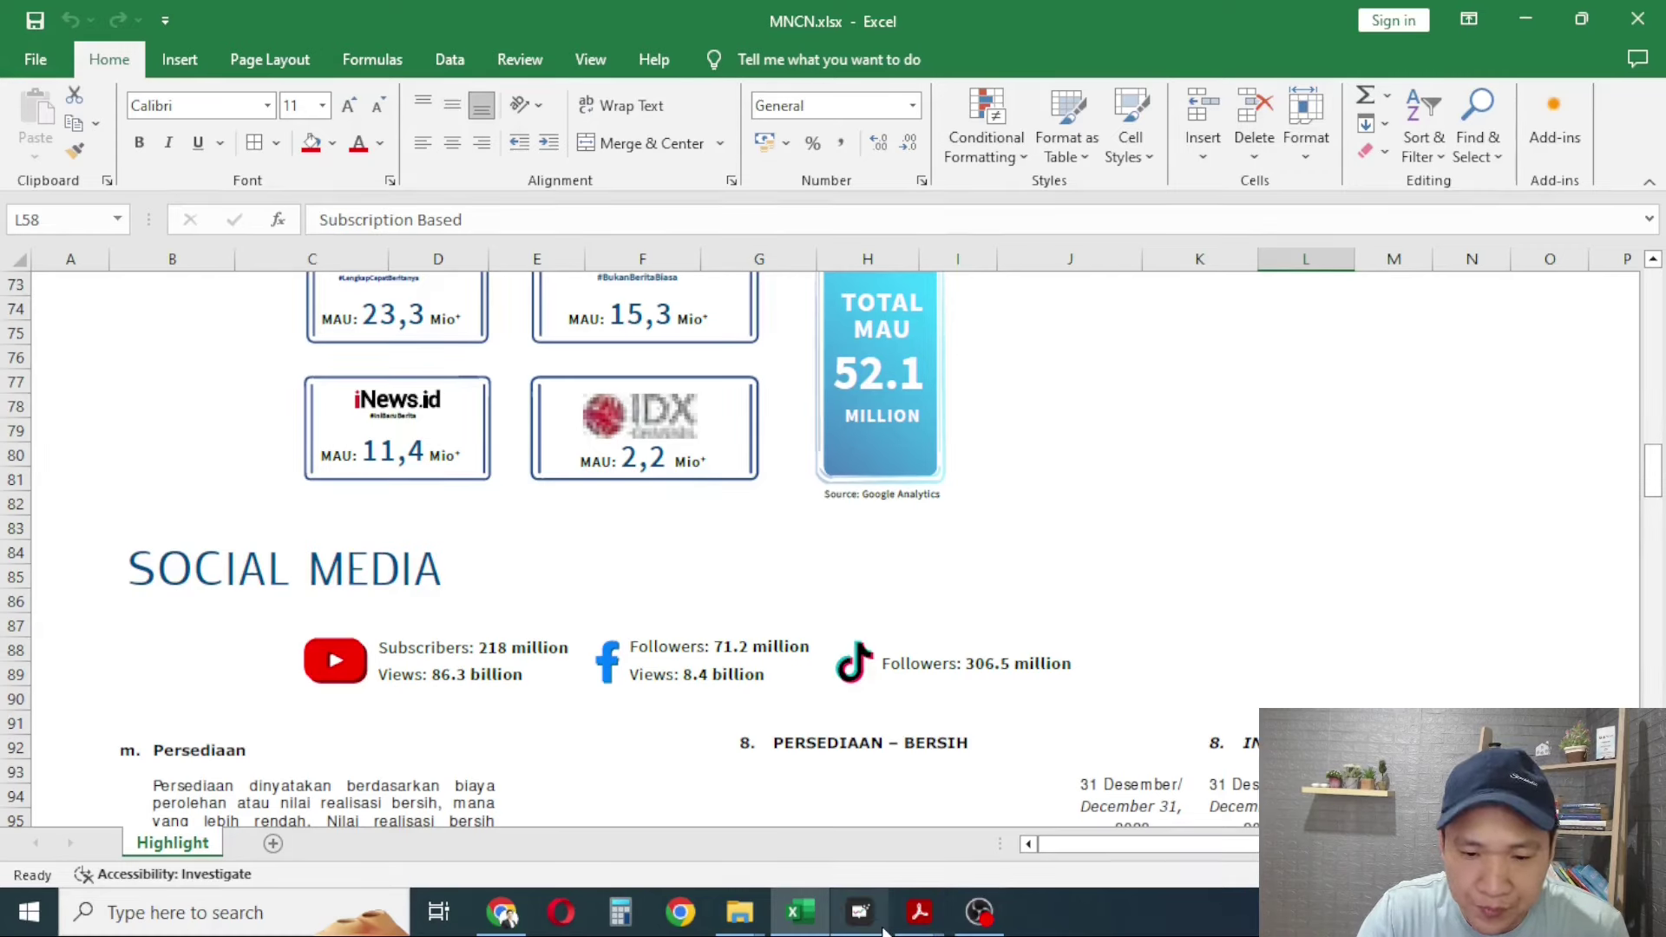
# Switch to the Layout Fundamental workspace and show MNCN's income statement by annual period, reviewing it down to net income
pyautogui.click(860, 911)
pyautogui.scroll(5, 527, 575)
pyautogui.scroll(5, 1419, 527)
pyautogui.scroll(1, 1425, 537)
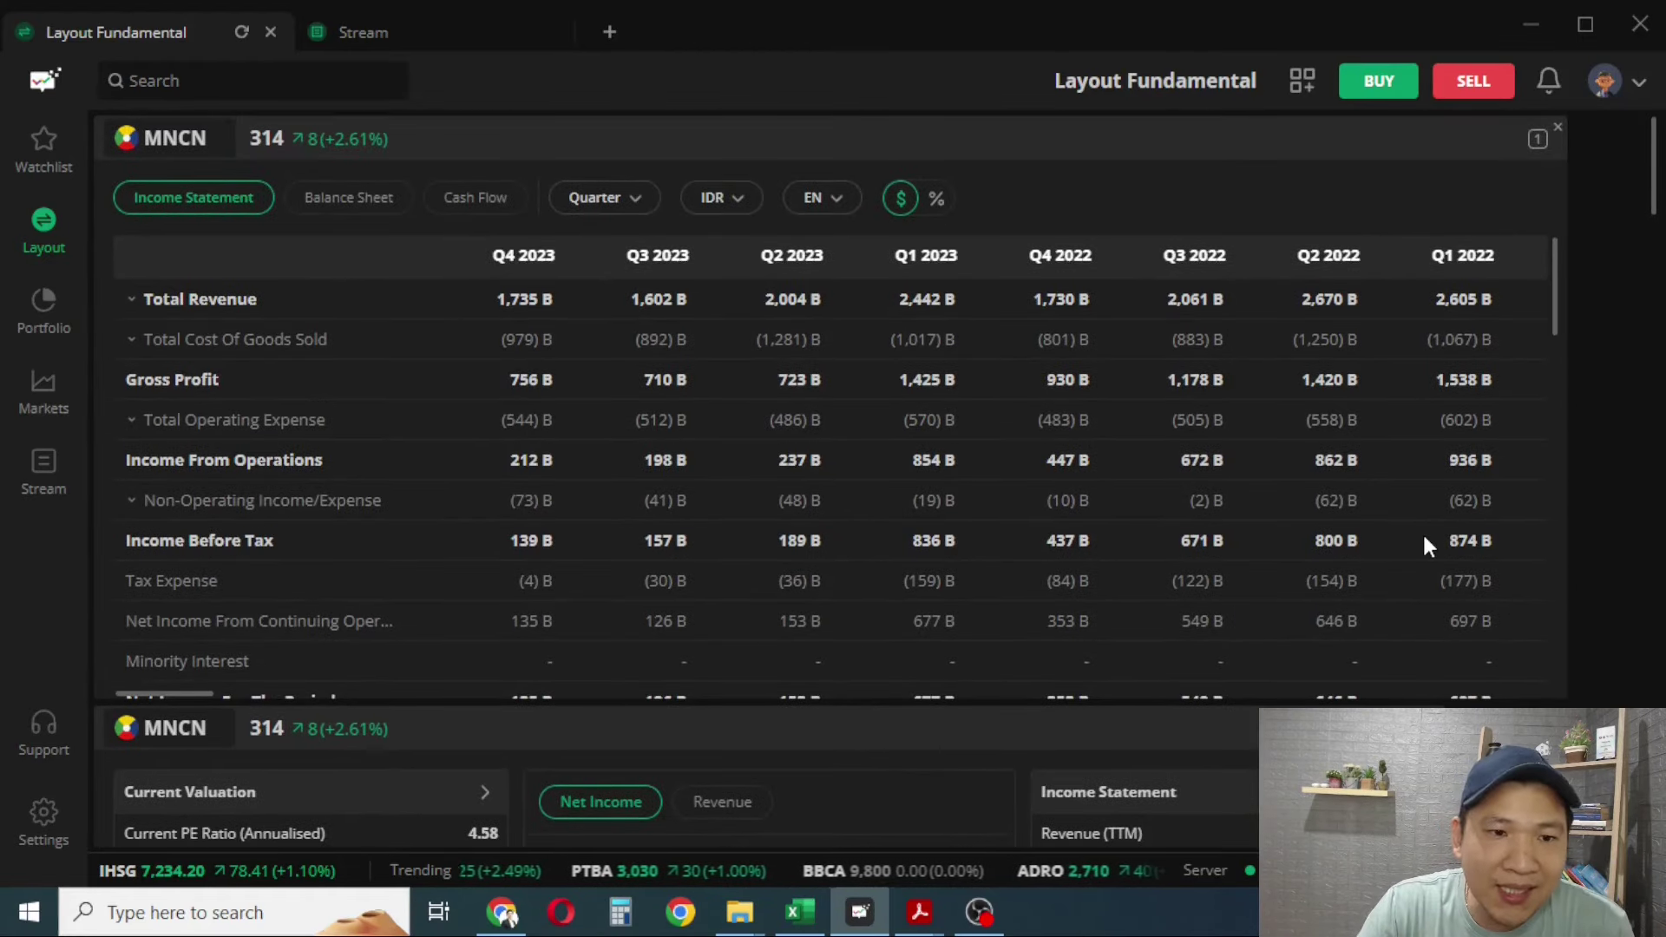
pyautogui.click(597, 200)
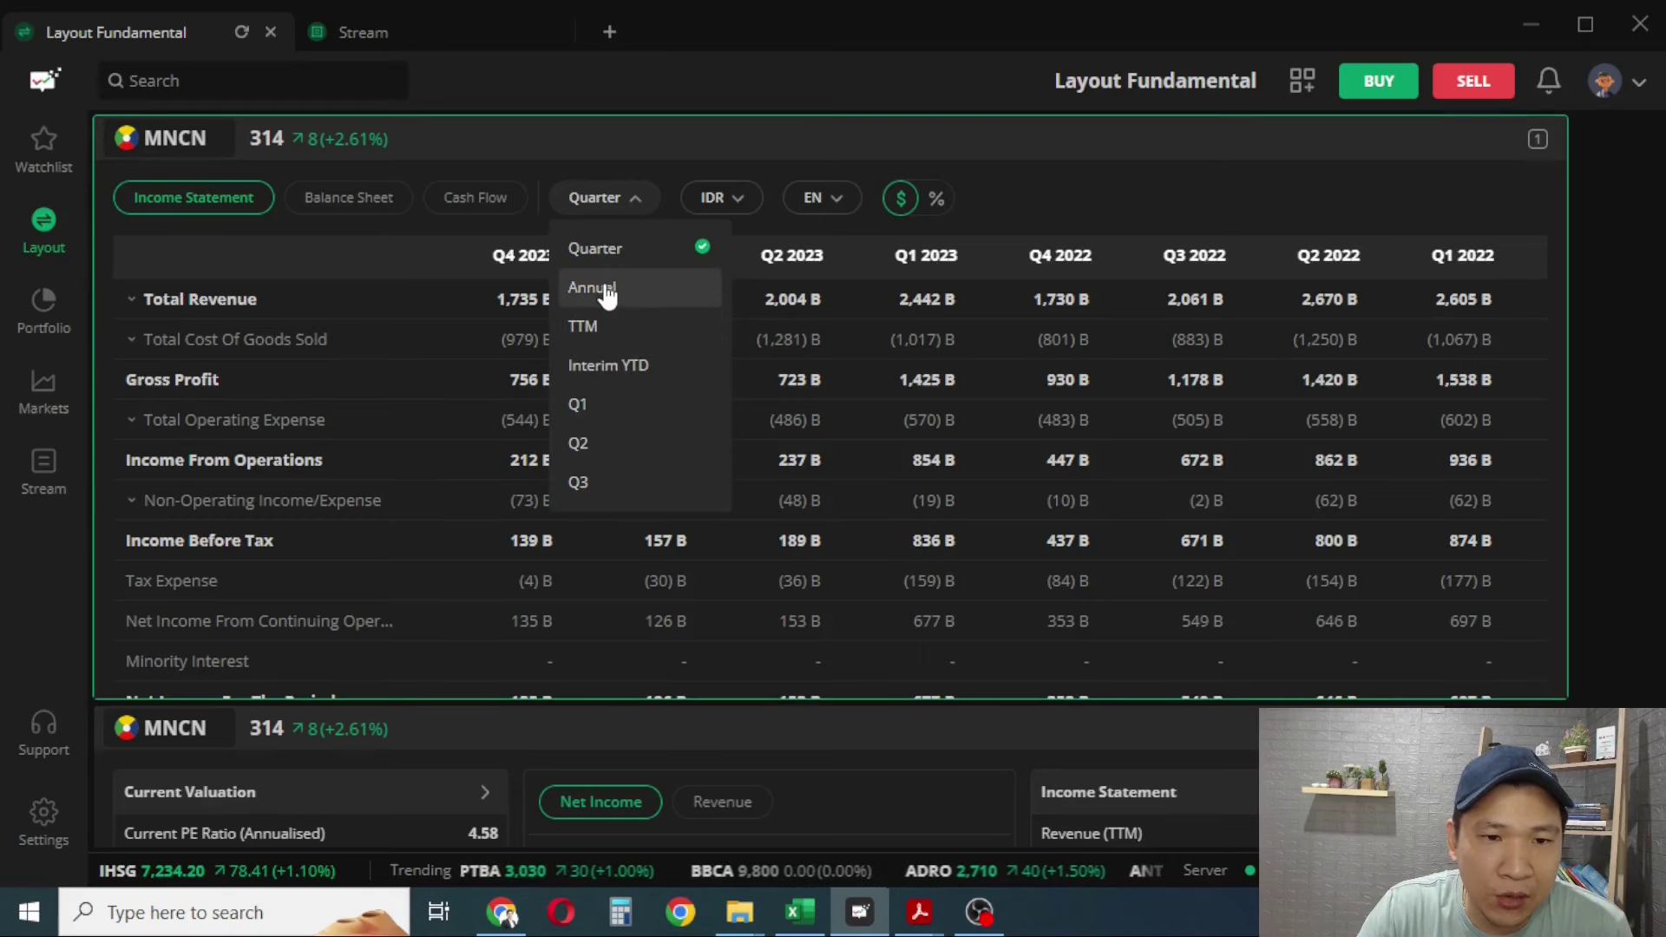
pyautogui.click(607, 288)
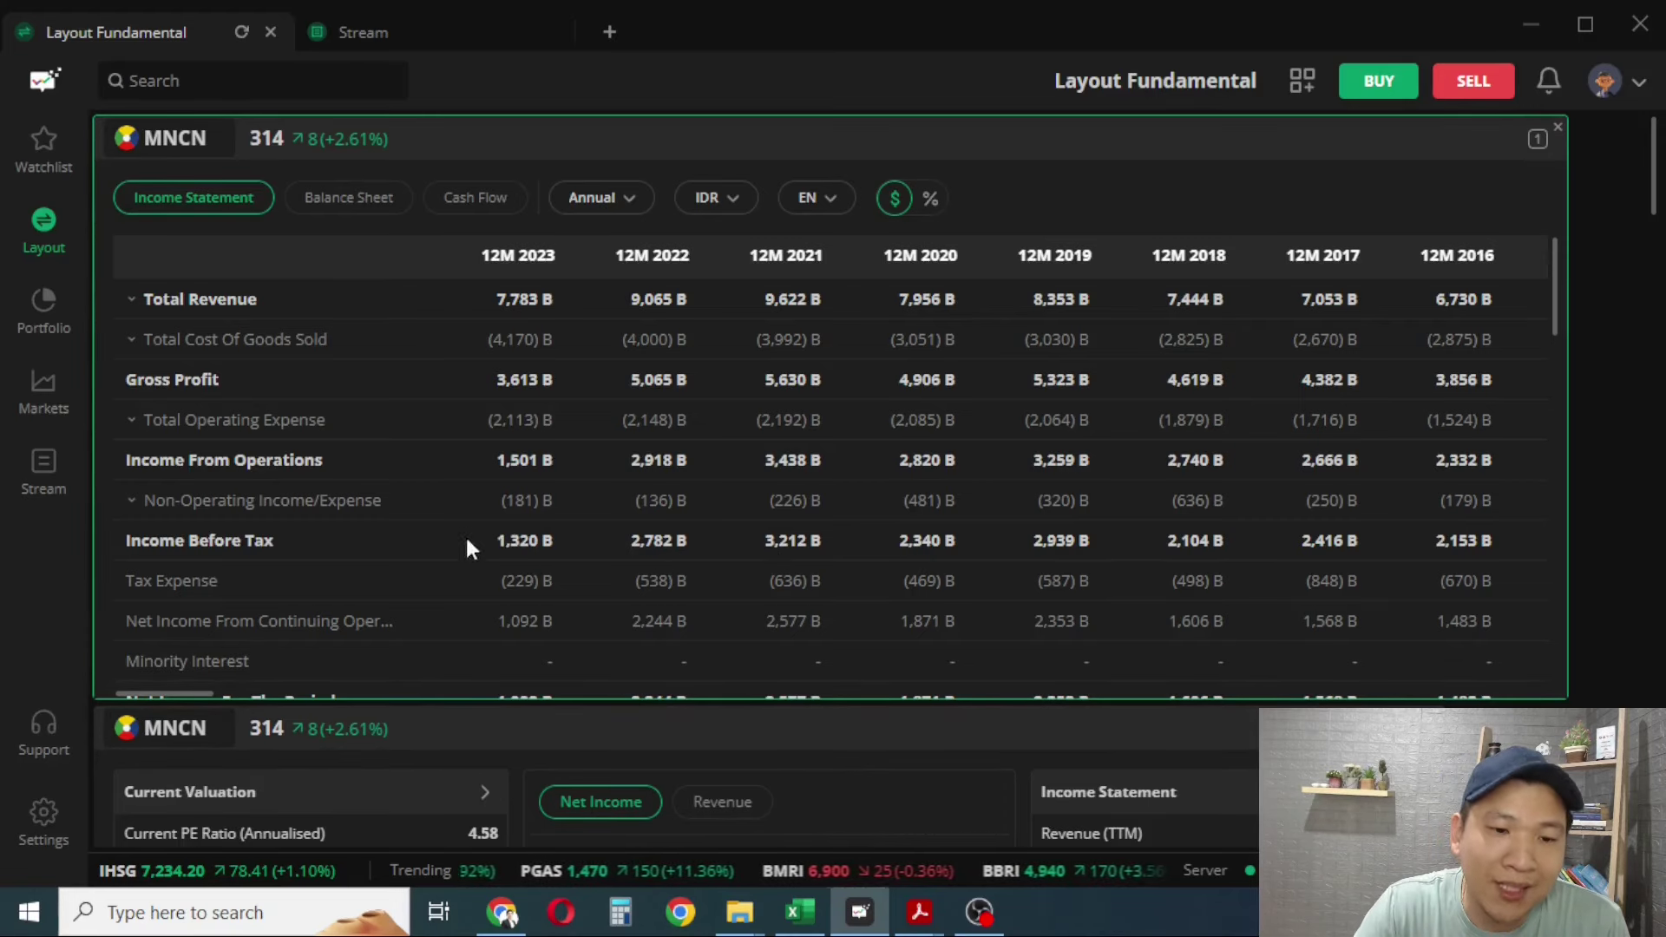
pyautogui.scroll(-2, 539, 515)
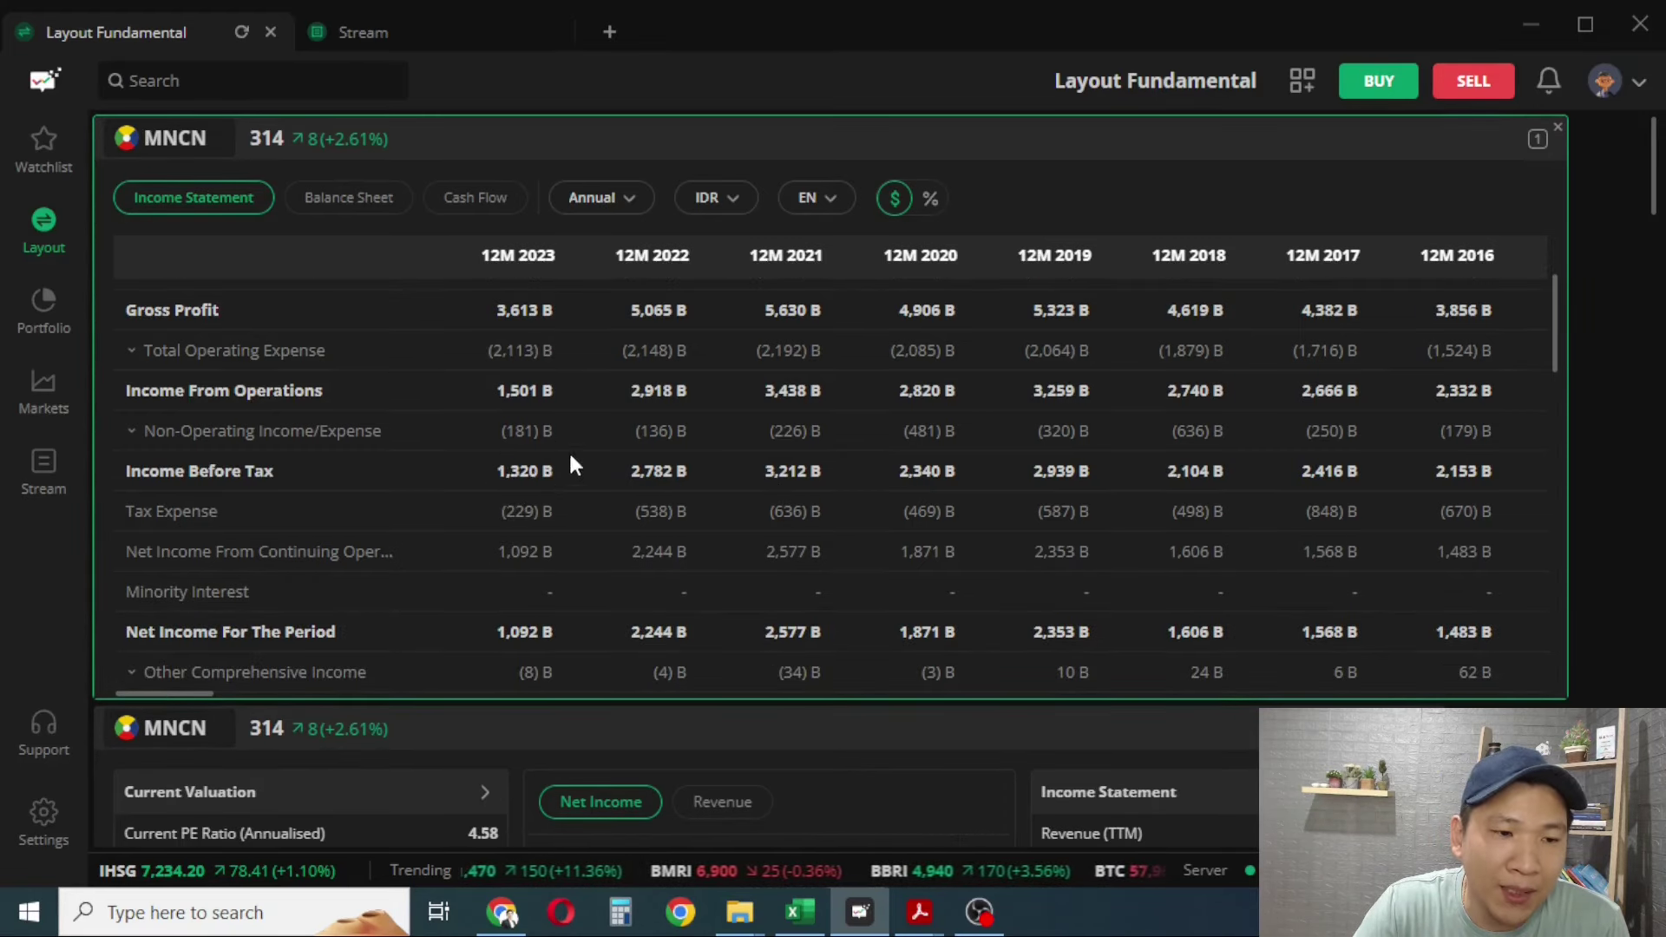
pyautogui.scroll(2, 521, 457)
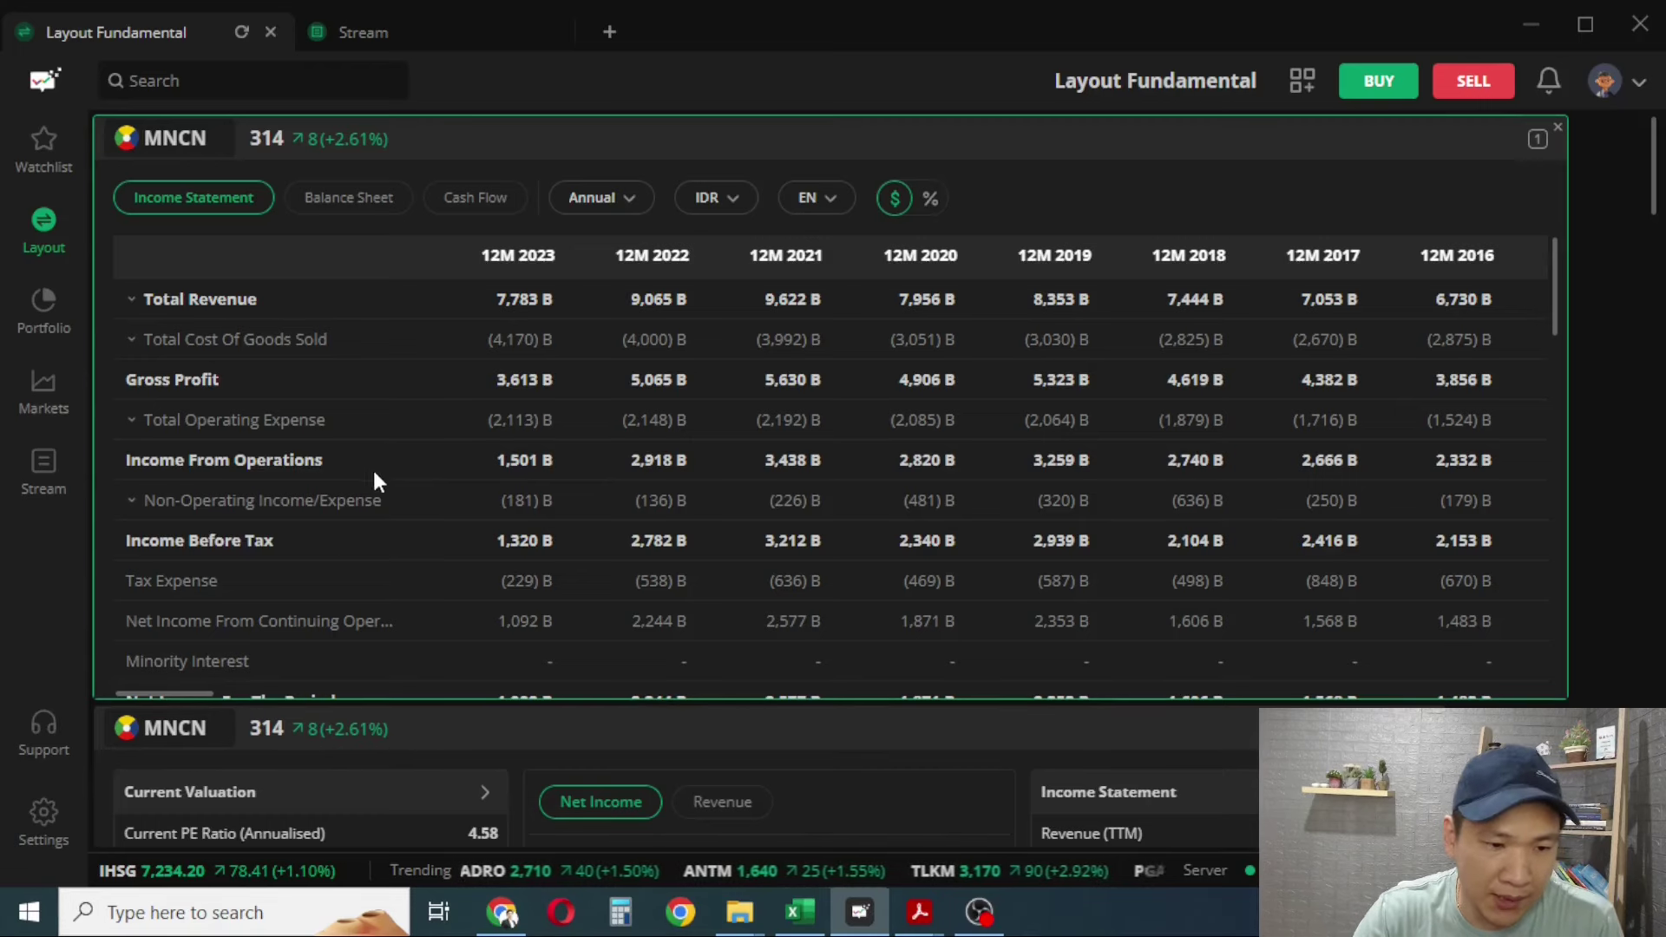
# Open MNCN's annual balance sheet and review its liabilities, equity and shares outstanding
pyautogui.click(344, 202)
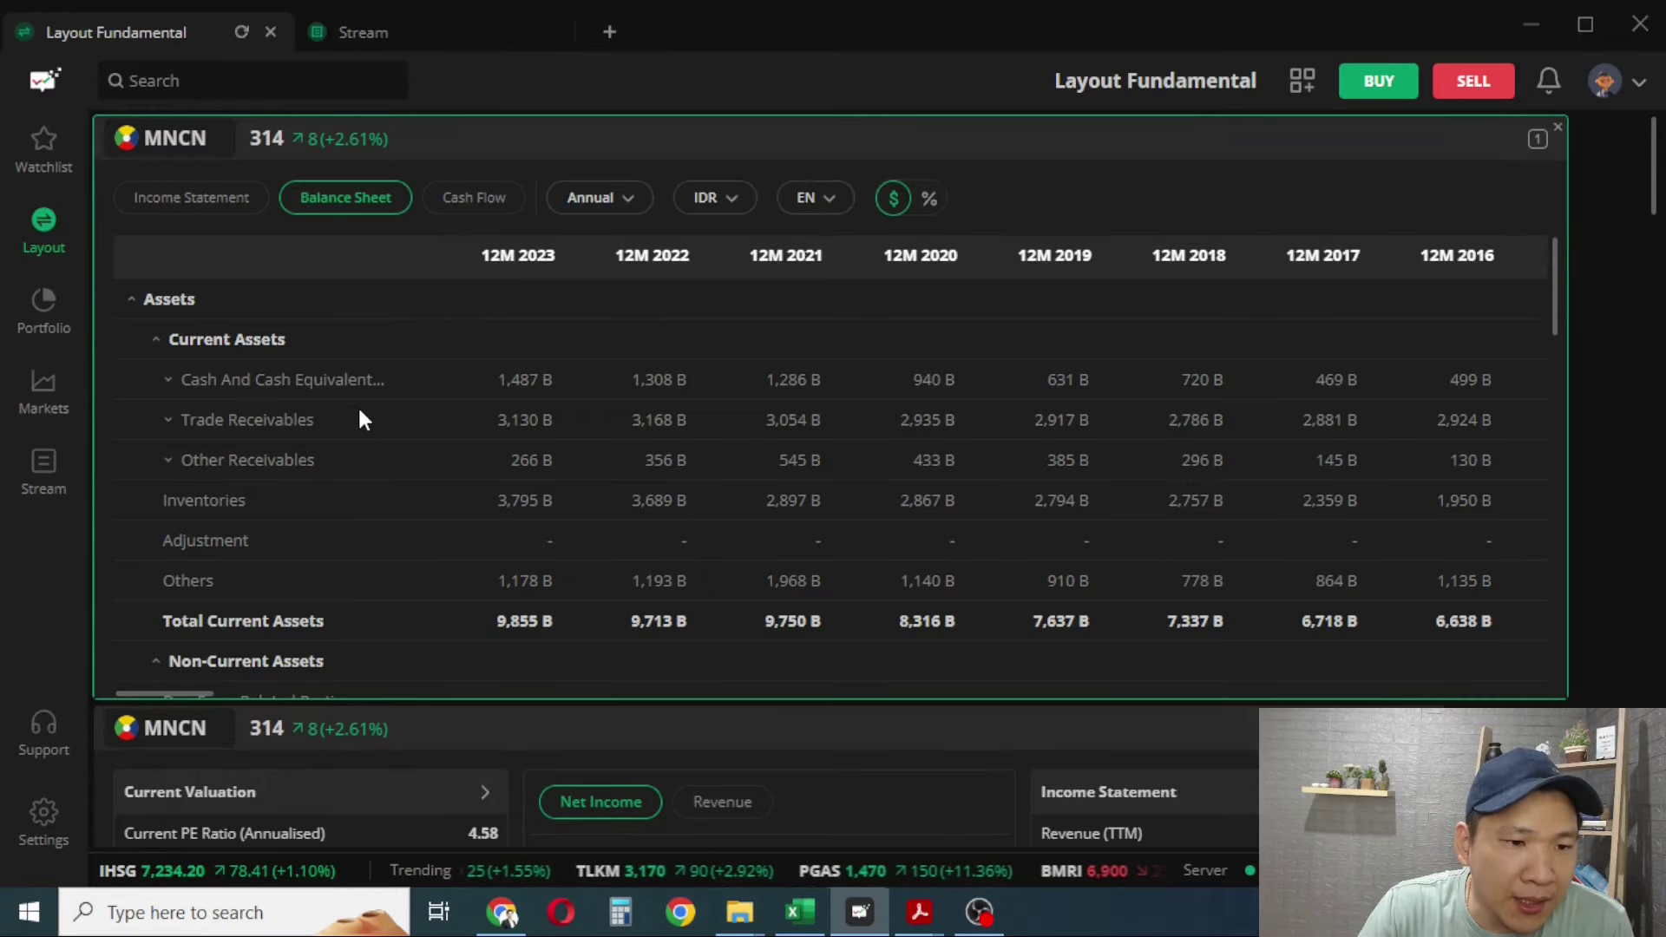
pyautogui.scroll(-10, 359, 409)
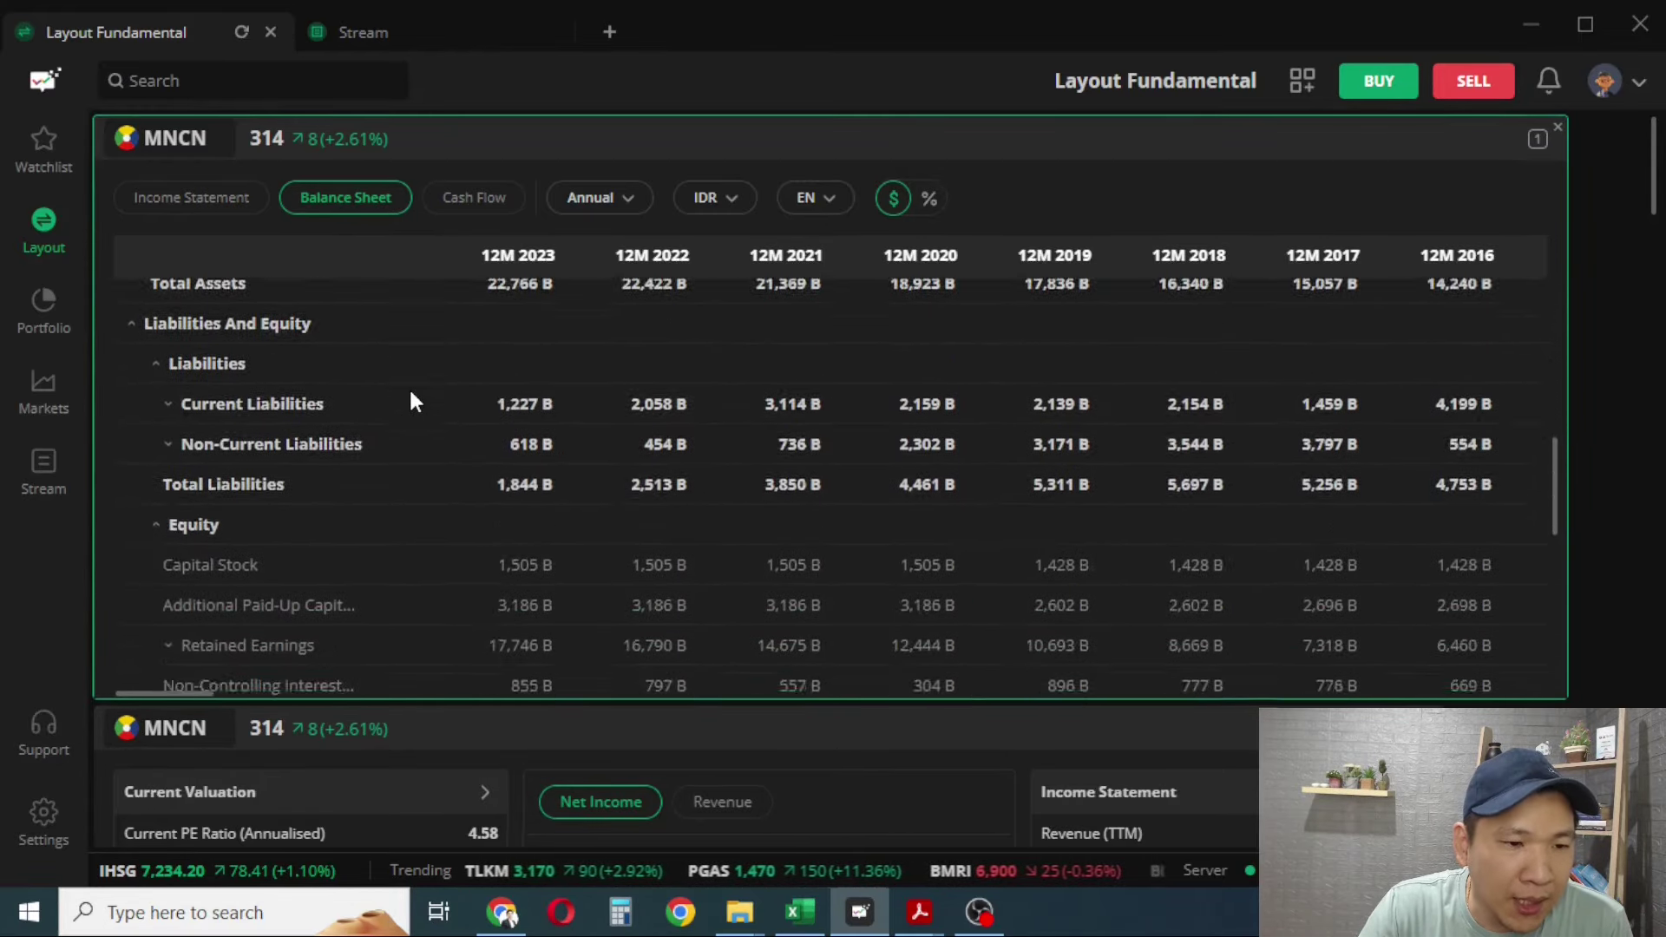
pyautogui.scroll(-5, 411, 393)
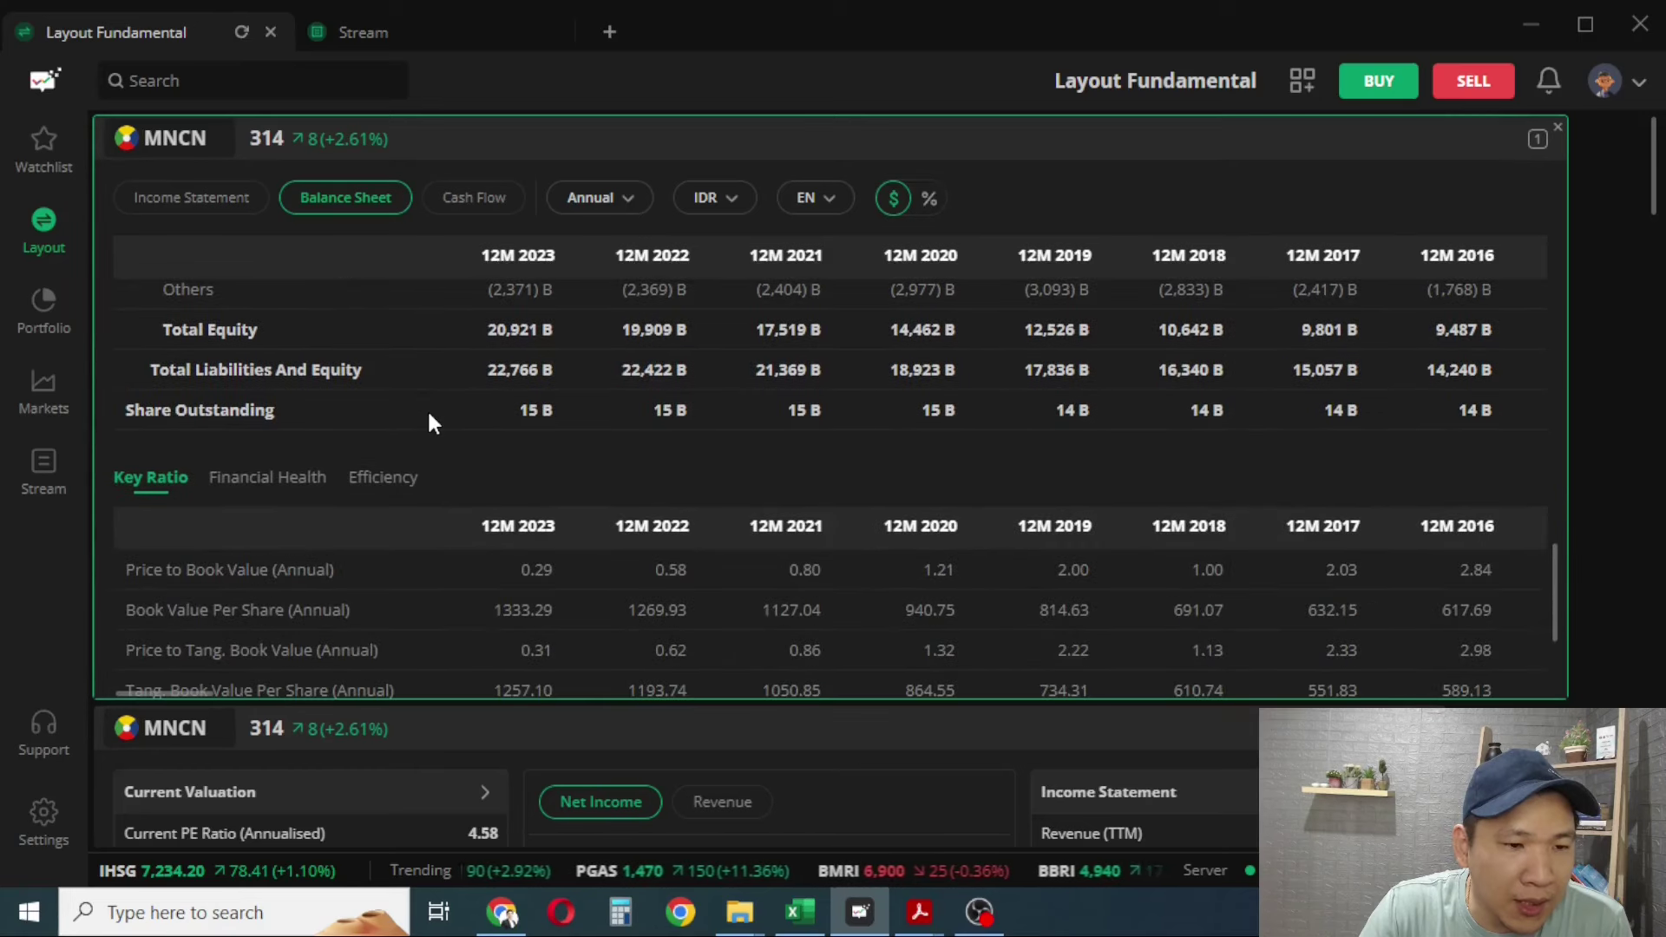
pyautogui.scroll(3, 431, 422)
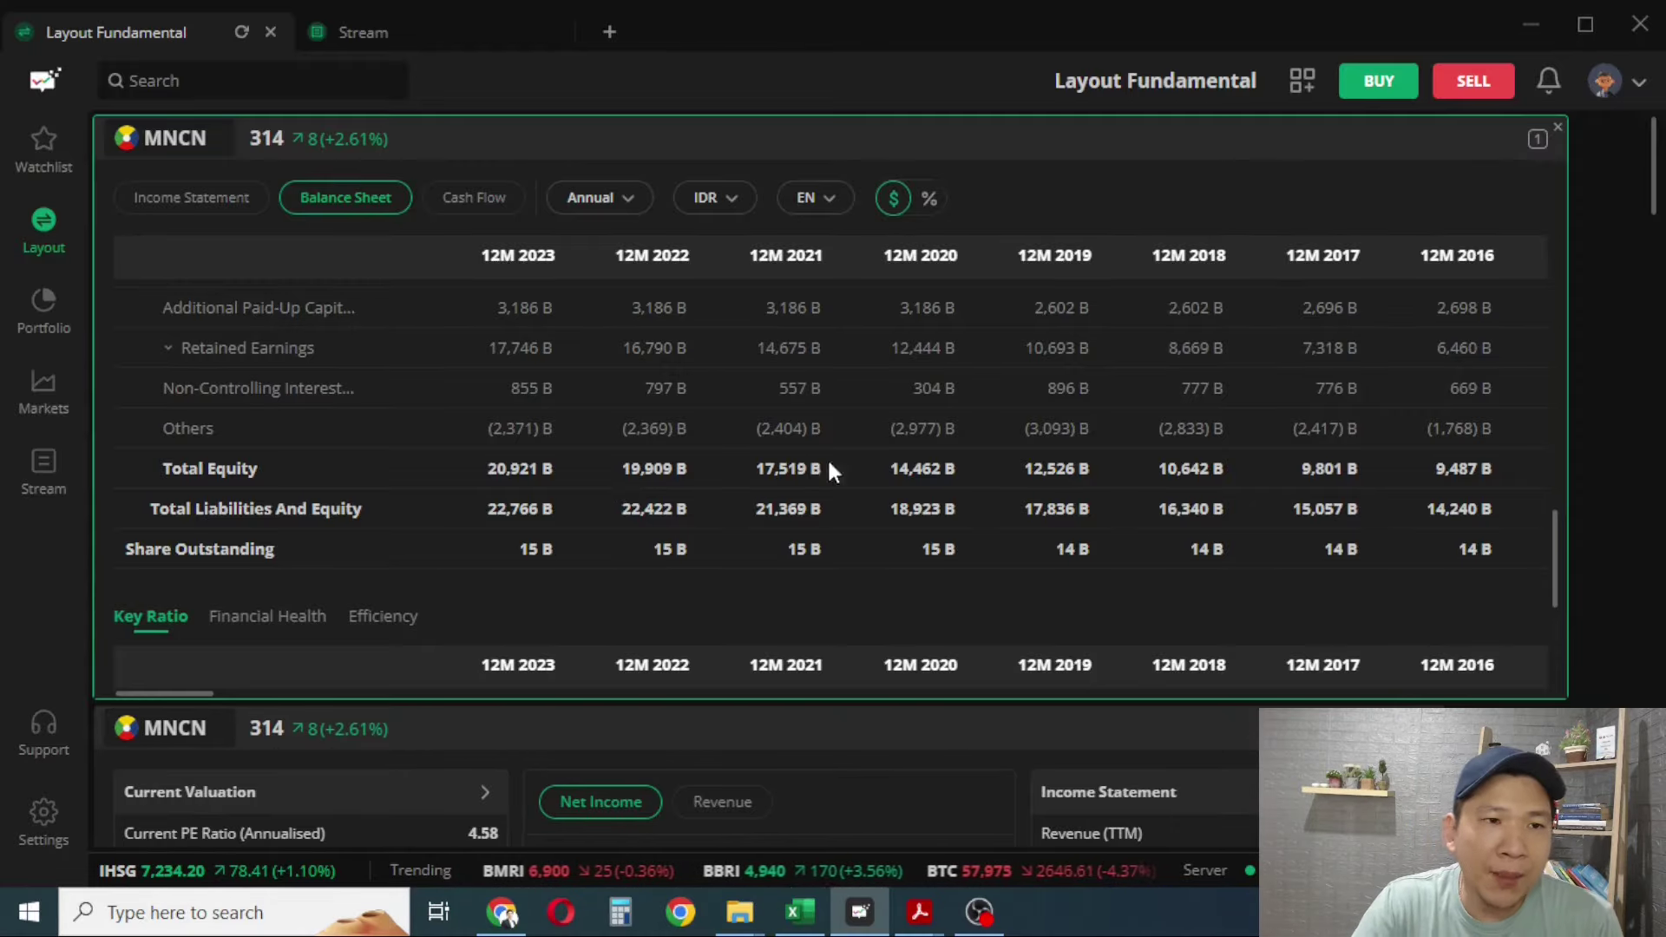
# Examine MNCN's key ratios, current valuation, quarterly net income and company overview below the balance sheet
pyautogui.scroll(-10, 1601, 424)
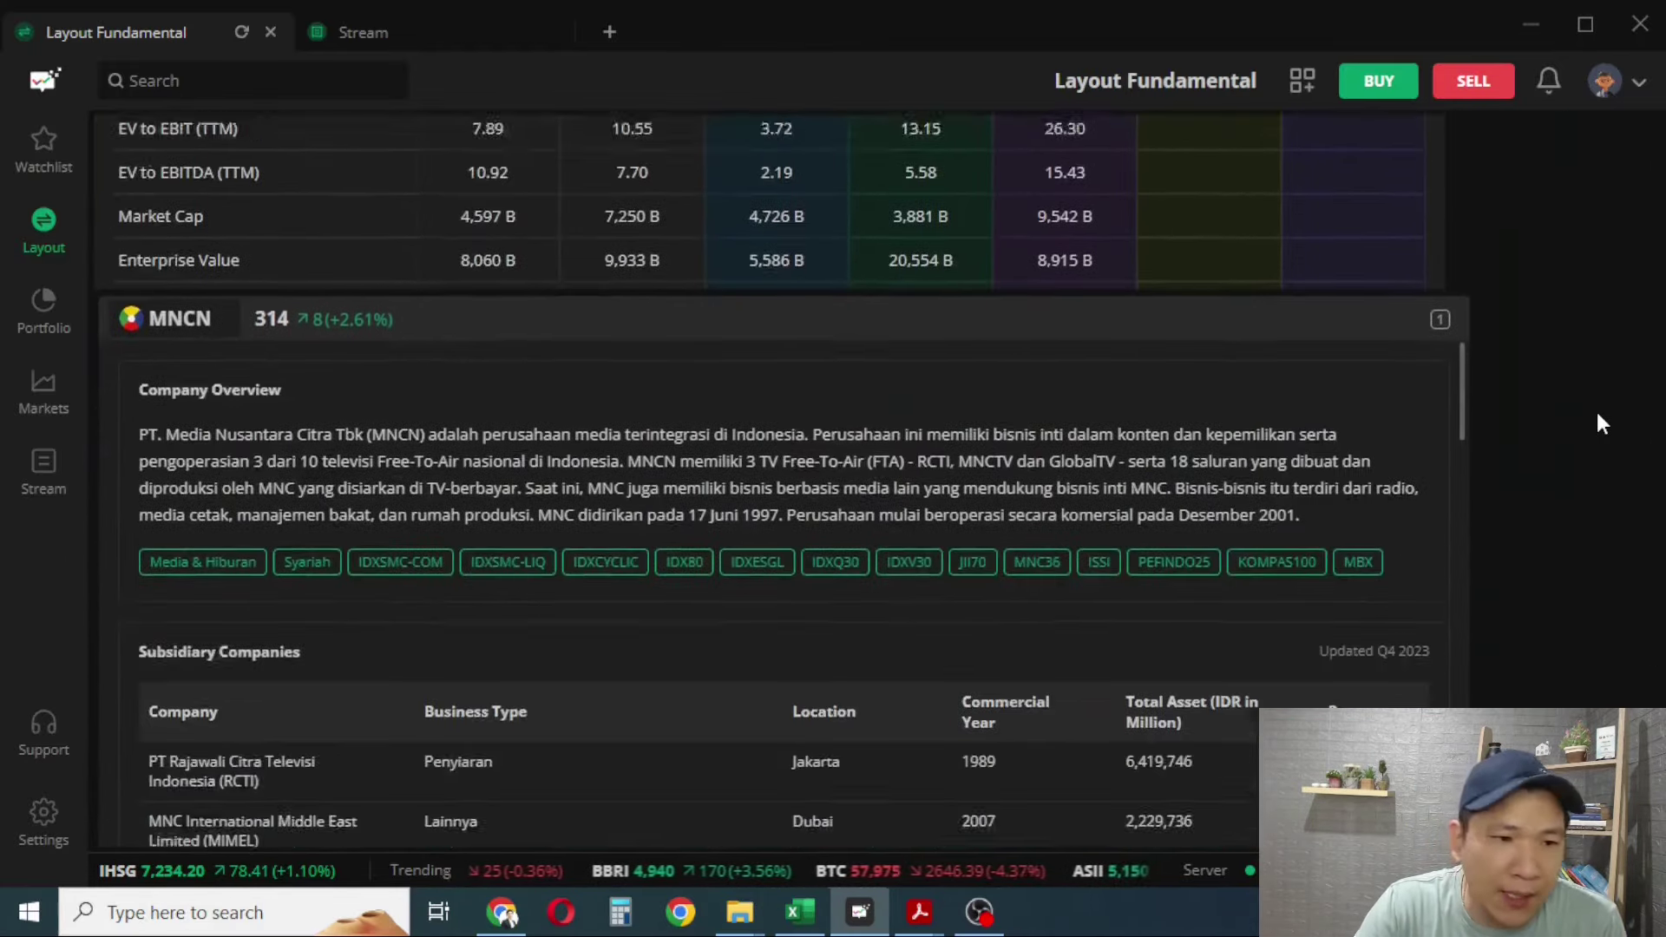
pyautogui.scroll(6, 1562, 446)
pyautogui.scroll(-2, 1445, 467)
pyautogui.scroll(-1, 1441, 467)
pyautogui.scroll(-5, 317, 555)
pyautogui.scroll(5, 317, 555)
pyautogui.scroll(3, 1514, 449)
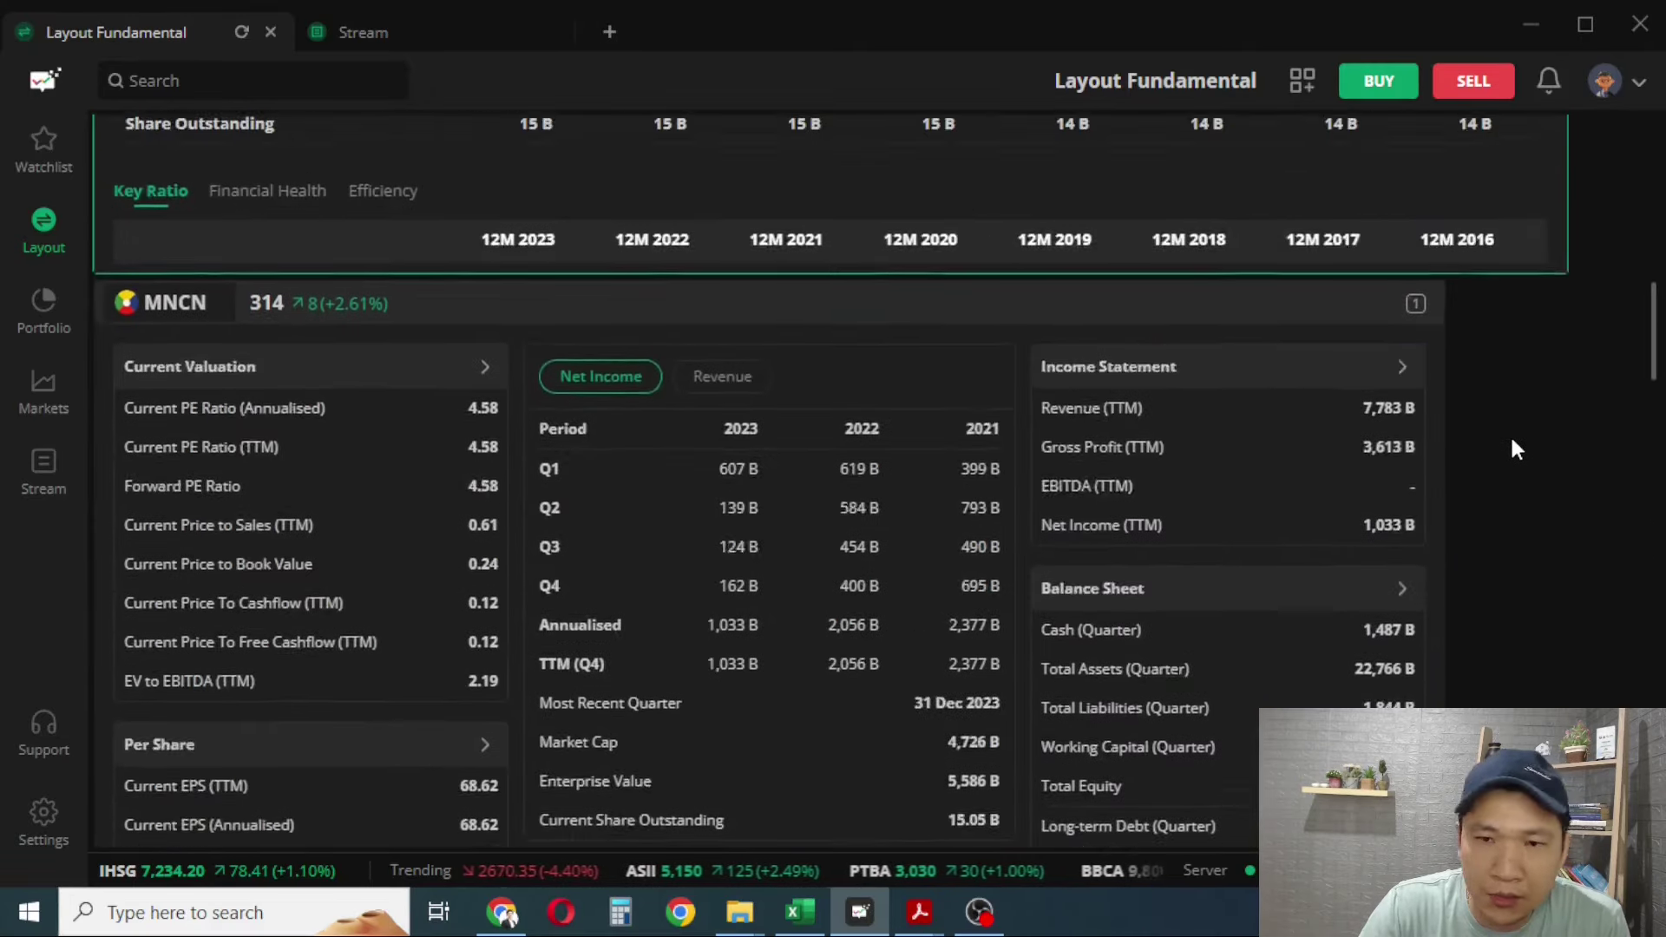
pyautogui.scroll(4, 1514, 449)
pyautogui.scroll(-3, 570, 451)
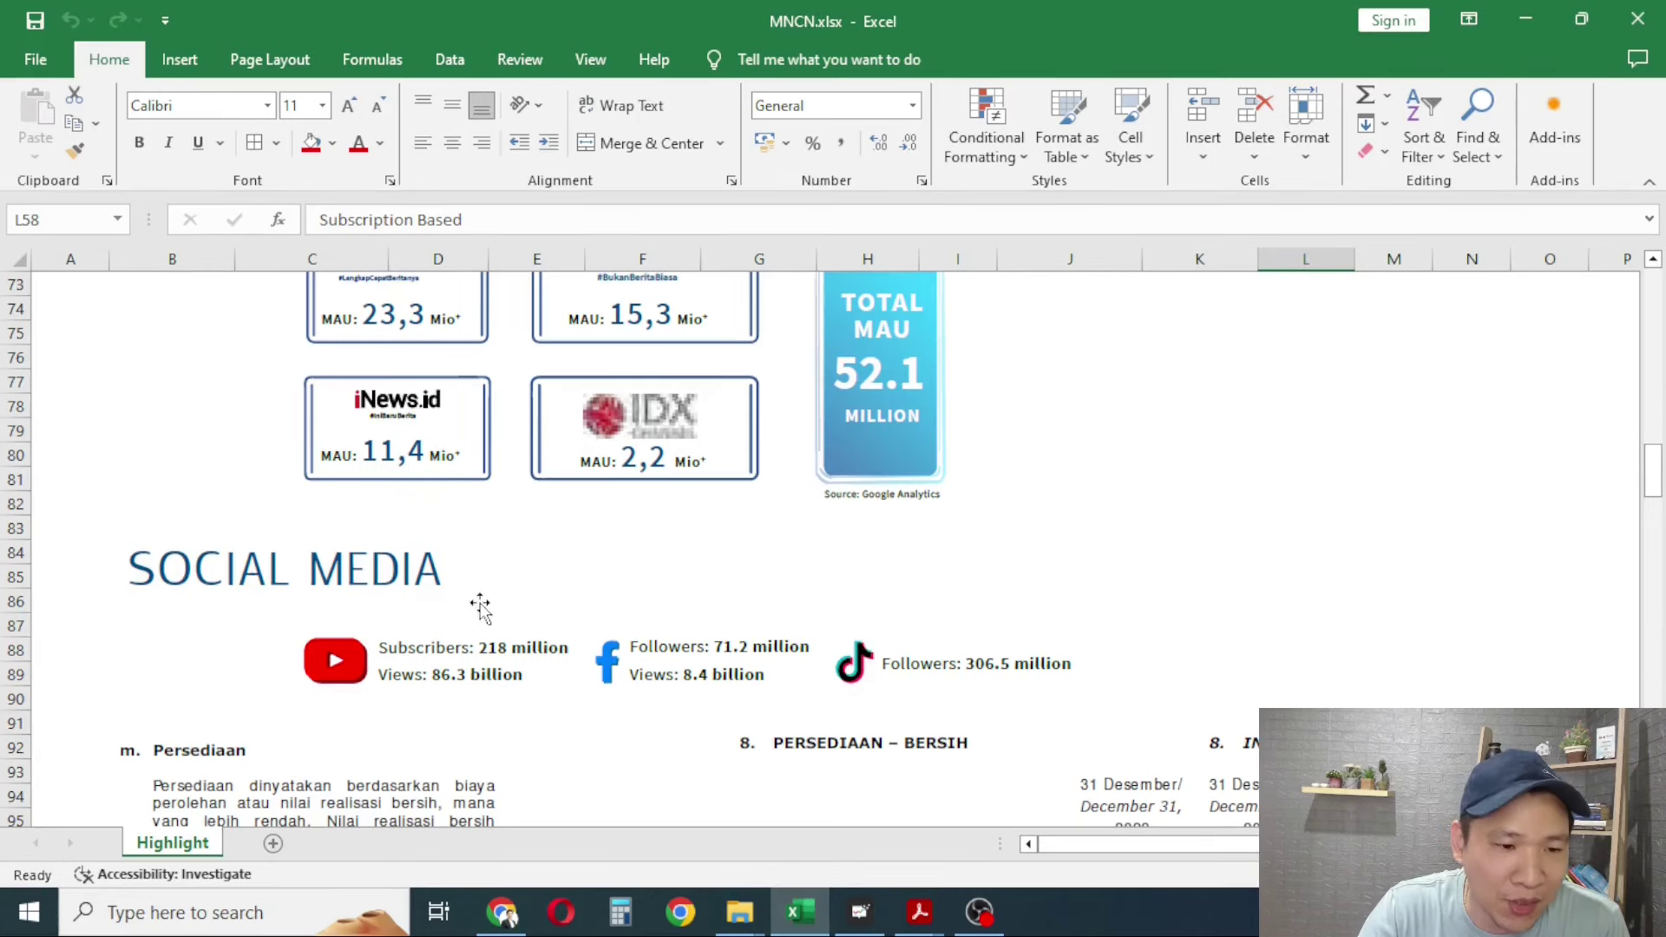
# Switch to the MNCN.xlsx workbook in Excel and select the Persediaan accounting policy picture
pyautogui.scroll(-6, 469, 582)
pyautogui.click(457, 571)
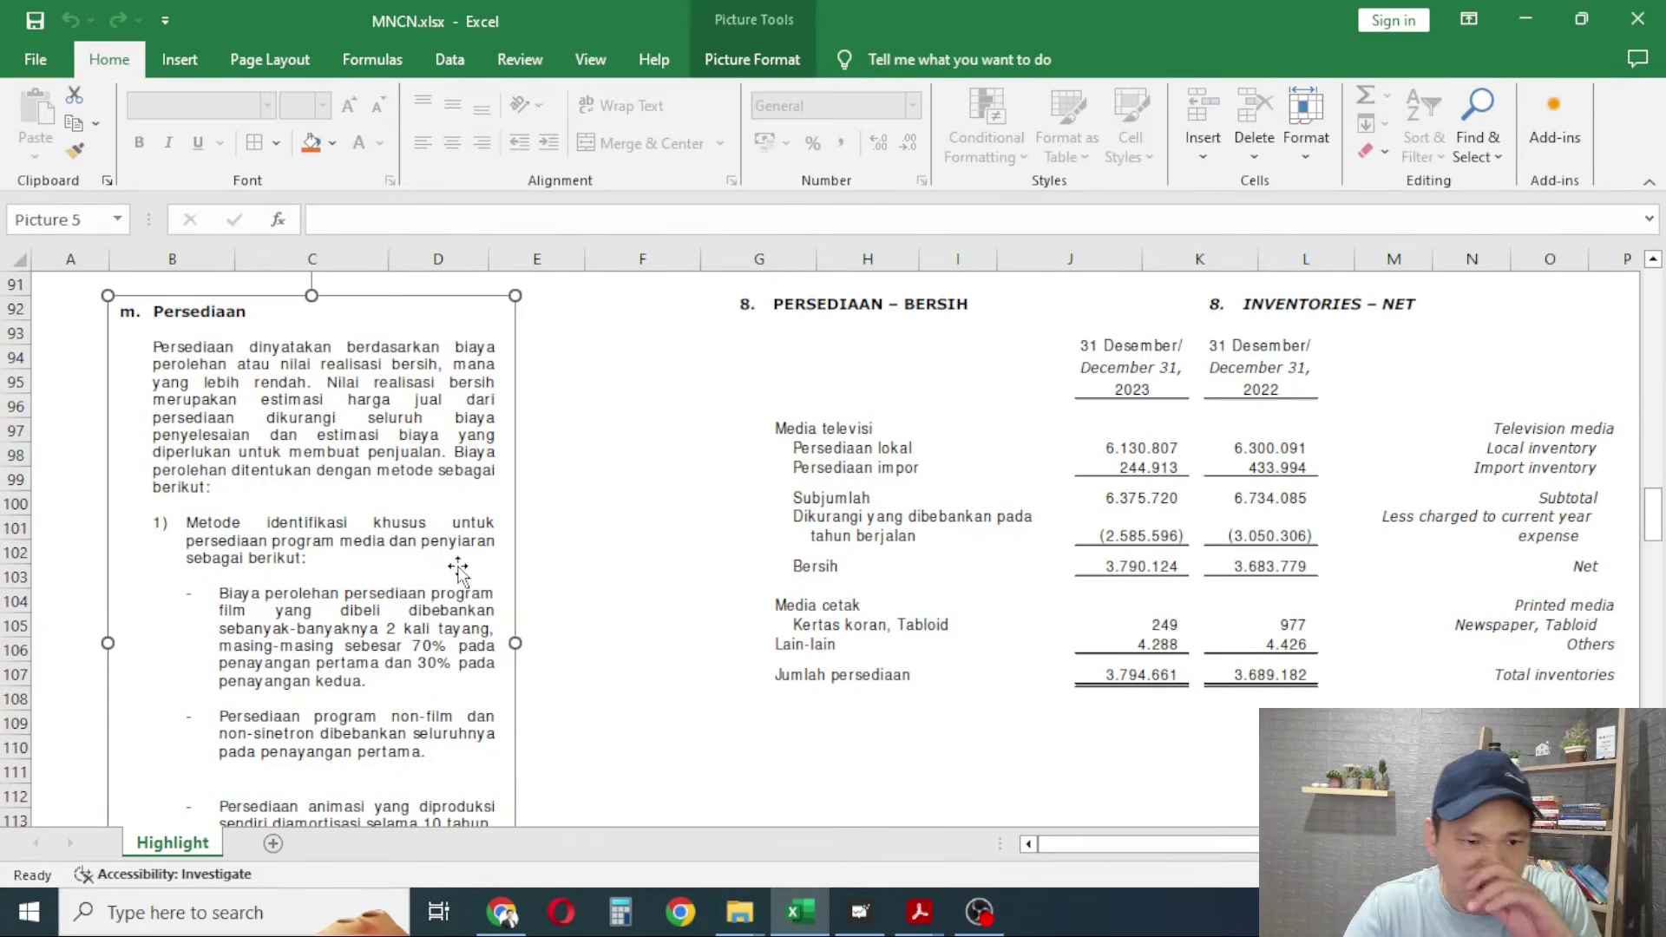
# Switch back to the MNCN balance sheet and briefly expand Trade Receivables under Current Assets, leaving it collapsed
pyautogui.click(860, 911)
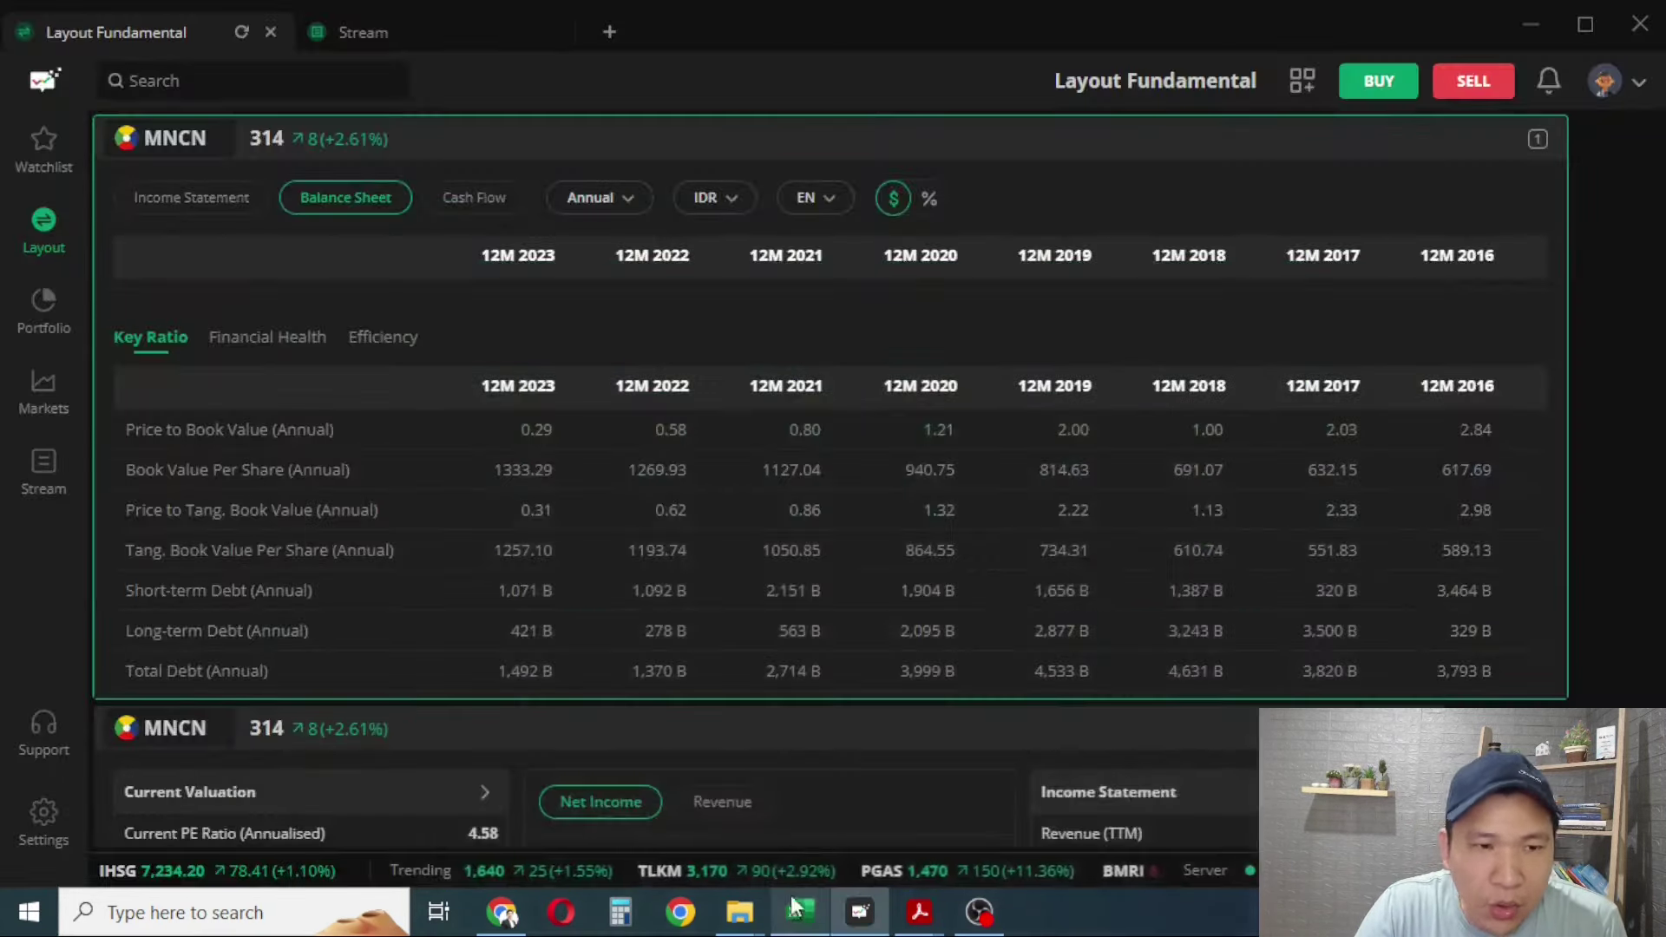
pyautogui.scroll(10, 1153, 482)
pyautogui.scroll(5, 419, 434)
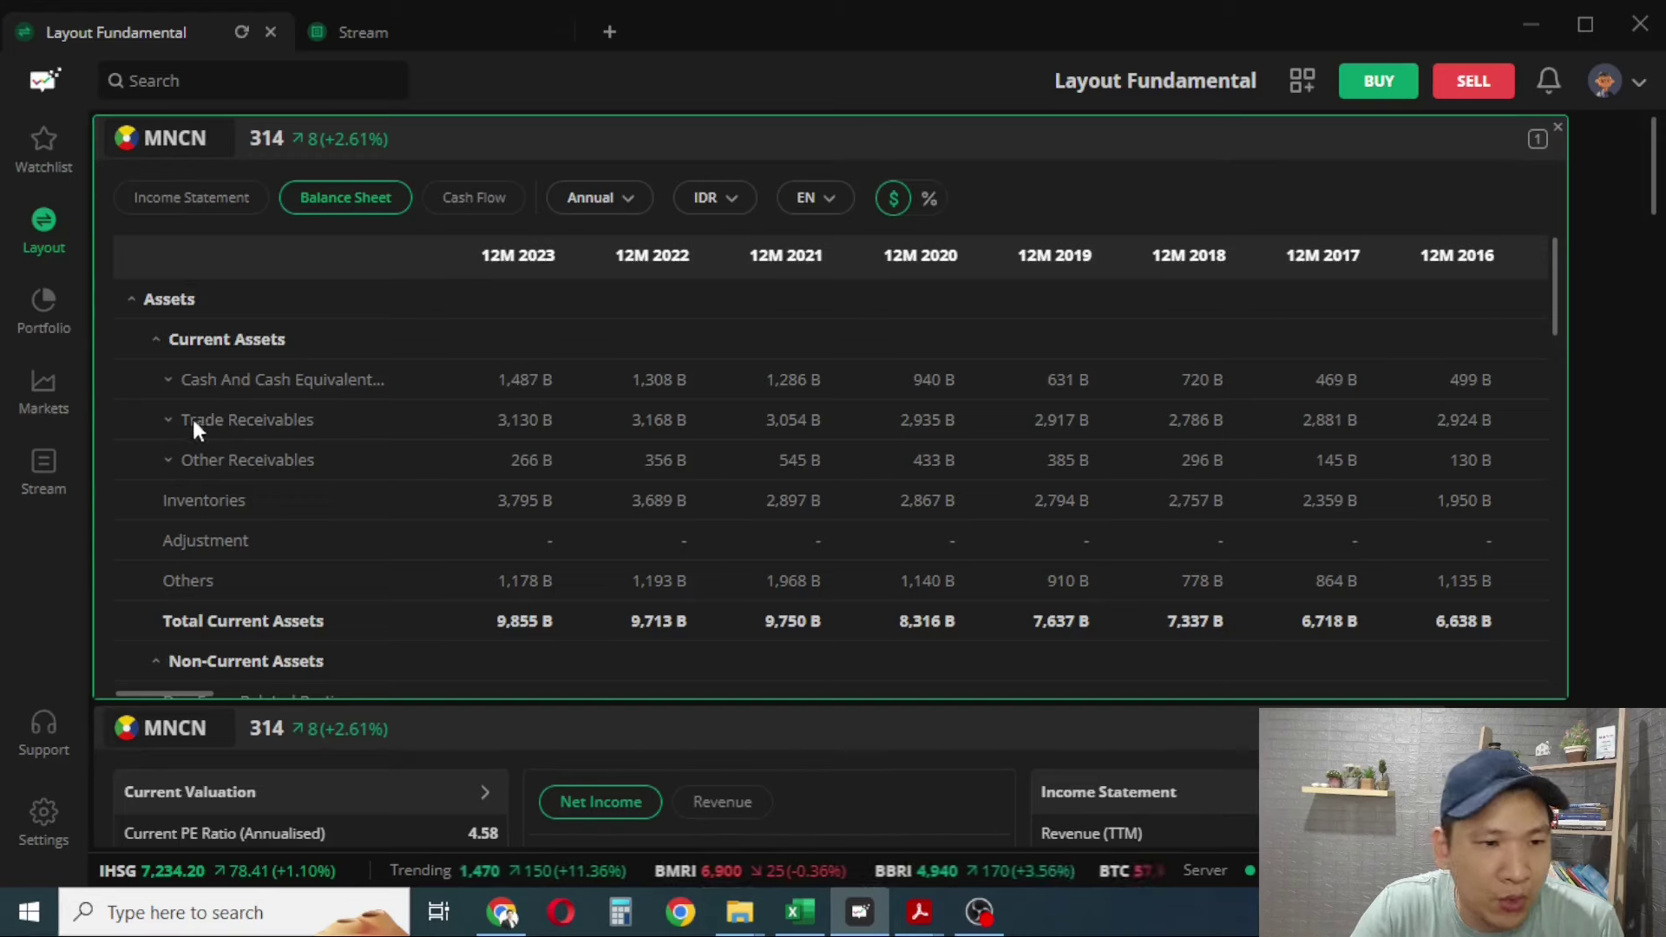
pyautogui.click(166, 420)
pyautogui.click(166, 420)
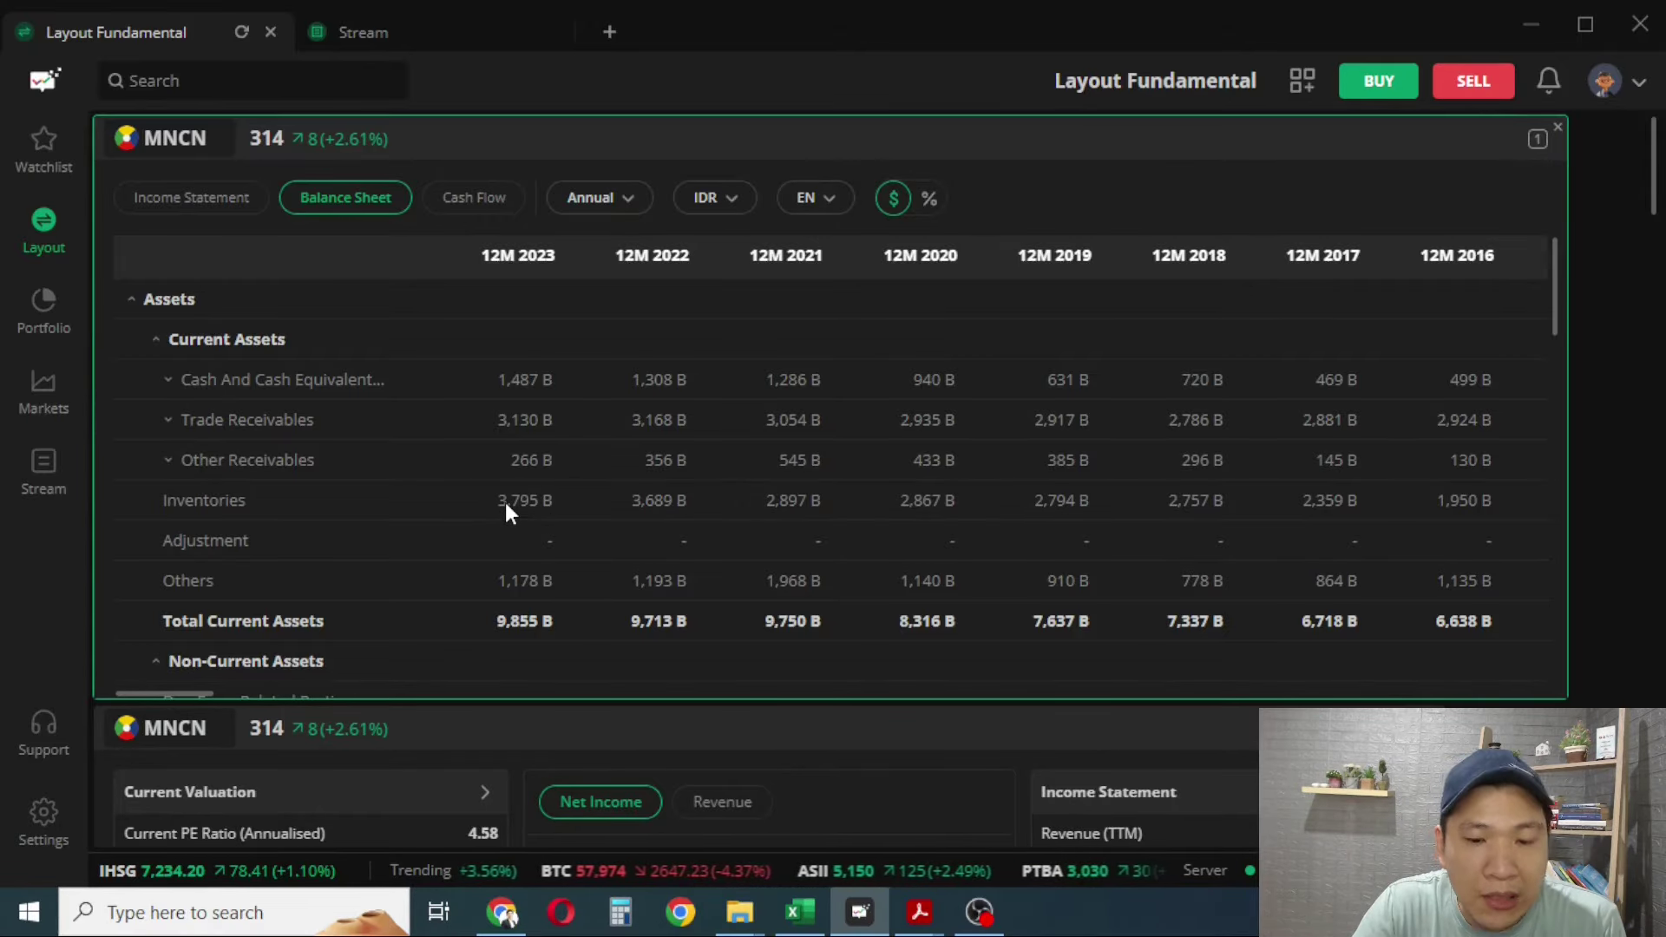
# Return to the Excel workbook, read the Persediaan accounting policy, and select the net inventories table beside it
pyautogui.click(799, 916)
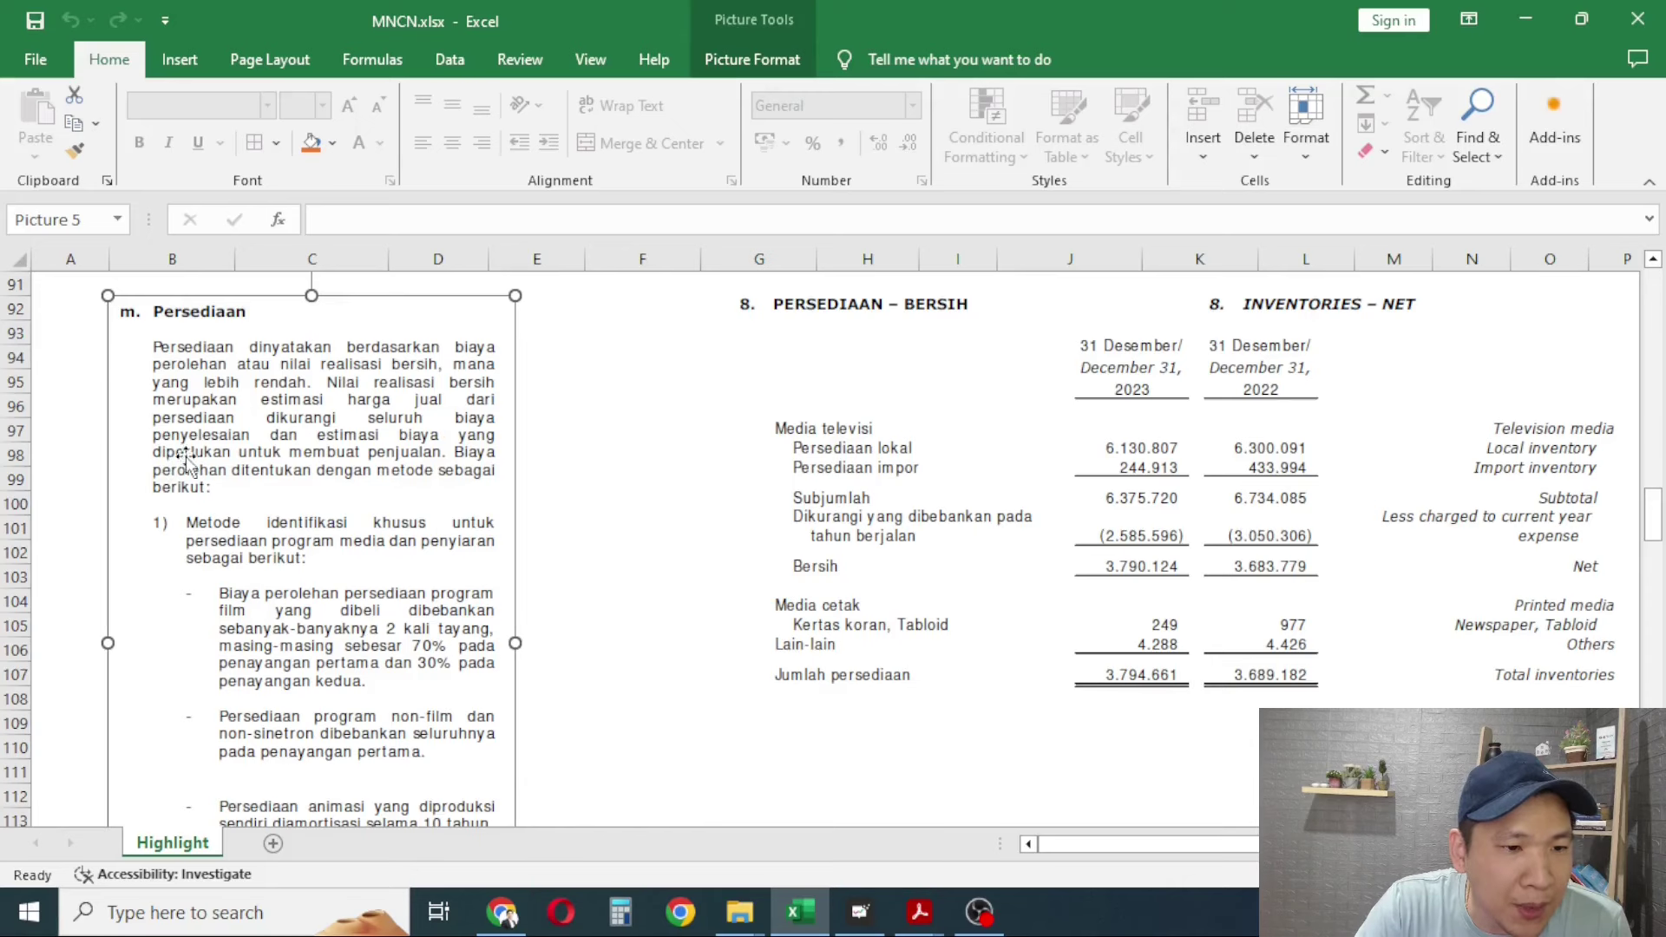
pyautogui.scroll(-2, 404, 473)
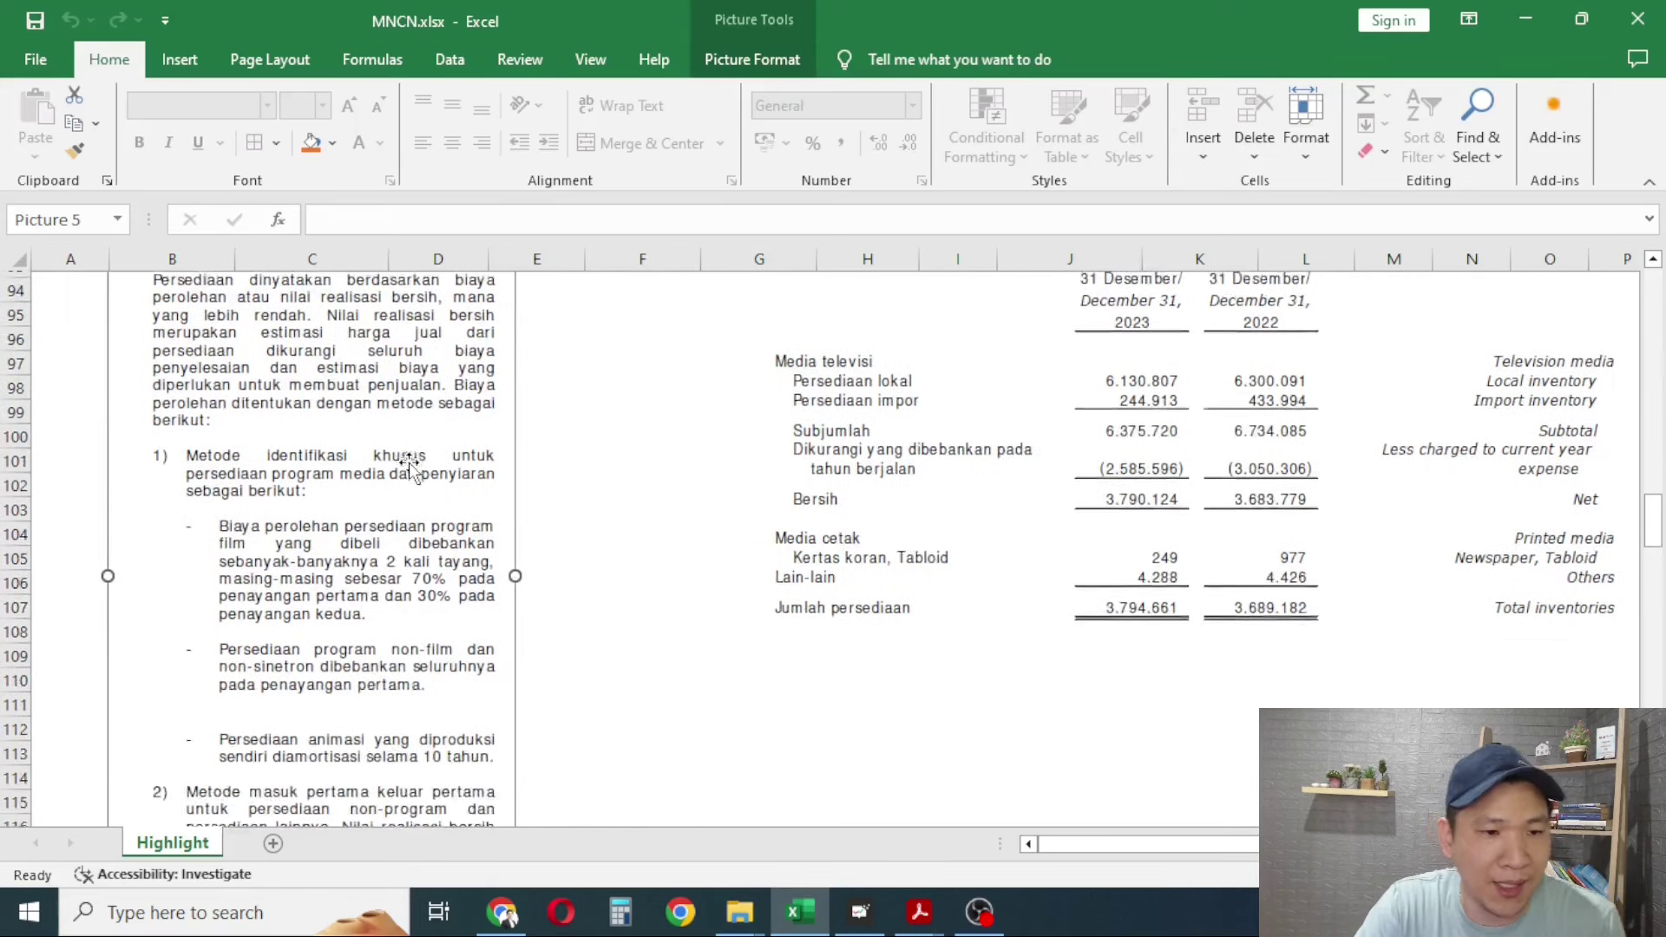
pyautogui.scroll(-1, 228, 451)
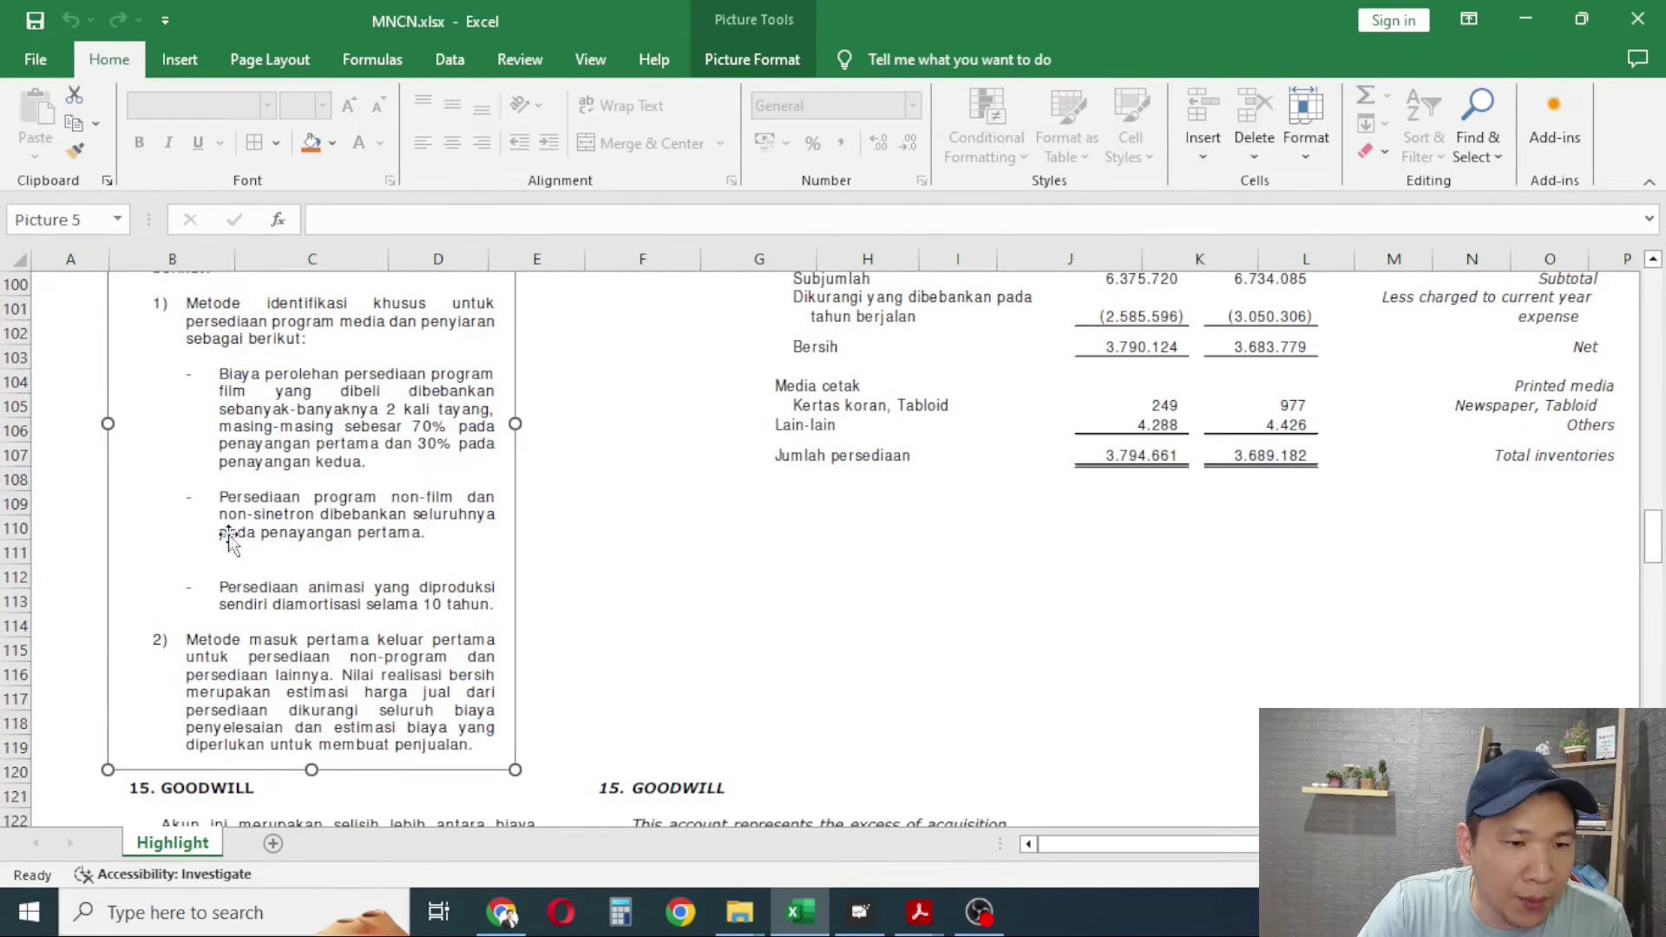
pyautogui.scroll(2, 263, 653)
pyautogui.scroll(1, 278, 647)
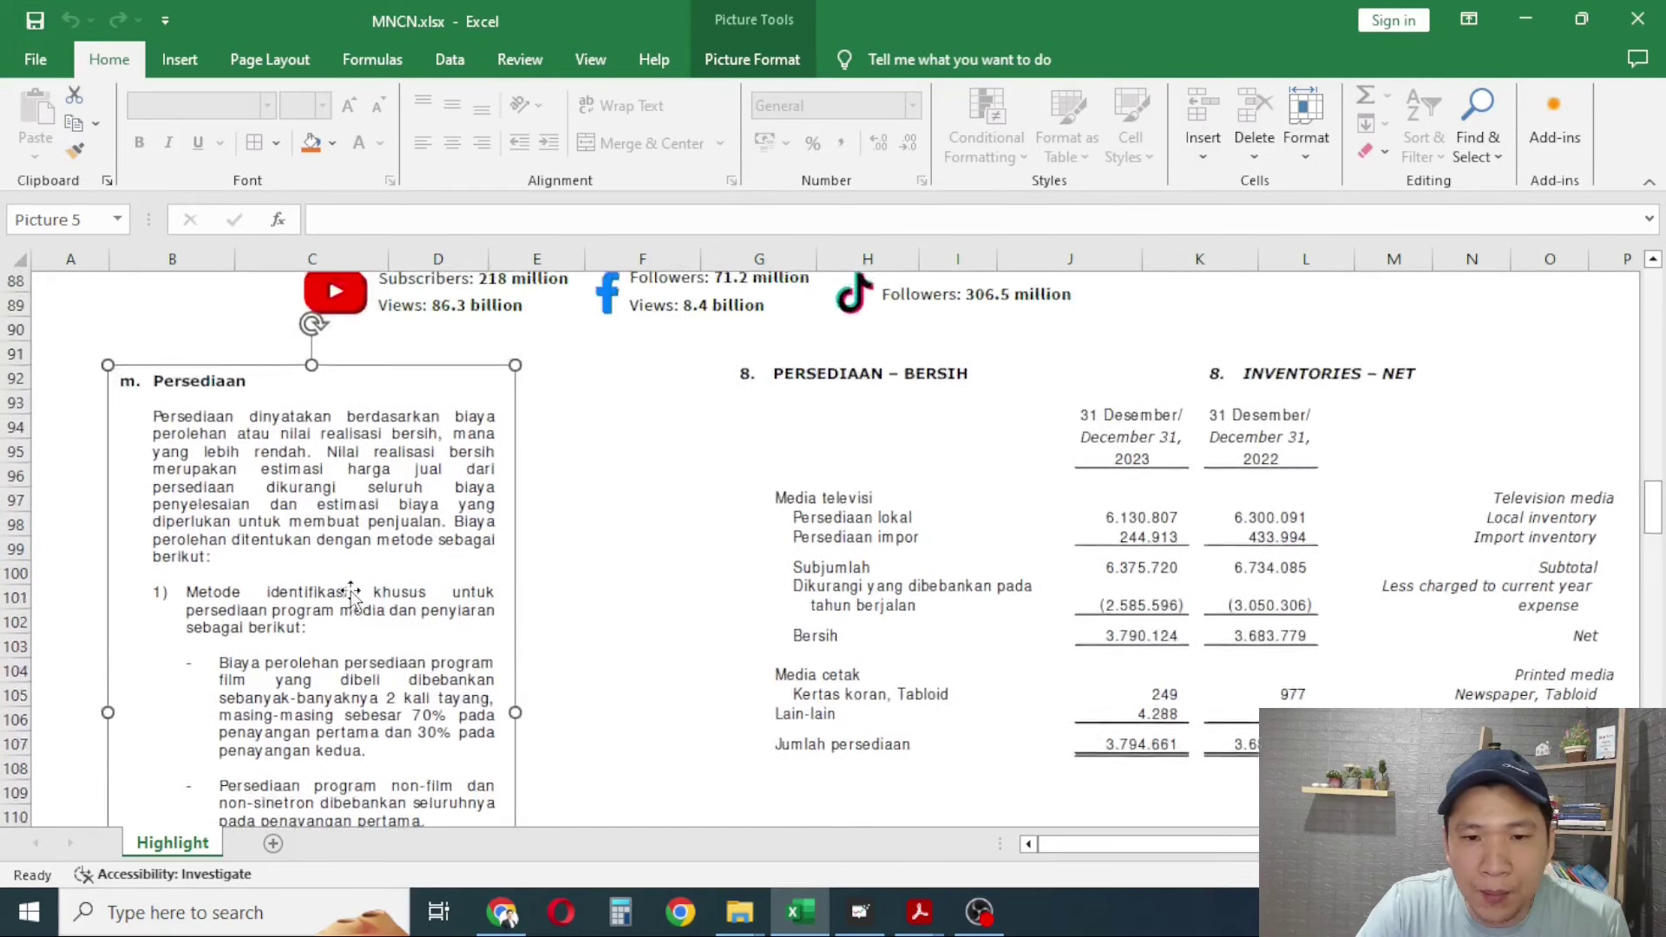
pyautogui.scroll(-1, 361, 584)
pyautogui.scroll(1, 357, 590)
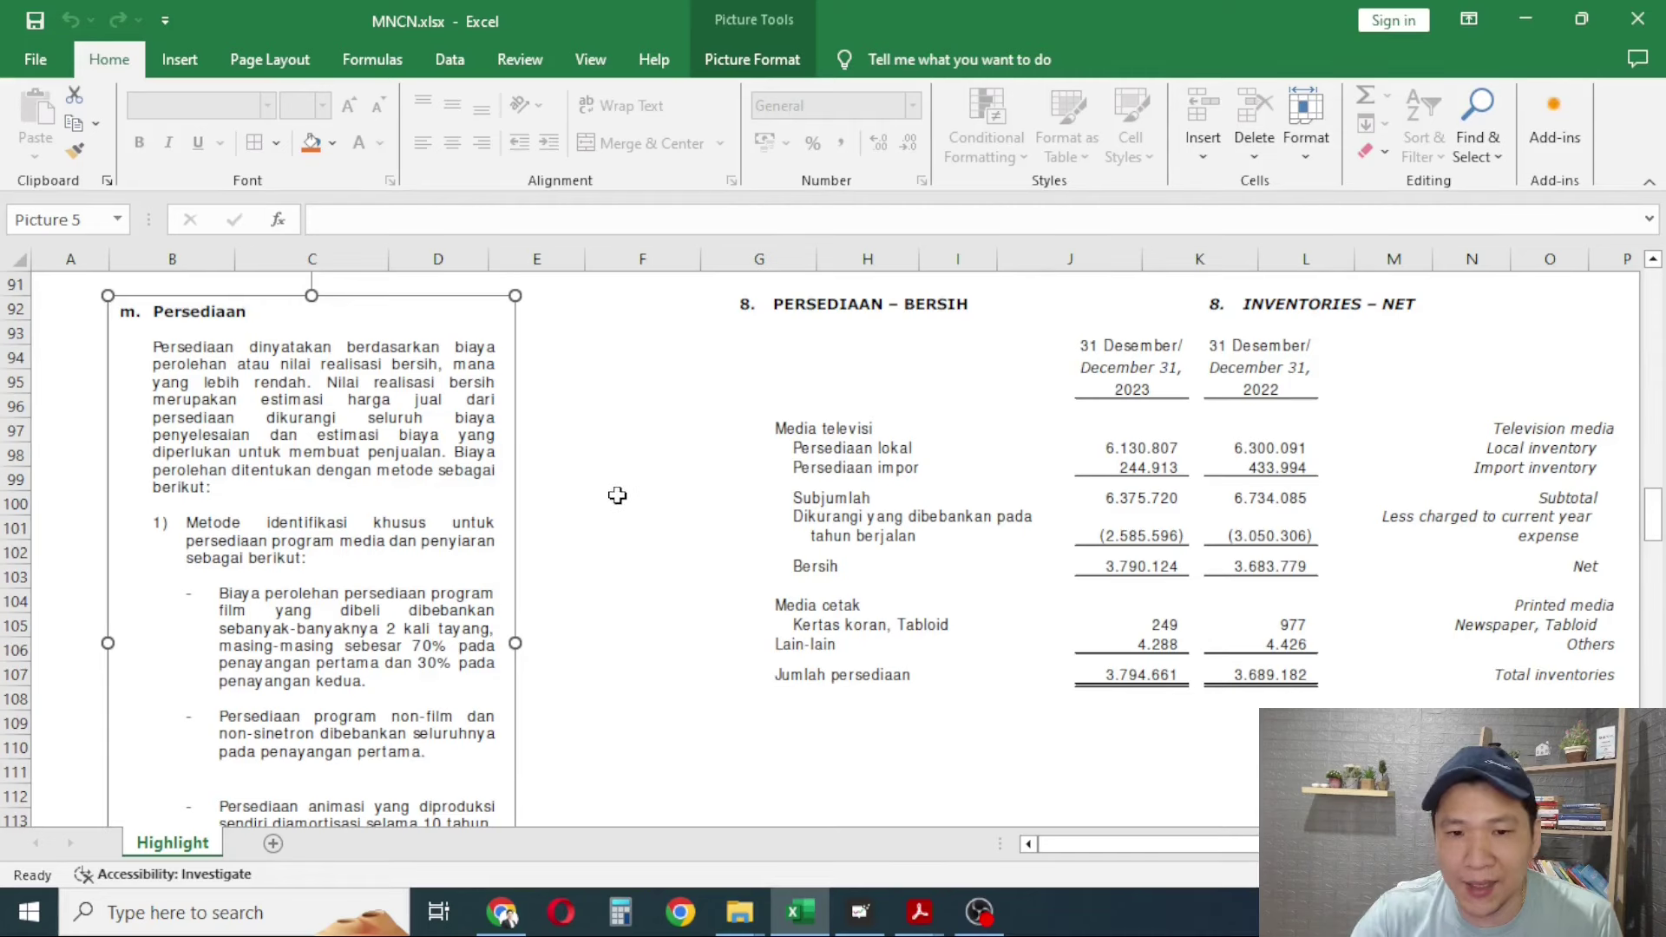
pyautogui.click(819, 433)
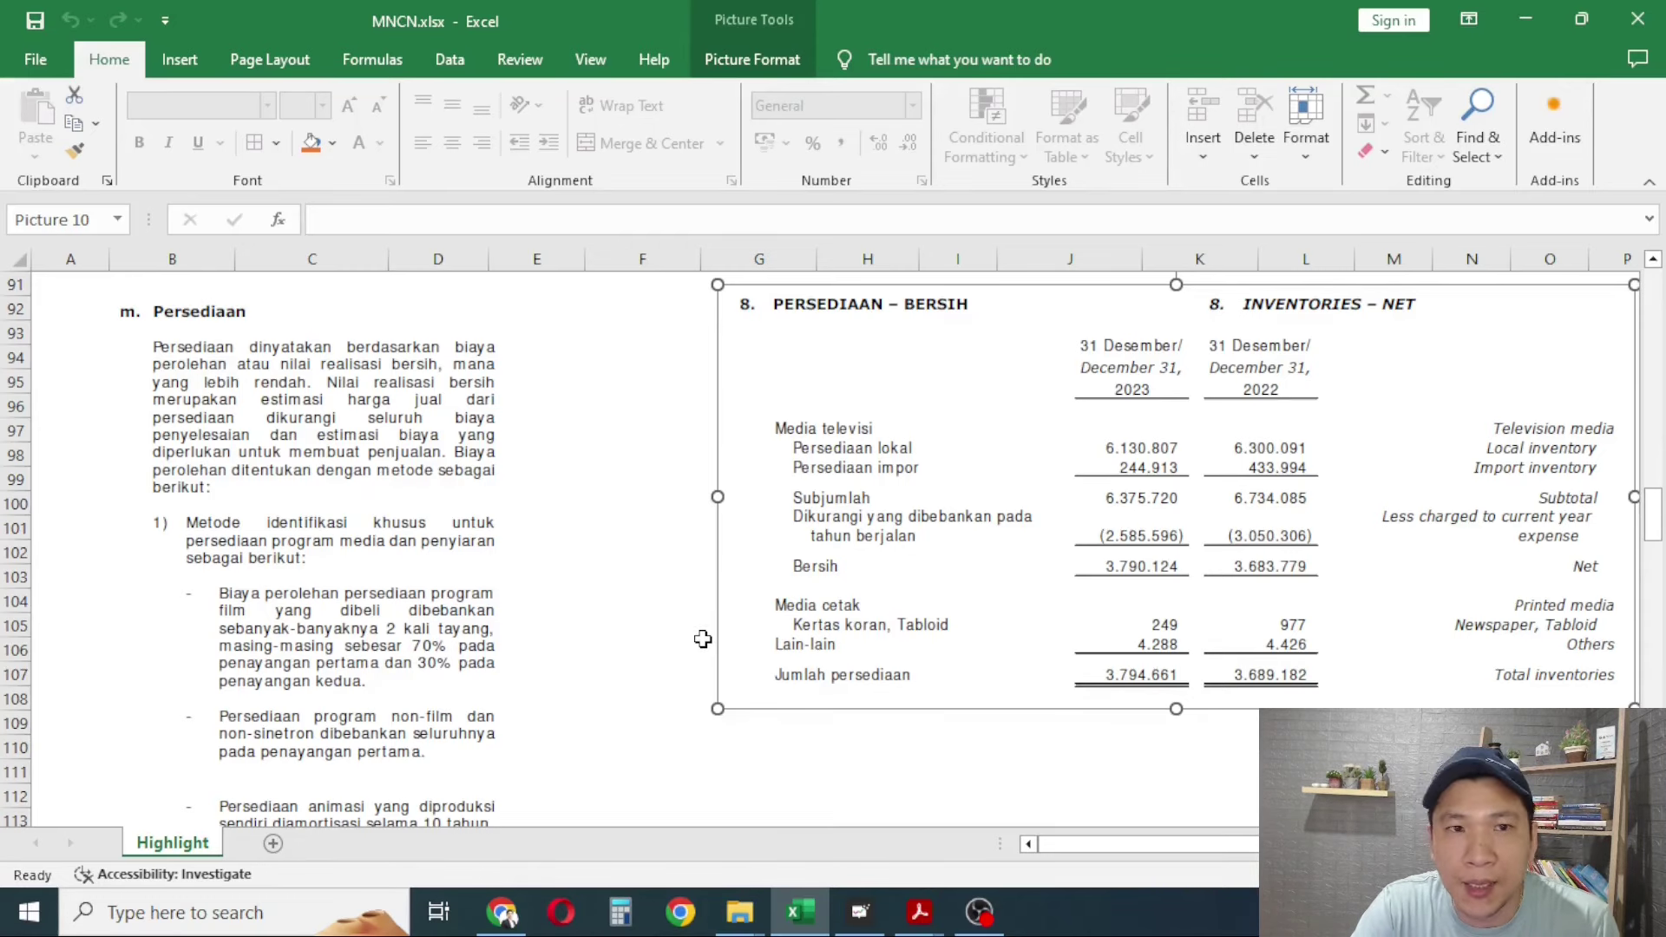
# Find note 15 on goodwill below the inventory notes and select its picture for review
pyautogui.scroll(-1, 703, 639)
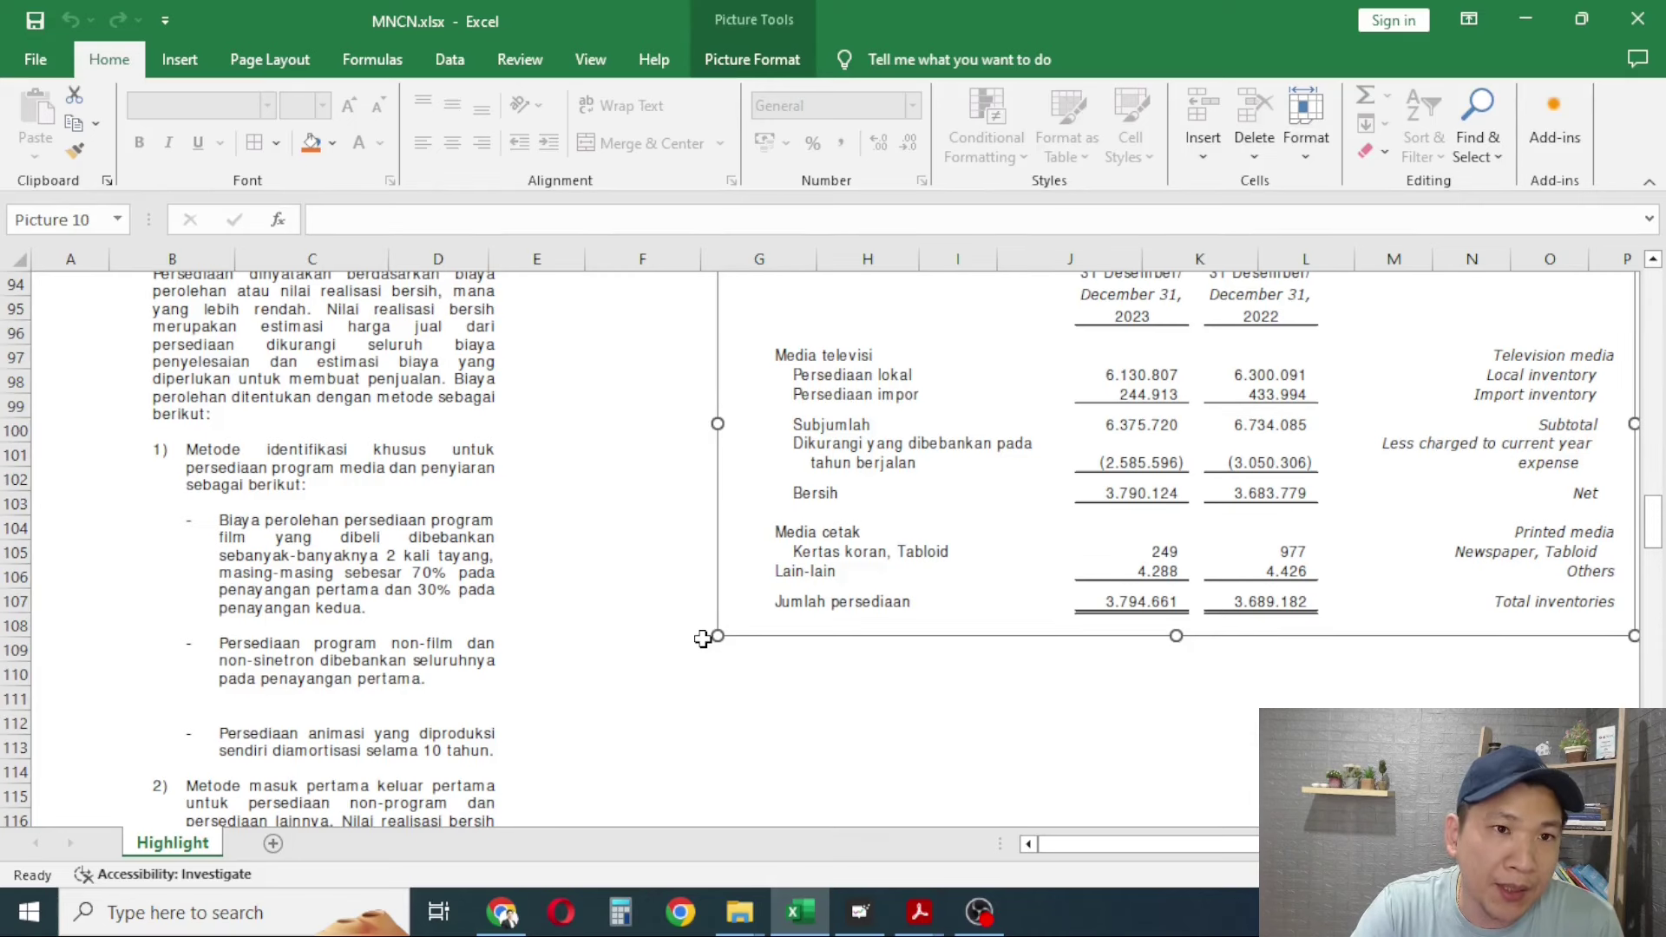
pyautogui.scroll(-9, 703, 638)
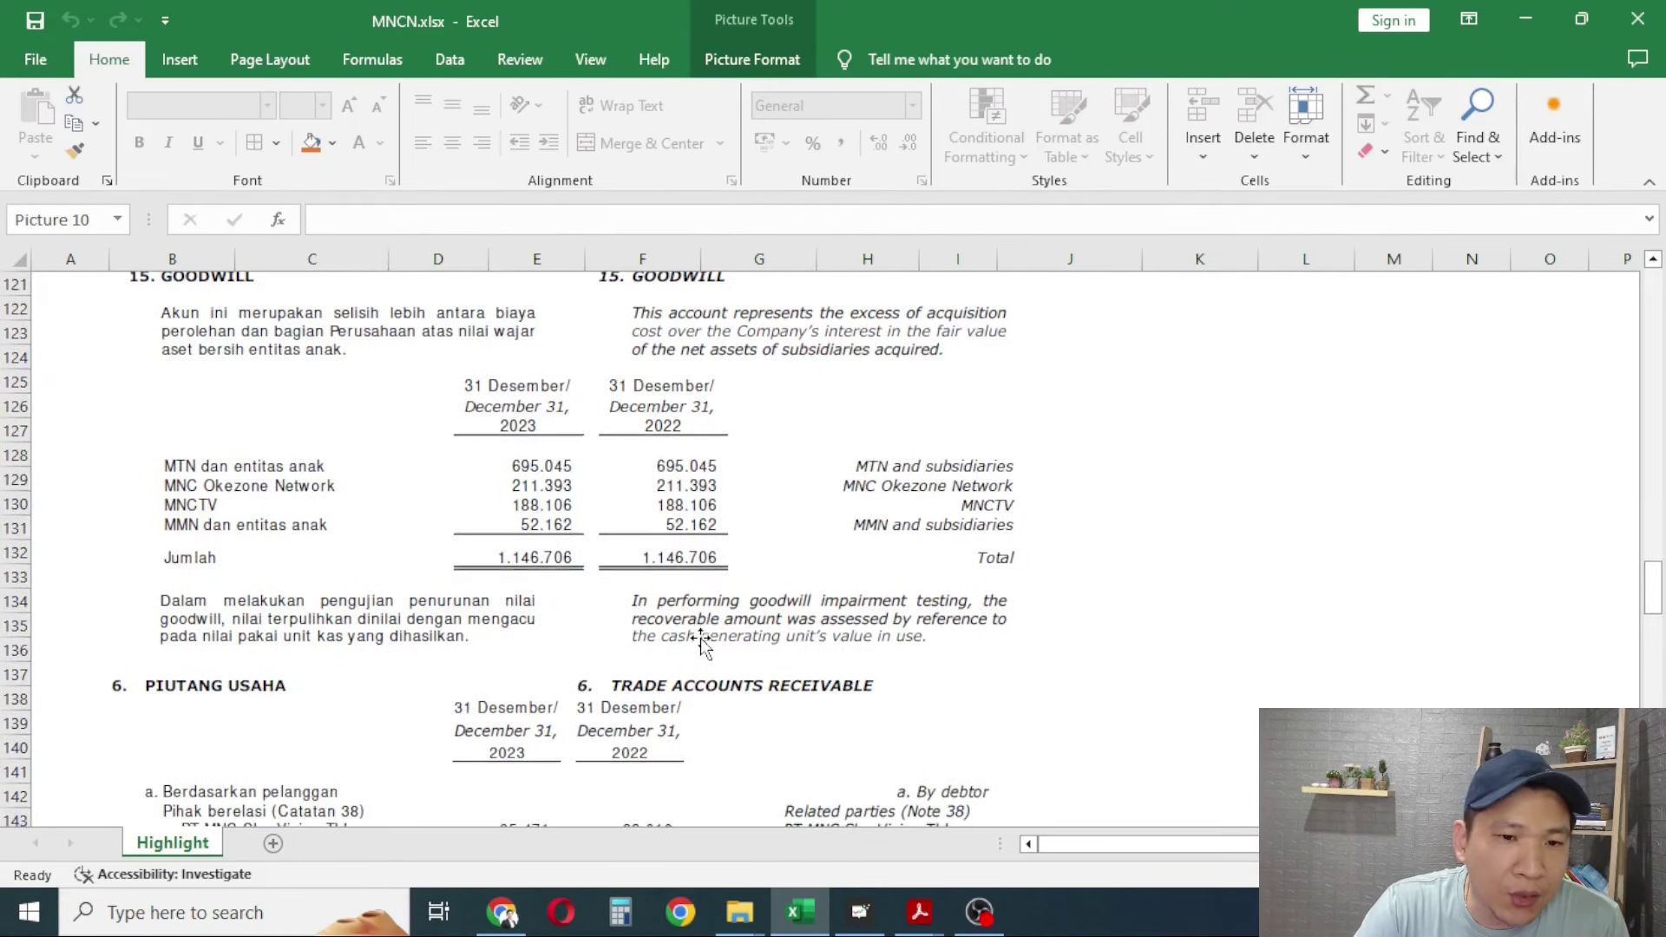
pyautogui.click(700, 638)
pyautogui.scroll(1, 833, 430)
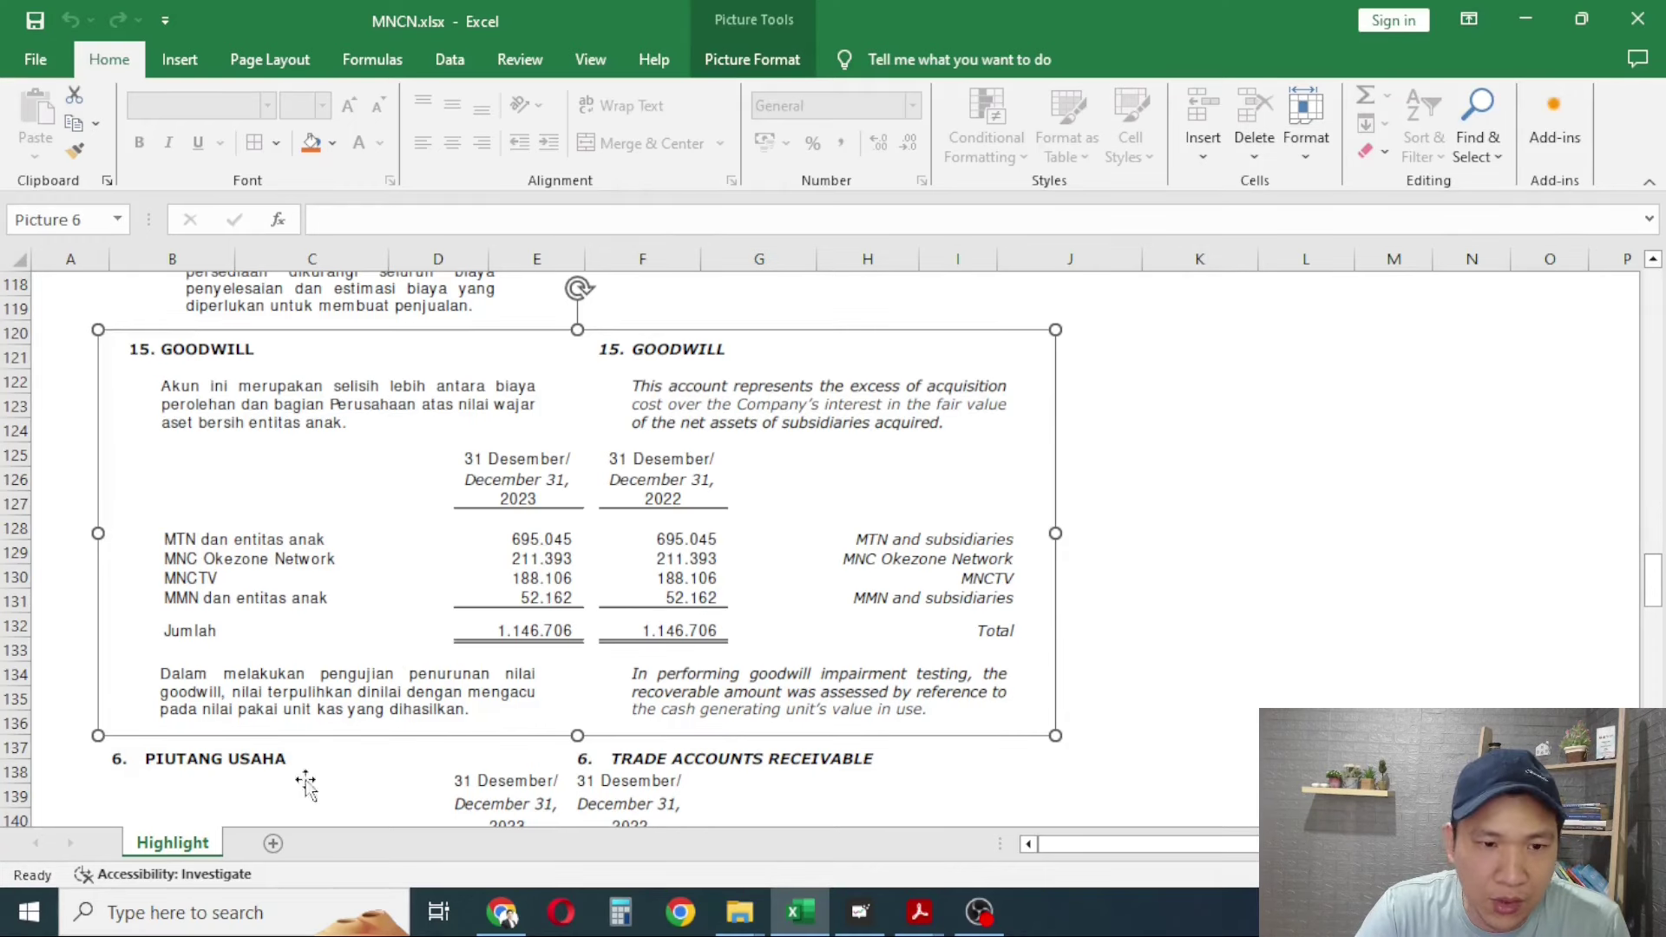
# Find note 6 on trade accounts receivable below the goodwill note and select its picture
pyautogui.scroll(-6, 937, 643)
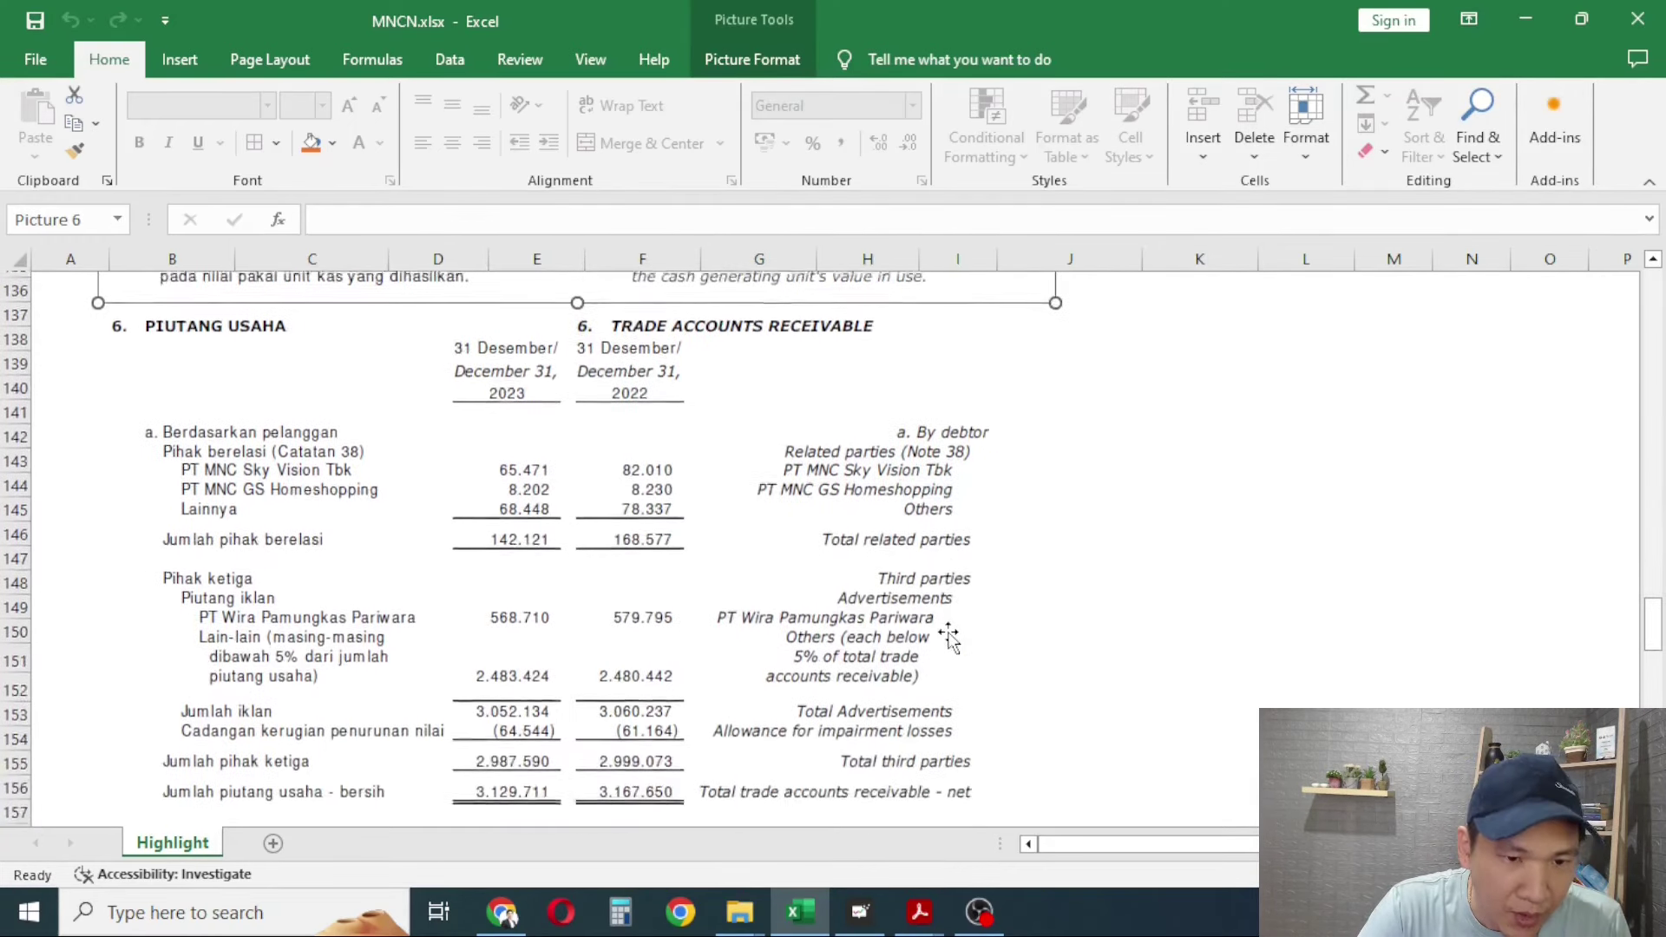
pyautogui.click(1068, 584)
pyautogui.scroll(6, 1067, 584)
pyautogui.scroll(-5, 998, 685)
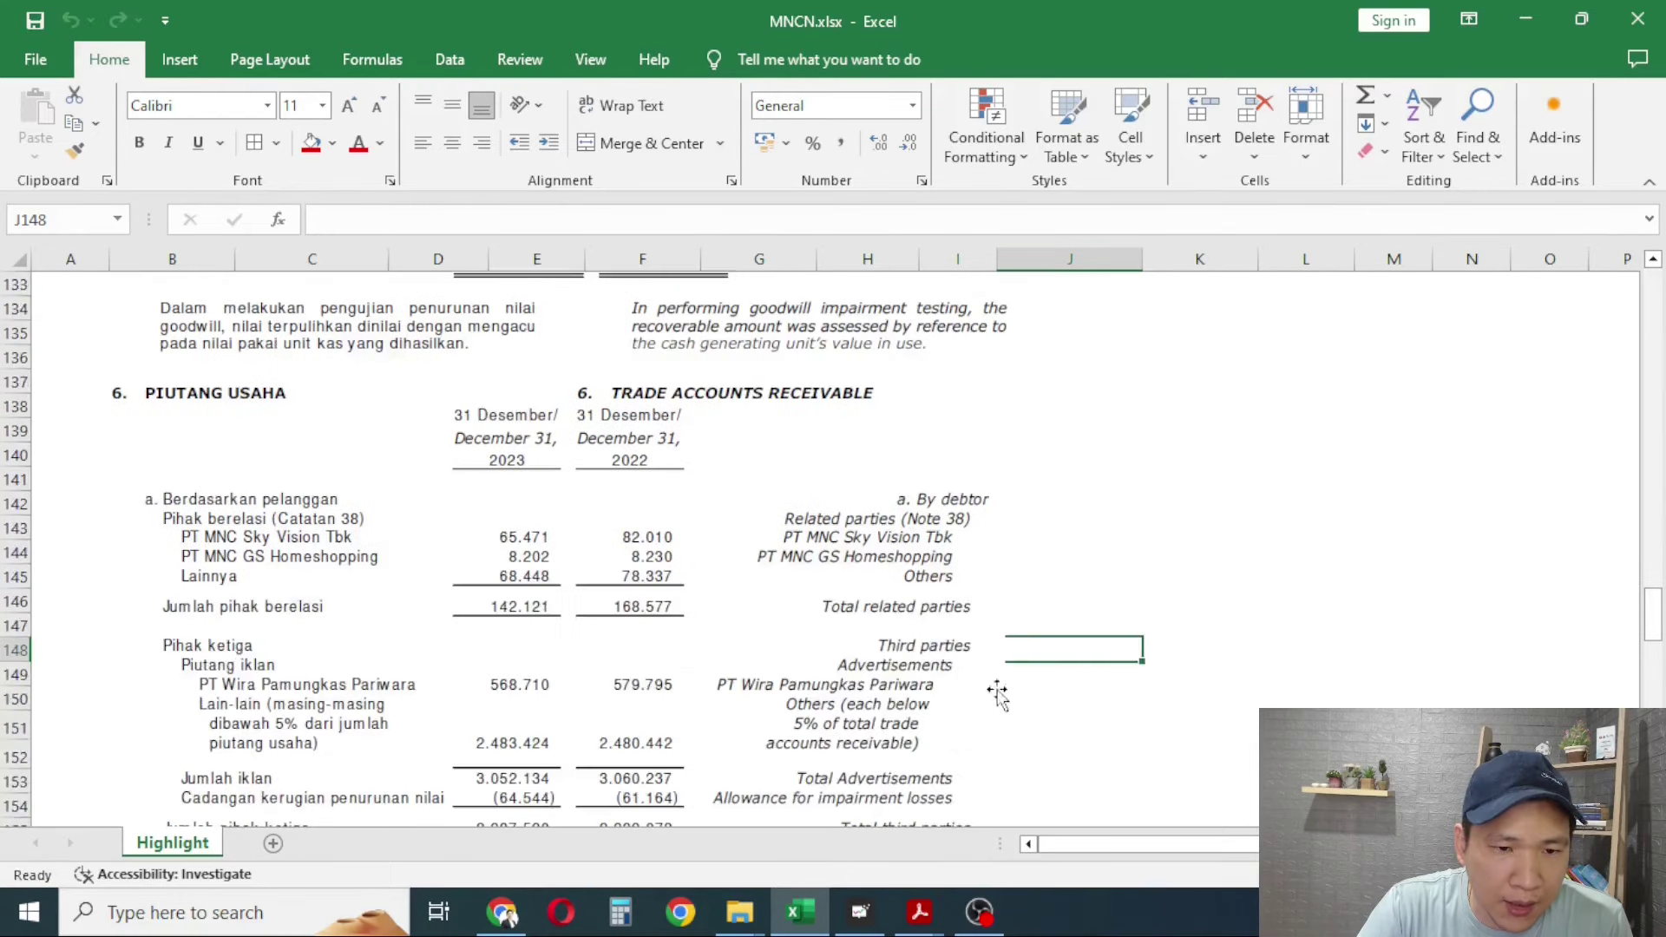
pyautogui.scroll(-1, 440, 550)
pyautogui.click(439, 550)
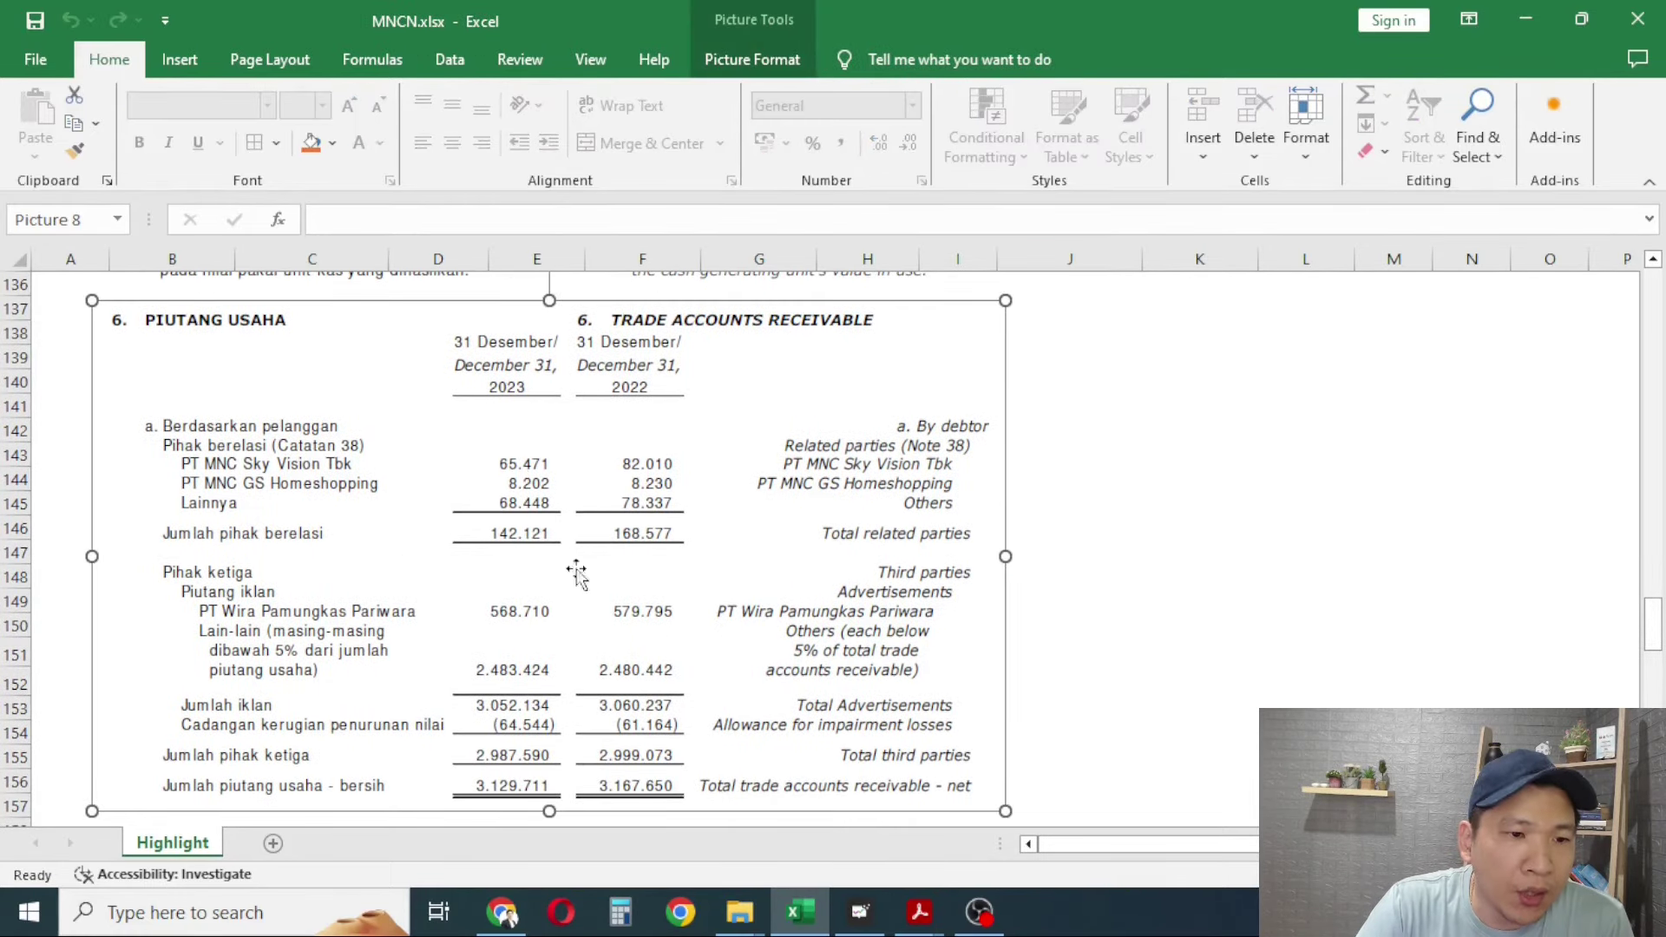
# Examine the trade receivables by debtor, comparing related parties, third parties and the impairment allowance for 2023 and 2022
pyautogui.scroll(-2, 534, 540)
pyautogui.scroll(2, 535, 540)
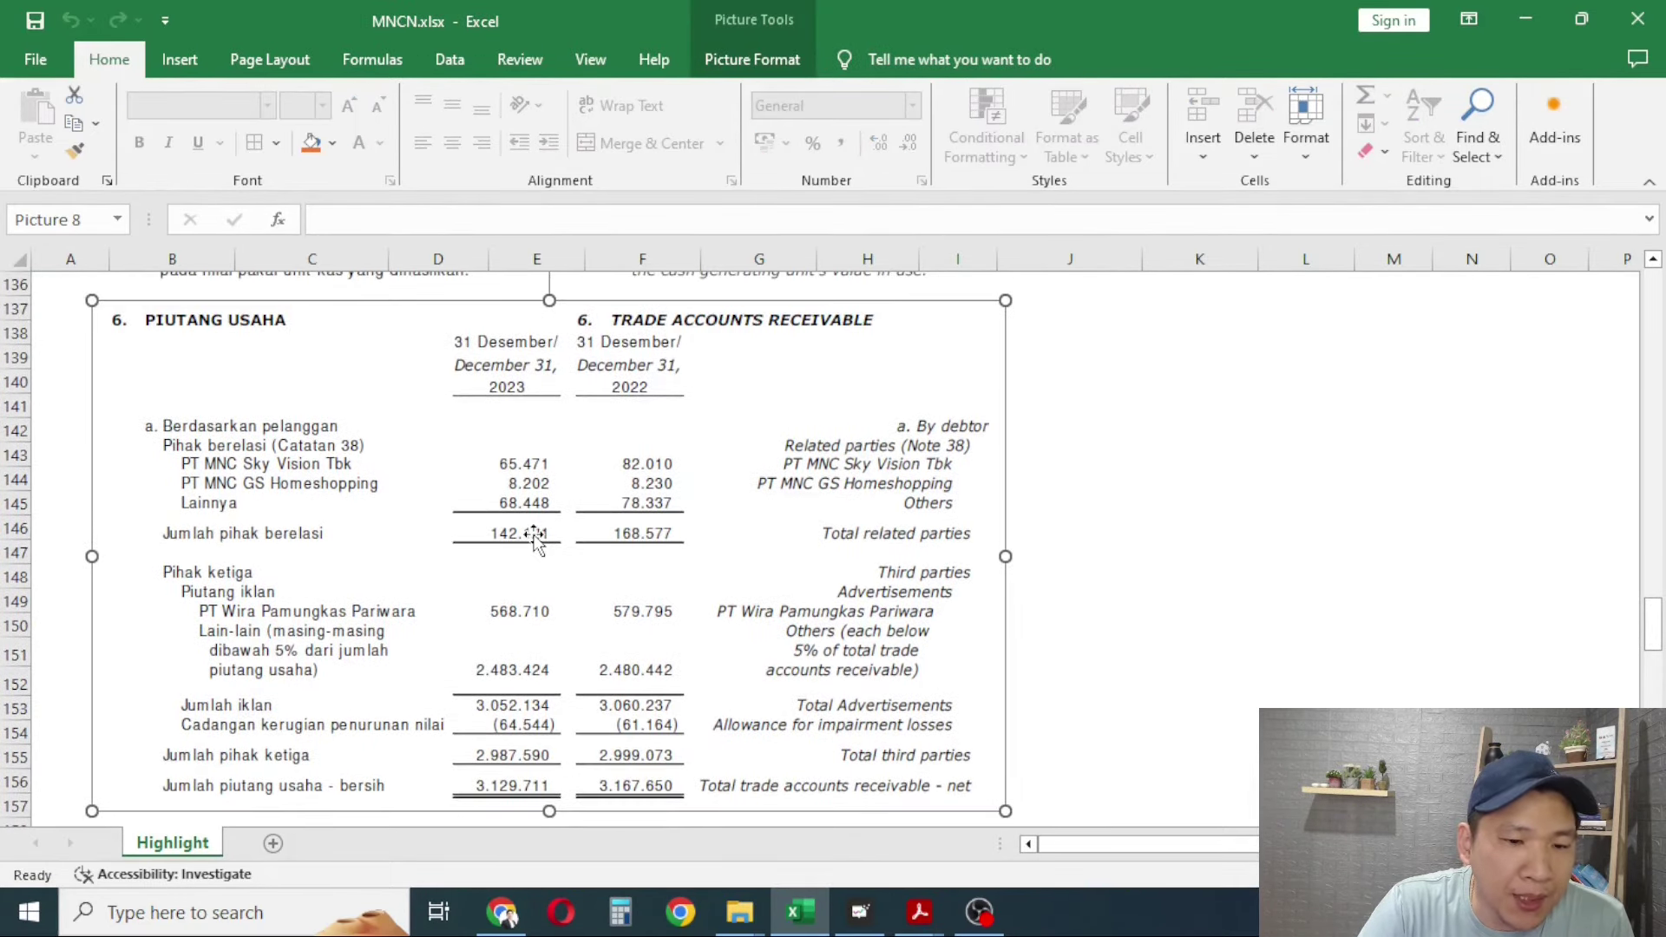
pyautogui.scroll(-1, 535, 539)
pyautogui.scroll(1, 534, 540)
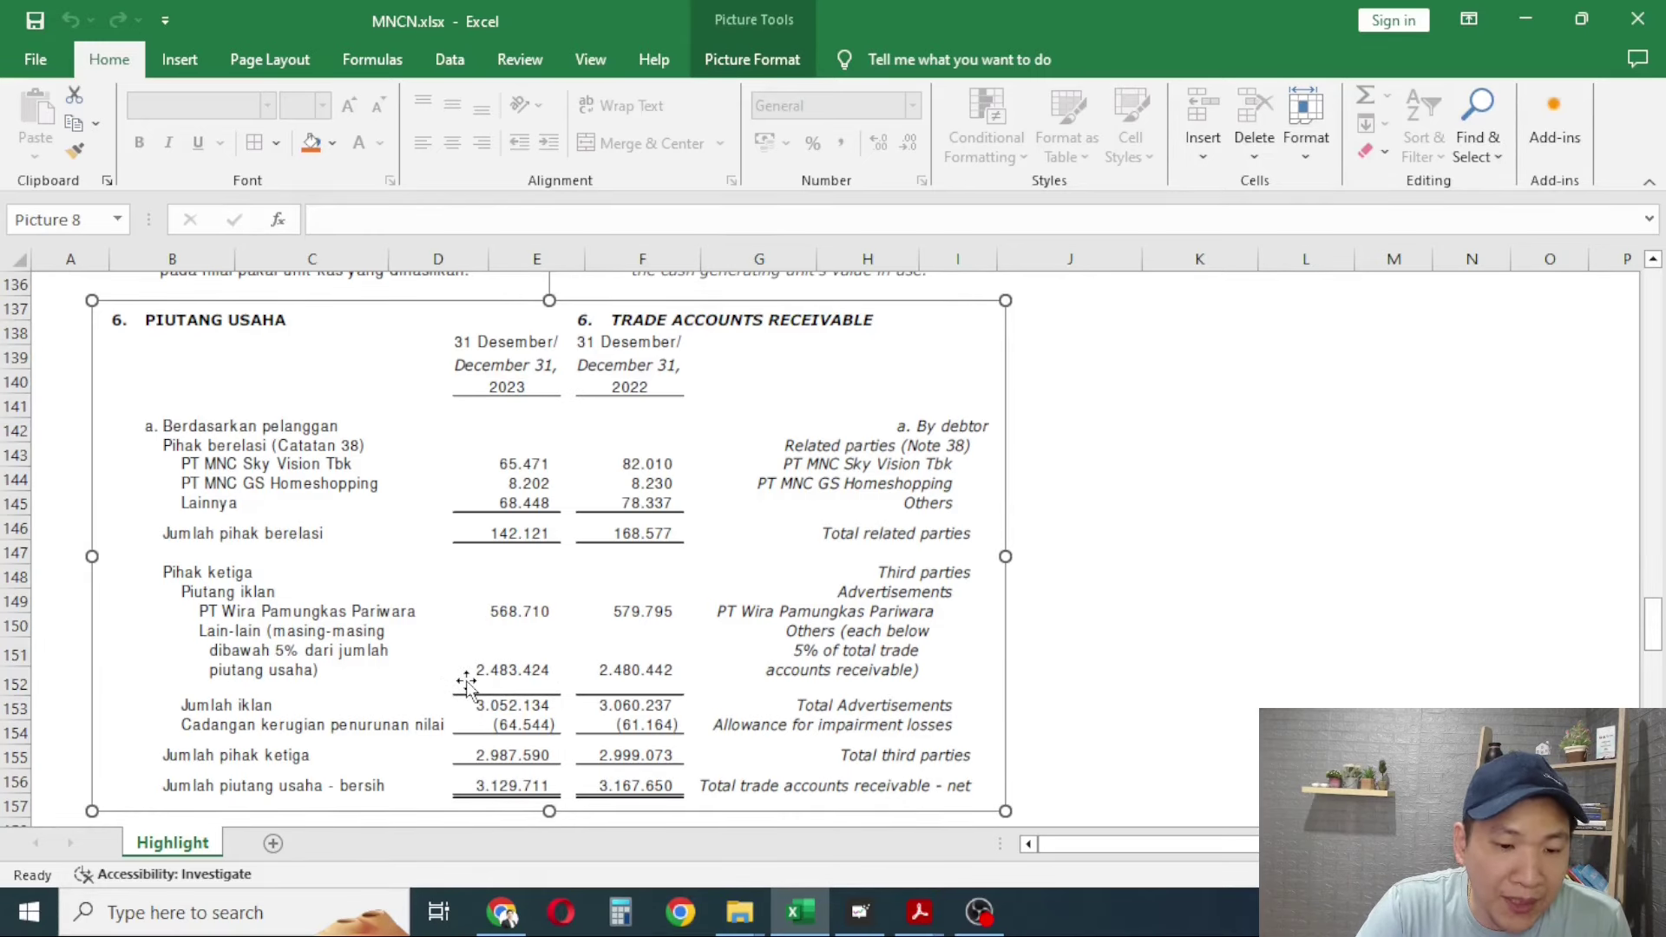
pyautogui.scroll(-4, 466, 683)
pyautogui.scroll(5, 466, 684)
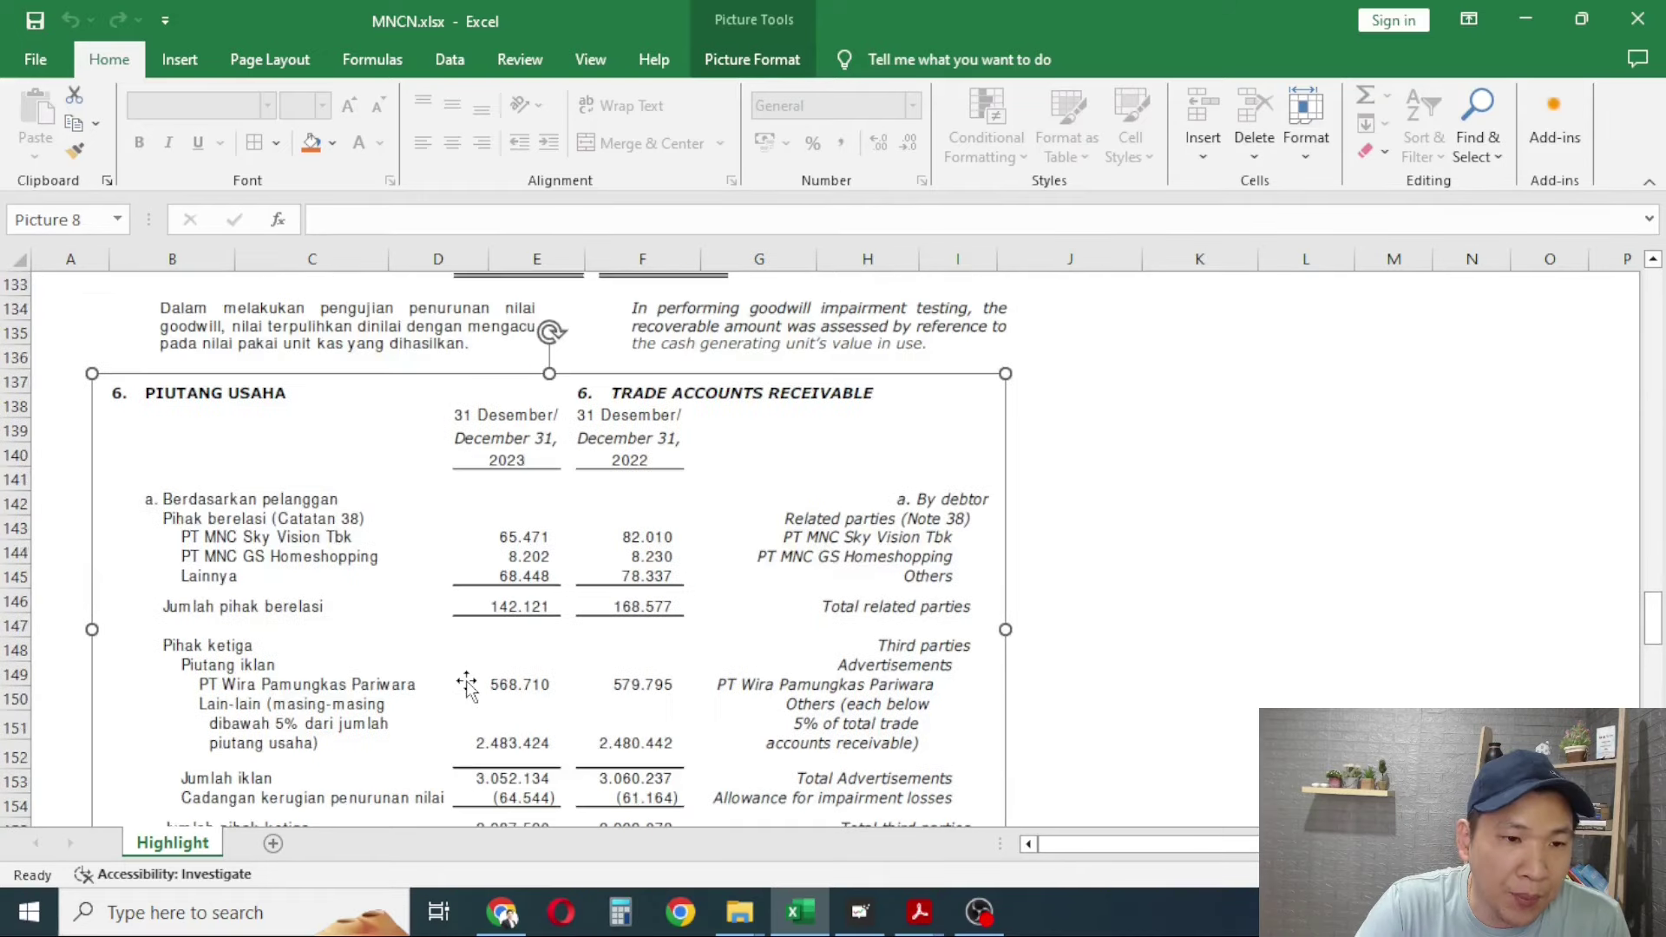
pyautogui.scroll(-3, 467, 683)
pyautogui.scroll(1, 466, 670)
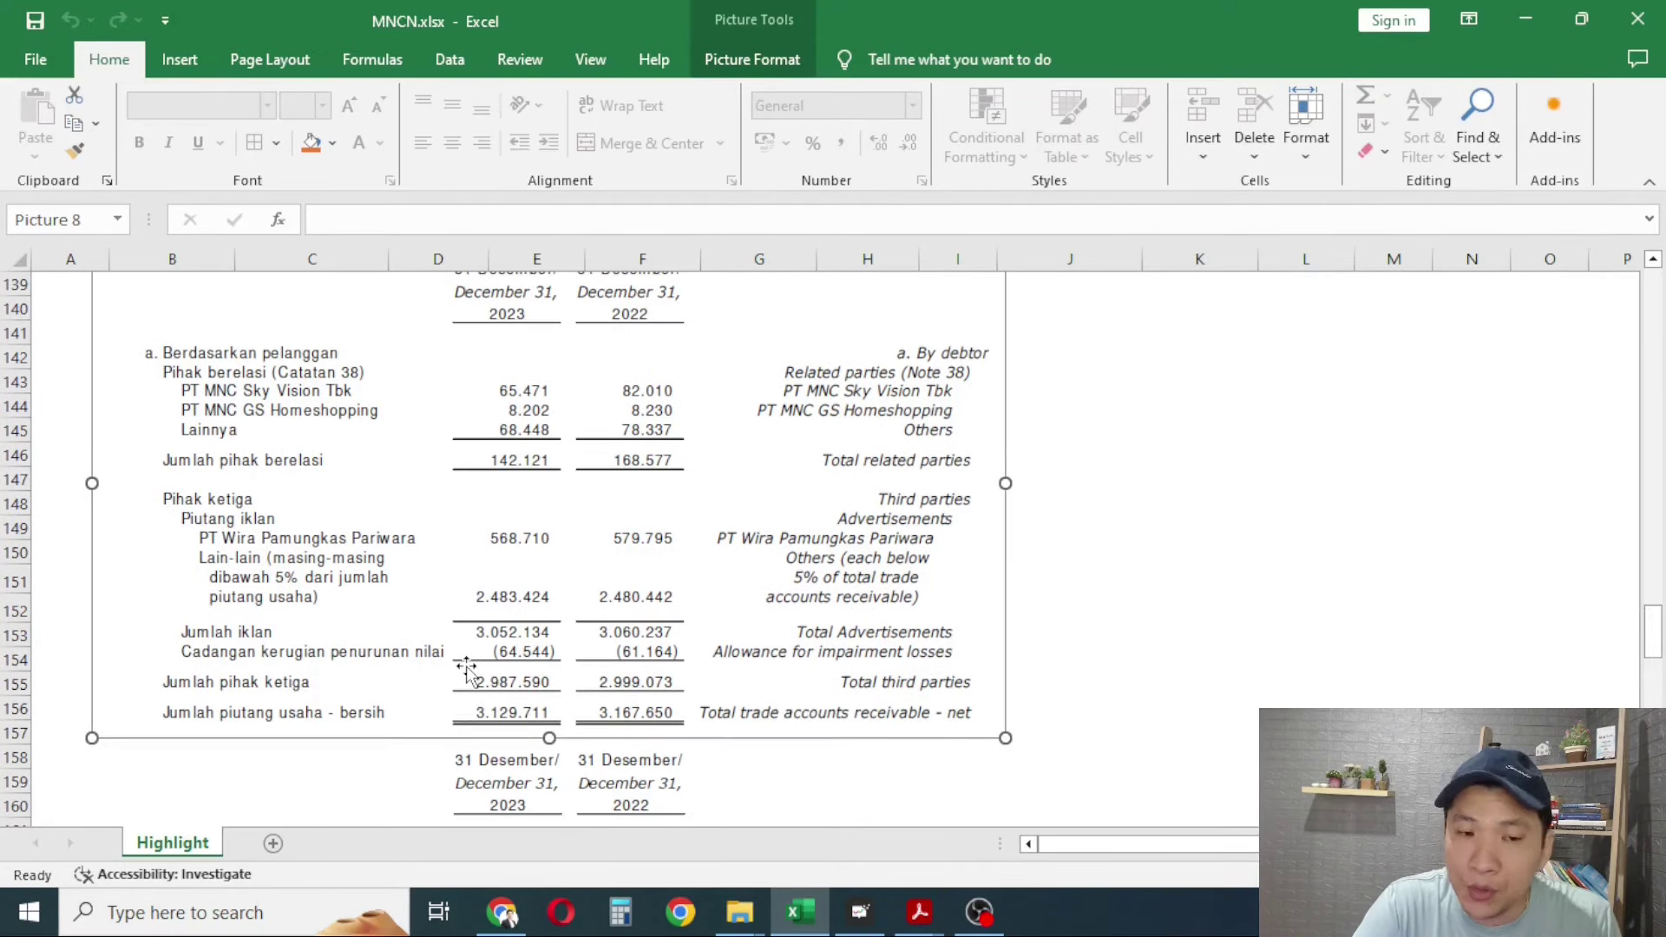
pyautogui.scroll(1, 466, 668)
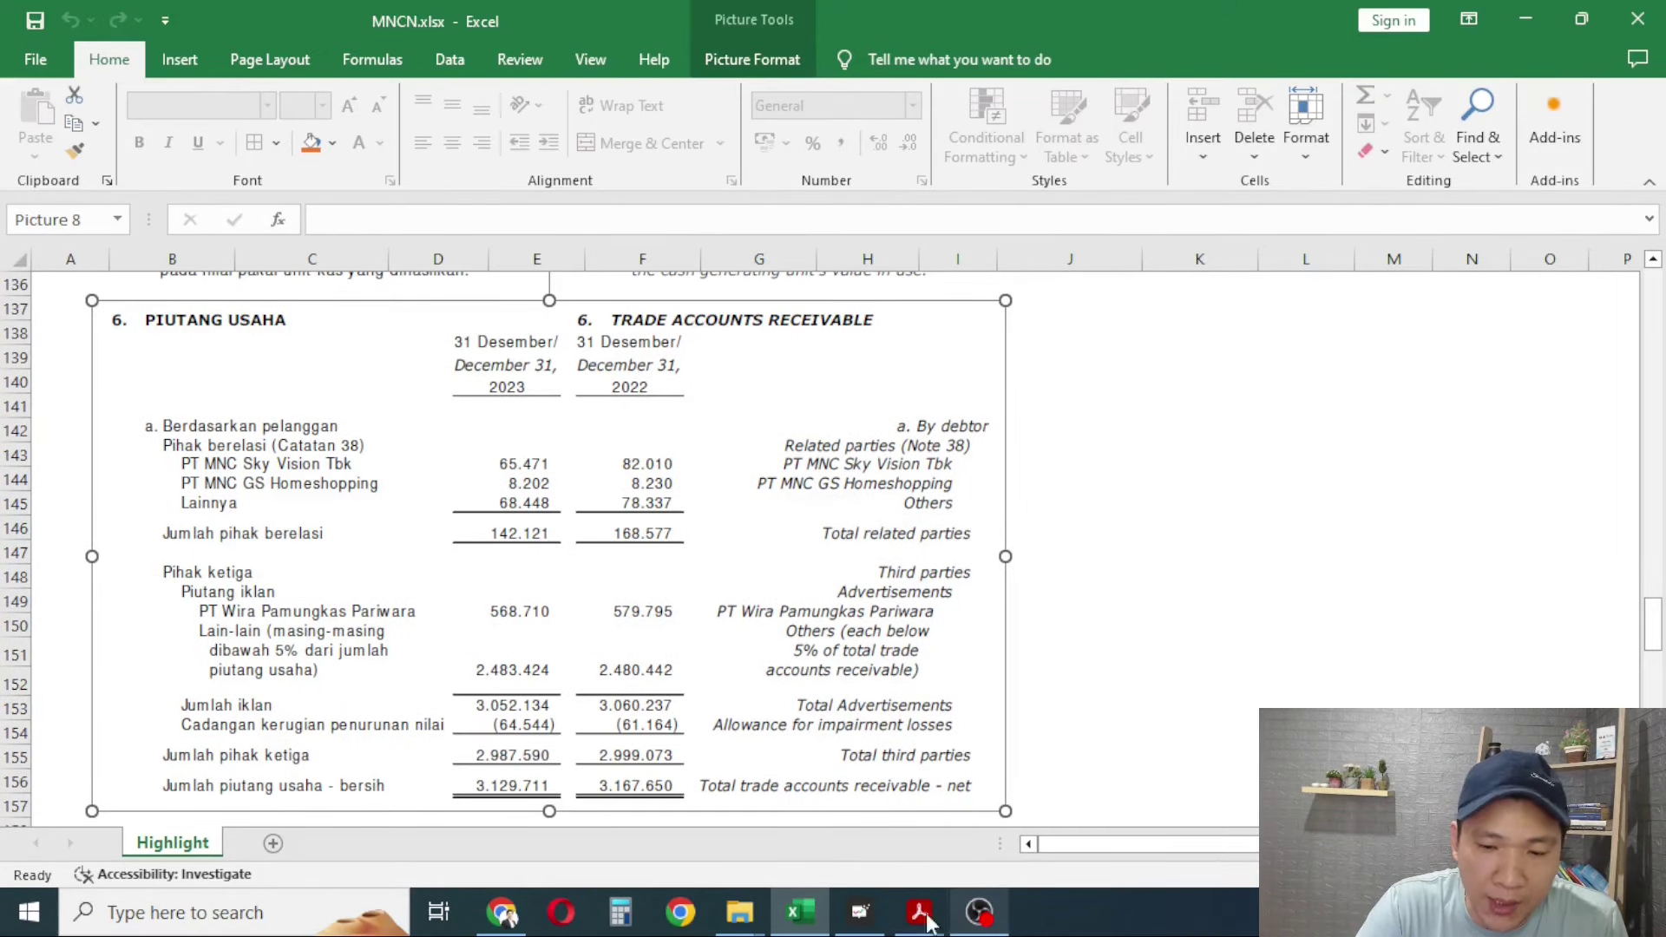
# Switch back to the MNCN balance sheet and review the annual current asset items
pyautogui.click(860, 912)
pyautogui.scroll(-6, 606, 564)
pyautogui.scroll(3, 608, 564)
pyautogui.scroll(-1, 608, 564)
pyautogui.scroll(2, 607, 564)
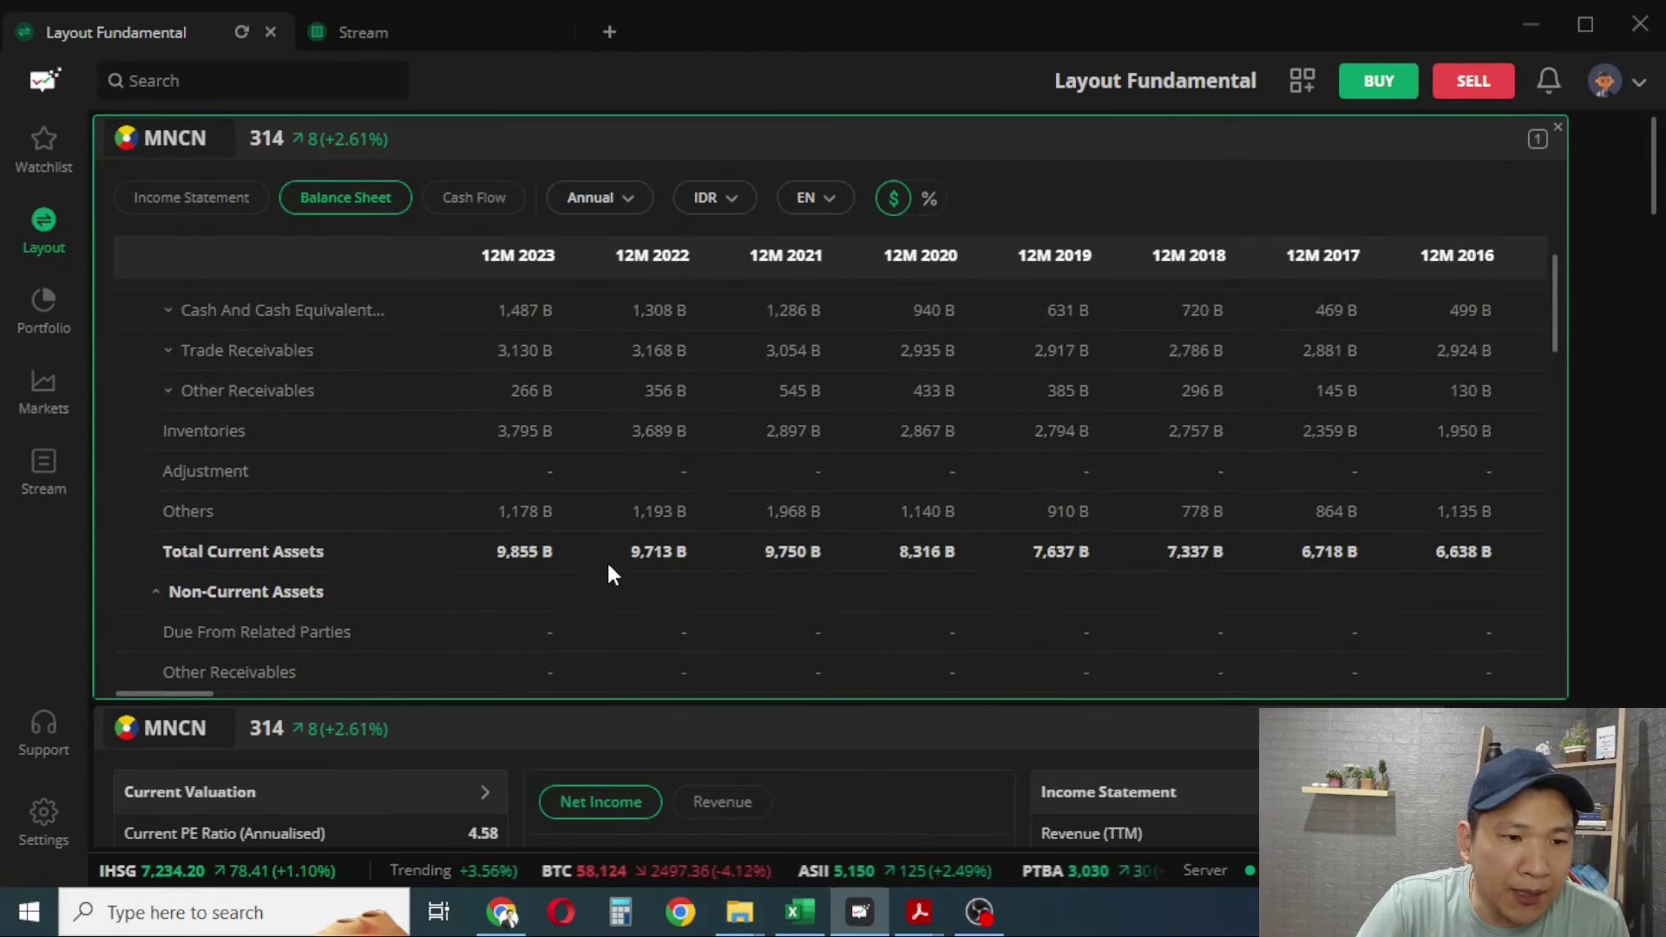
pyautogui.scroll(1, 608, 575)
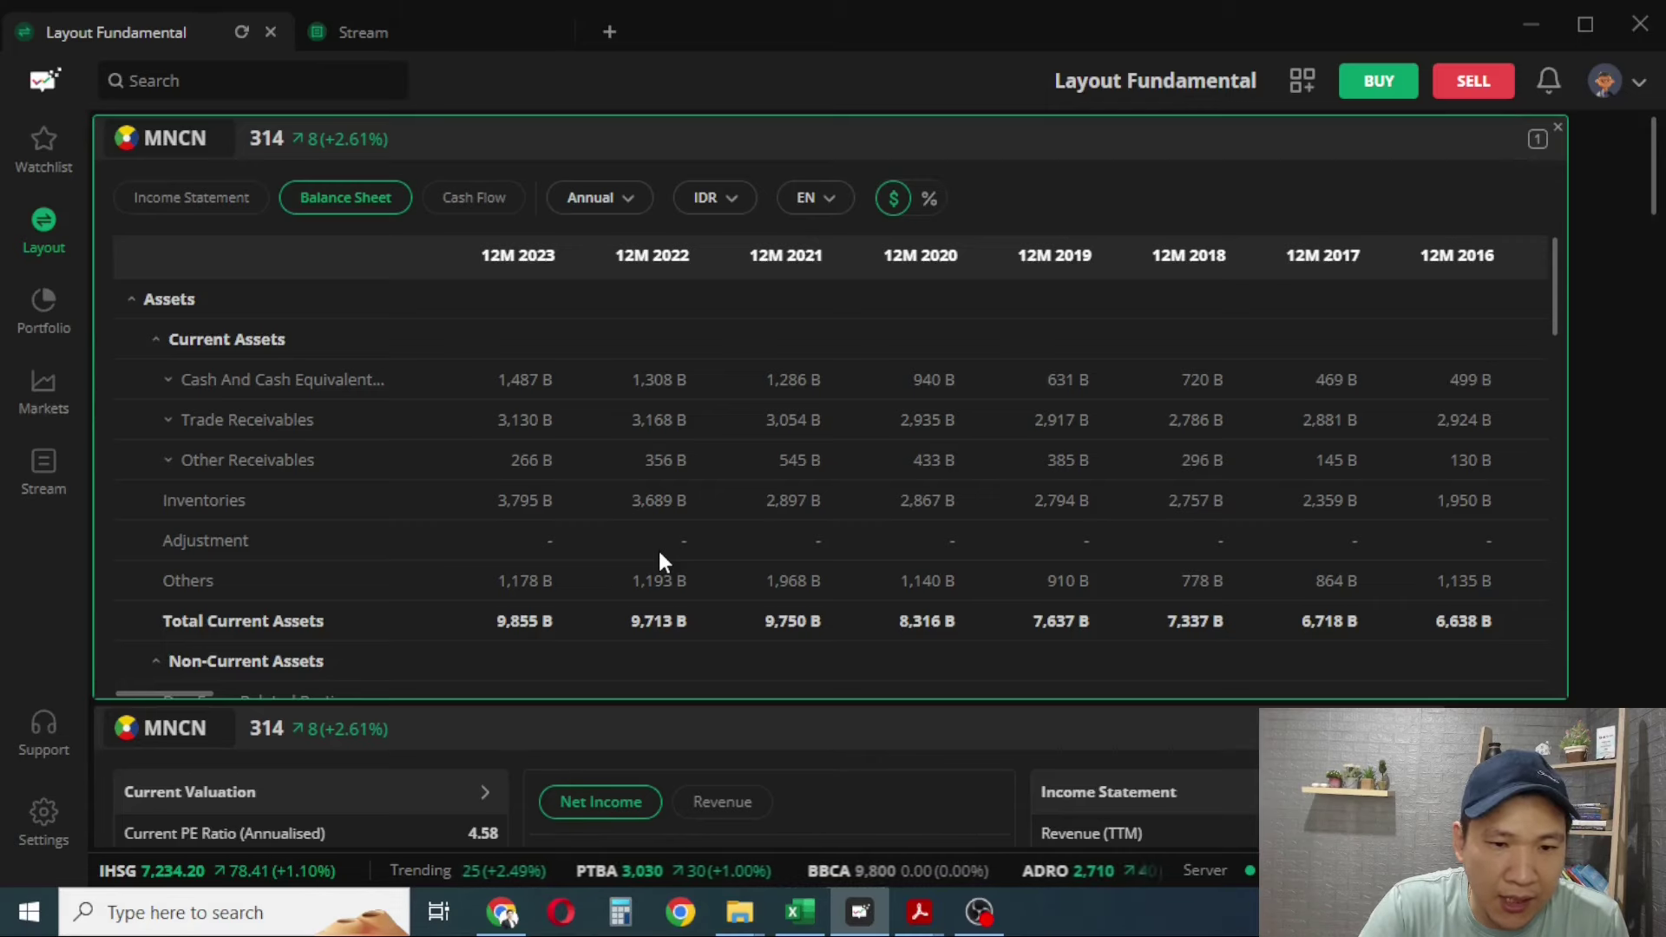
# Review the annual non-current asset items in the MNCN balance sheet, including property, goodwill and land for development
pyautogui.scroll(-2, 660, 552)
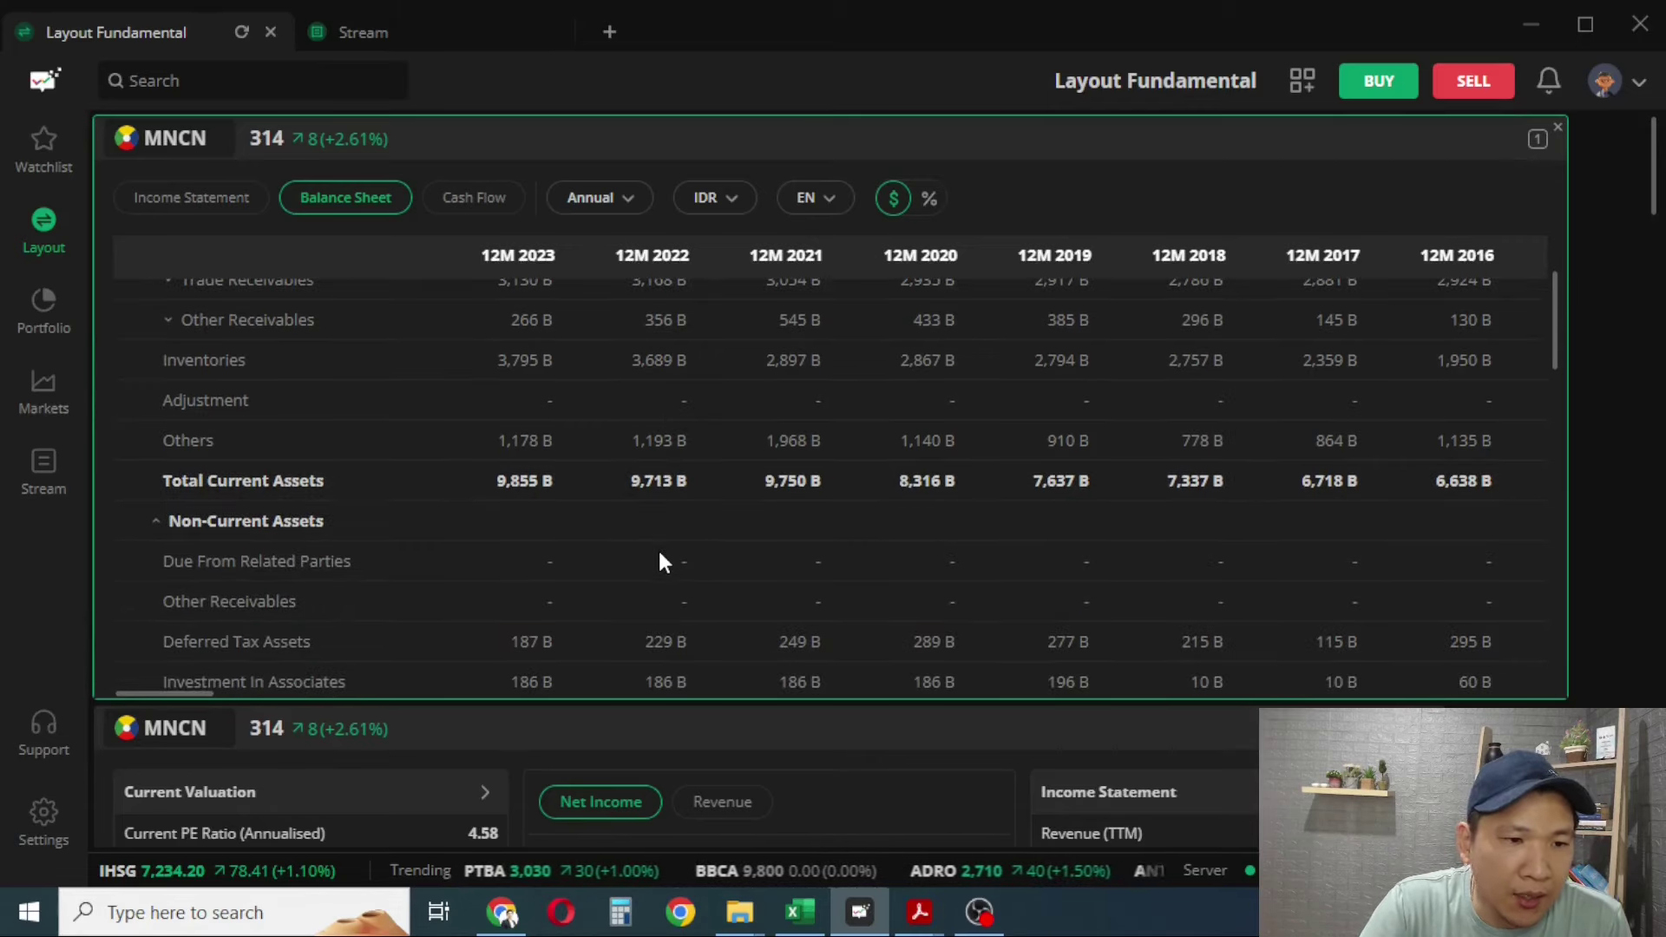
pyautogui.scroll(-4, 657, 548)
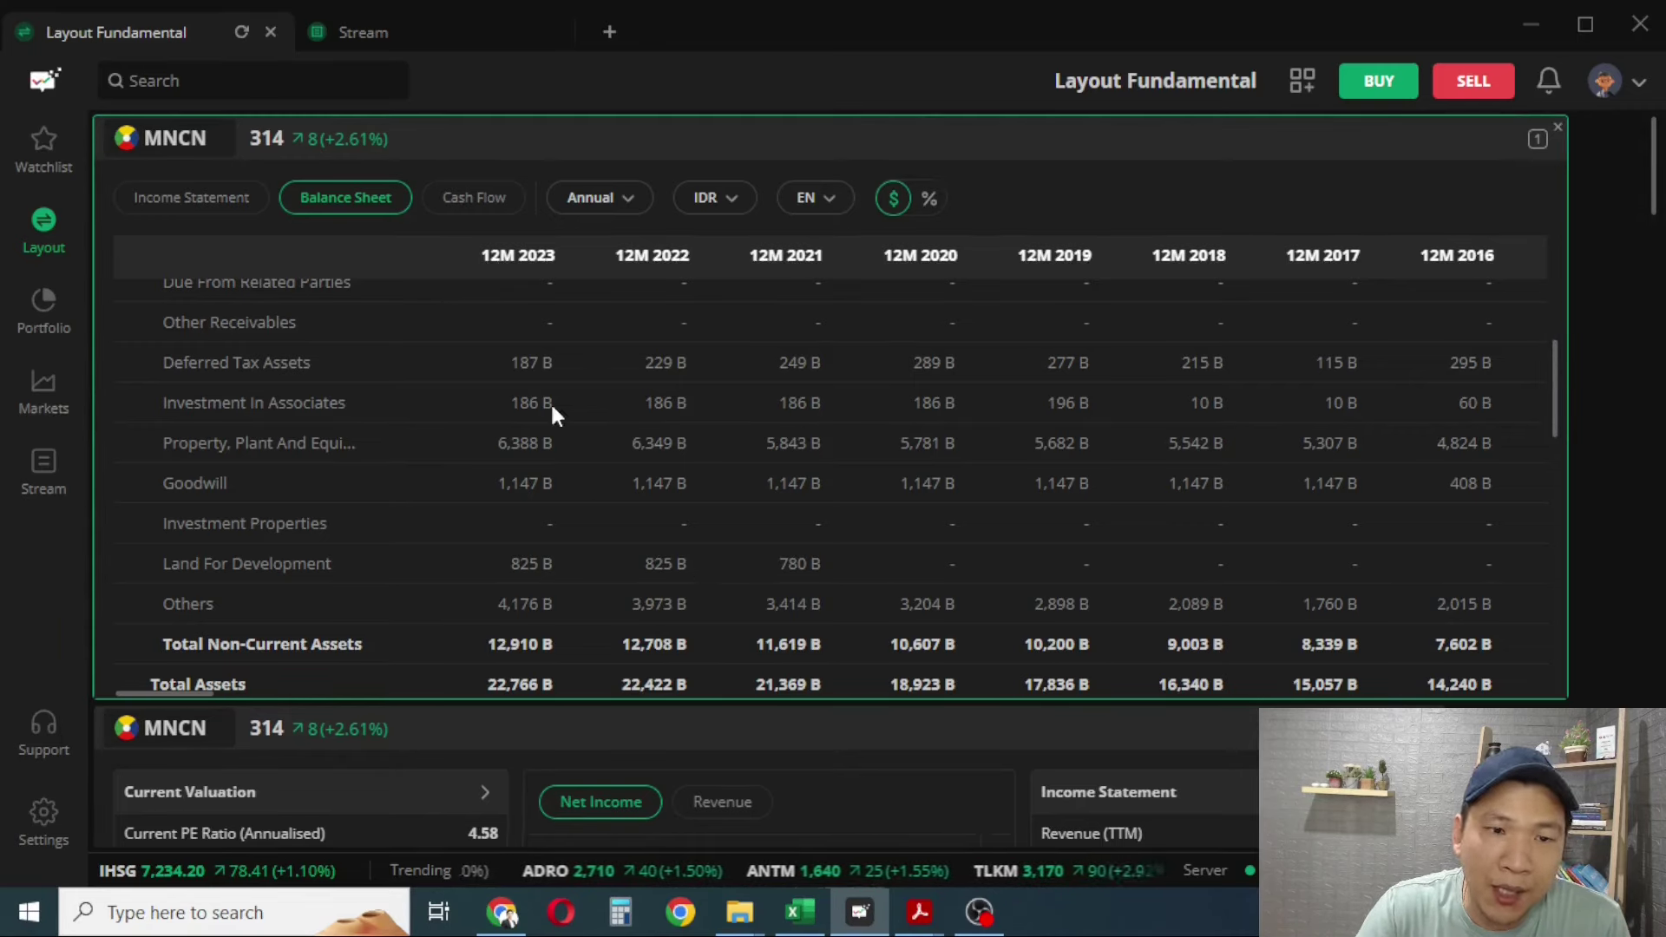
# Switch to the MNCN workbook in Excel and select the trade receivables aging picture below note 6
pyautogui.click(797, 914)
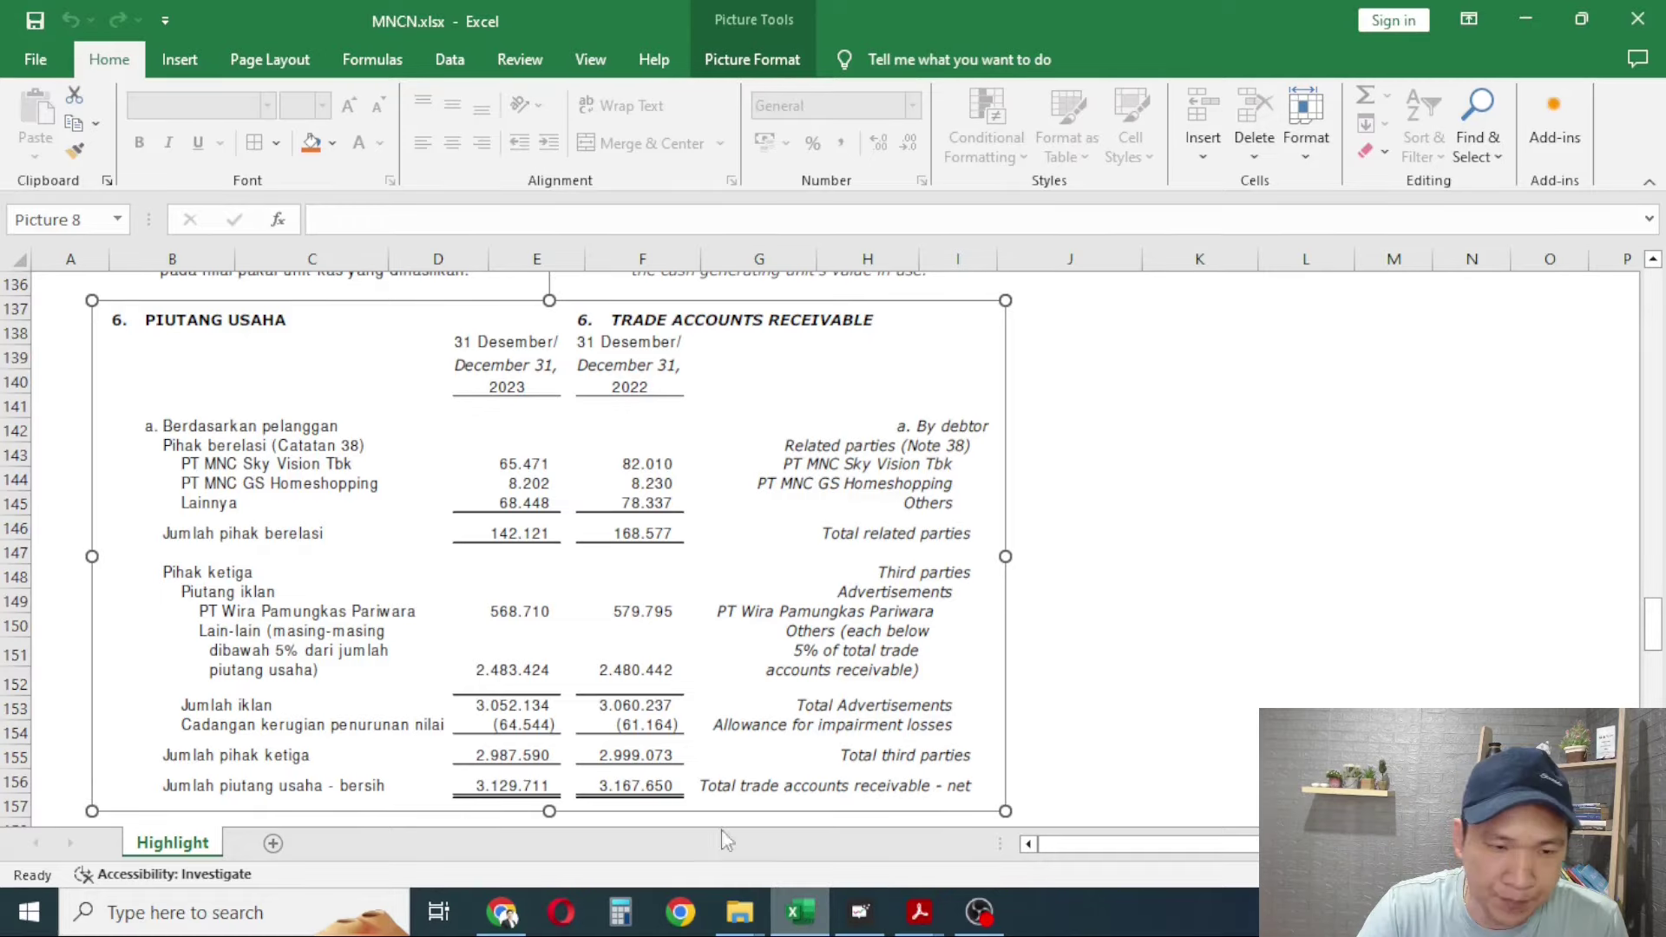
pyautogui.scroll(-10, 382, 555)
pyautogui.scroll(6, 382, 555)
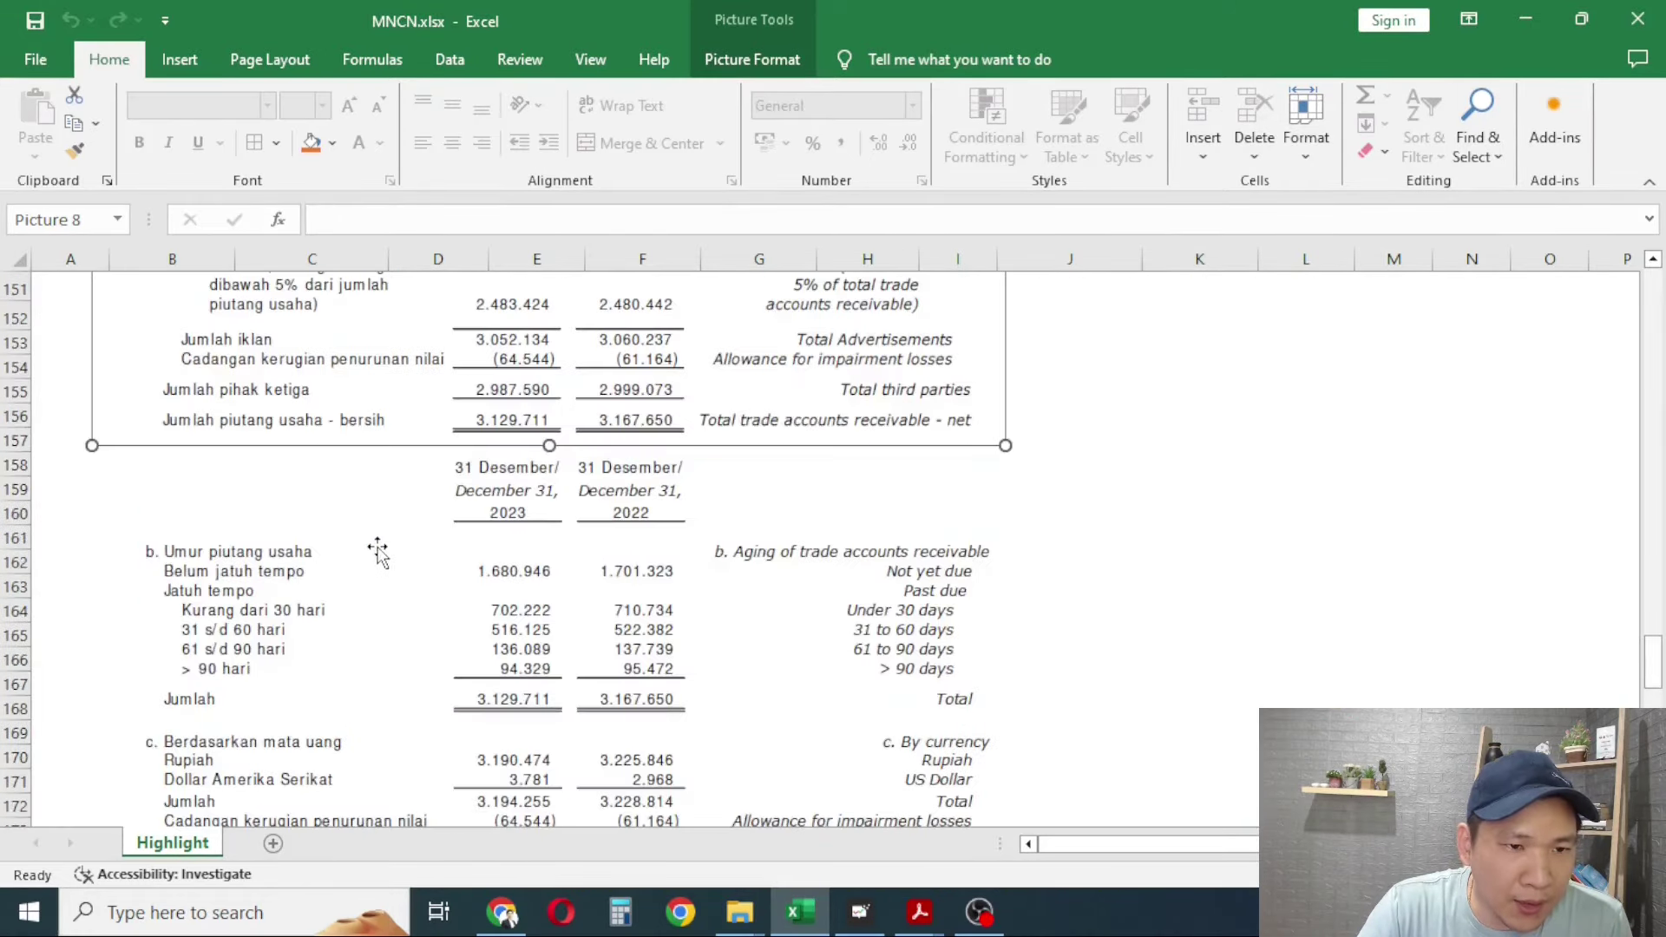
pyautogui.click(376, 489)
pyautogui.scroll(-3, 376, 489)
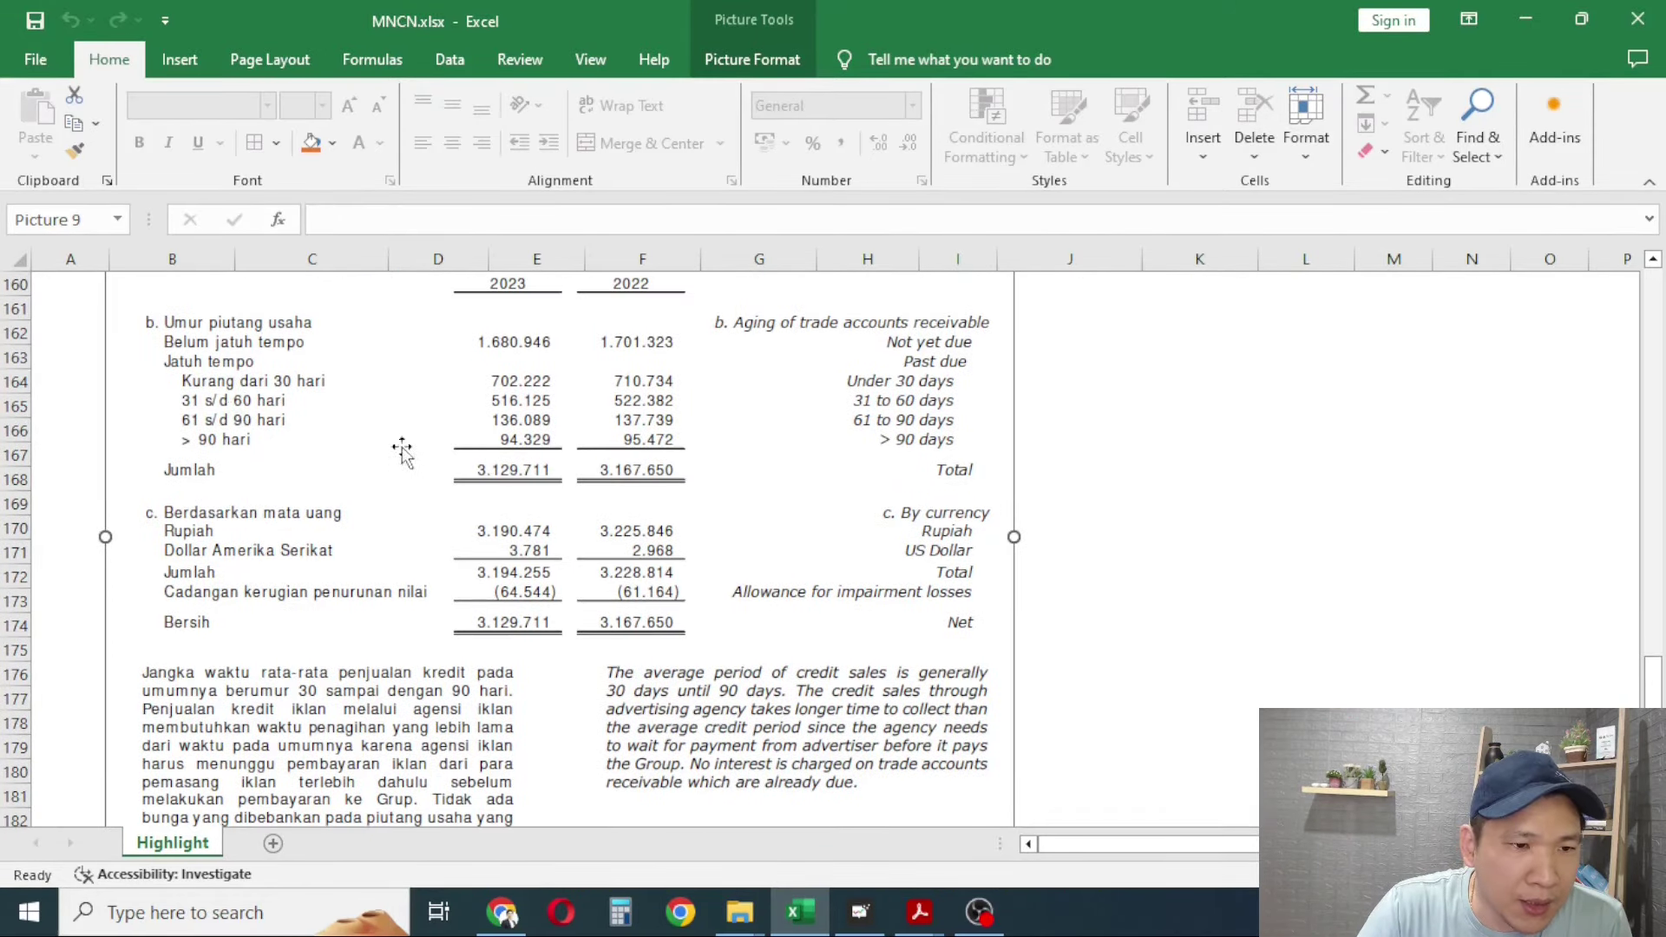
# Examine the receivables aging, currency breakdown and credit period text, continuing down to the revenue table starting at row 185
pyautogui.scroll(2, 382, 482)
pyautogui.scroll(-3, 236, 593)
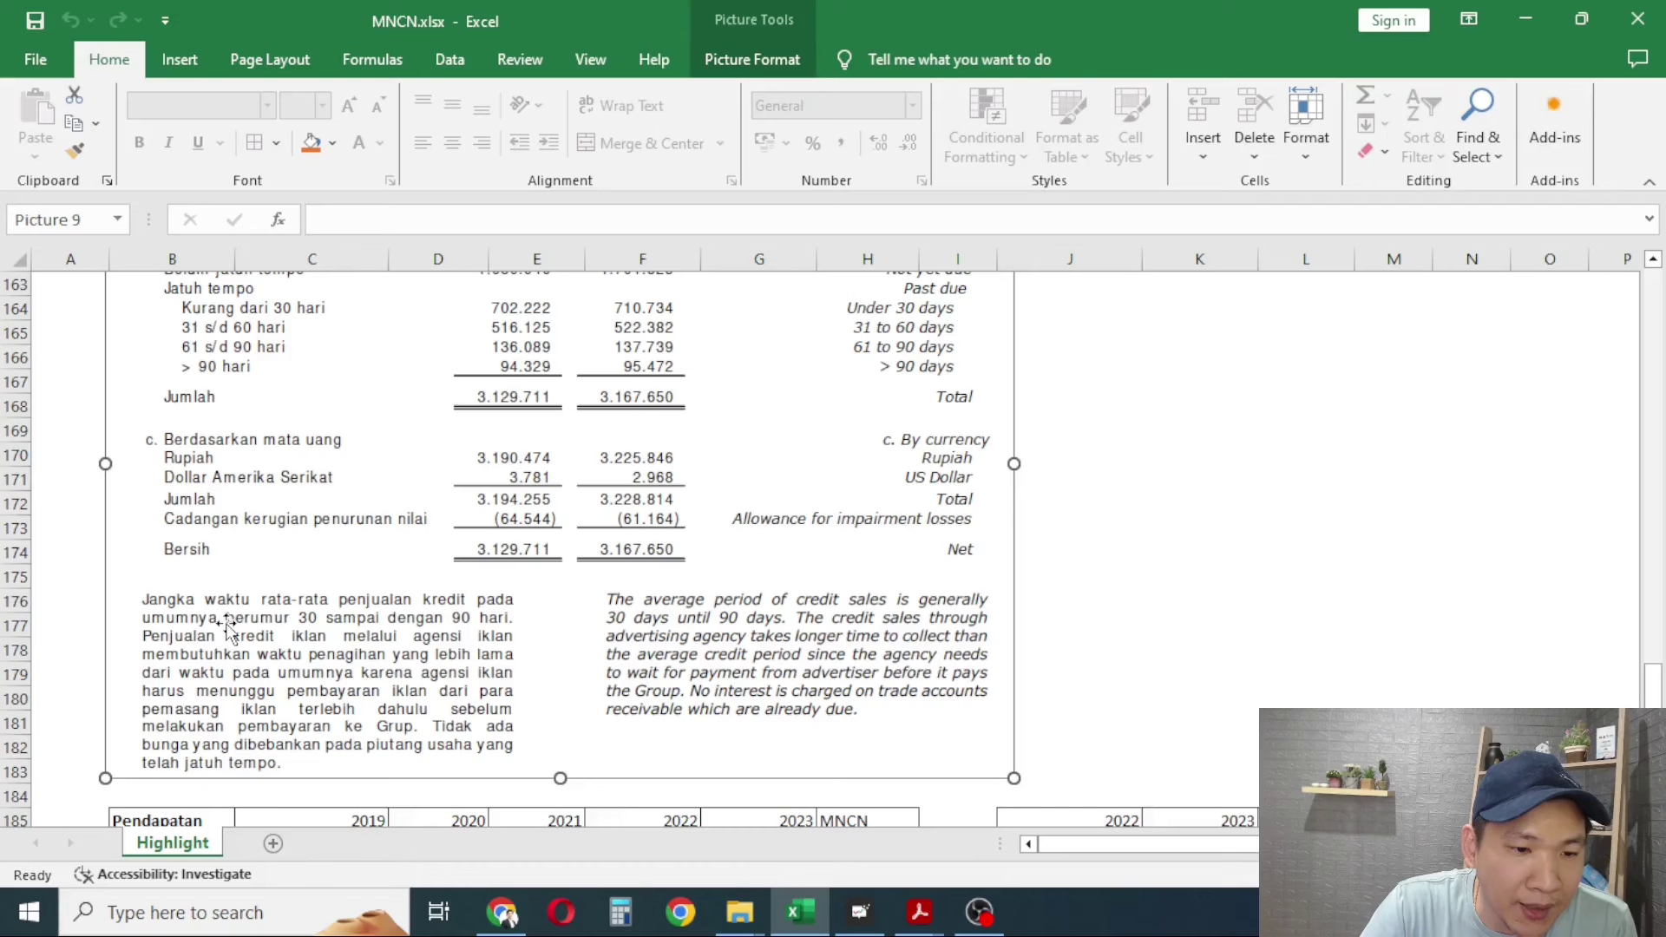
pyautogui.scroll(1, 447, 625)
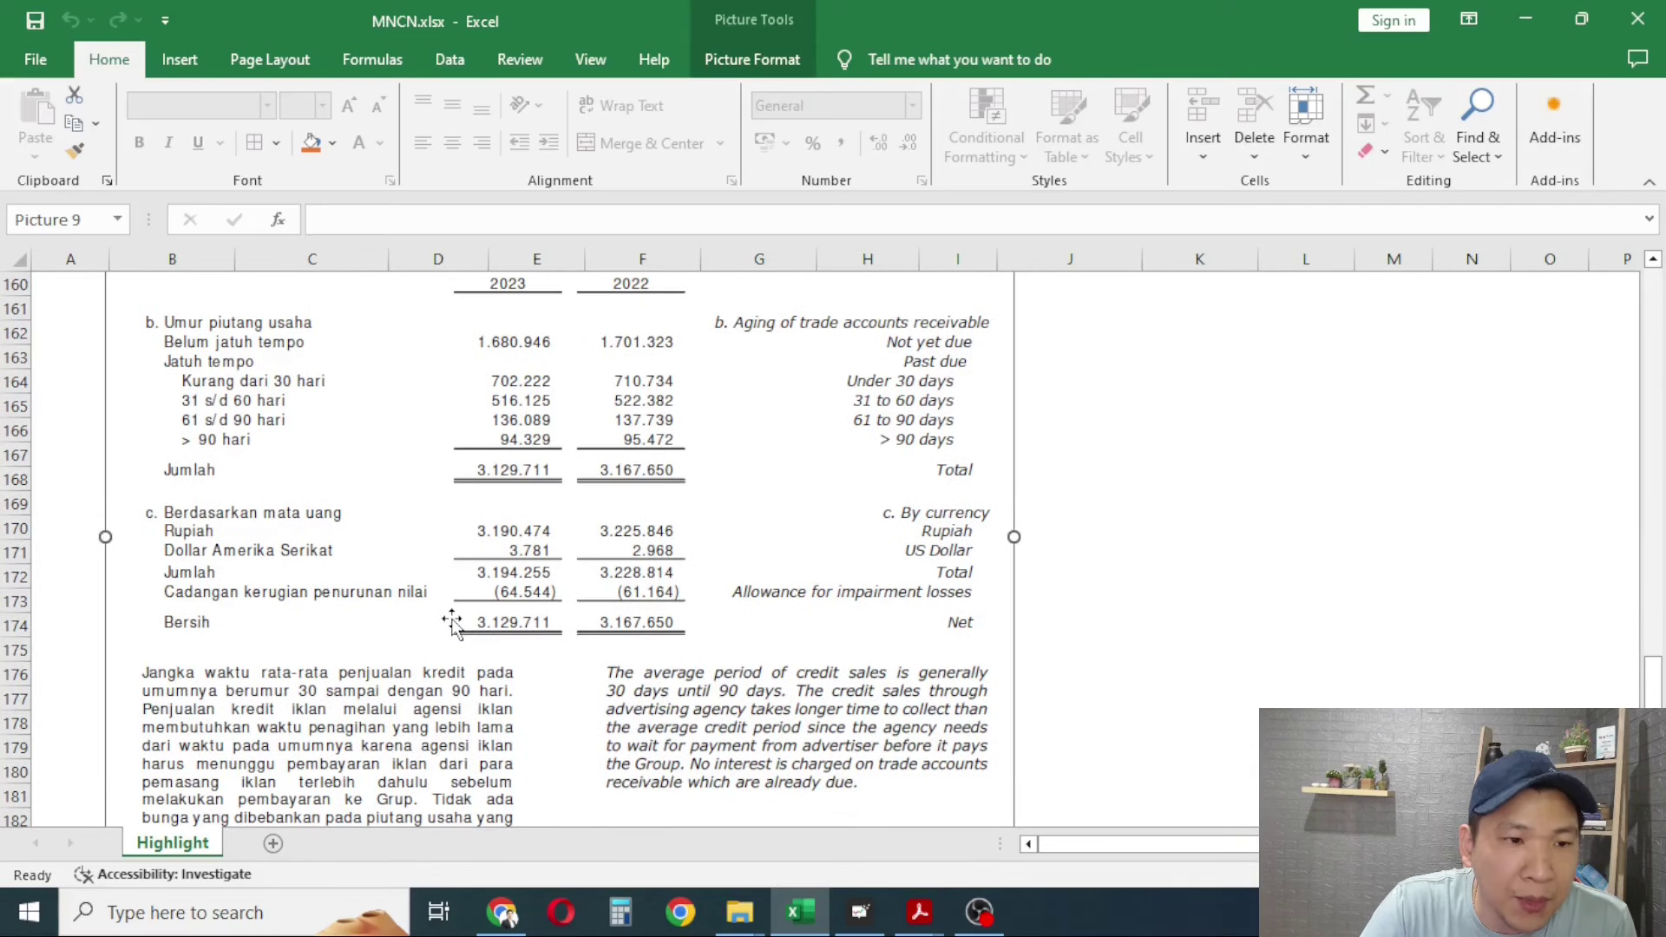
pyautogui.scroll(1, 334, 466)
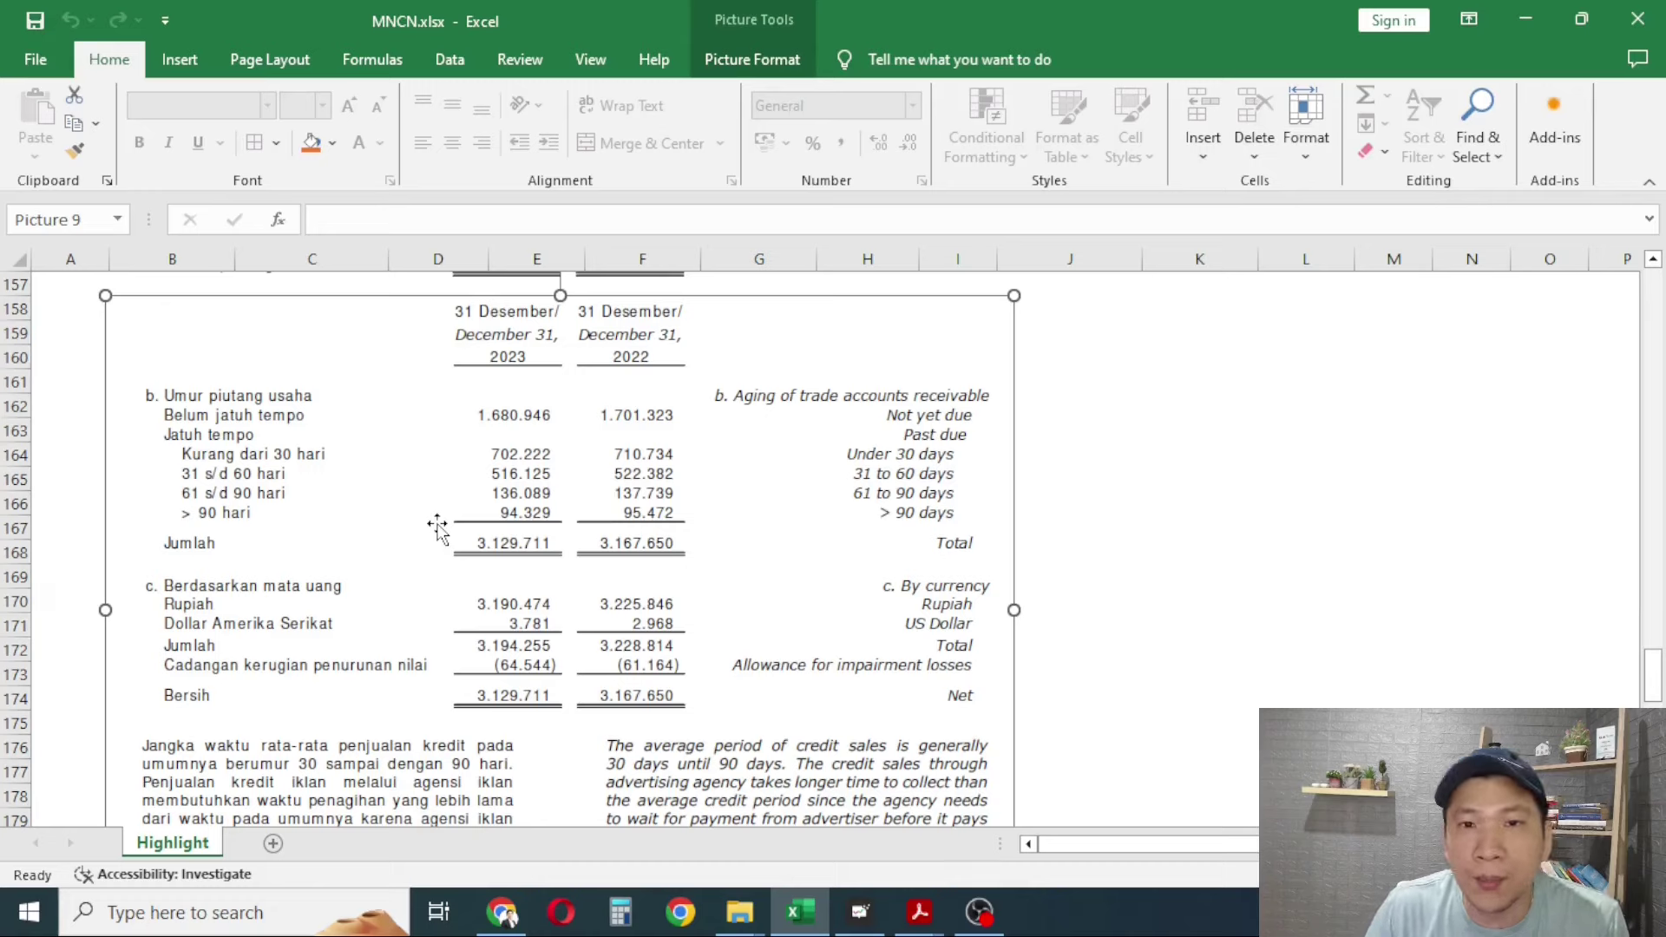
pyautogui.scroll(-4, 437, 526)
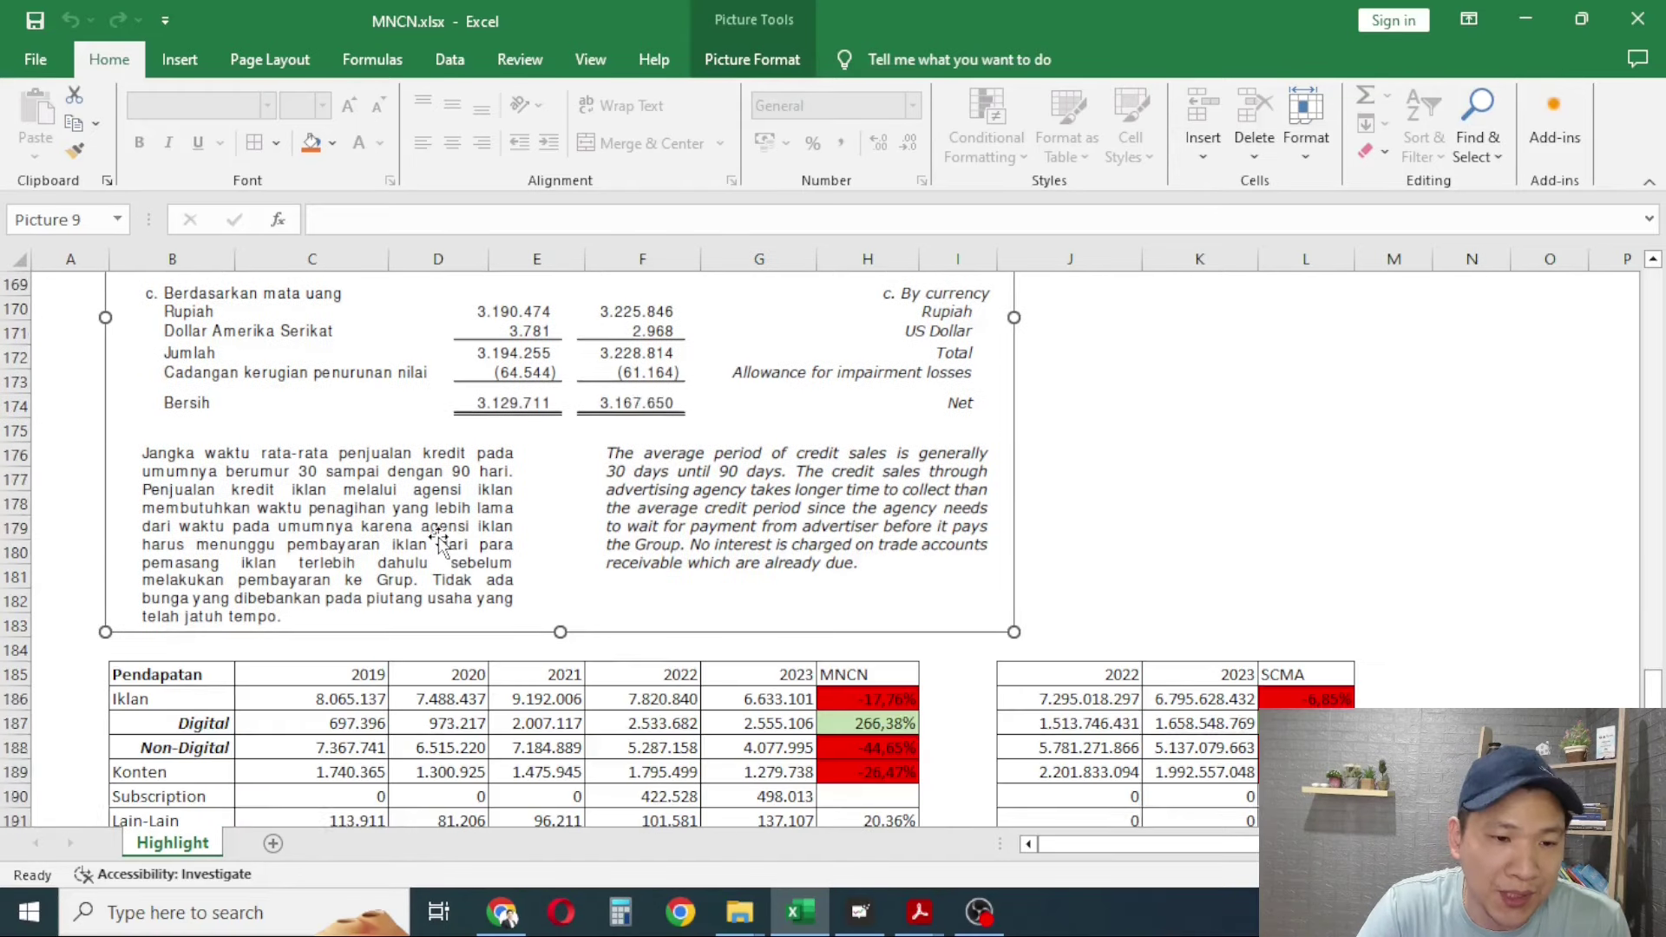
pyautogui.scroll(5, 438, 548)
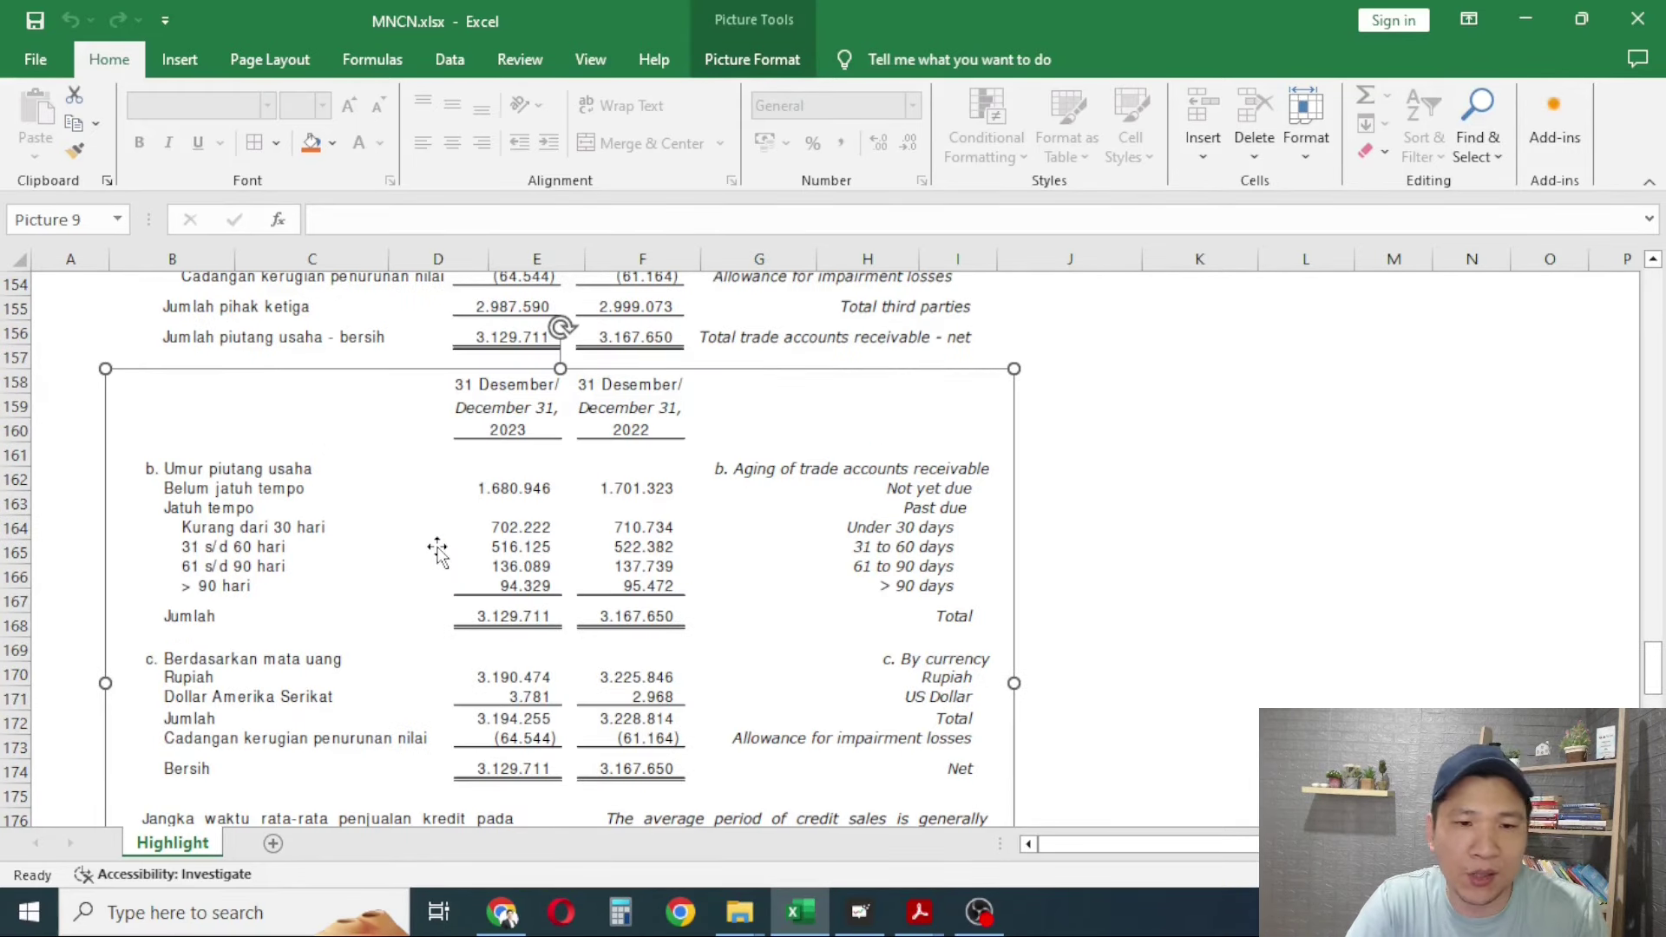
pyautogui.scroll(-7, 438, 549)
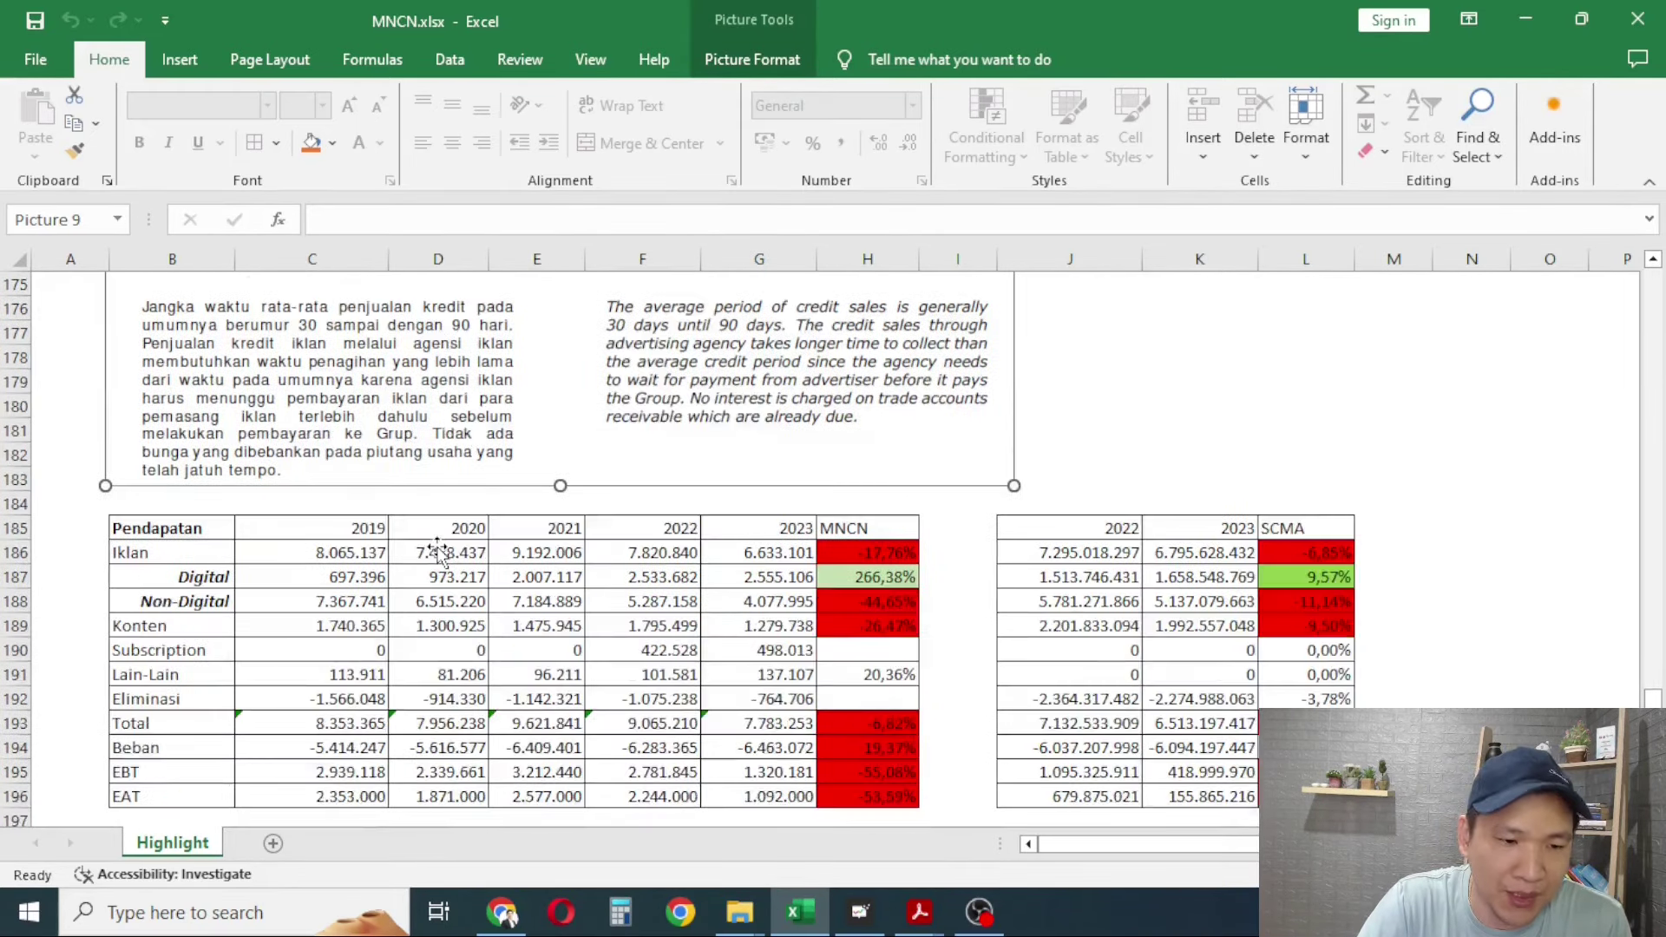
pyautogui.scroll(-2, 437, 549)
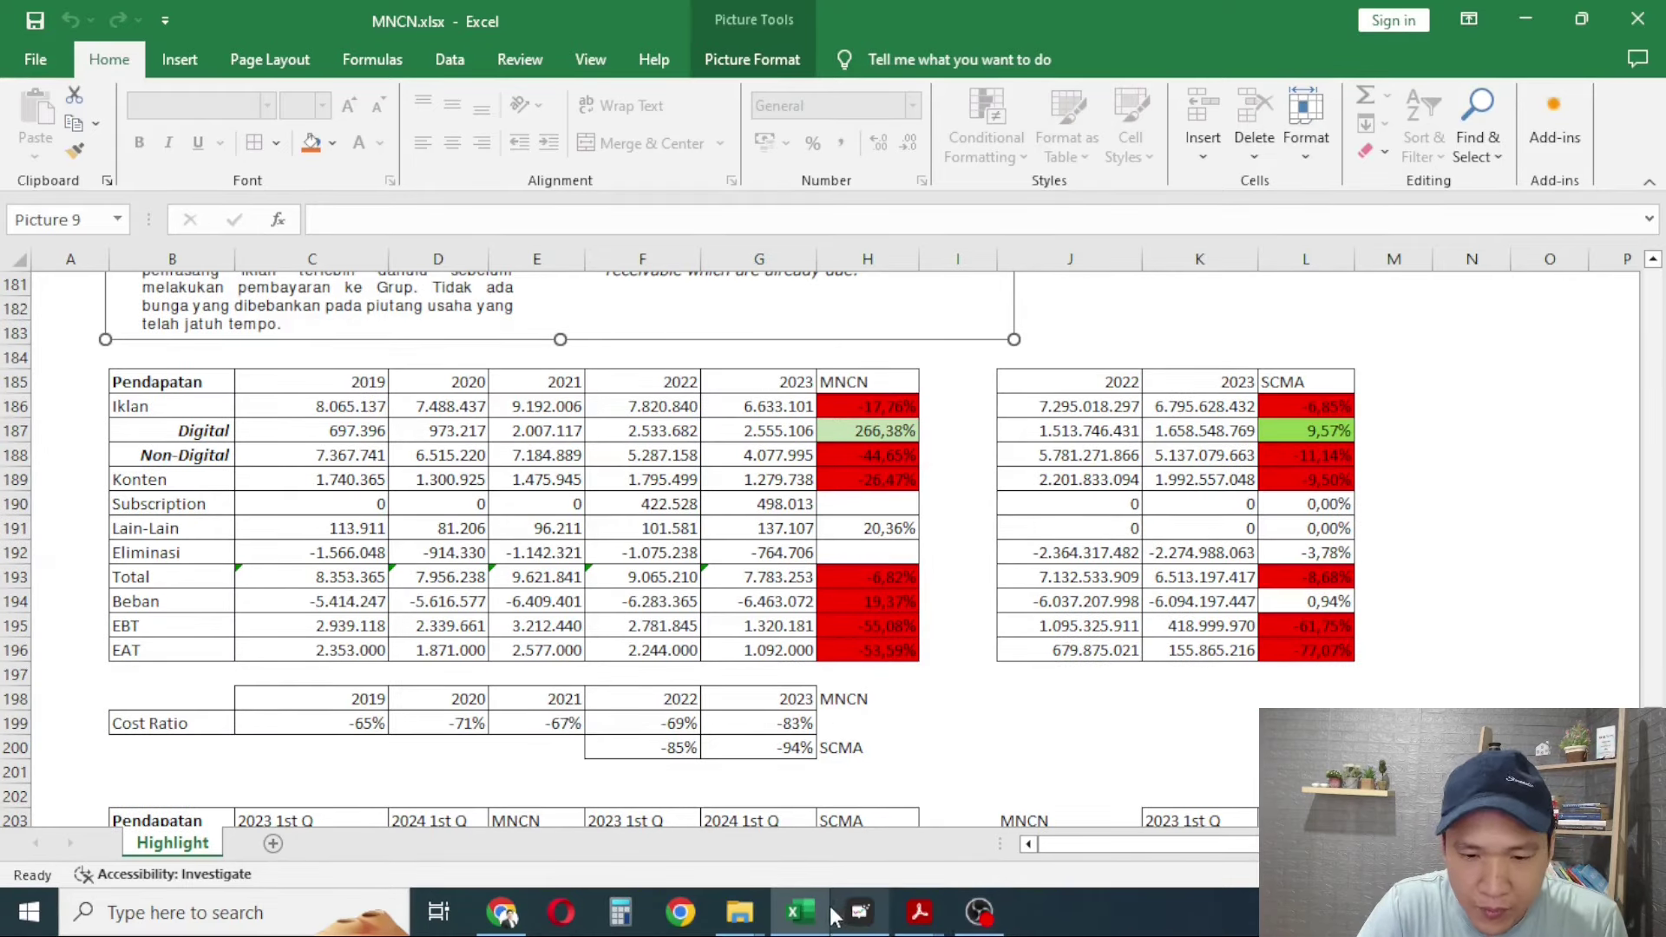
# Switch back to the fundamentals layout and find the peer comparison table for MNCN, BMTR and SCMA
pyautogui.click(860, 911)
pyautogui.scroll(5, 657, 560)
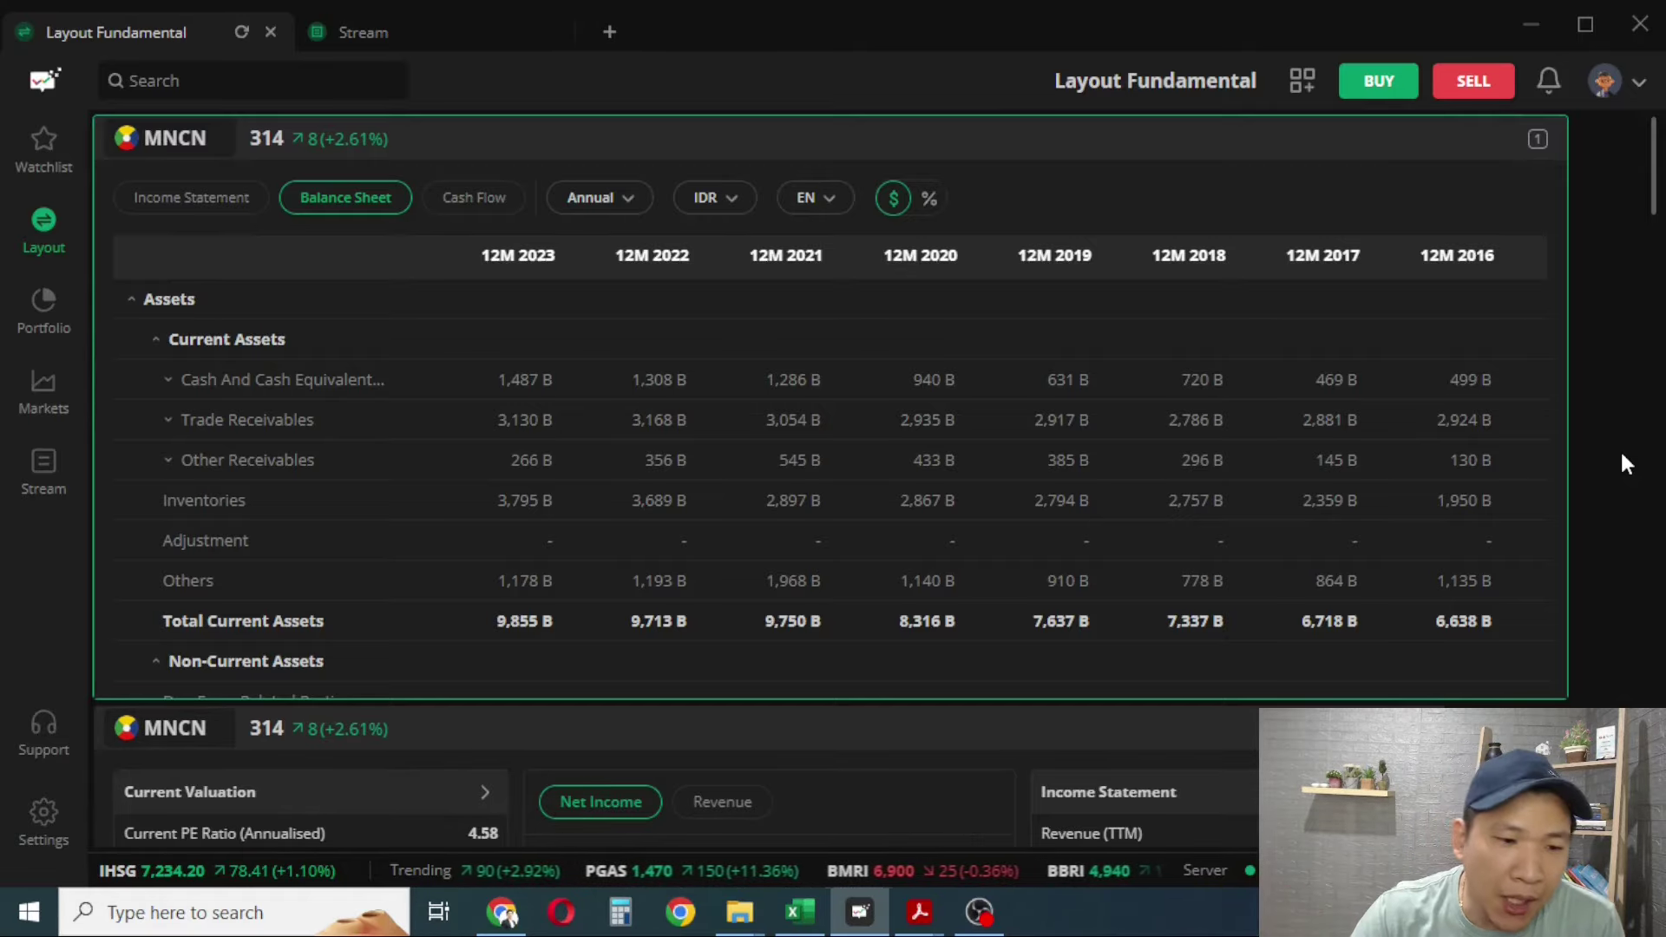
pyautogui.scroll(-5, 1622, 455)
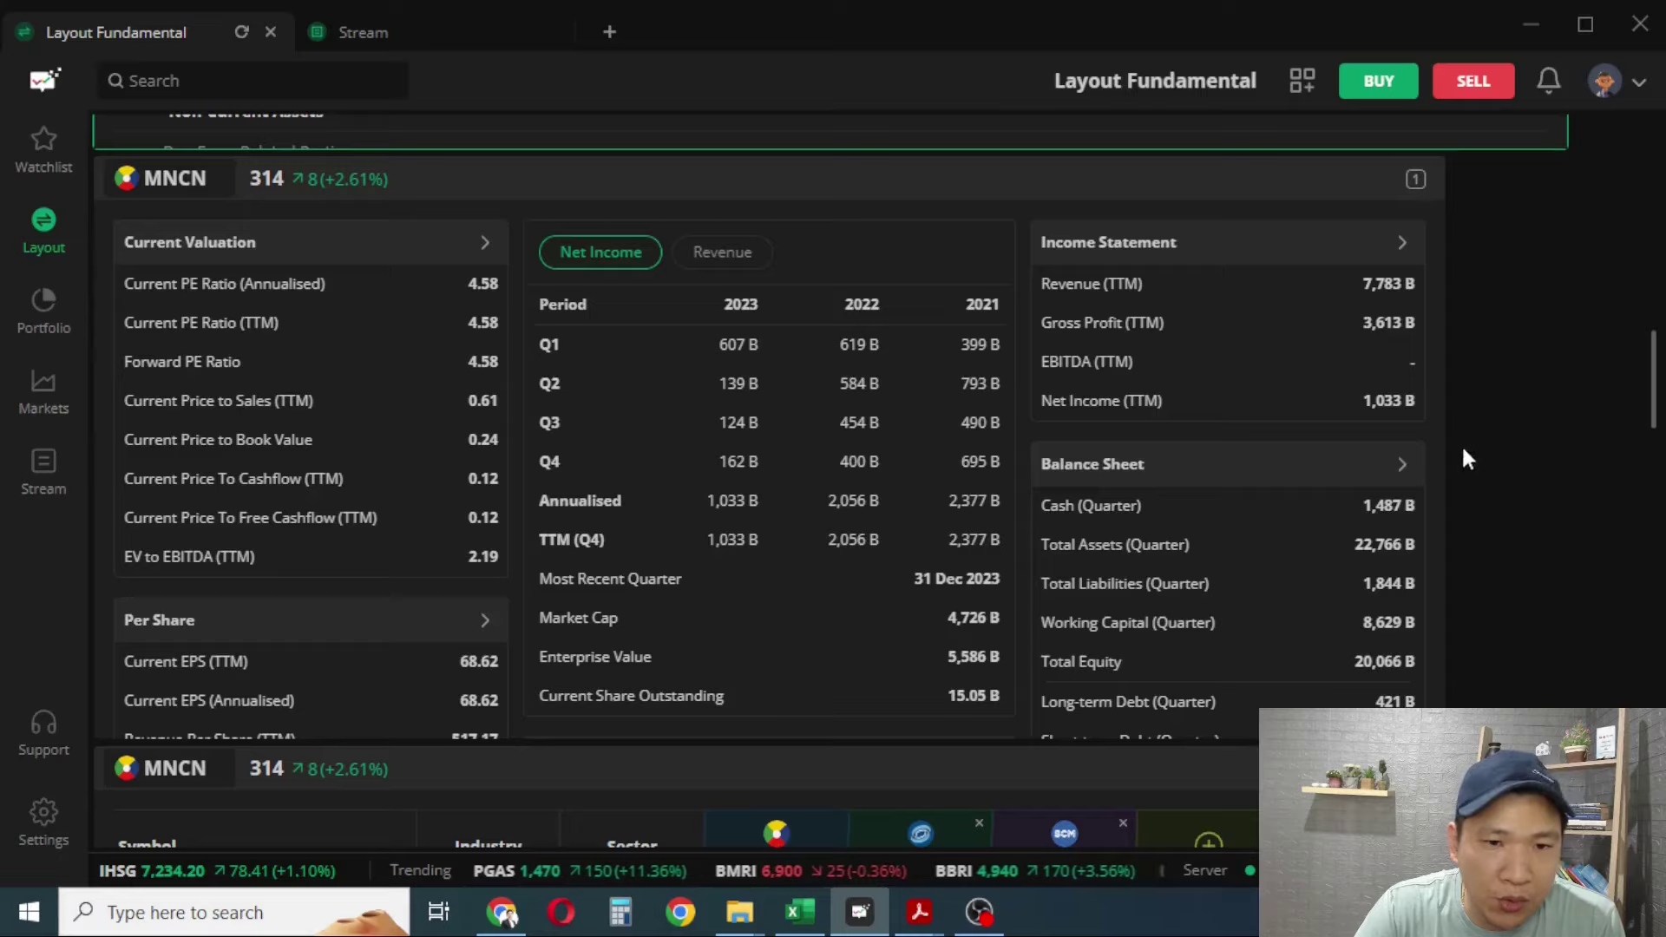
pyautogui.scroll(-4, 1458, 452)
pyautogui.scroll(3, 1458, 451)
pyautogui.scroll(-3, 1458, 451)
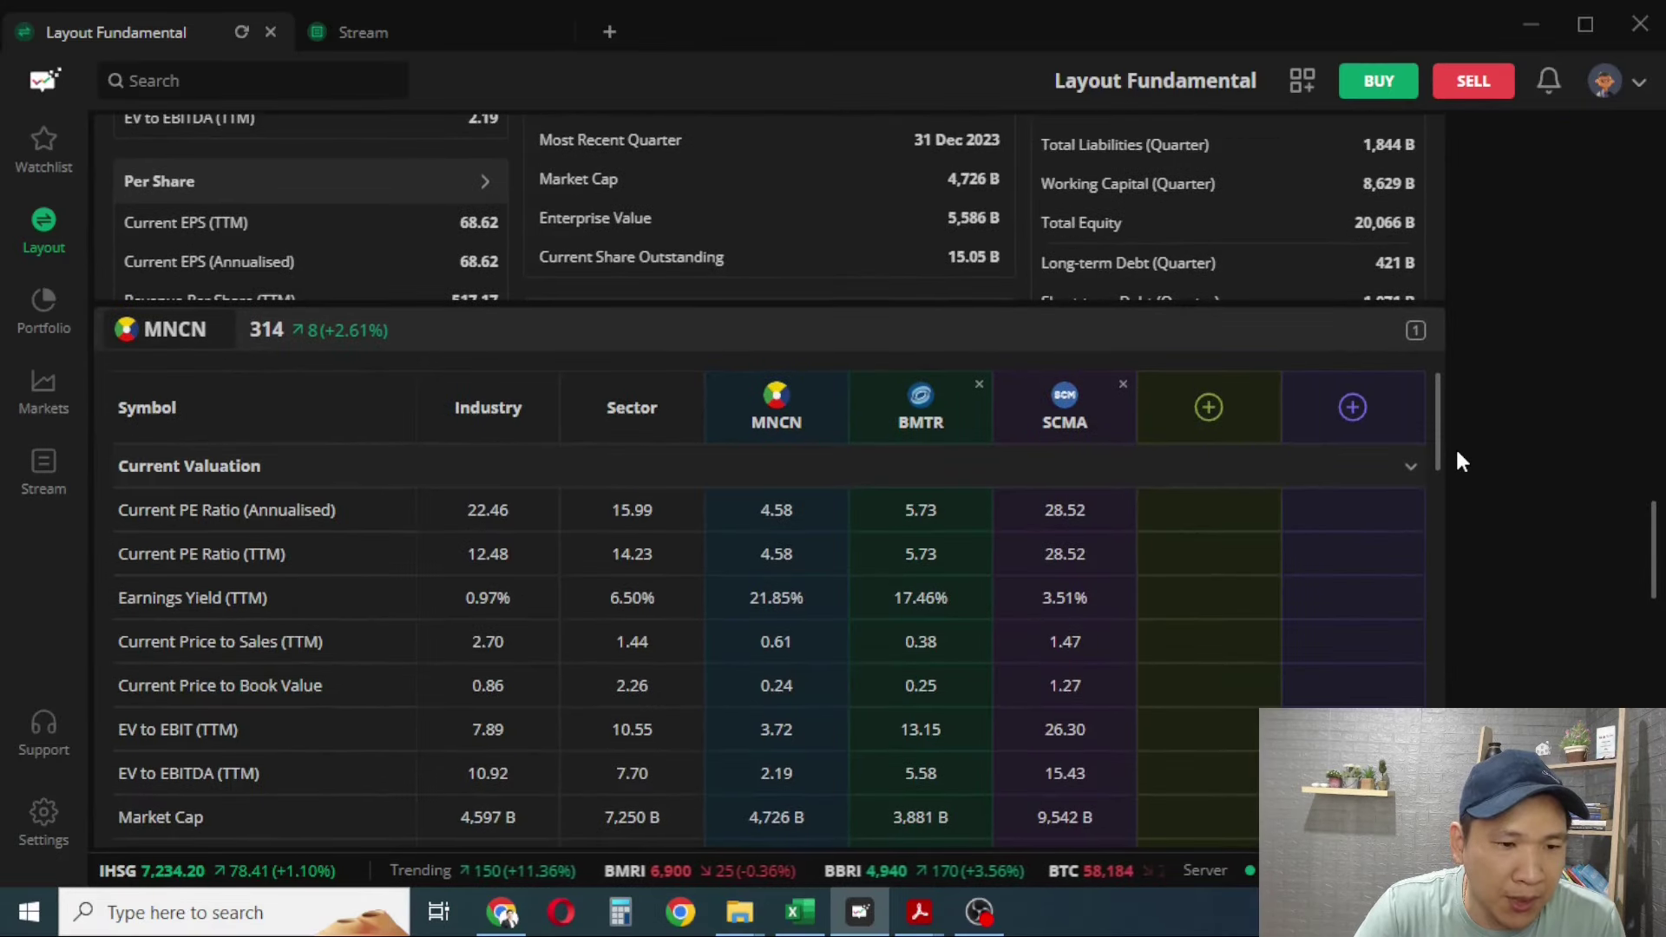
# Compare the valuation and profitability ratios of MNCN, BMTR and SCMA with the industry and sector figures
pyautogui.scroll(-1, 1458, 460)
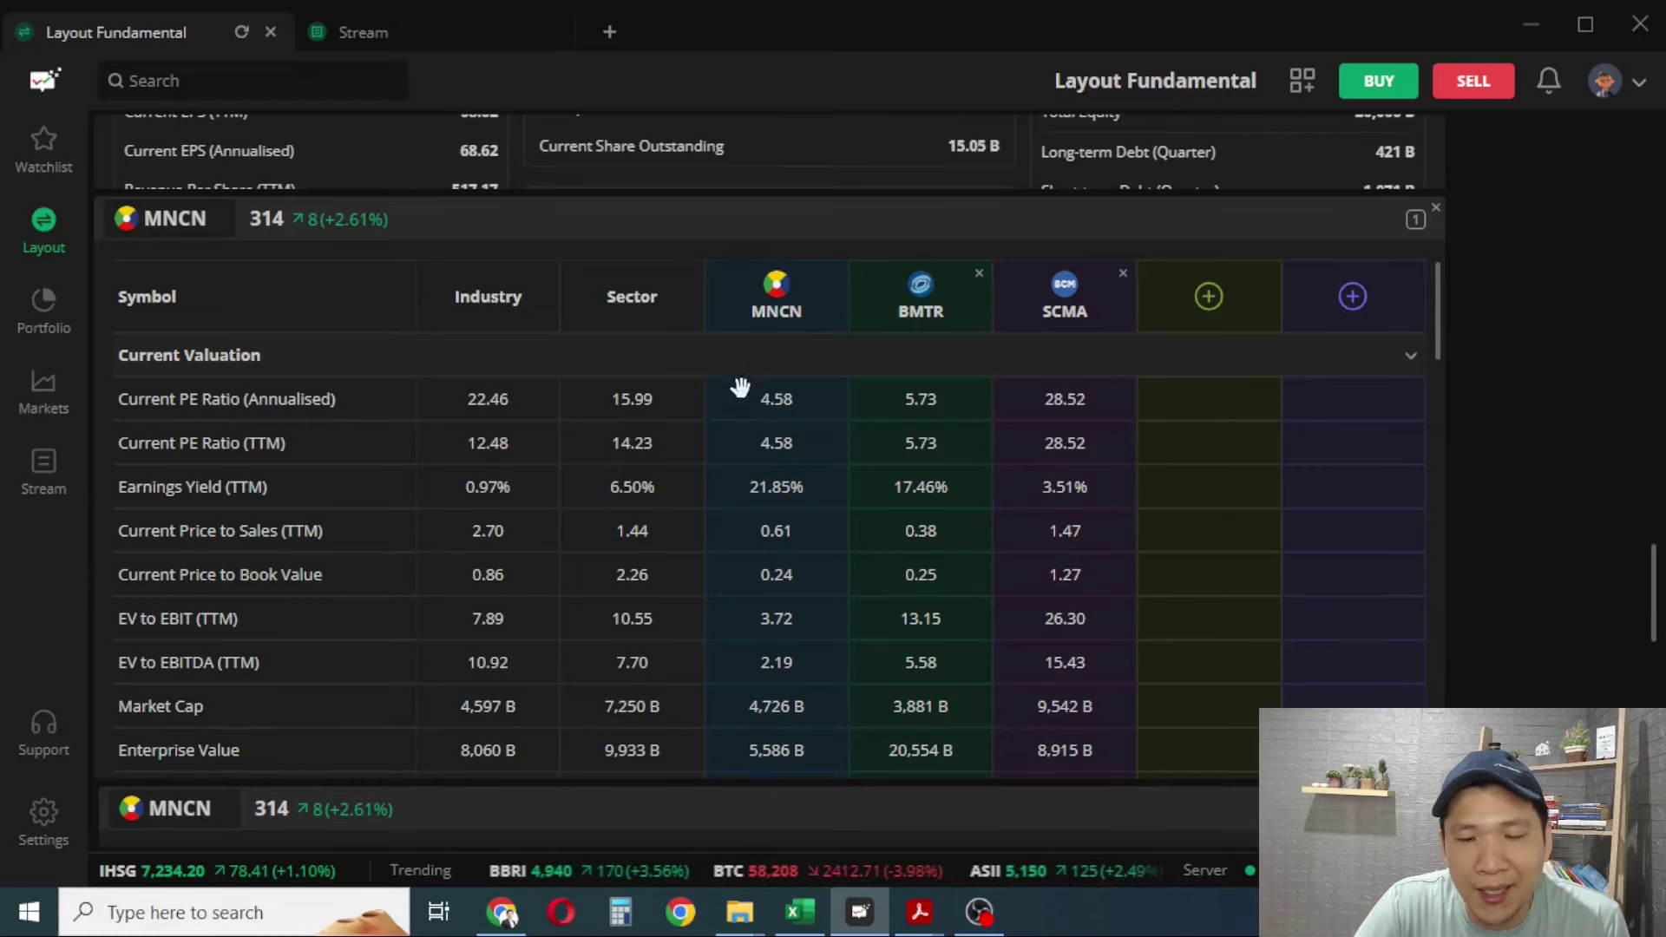
pyautogui.scroll(-3, 797, 422)
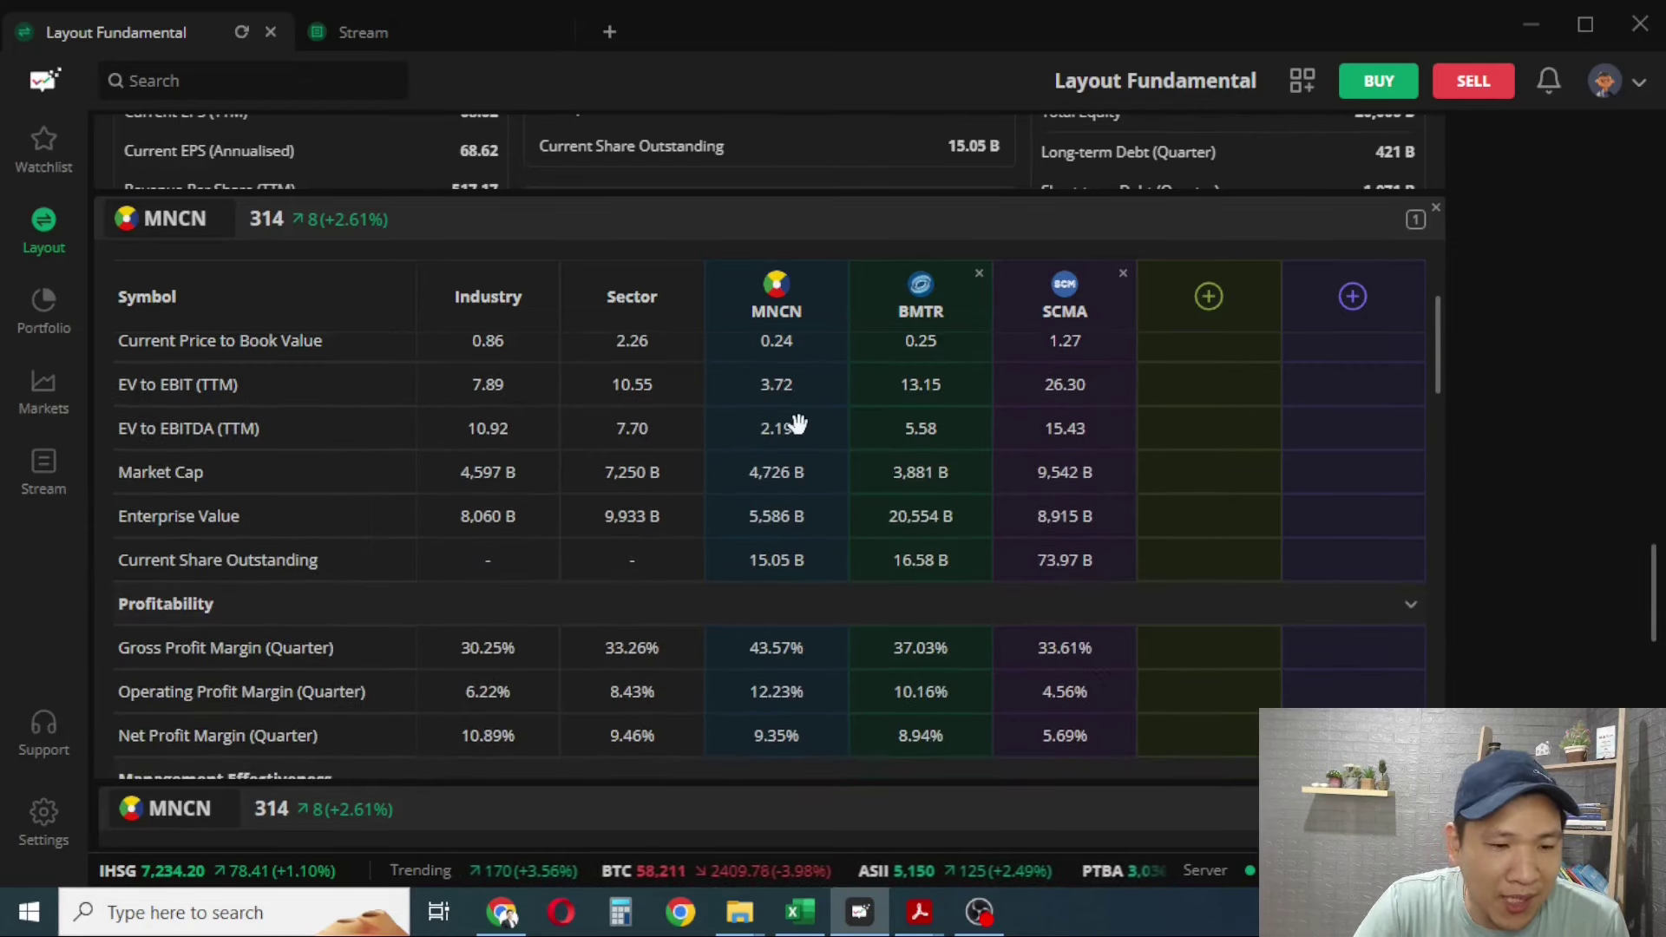
pyautogui.scroll(3, 797, 423)
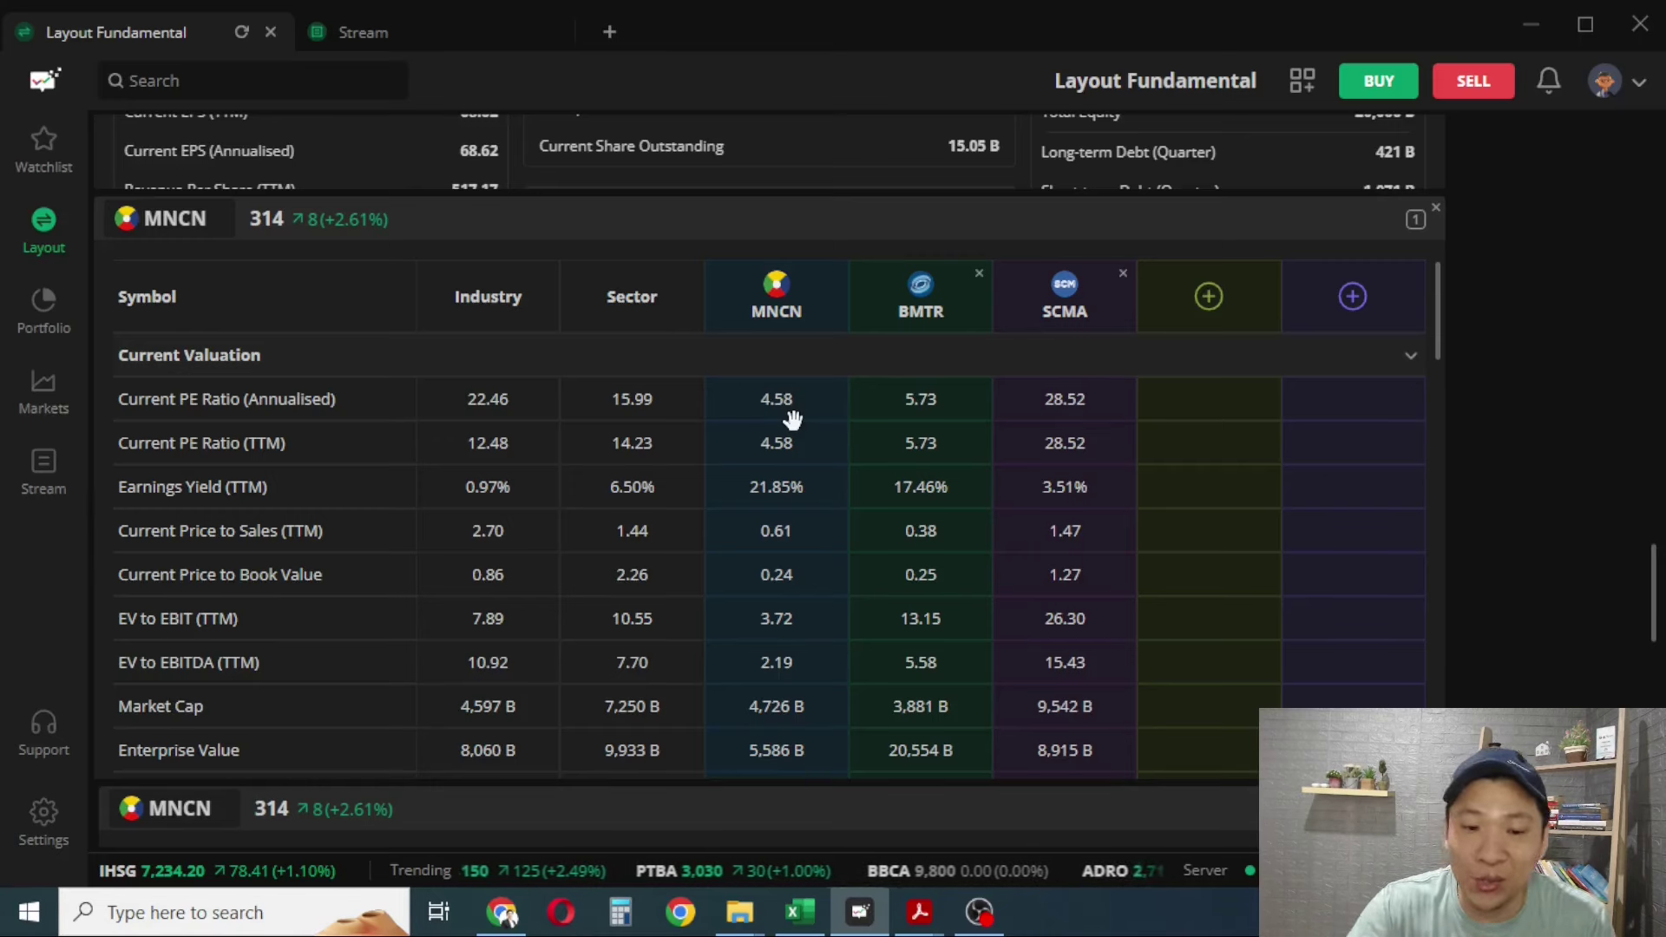
# Return to the MNCN workbook and review the 2019–2023 revenue table's headings and category labels from Iklan to Total
pyautogui.hotkey('alt', 'Tab')
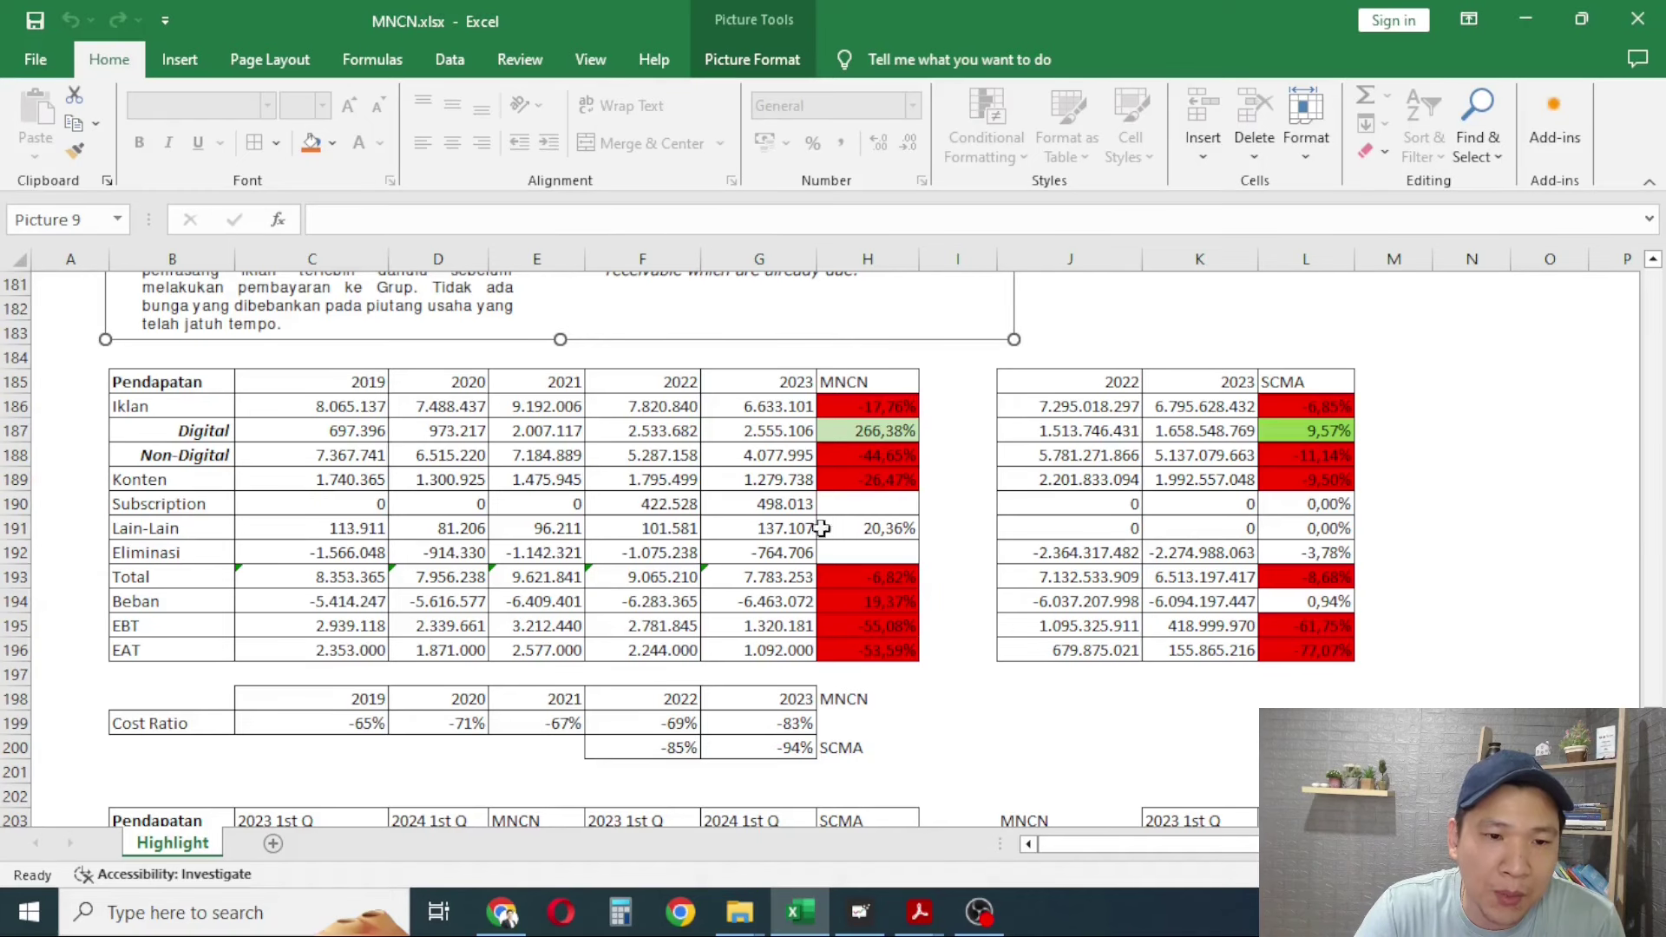
pyautogui.click(605, 562)
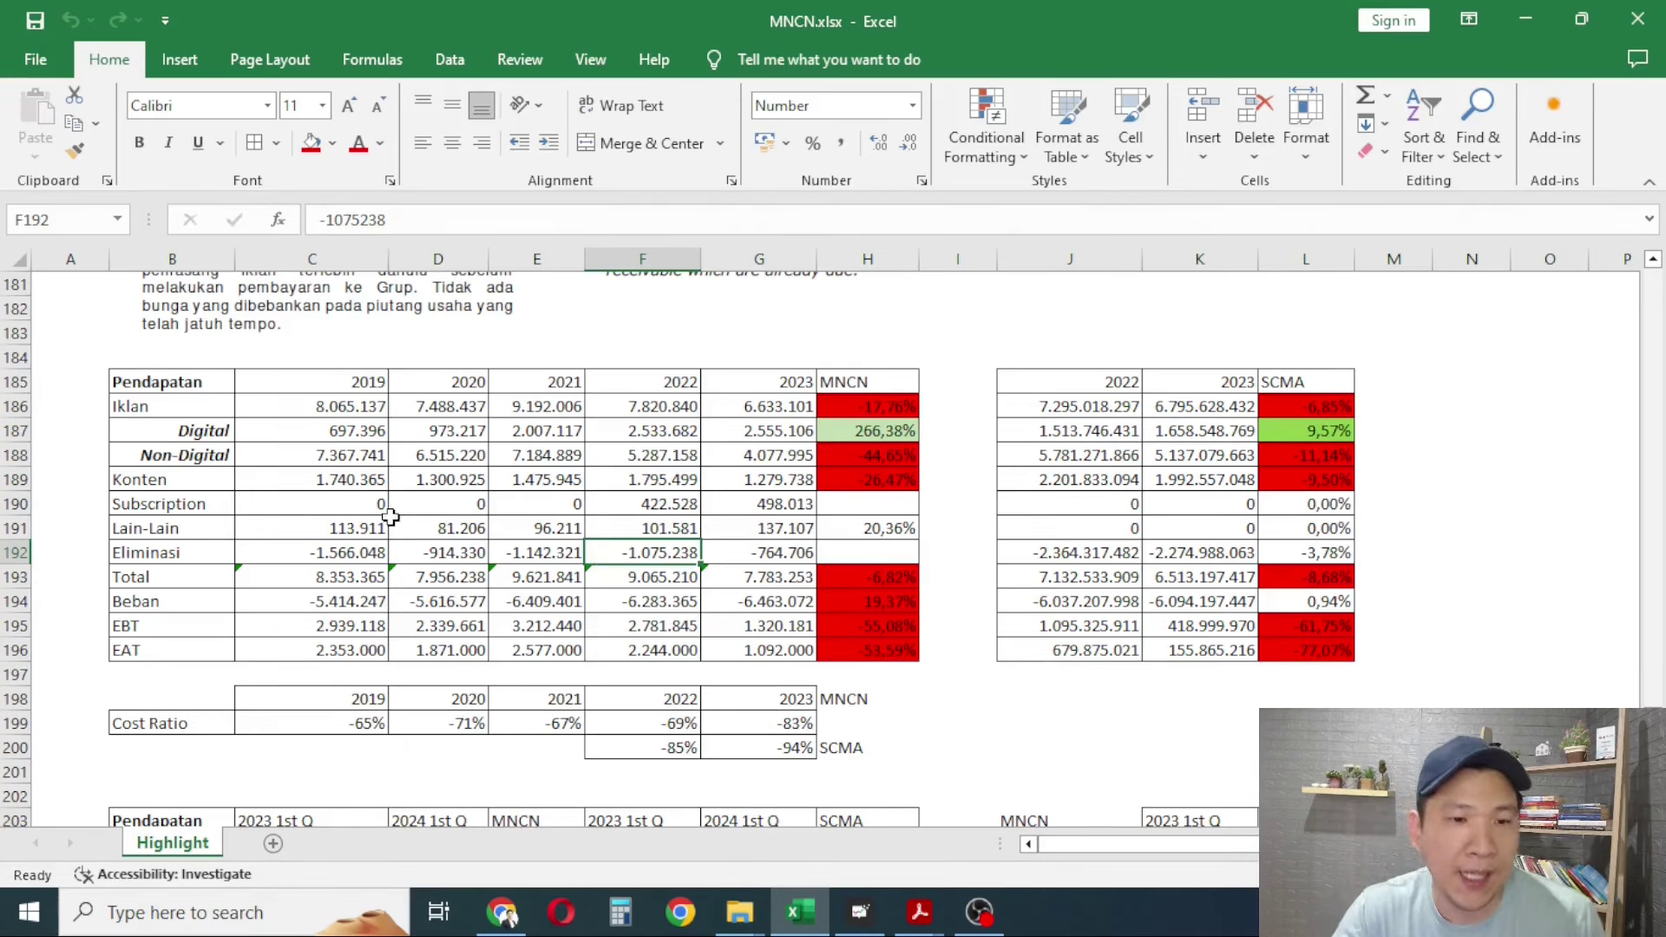
pyautogui.click(189, 387)
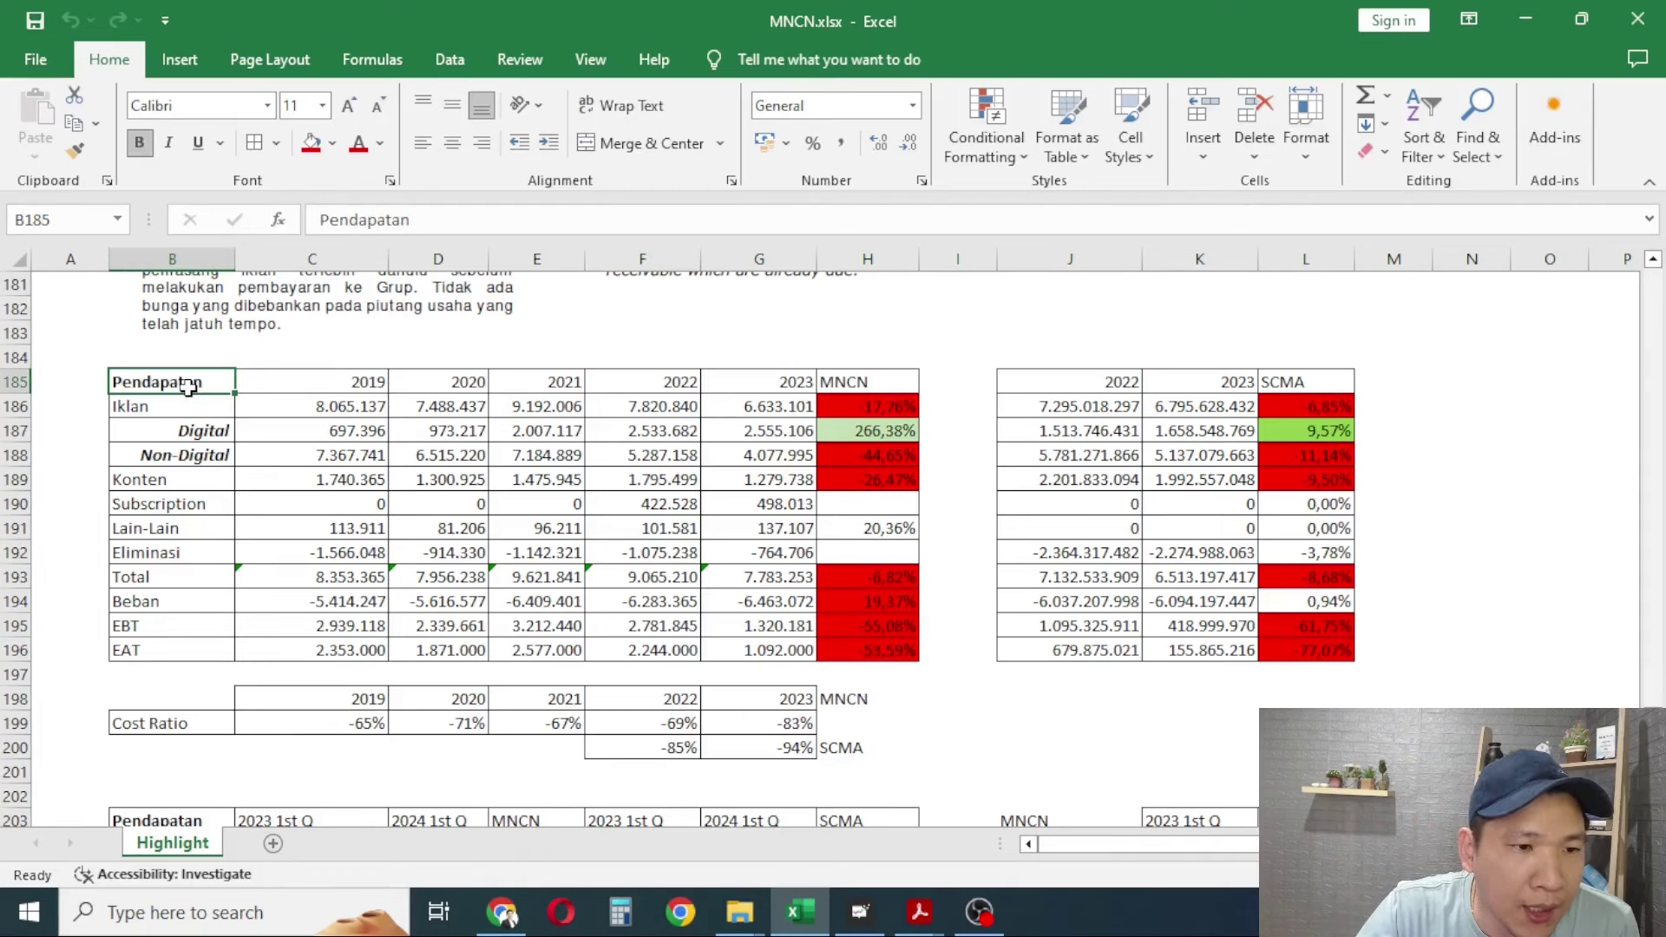
pyautogui.click(314, 384)
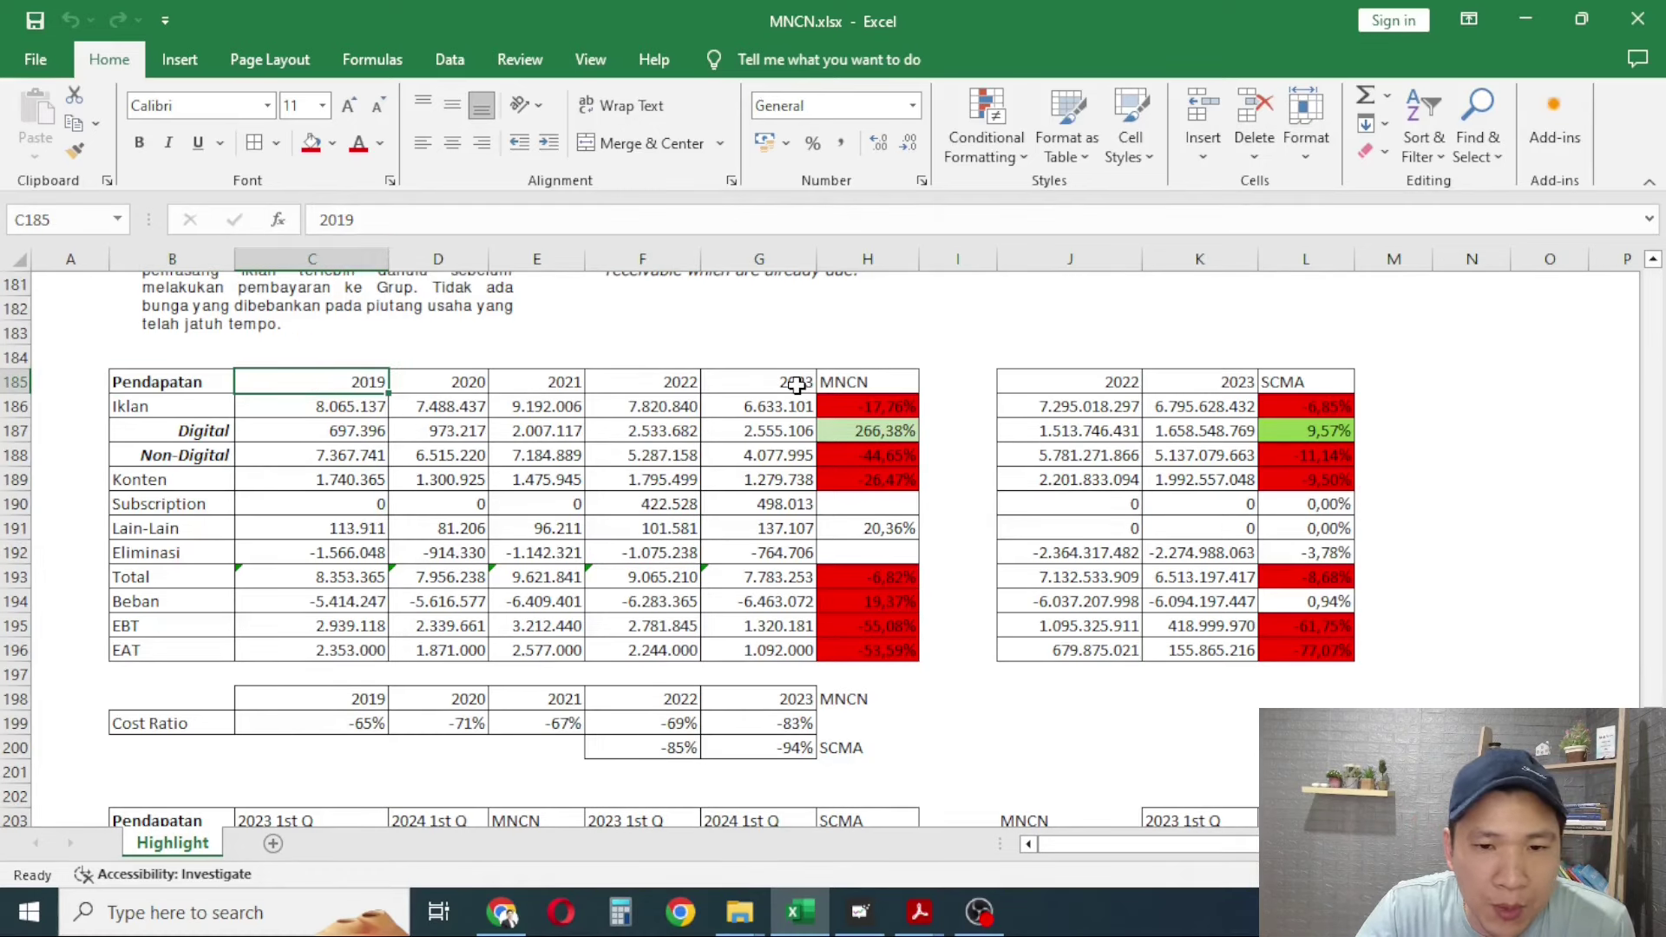
pyautogui.click(153, 412)
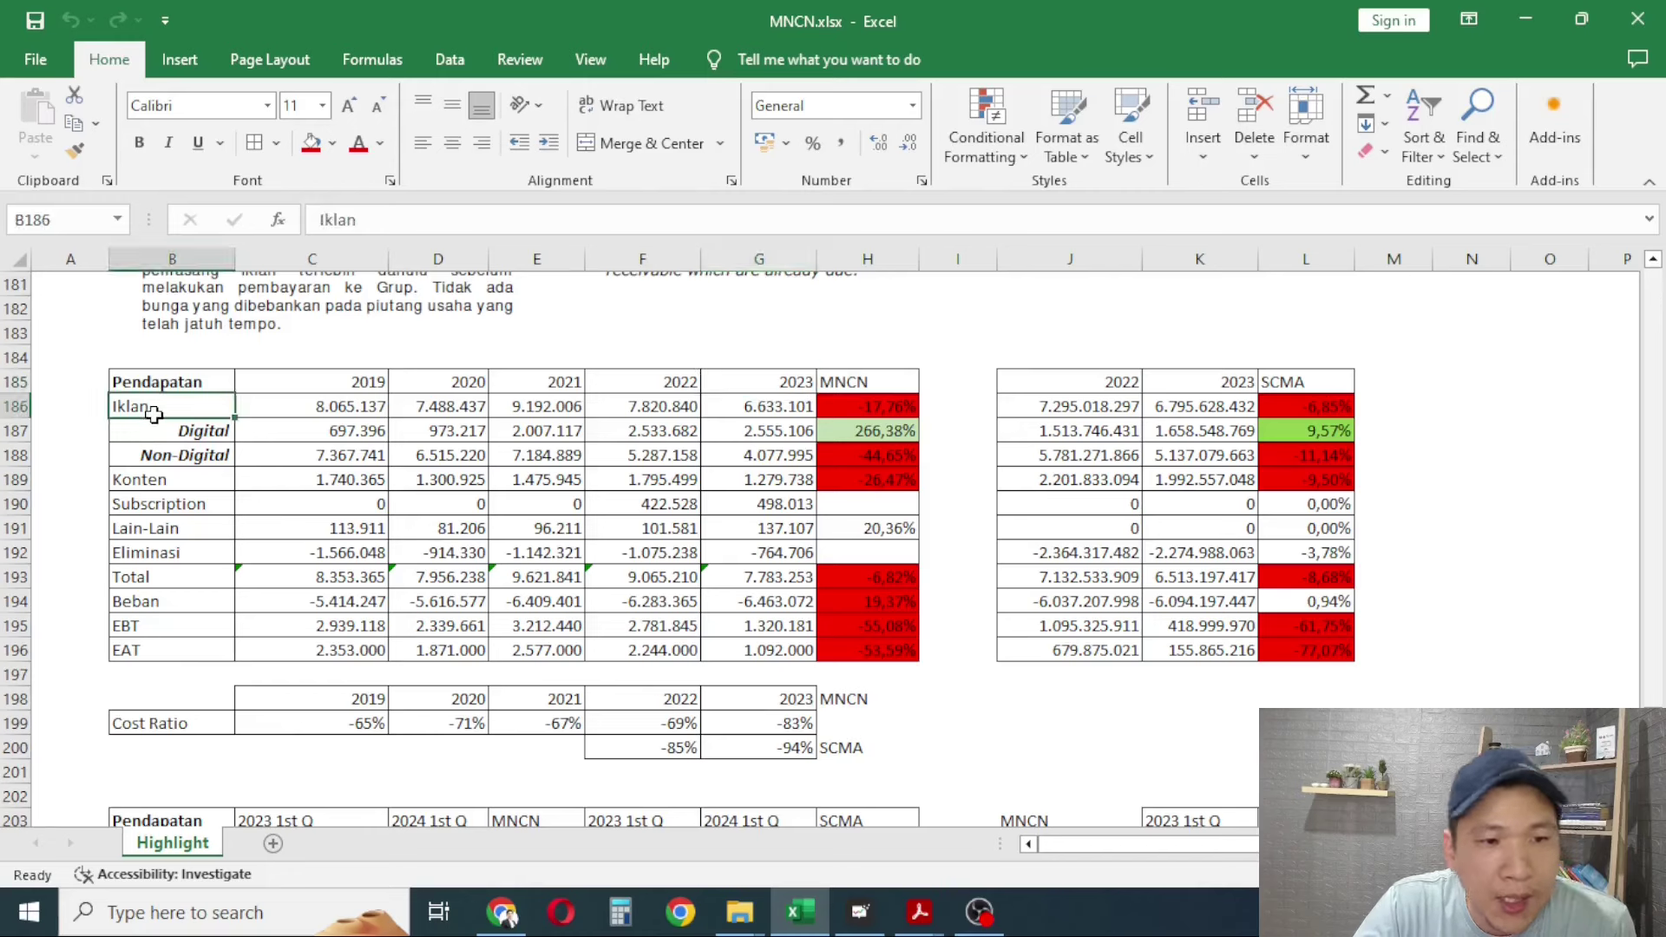
pyautogui.moveTo(153, 412); pyautogui.dragTo(166, 579)
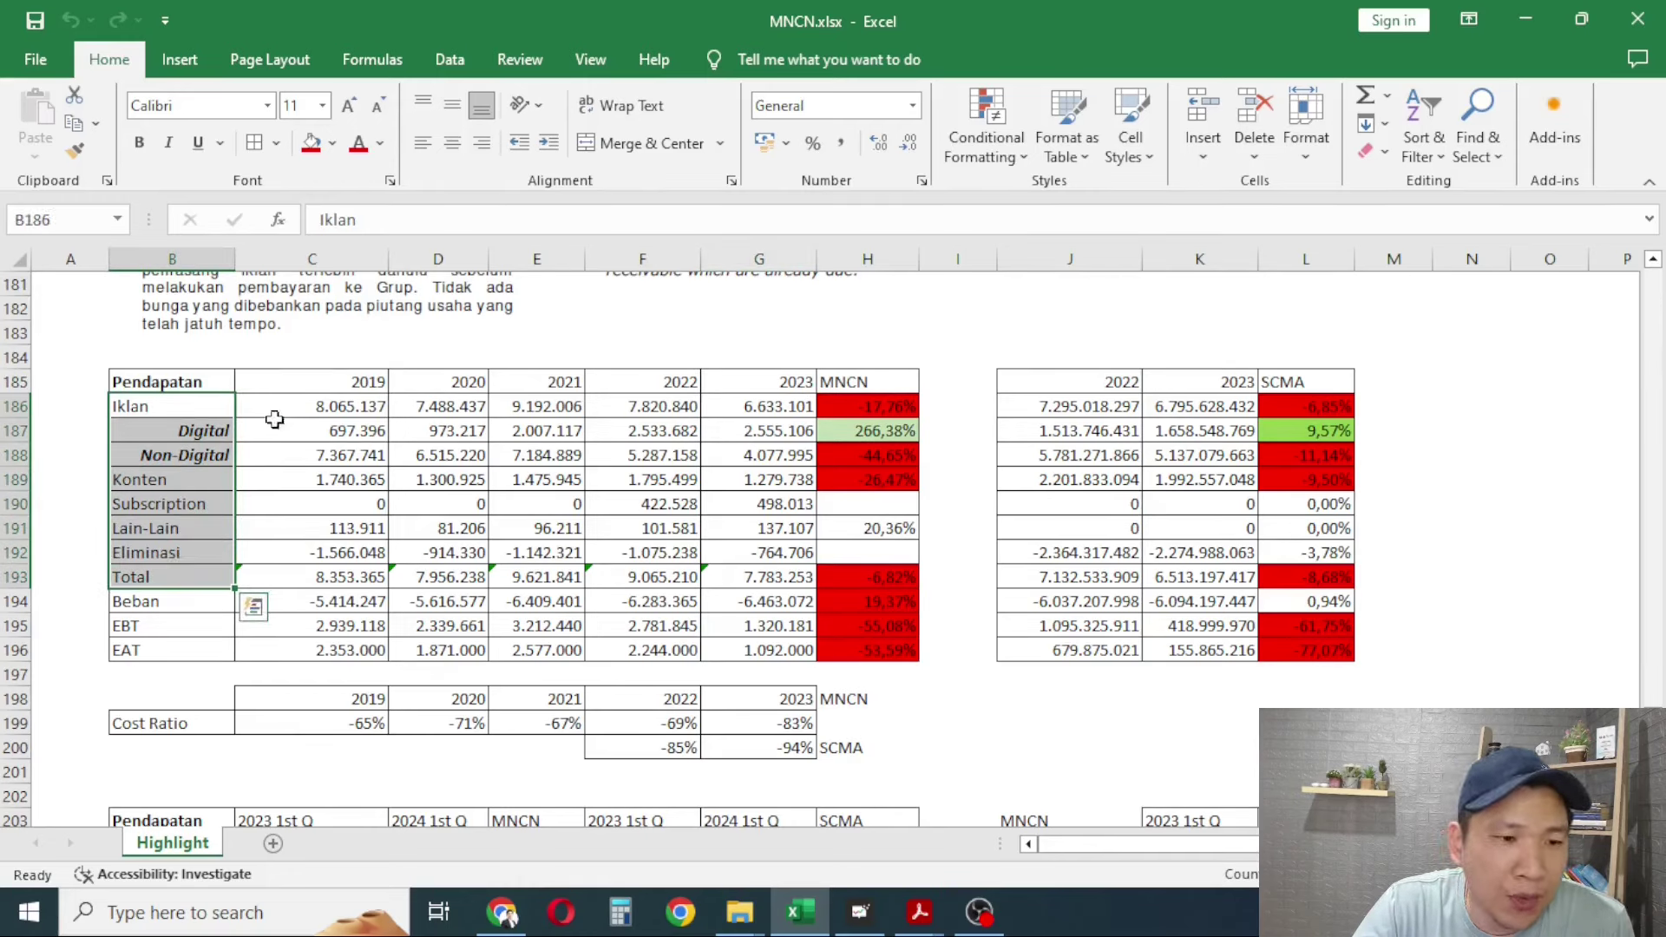
pyautogui.click(175, 531)
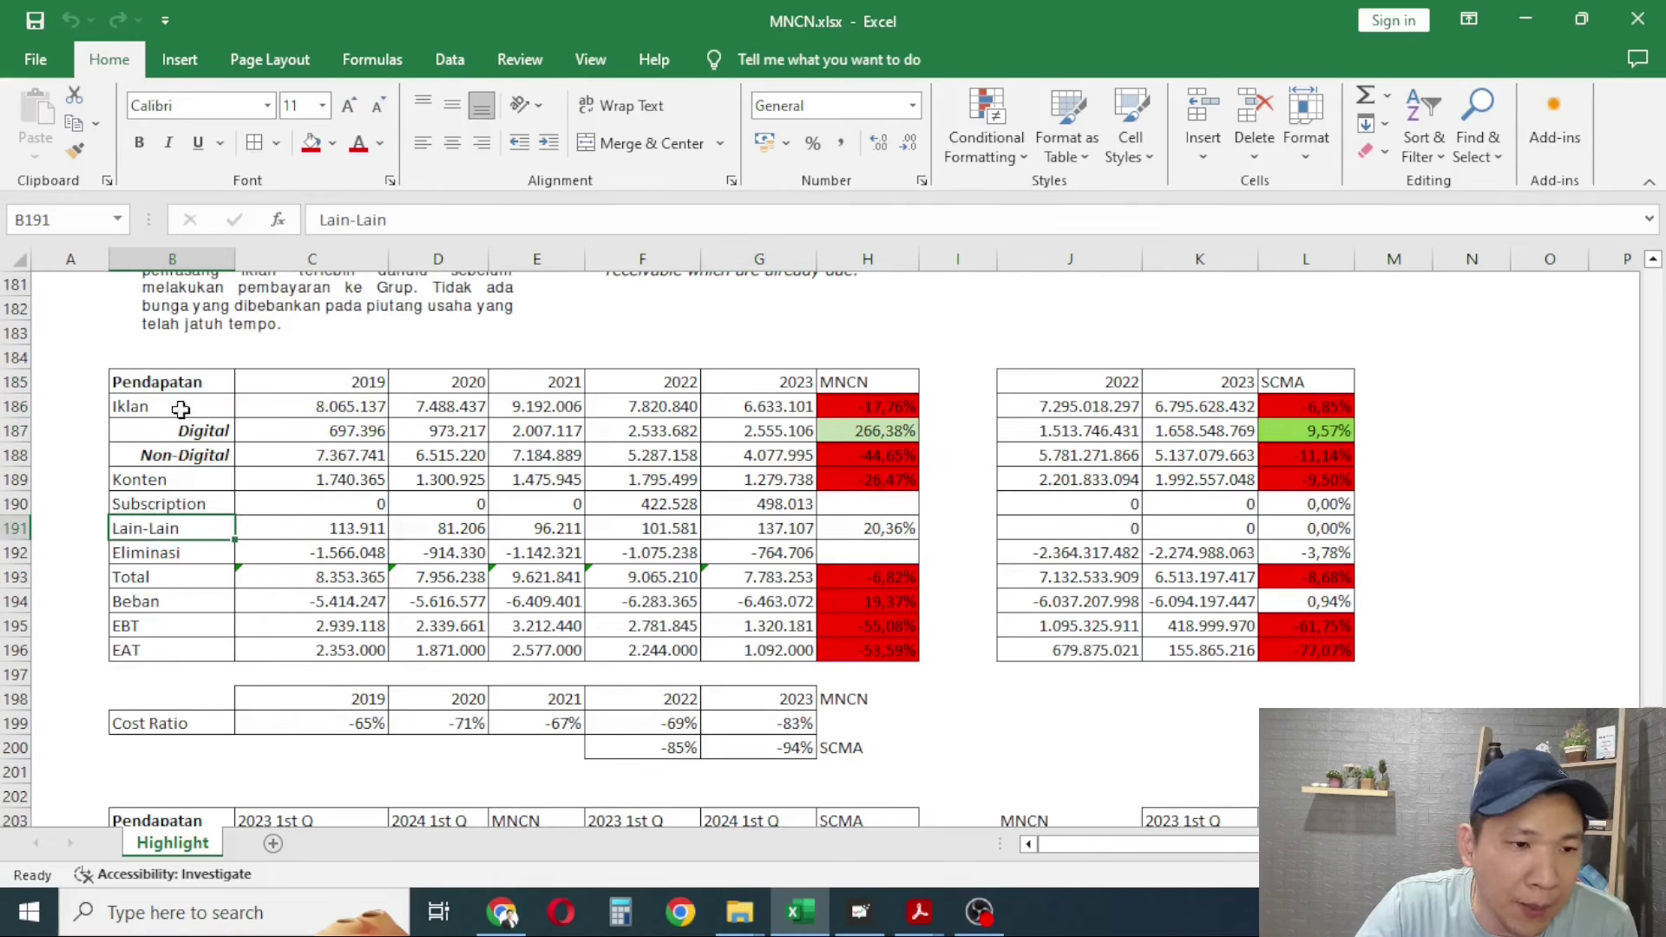
# Go through the Pendapatan table's row labels for advertising, subscription, other revenue, eliminations and expenses
pyautogui.click(116, 429)
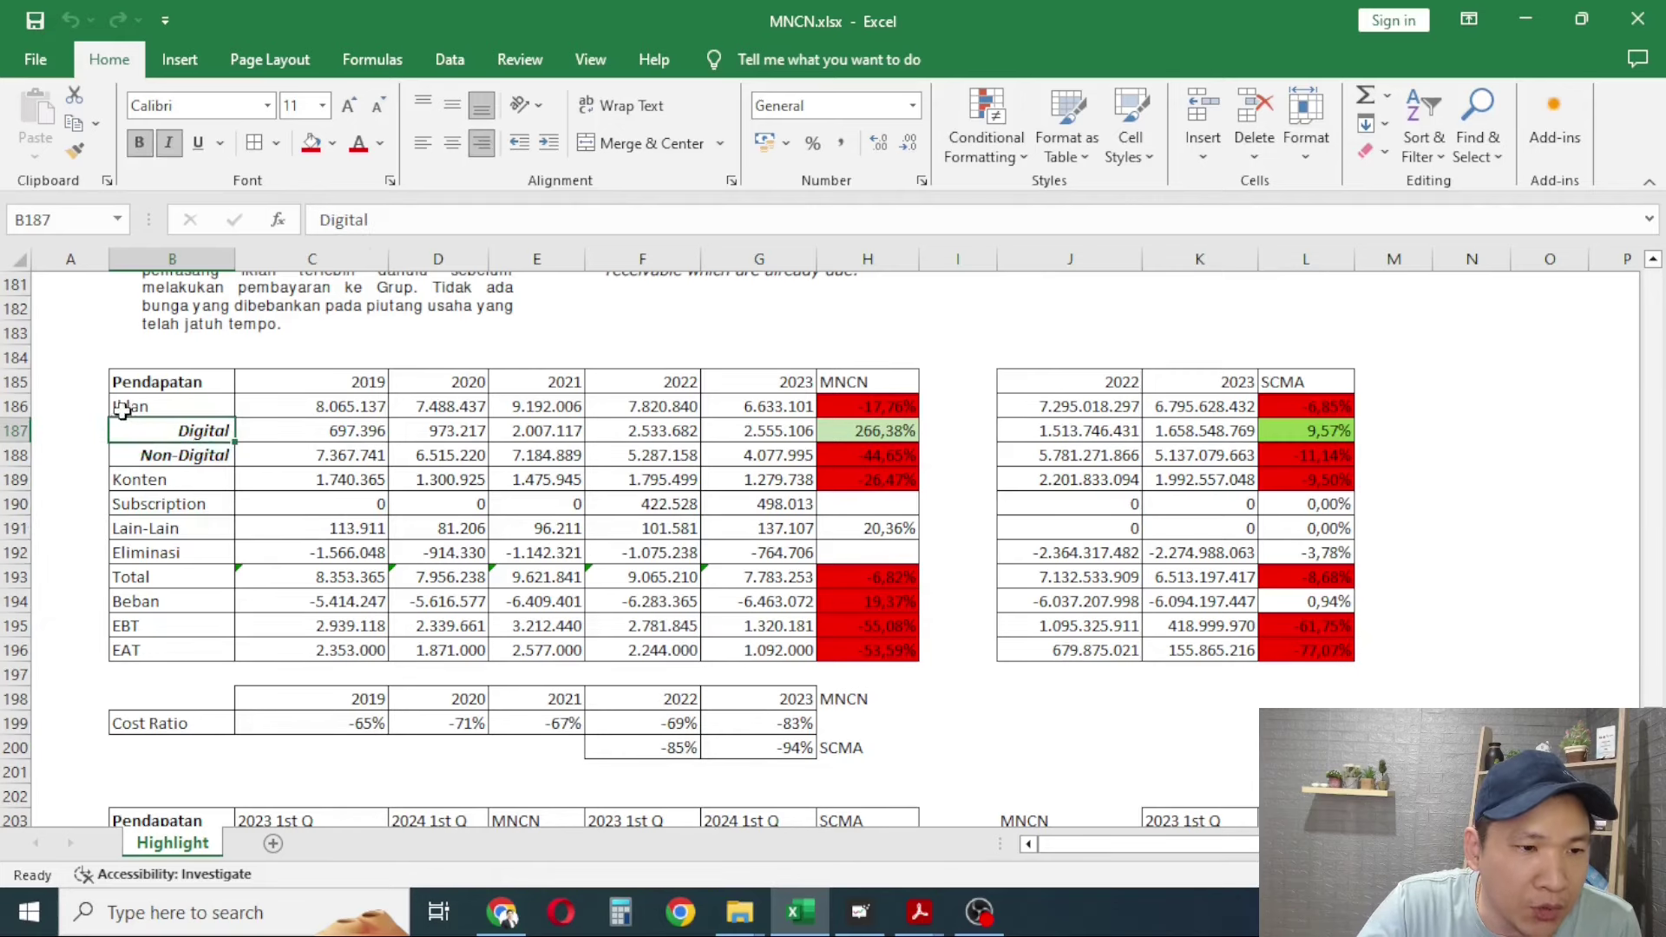
pyautogui.click(123, 407)
pyautogui.click(122, 503)
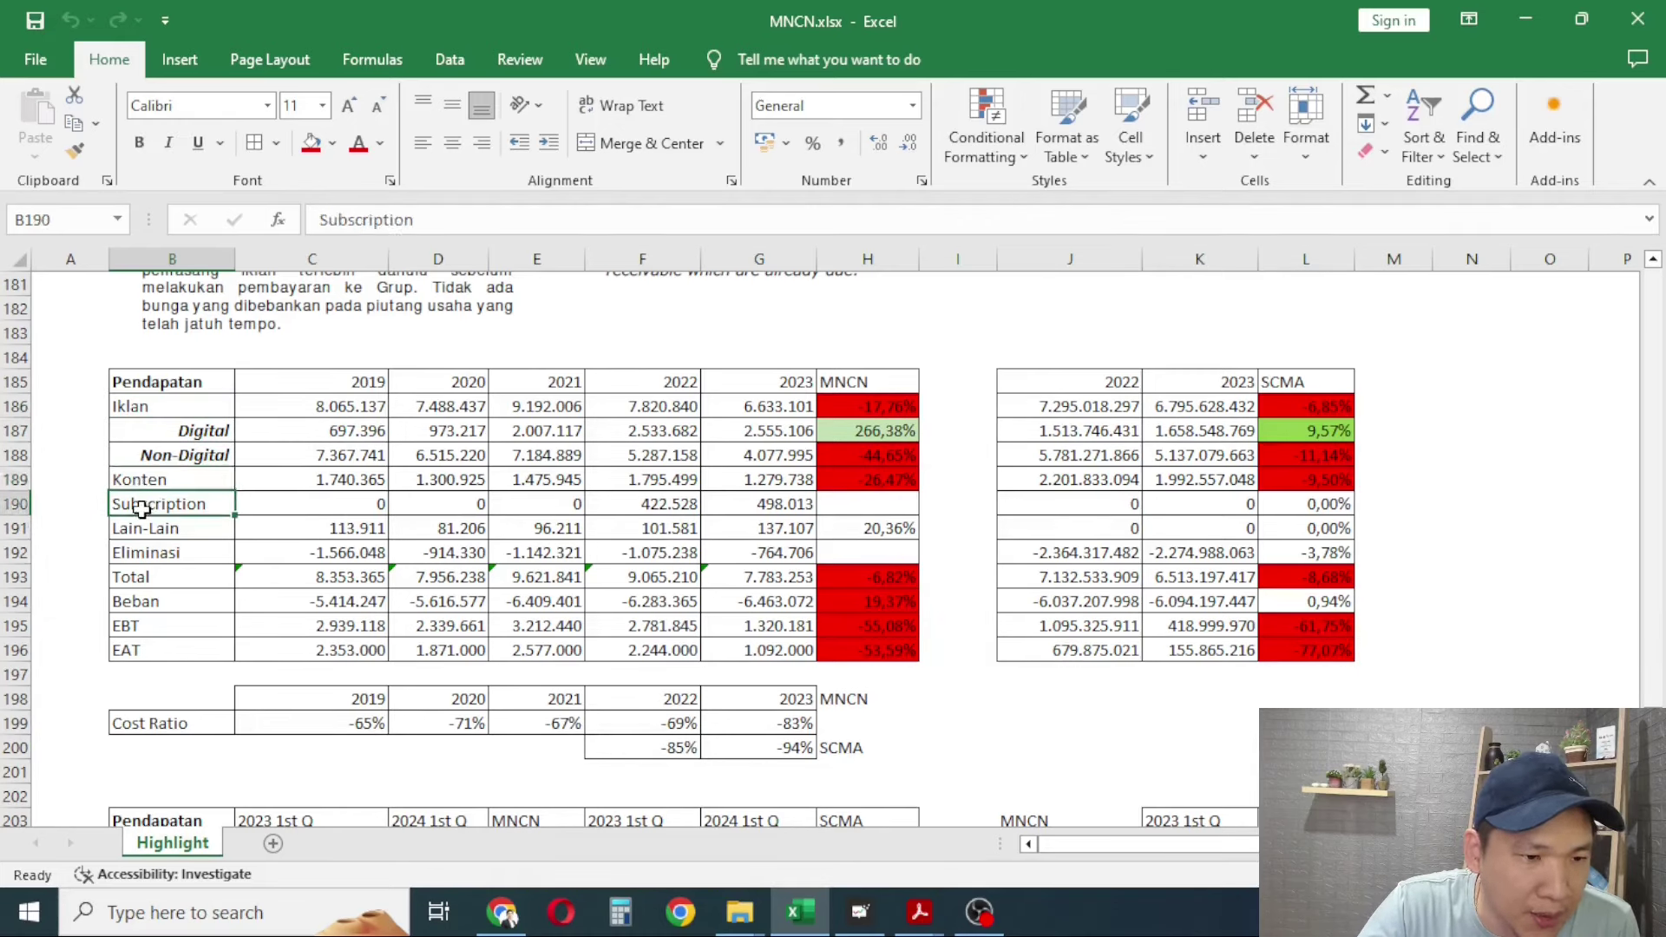
pyautogui.click(140, 533)
pyautogui.click(144, 553)
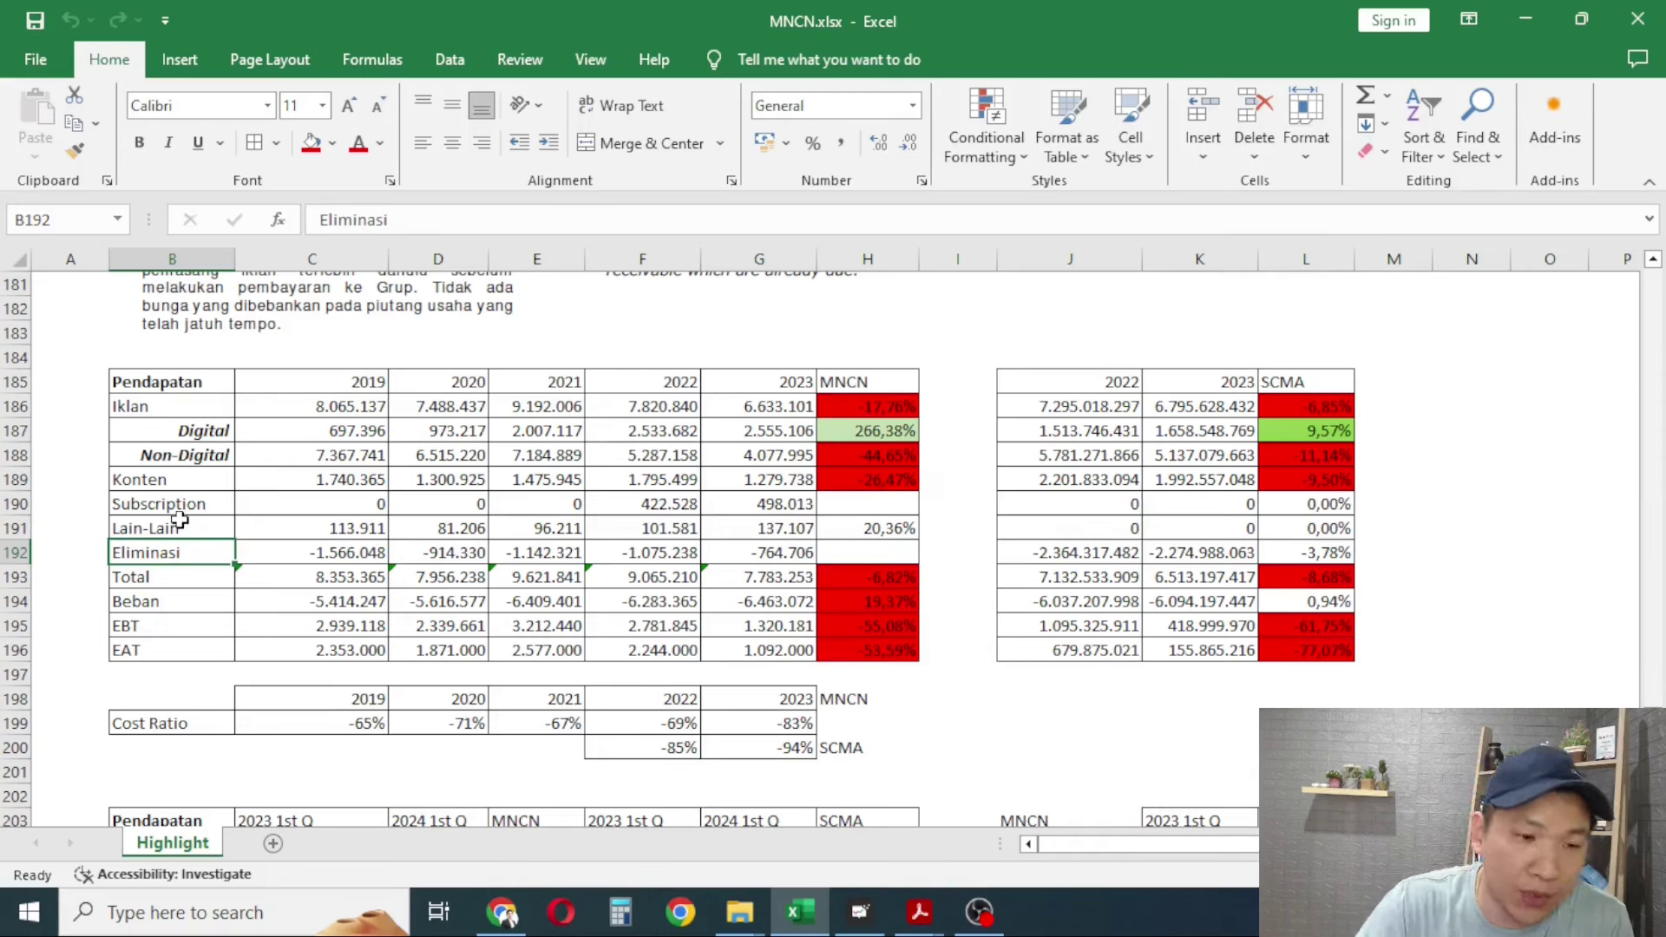
pyautogui.click(208, 595)
# Examine the Digital and Non-Digital rows under Iklan and their 2019 revenue figures
pyautogui.click(177, 410)
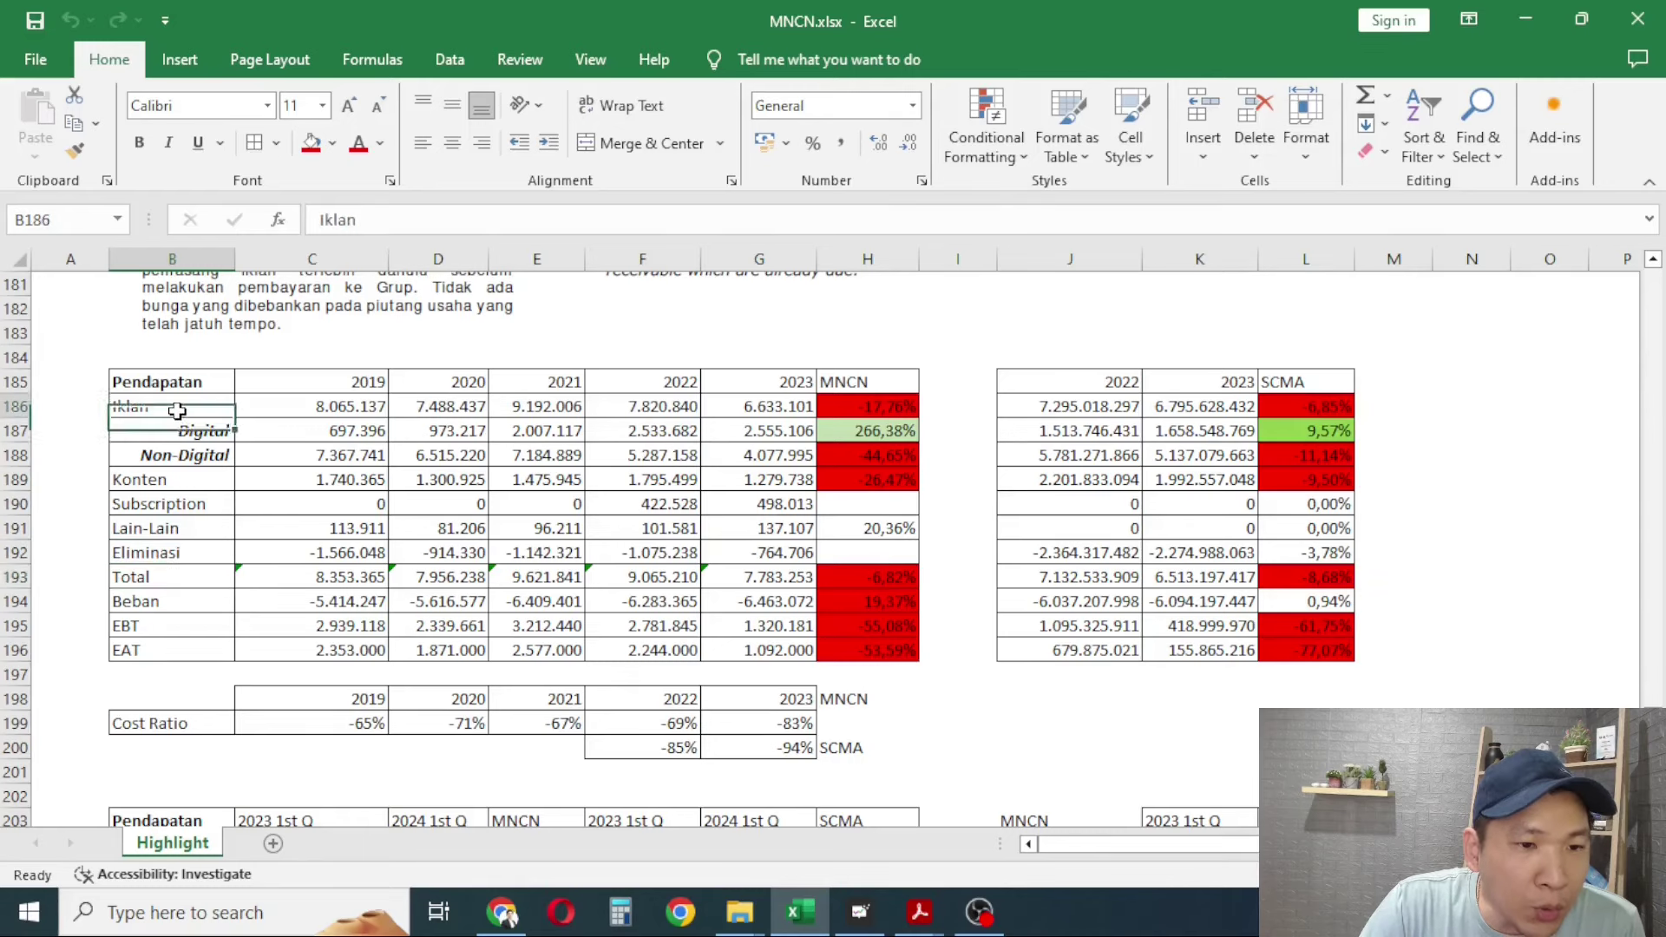
pyautogui.click(186, 434)
pyautogui.click(182, 461)
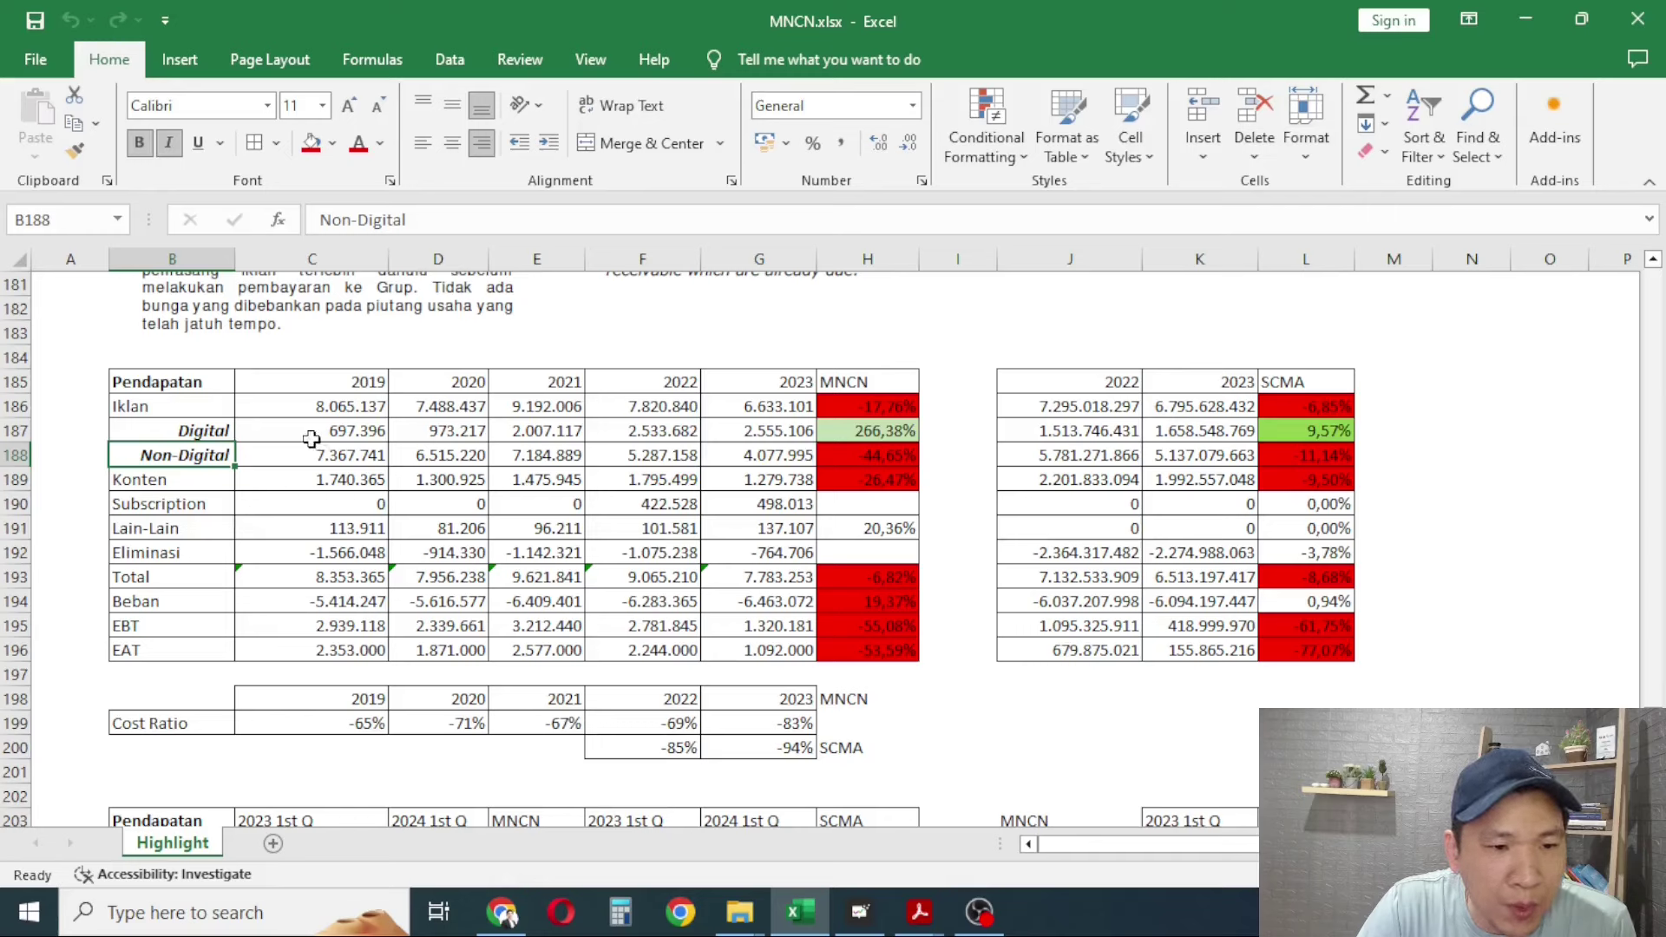
pyautogui.click(312, 437)
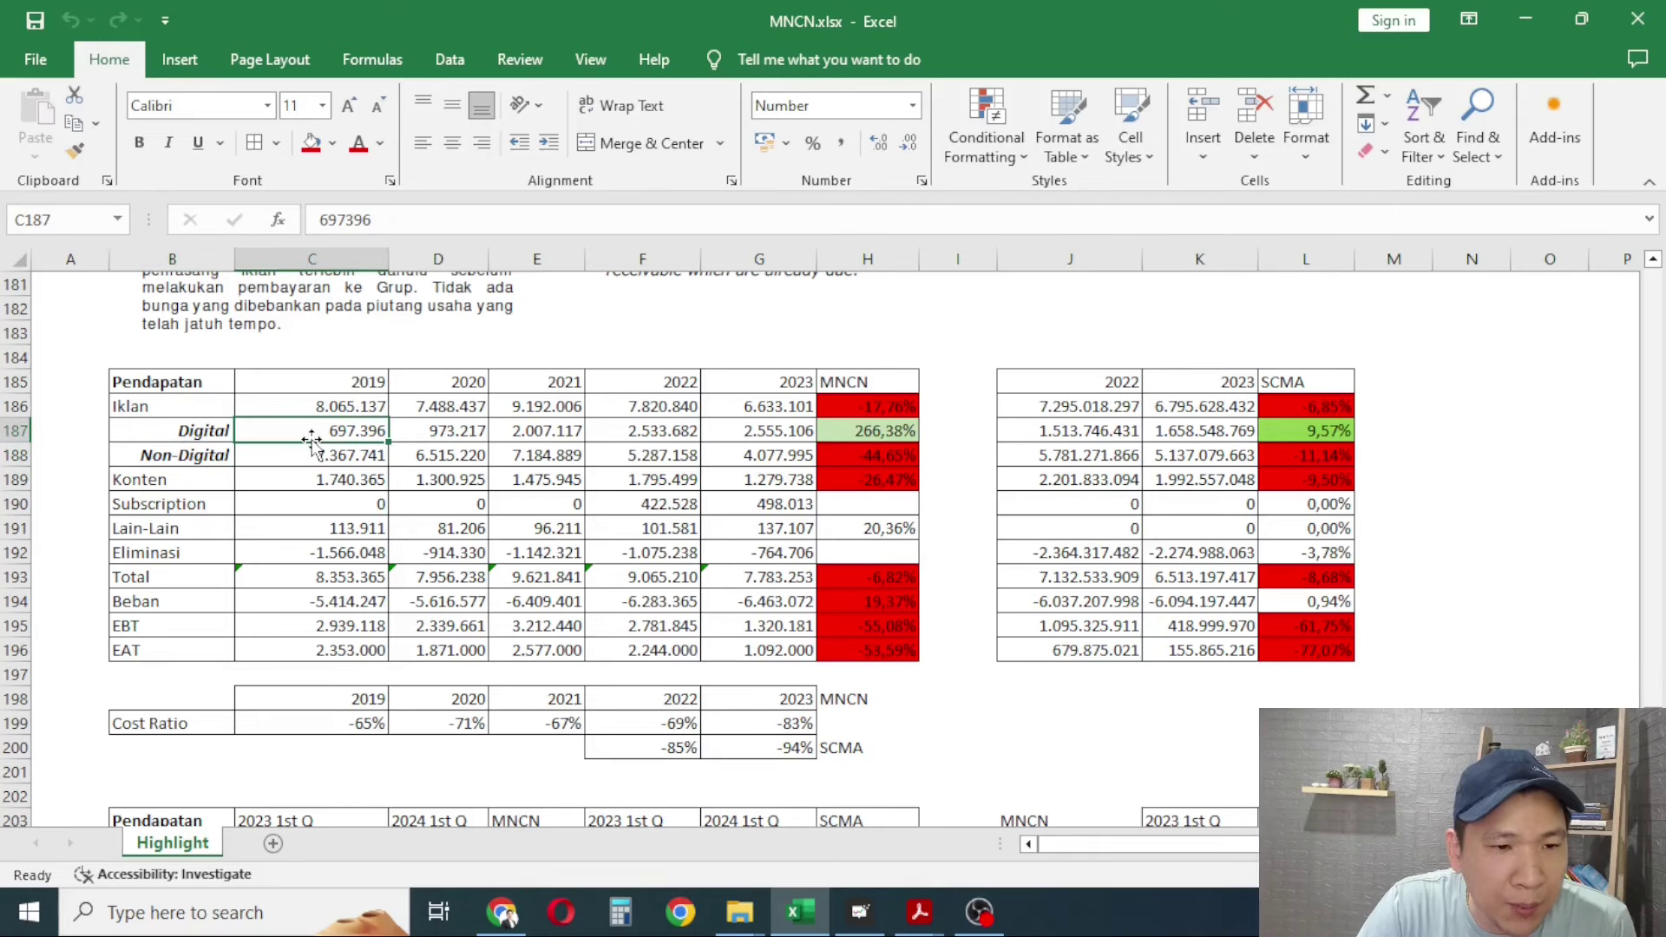
pyautogui.click(248, 453)
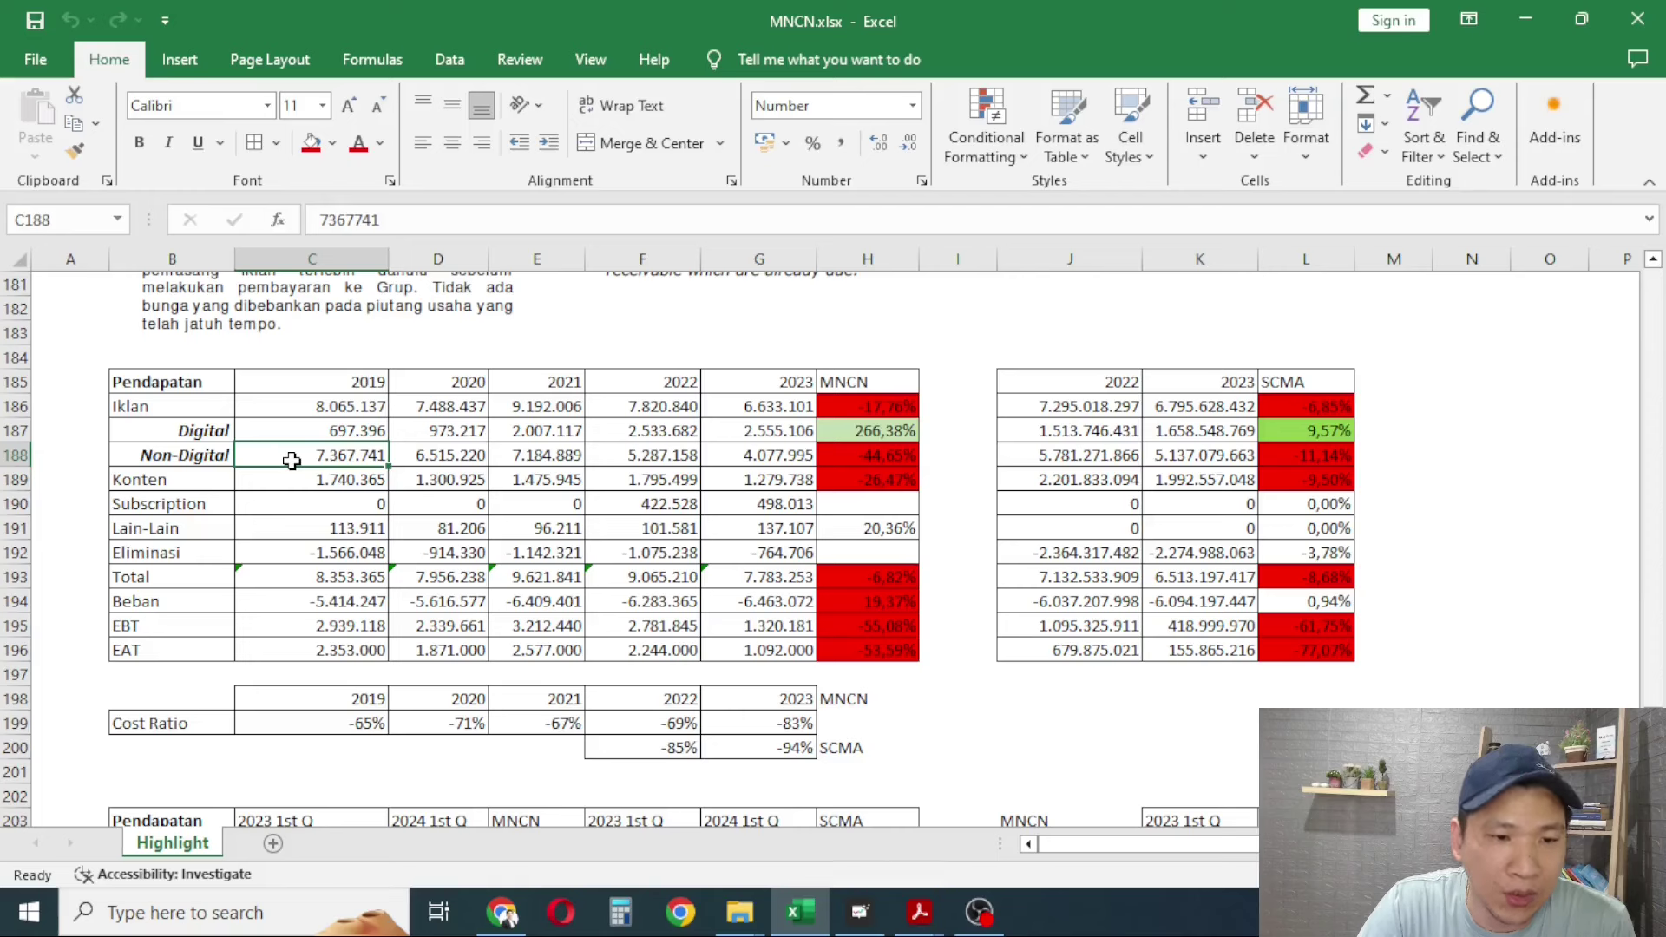
# Compare MNCN's Non-Digital advertising revenue across 2019 to 2023 in row 188
pyautogui.moveTo(271, 455); pyautogui.dragTo(732, 450)
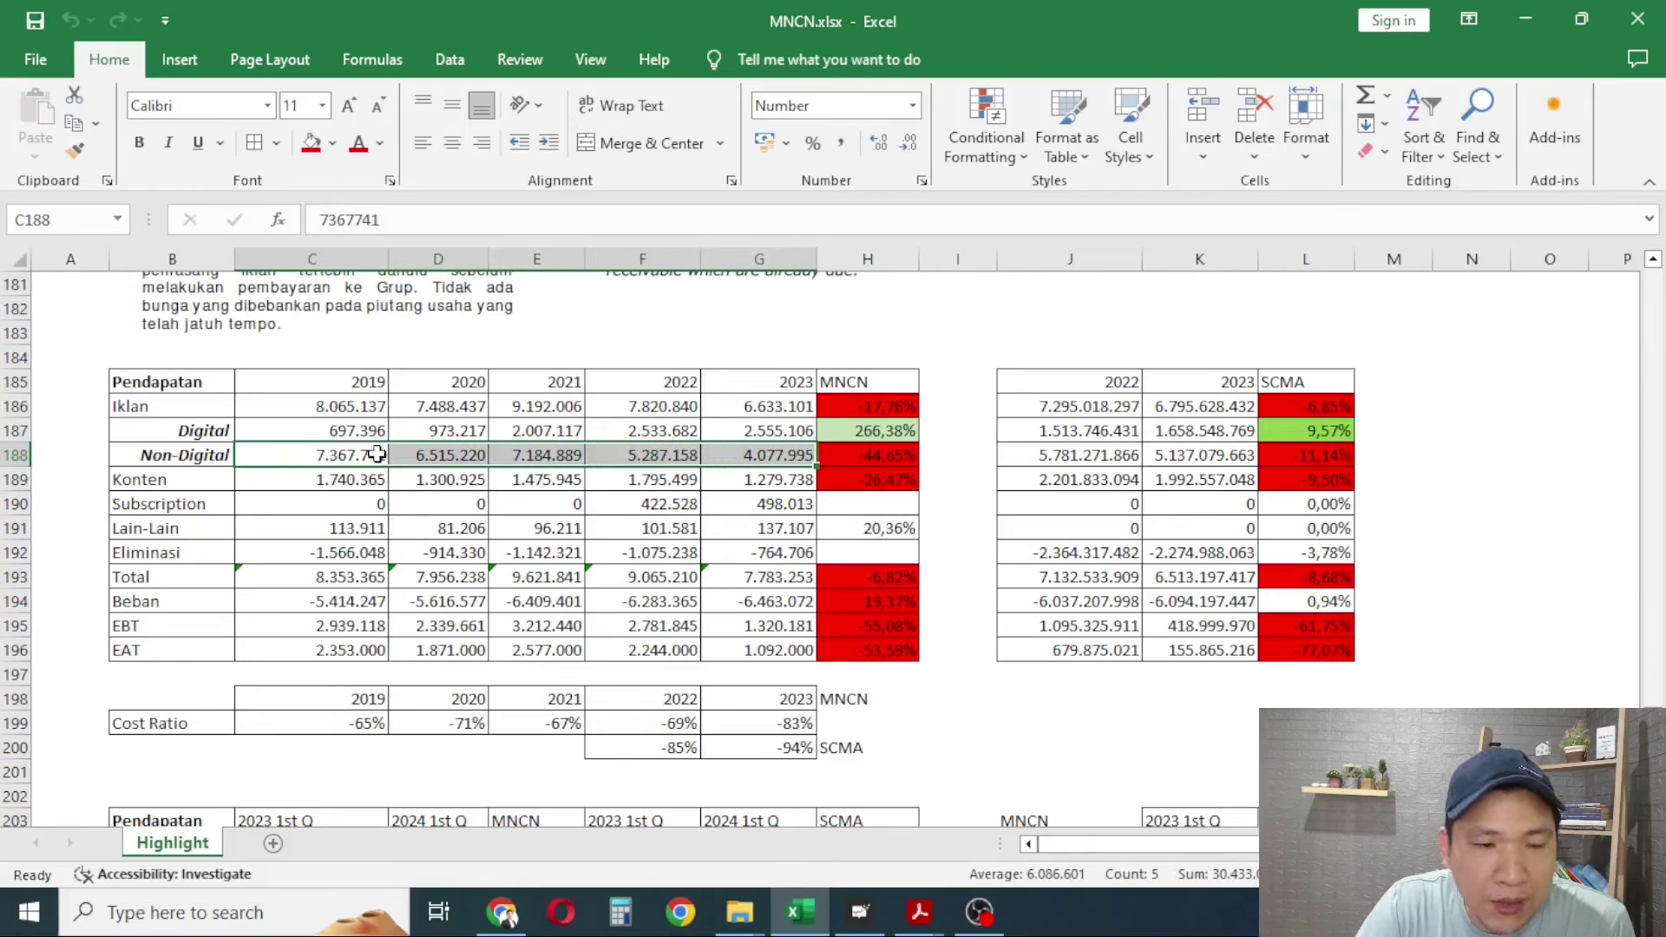
pyautogui.click(325, 458)
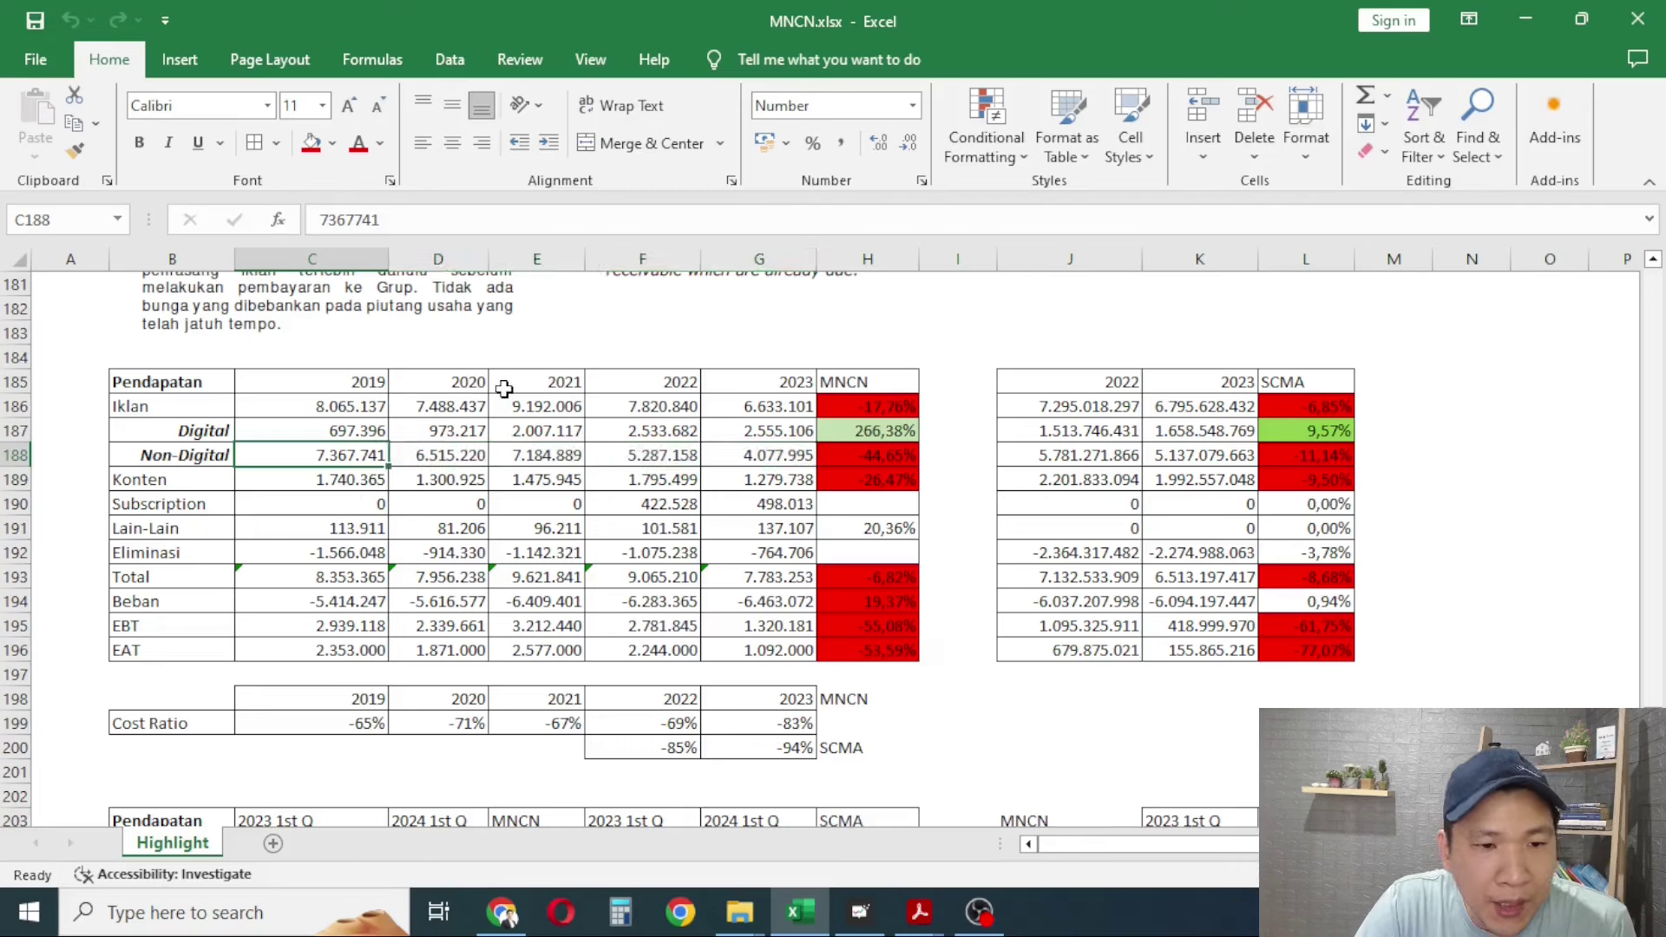
pyautogui.click(447, 453)
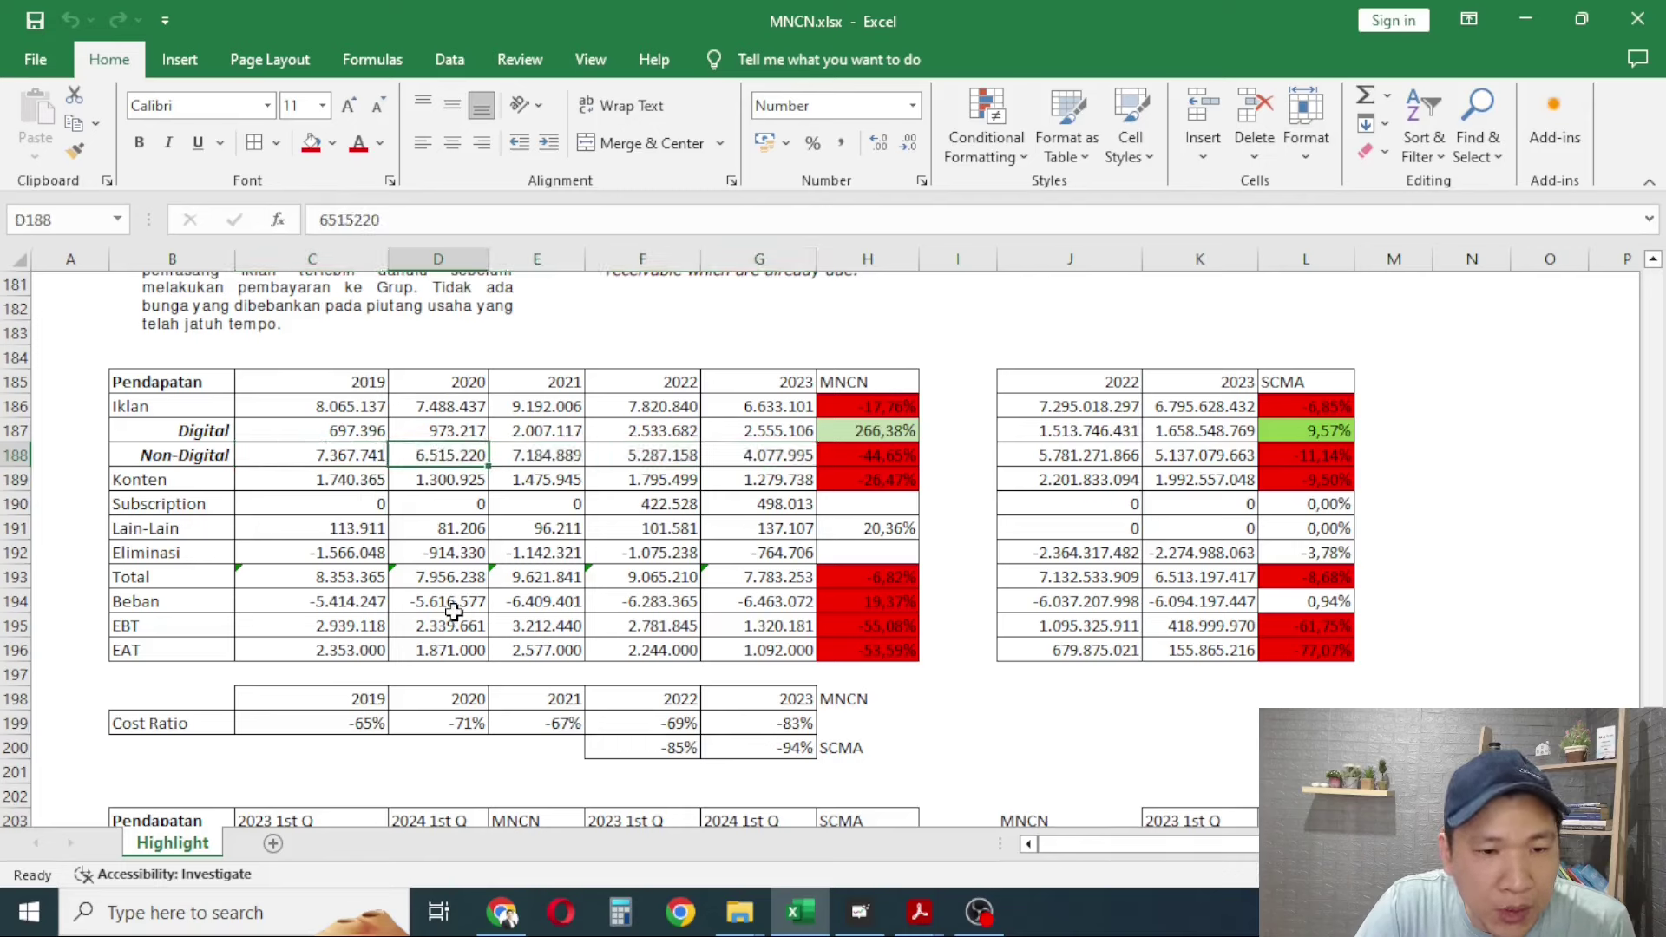
# Follow MNCN's Non-Digital advertising revenue from 2021 to 2023 and check its percentage change since 2019 in H188
pyautogui.click(520, 460)
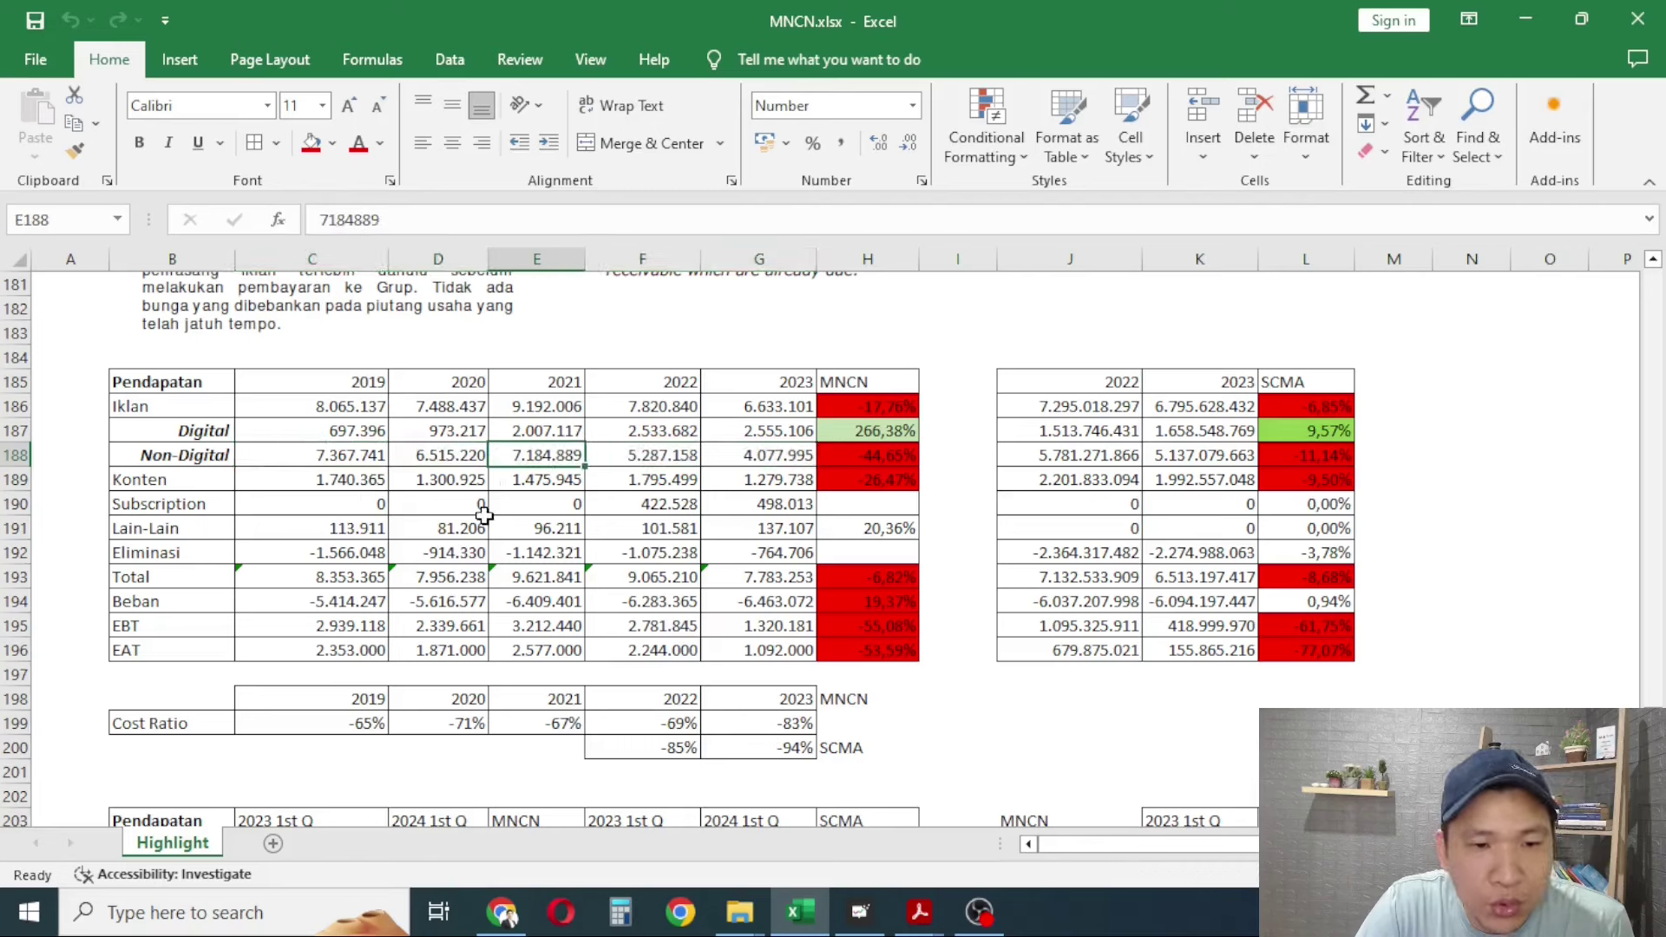
pyautogui.click(650, 387)
pyautogui.click(638, 454)
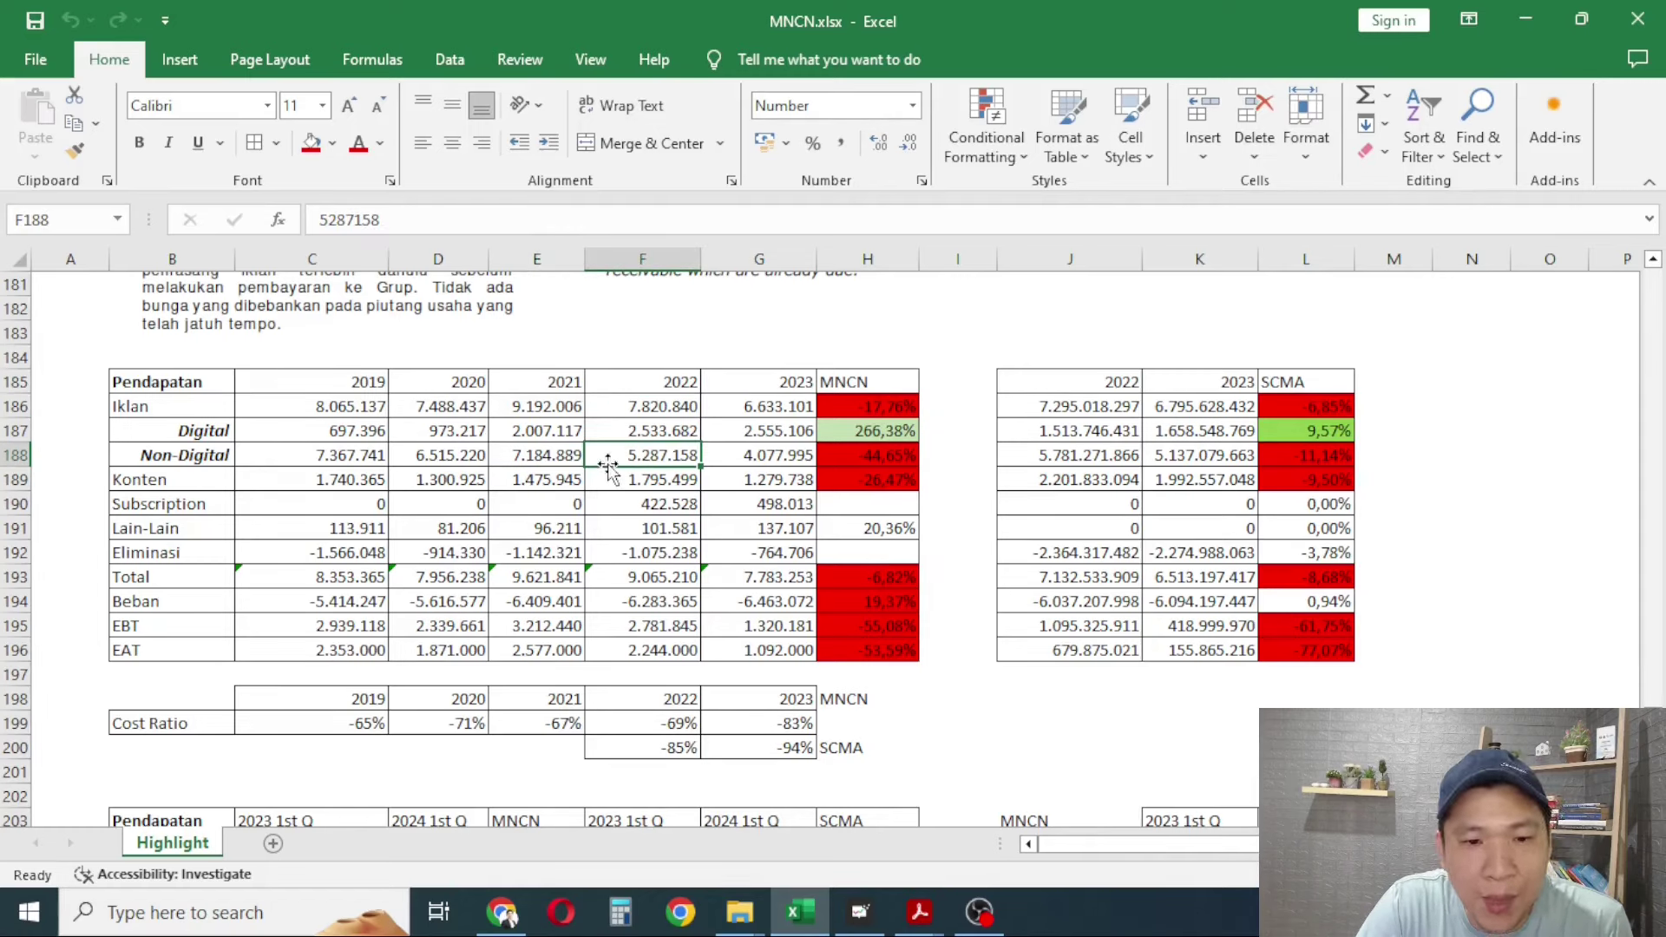
pyautogui.click(738, 455)
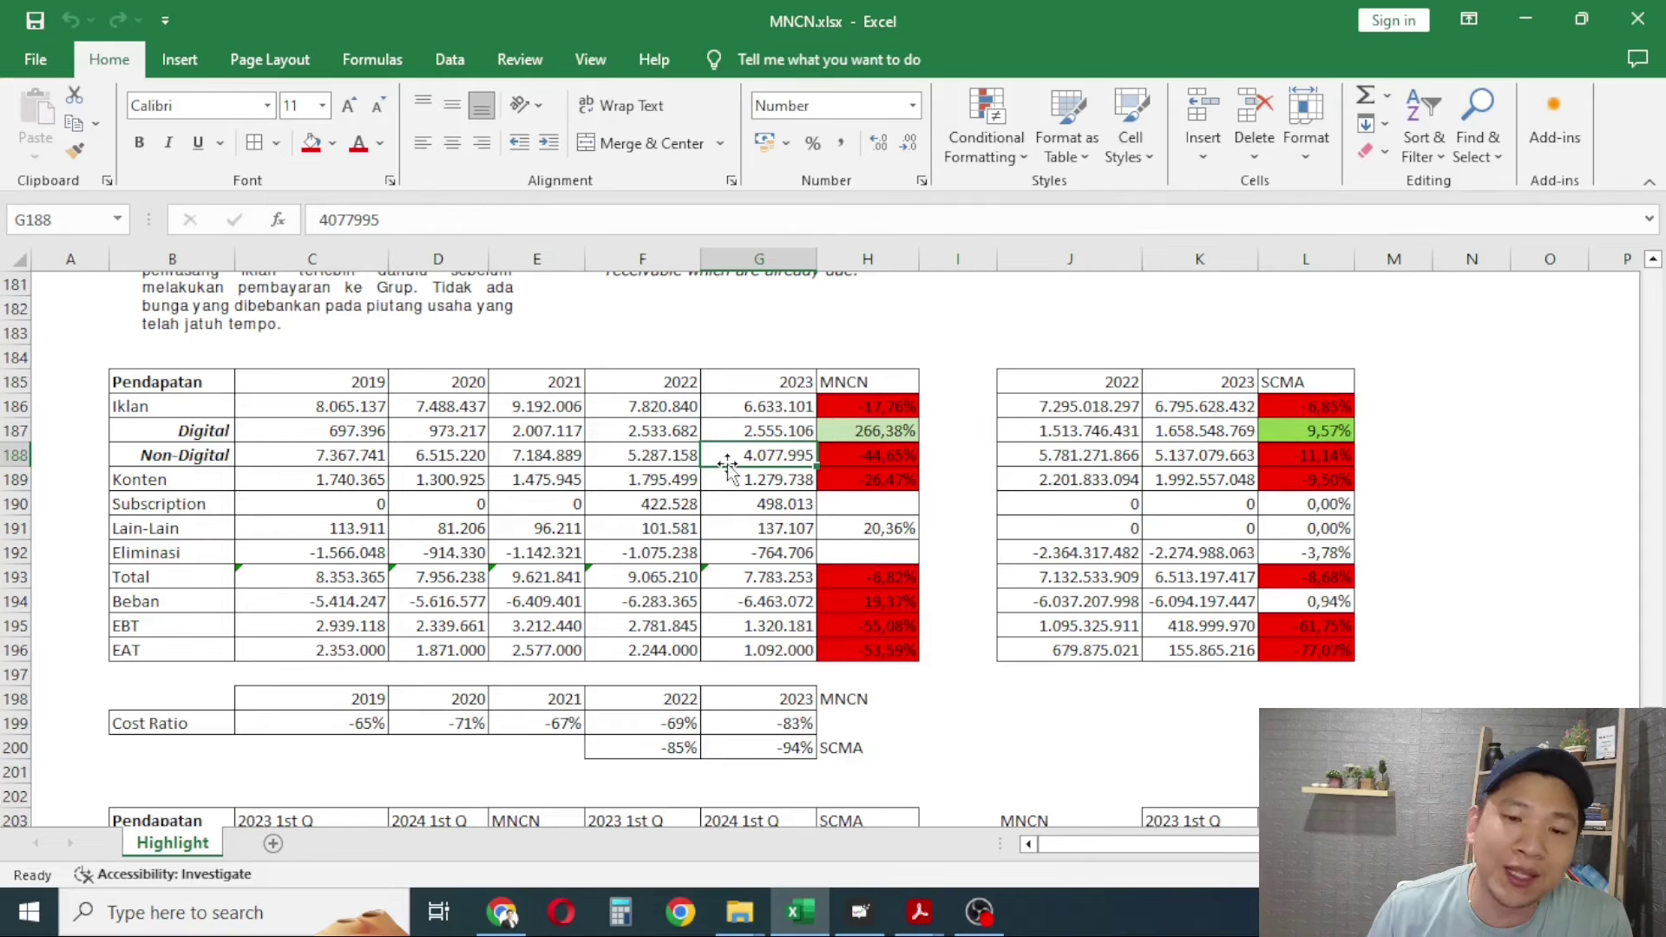
pyautogui.click(829, 455)
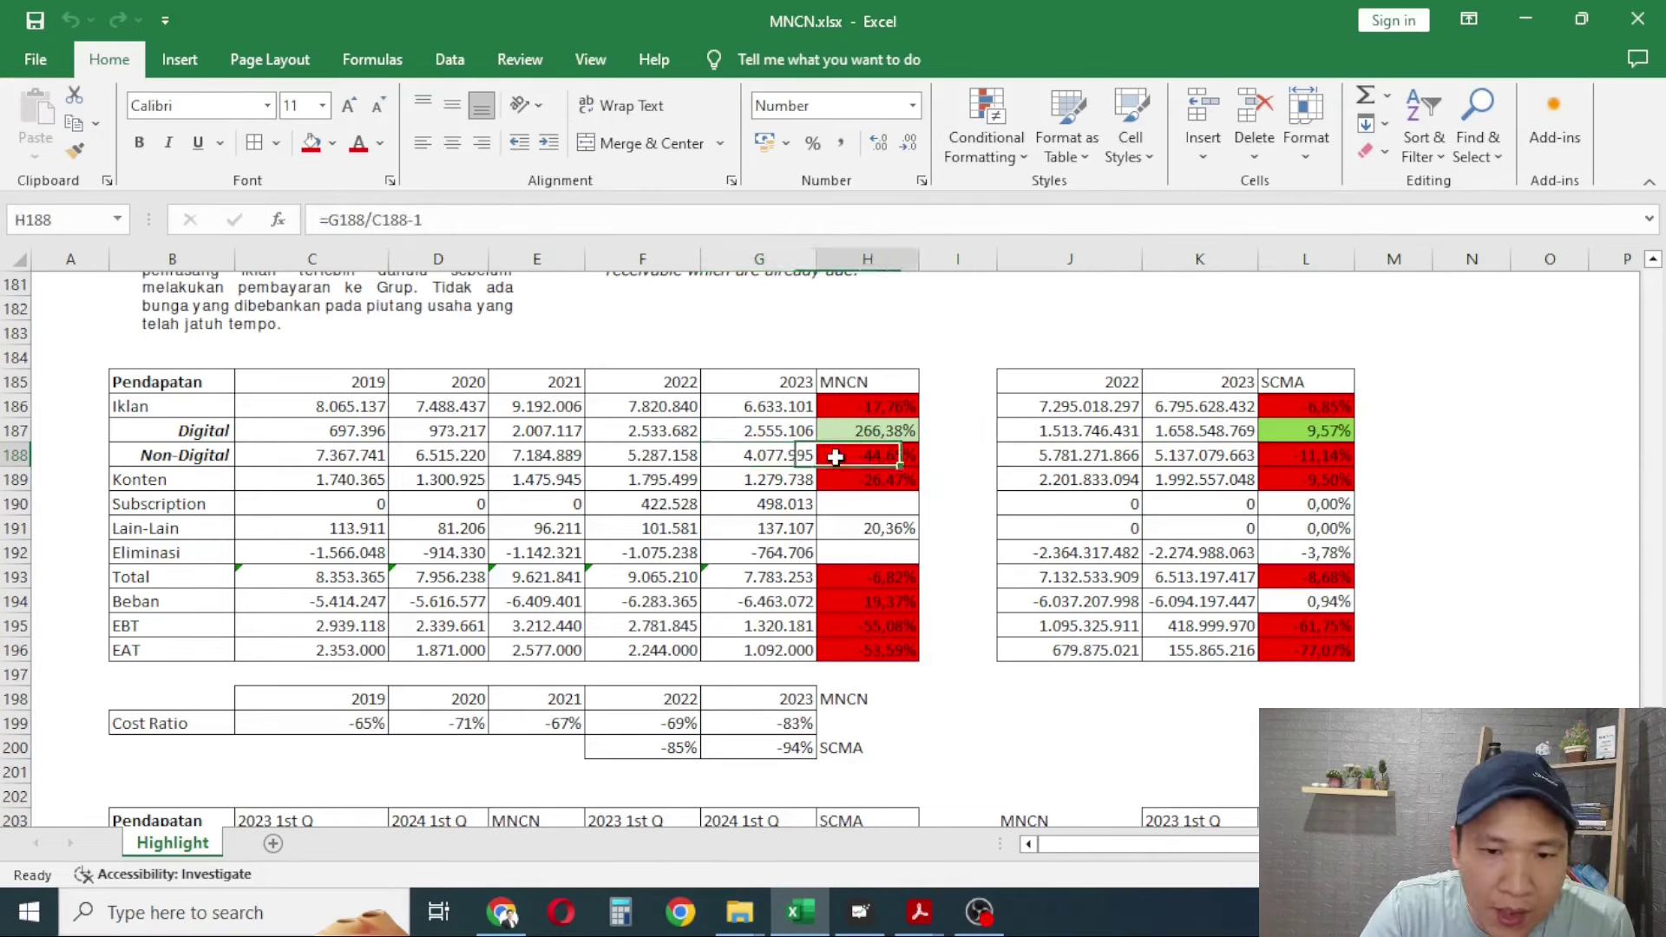
# Compare MNCN's total Iklan revenue year by year from 2019 to 2023 and inspect its overall percentage change in H186
pyautogui.click(270, 408)
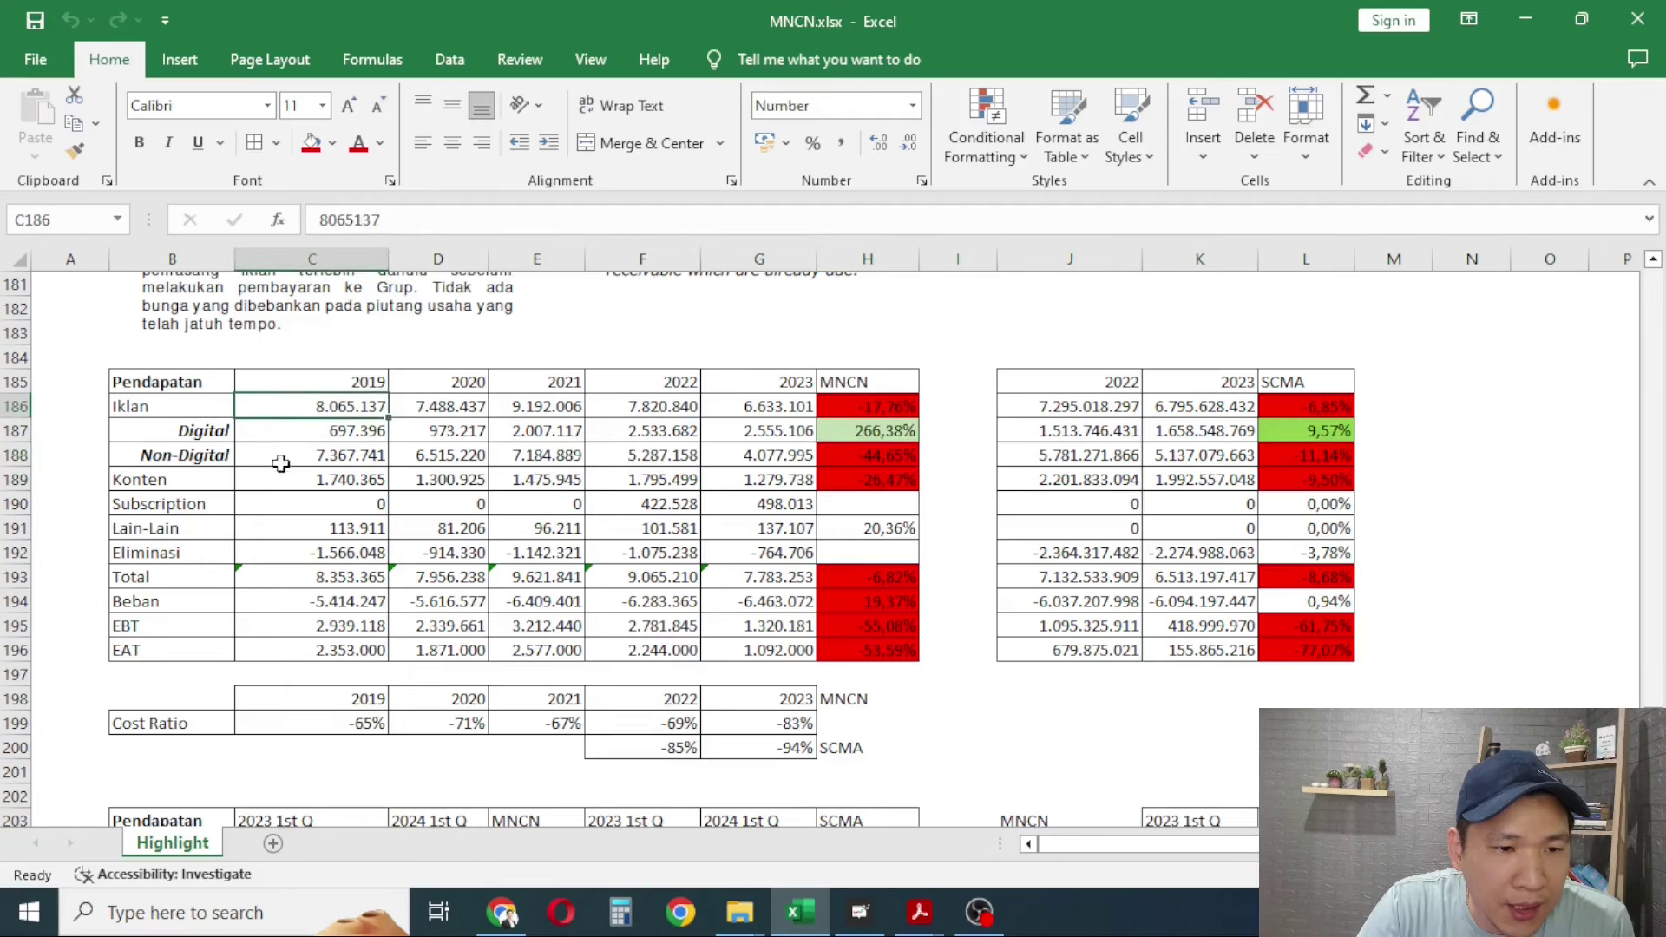
pyautogui.moveTo(306, 406); pyautogui.dragTo(547, 406)
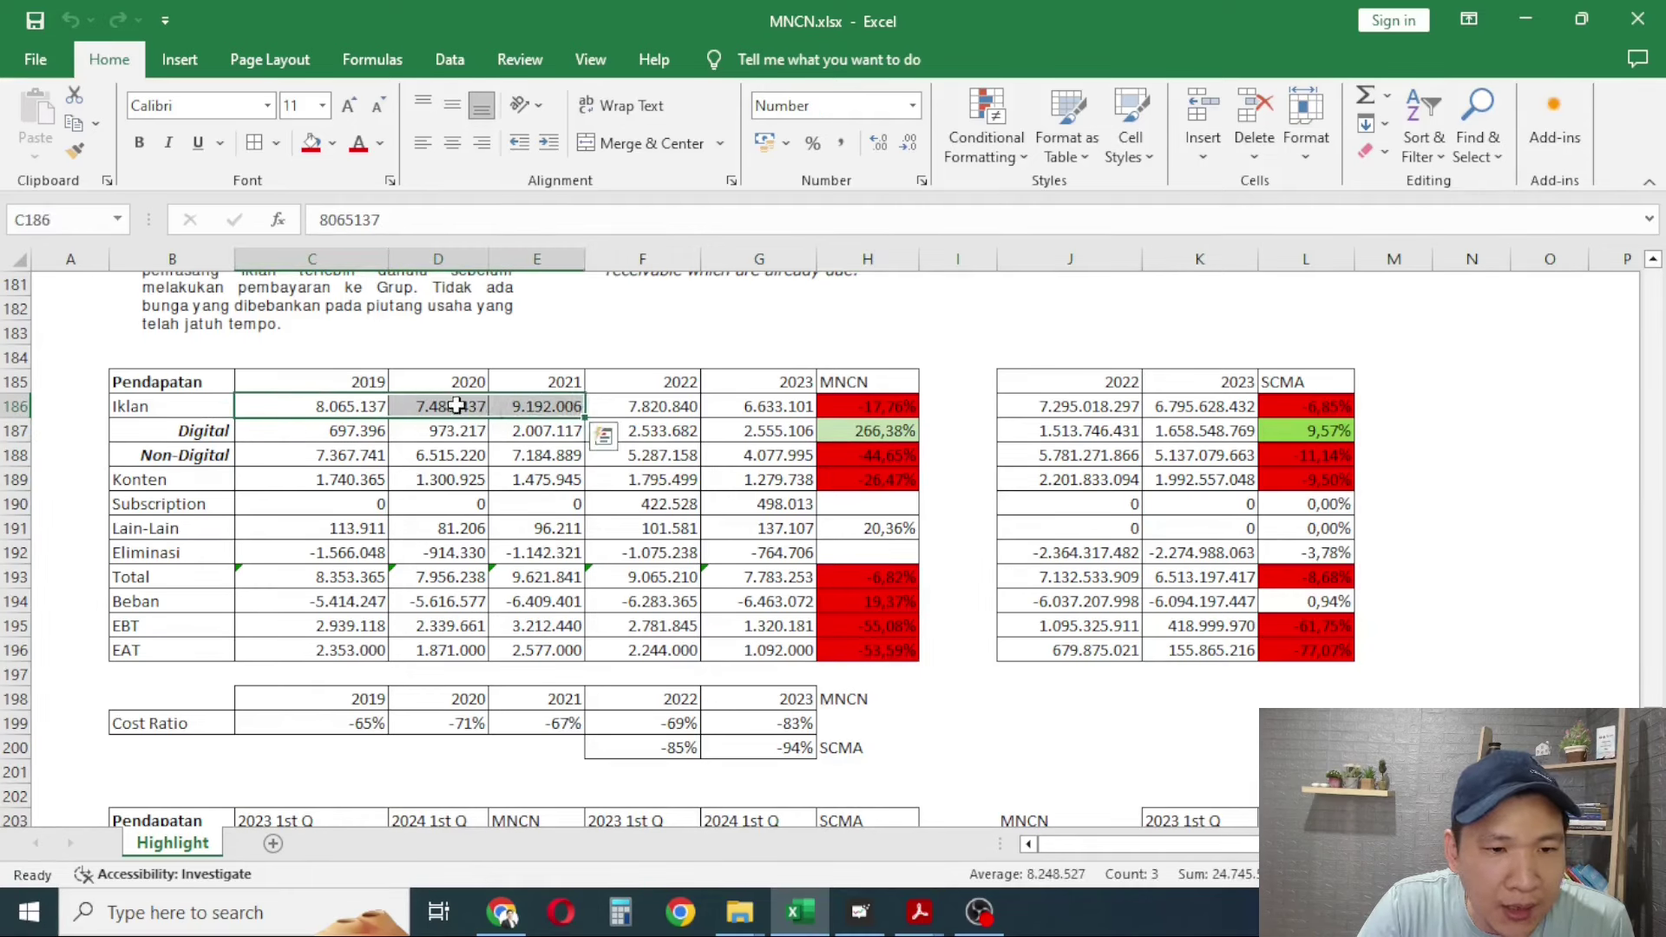
pyautogui.click(453, 406)
pyautogui.click(525, 408)
pyautogui.click(670, 408)
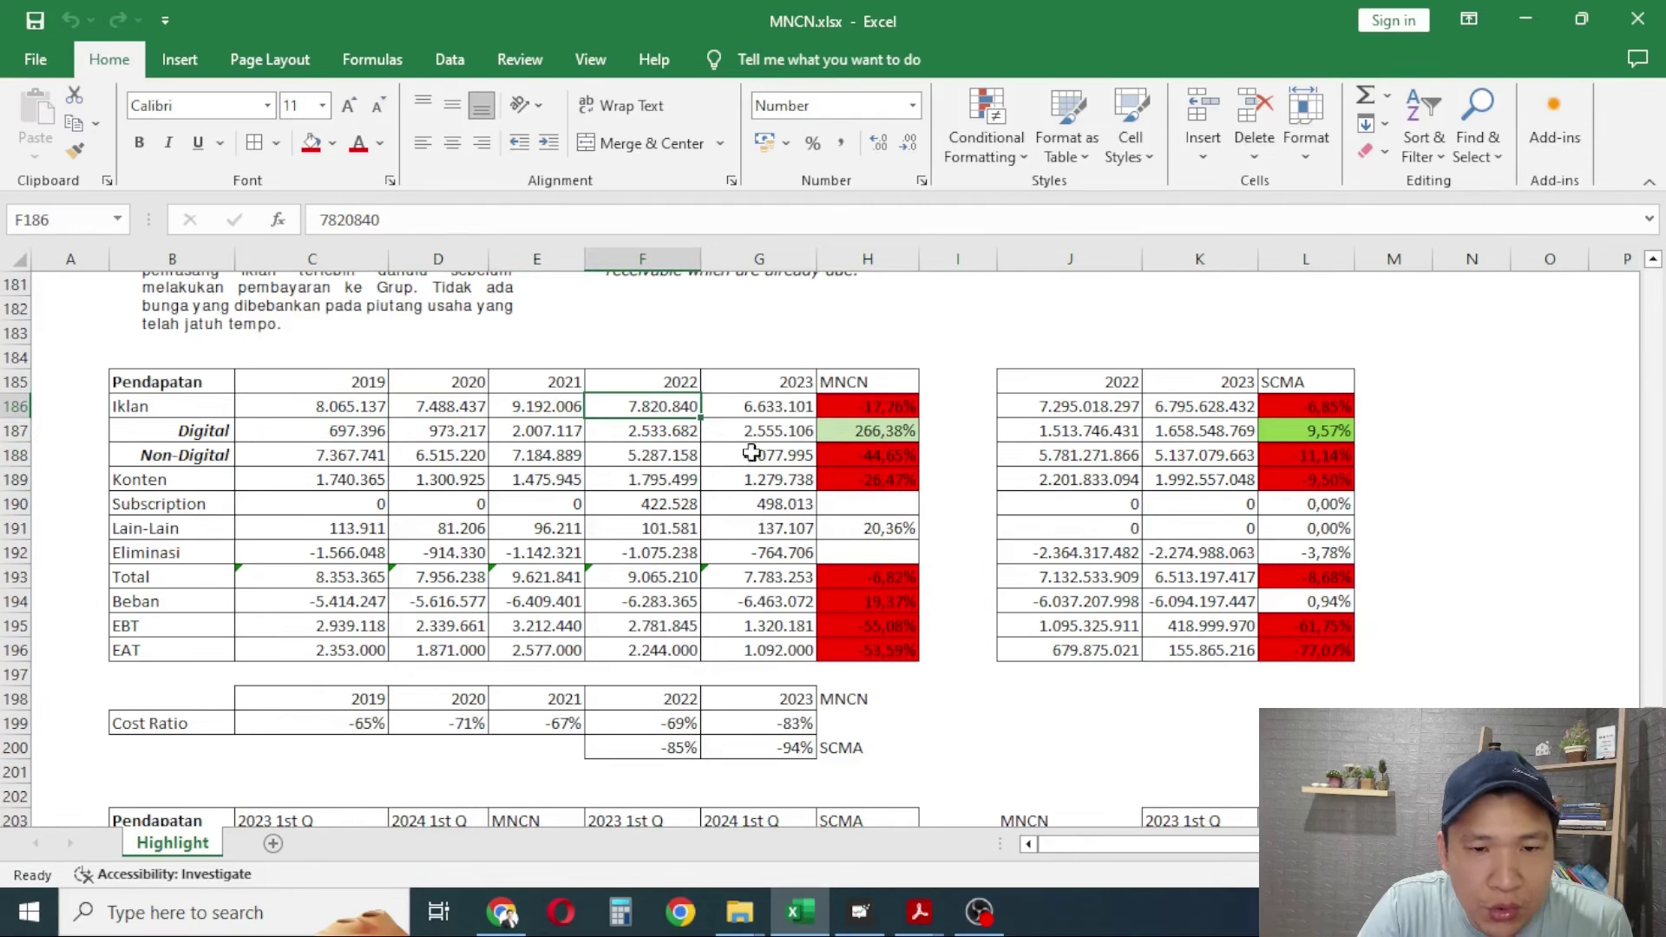
pyautogui.click(766, 408)
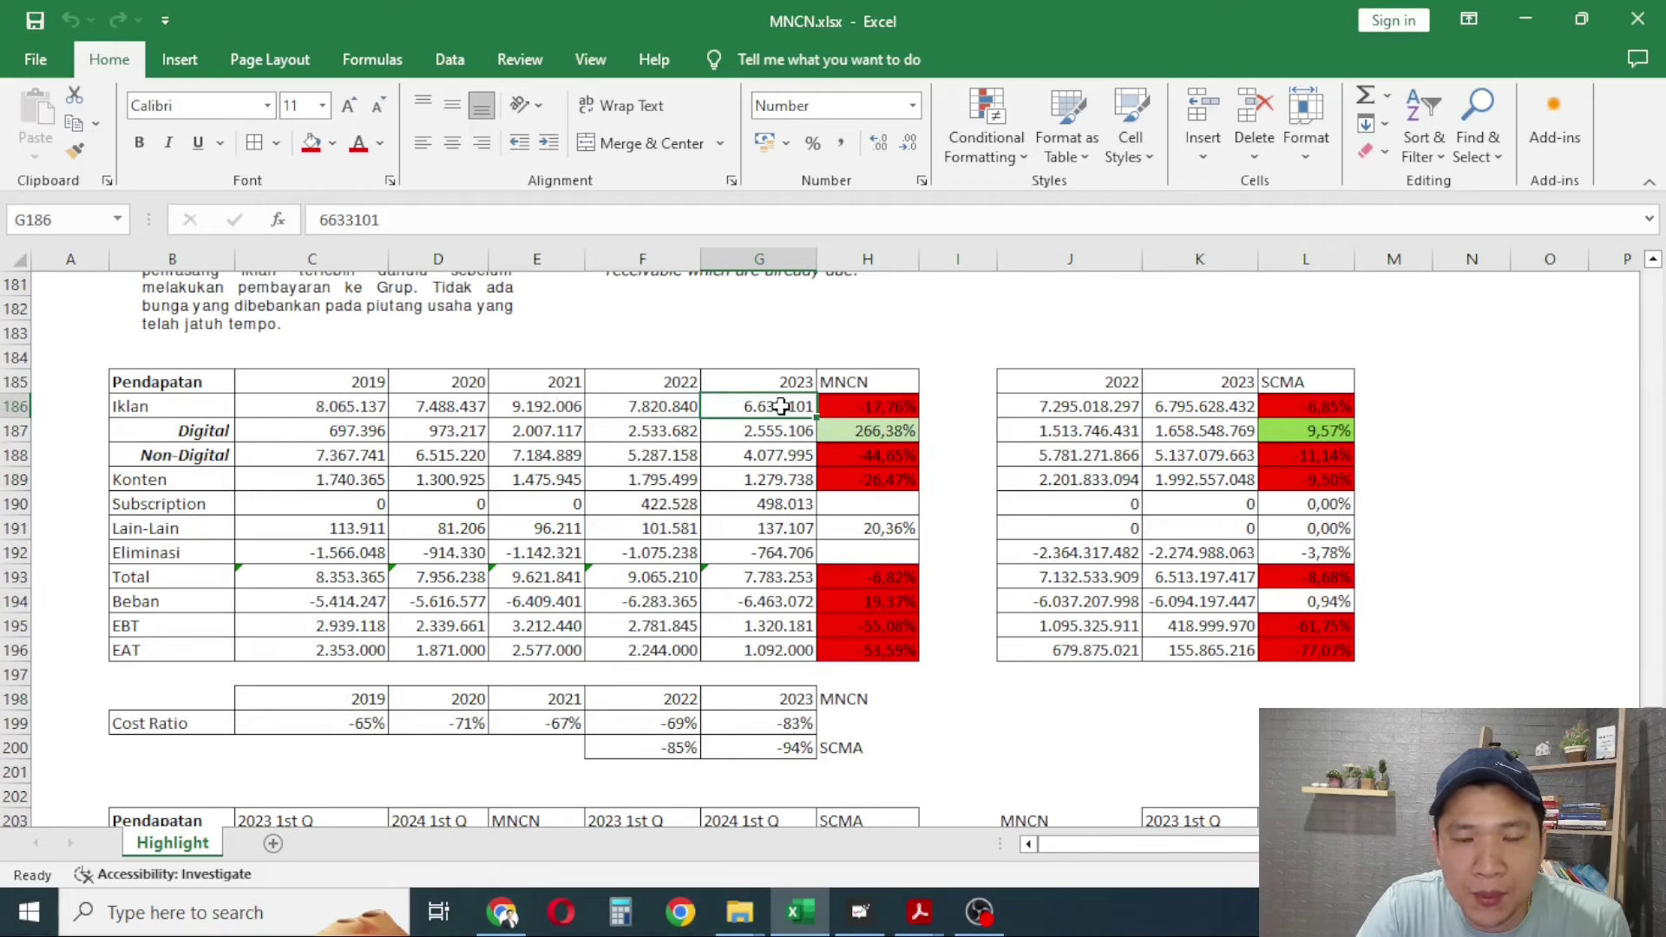
pyautogui.click(859, 407)
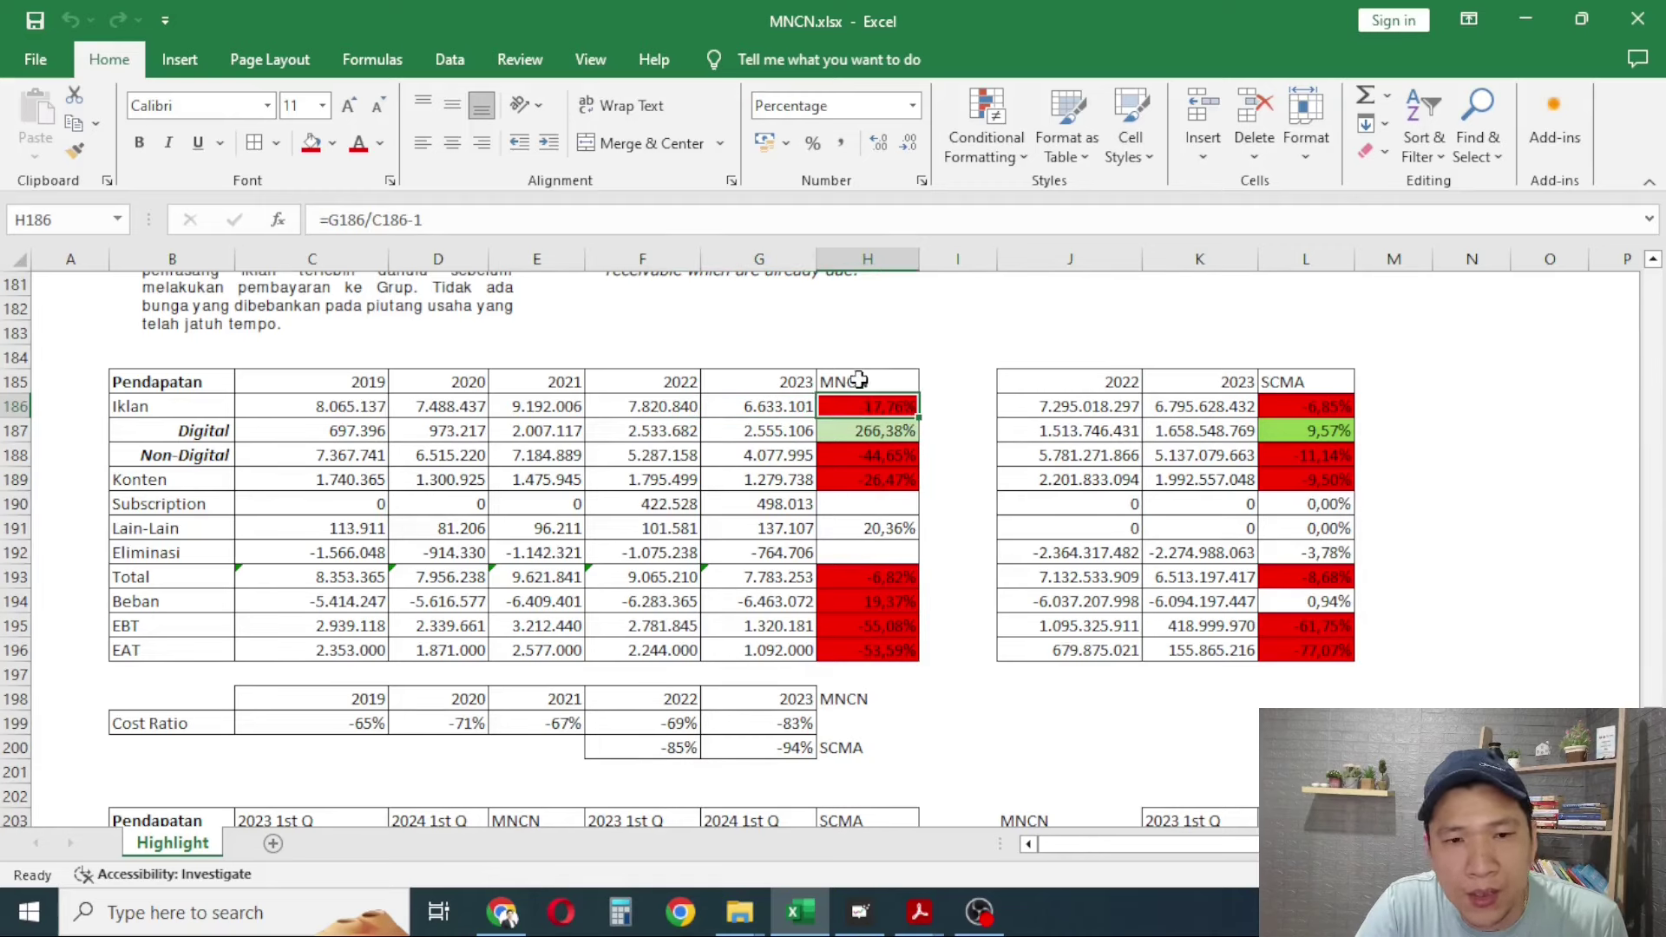
pyautogui.click(767, 380)
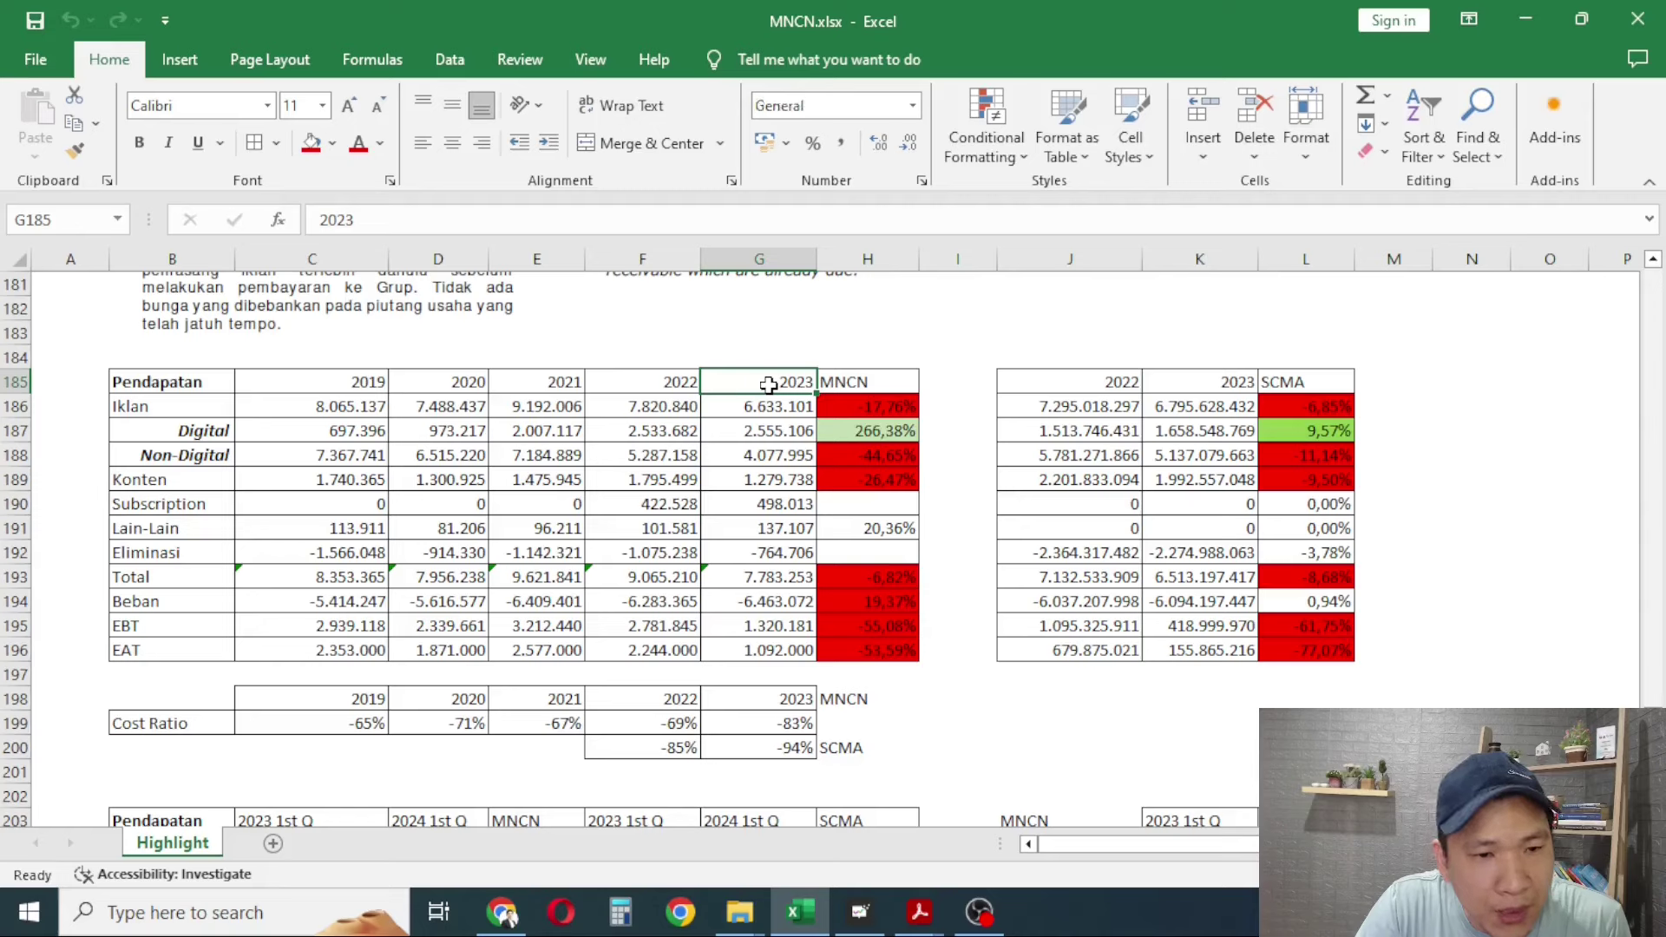
pyautogui.click(325, 381)
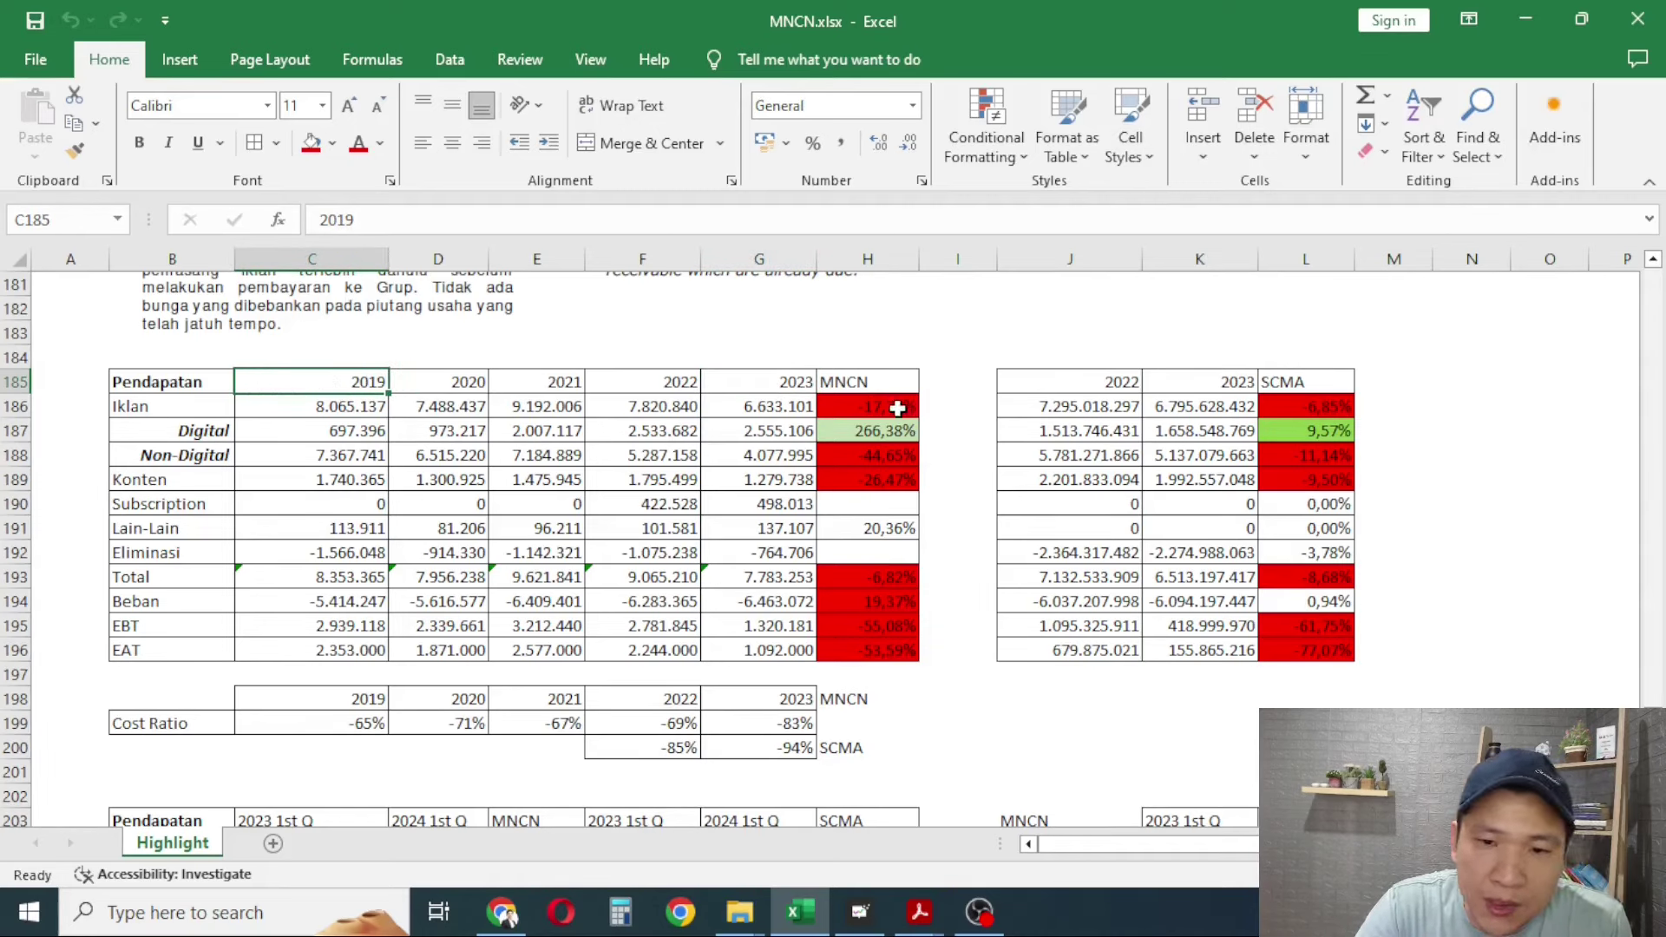
pyautogui.click(898, 408)
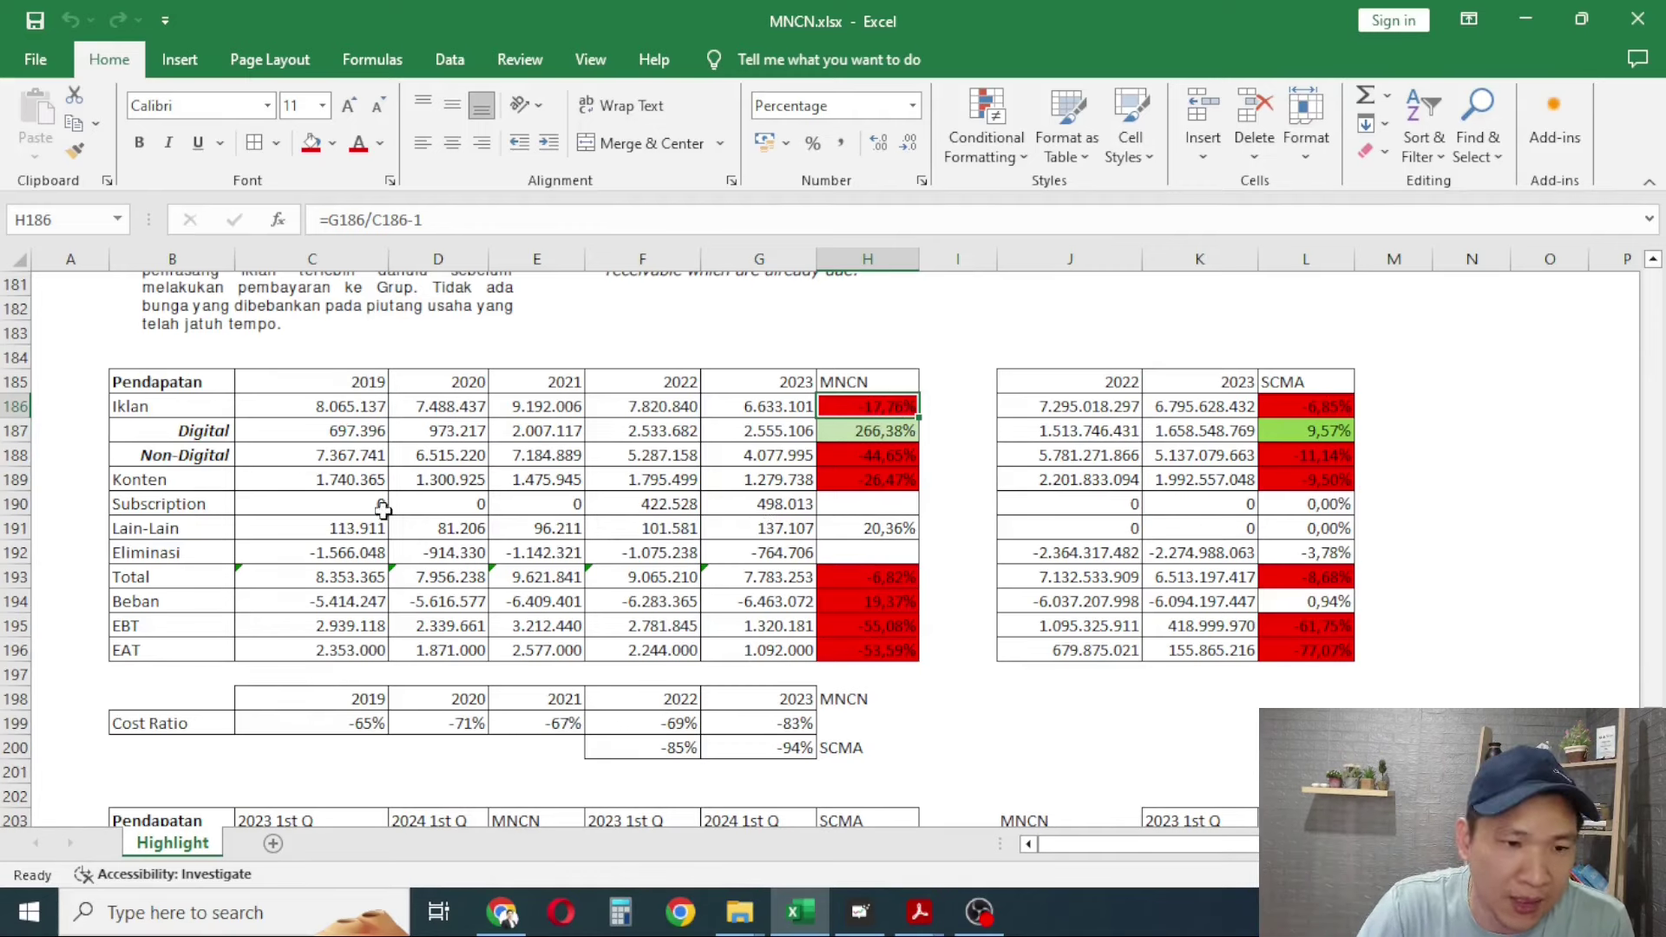
# Compare MNCN's Konten revenue in 2019 and 2023 and check its percentage change in H189
pyautogui.click(350, 480)
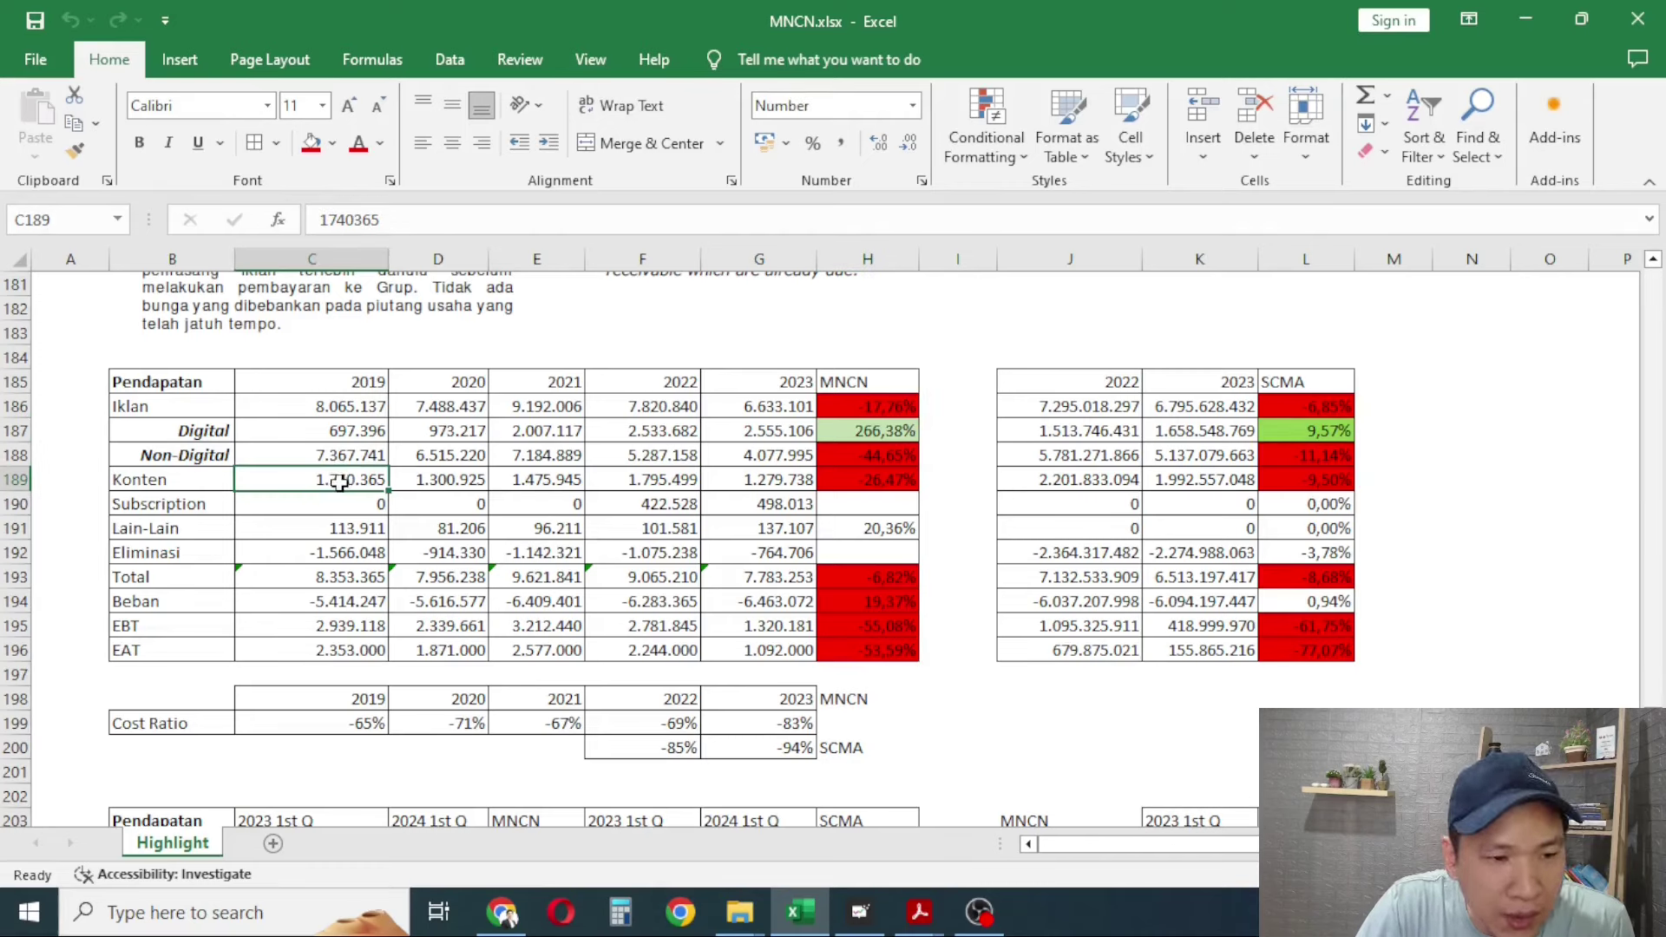
pyautogui.click(770, 480)
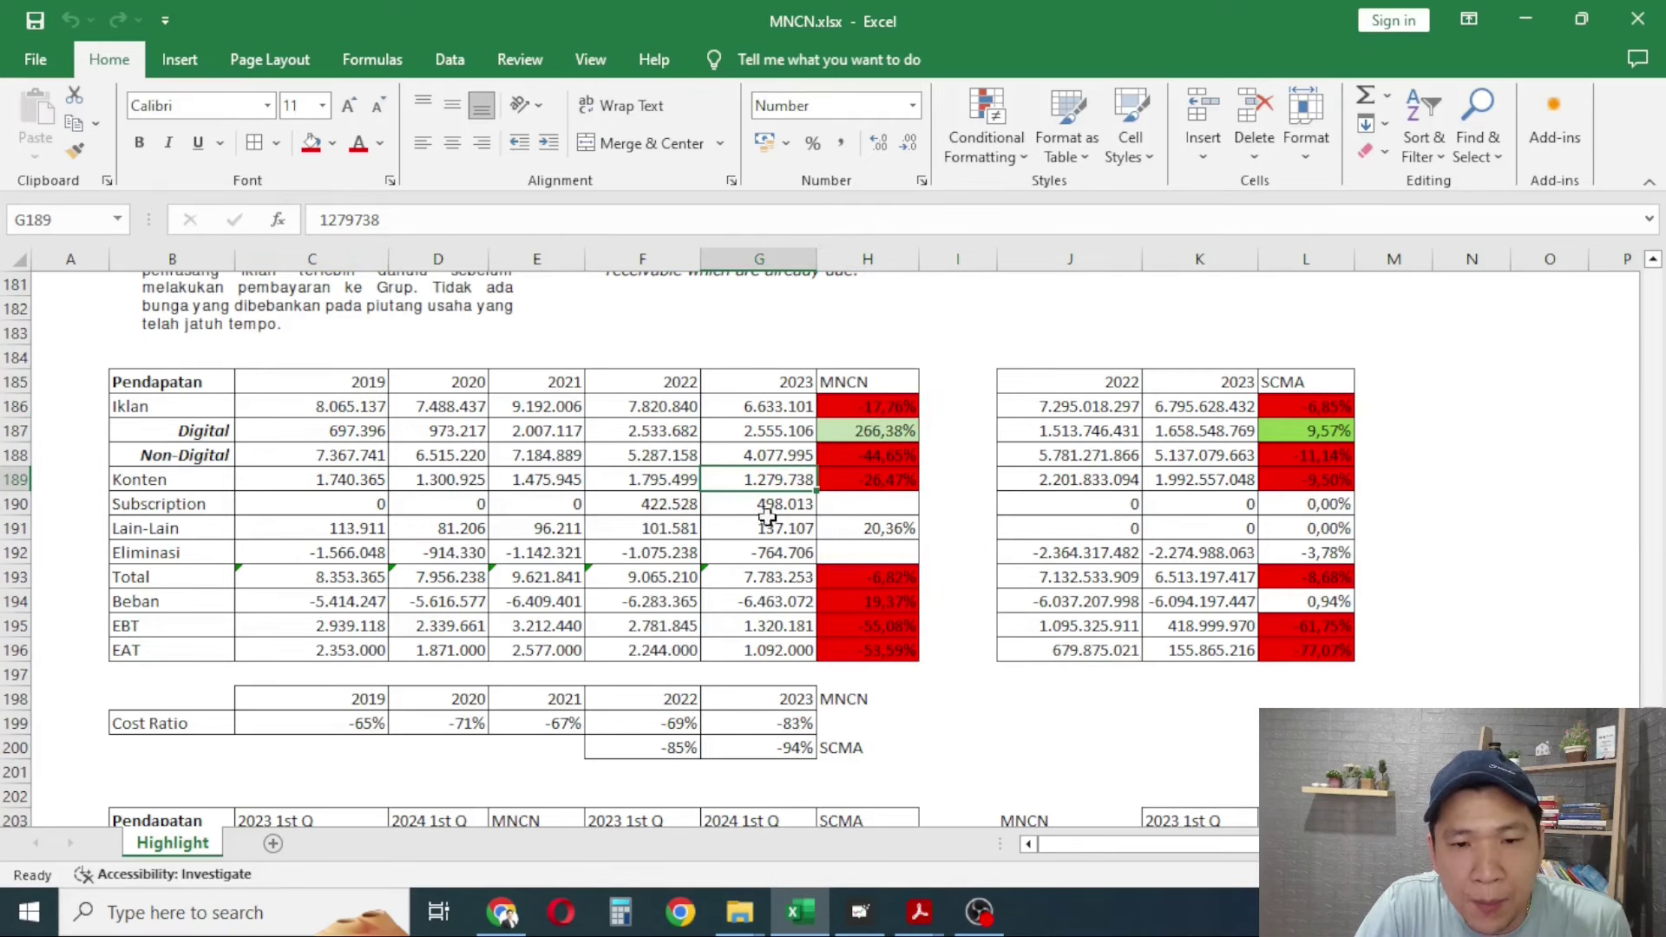
pyautogui.click(844, 484)
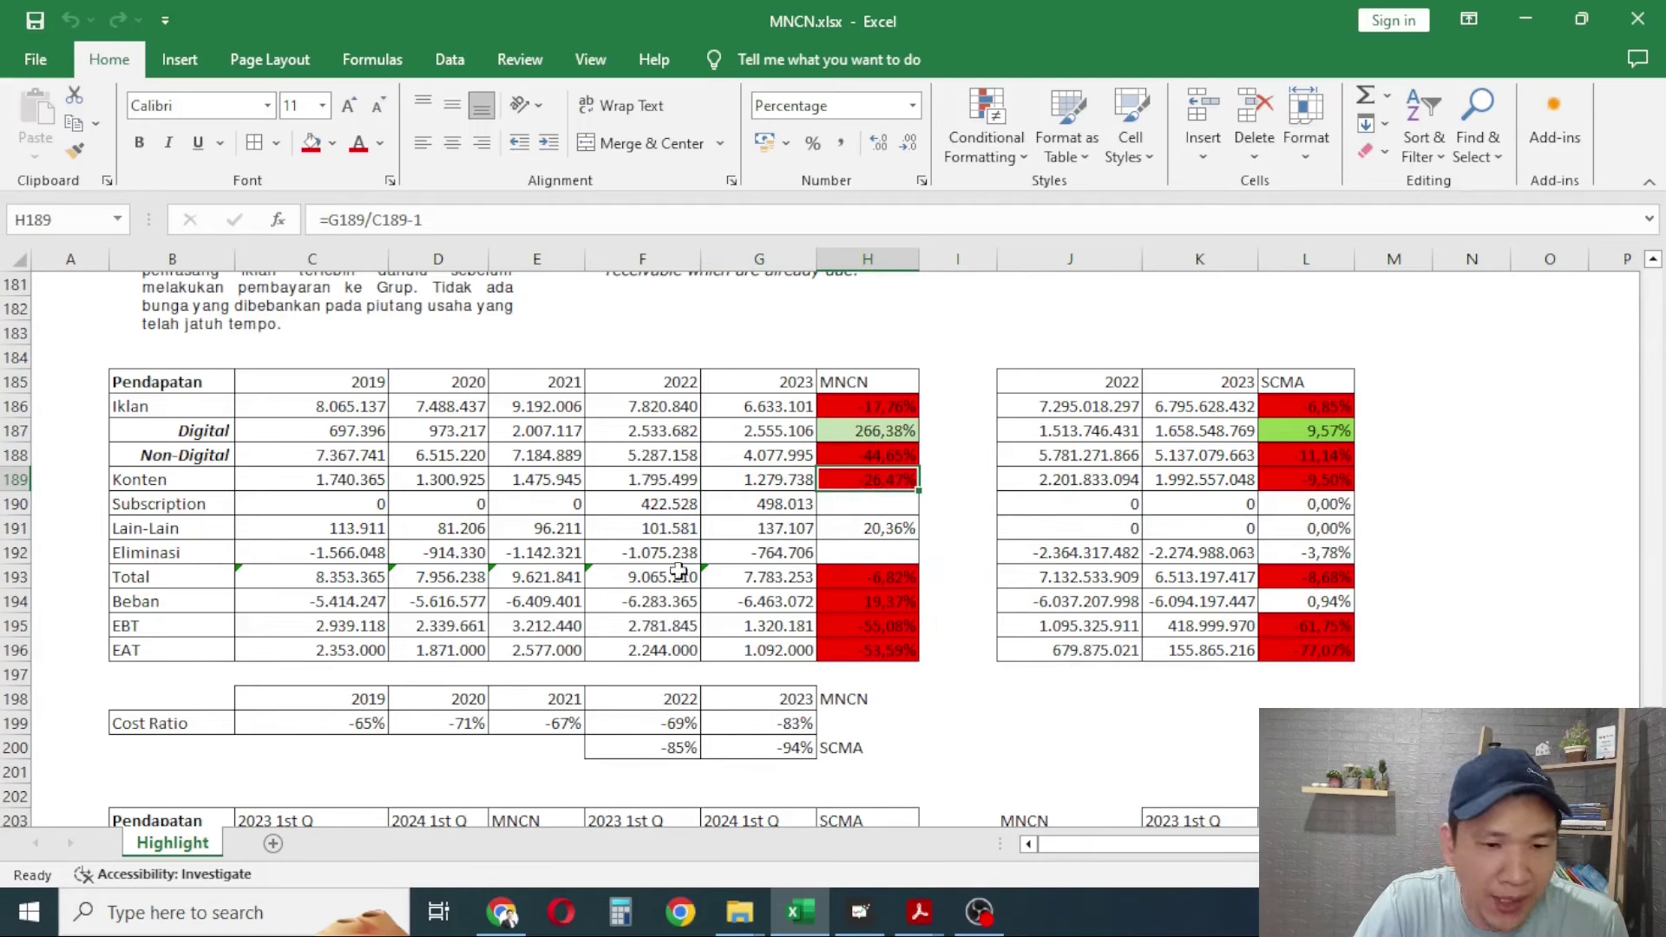
# Compare MNCN's Lain-Lain revenue in 2019 and 2023 and check its percentage change in H191
pyautogui.click(719, 524)
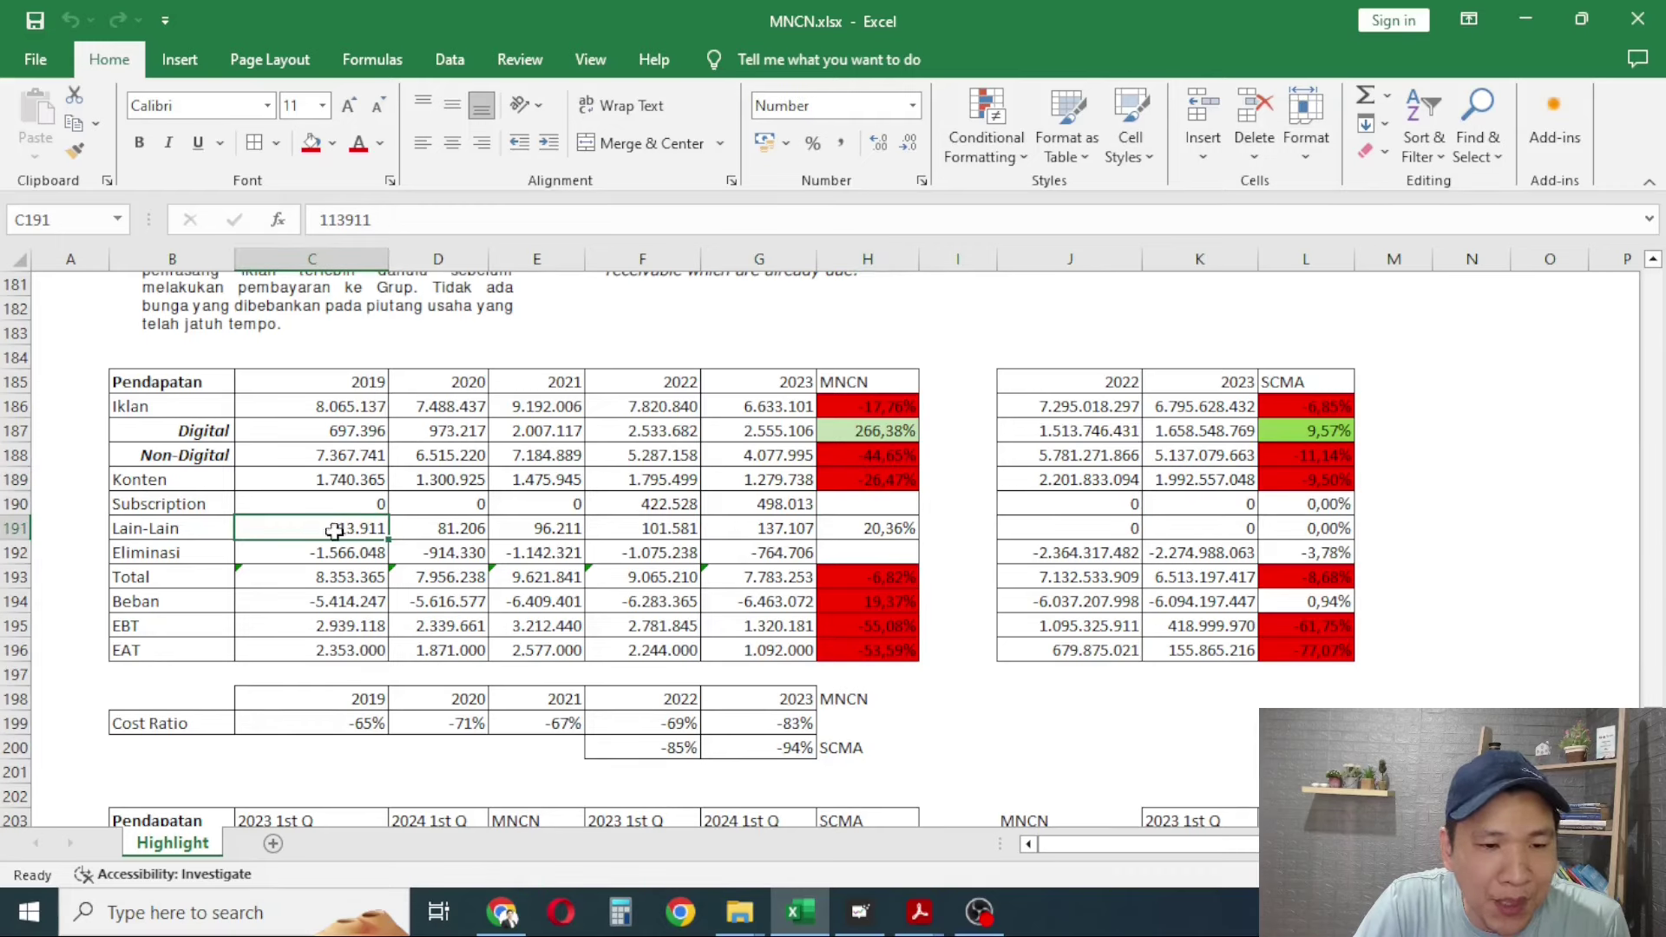
pyautogui.click(938, 528)
pyautogui.click(748, 529)
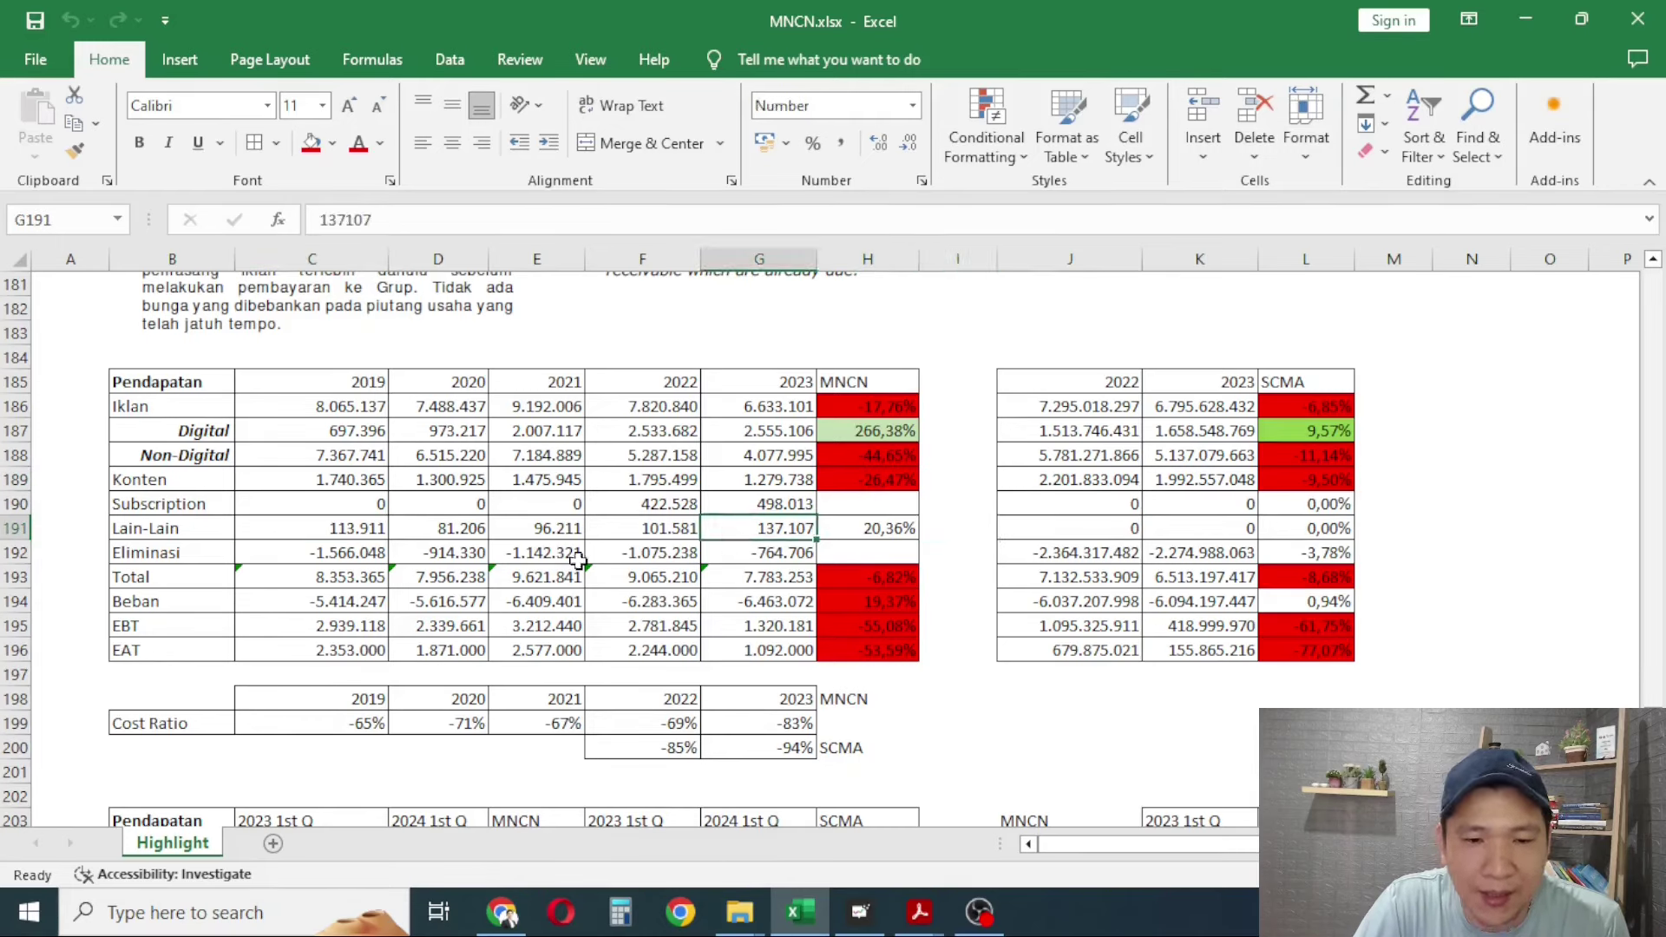
pyautogui.click(359, 520)
pyautogui.click(737, 527)
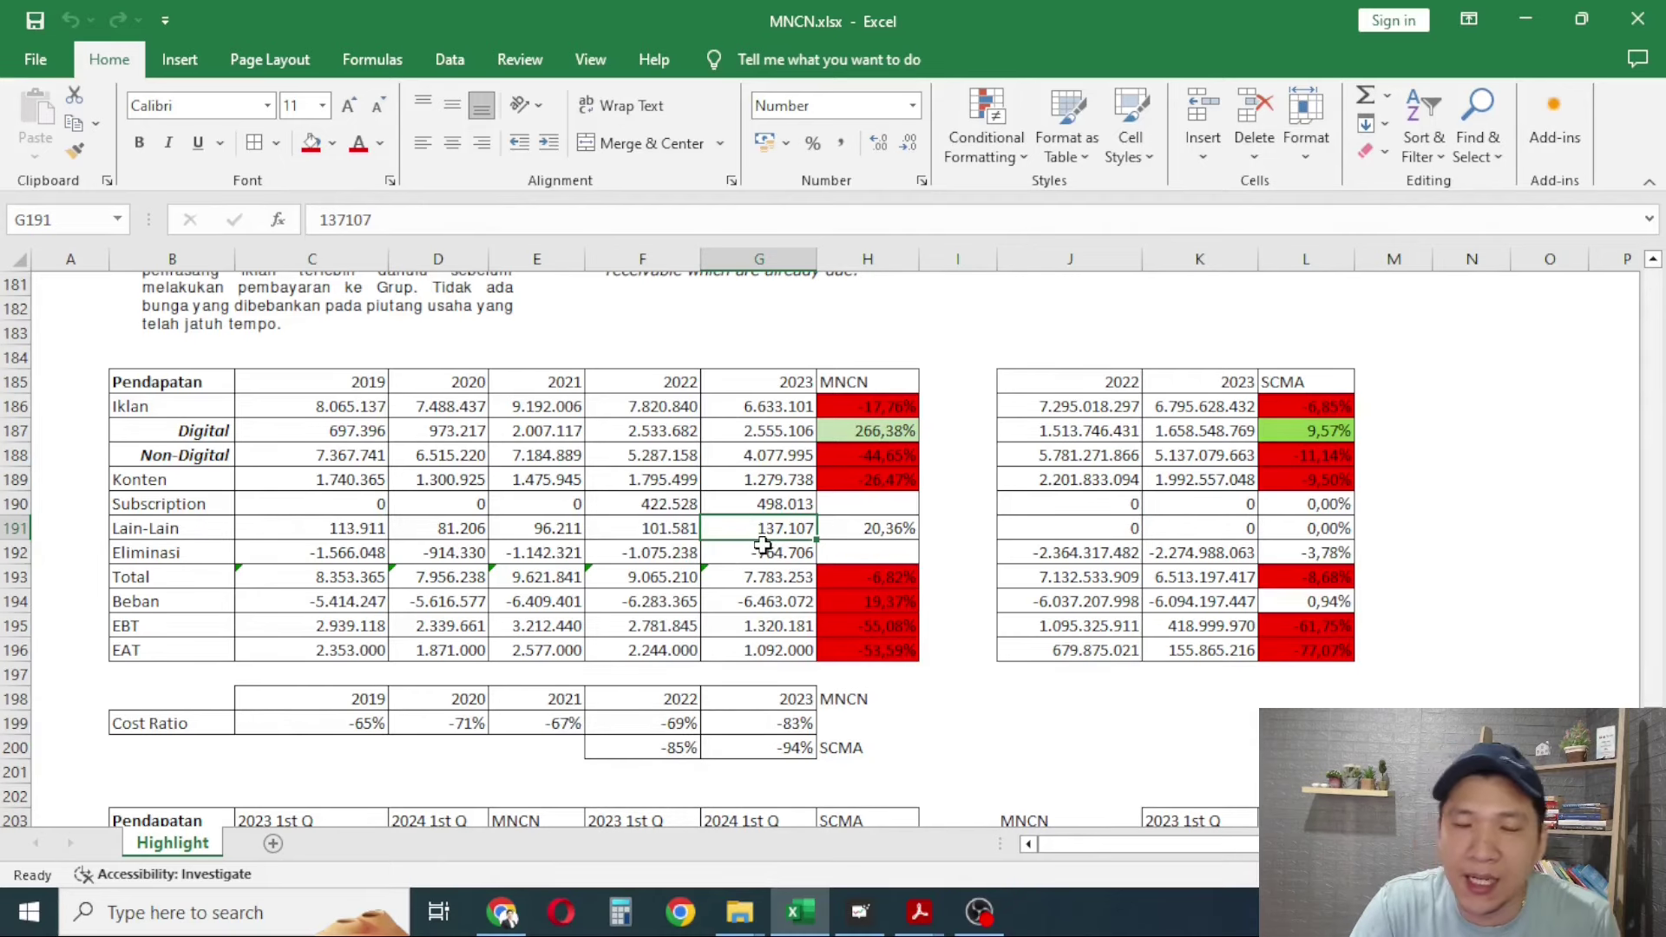
pyautogui.click(844, 521)
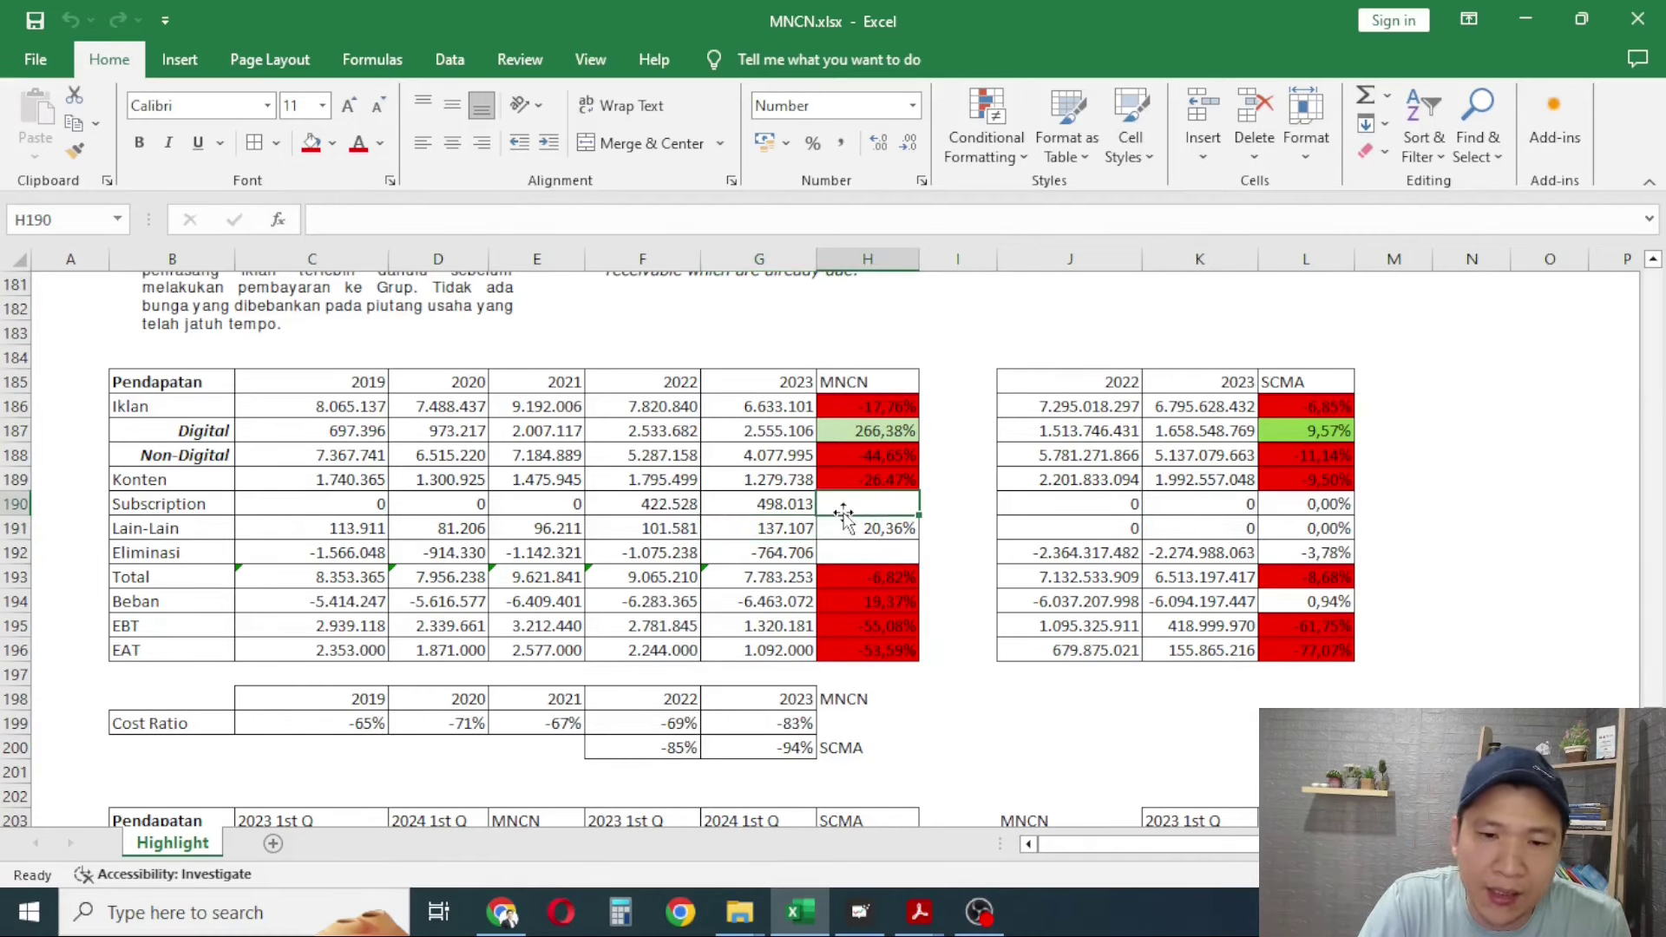
pyautogui.click(778, 525)
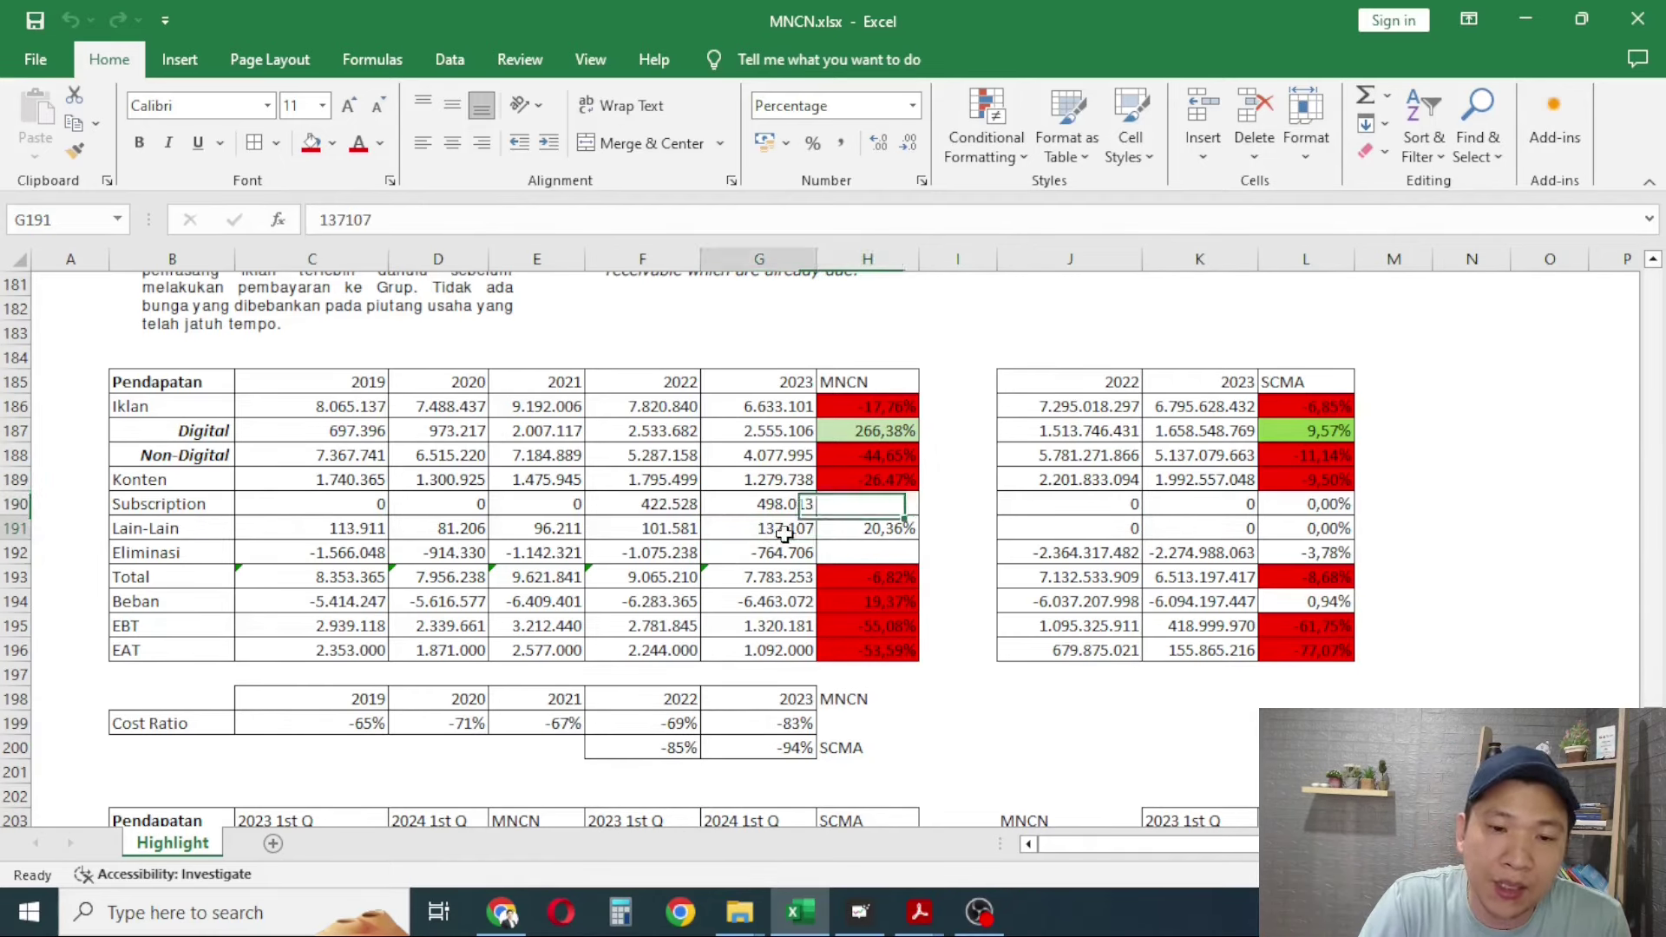
pyautogui.click(885, 523)
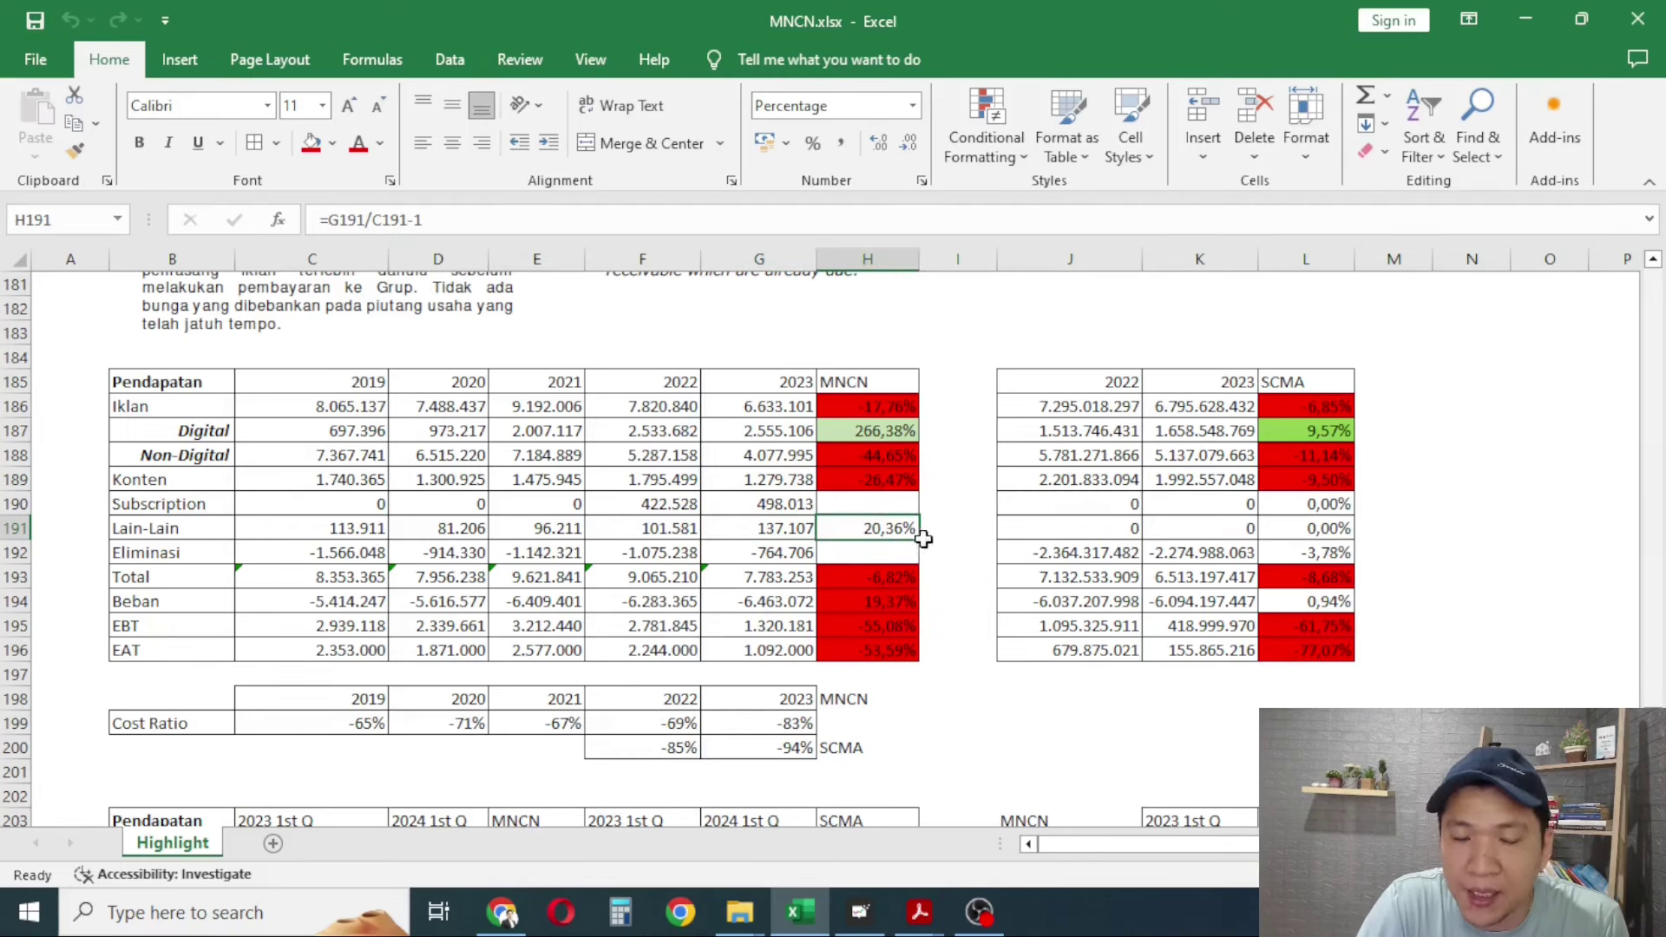
# Review MNCN's Total revenue in row 193 for each year from 2019 to 2023
pyautogui.click(771, 577)
pyautogui.click(318, 549)
pyautogui.click(304, 575)
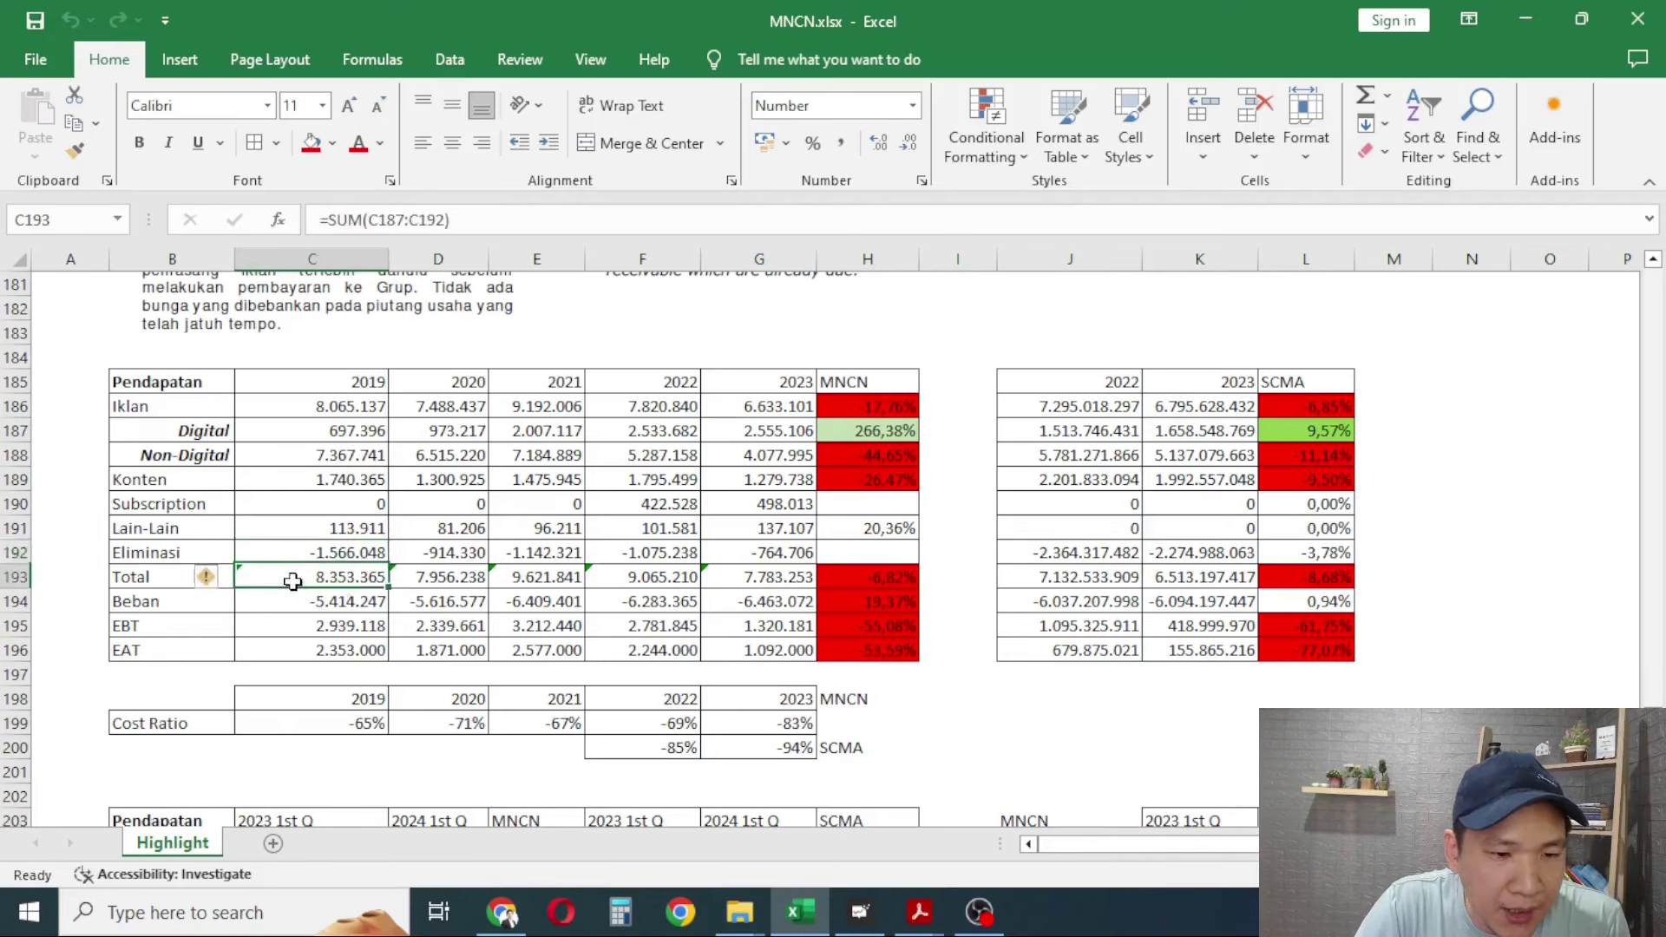
pyautogui.hotkey('shift', 'Right')
pyautogui.hotkey('shift', 'Right')
pyautogui.hotkey('shift', 'Right')
pyautogui.click(303, 575)
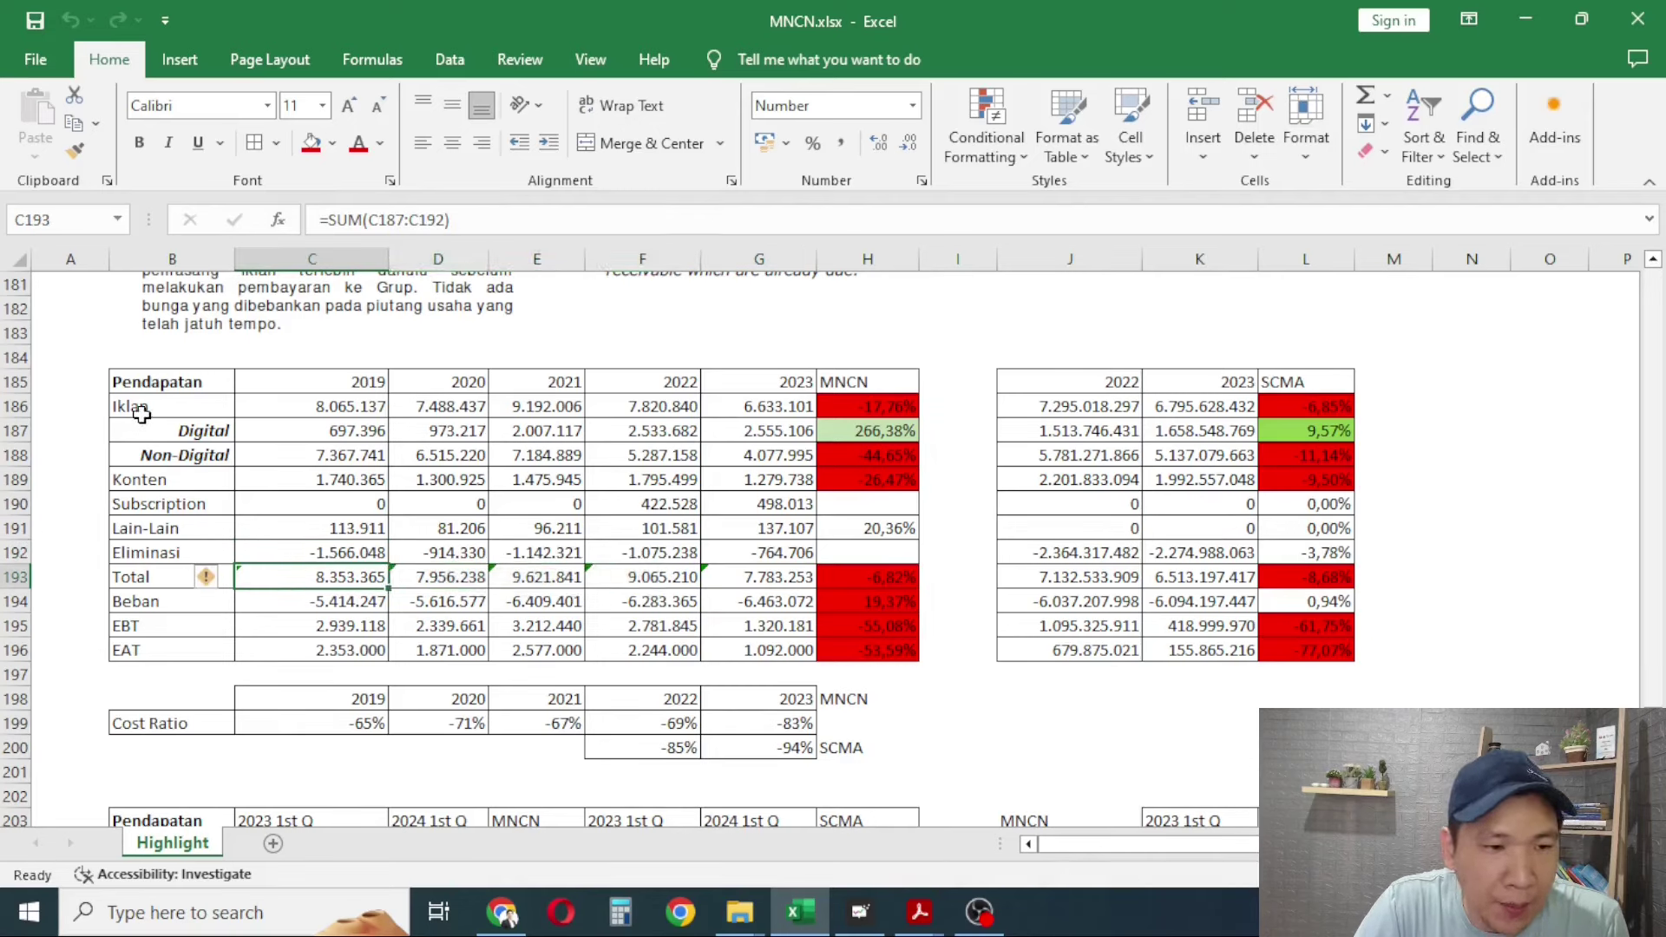
pyautogui.click(438, 577)
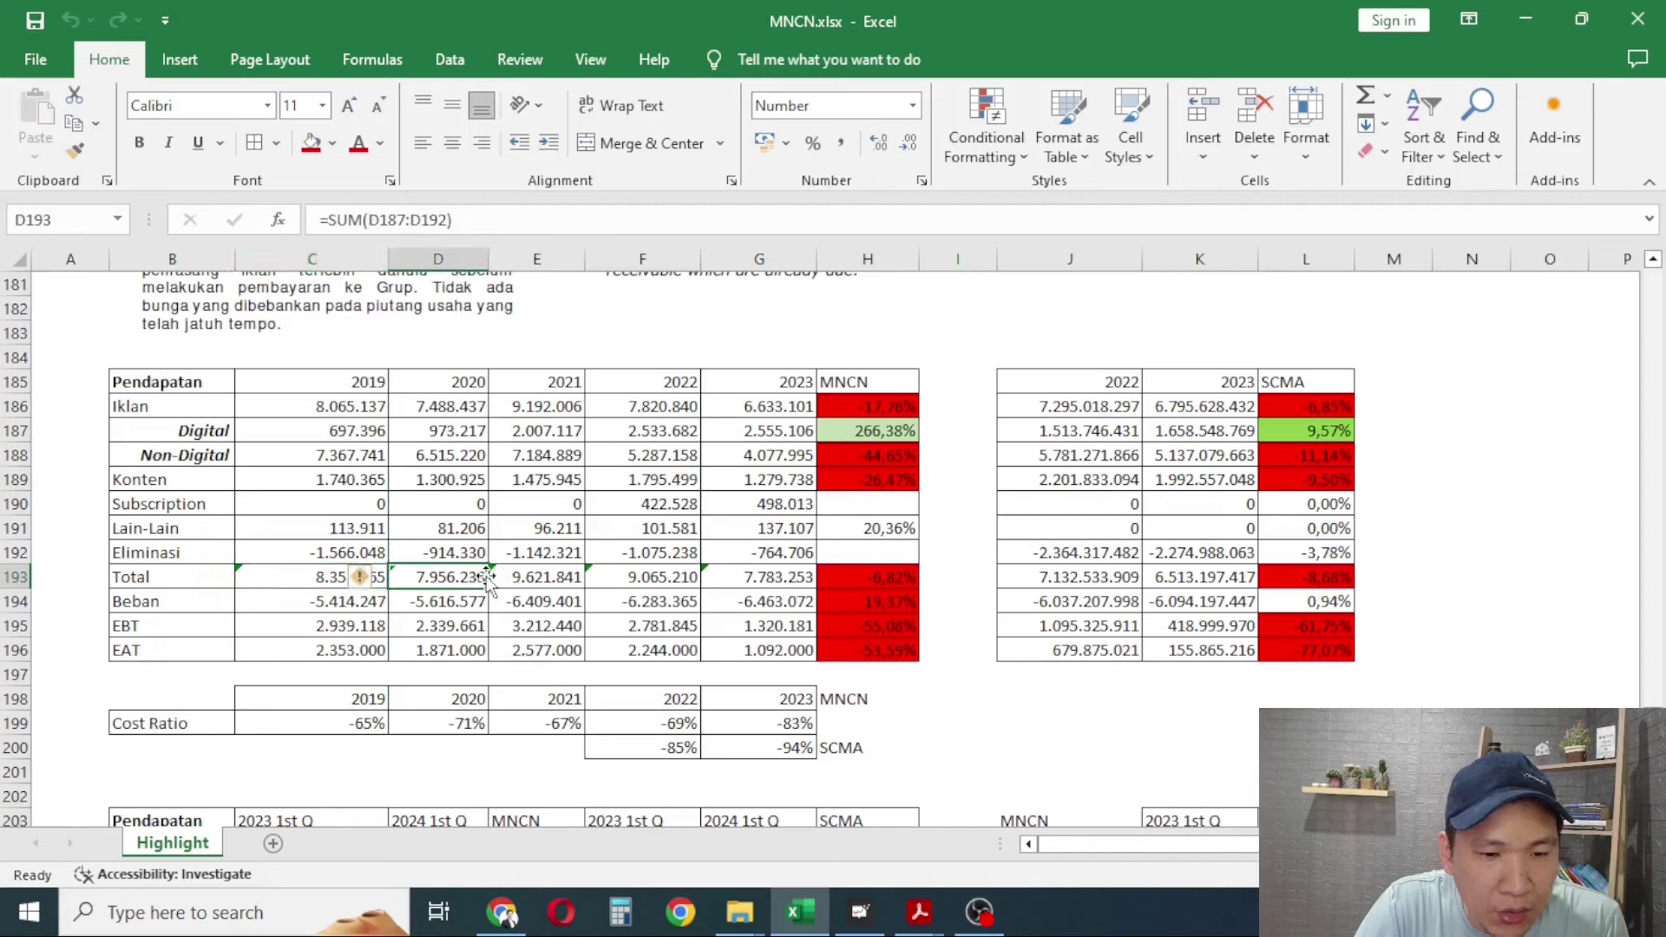
pyautogui.click(533, 578)
pyautogui.click(674, 584)
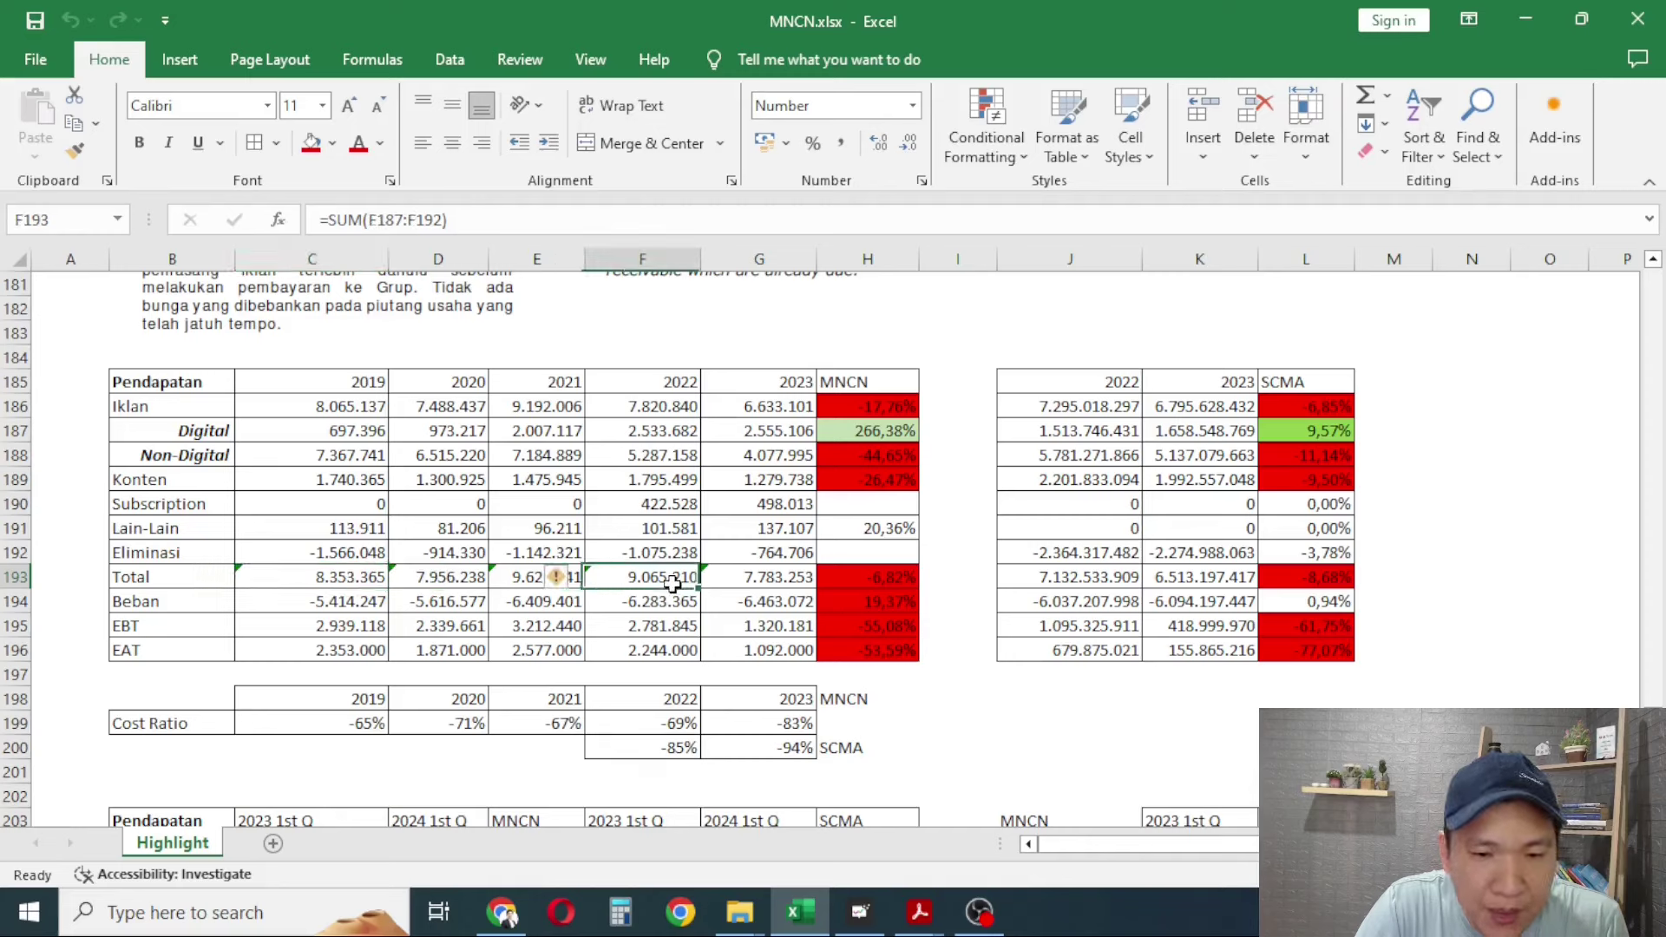
pyautogui.click(768, 579)
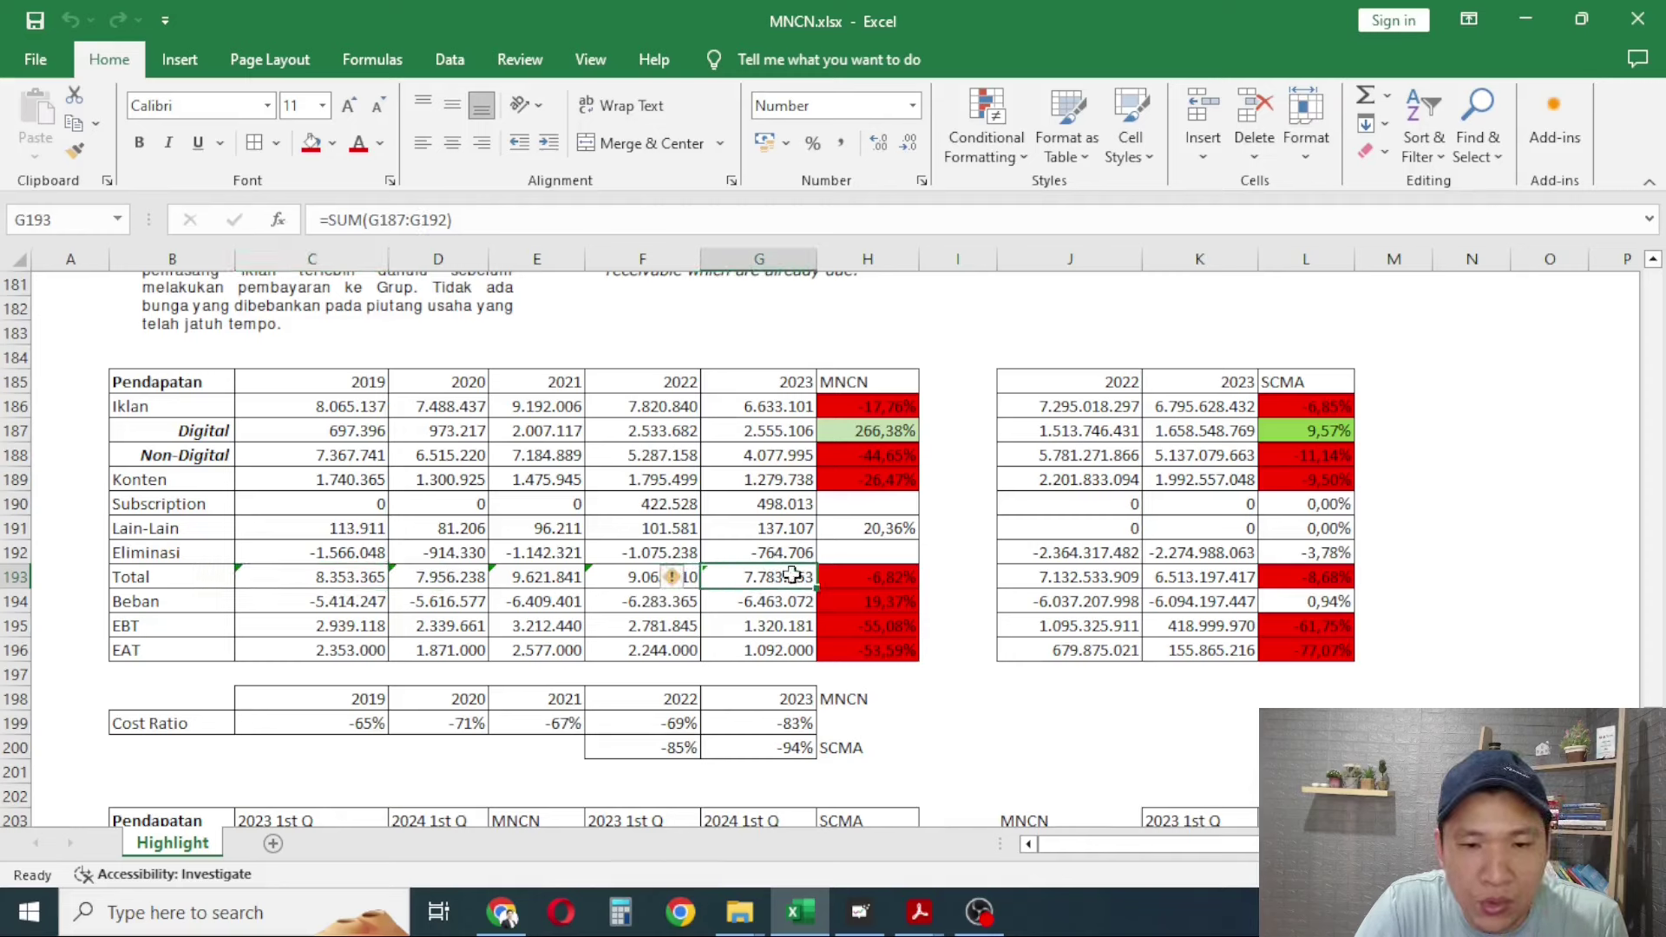
# Compare the 2023 Total revenue with 2020 and 2019, and check the percentage change in H193
pyautogui.click(460, 590)
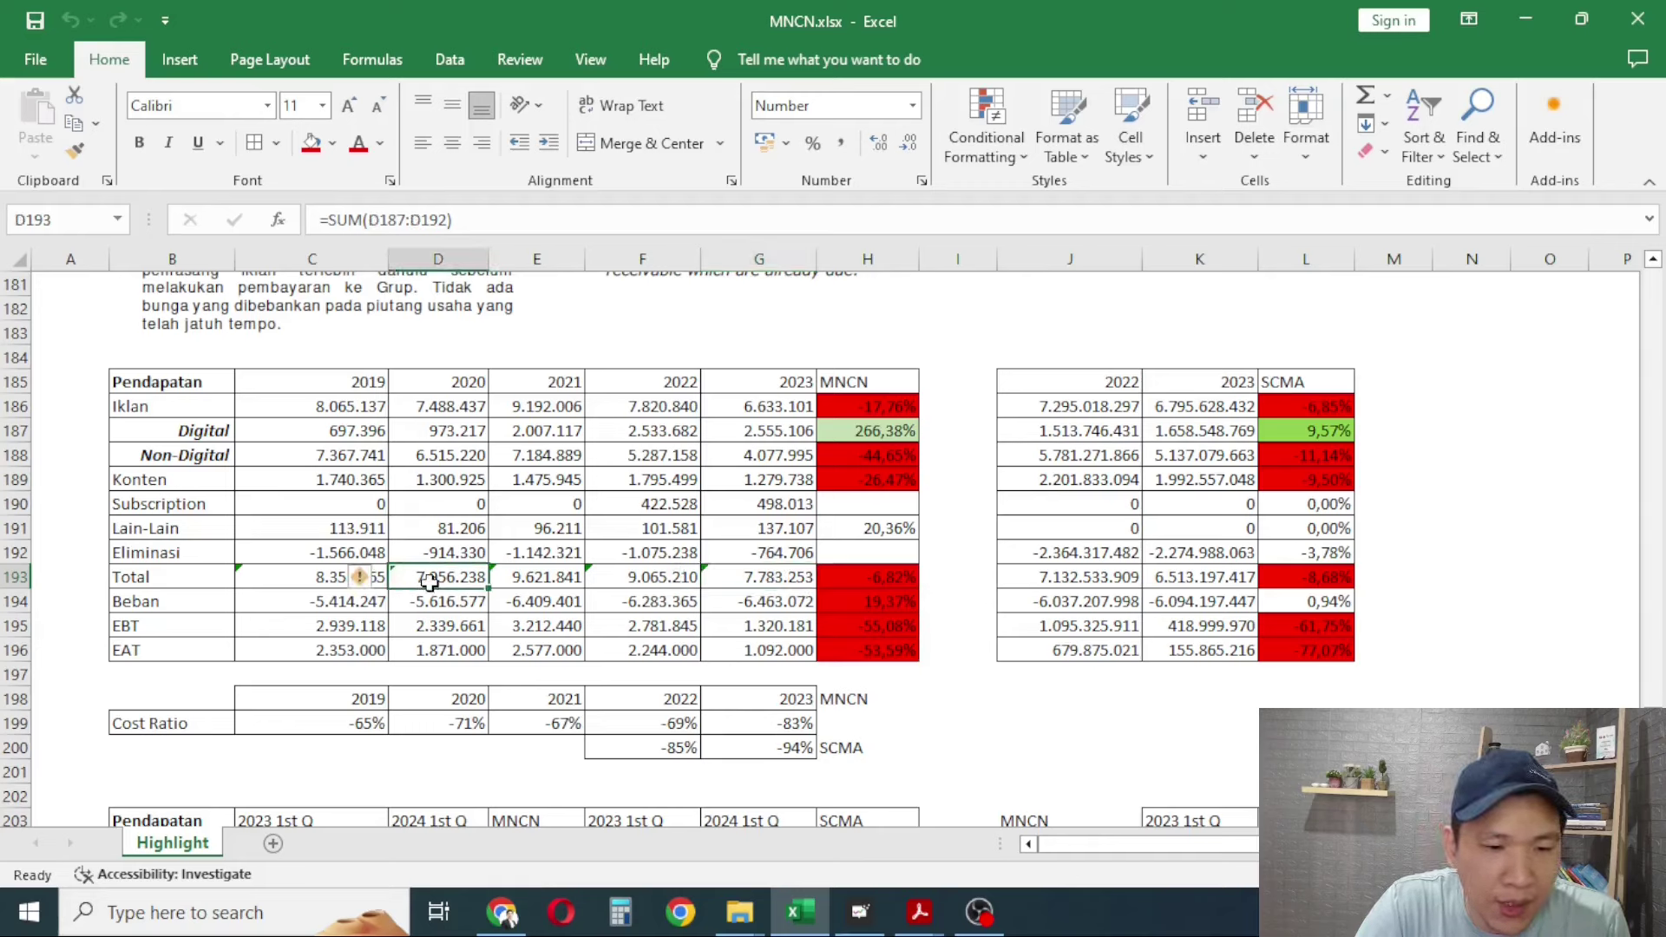
pyautogui.click(723, 574)
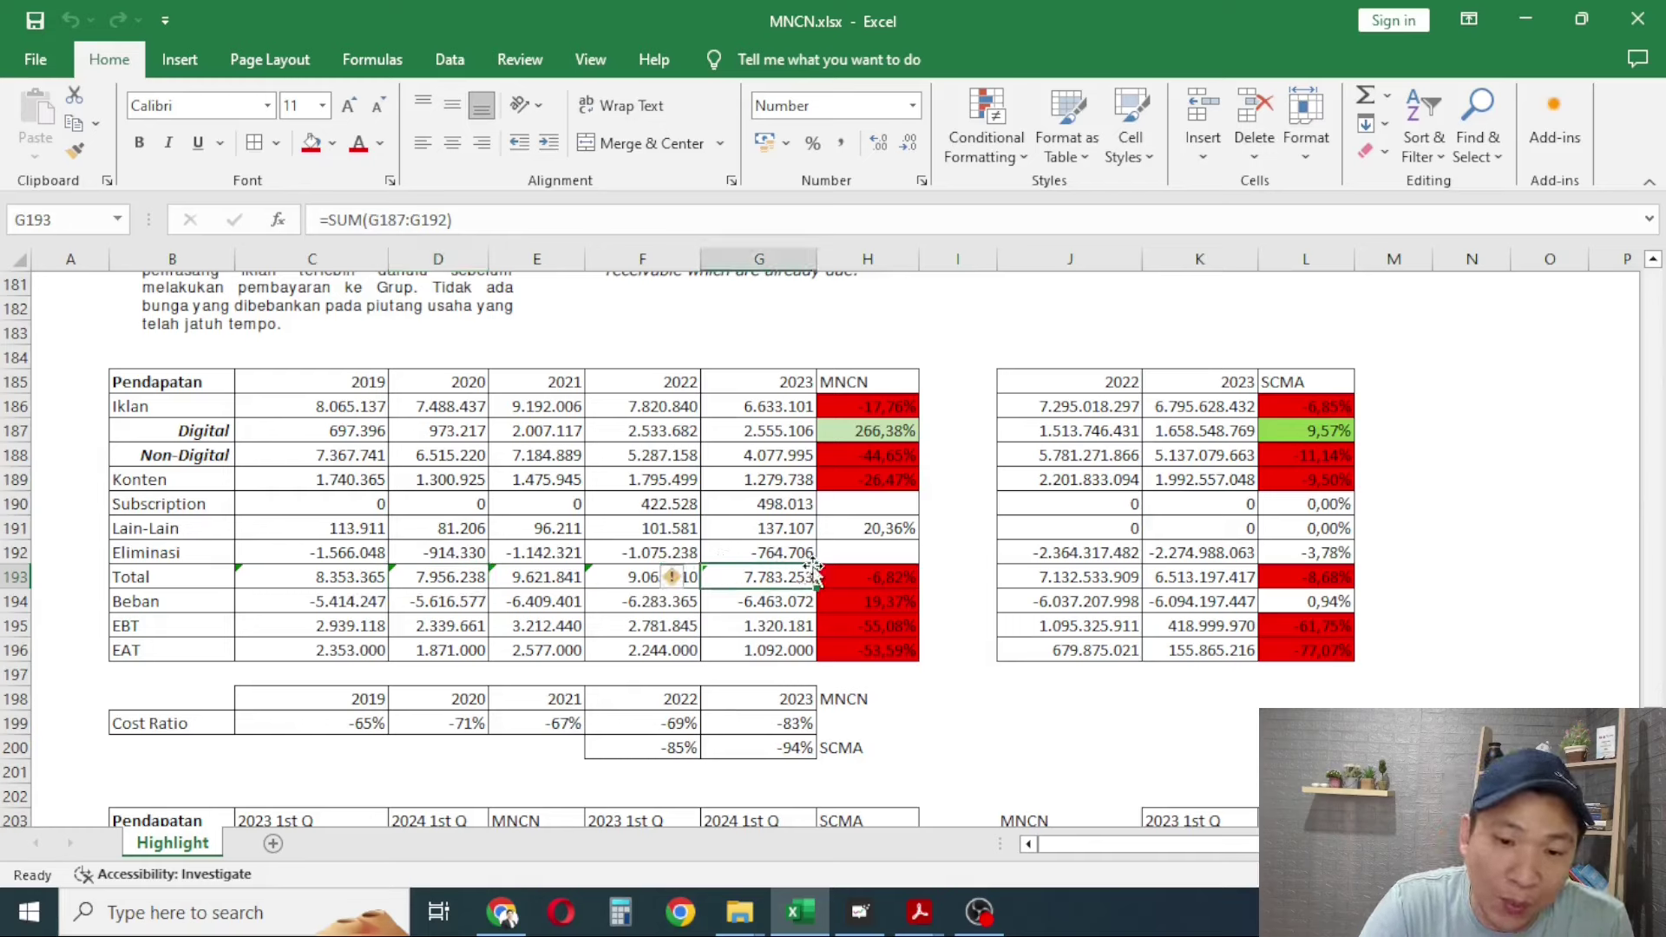
pyautogui.click(860, 575)
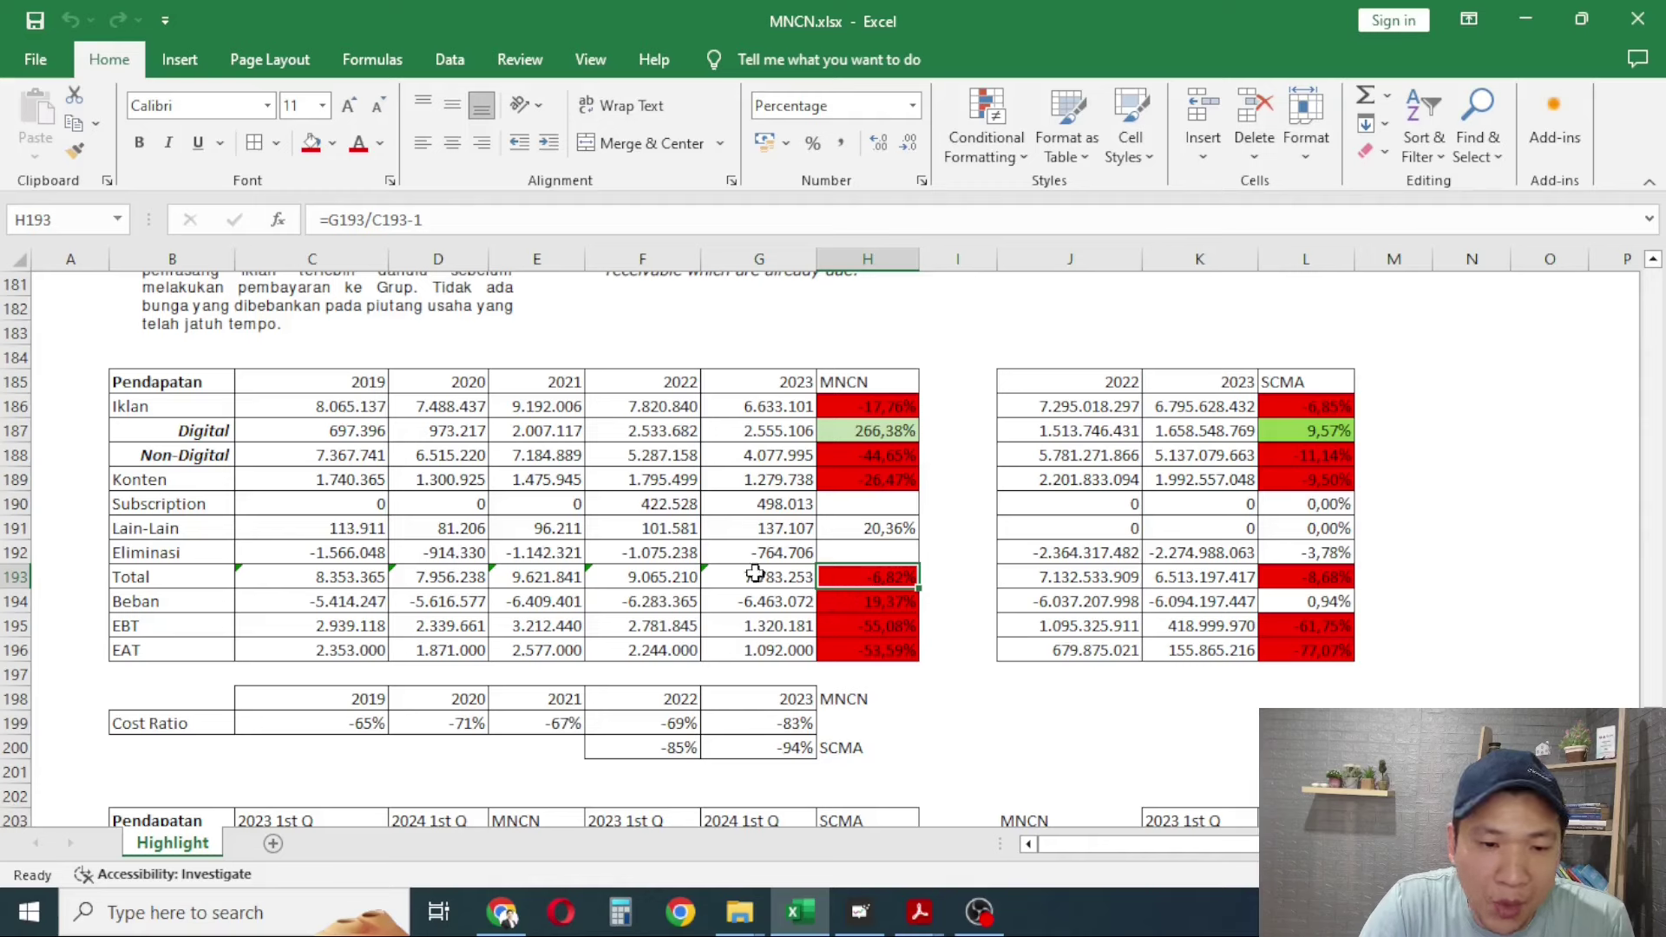
pyautogui.click(300, 580)
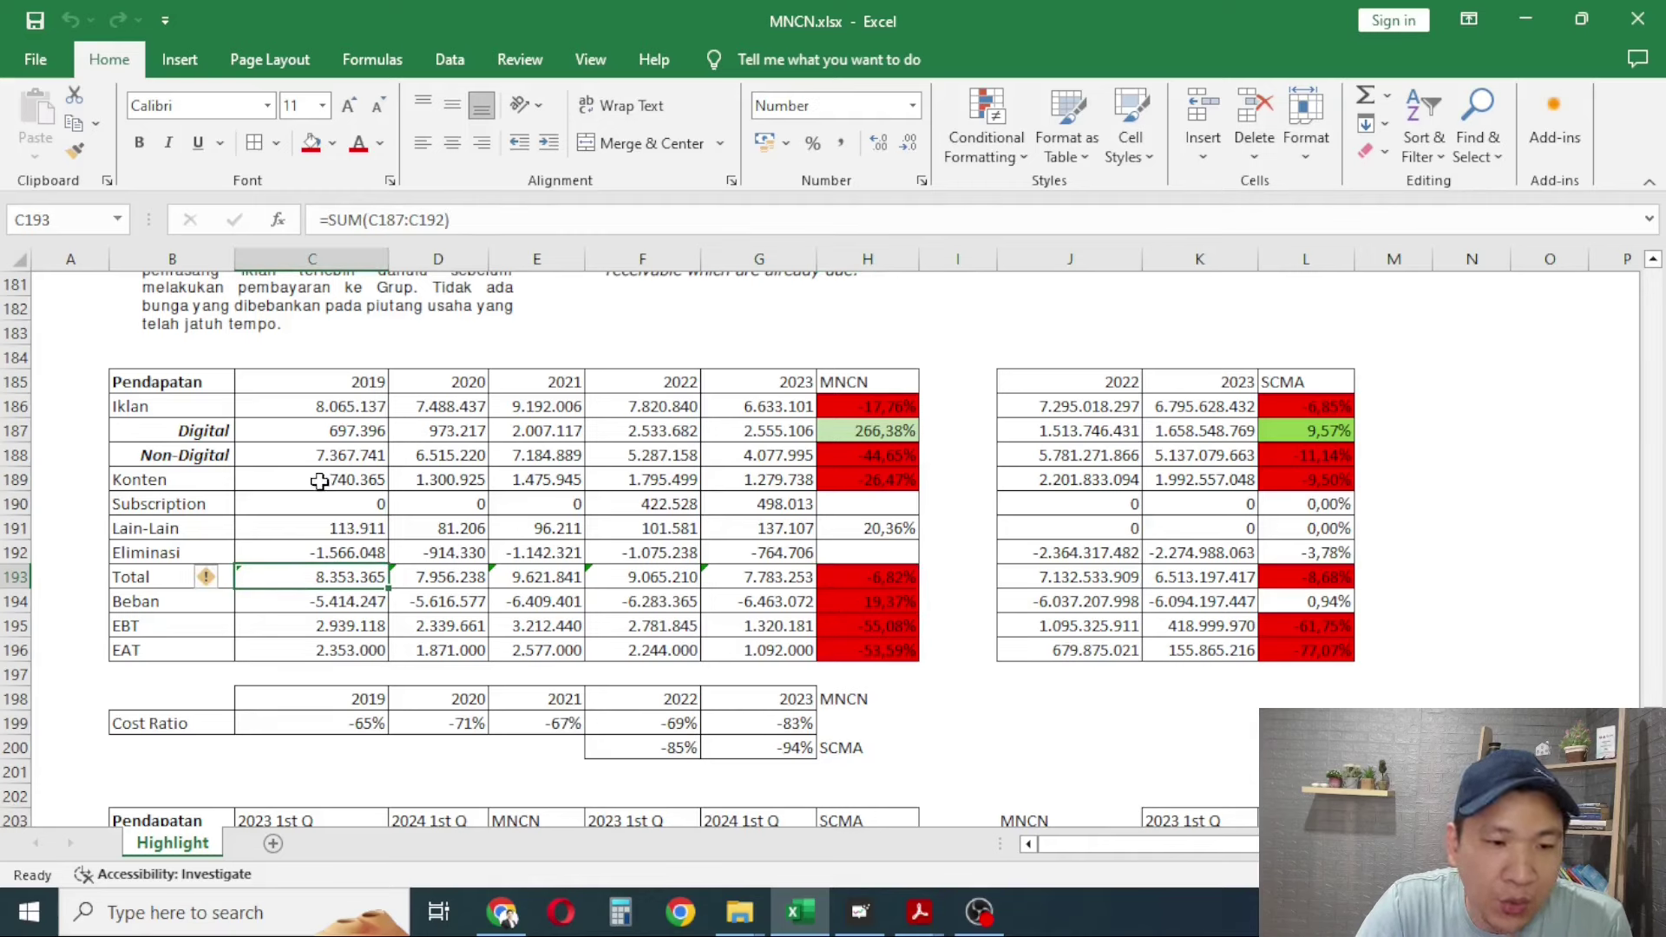
# Compare MNCN's Beban in 2019 and 2023 and inspect its percentage change in H194
pyautogui.click(817, 600)
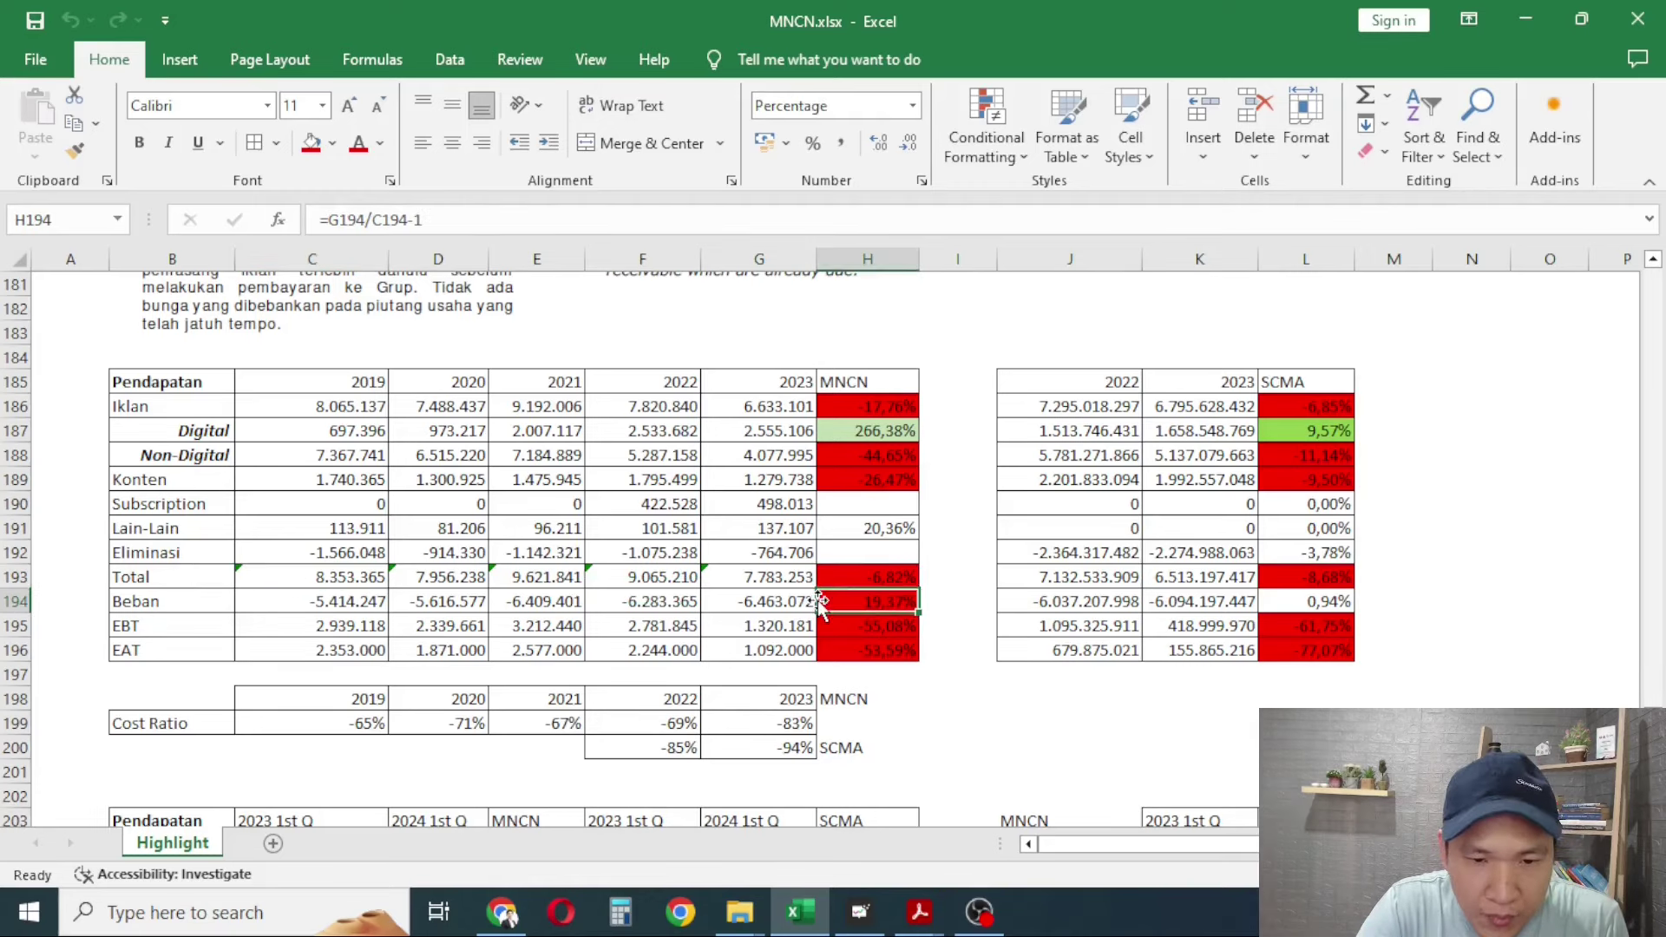
pyautogui.click(316, 610)
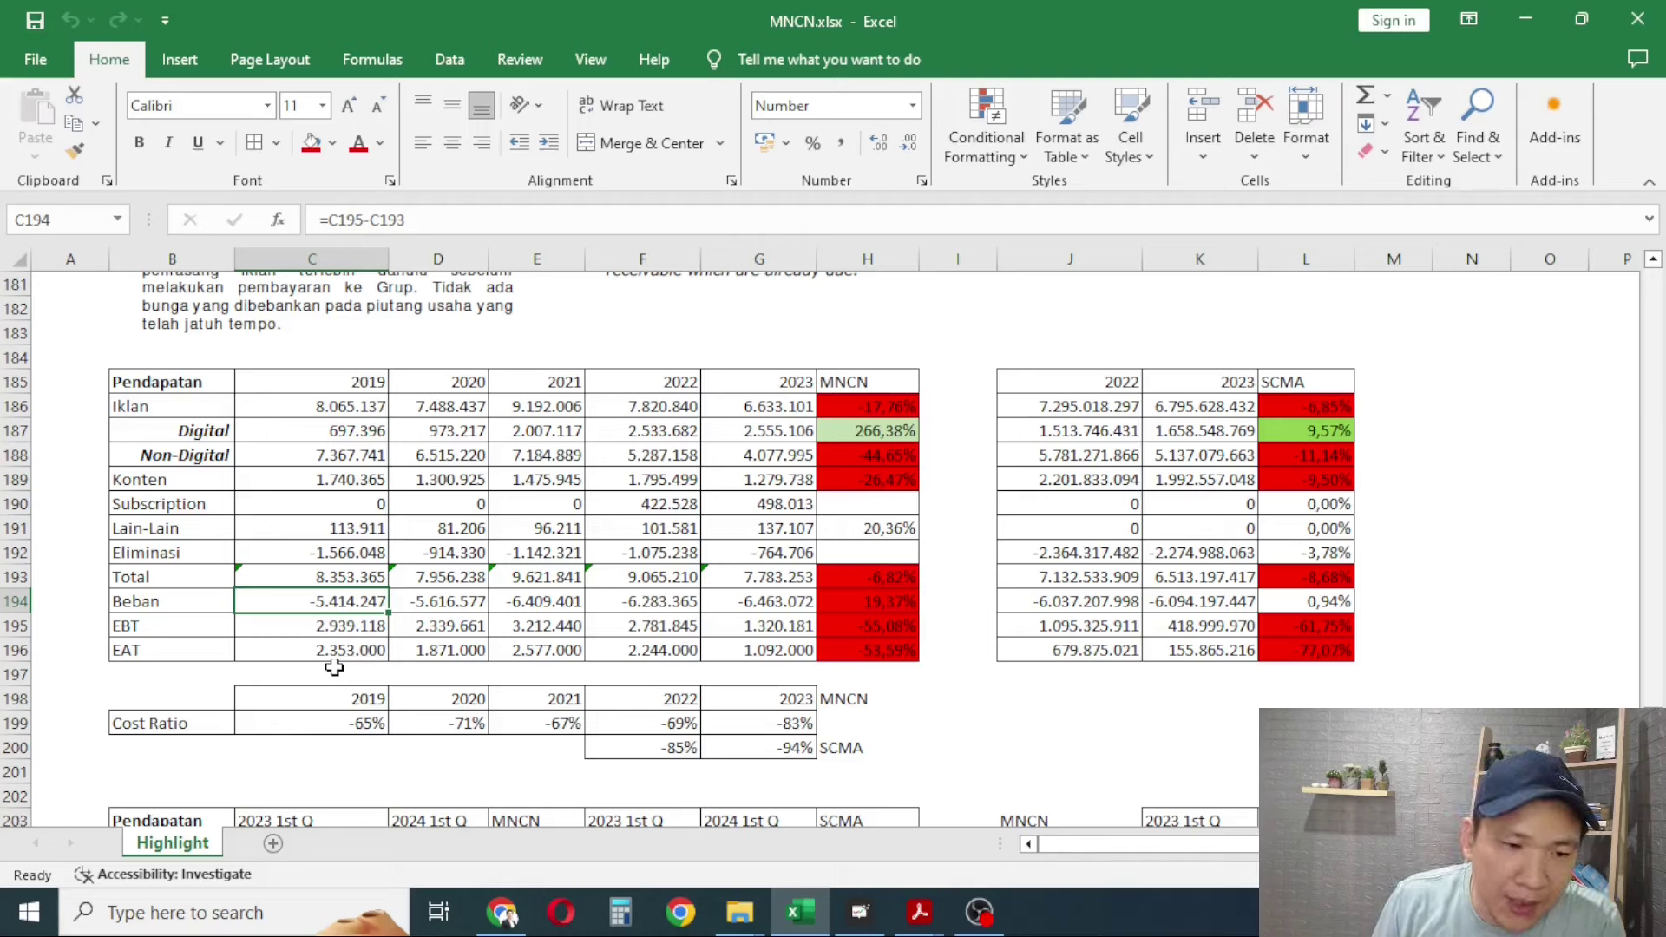
pyautogui.click(880, 609)
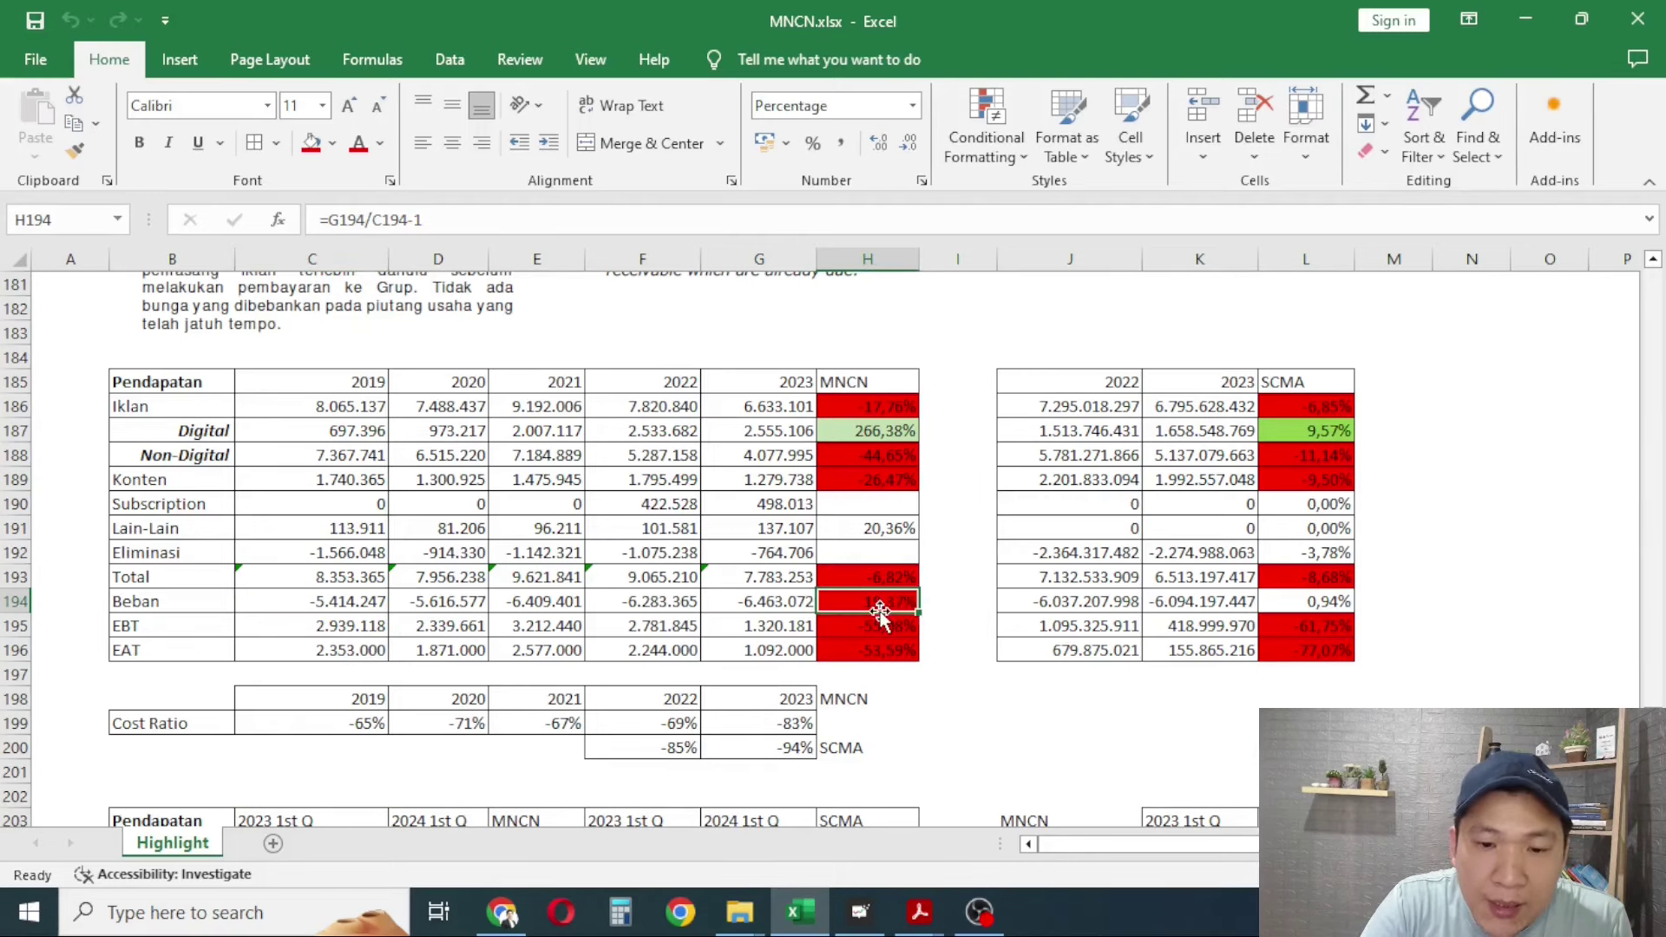
pyautogui.click(340, 602)
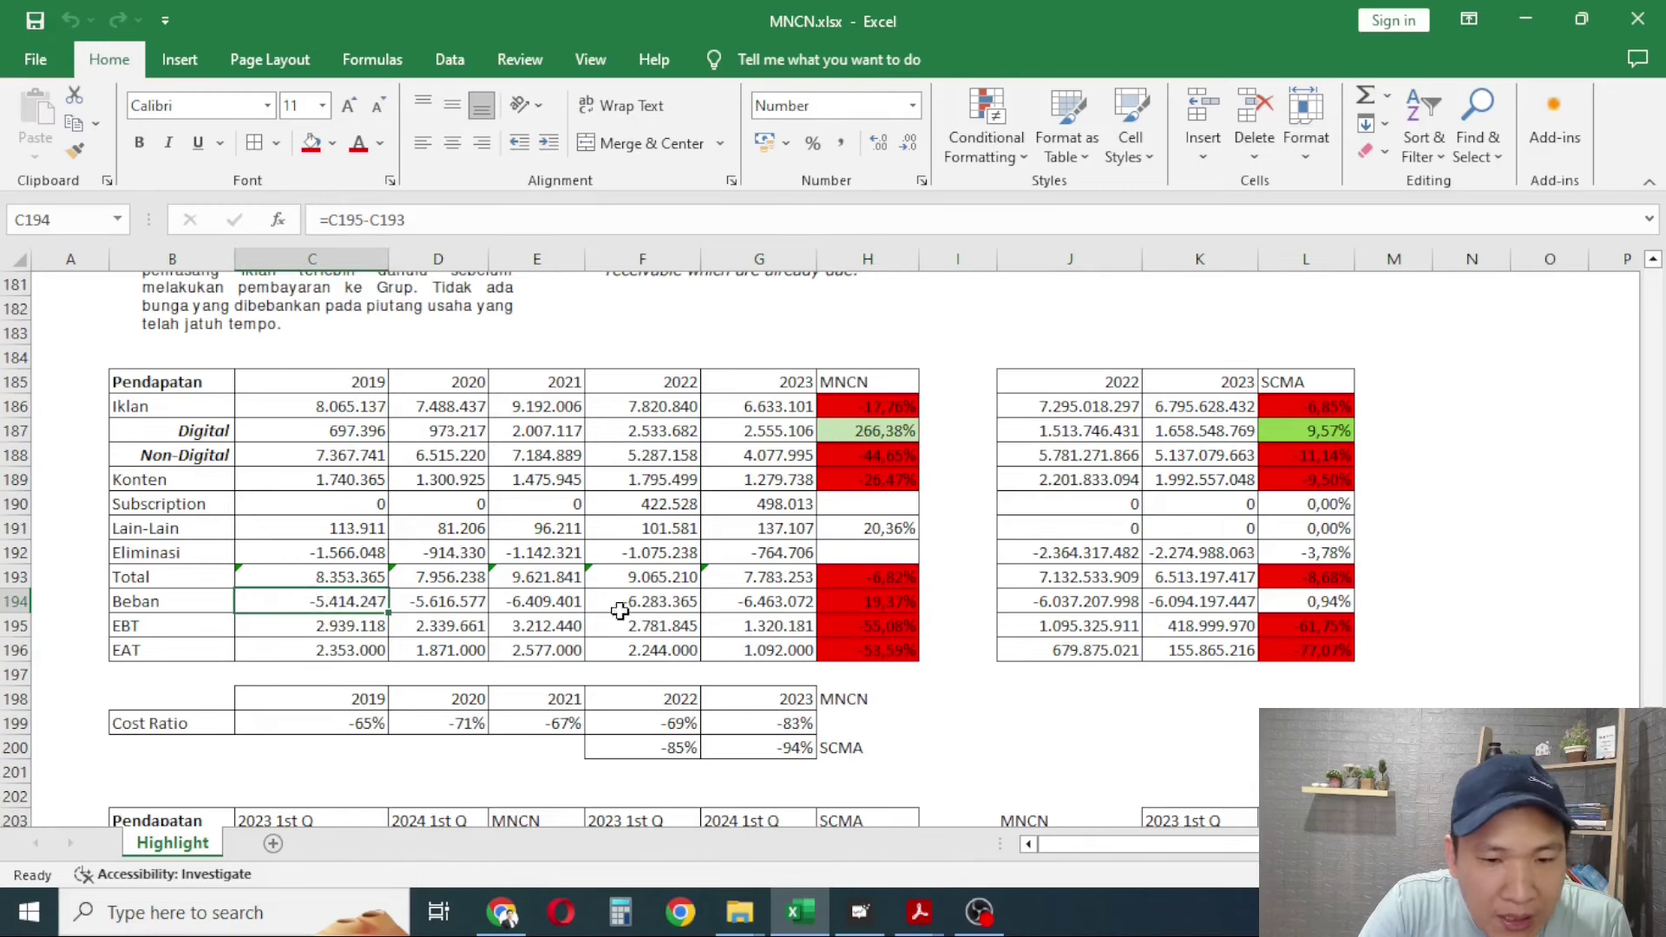
pyautogui.click(749, 608)
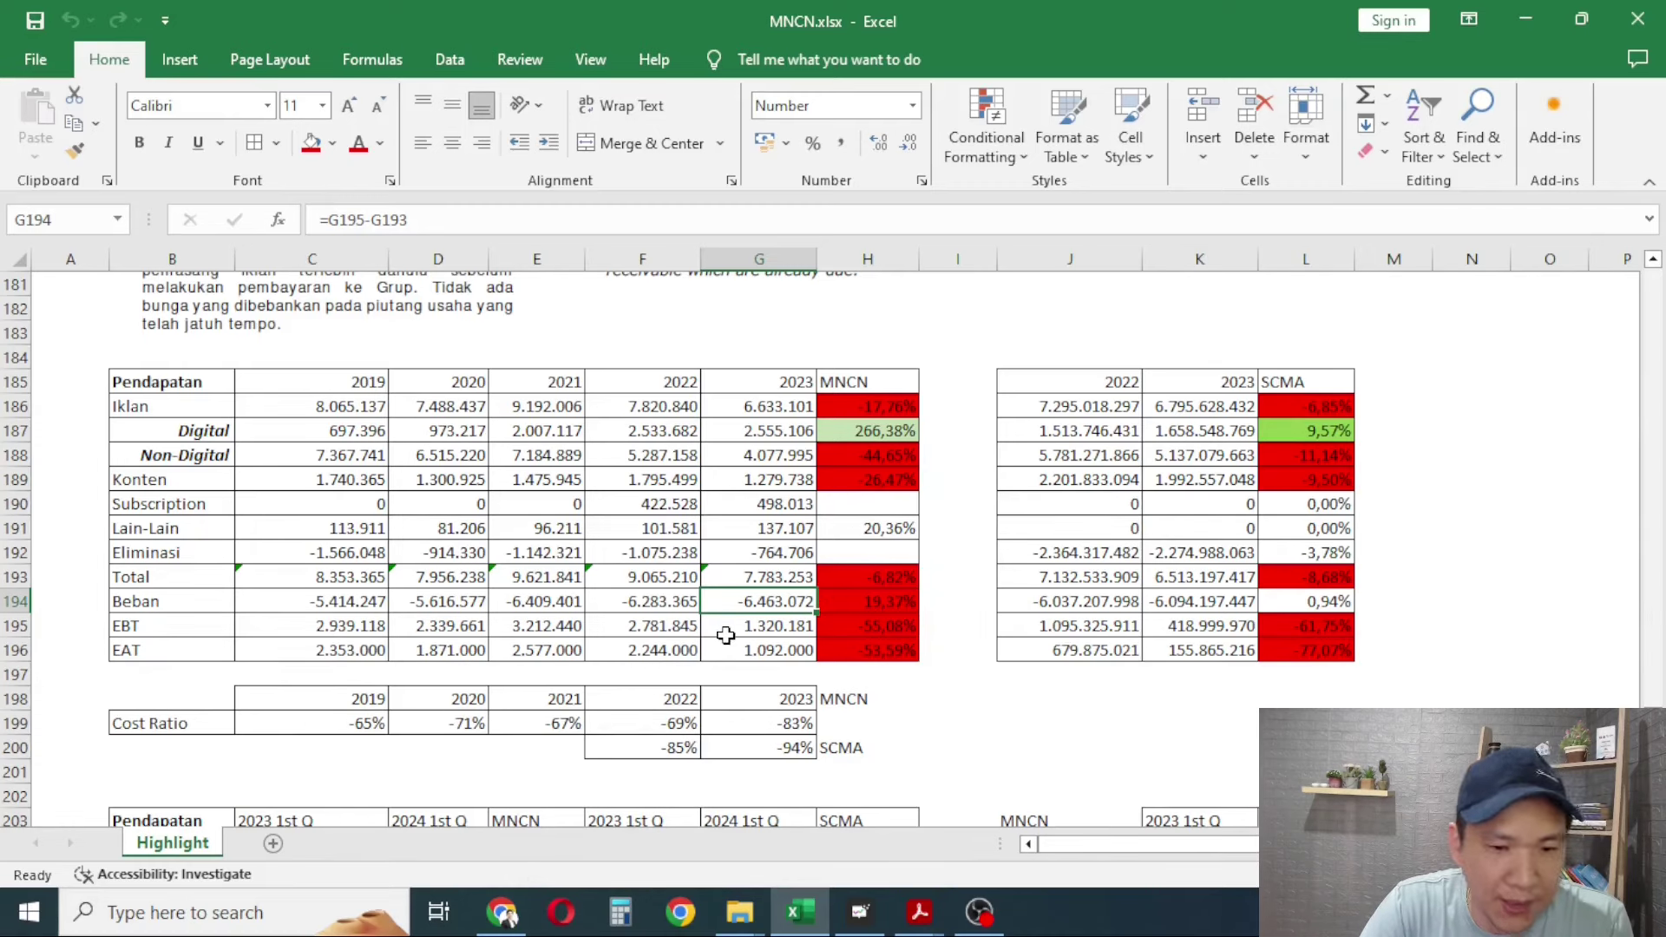
# Compare MNCN's EBT in 2019 and 2023 and inspect its percentage change in H195
pyautogui.click(773, 625)
pyautogui.click(126, 632)
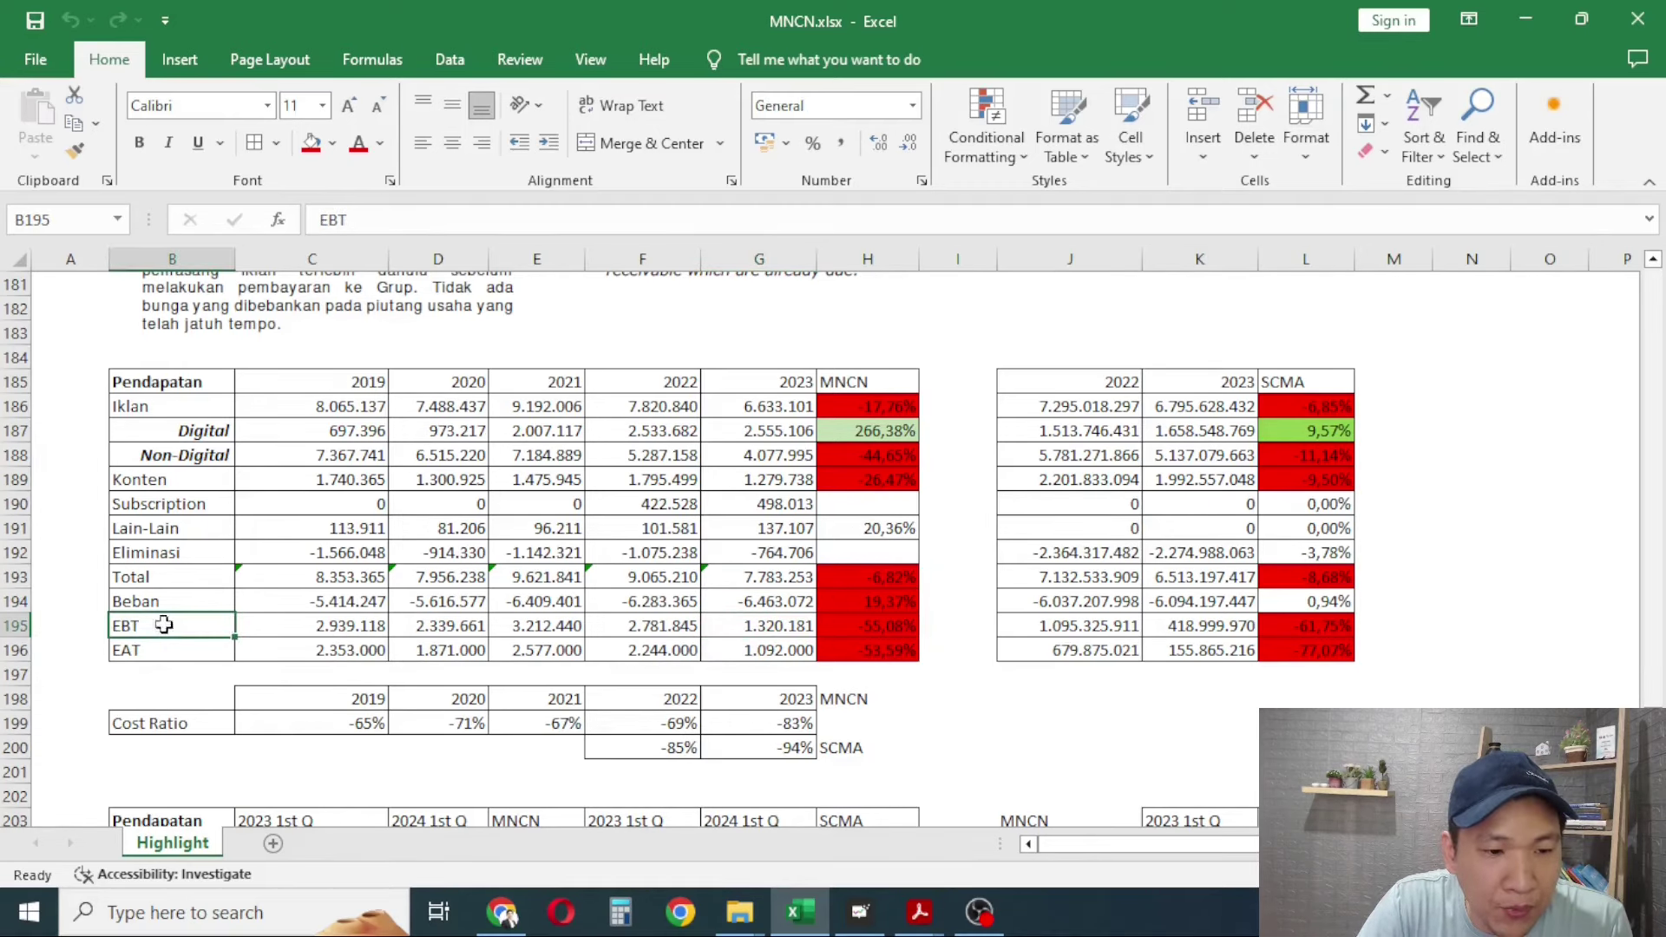
pyautogui.click(295, 626)
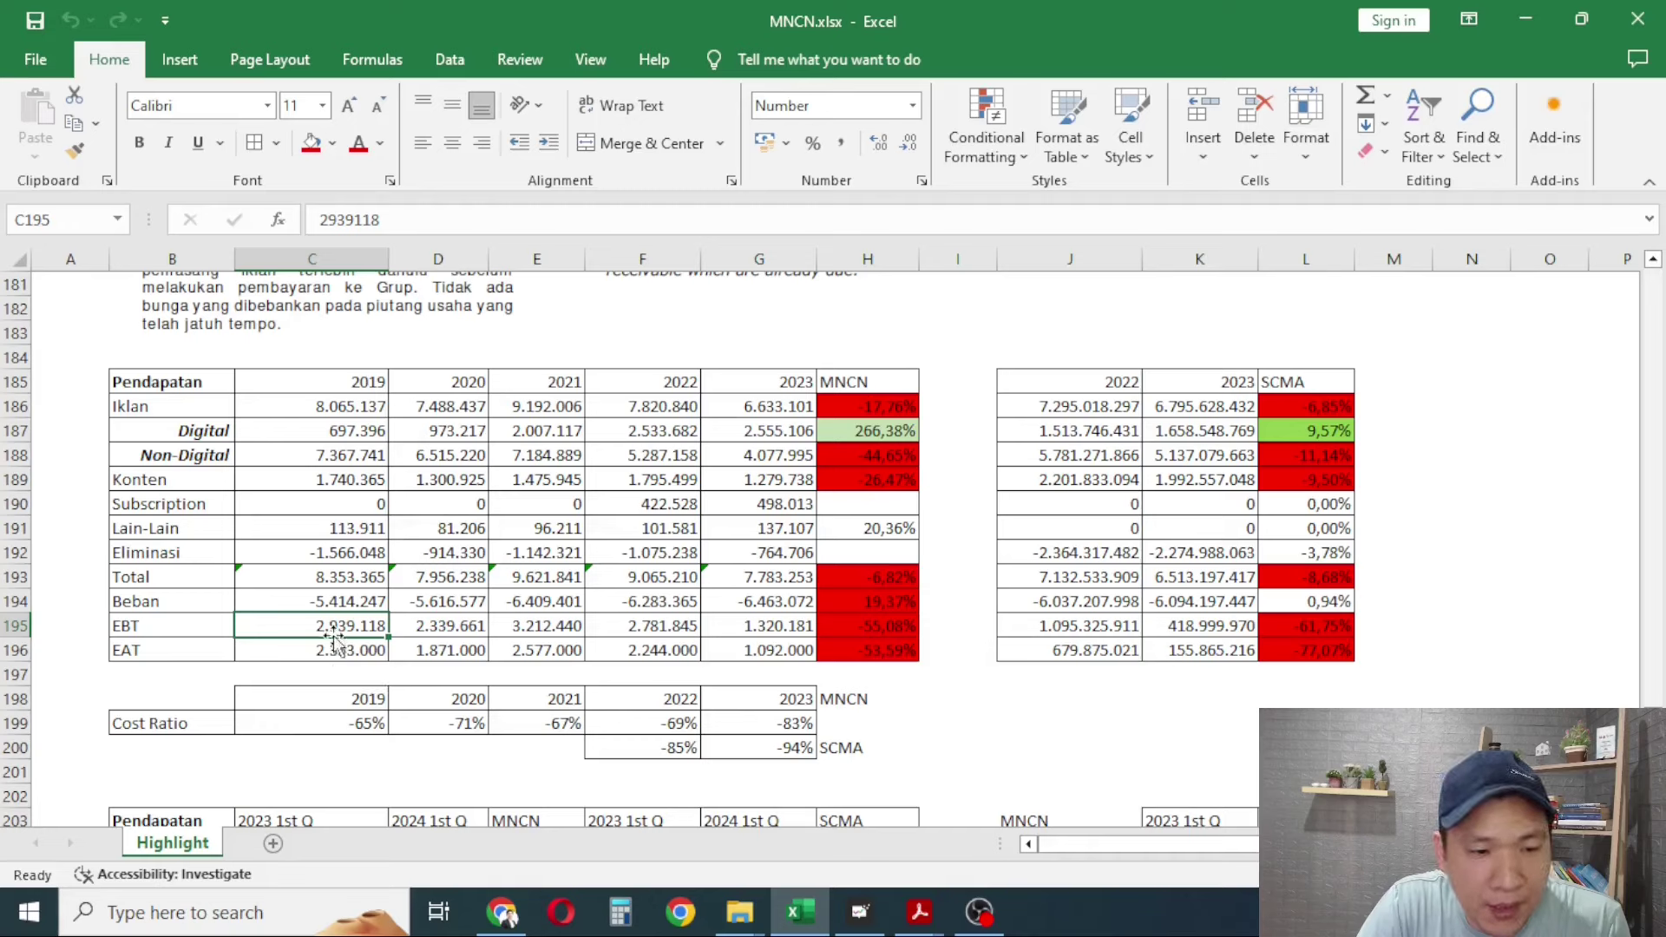
pyautogui.click(769, 627)
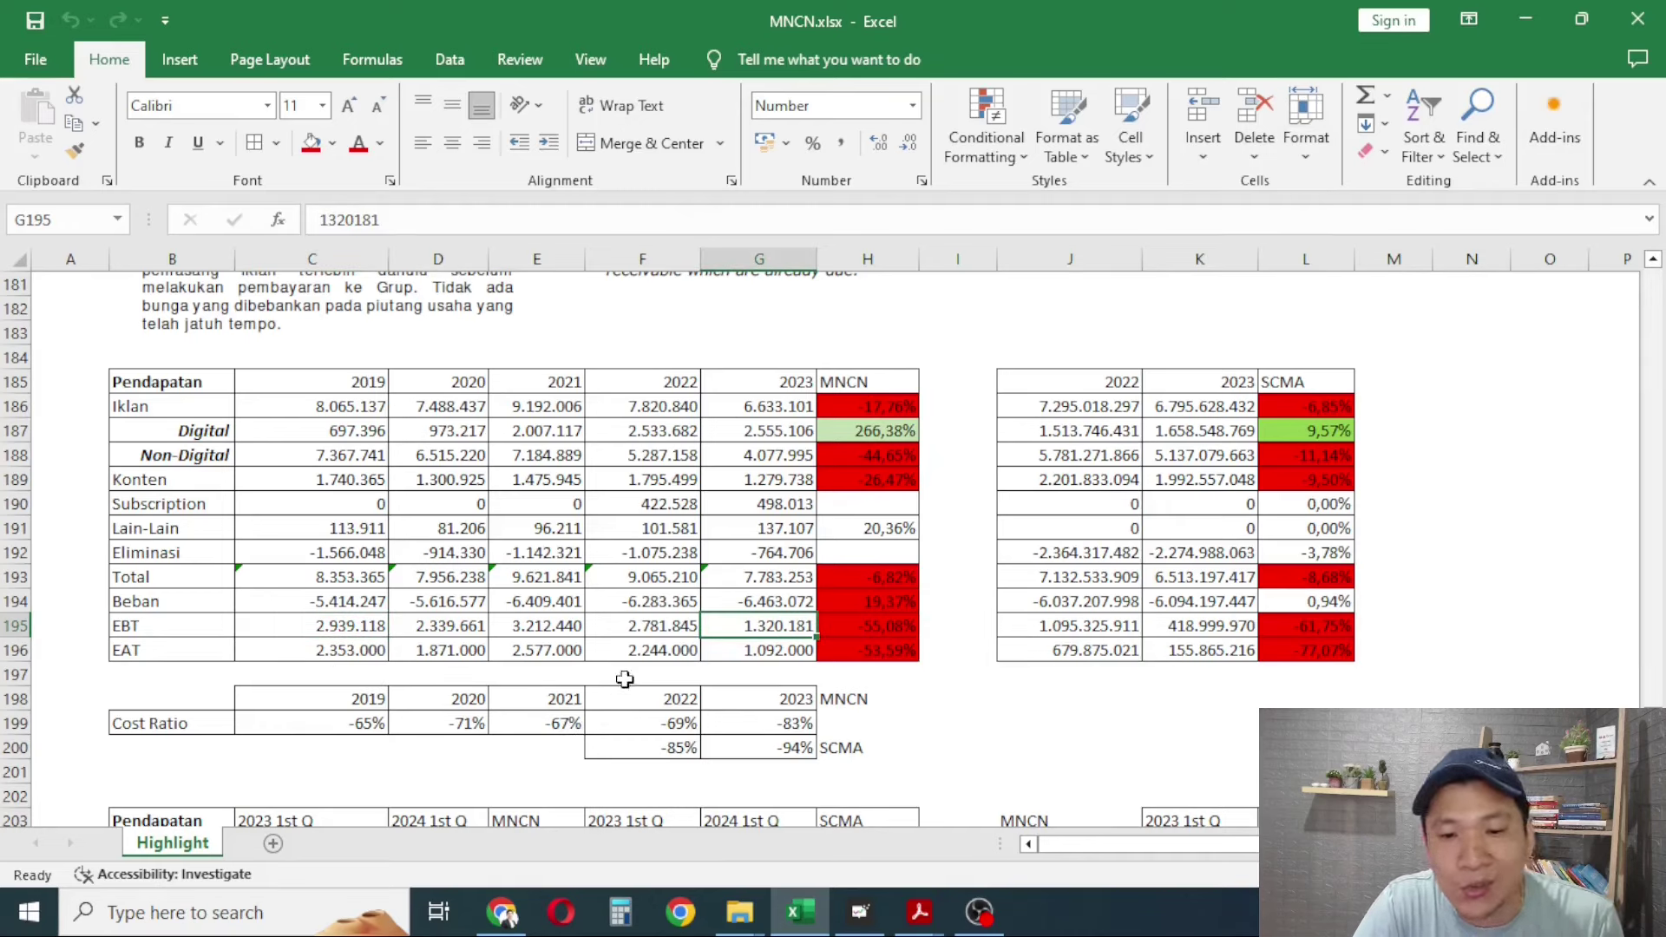
pyautogui.click(846, 627)
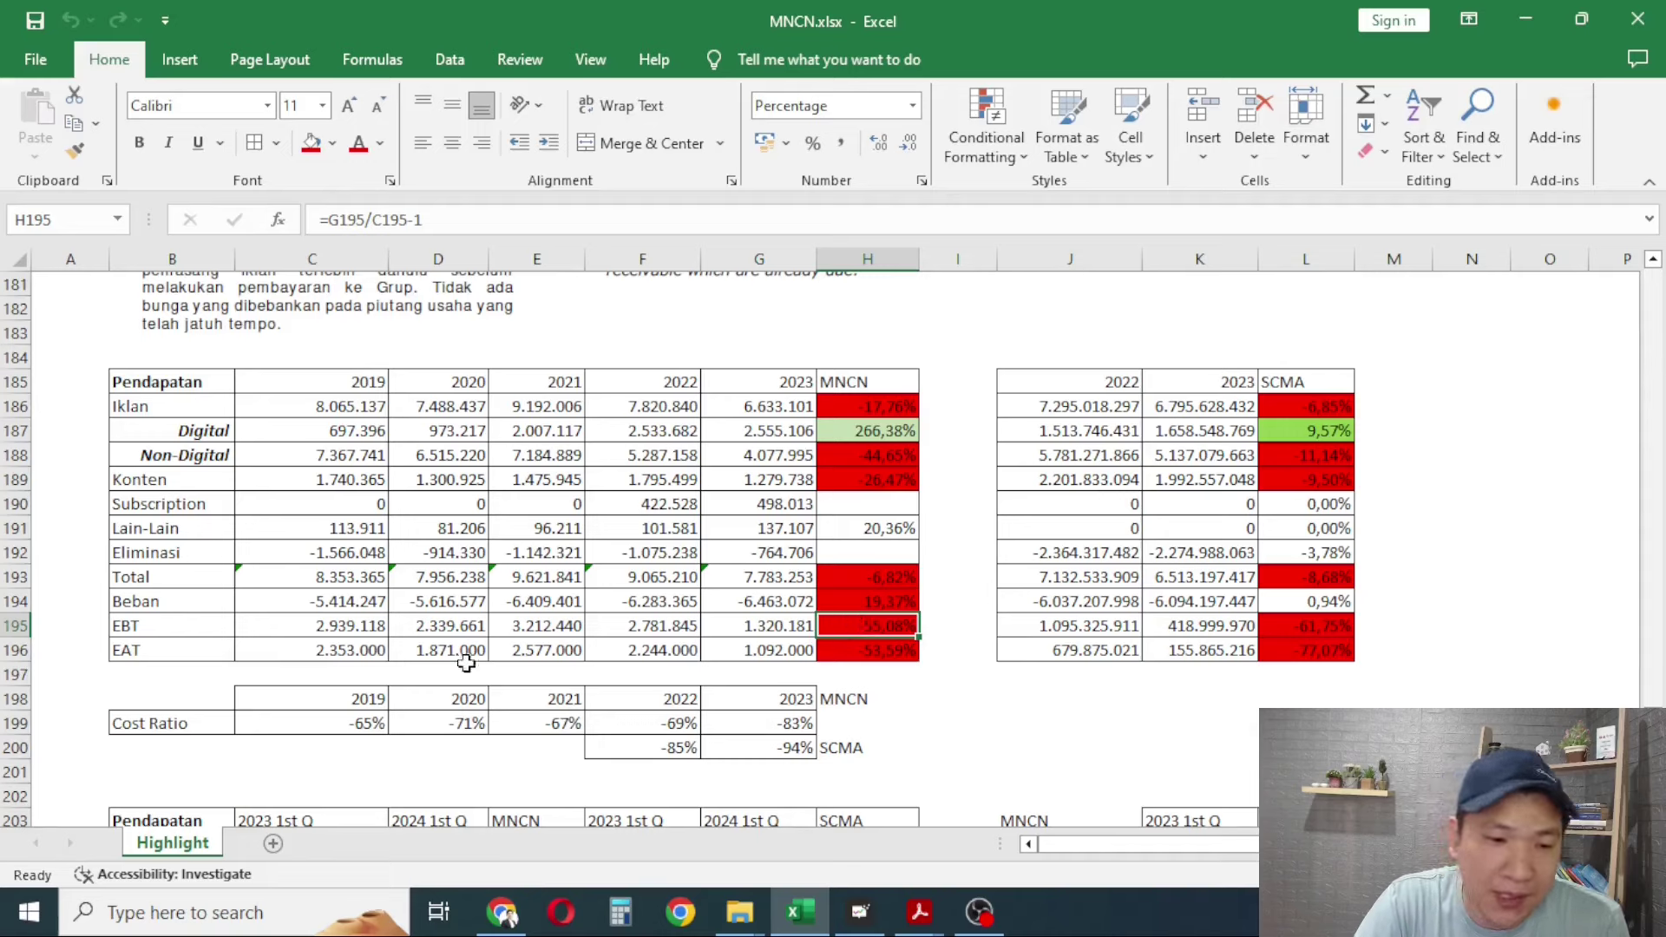
# Compare MNCN's EAT in 2019 and 2023 and check its percentage change in H196
pyautogui.click(318, 653)
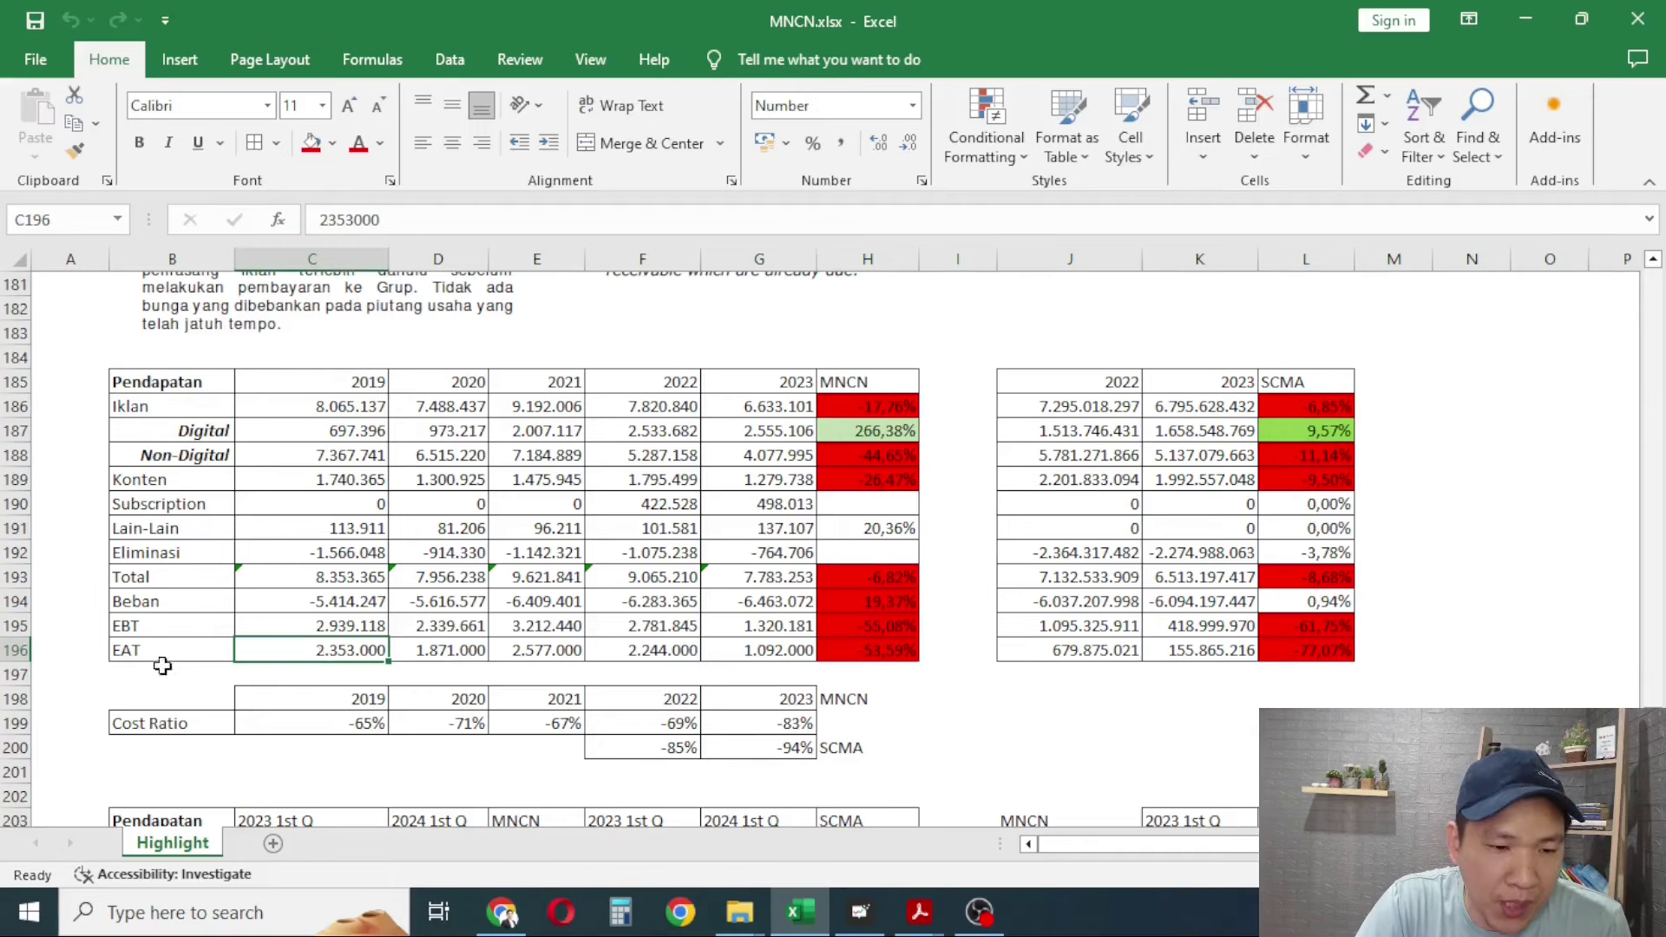
pyautogui.click(868, 658)
pyautogui.click(785, 655)
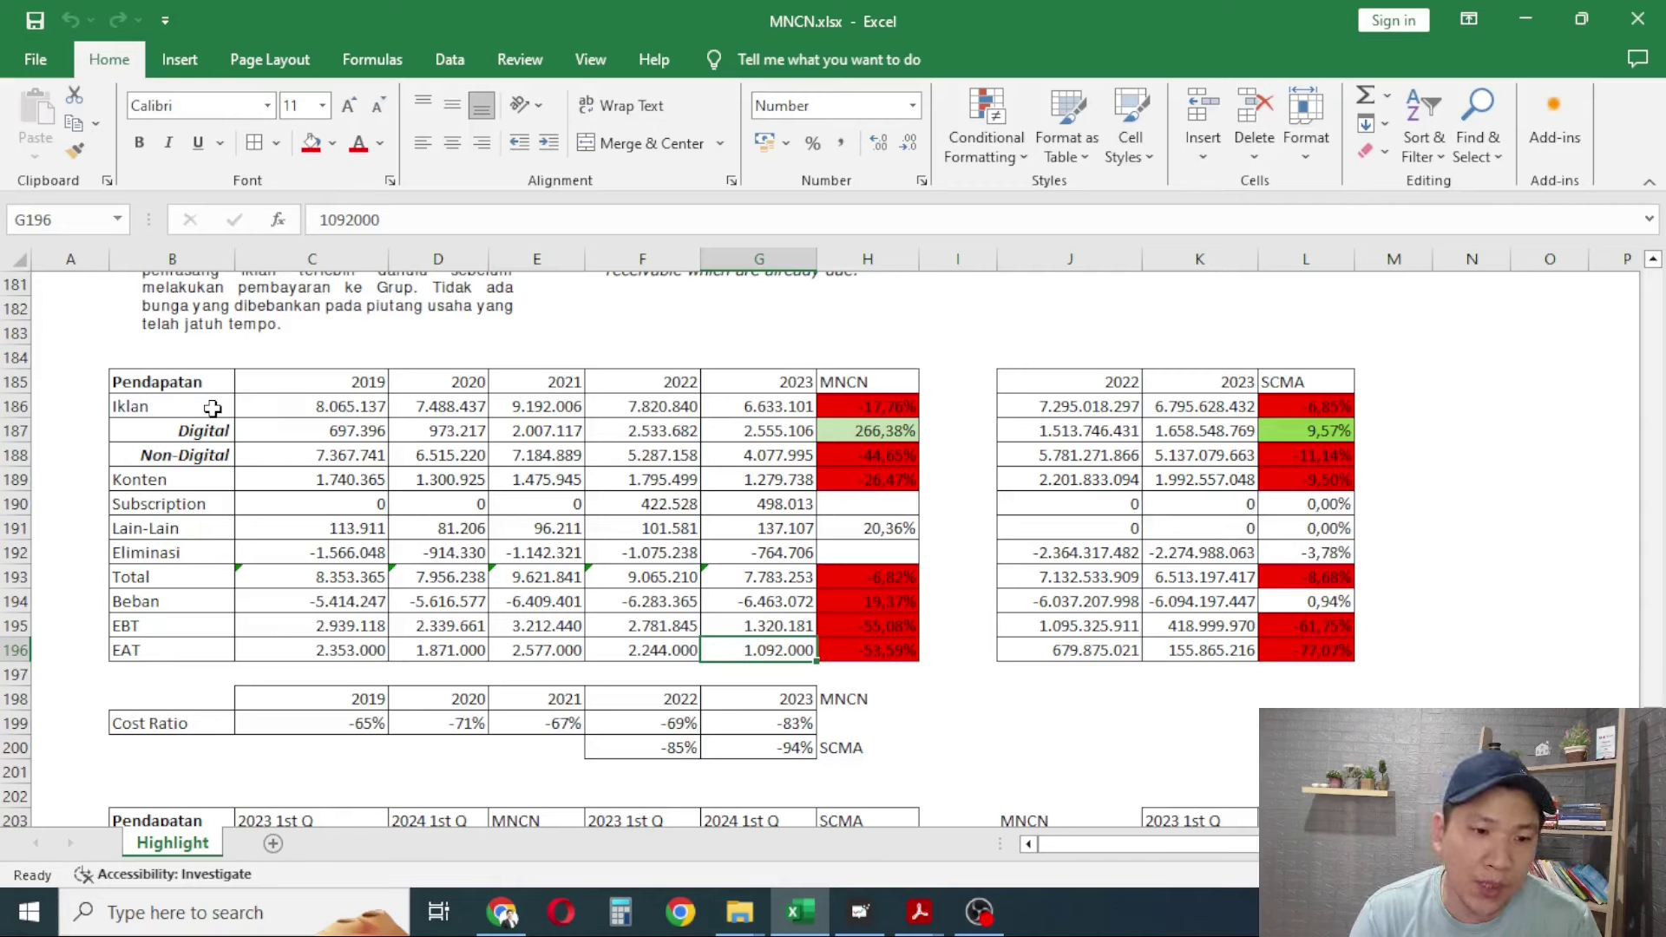
# Highlight MNCN's 2019–2023 figures from Iklan through EAT, and inspect the 2019 Cost Ratio formula in C199
pyautogui.moveTo(213, 407); pyautogui.dragTo(786, 659)
pyautogui.click(733, 676)
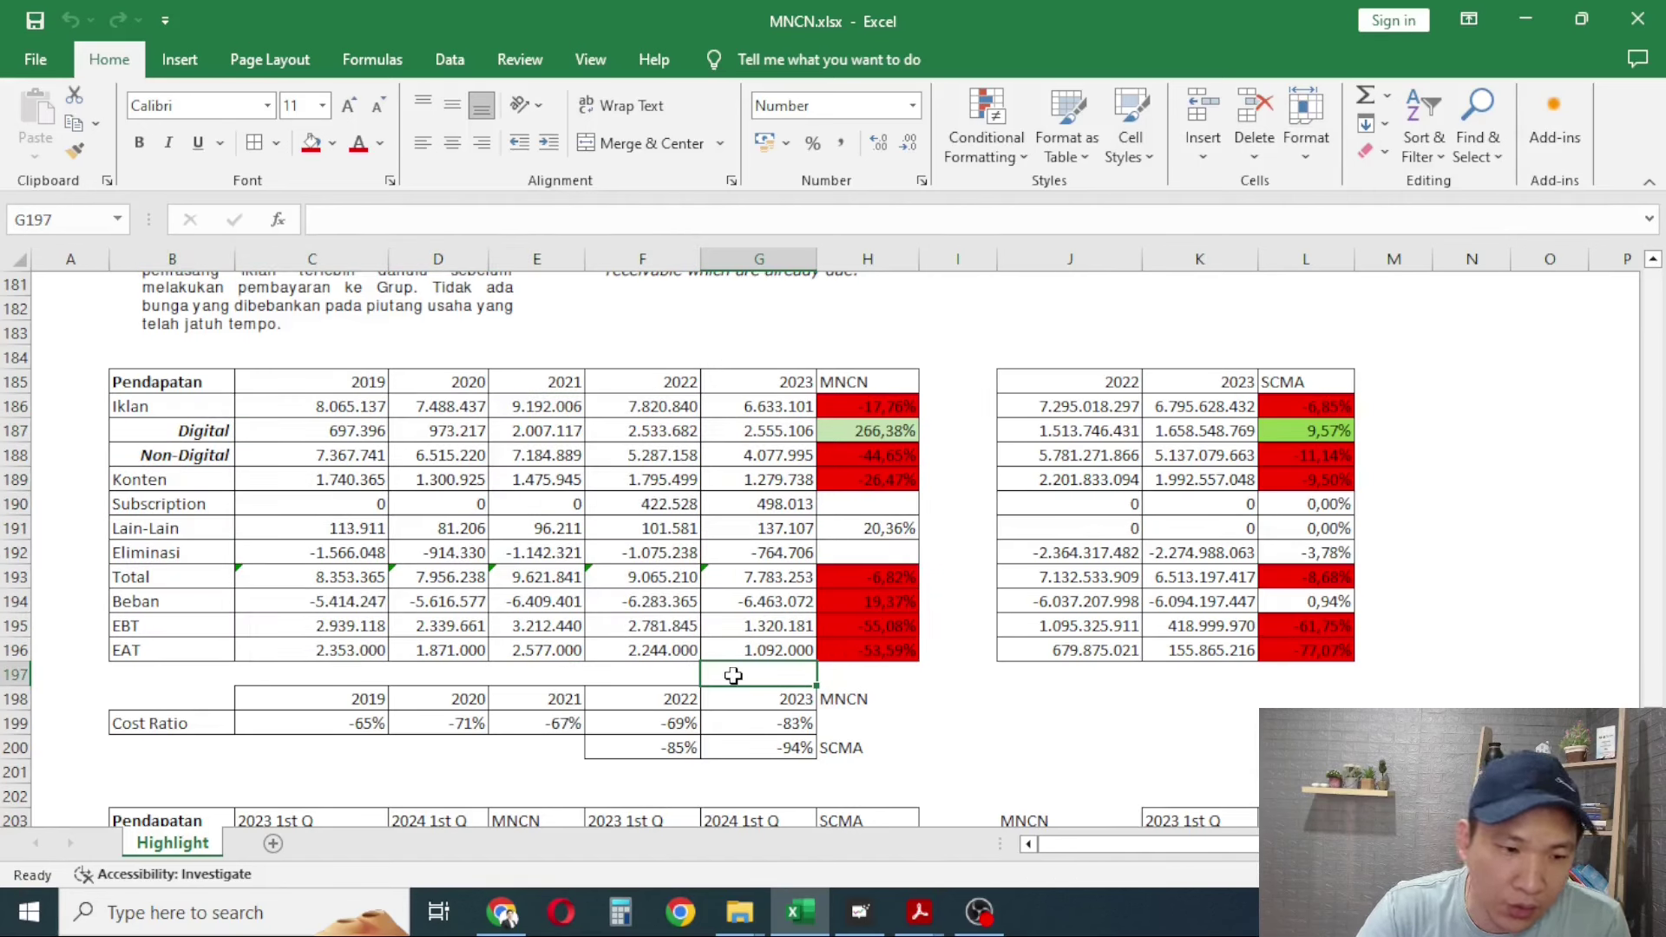
pyautogui.click(258, 721)
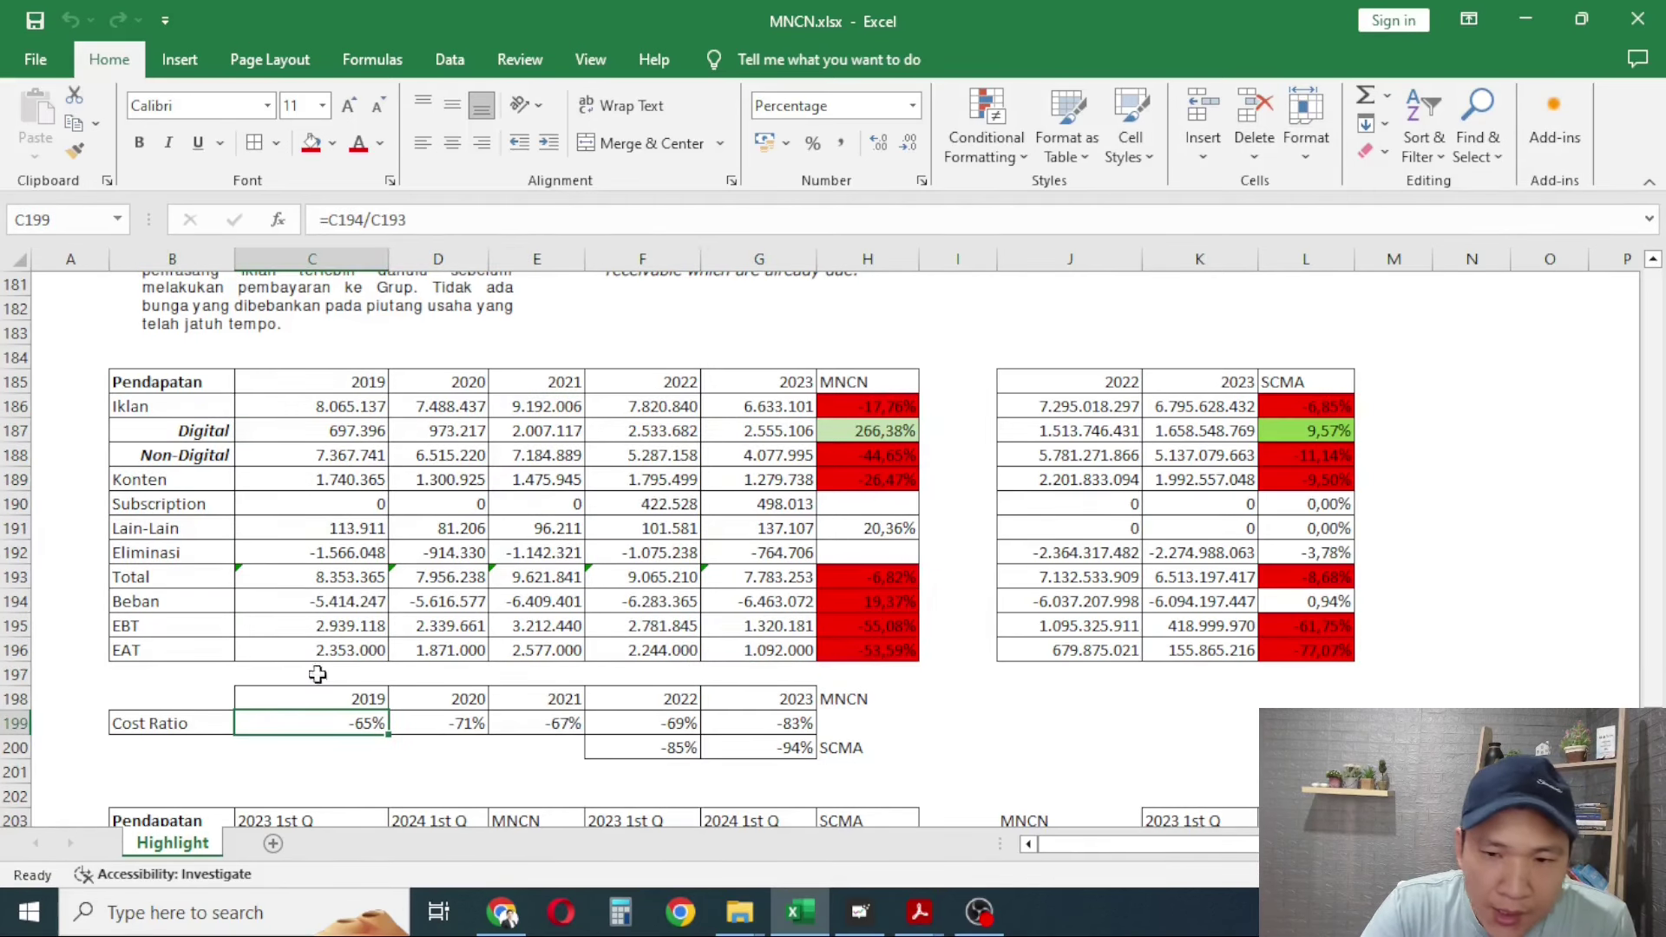
# Check the MNCN and SCMA column headings in row 185 to identify the two companies' comparison tables
pyautogui.click(1016, 403)
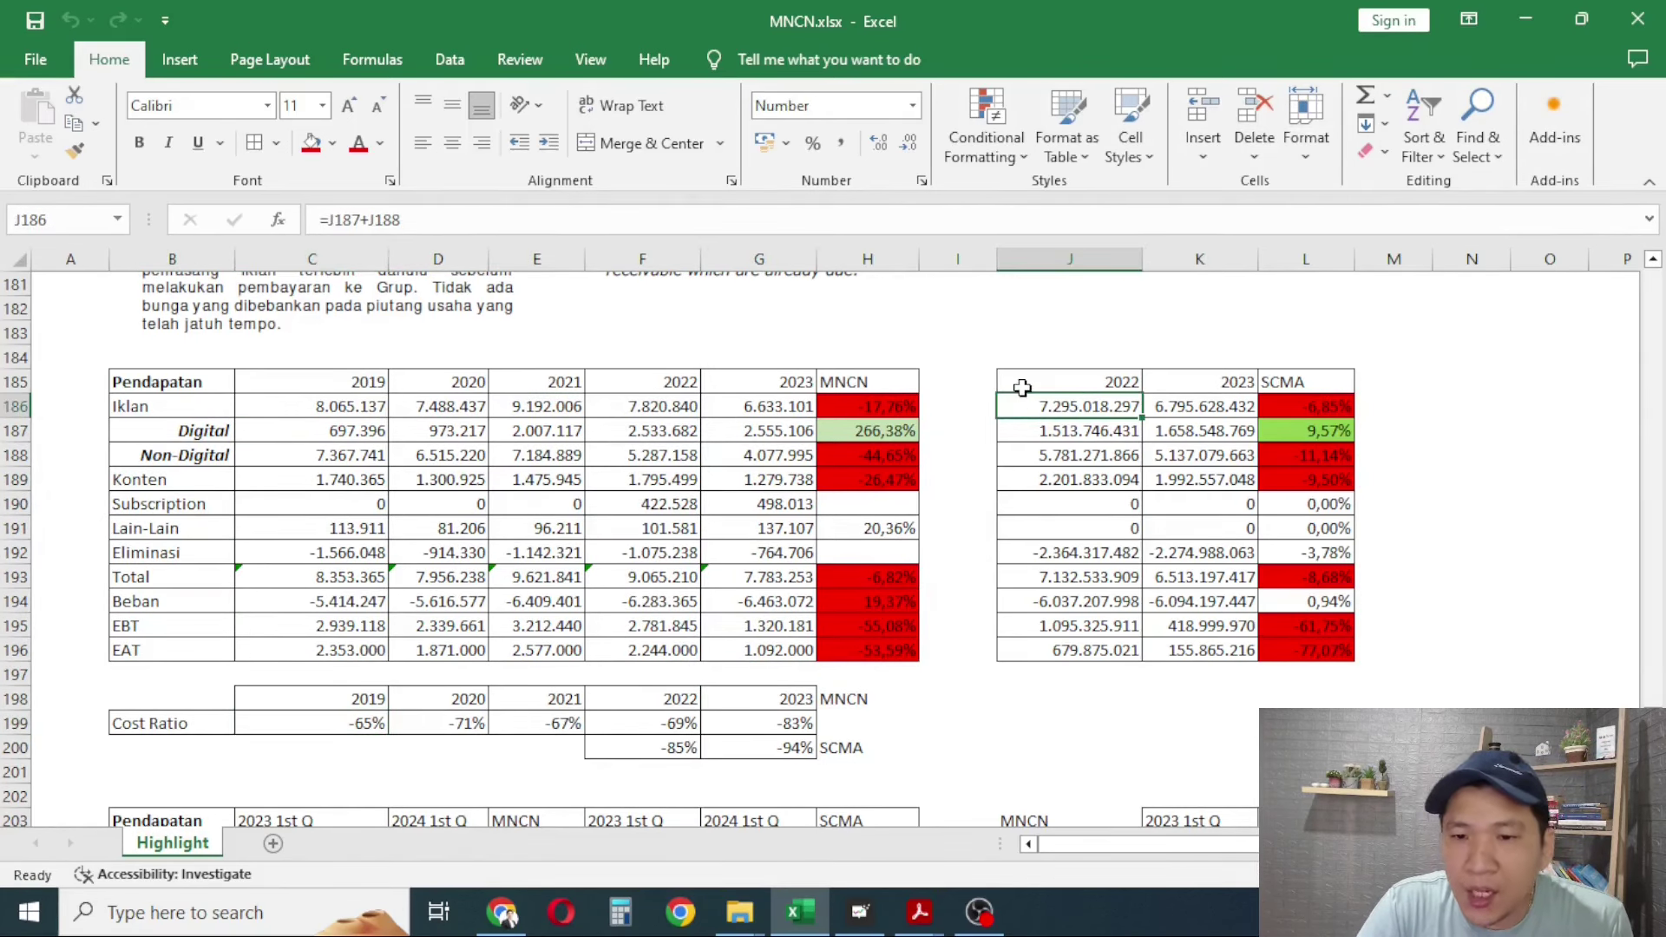
pyautogui.click(1022, 388)
pyautogui.click(881, 387)
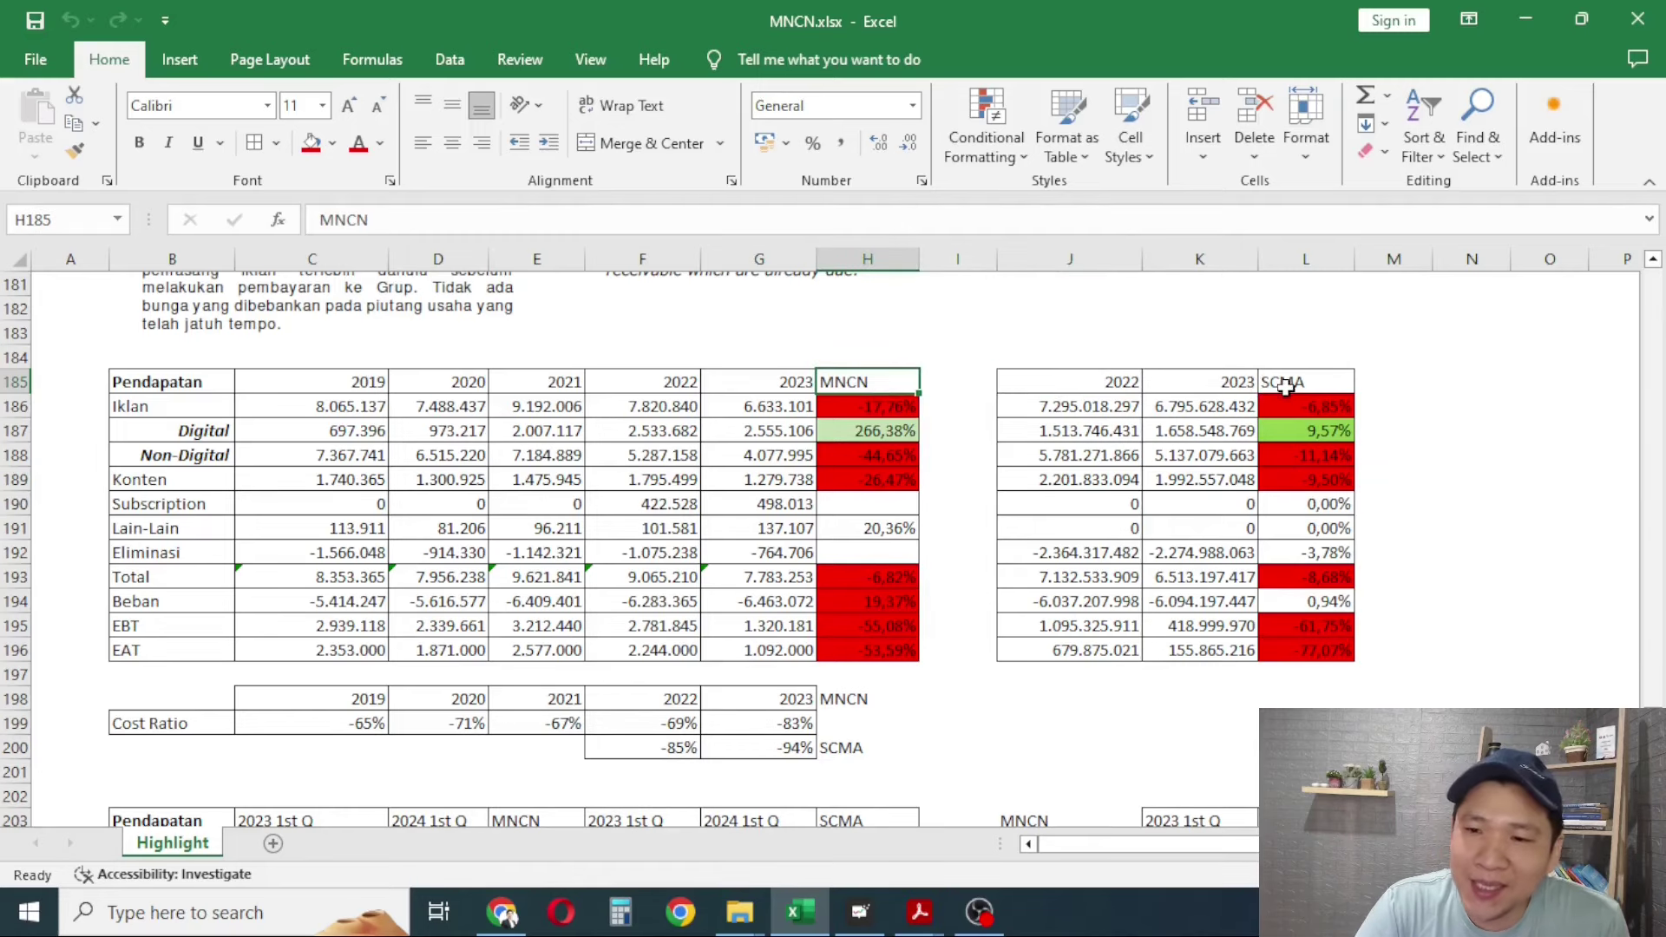
pyautogui.click(1286, 386)
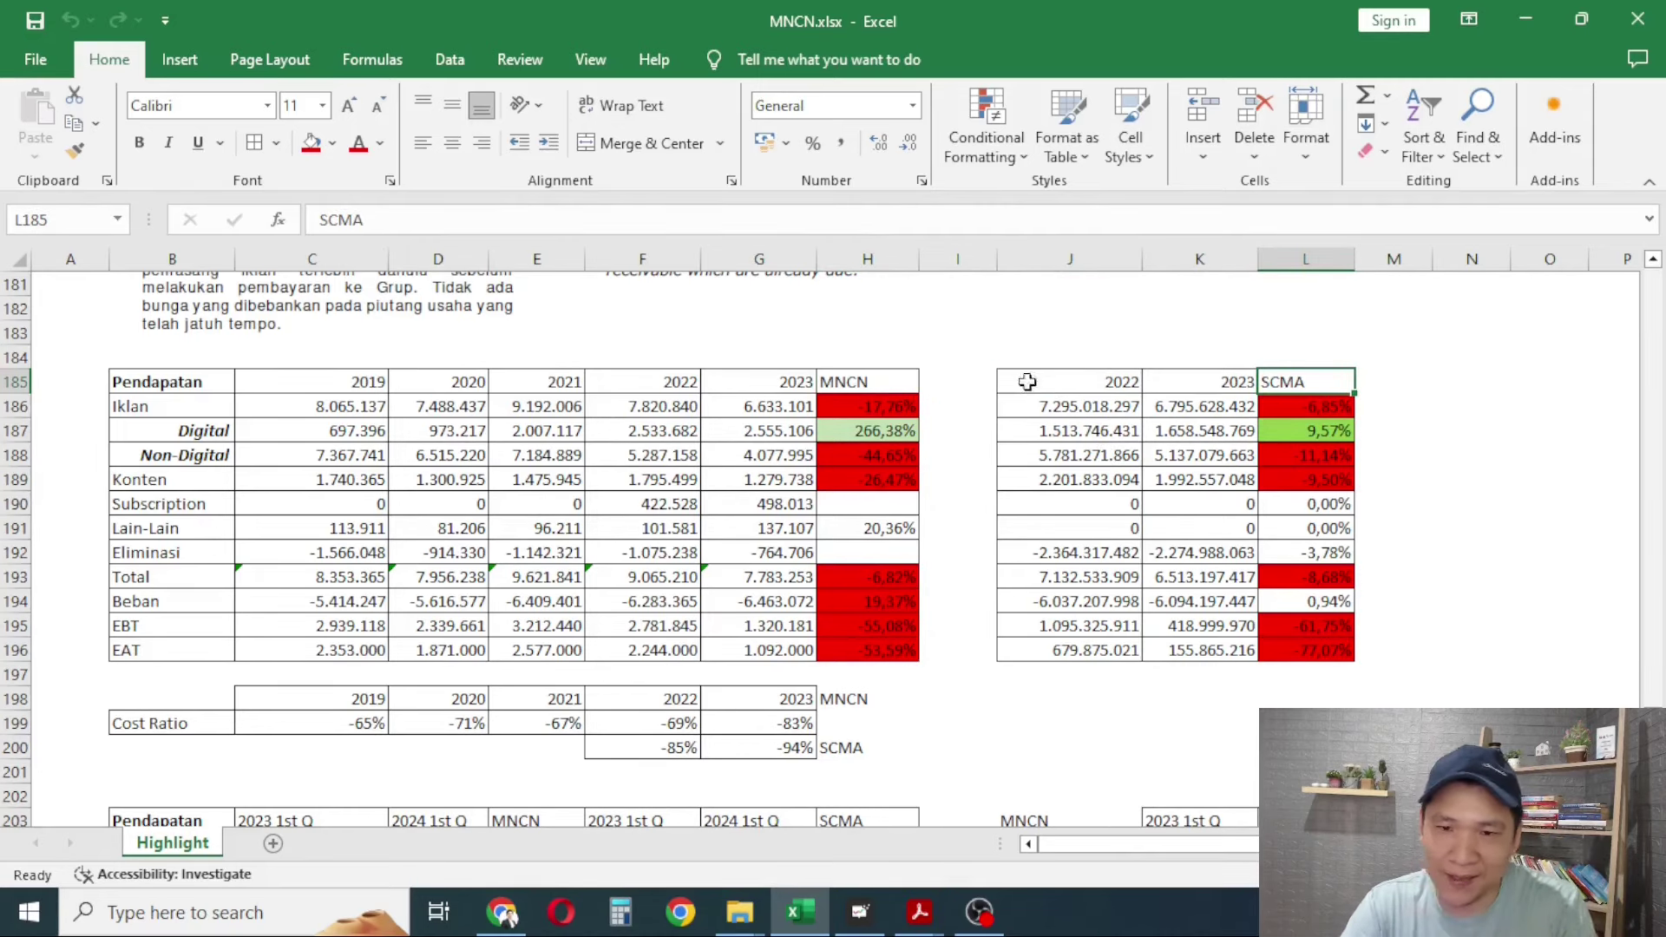
# Compare SCMA's Iklan revenue in 2022 and 2023 in row 186
pyautogui.click(1060, 406)
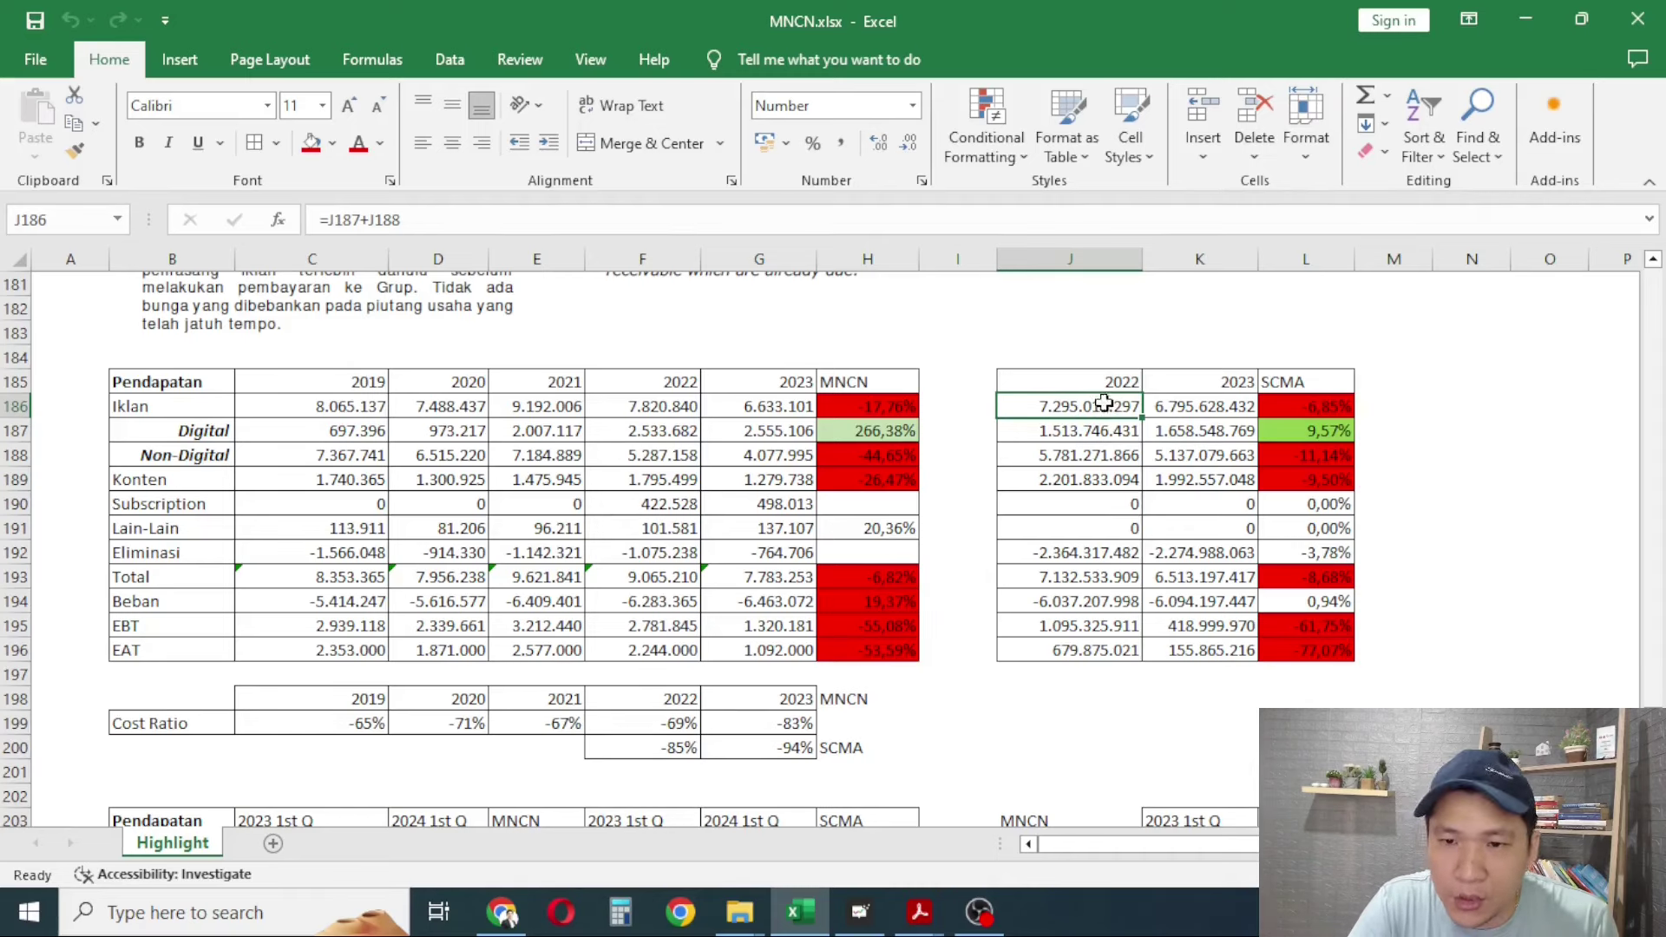
pyautogui.click(1200, 407)
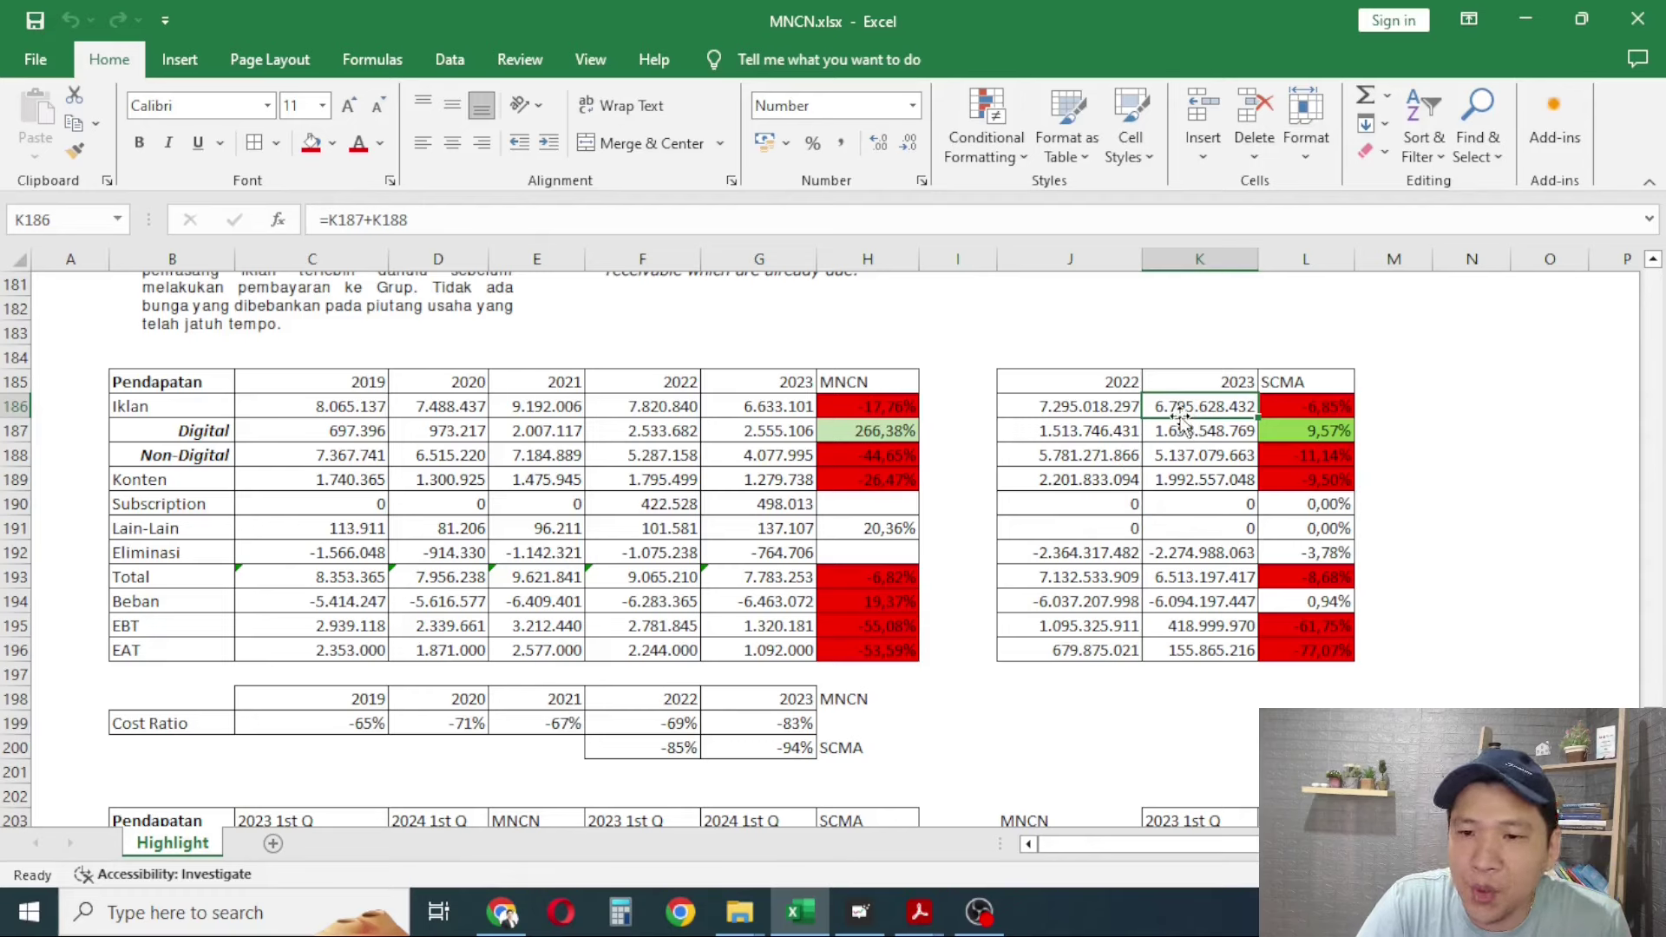
pyautogui.moveTo(1035, 409); pyautogui.dragTo(1169, 406)
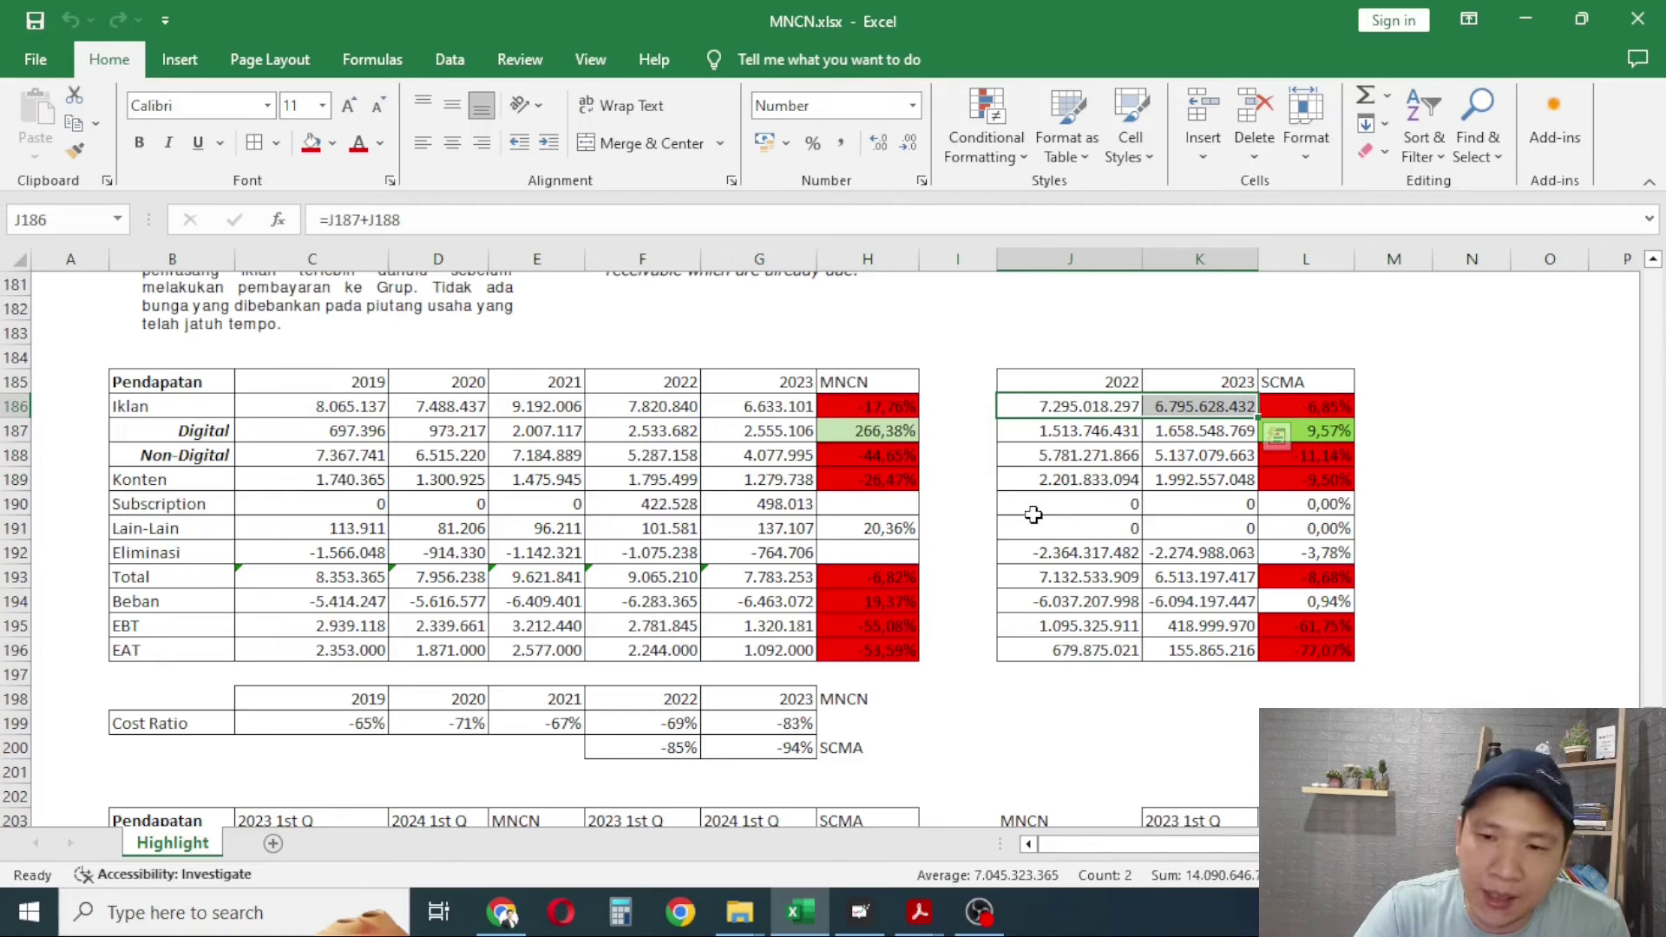
# Check SCMA's 2022 Digital revenue and compare its 2022–2023 Non-Digital revenue with MNCN's for the same years
pyautogui.click(1067, 430)
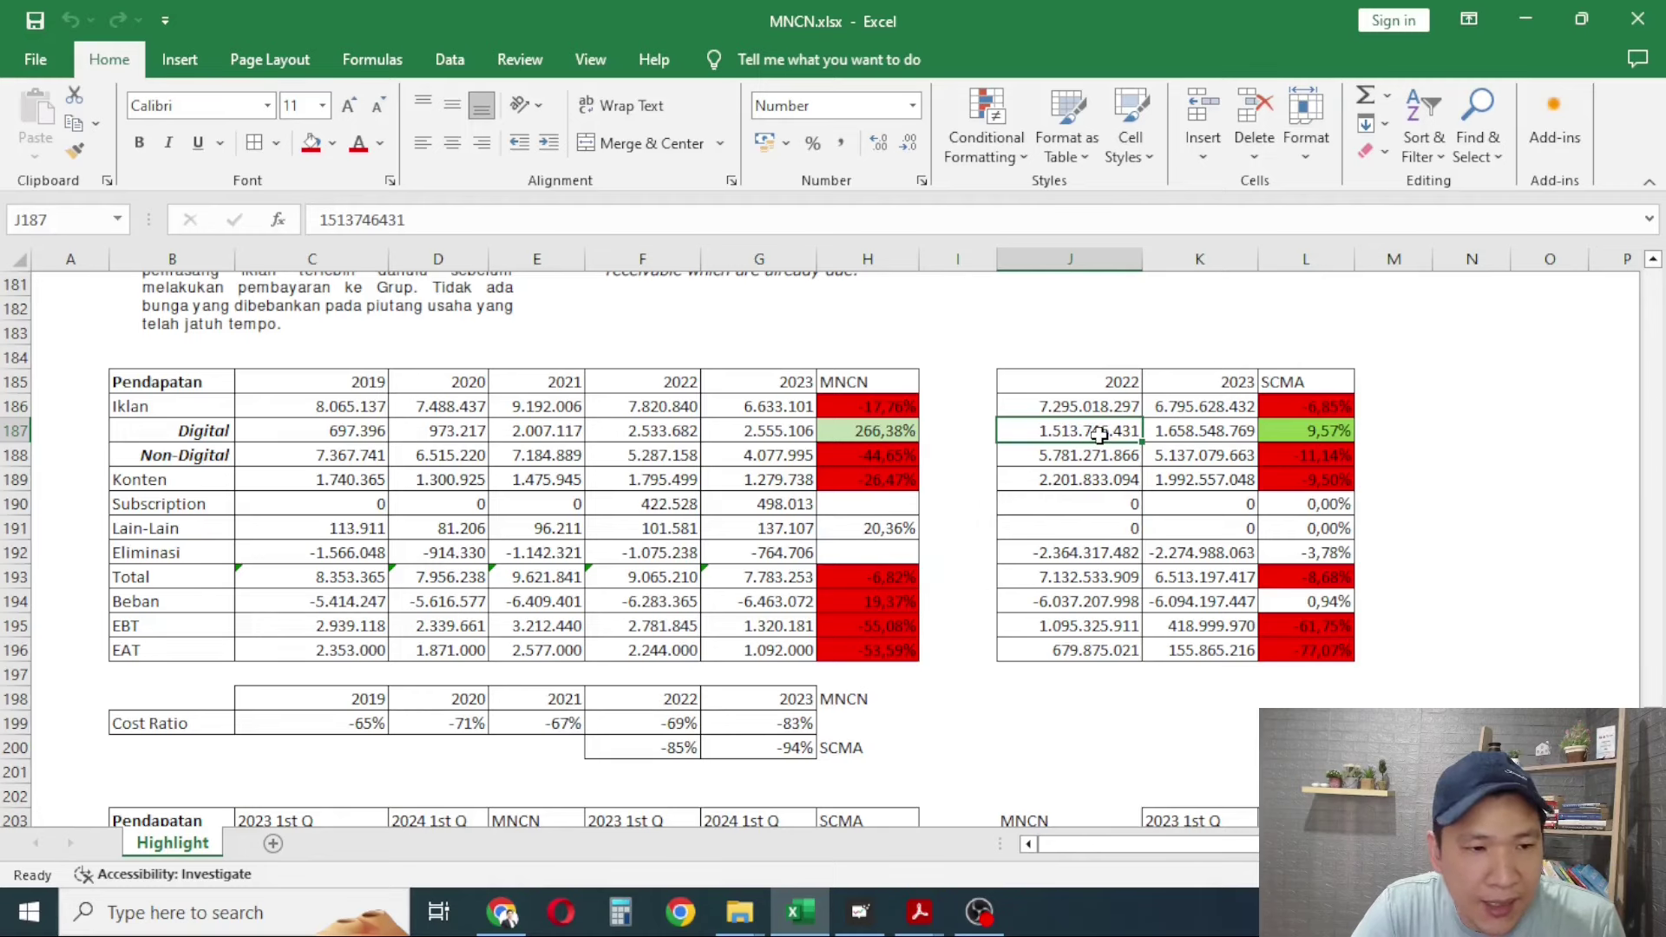
pyautogui.click(1062, 459)
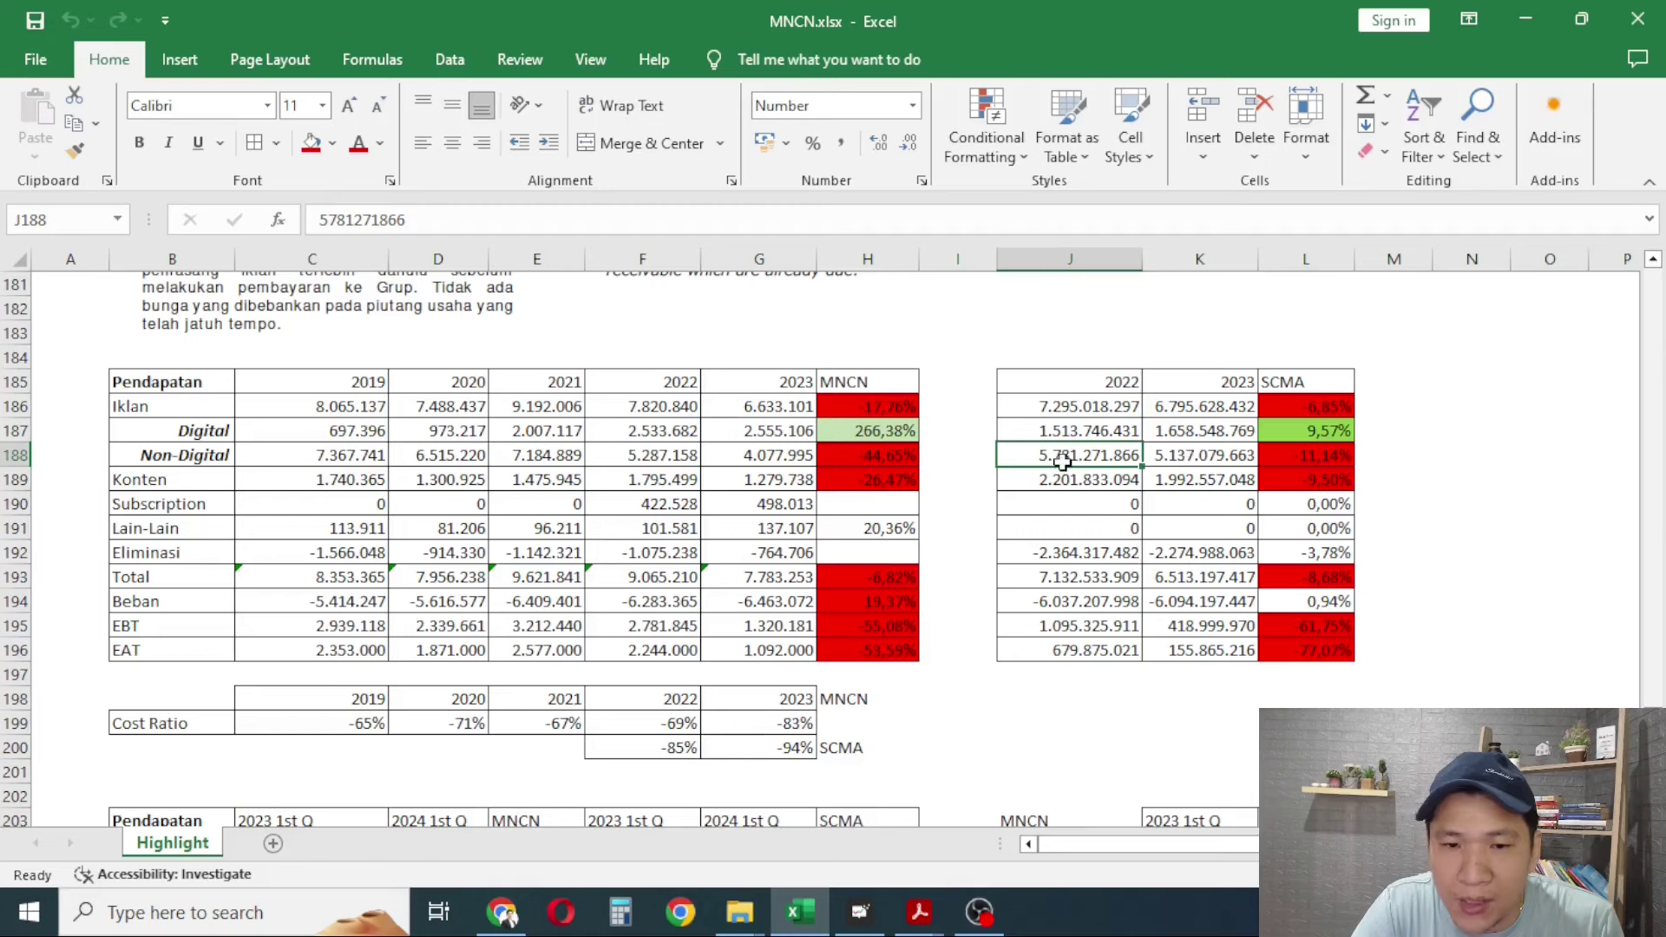
pyautogui.click(1197, 460)
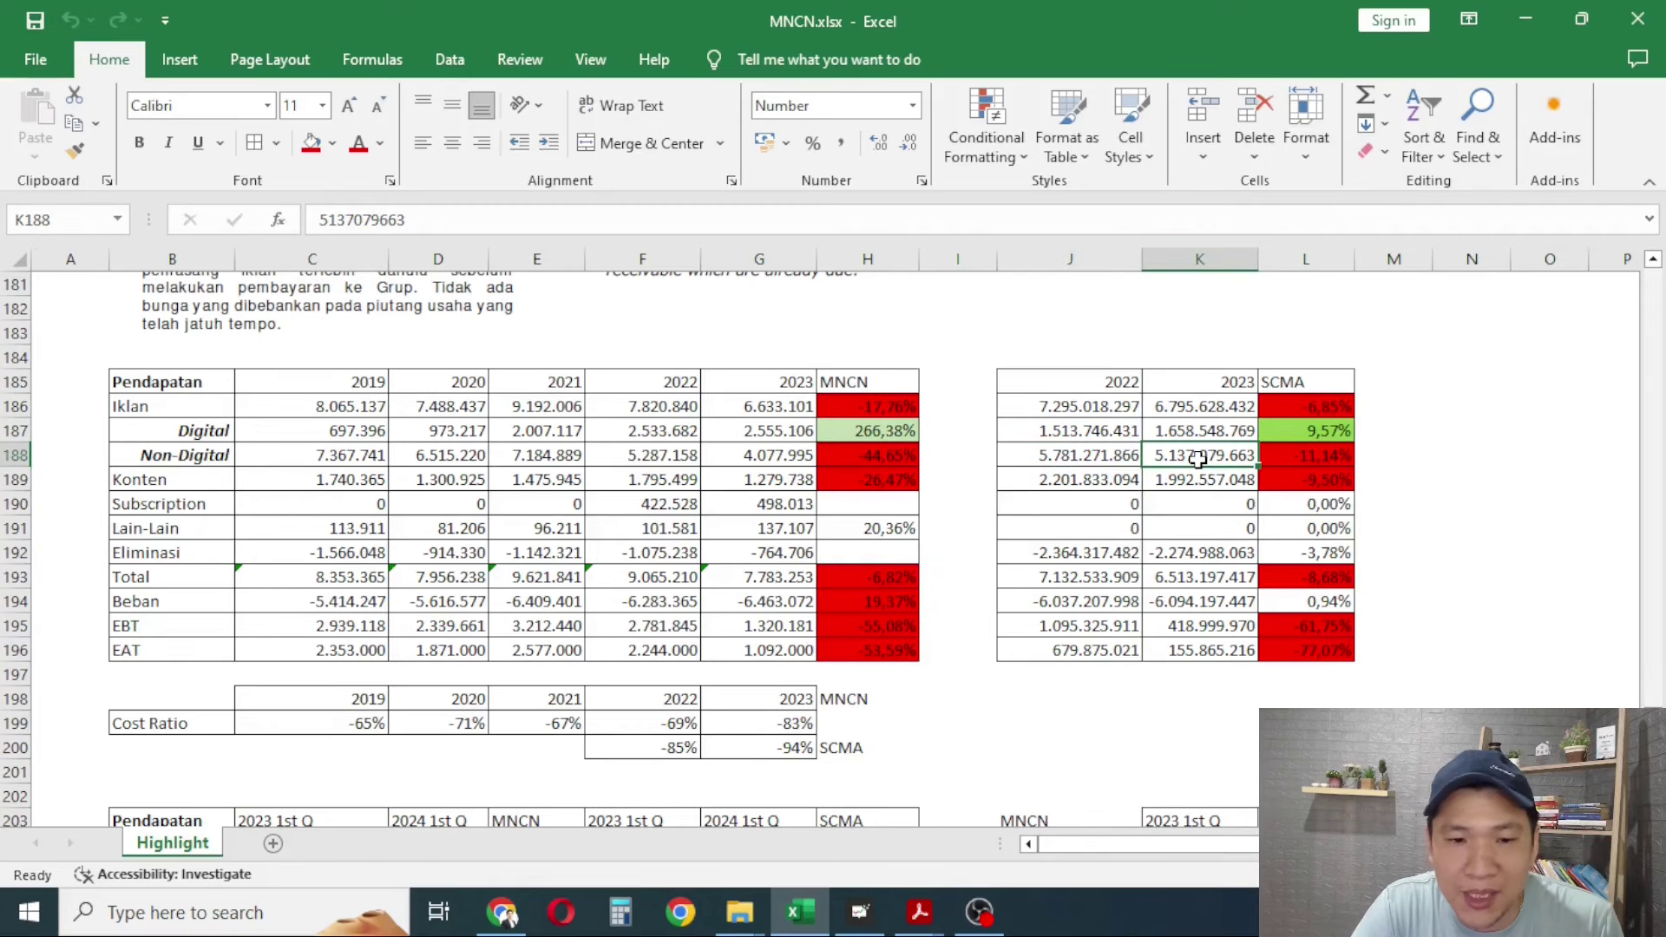
pyautogui.click(662, 462)
pyautogui.press('Right')
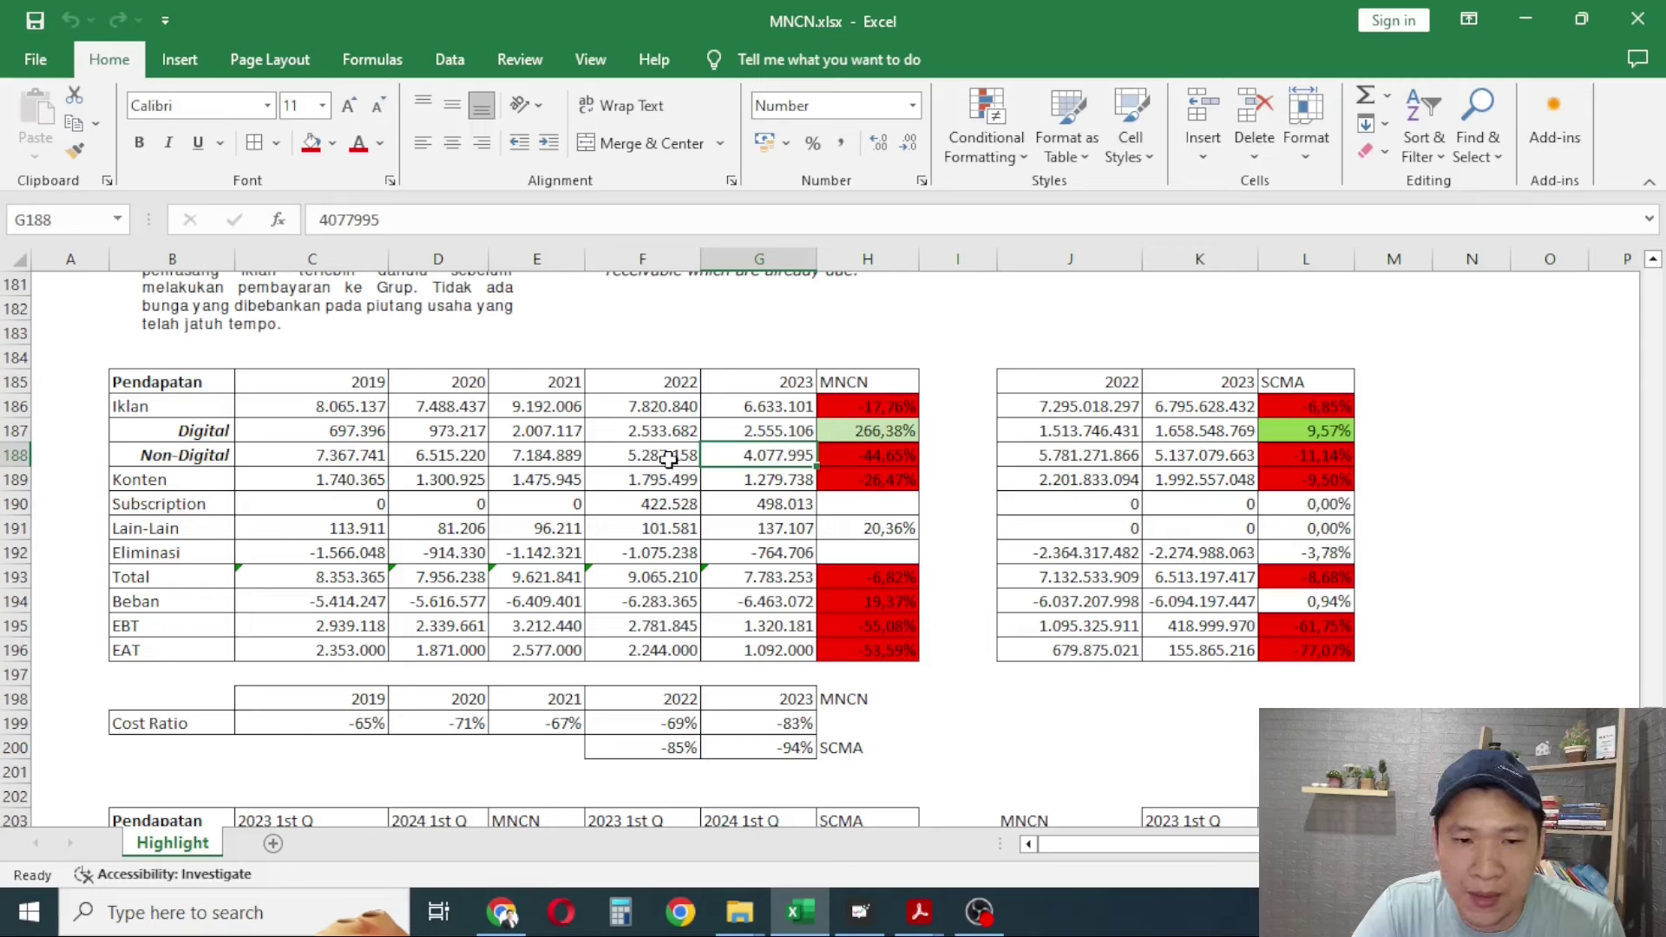
pyautogui.moveTo(668, 460); pyautogui.dragTo(759, 458)
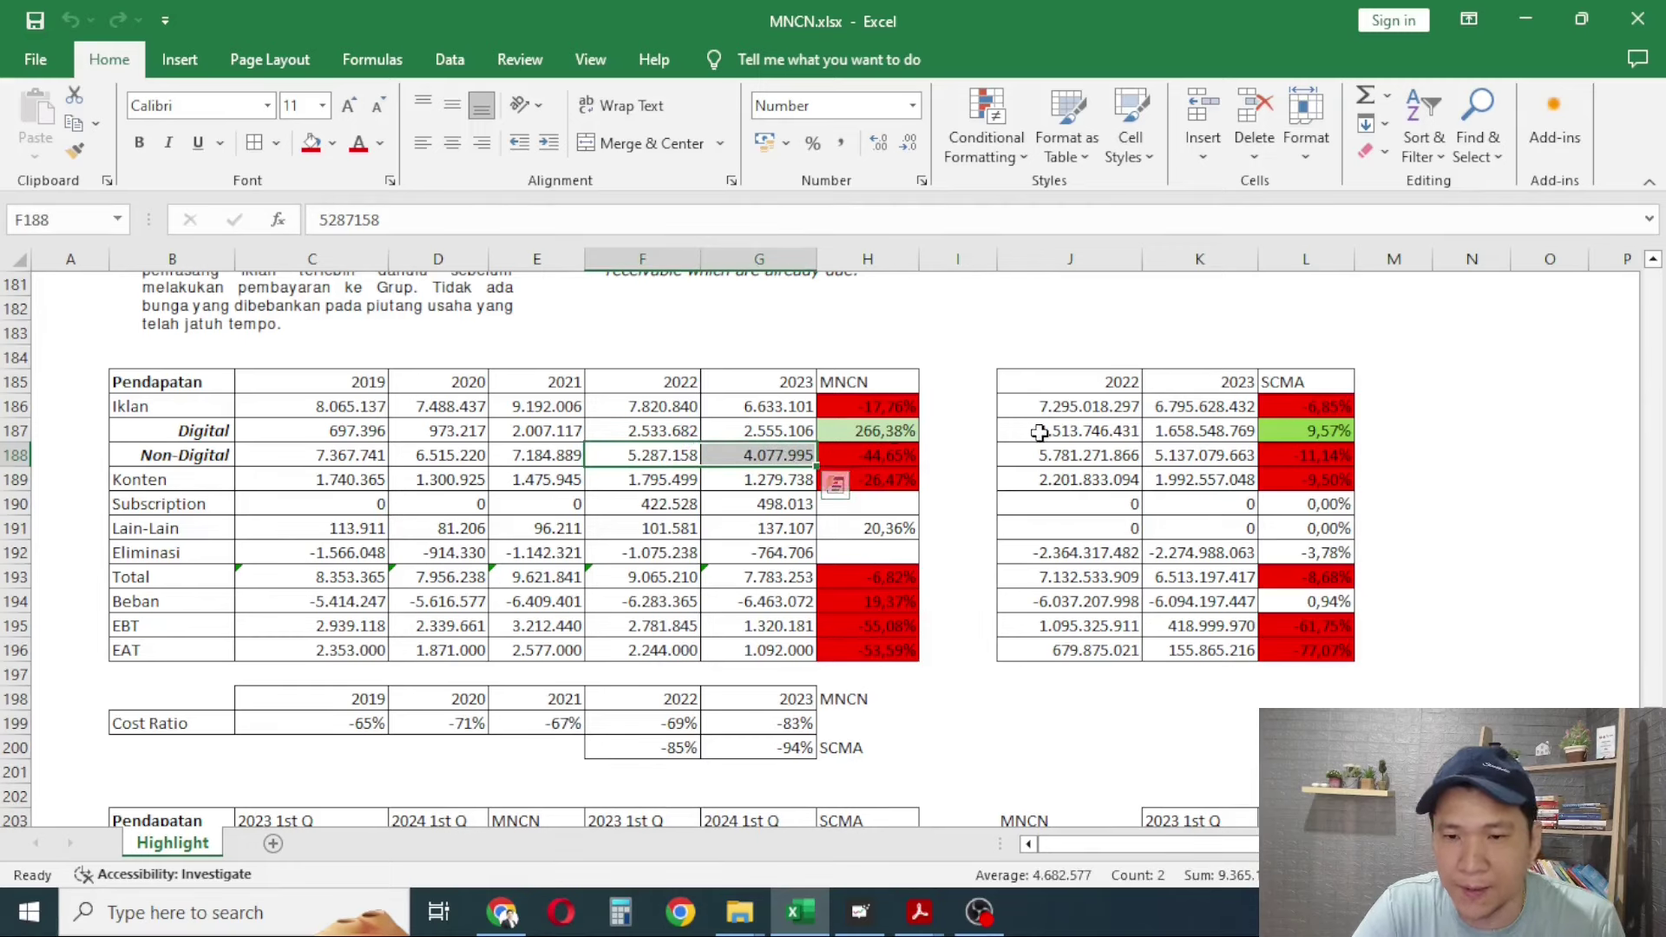
pyautogui.moveTo(1075, 457)
pyautogui.mouseDown()
pyautogui.moveTo(1156, 457)
pyautogui.moveTo(1107, 460)
pyautogui.mouseUp()
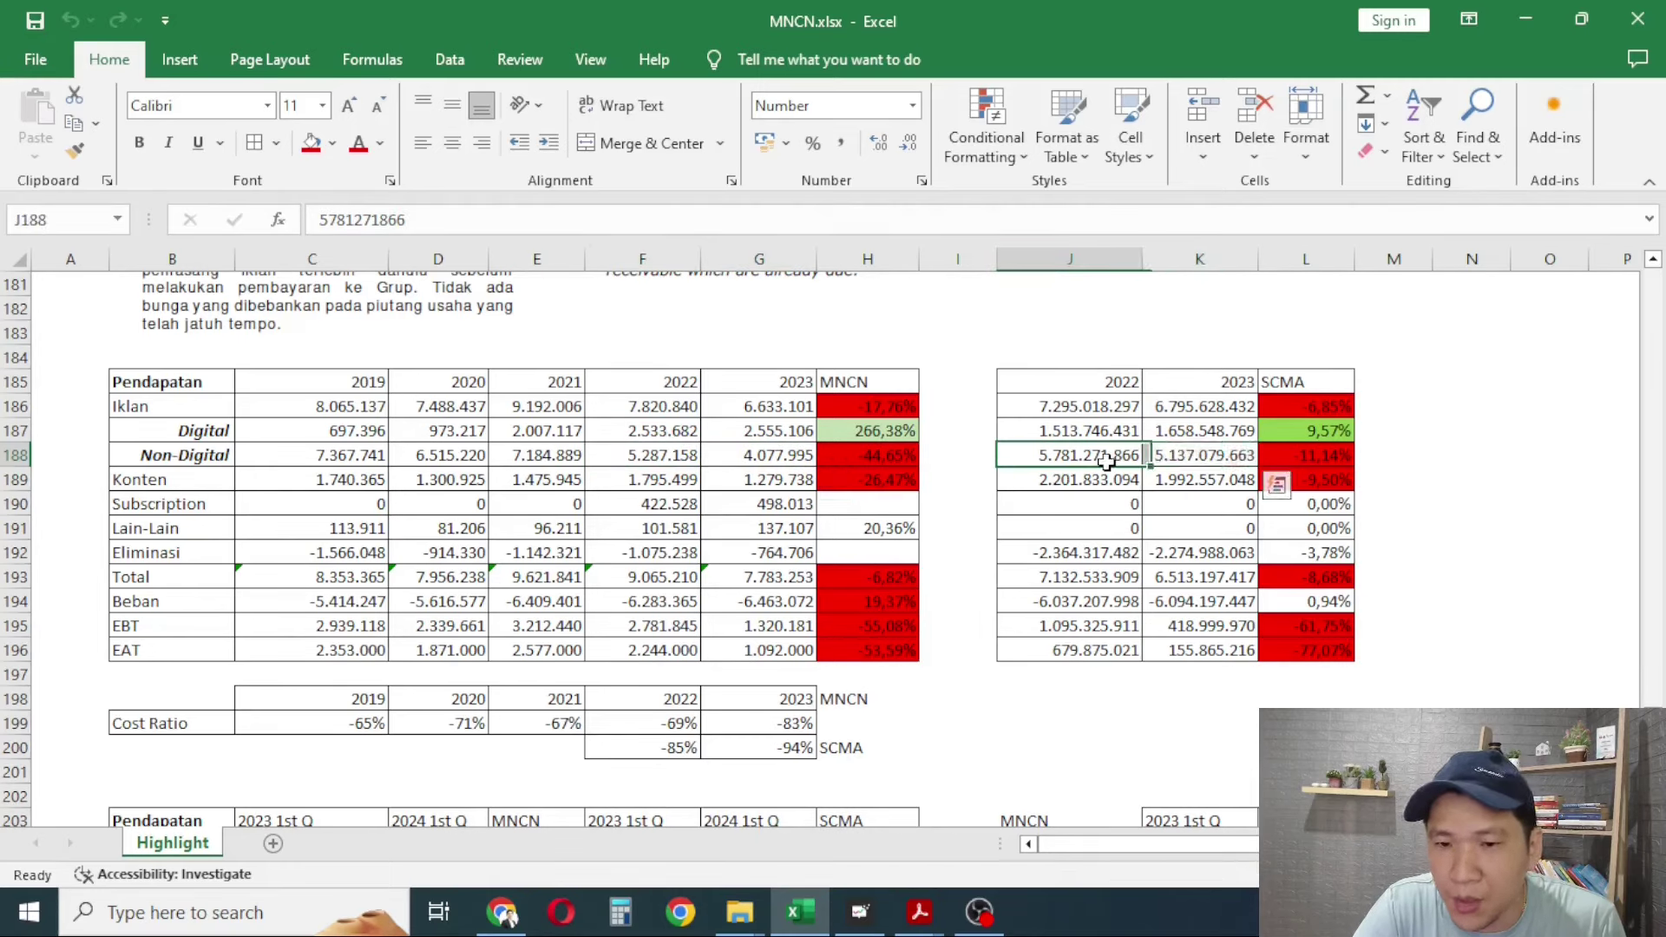
pyautogui.click(1161, 457)
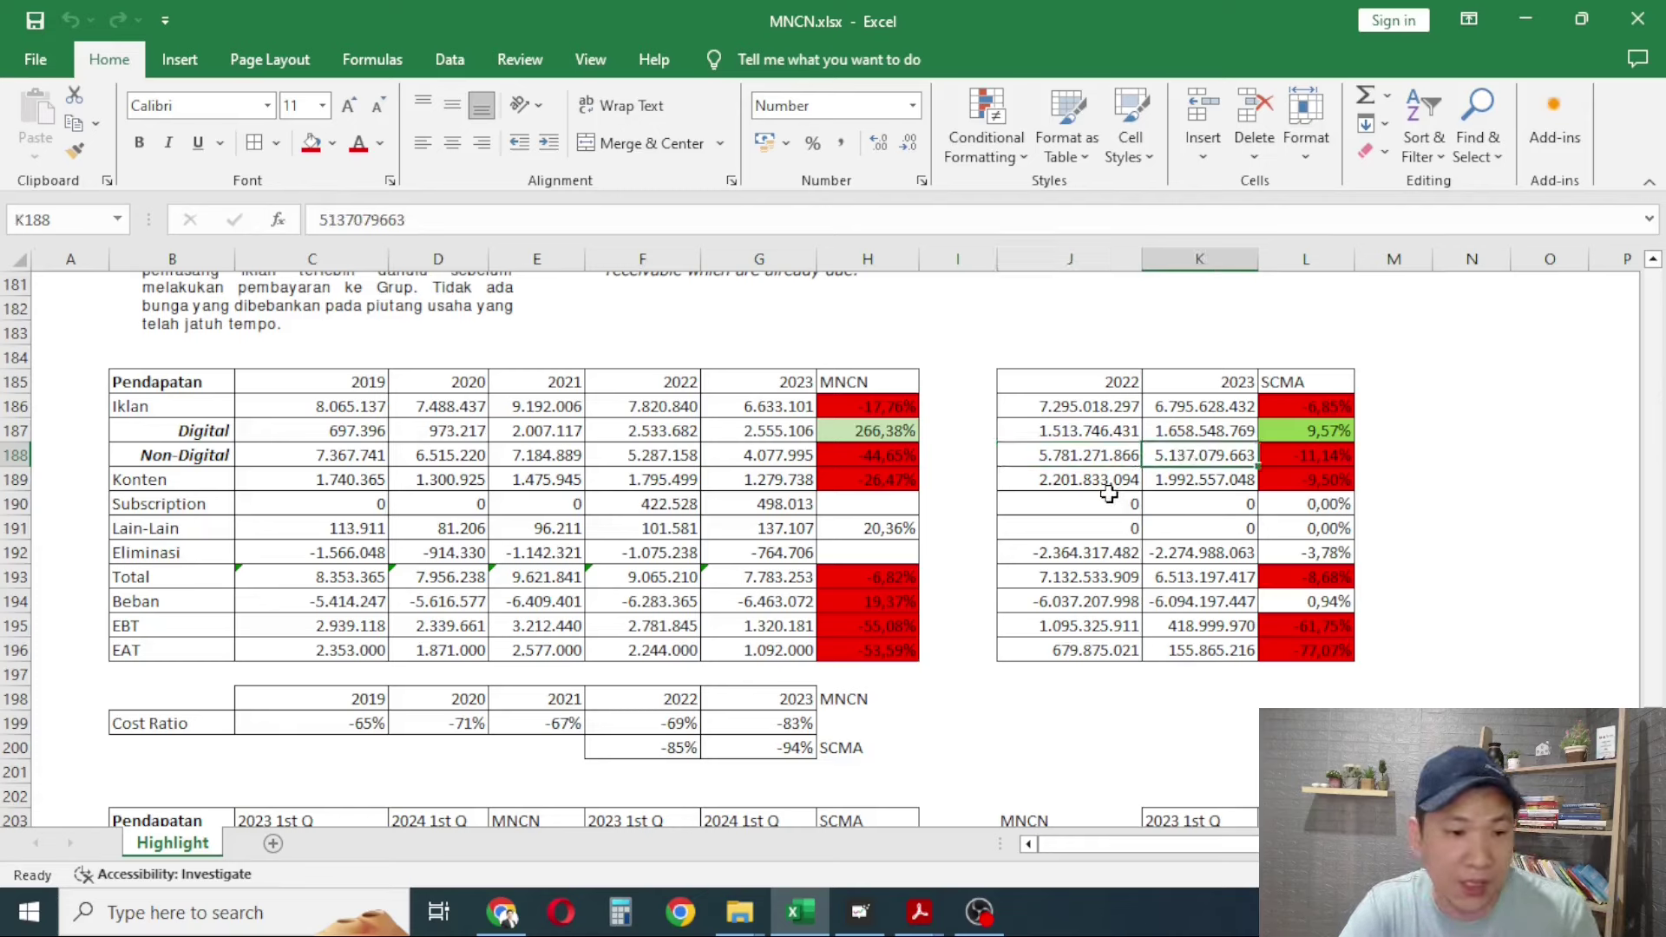
# Review SCMA's Konten revenue for 2022 and 2023 with its percentage change in L189, and compare it with MNCN's 2023 Konten
pyautogui.click(1057, 482)
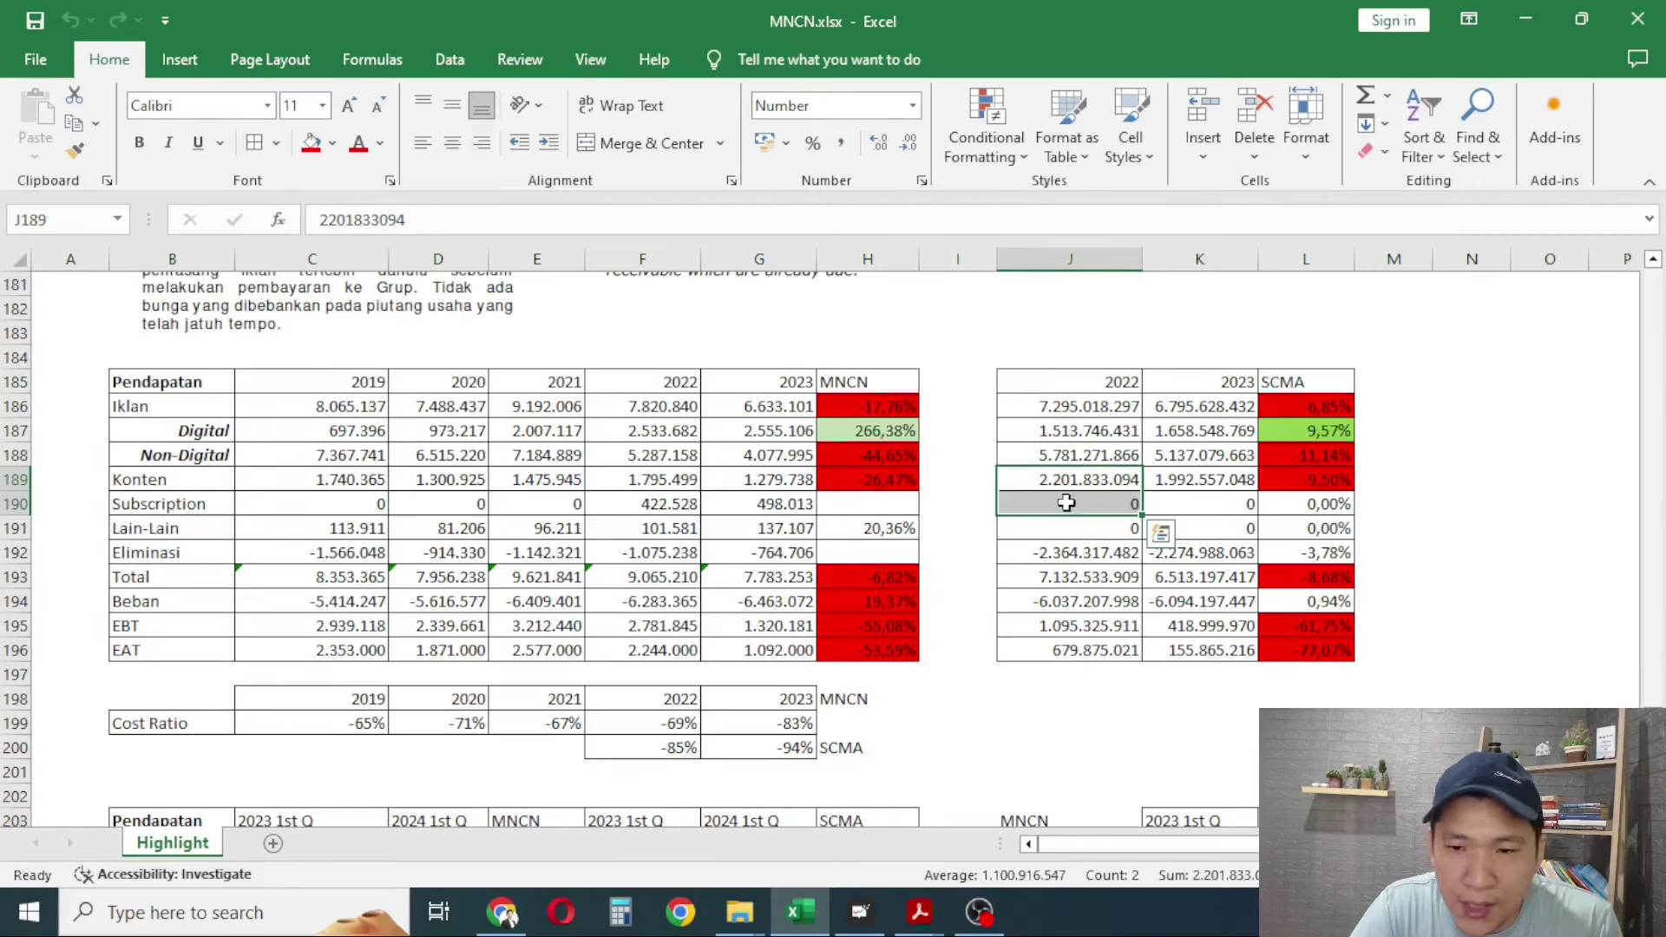
pyautogui.click(1311, 479)
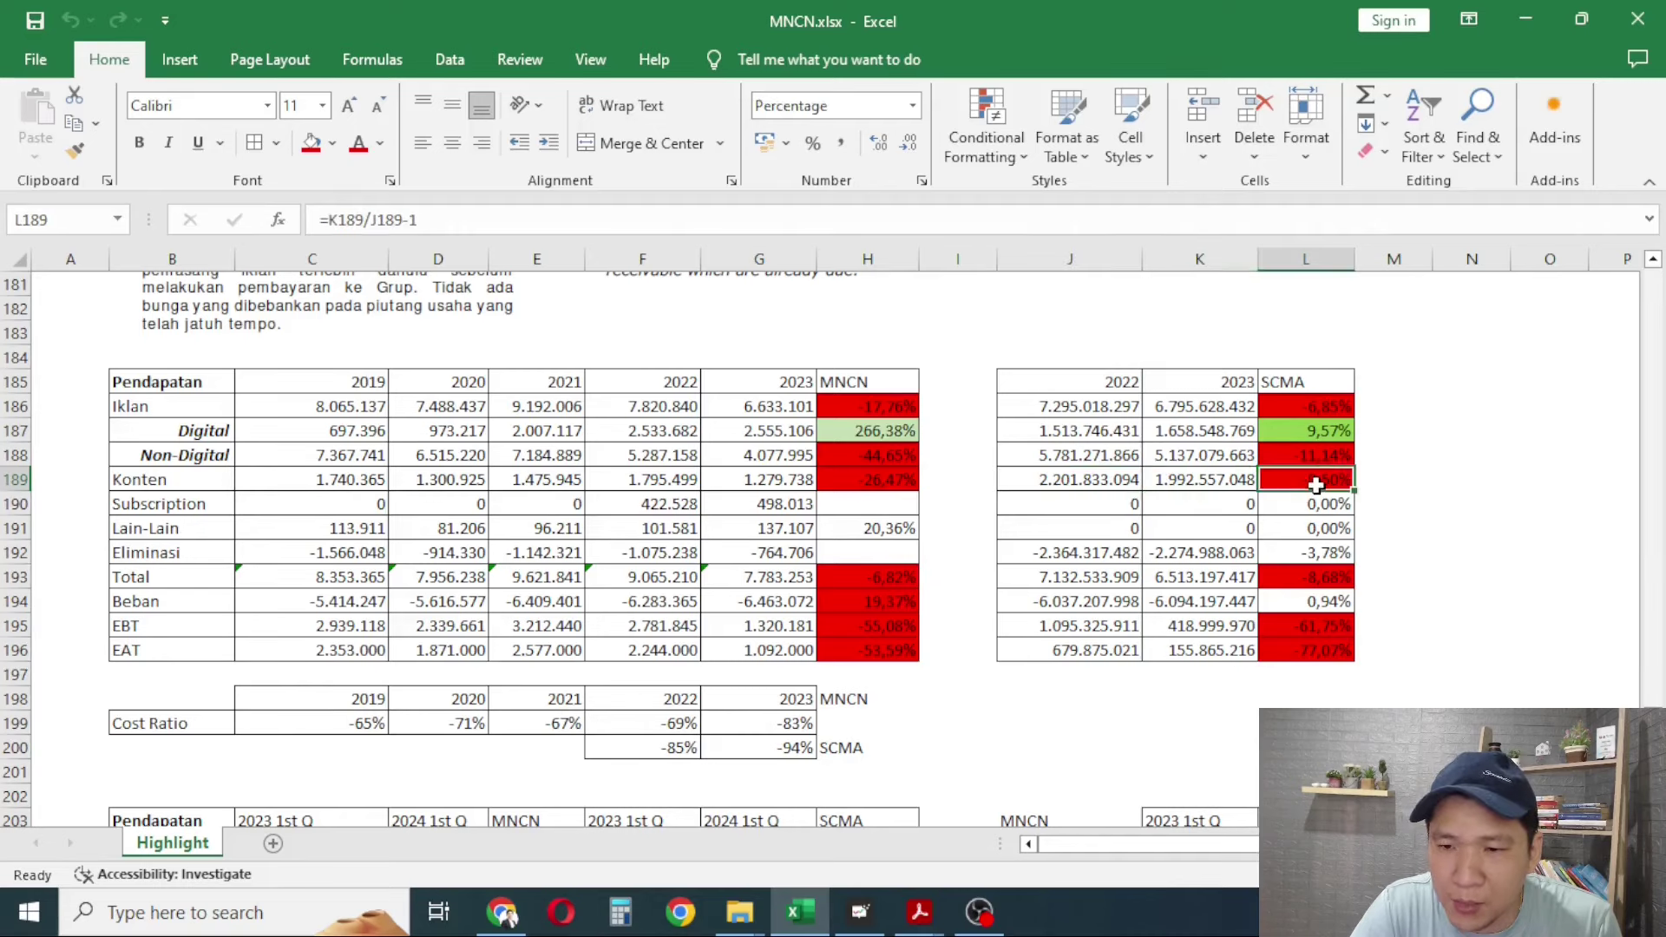
pyautogui.click(1093, 488)
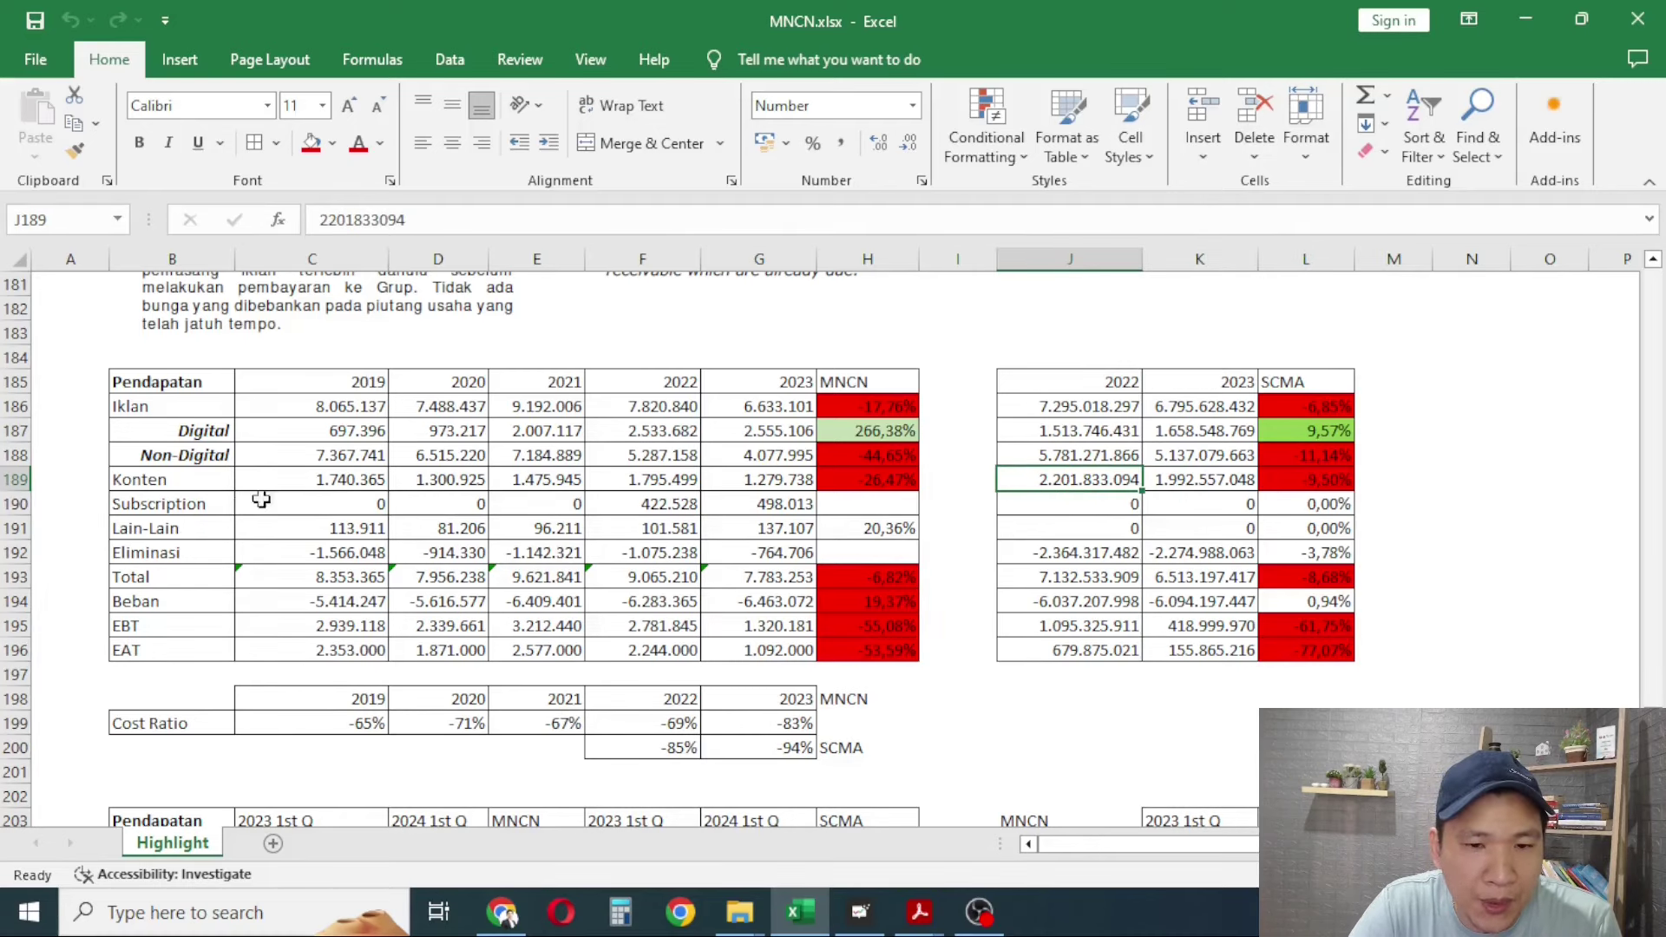
pyautogui.click(786, 486)
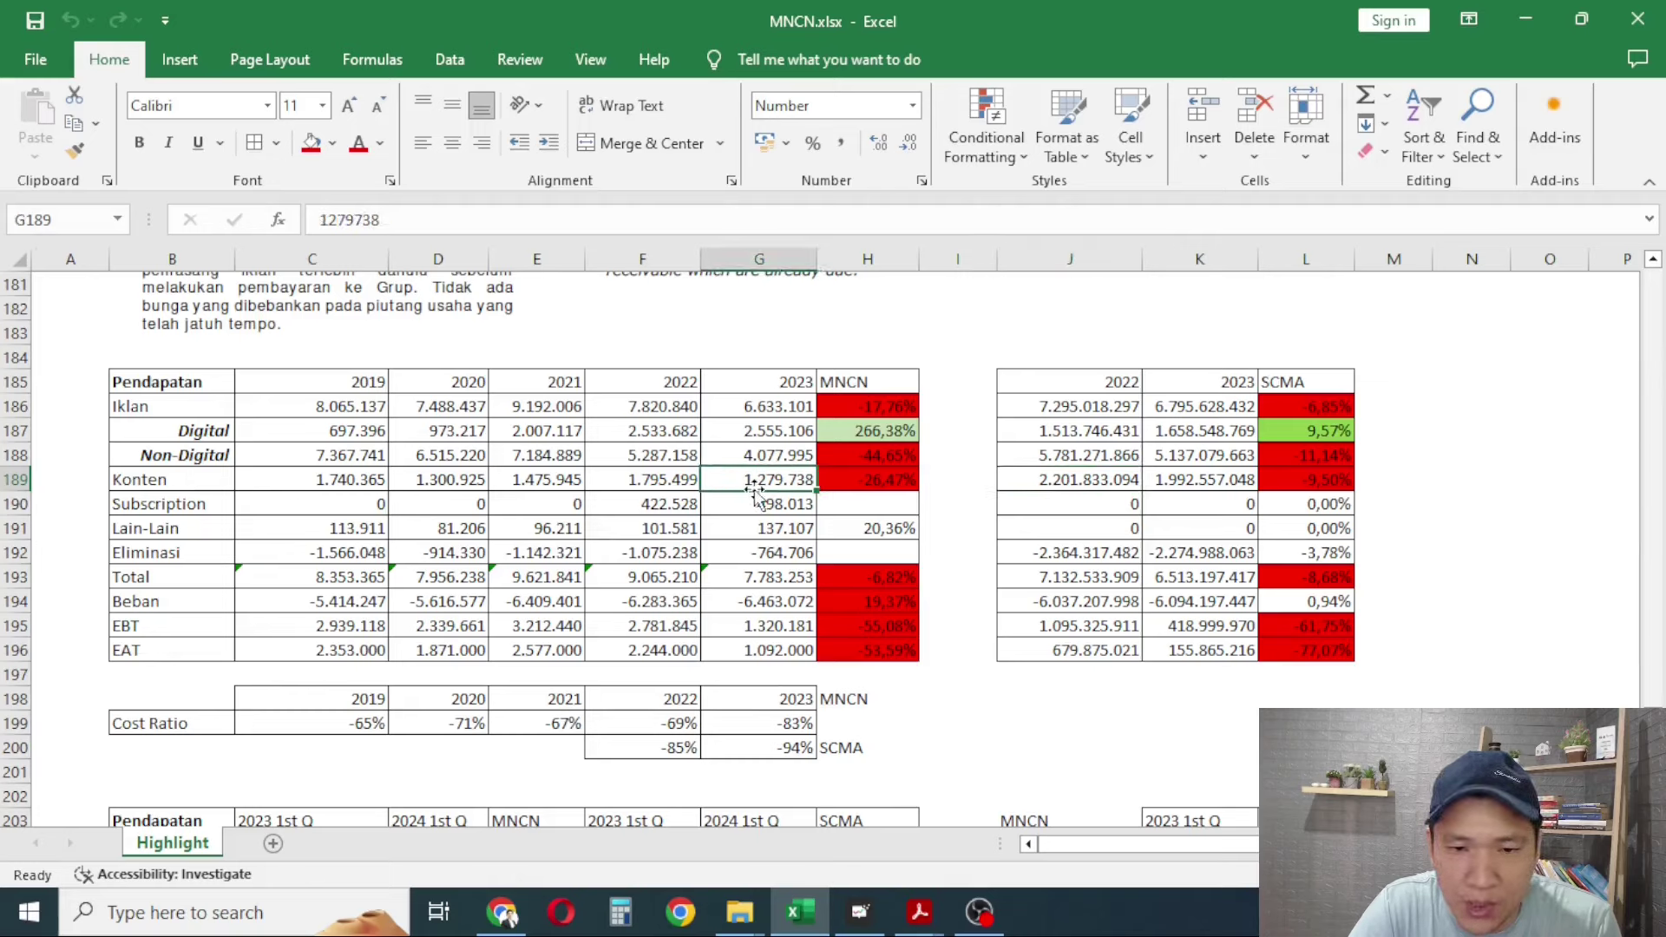
pyautogui.click(1173, 495)
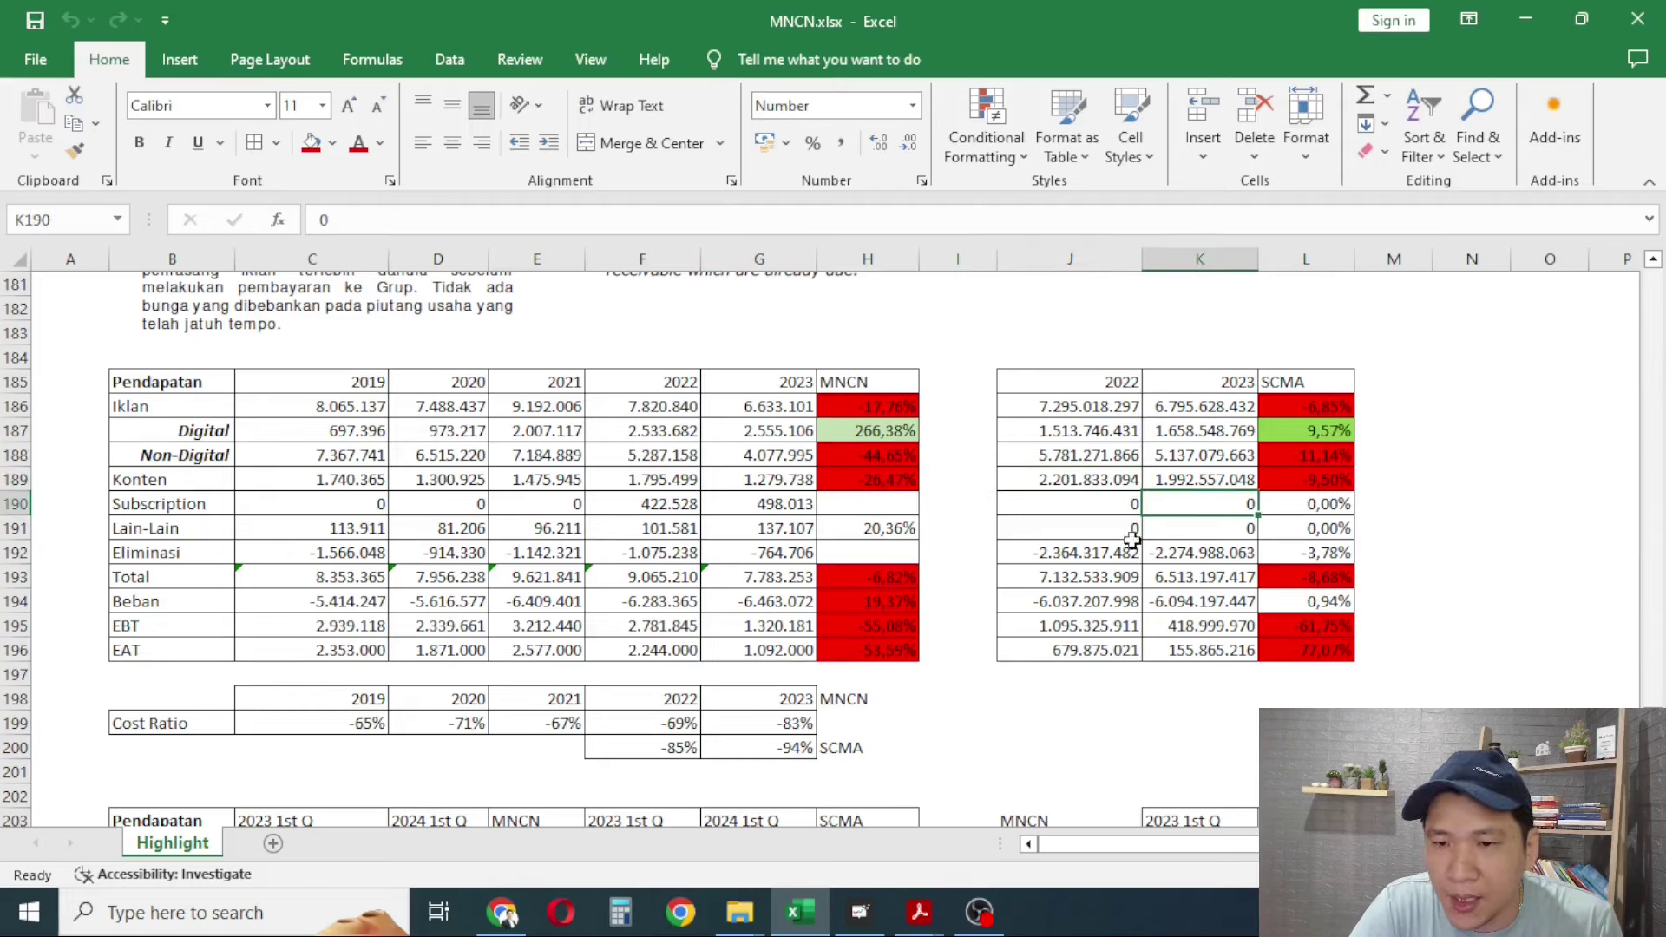
pyautogui.click(1163, 483)
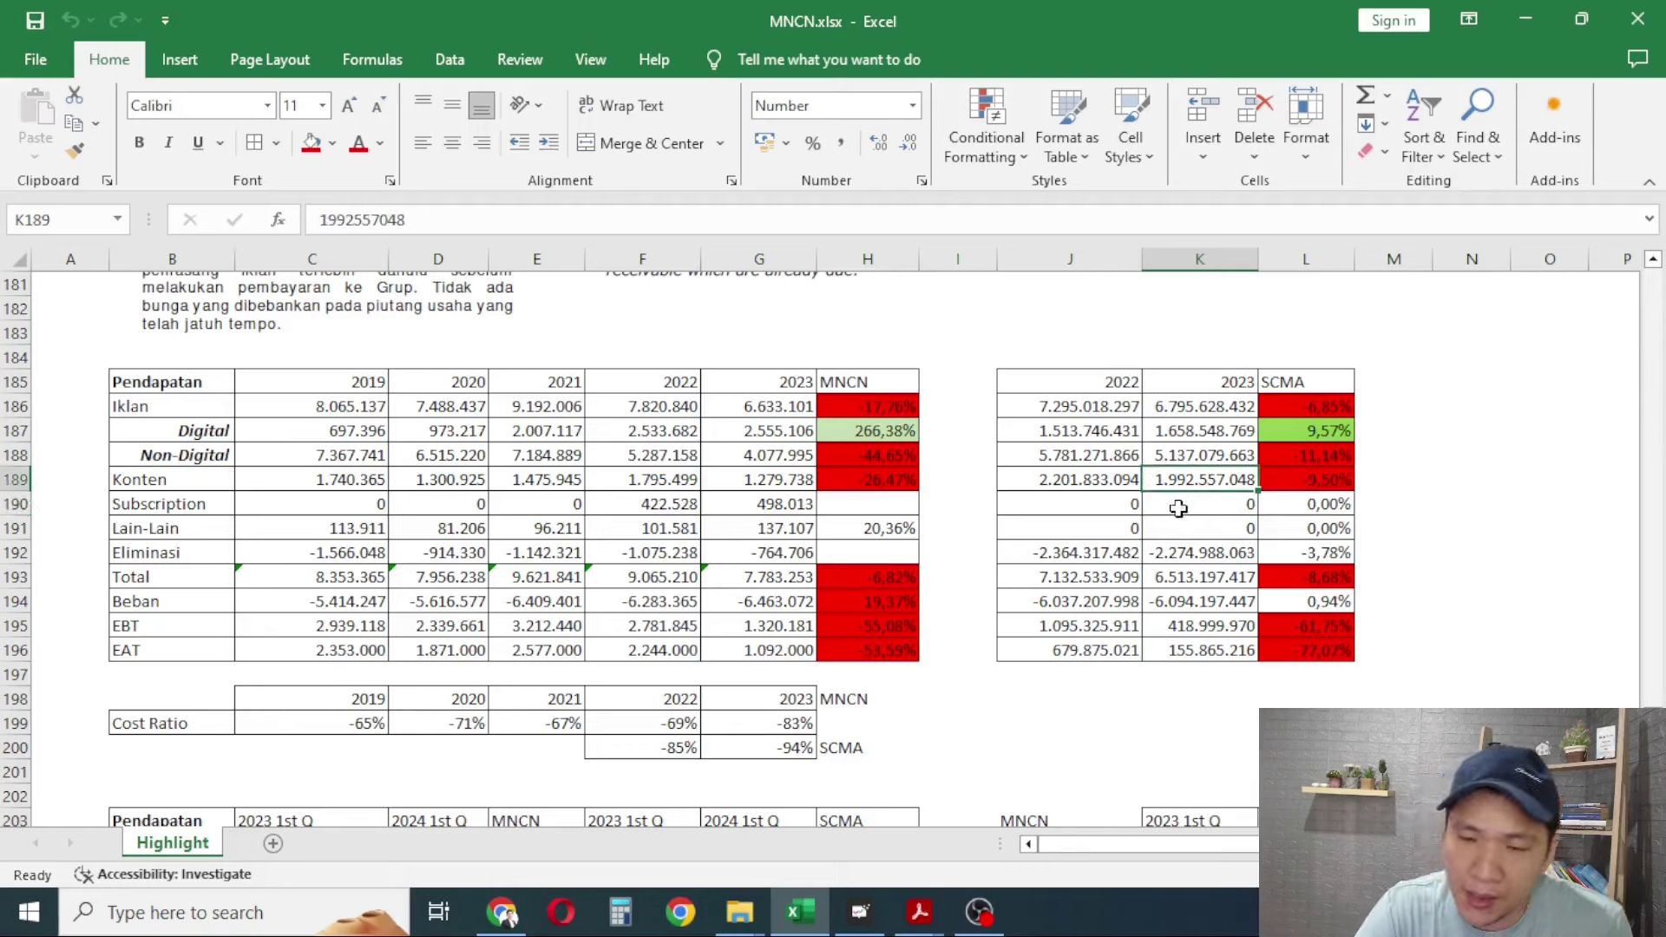
# Check SCMA's 2022 Eliminasi and compare its Total revenue in 2022 and 2023 with the percentage change in L193
pyautogui.click(1067, 560)
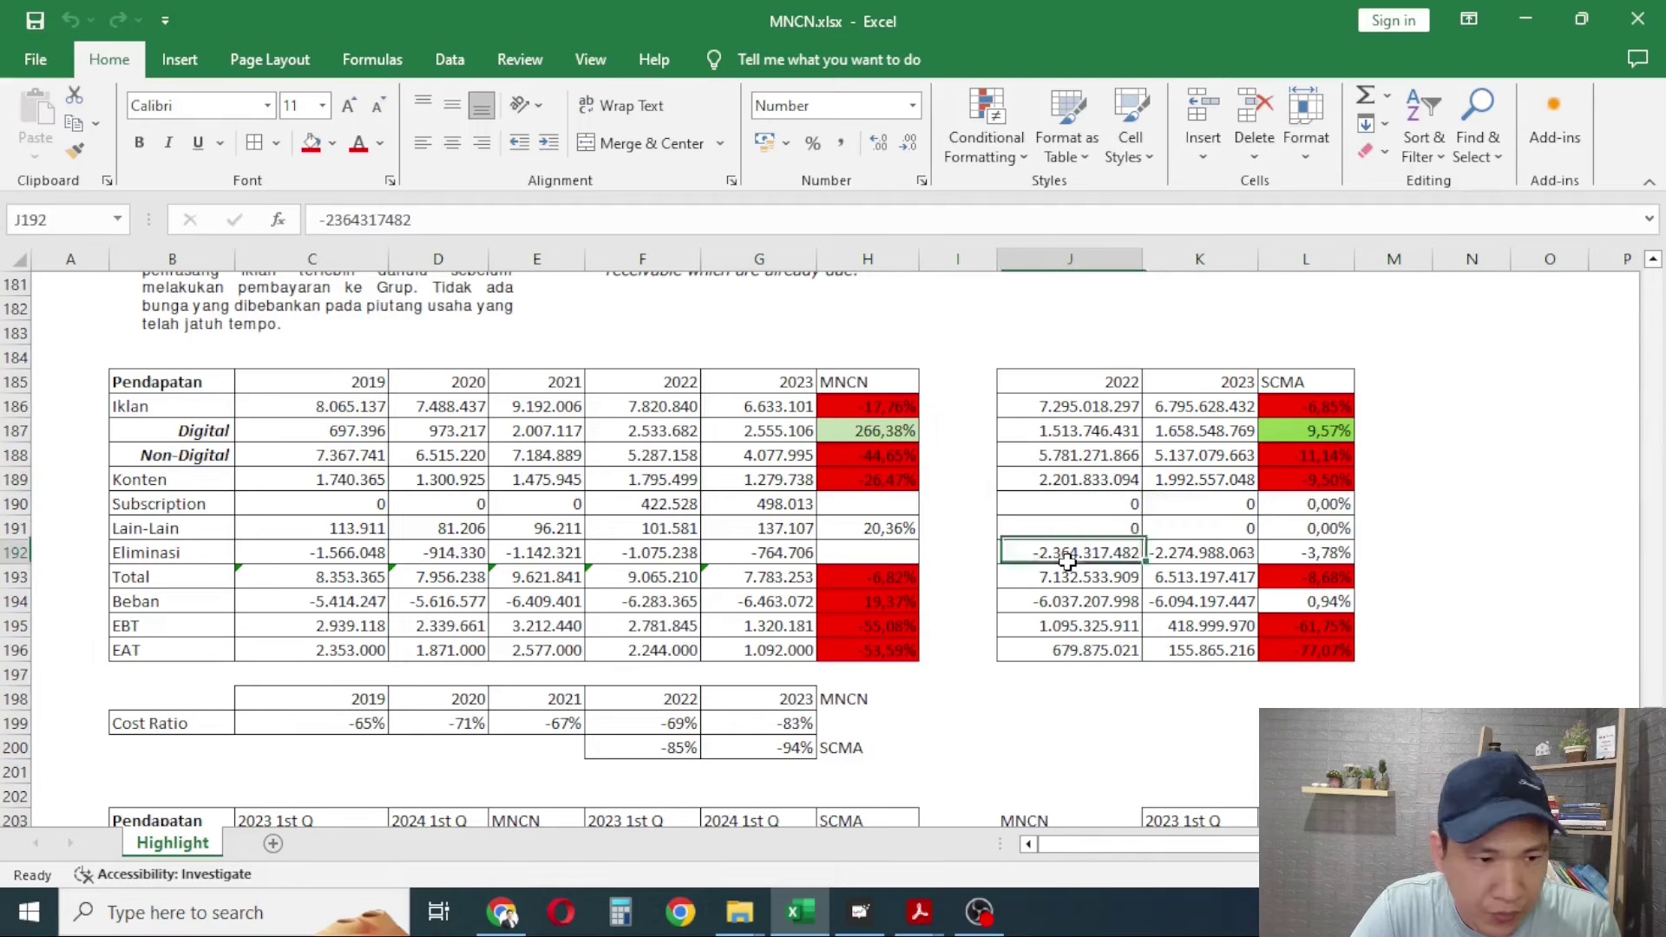
pyautogui.click(1089, 587)
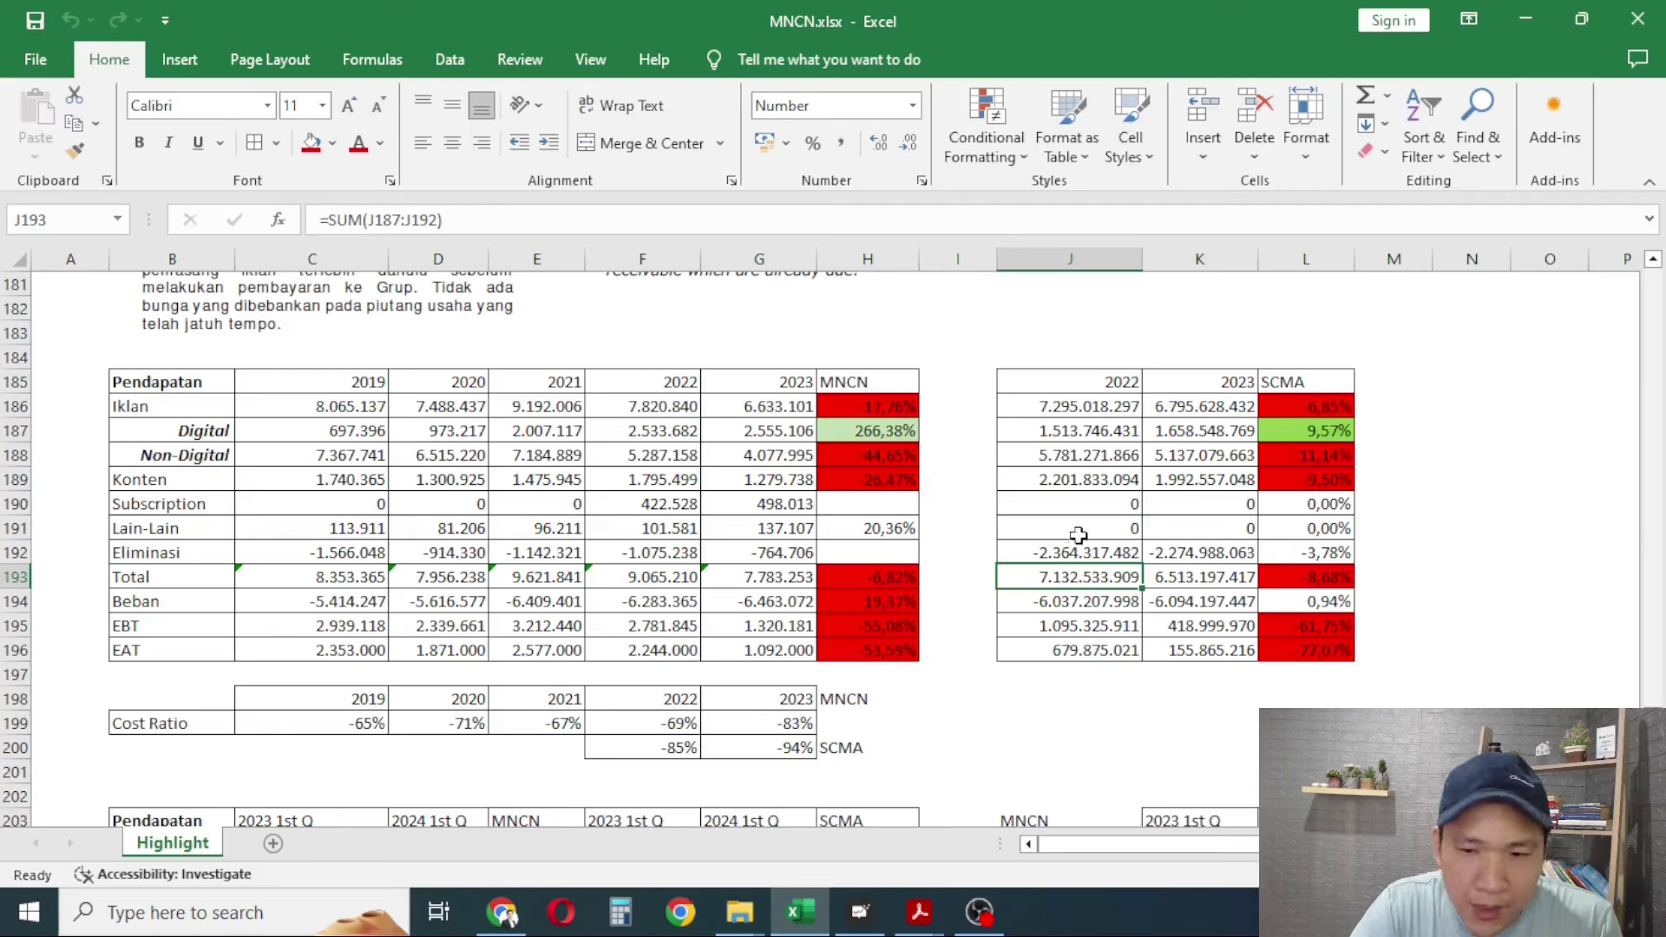
pyautogui.click(1176, 578)
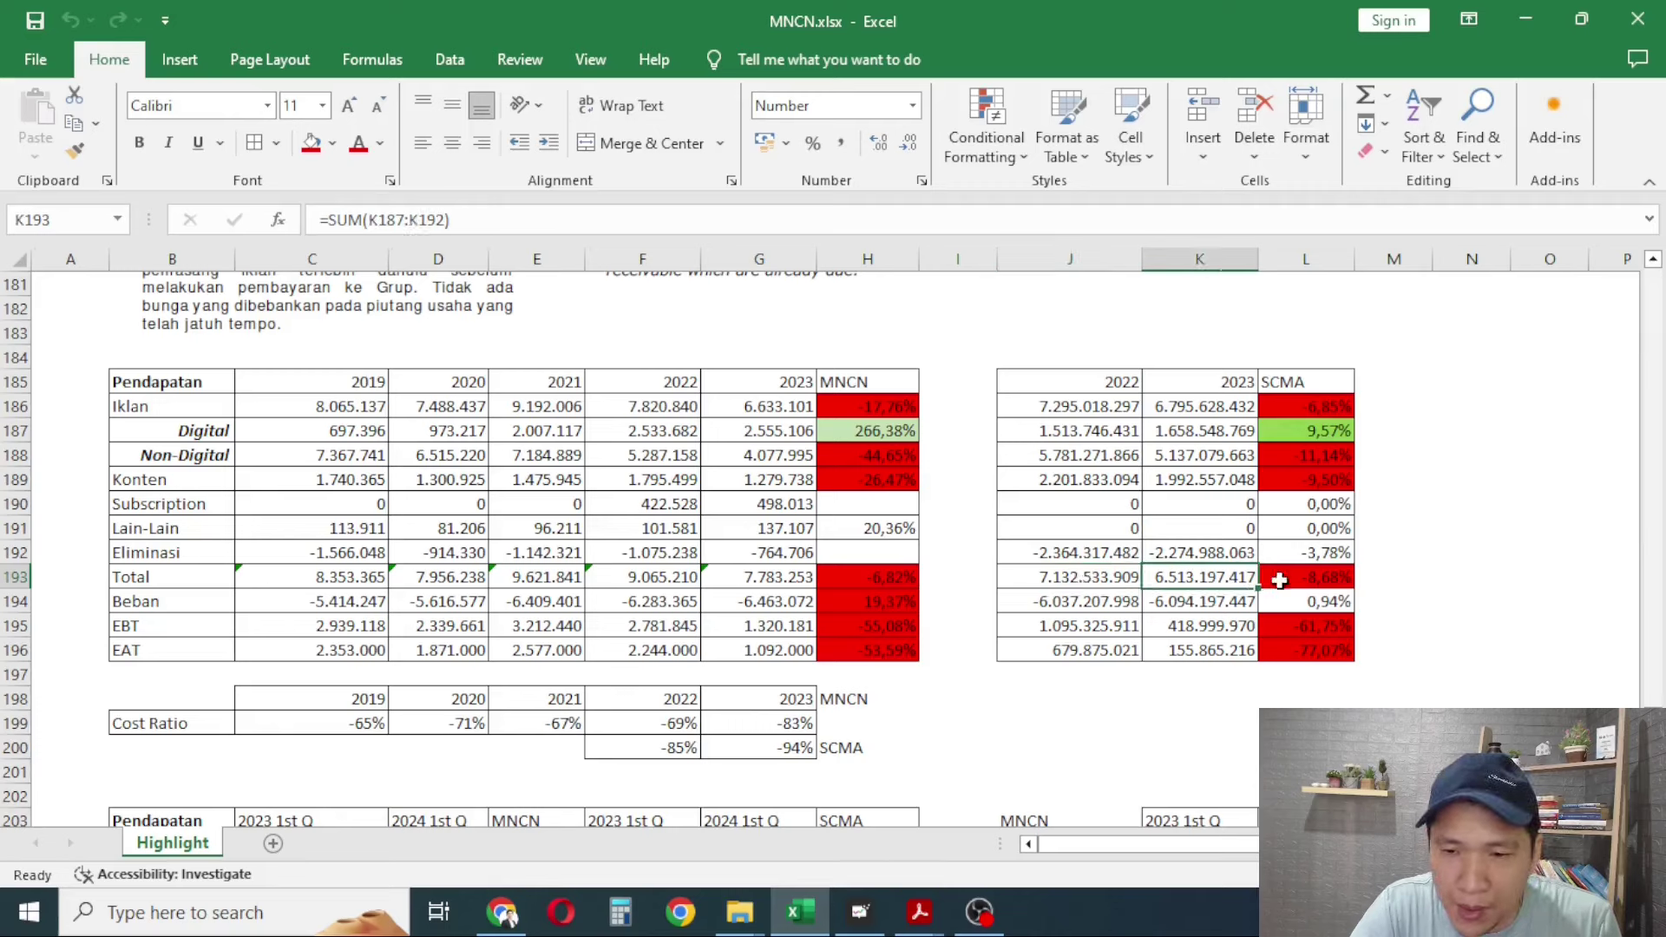
pyautogui.click(1328, 581)
# Compare SCMA's Beban in 2022 and 2023 and check its 2022 EBT in J195
pyautogui.click(1076, 608)
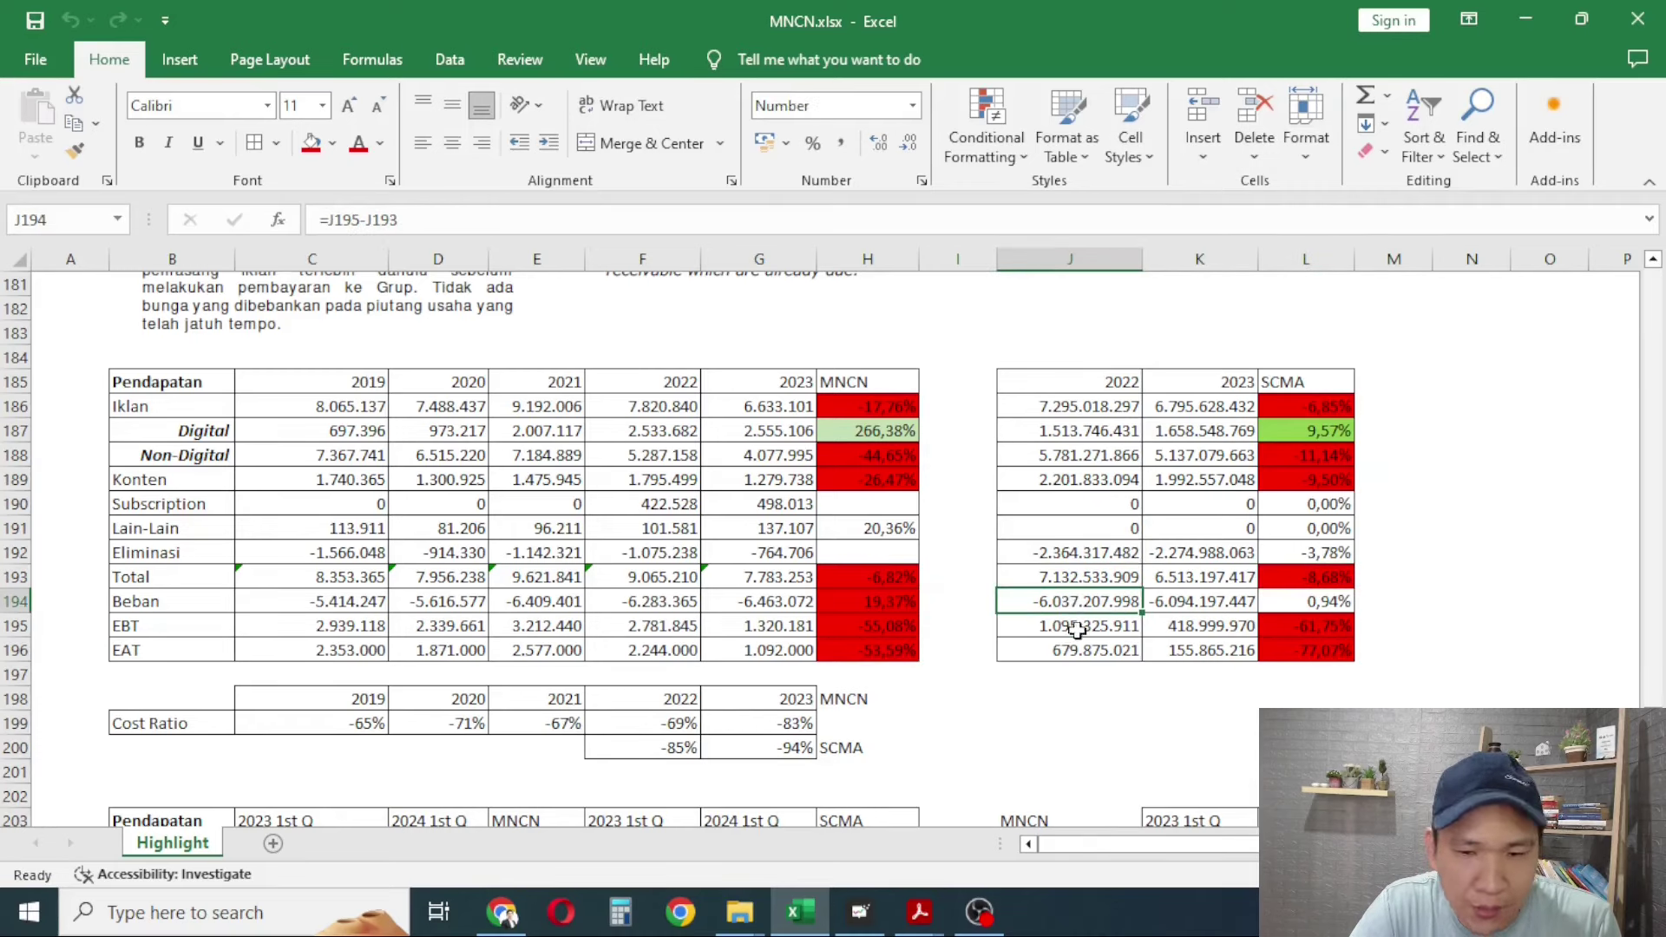
pyautogui.click(1219, 608)
pyautogui.click(1108, 623)
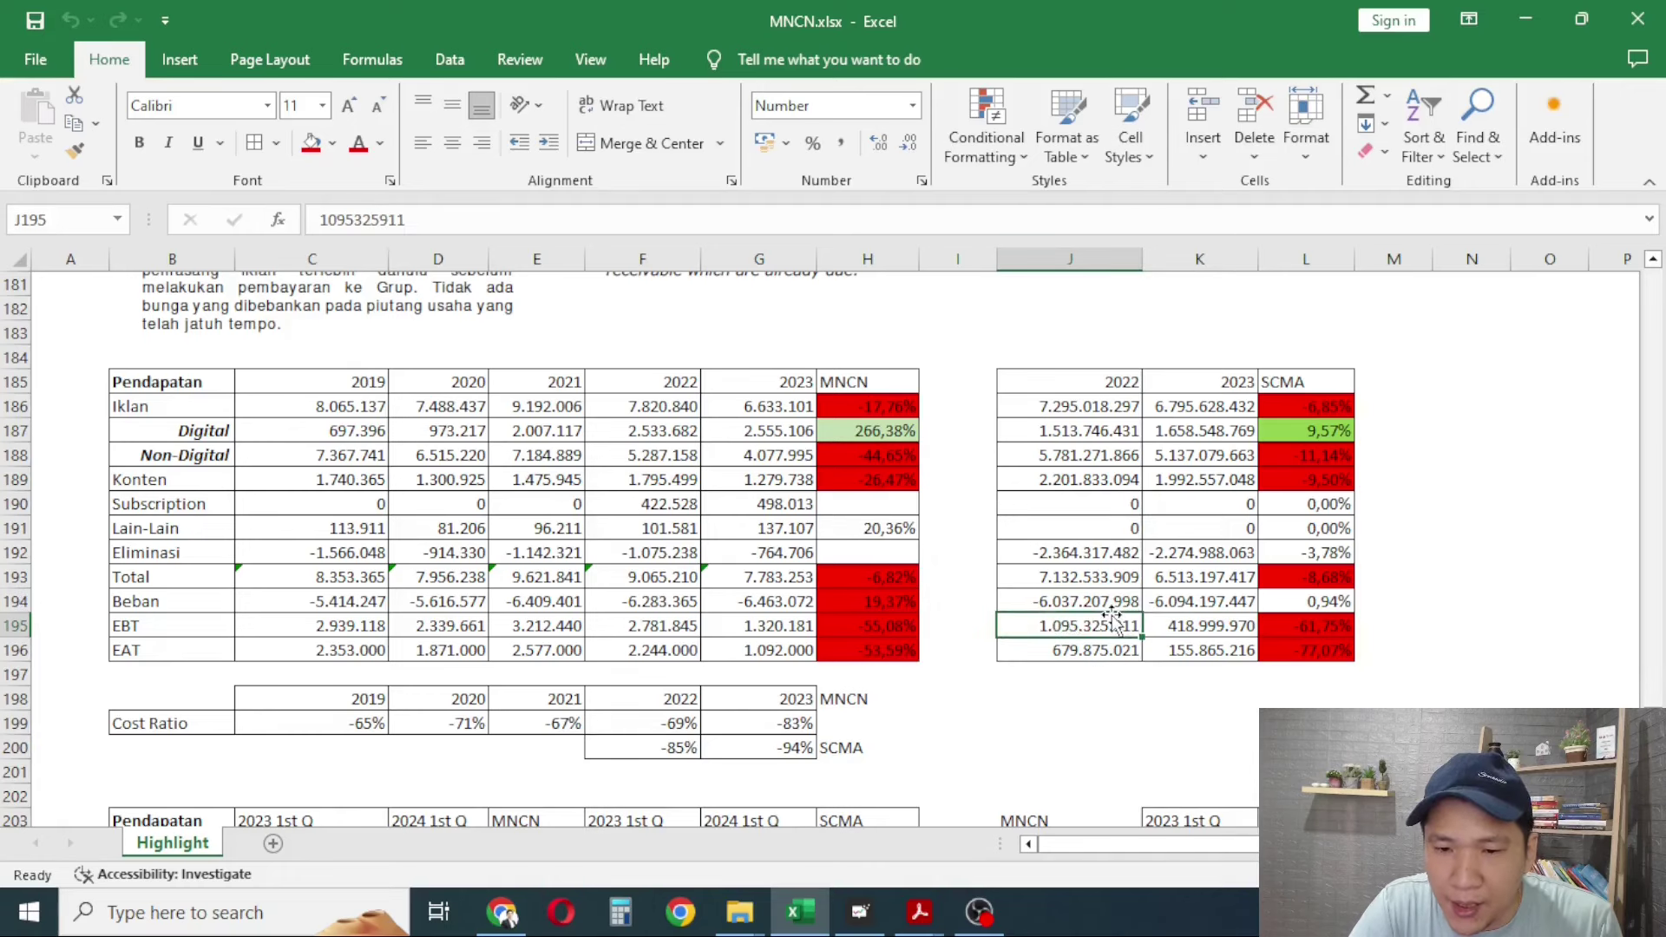
pyautogui.click(1102, 600)
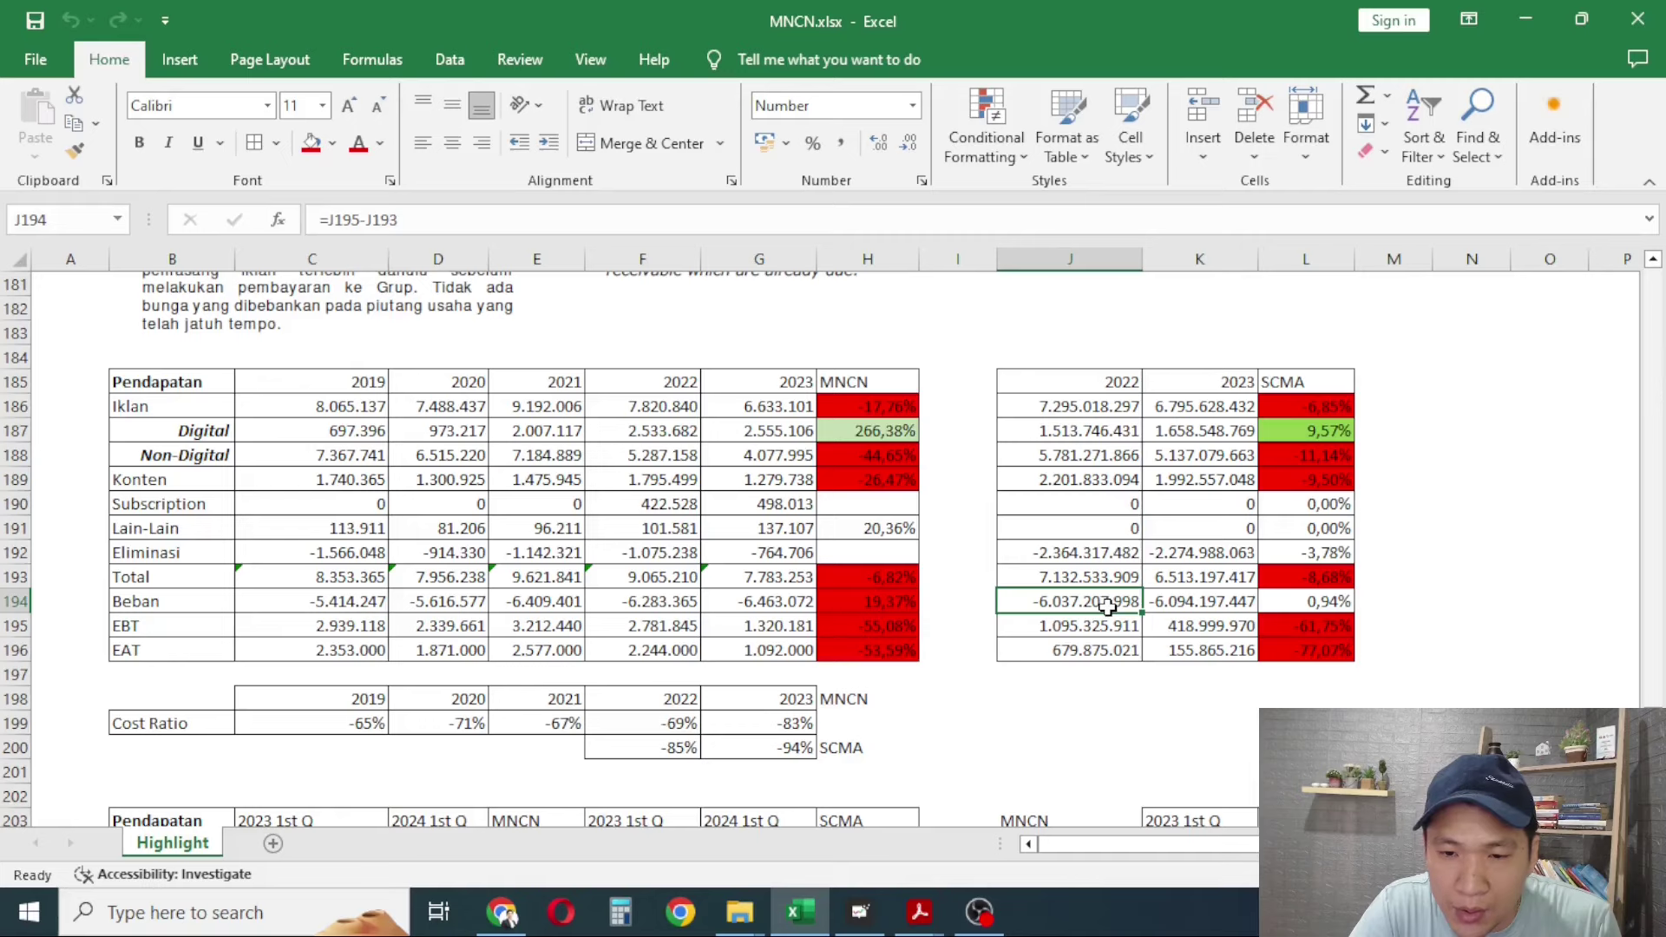
pyautogui.click(1194, 603)
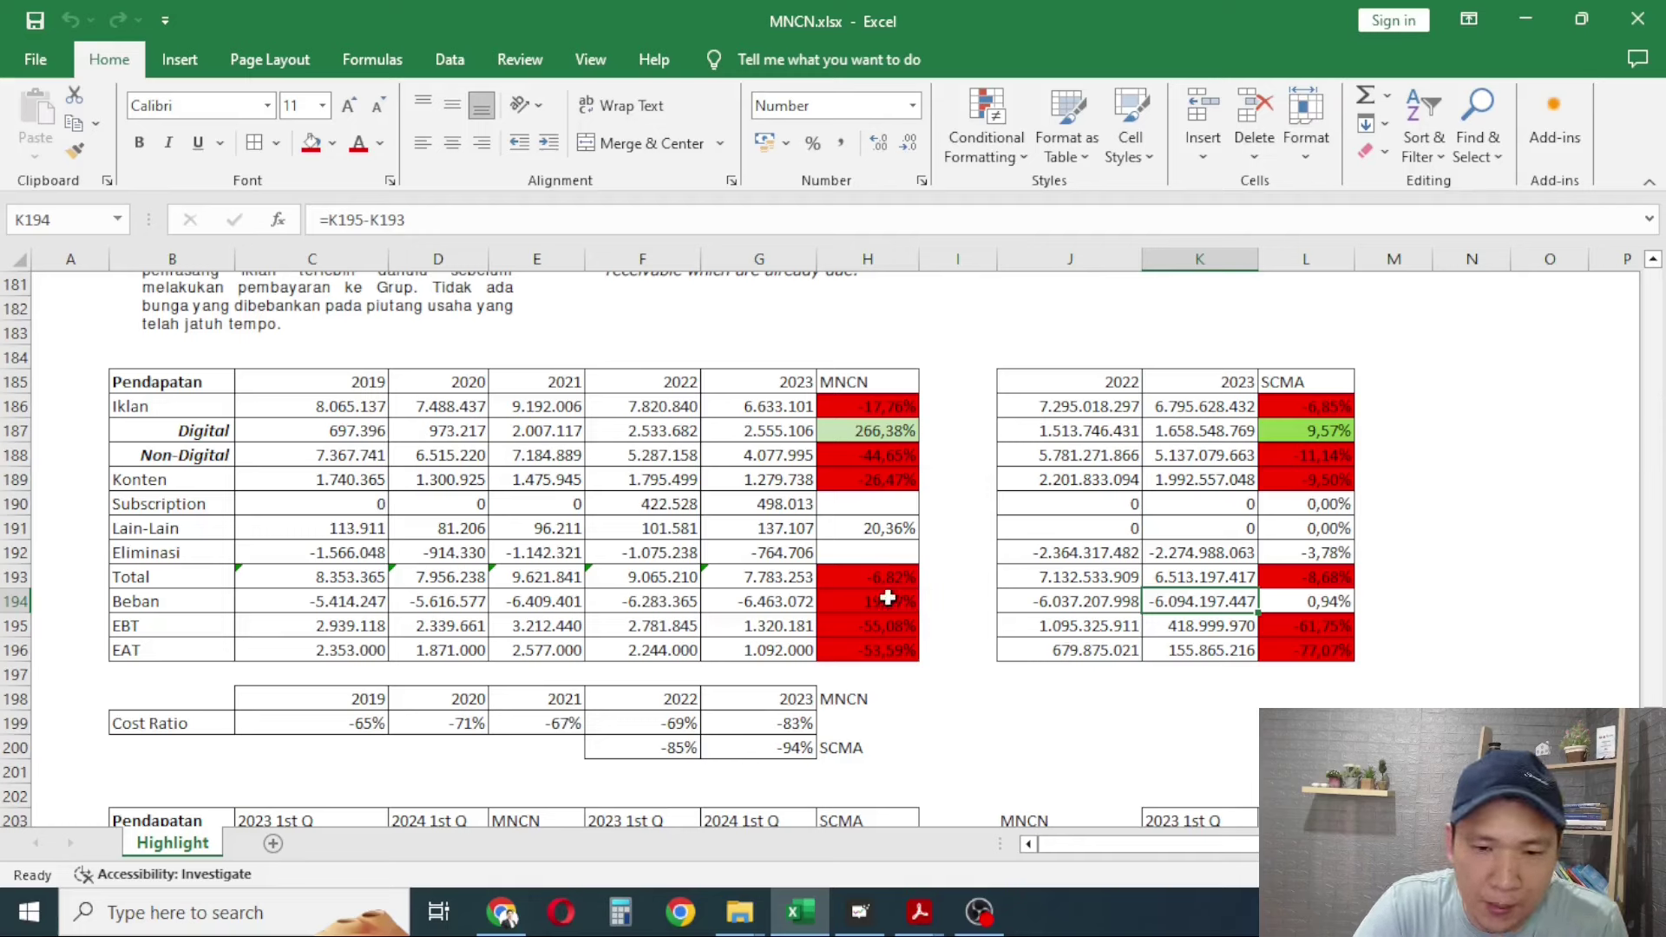
pyautogui.click(1101, 634)
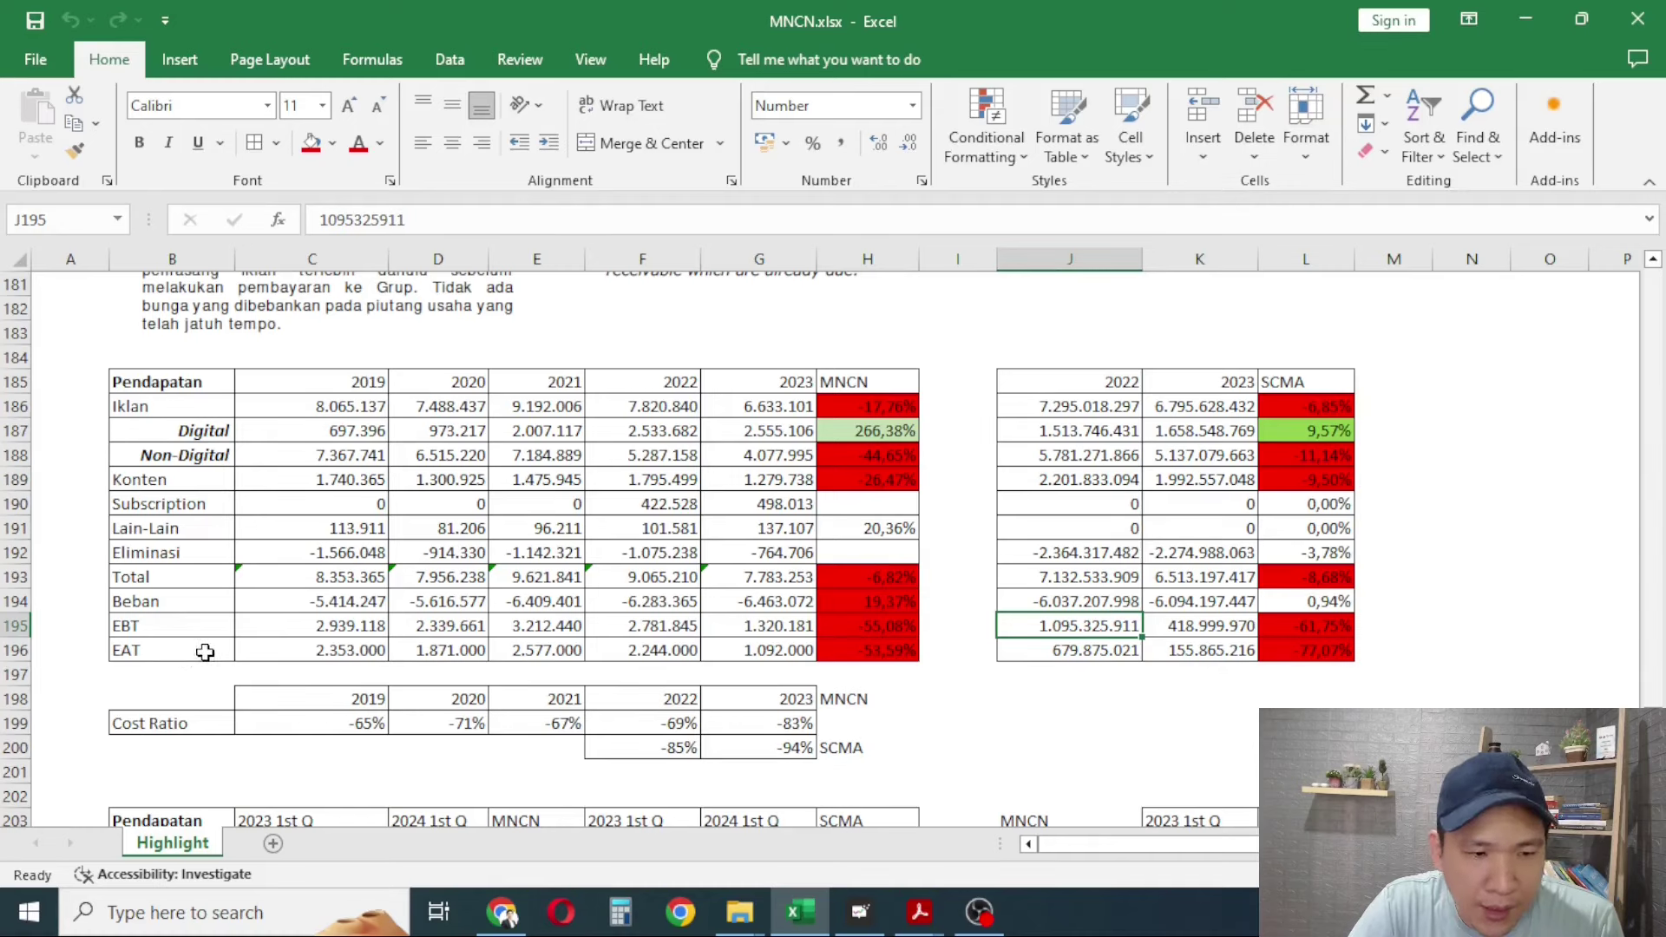
# Compare SCMA's EBT and EAT for 2022 and 2023, checking the percentage changes in L195 and L196
pyautogui.click(1182, 638)
pyautogui.click(1099, 638)
pyautogui.click(1196, 636)
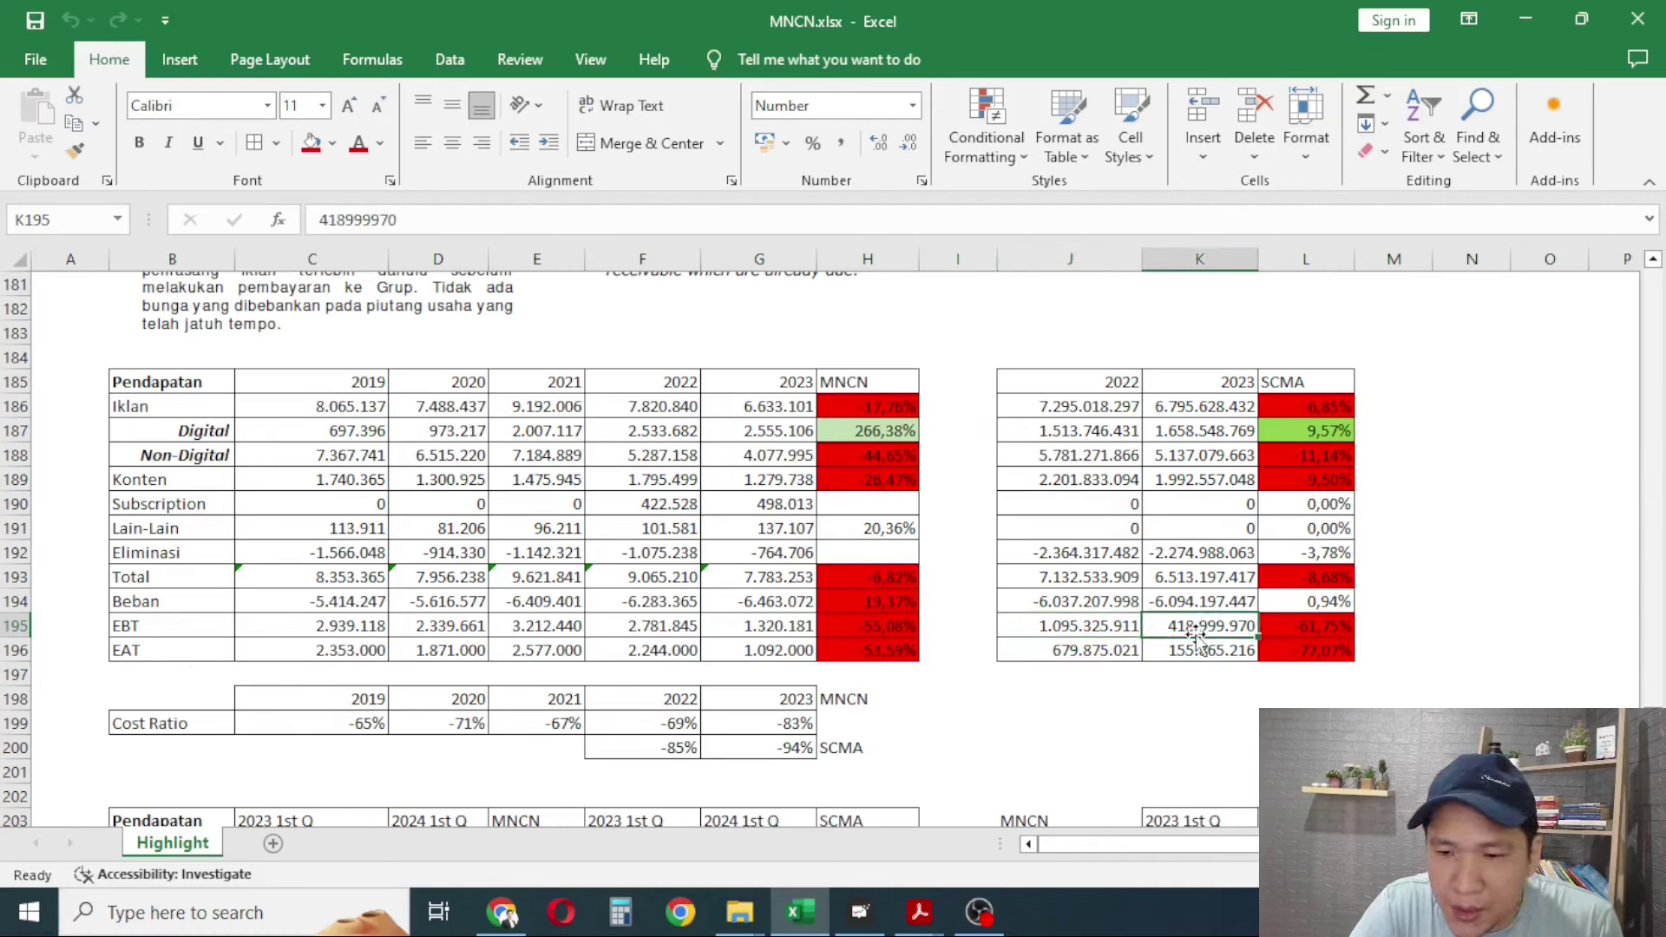
pyautogui.click(1294, 631)
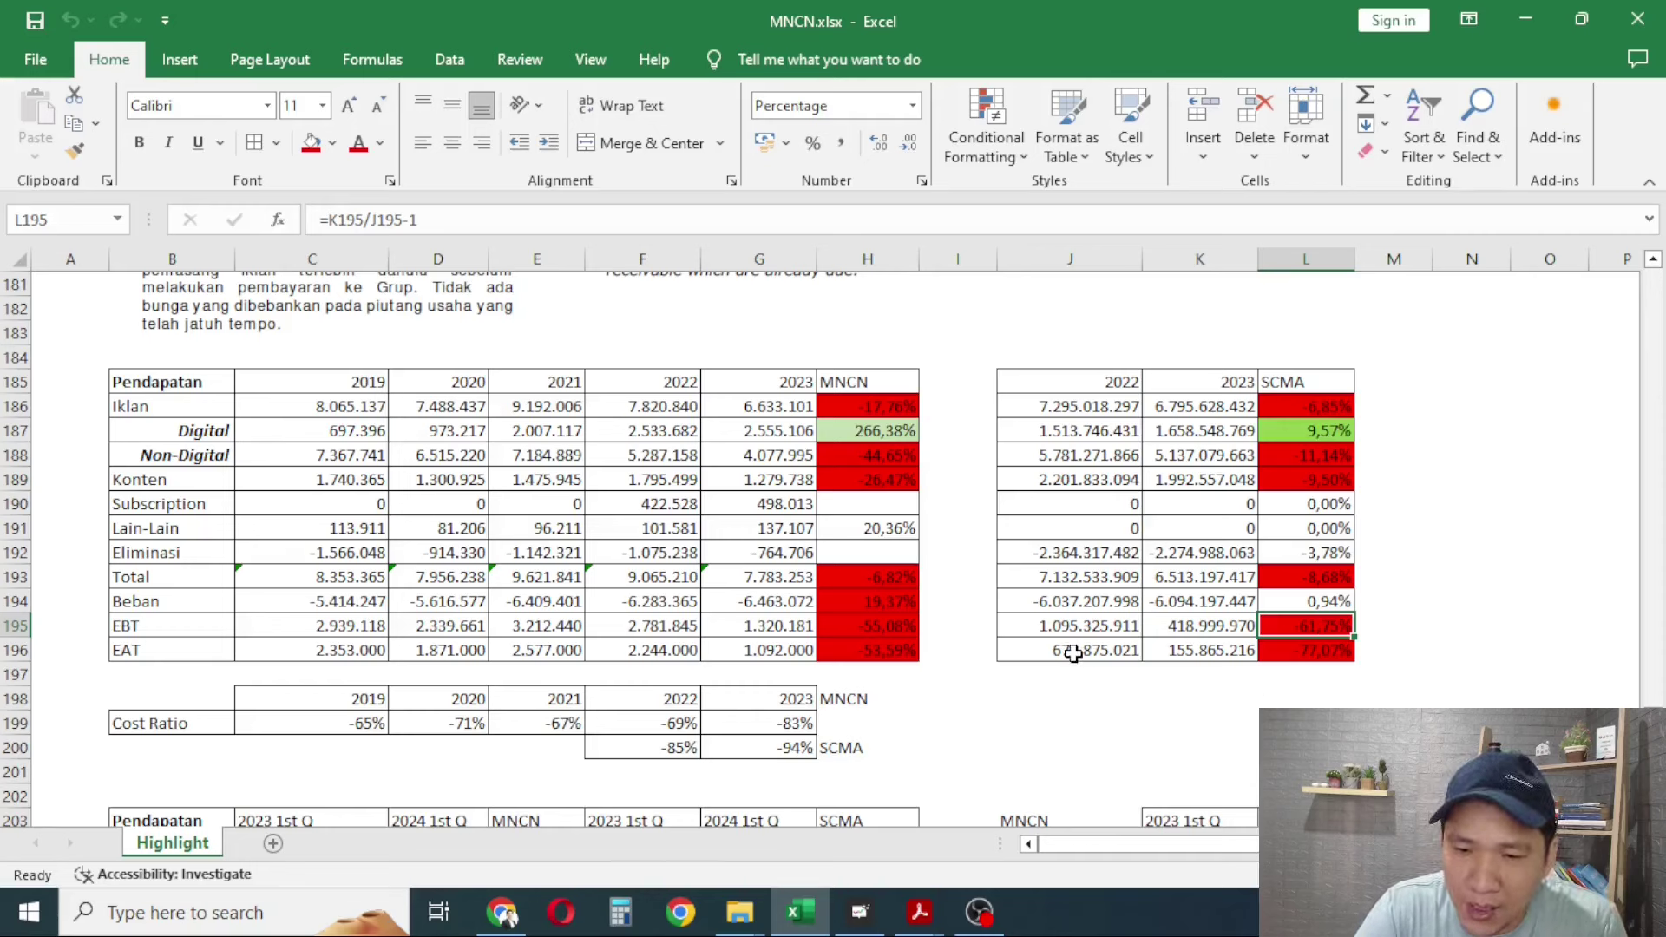
pyautogui.moveTo(1074, 653); pyautogui.dragTo(1198, 653)
pyautogui.click(1348, 658)
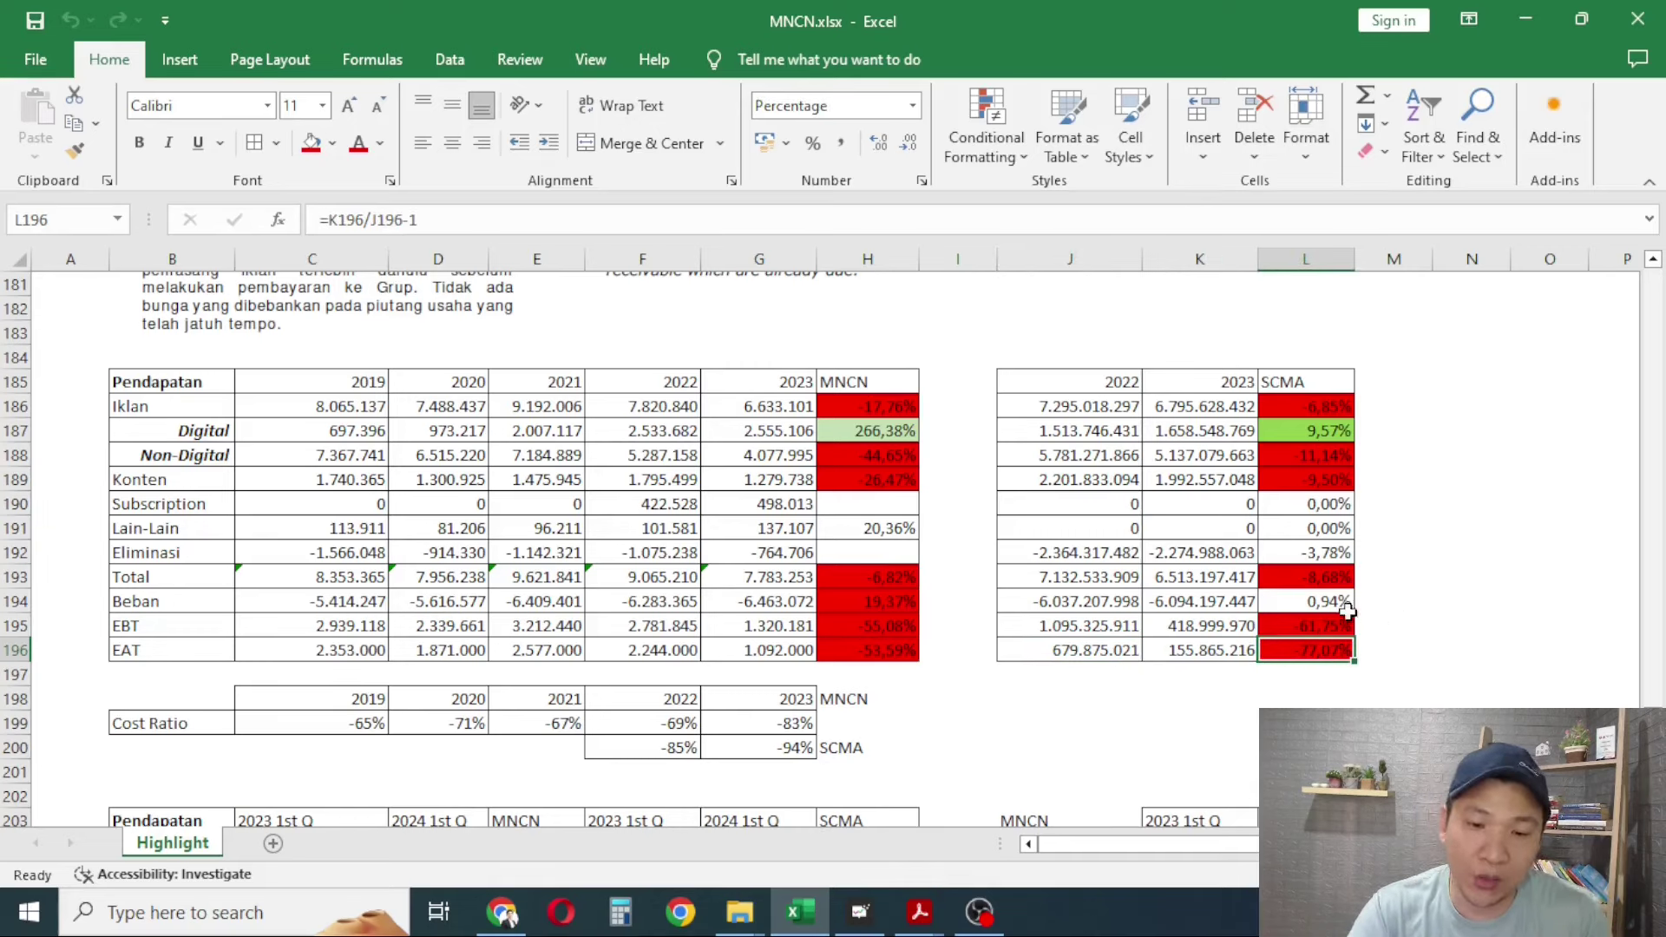
# Examine the Cost Ratio table and trace MNCN's 2019 ratio in C199 back to its Beban and Total revenue
pyautogui.moveTo(135, 701); pyautogui.dragTo(920, 757)
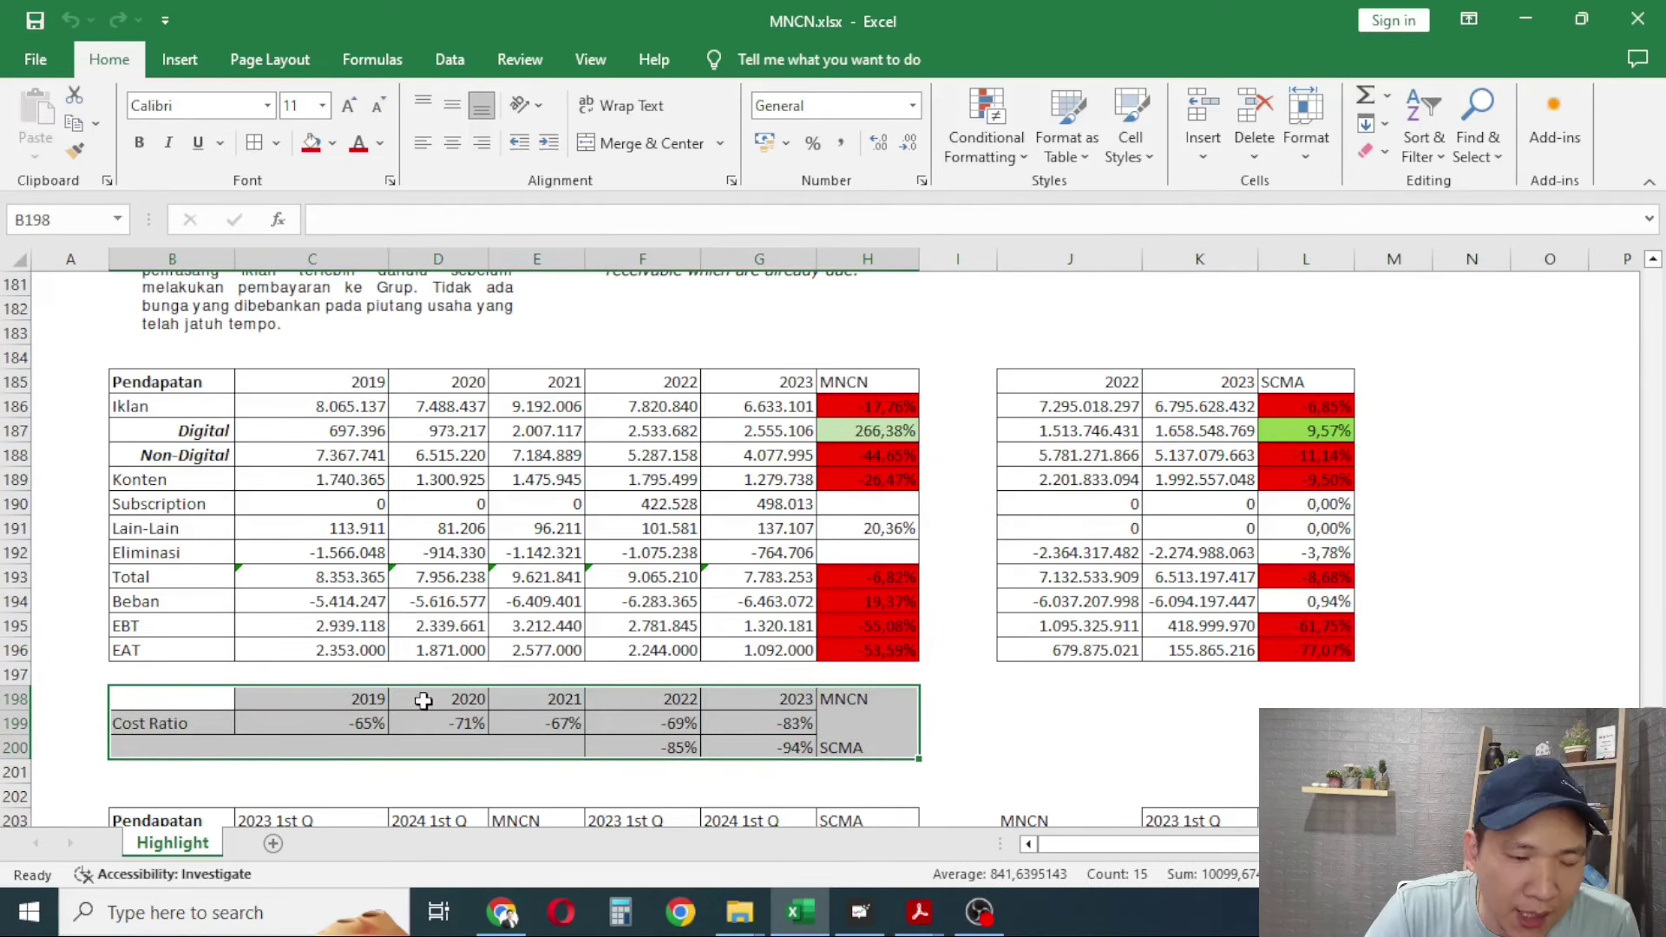
pyautogui.click(312, 722)
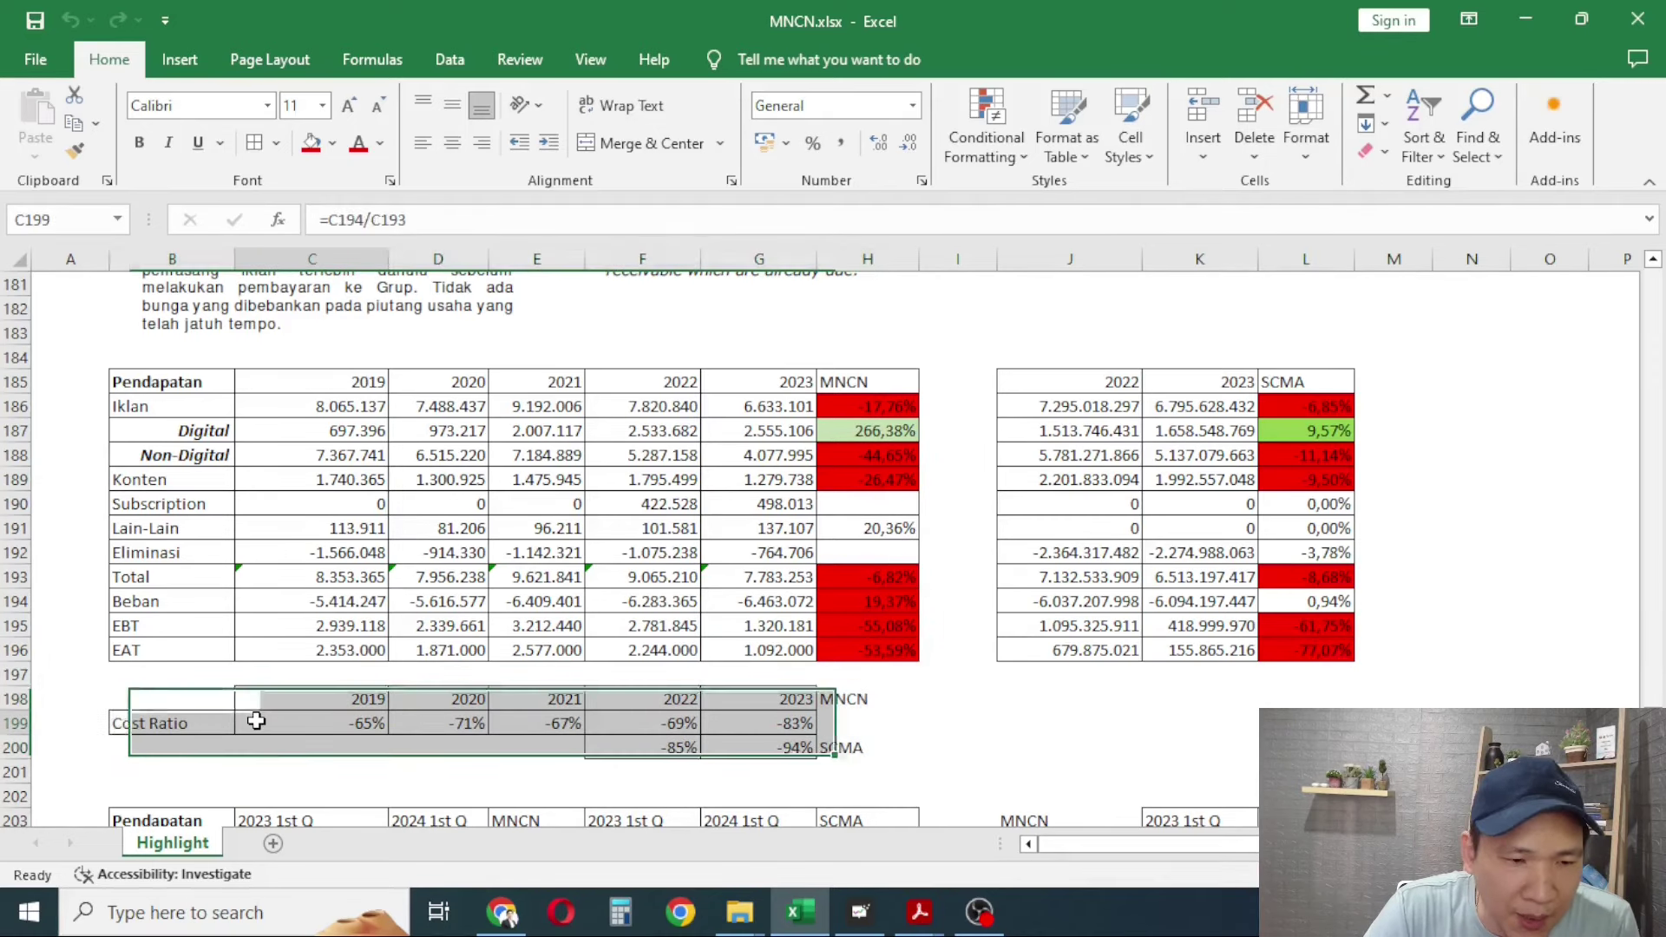
pyautogui.click(337, 701)
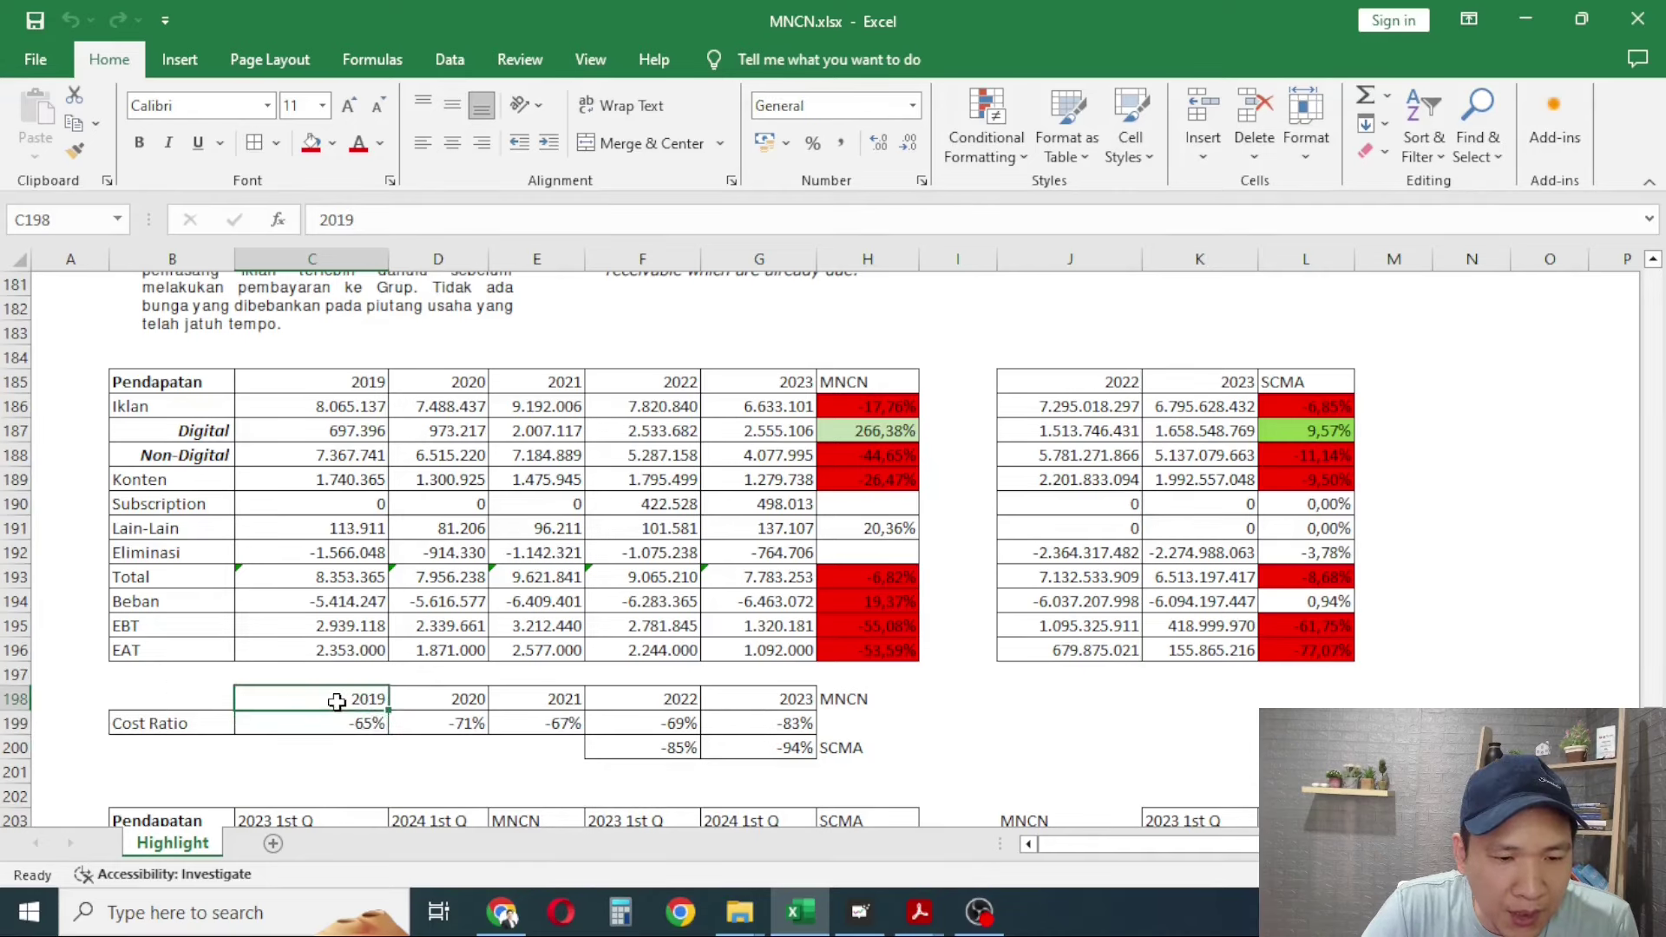
pyautogui.click(336, 725)
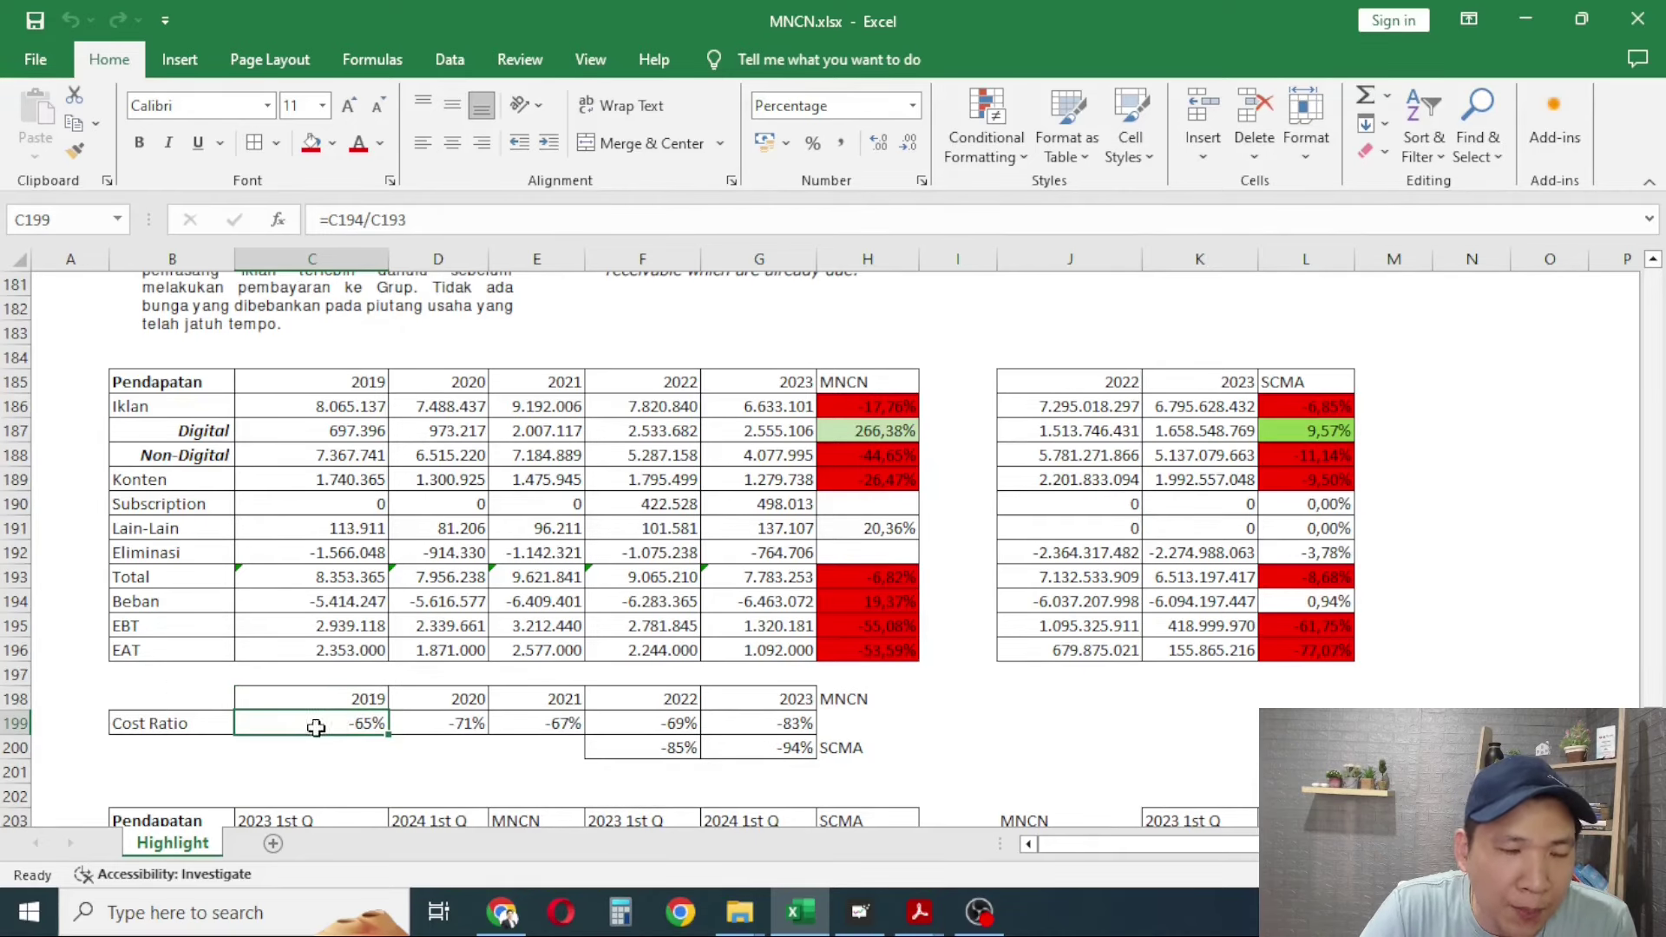
pyautogui.click(283, 599)
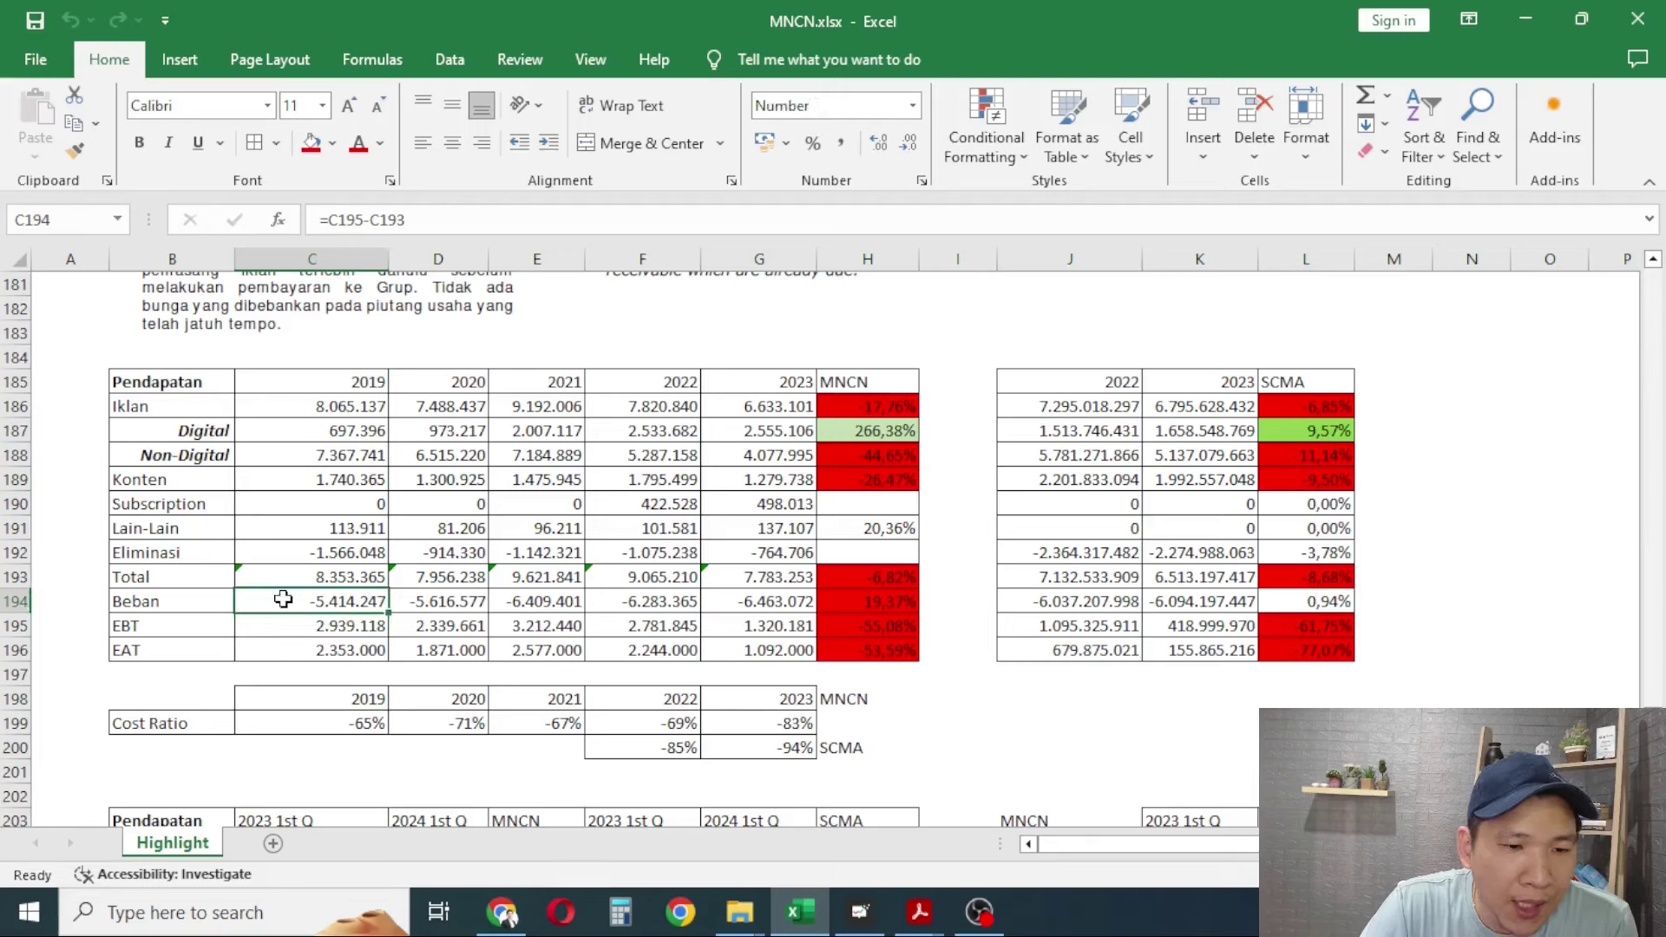
pyautogui.click(312, 723)
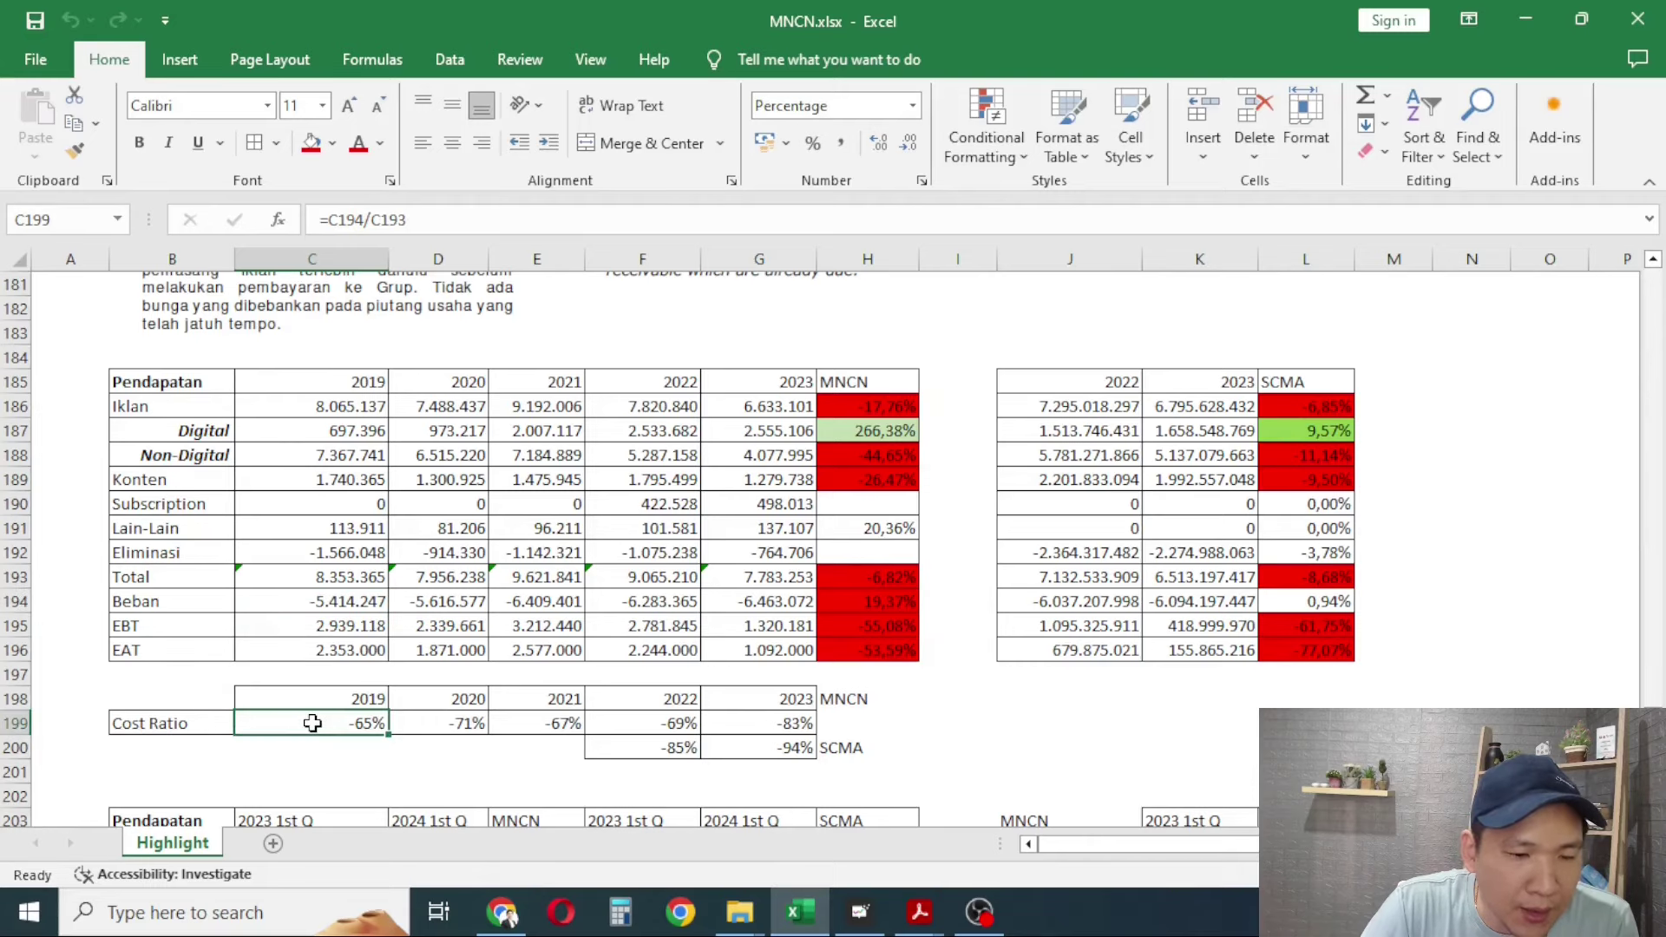
pyautogui.click(308, 605)
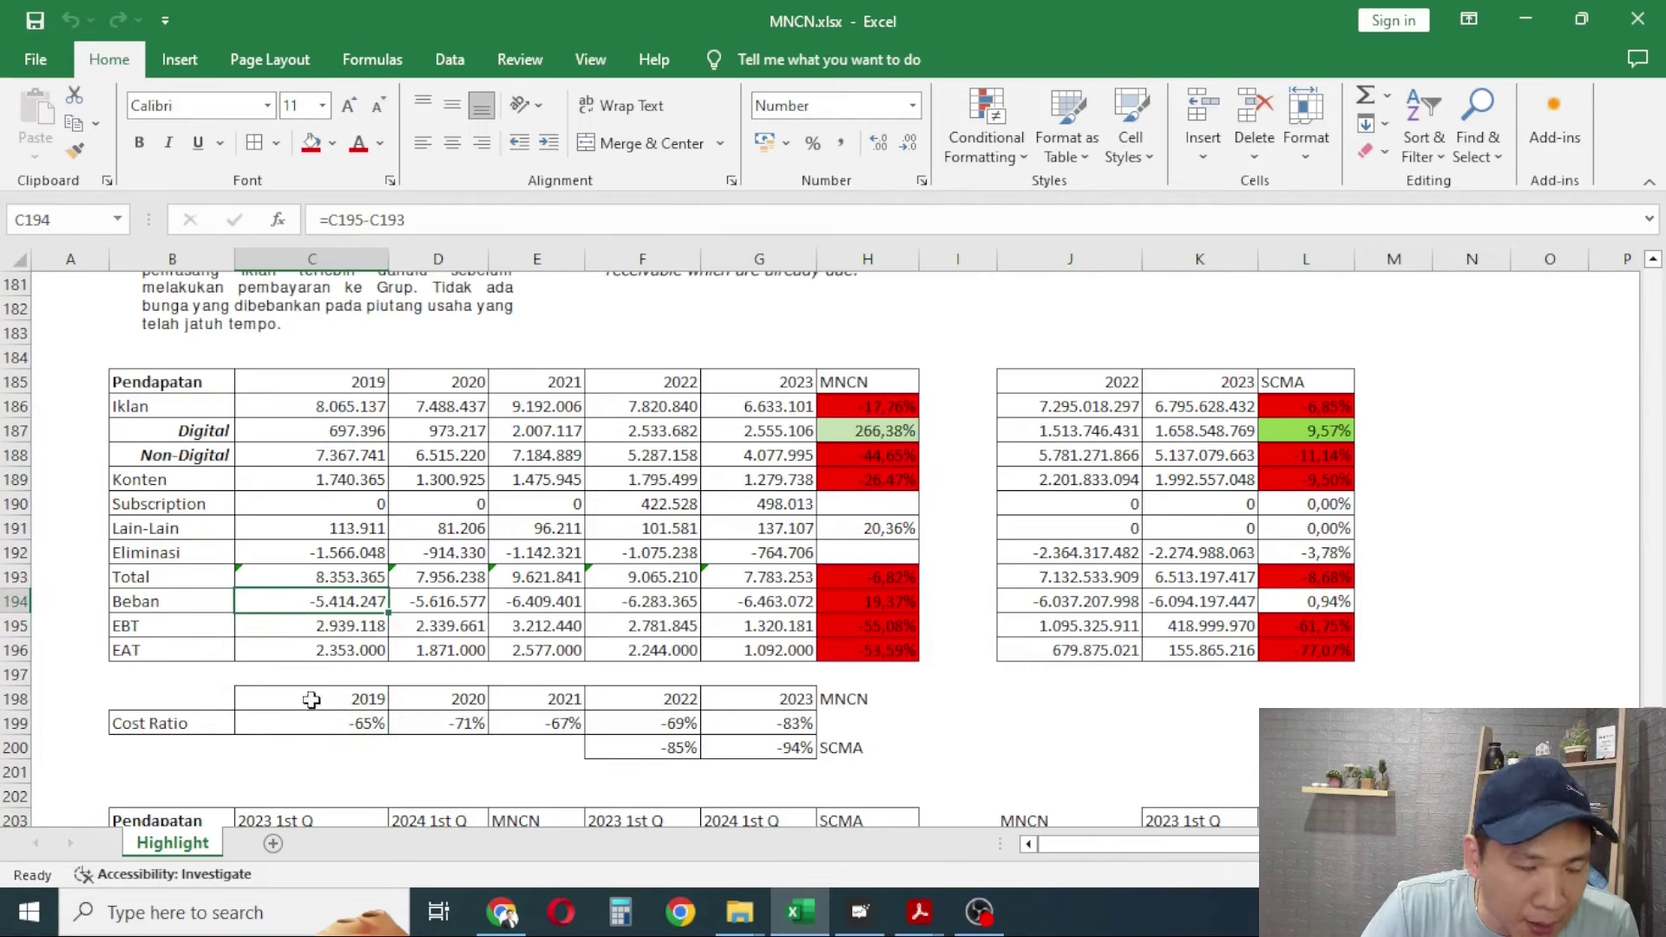
pyautogui.click(269, 576)
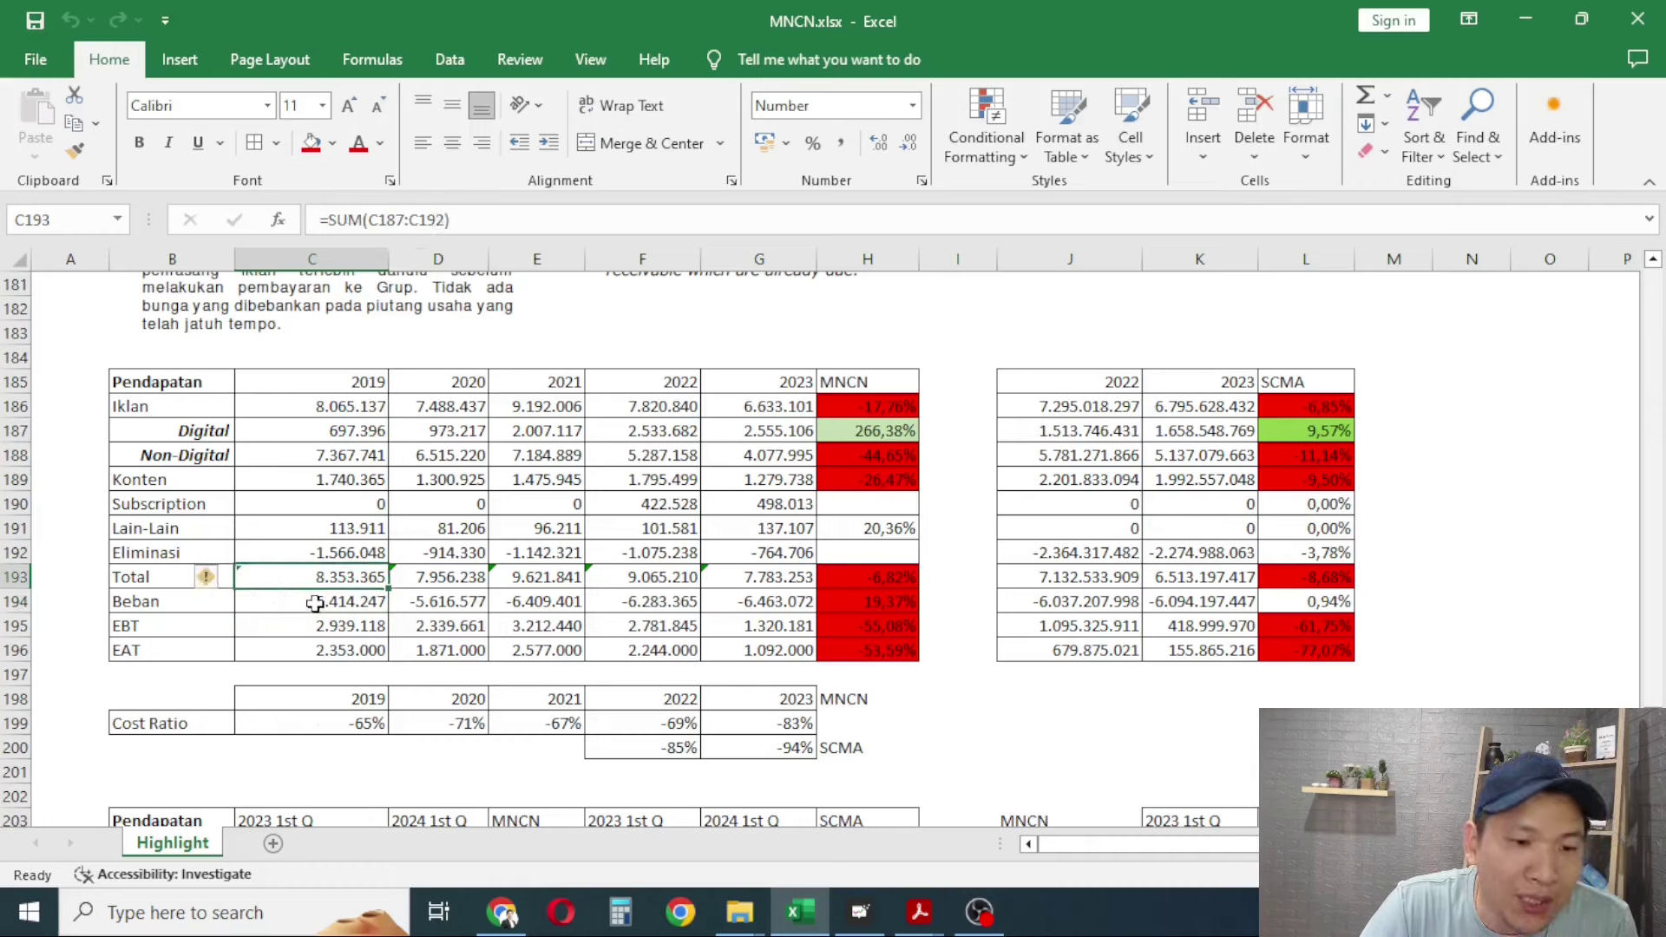
pyautogui.click(289, 720)
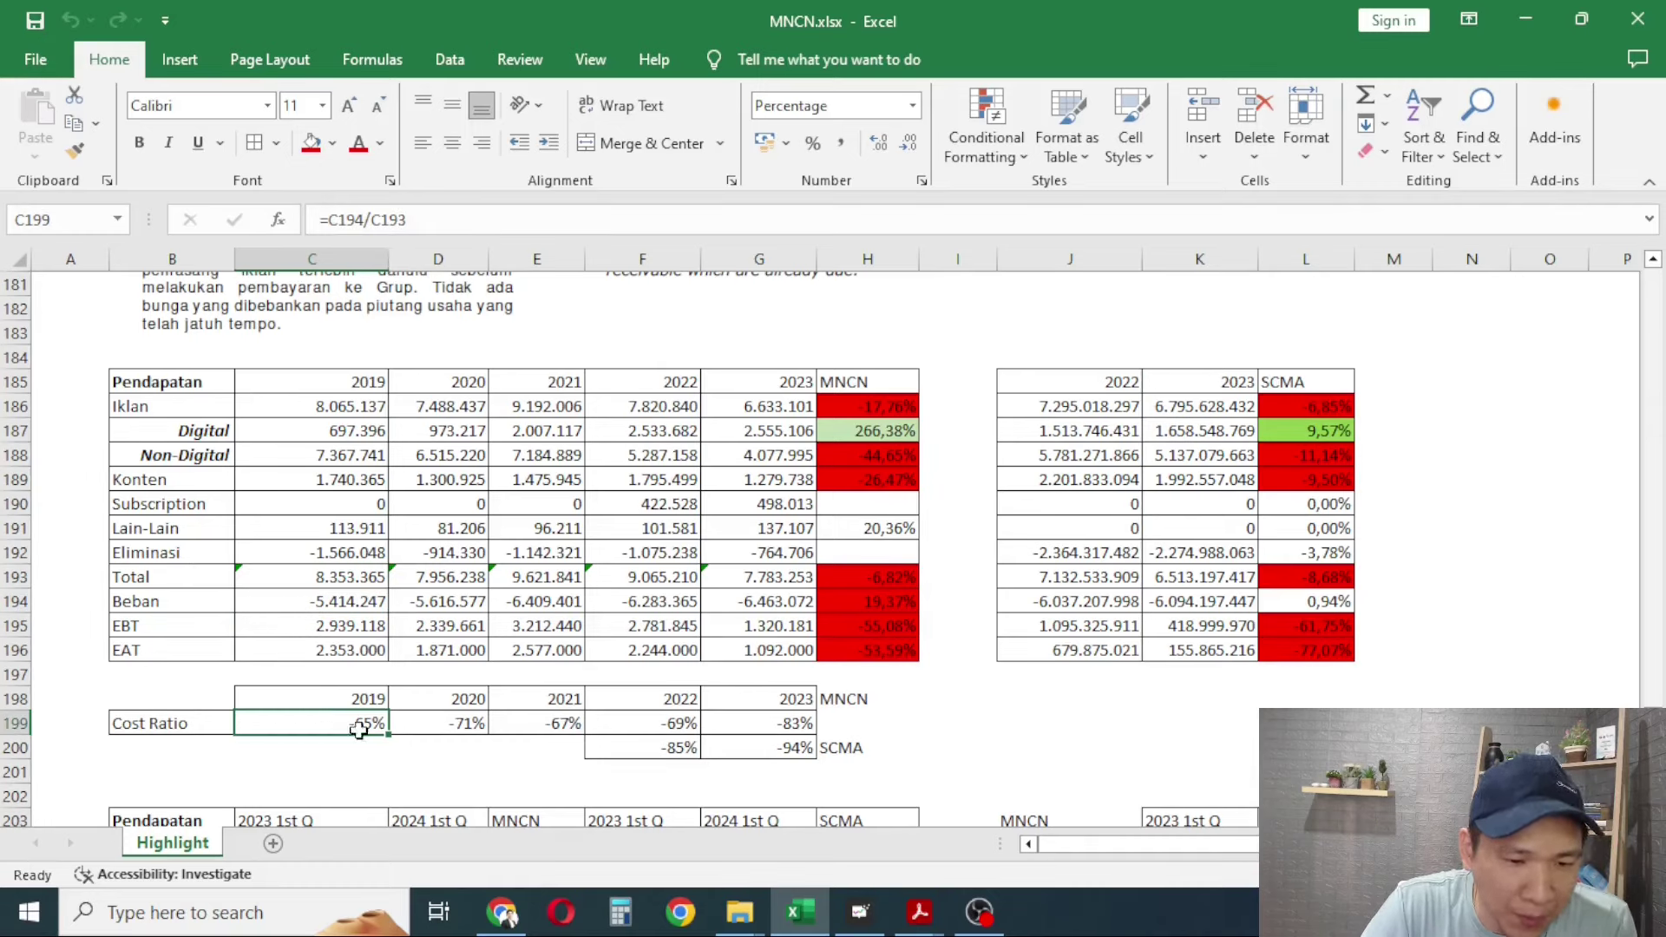
# Review MNCN's Cost Ratio year by year from 2020 to 2023 in D199:G199
pyautogui.click(446, 720)
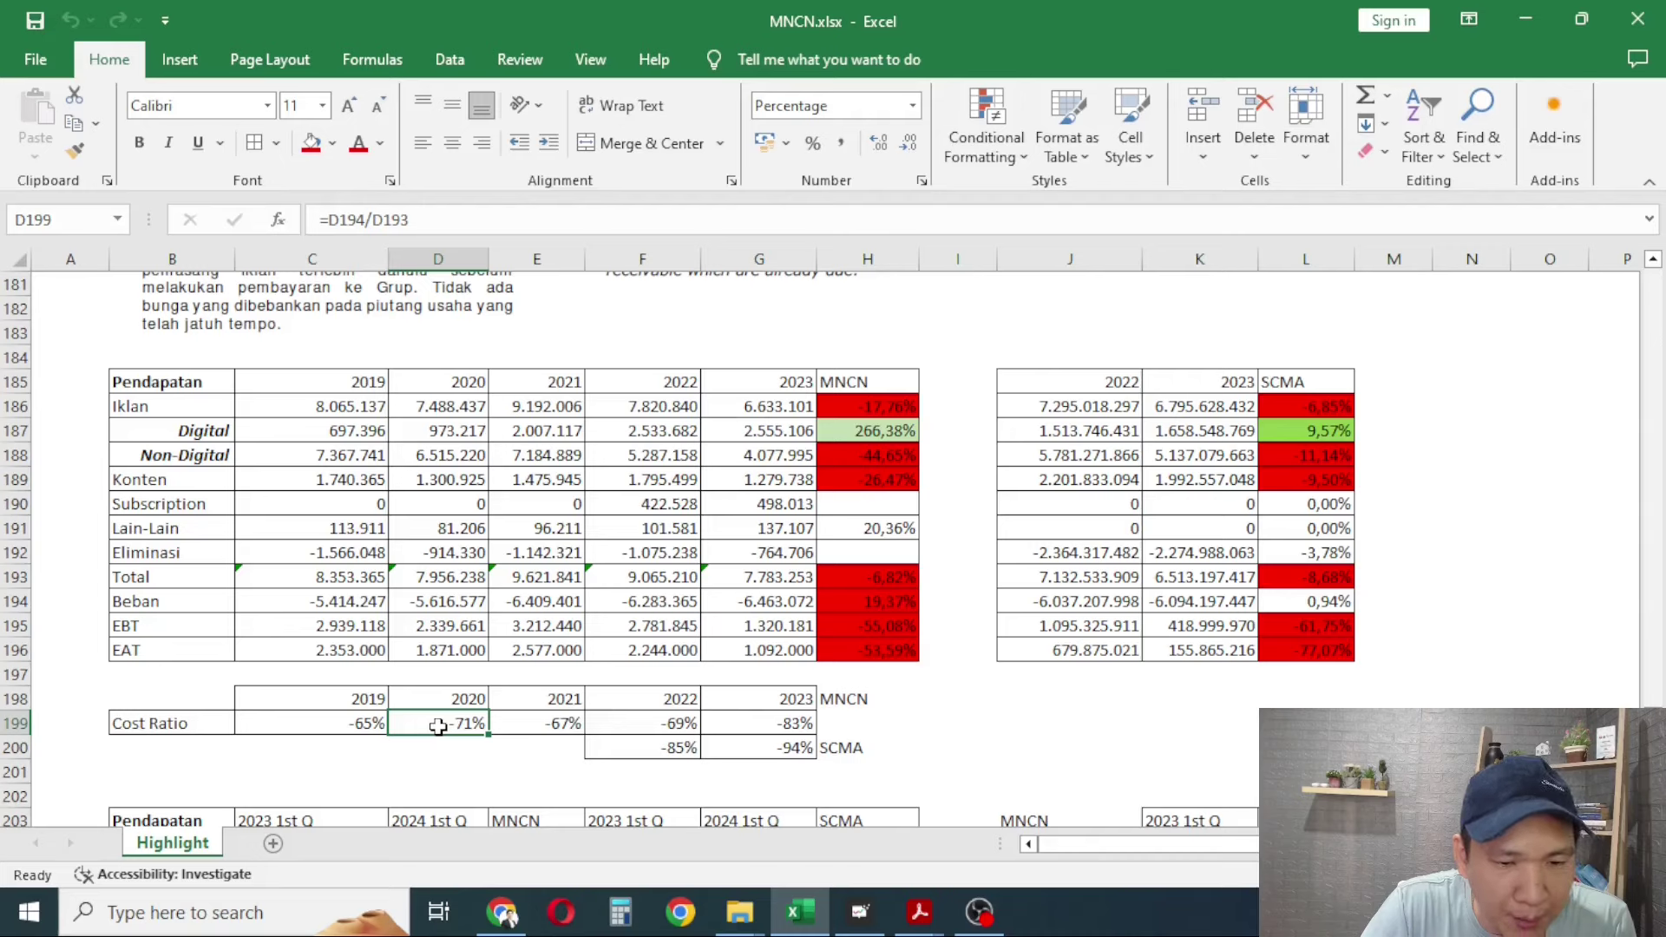
pyautogui.click(542, 727)
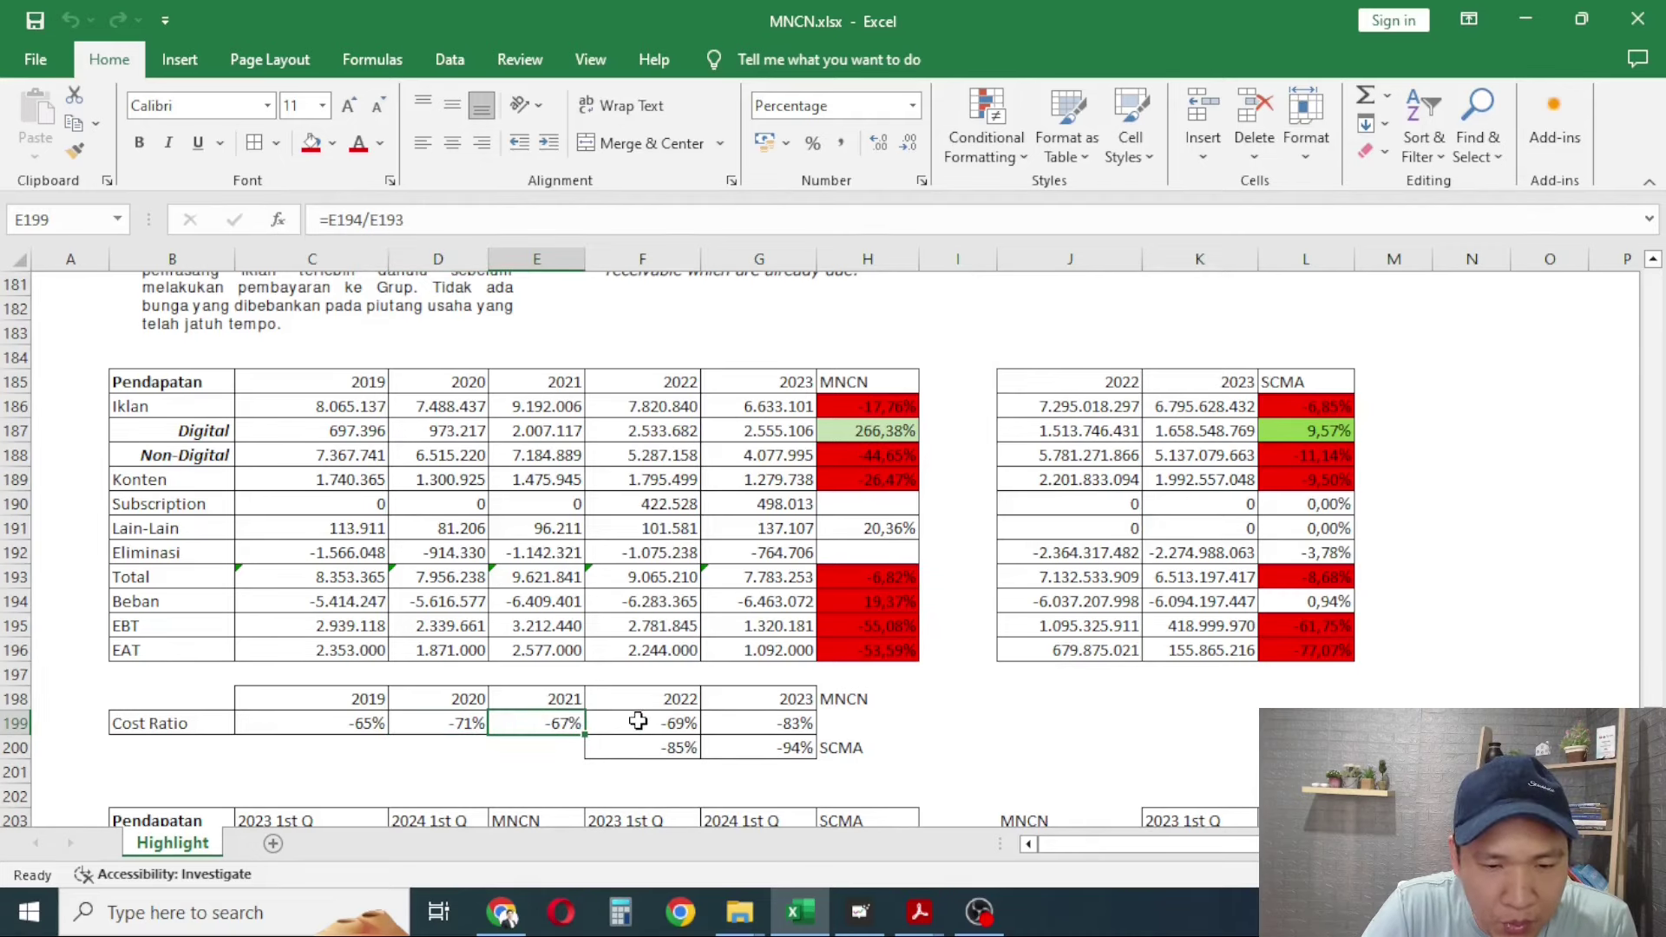
pyautogui.click(647, 725)
pyautogui.click(764, 725)
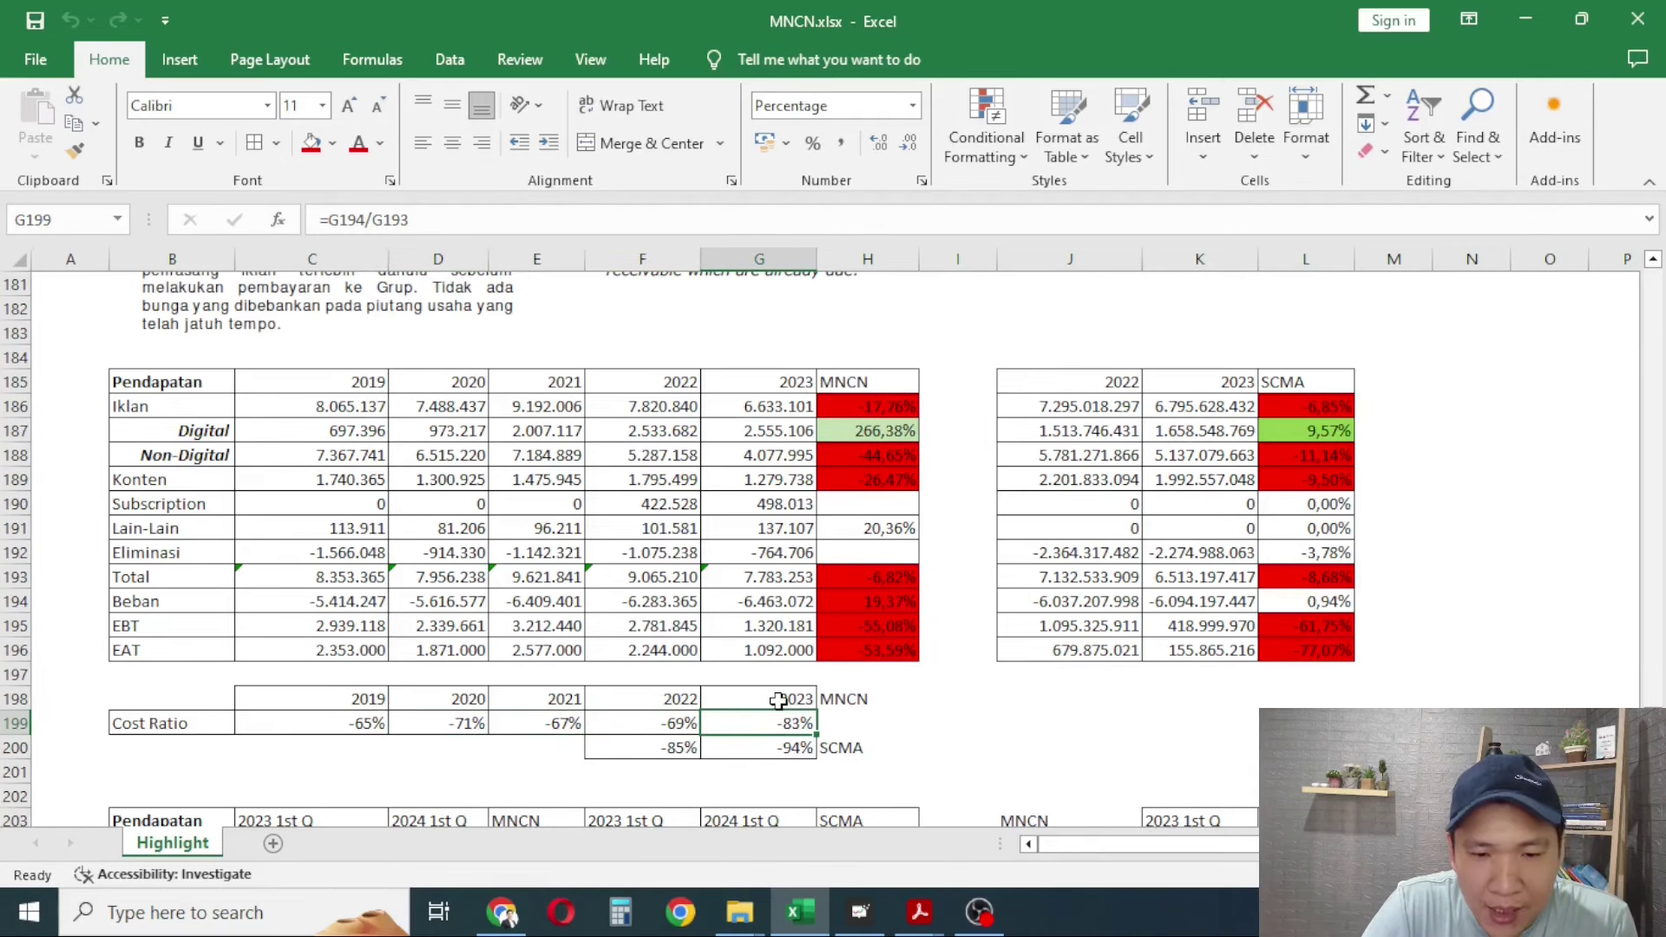
pyautogui.click(780, 700)
pyautogui.click(769, 724)
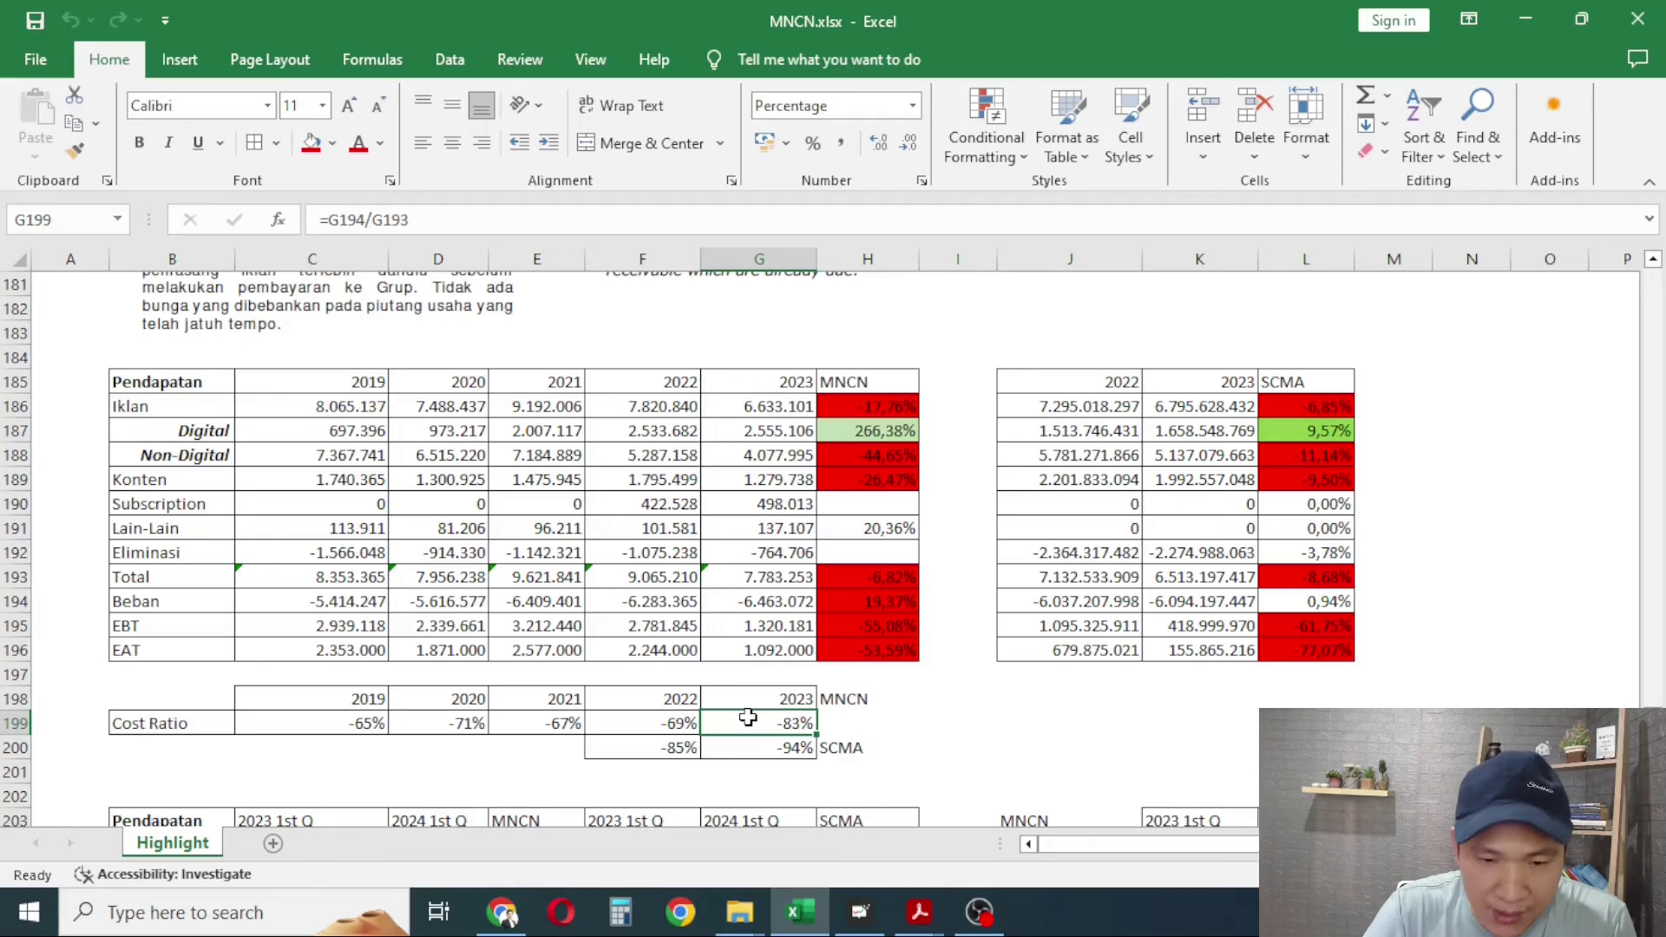
# Check SCMA's Cost Ratio for 2022 and 2023 in F200:G200 against MNCN's ratios for the same years
pyautogui.moveTo(677, 752); pyautogui.dragTo(792, 751)
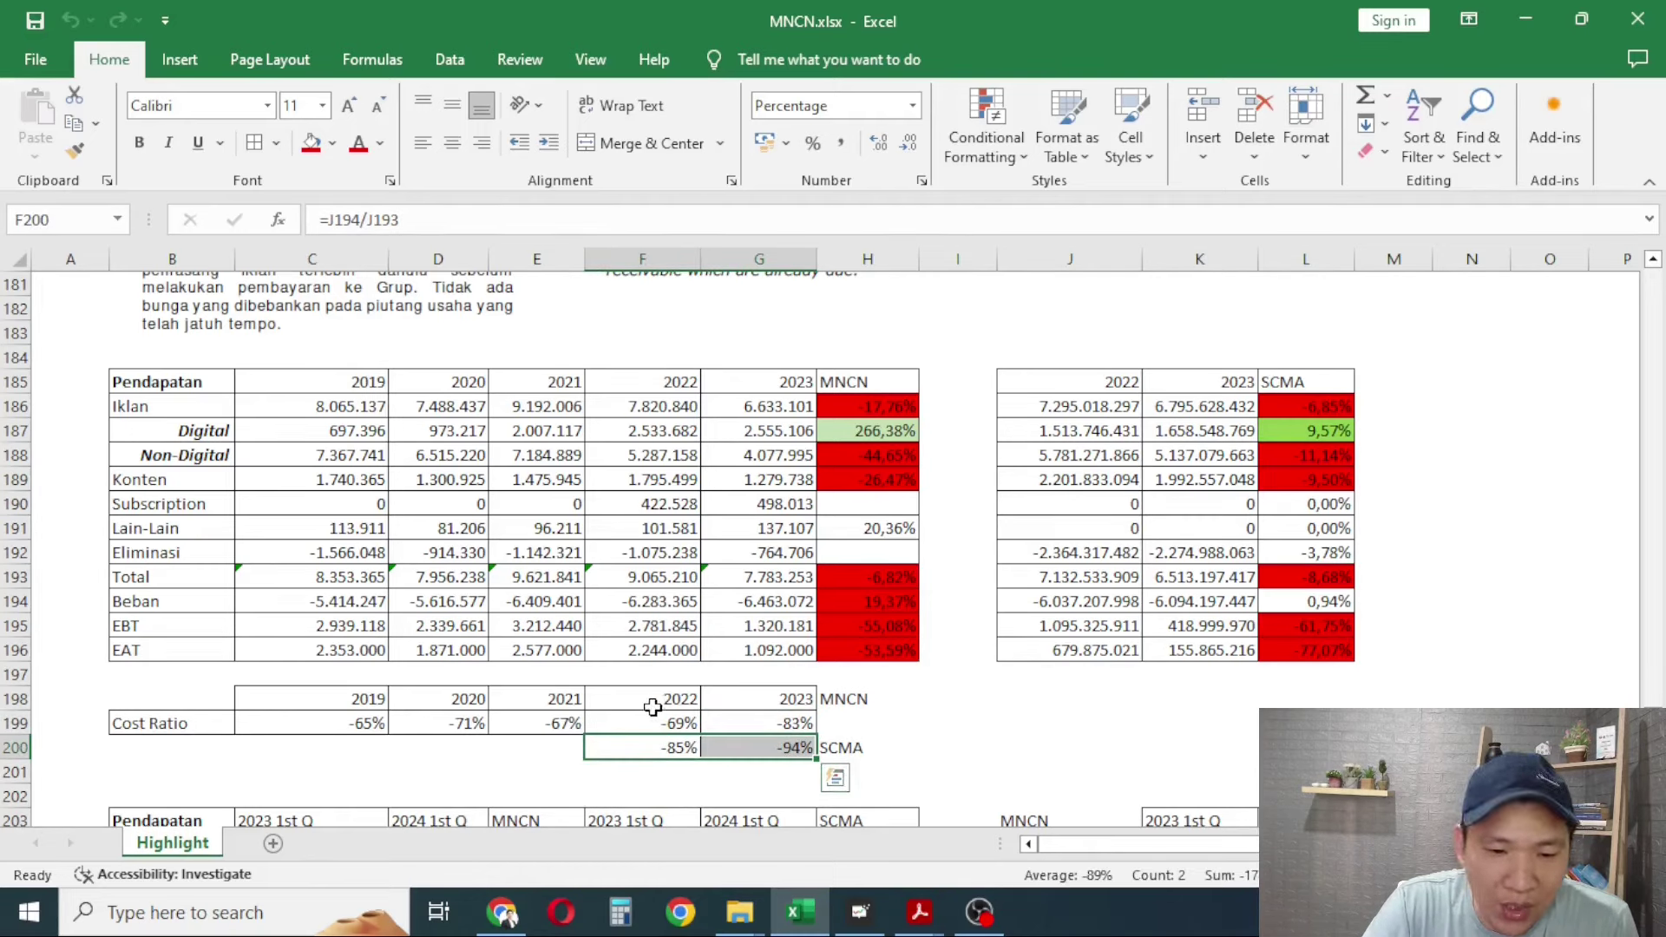
pyautogui.click(649, 755)
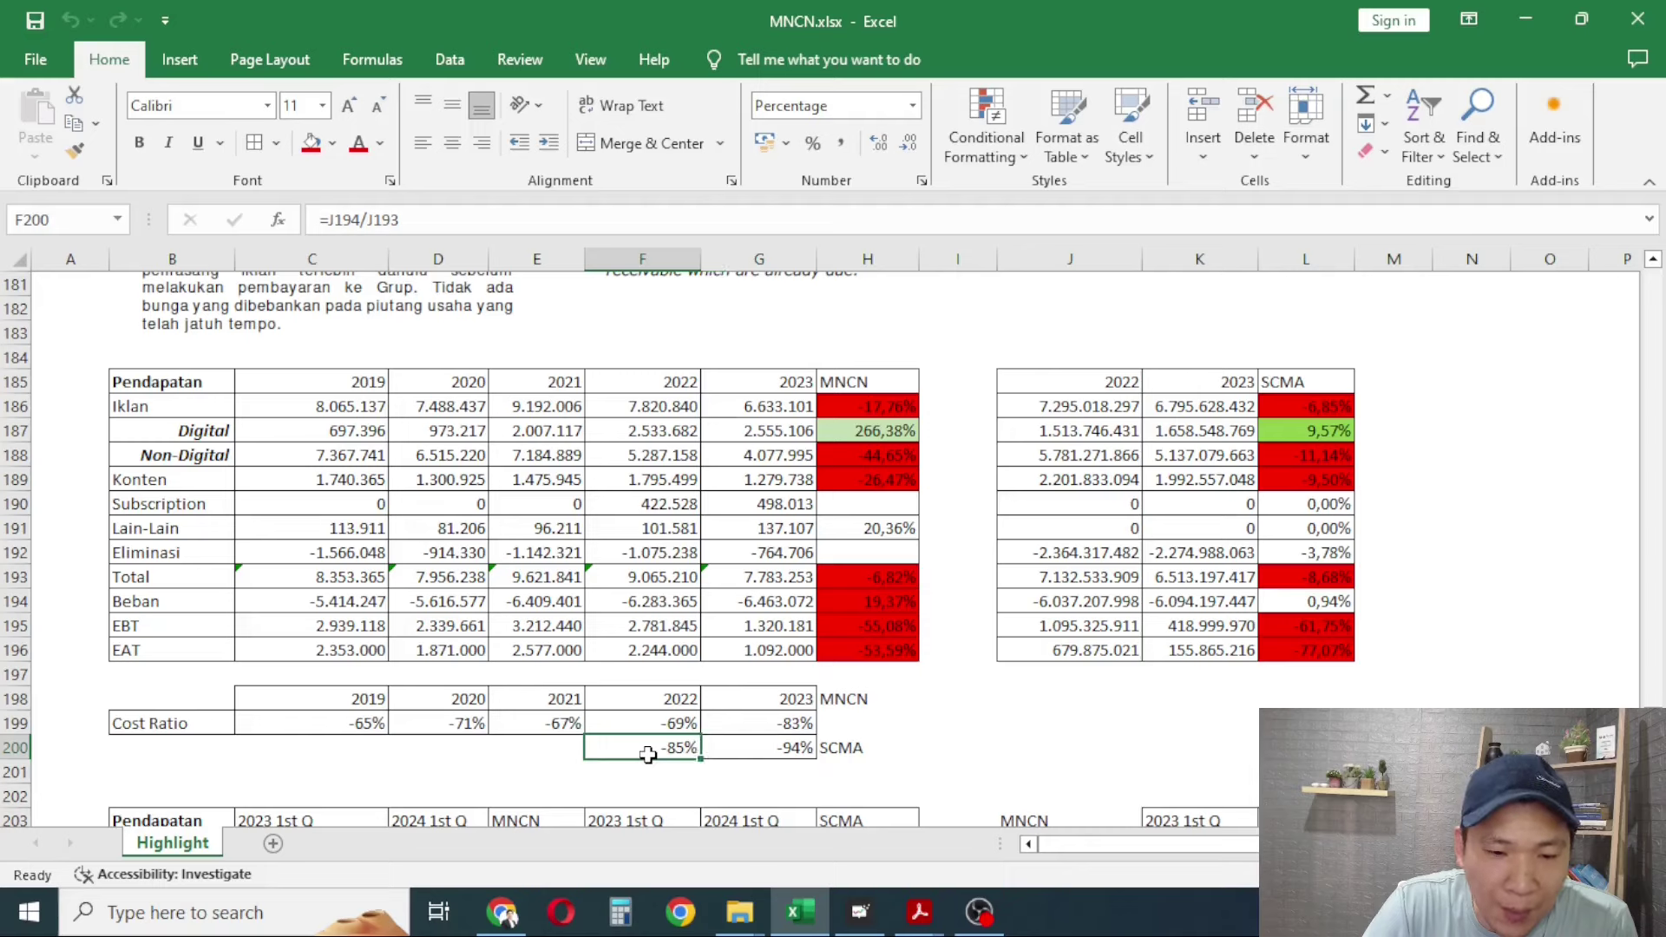
pyautogui.click(746, 747)
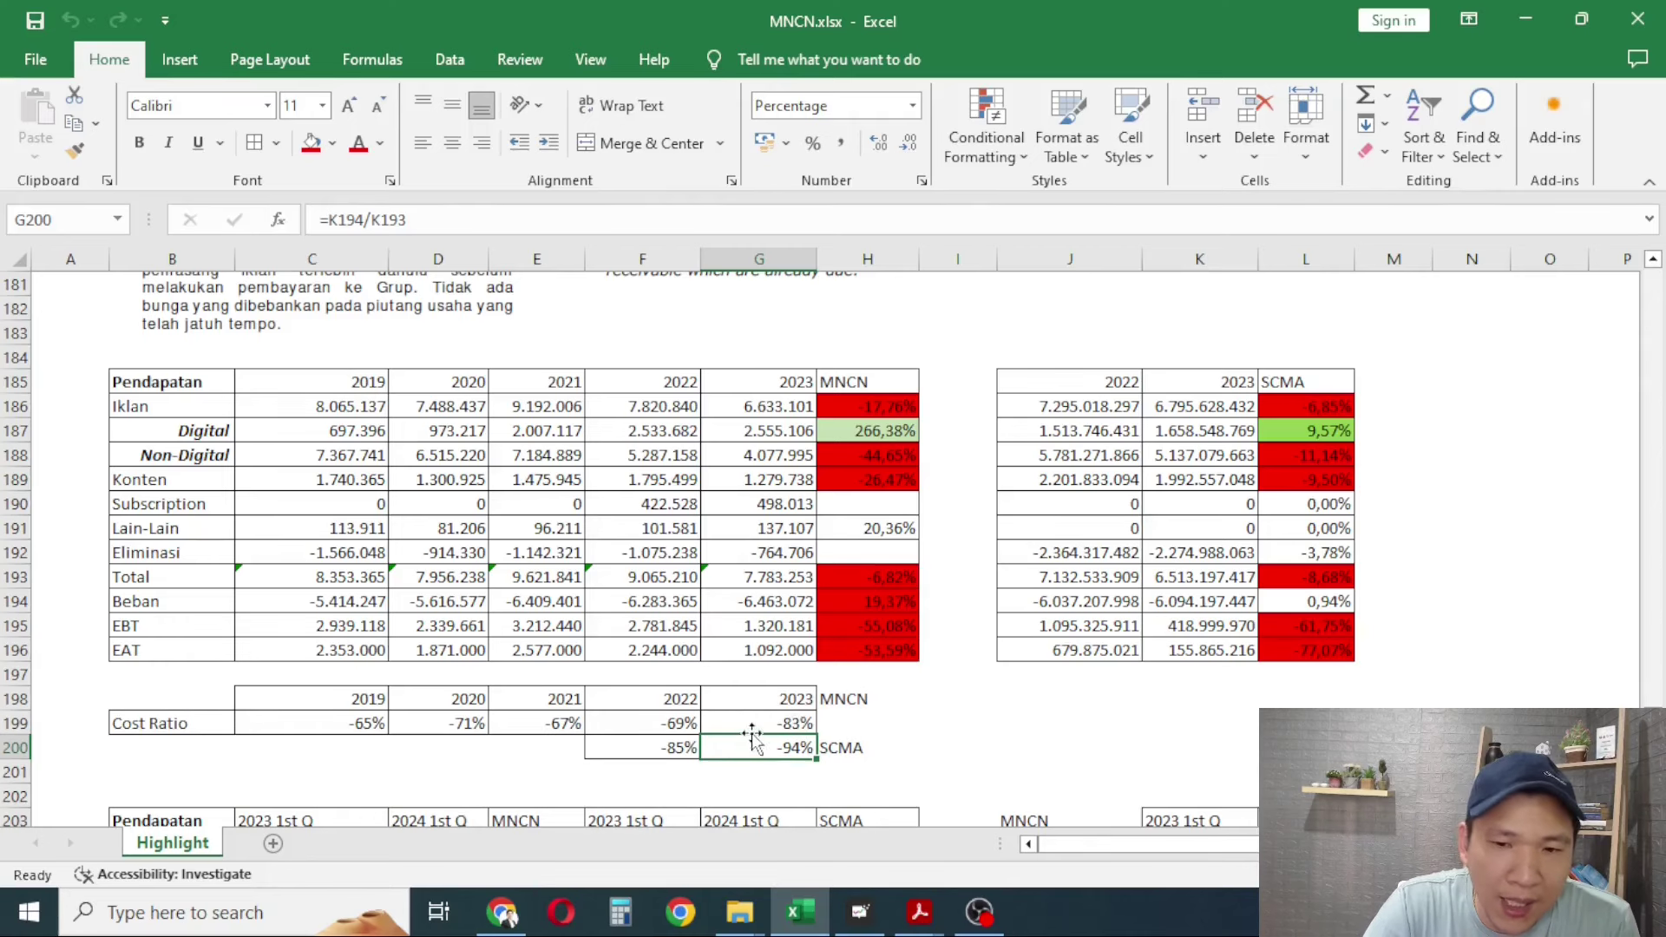
pyautogui.scroll(-1, 733, 709)
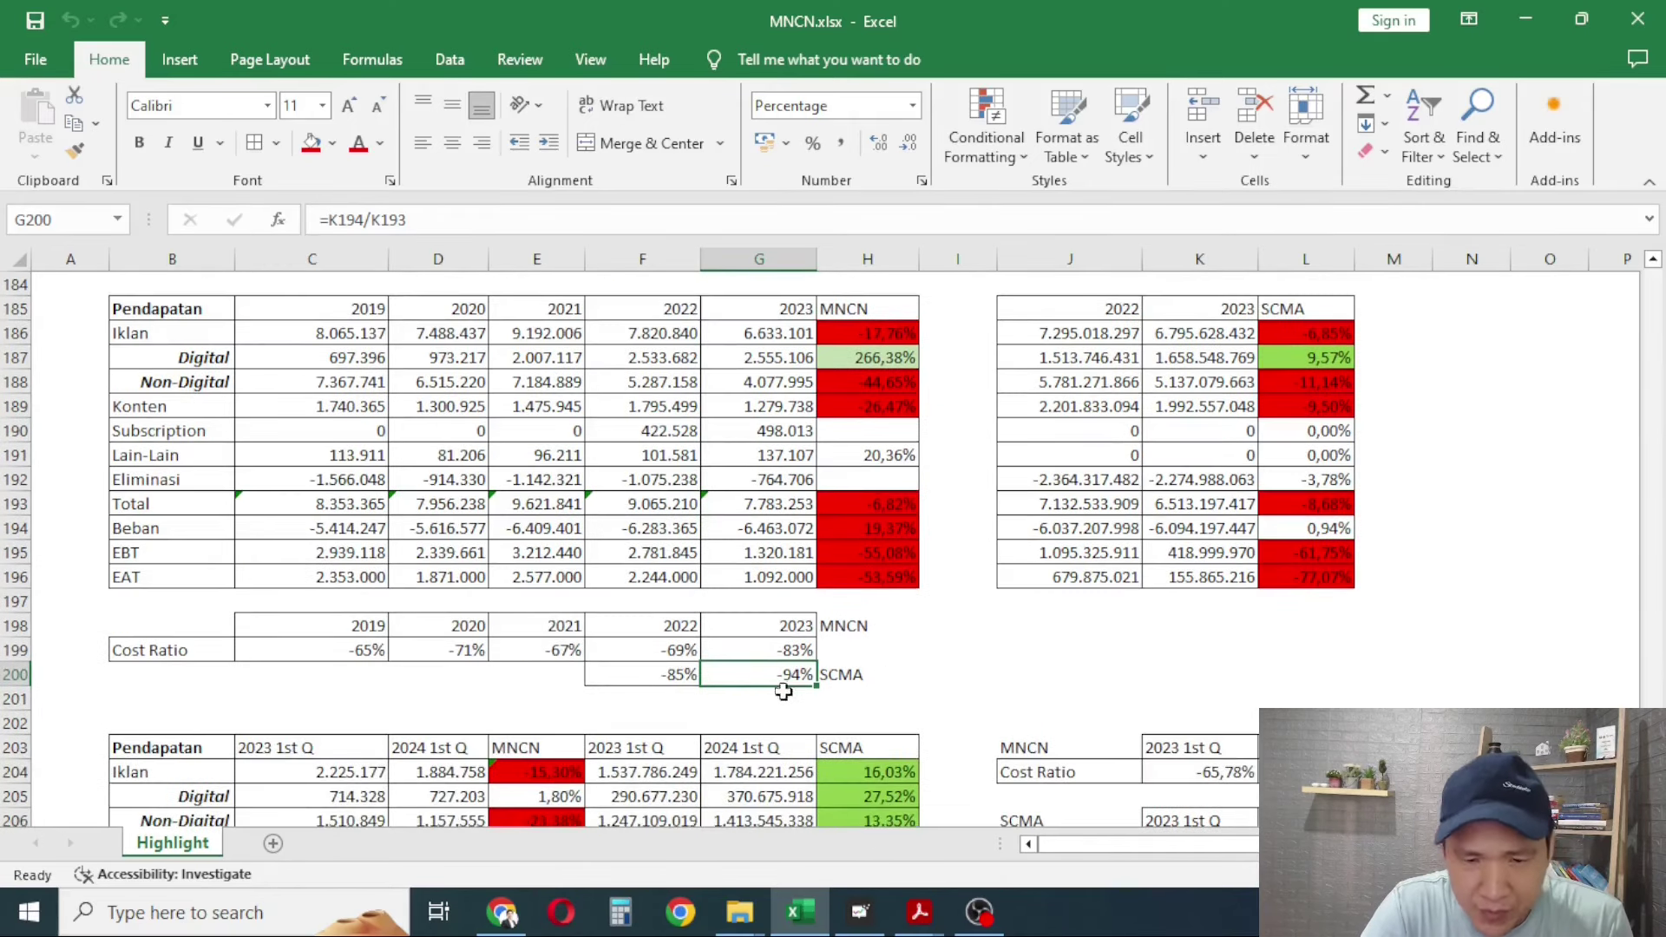
pyautogui.scroll(1, 753, 687)
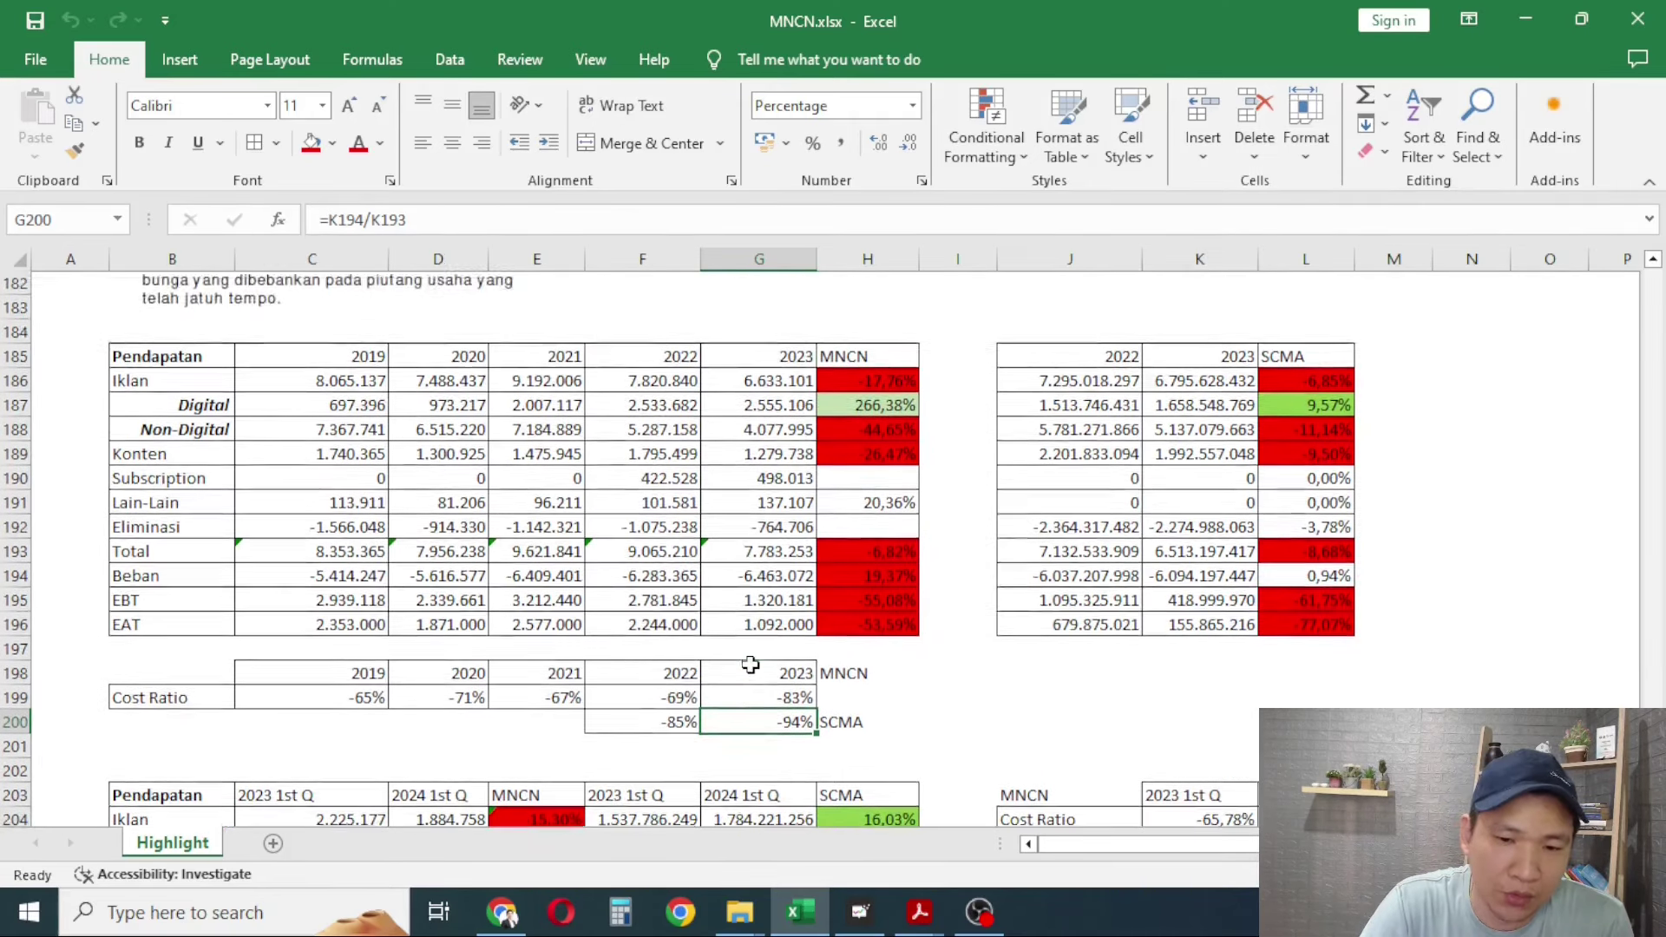
# Look over the first-quarter 2023 and 2024 table from MNCN's Iklan, and refer back to MNCN's full-year 2023 figures in G185:G196
pyautogui.scroll(-6, 750, 673)
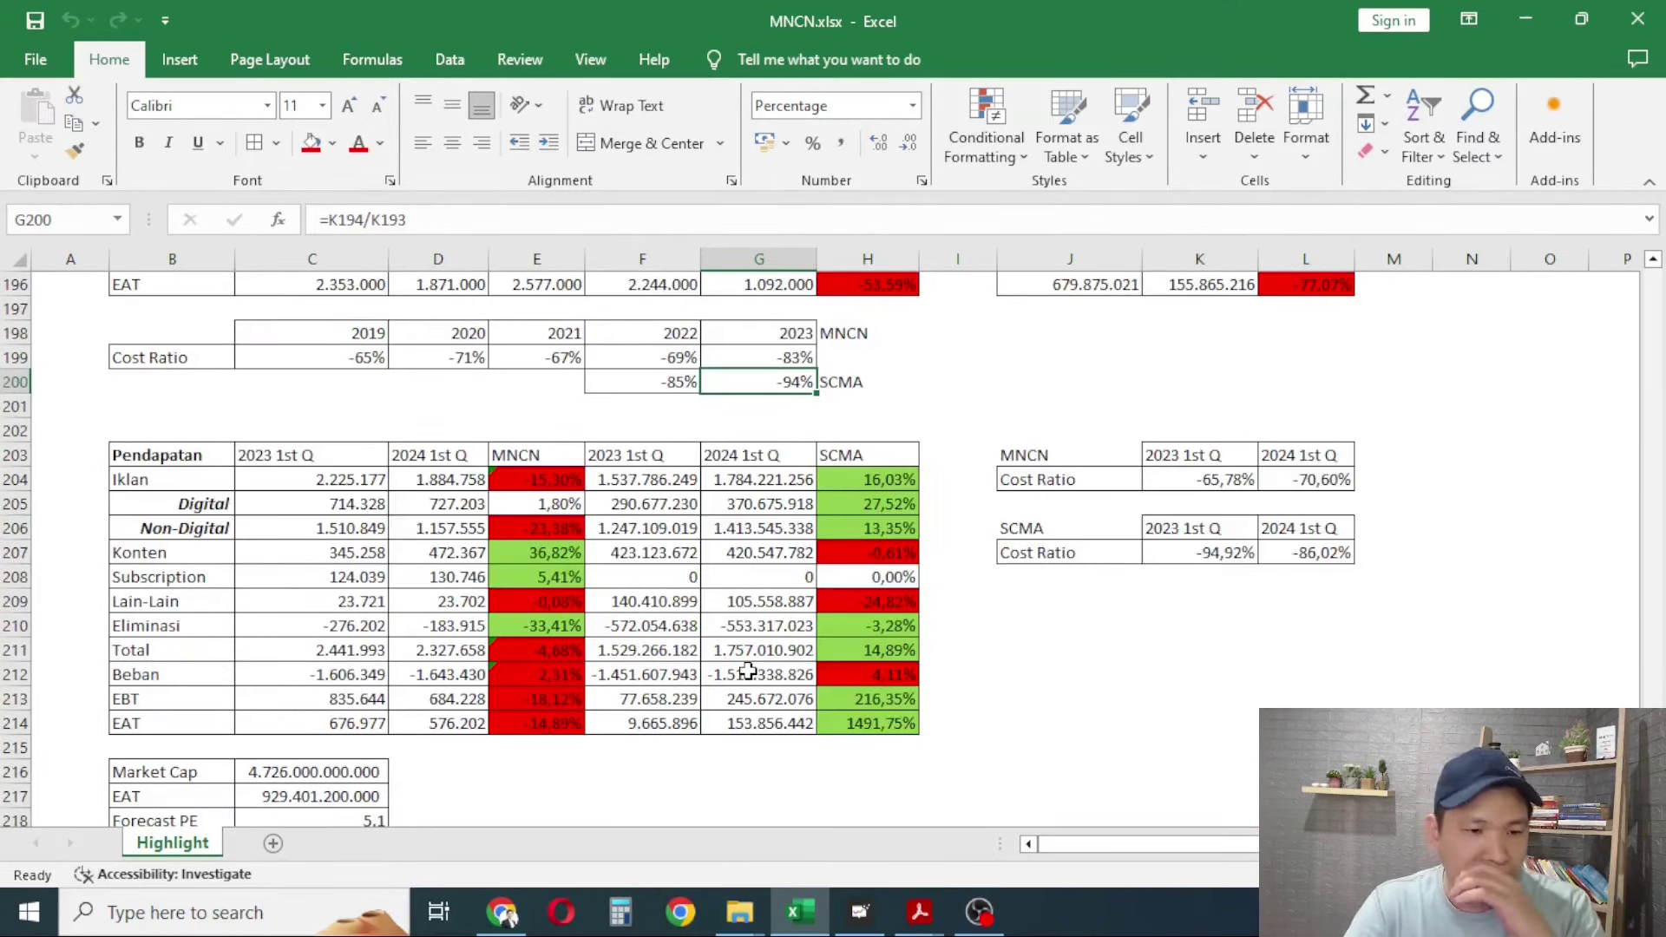
pyautogui.scroll(1, 748, 670)
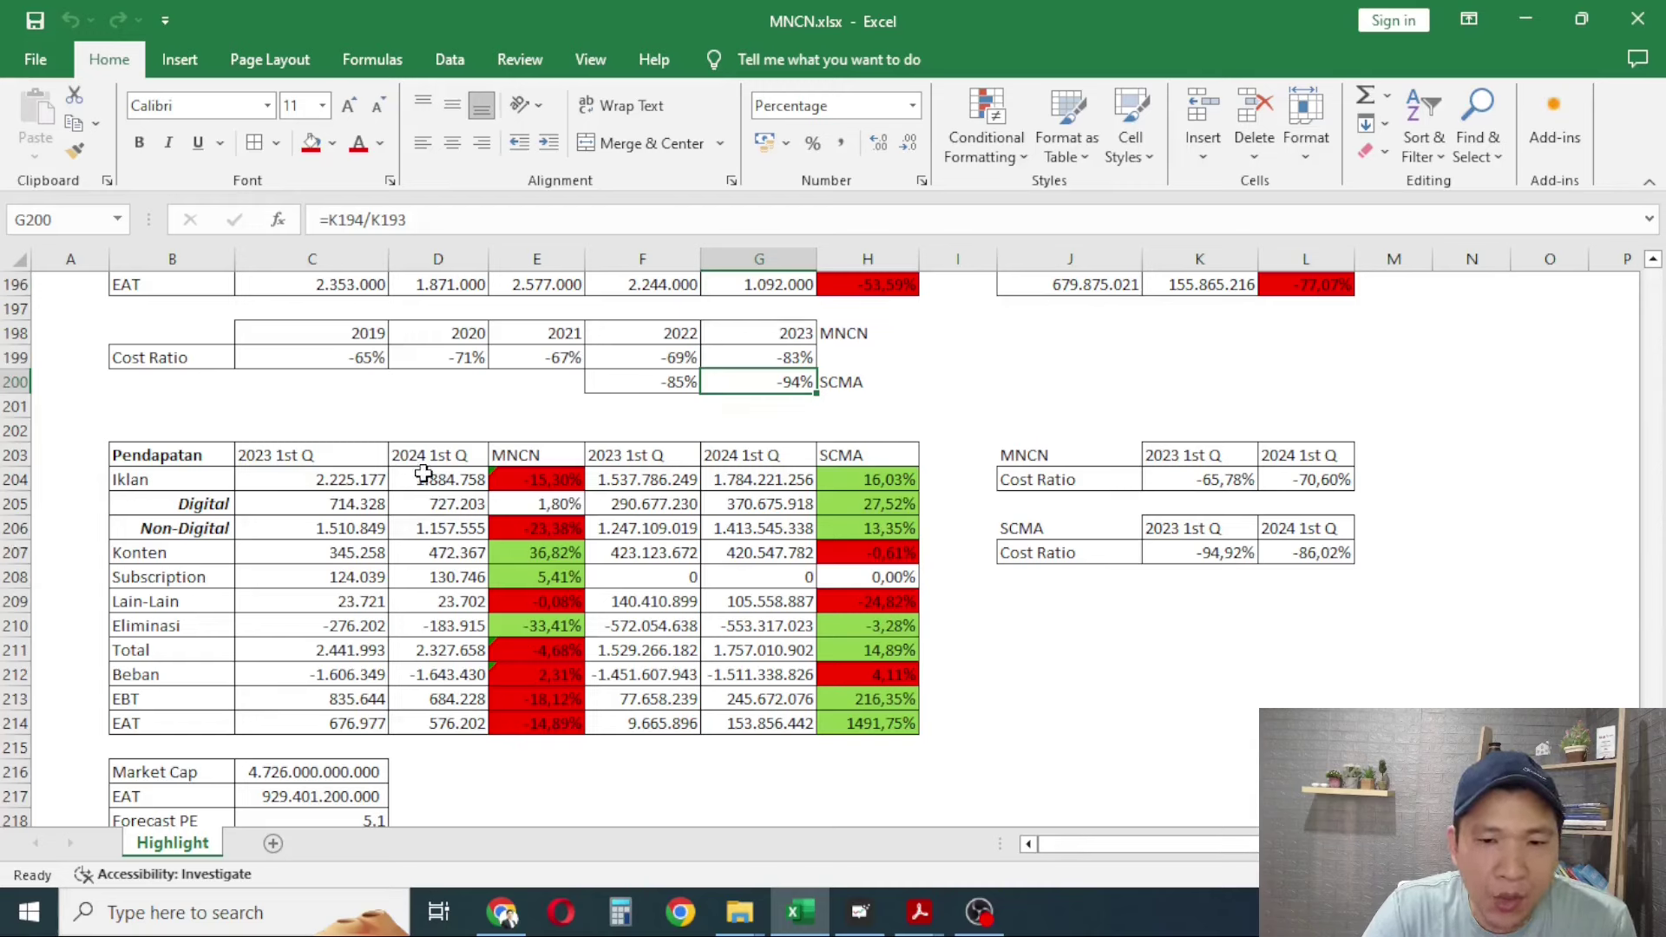
pyautogui.click(300, 477)
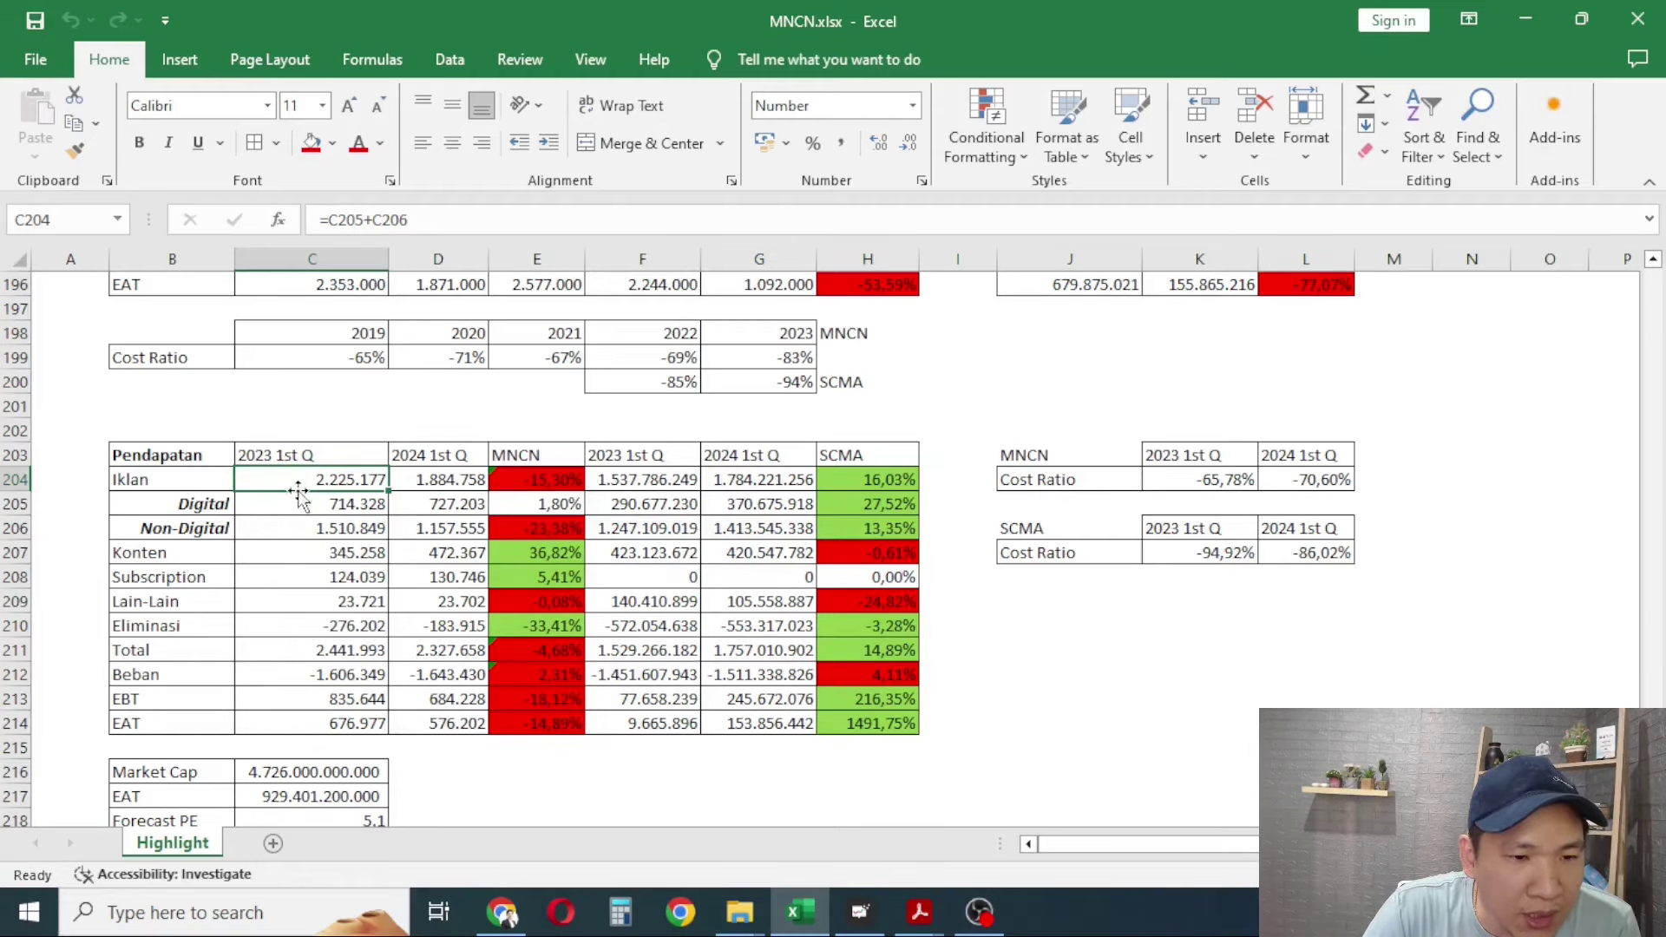
pyautogui.scroll(7, 399, 473)
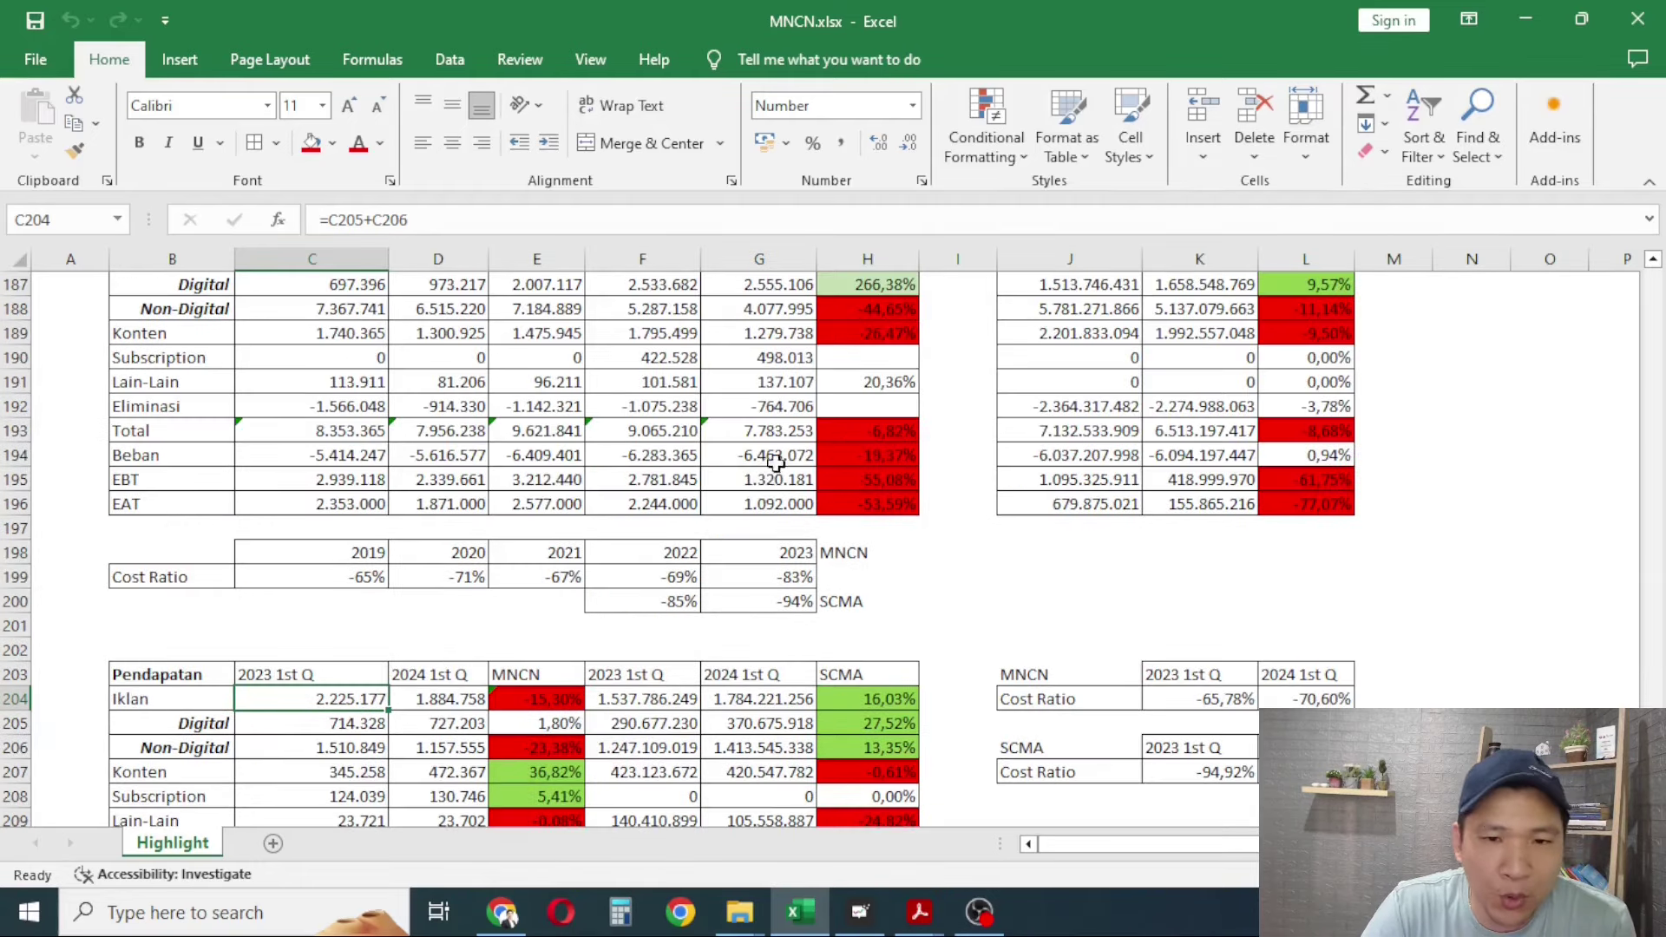
pyautogui.scroll(-1, 781, 467)
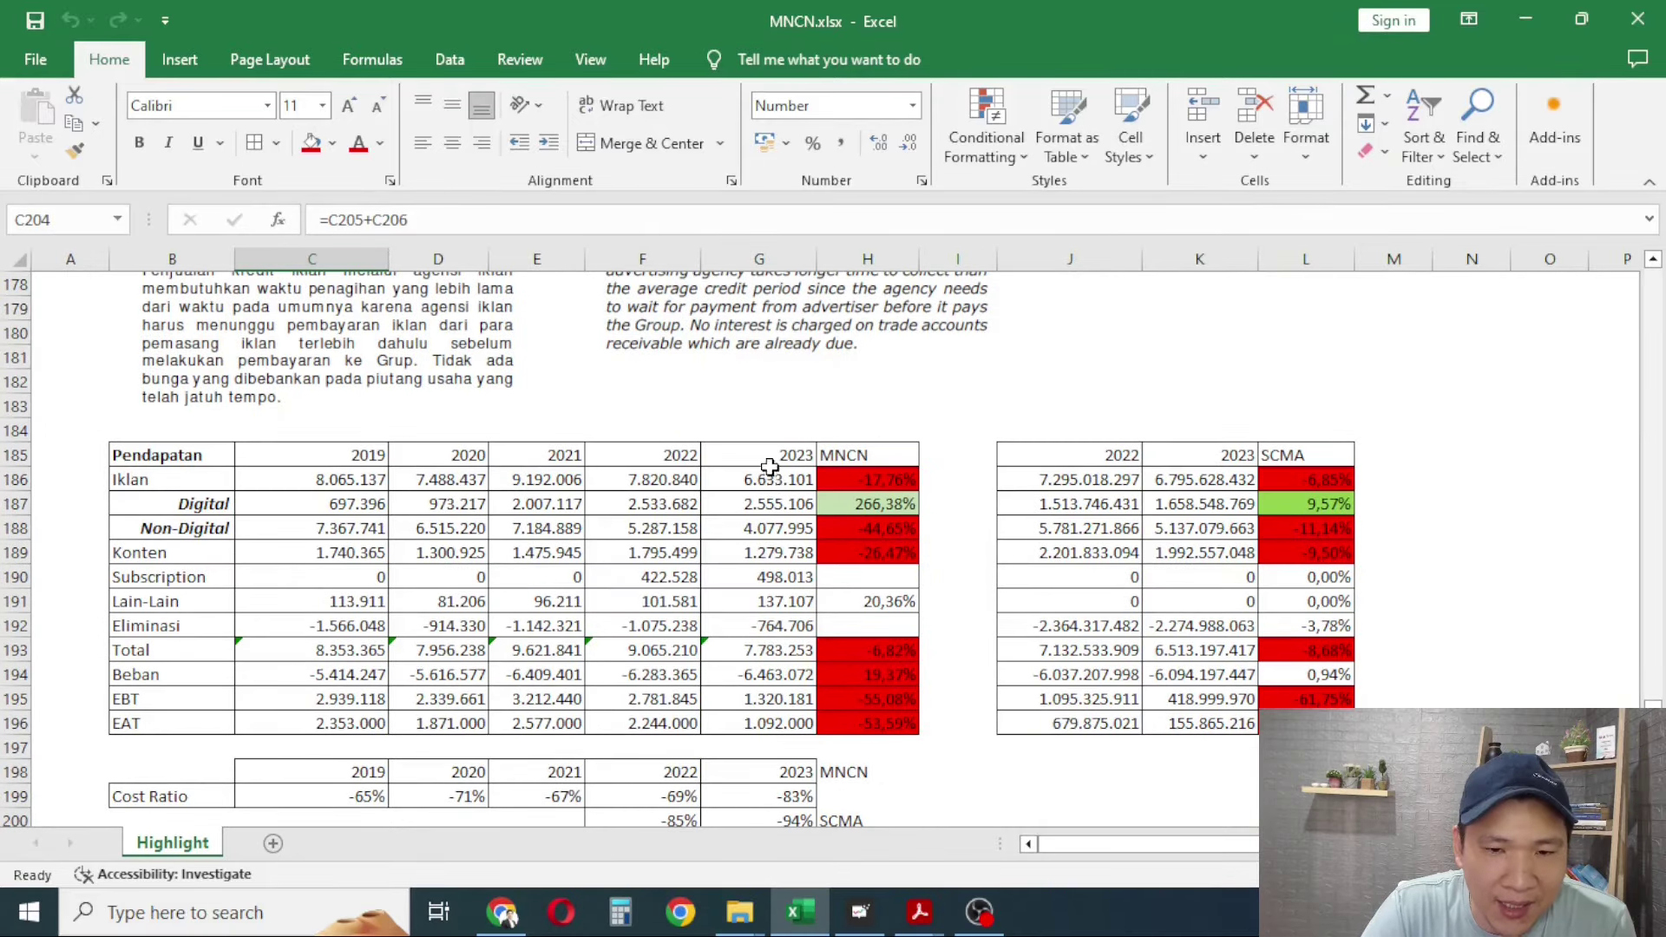
pyautogui.click(770, 463)
pyautogui.moveTo(769, 464); pyautogui.dragTo(762, 727)
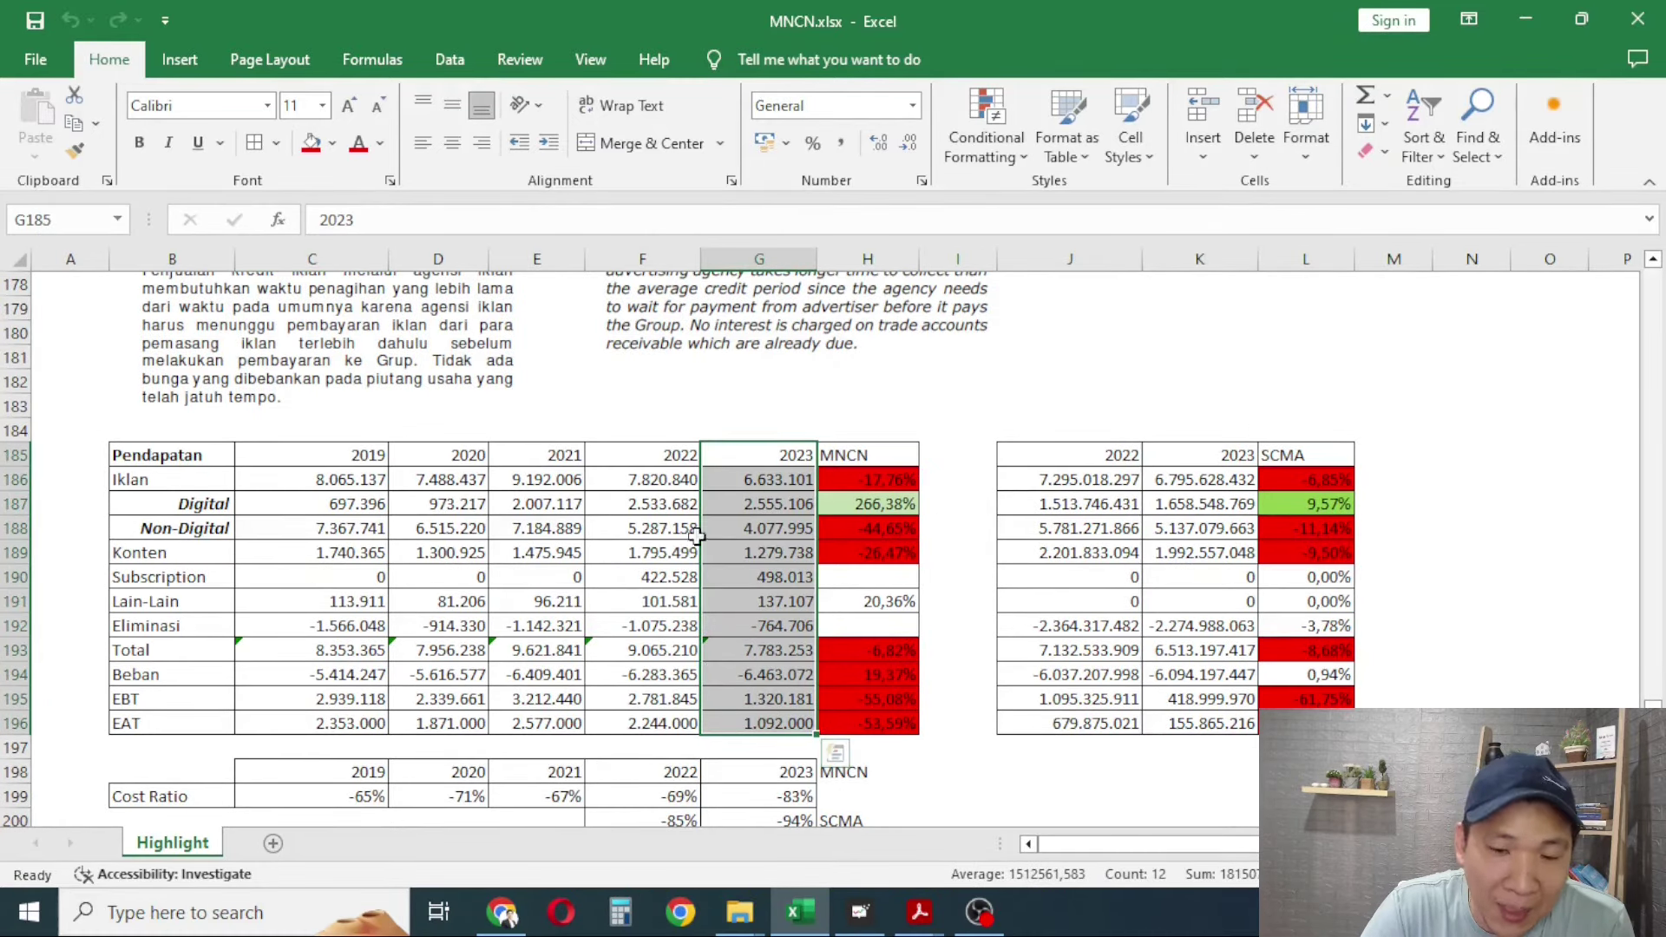
# Check MNCN's first-quarter 2023 Iklan and compare its Digital revenue in Q1 2023 and Q1 2024 with the change in E205
pyautogui.scroll(-2, 745, 614)
pyautogui.scroll(-4, 745, 614)
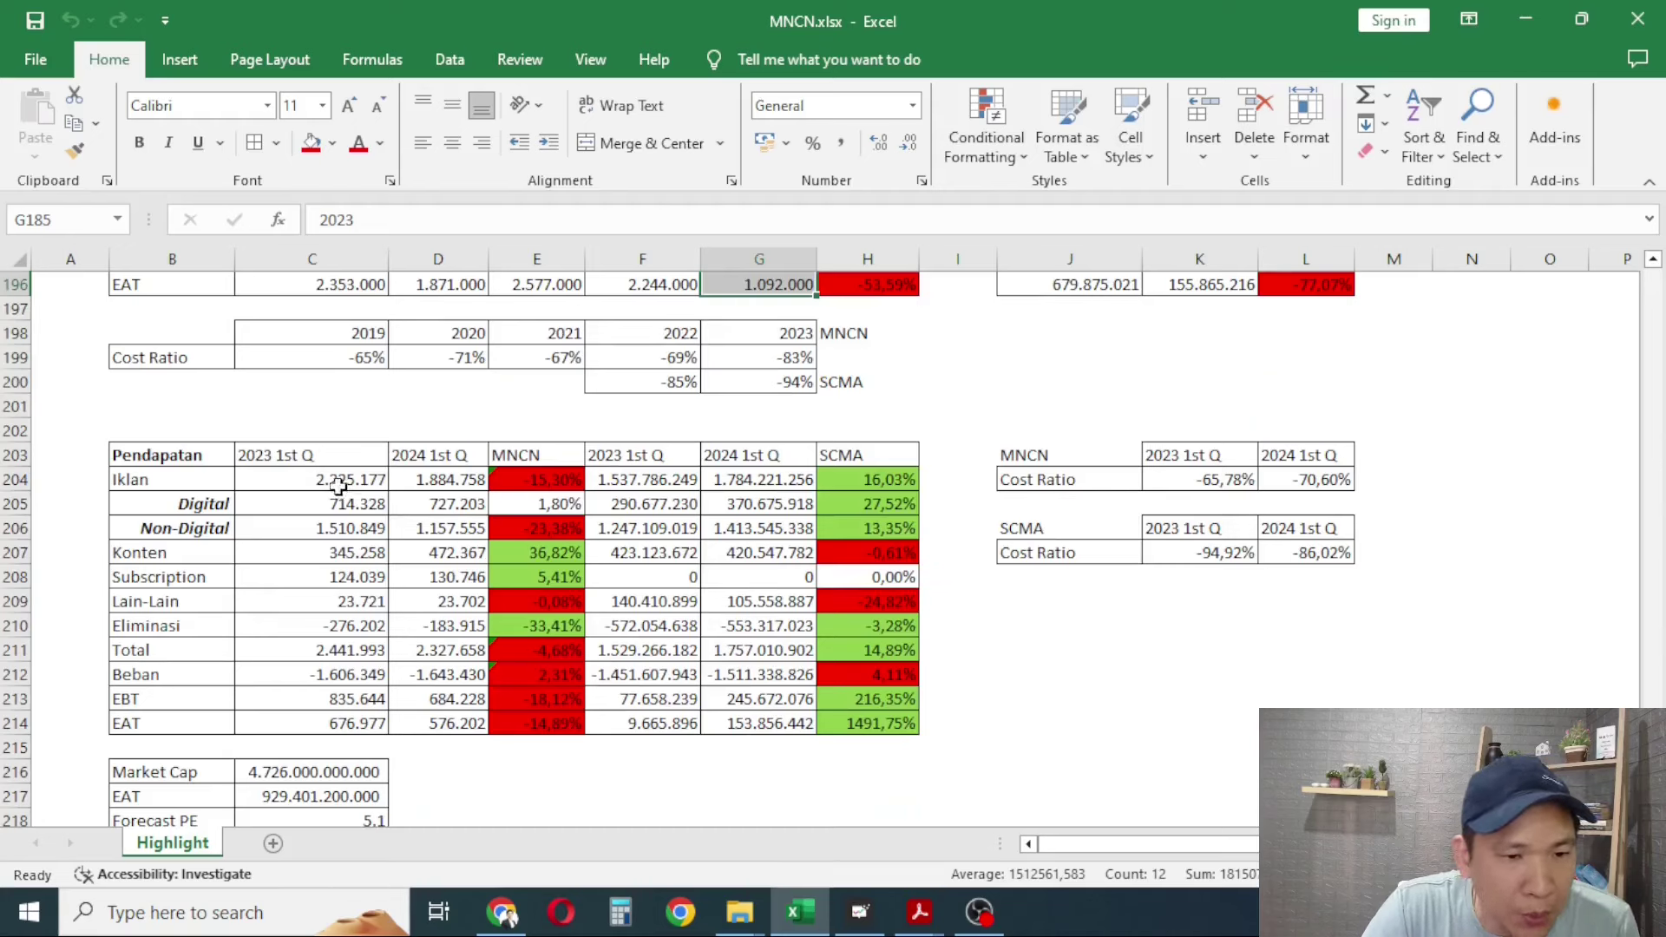
pyautogui.click(337, 485)
pyautogui.click(305, 507)
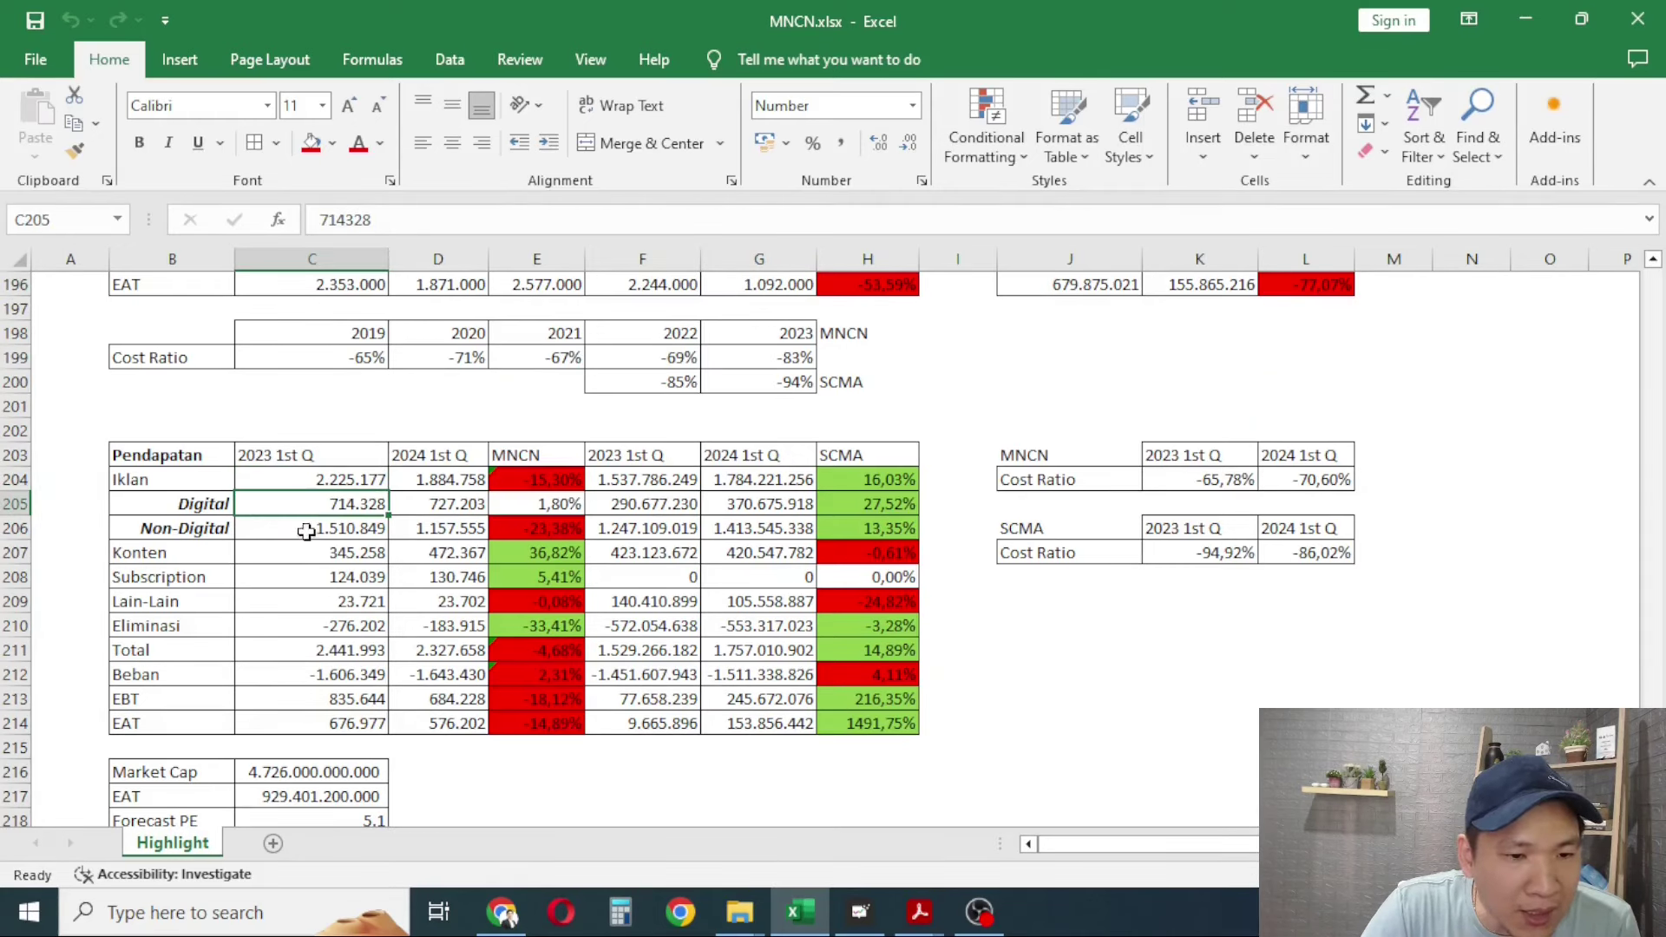
pyautogui.click(441, 502)
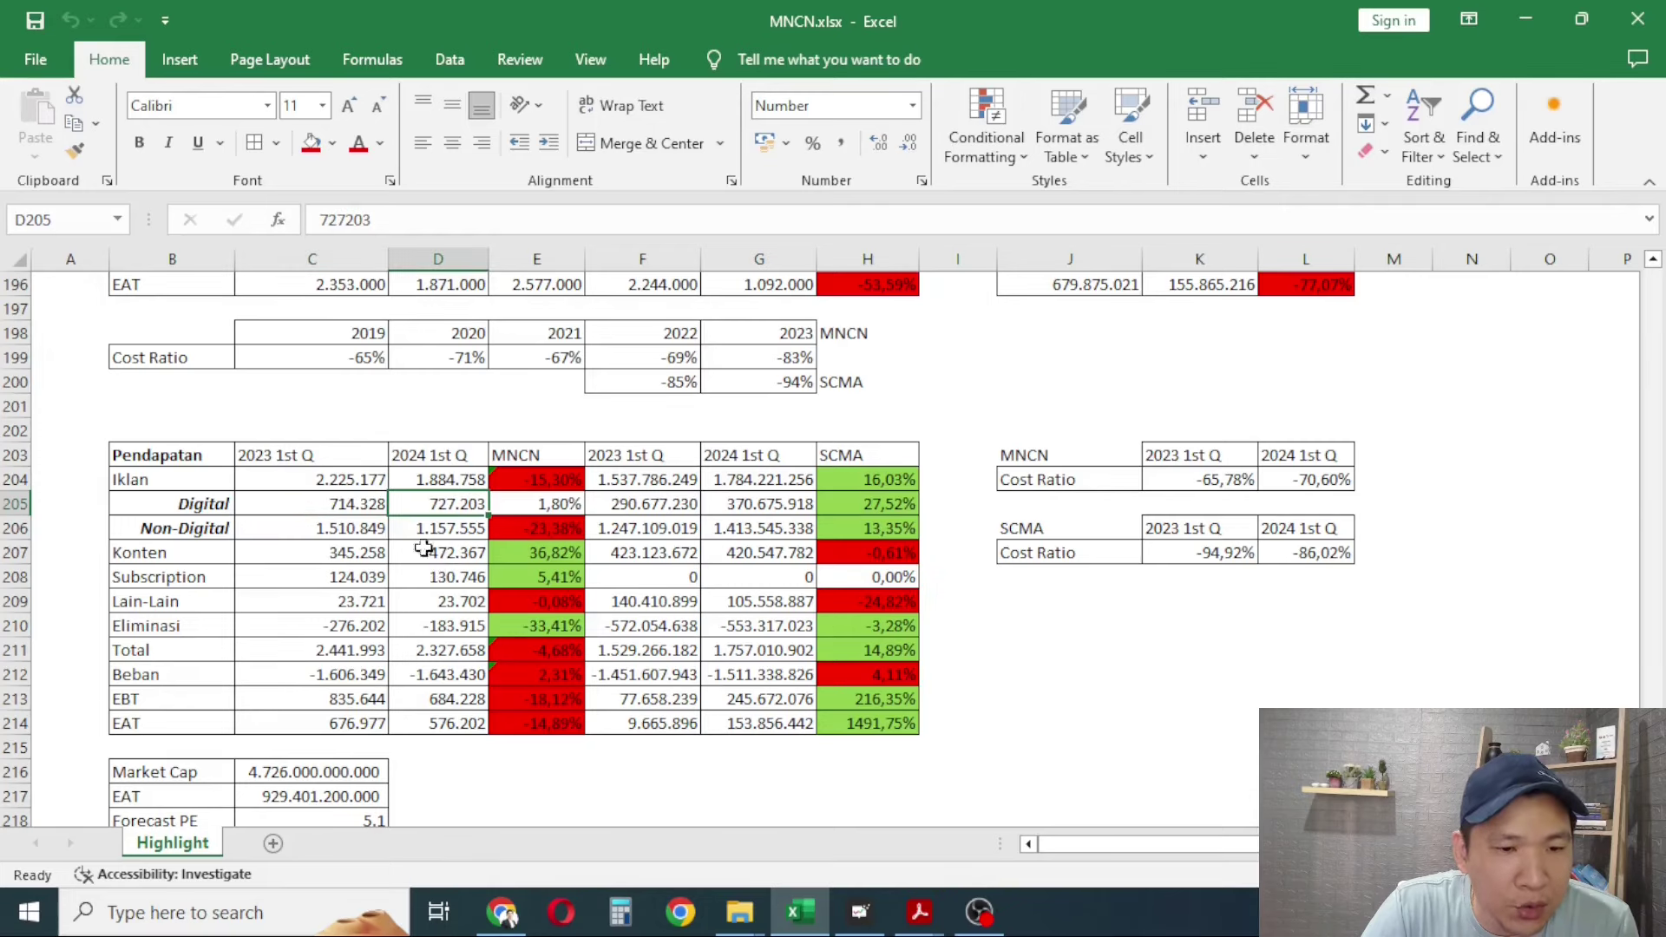
pyautogui.click(522, 508)
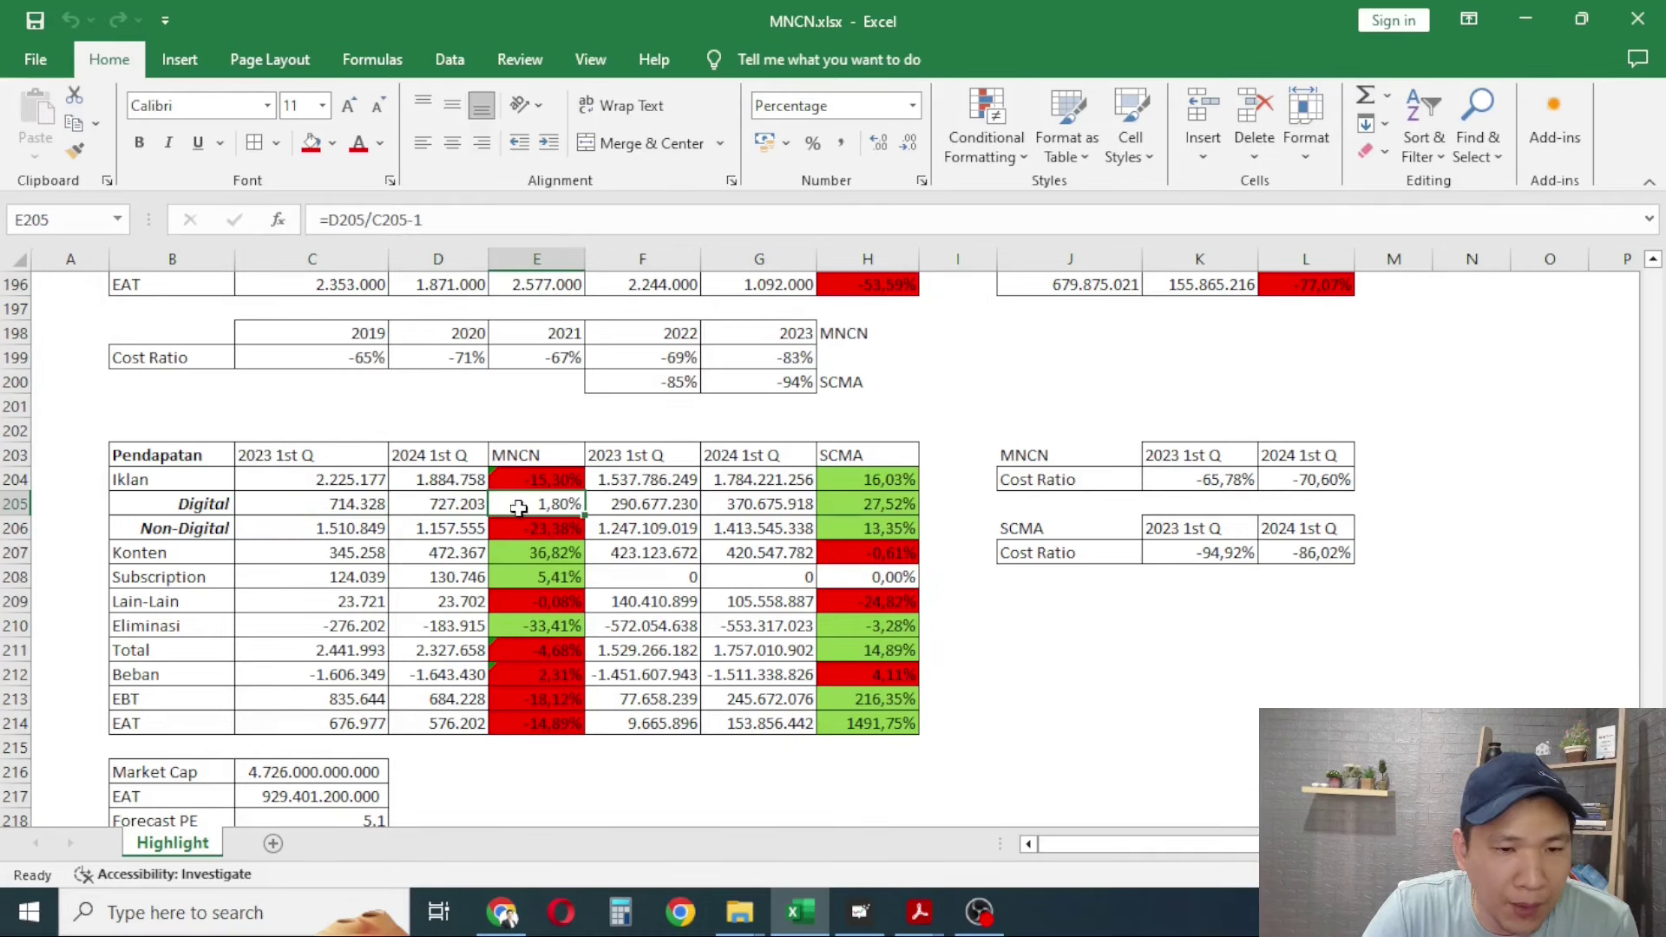
# Compare MNCN's Non-Digital revenue in Q1 2023 and Q1 2024 with the change in E206, and check SCMA's Q1 2023 Non-Digital
pyautogui.click(336, 535)
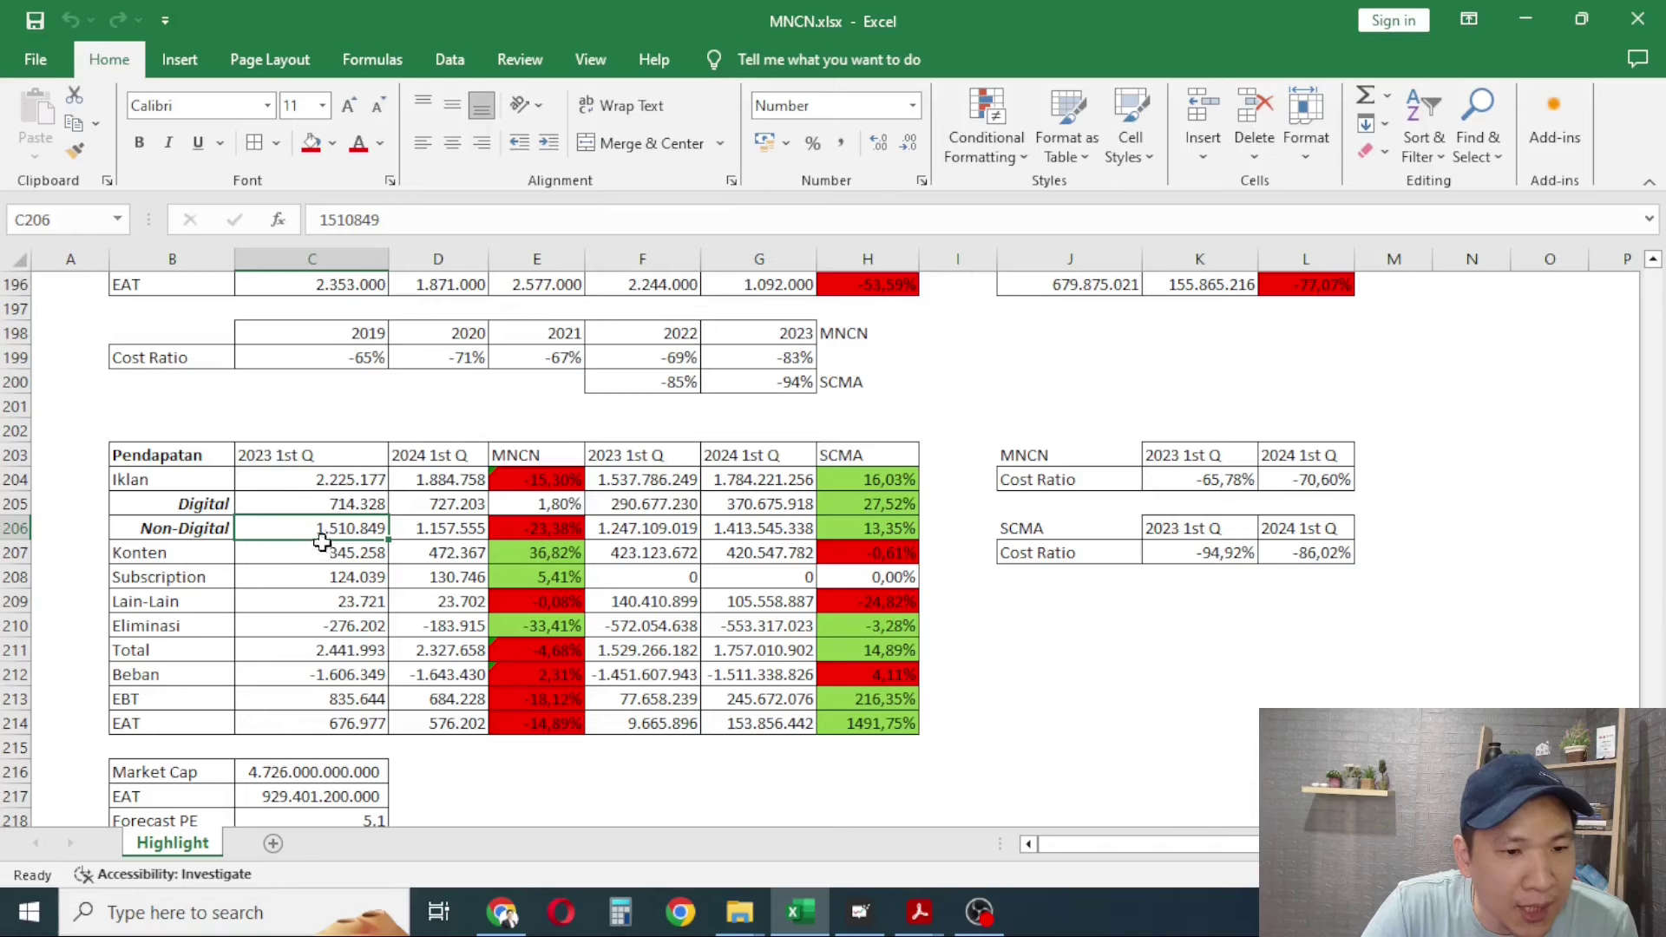
pyautogui.click(439, 531)
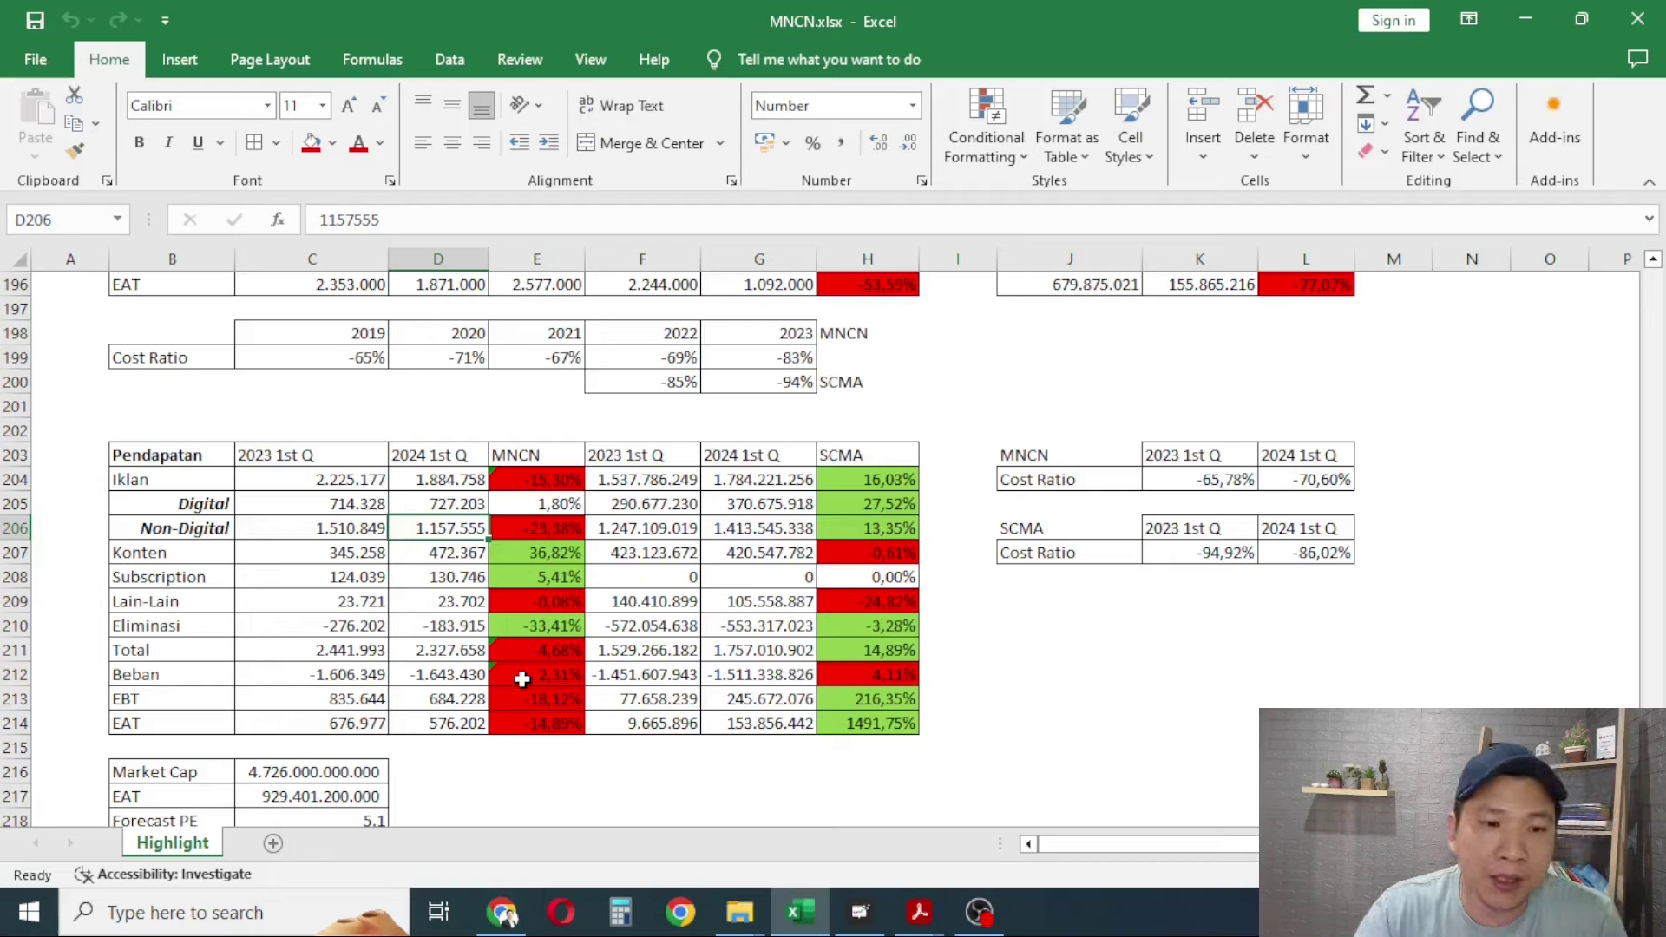
pyautogui.click(531, 529)
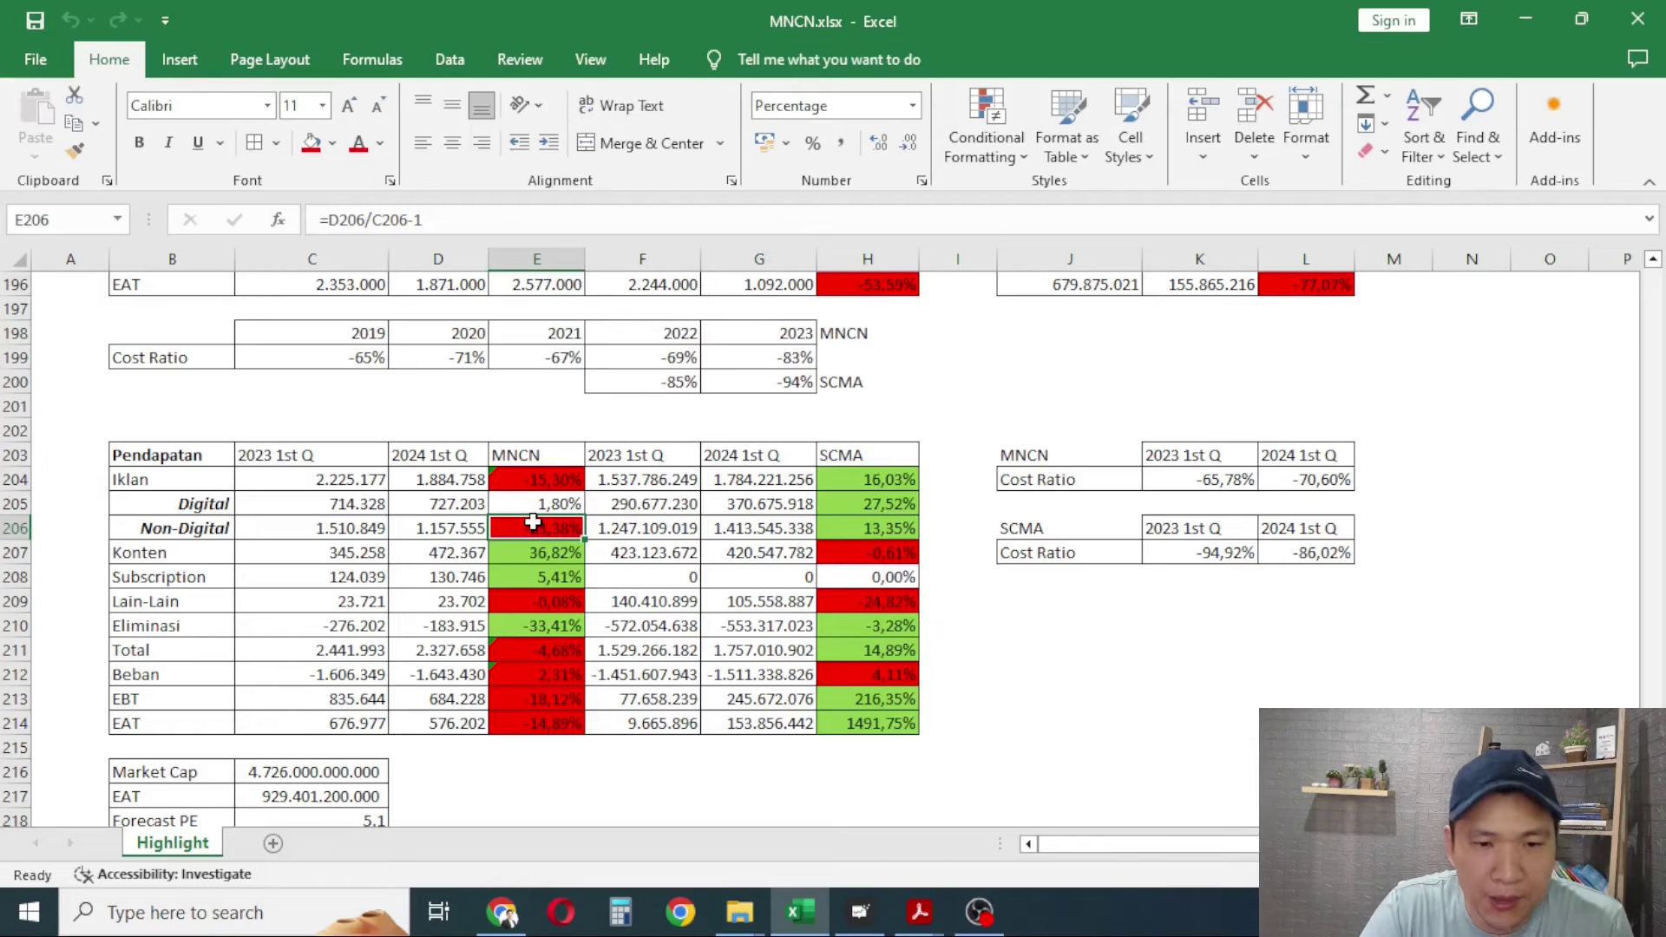
pyautogui.click(685, 528)
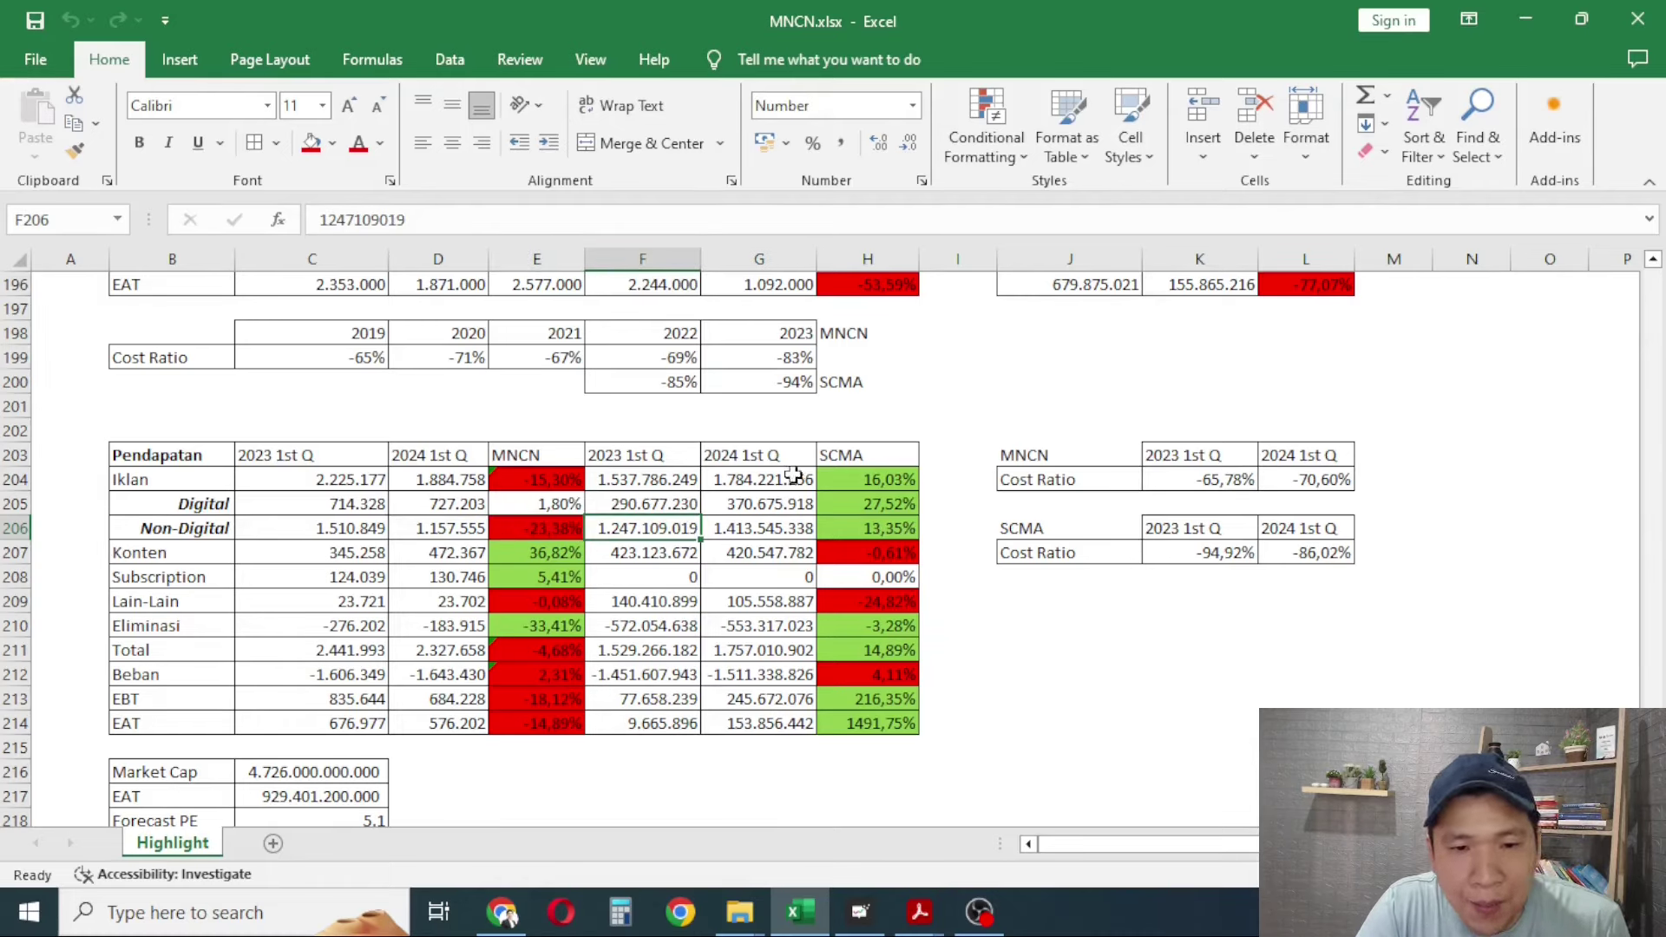
# Review SCMA's Iklan, Digital and Non-Digital changes in H204:H206, and compare its Iklan revenue in Q1 2023 and Q1 2024
pyautogui.moveTo(878, 478); pyautogui.dragTo(860, 528)
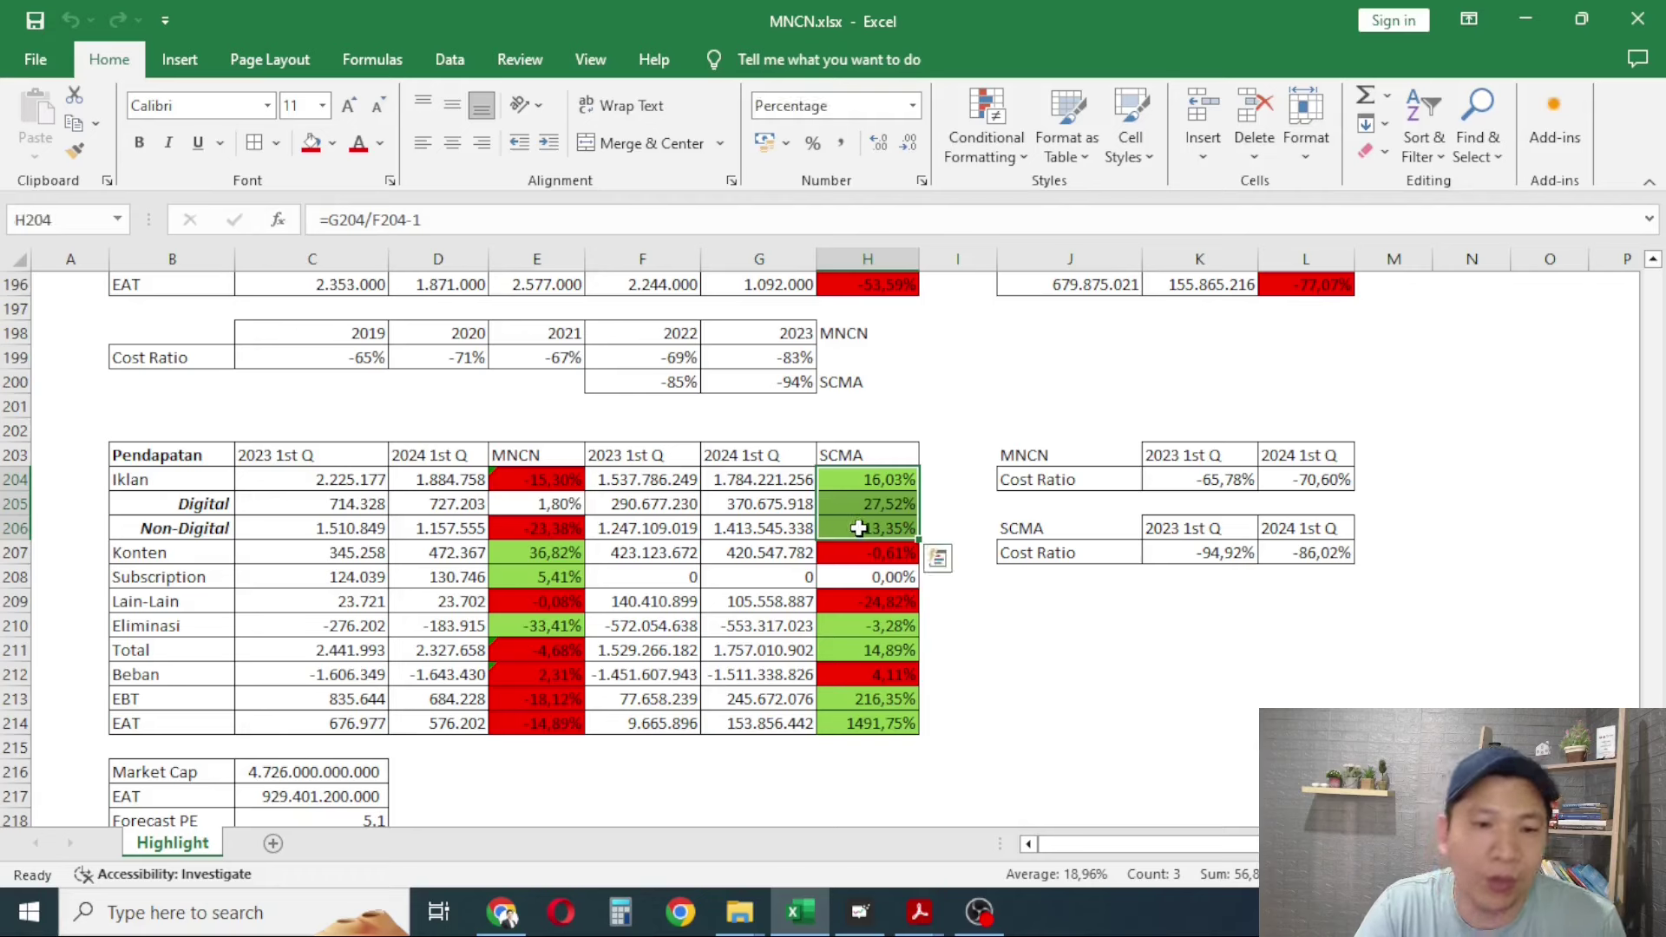
pyautogui.click(653, 500)
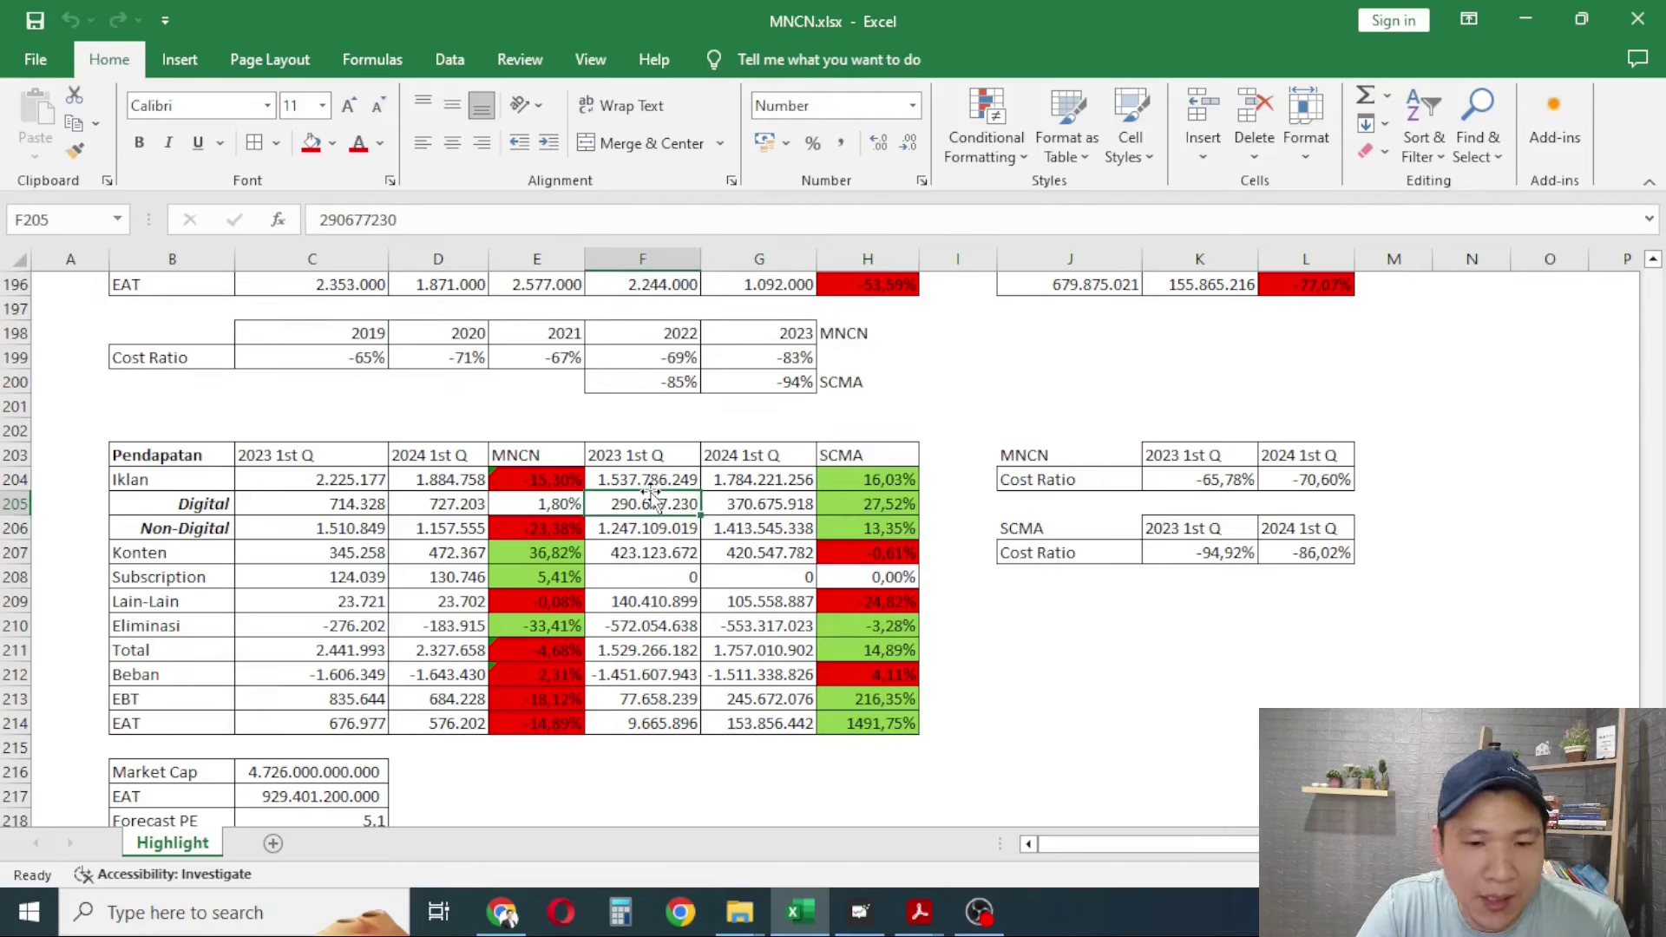
pyautogui.click(652, 481)
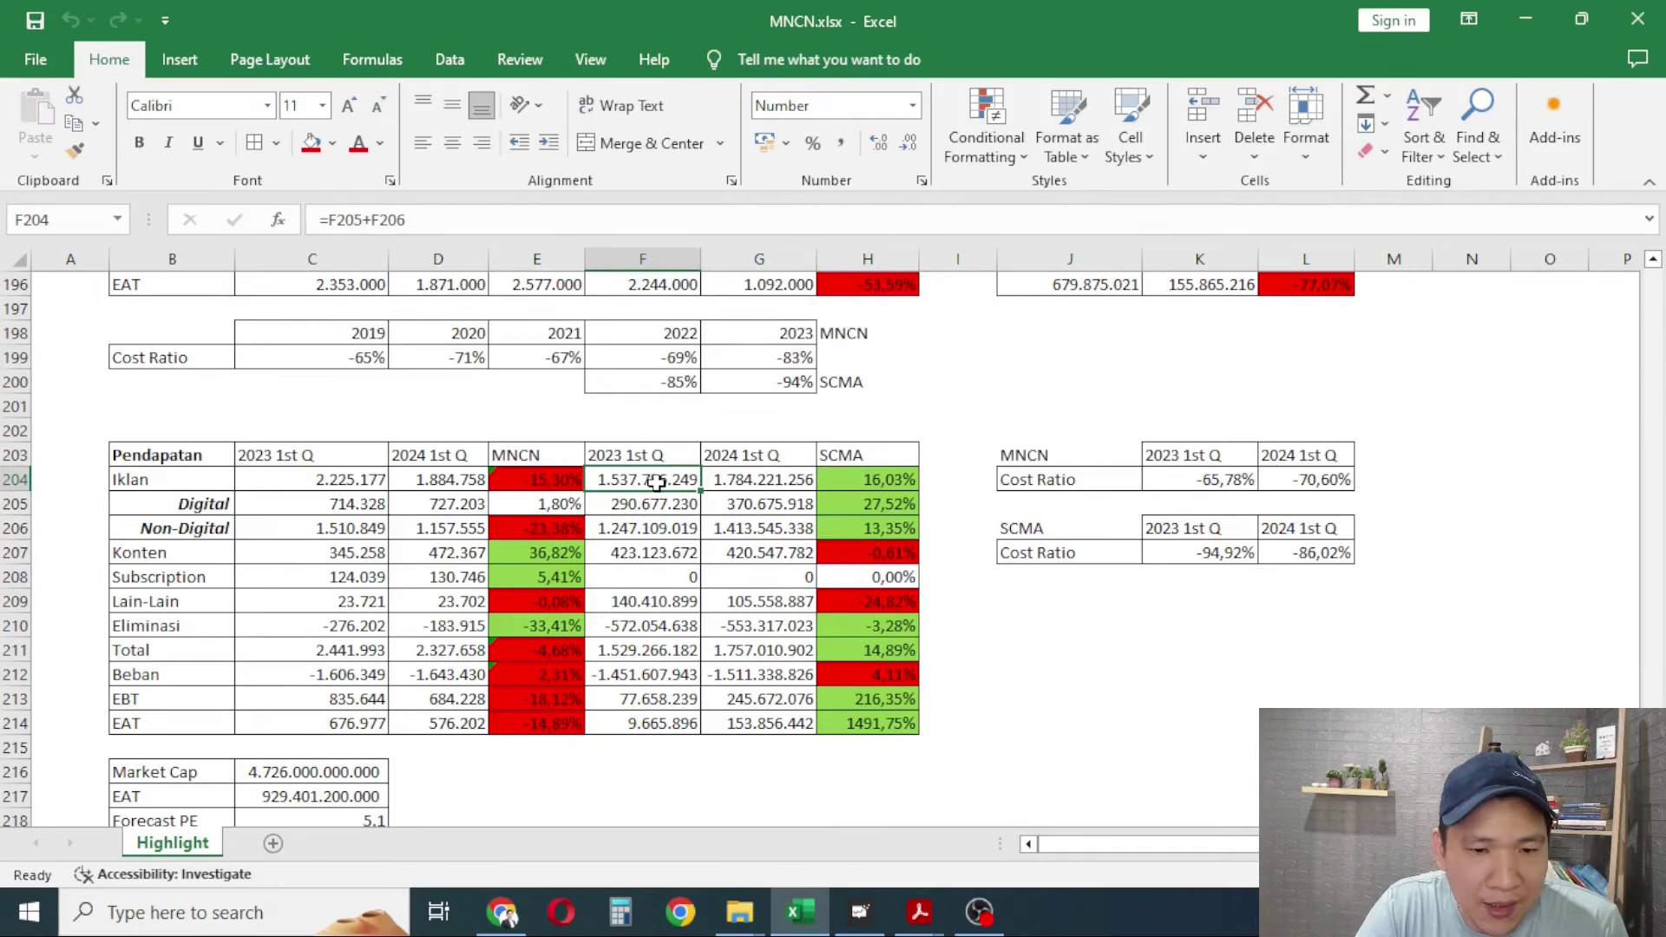
pyautogui.click(742, 479)
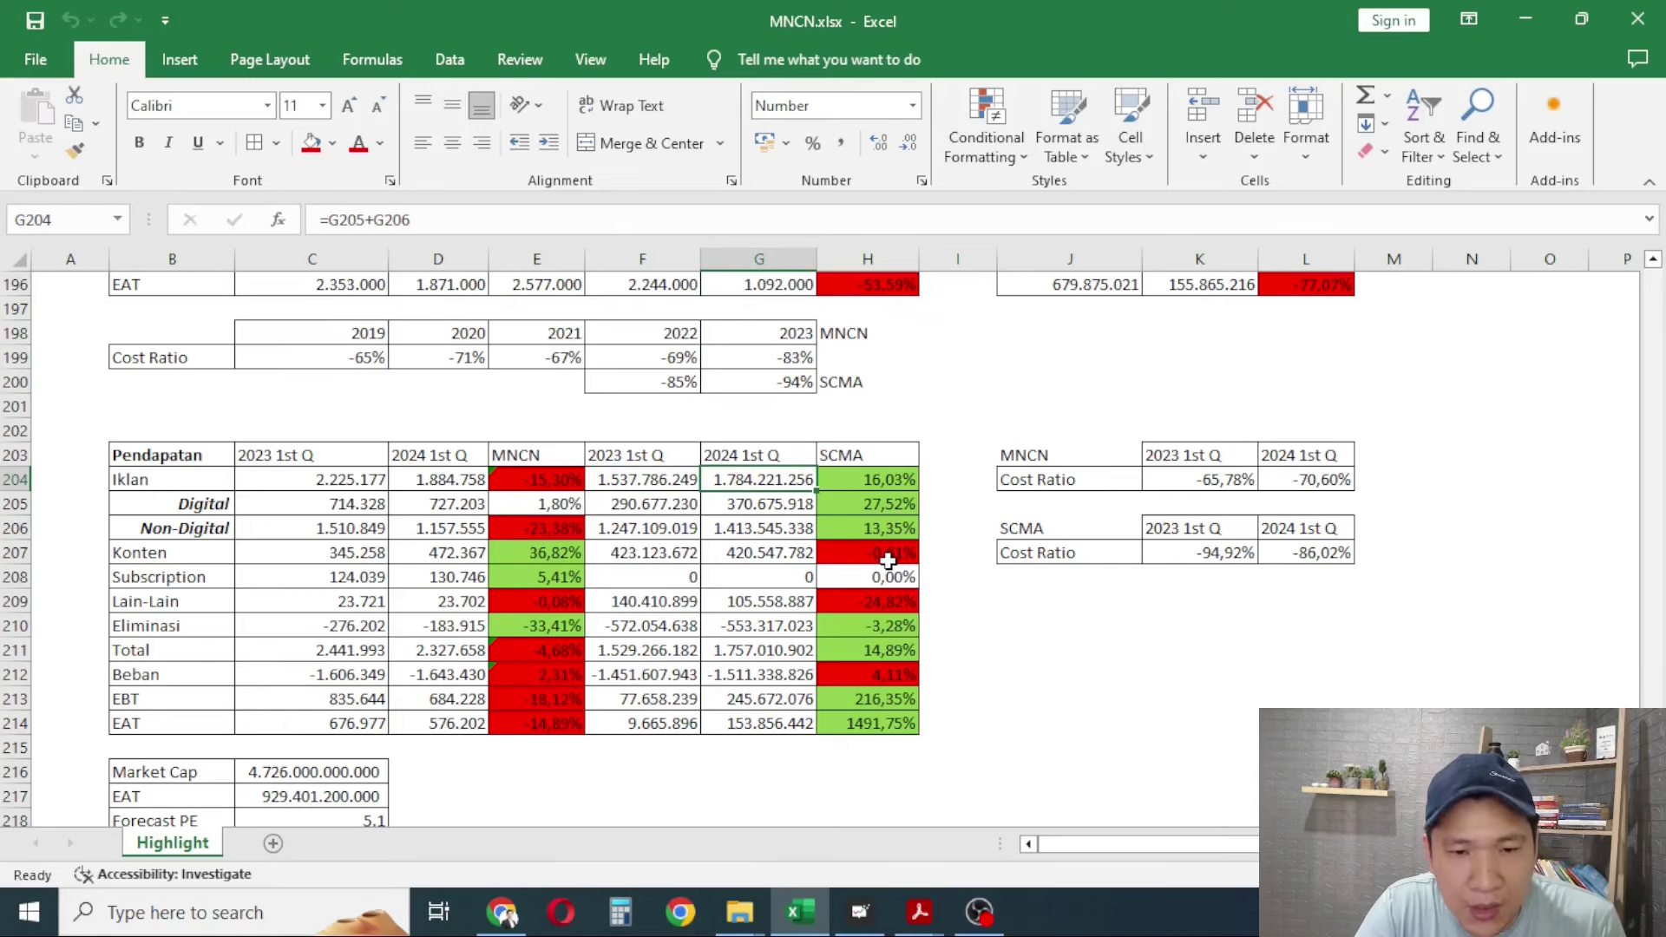
# Compare SCMA's Q1 2023 and Q1 2024 Digital and Non-Digital revenue and changes with MNCN's Non-Digital and Iklan changes in E206 and E204
pyautogui.click(646, 506)
pyautogui.click(757, 503)
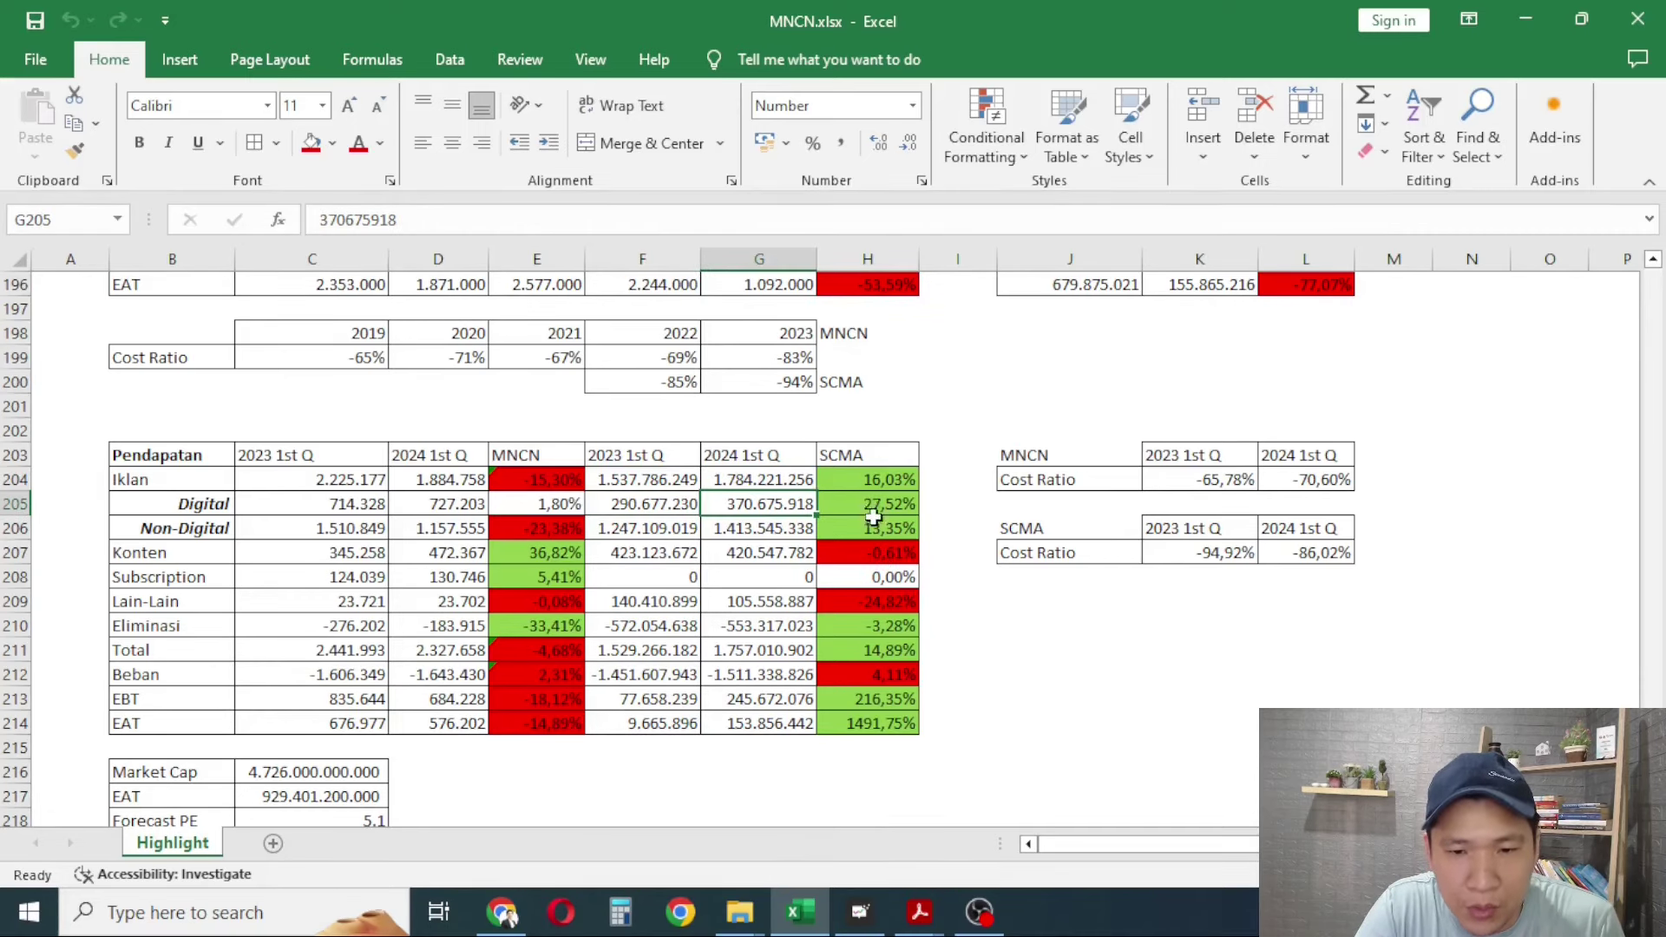
pyautogui.click(876, 506)
pyautogui.click(677, 524)
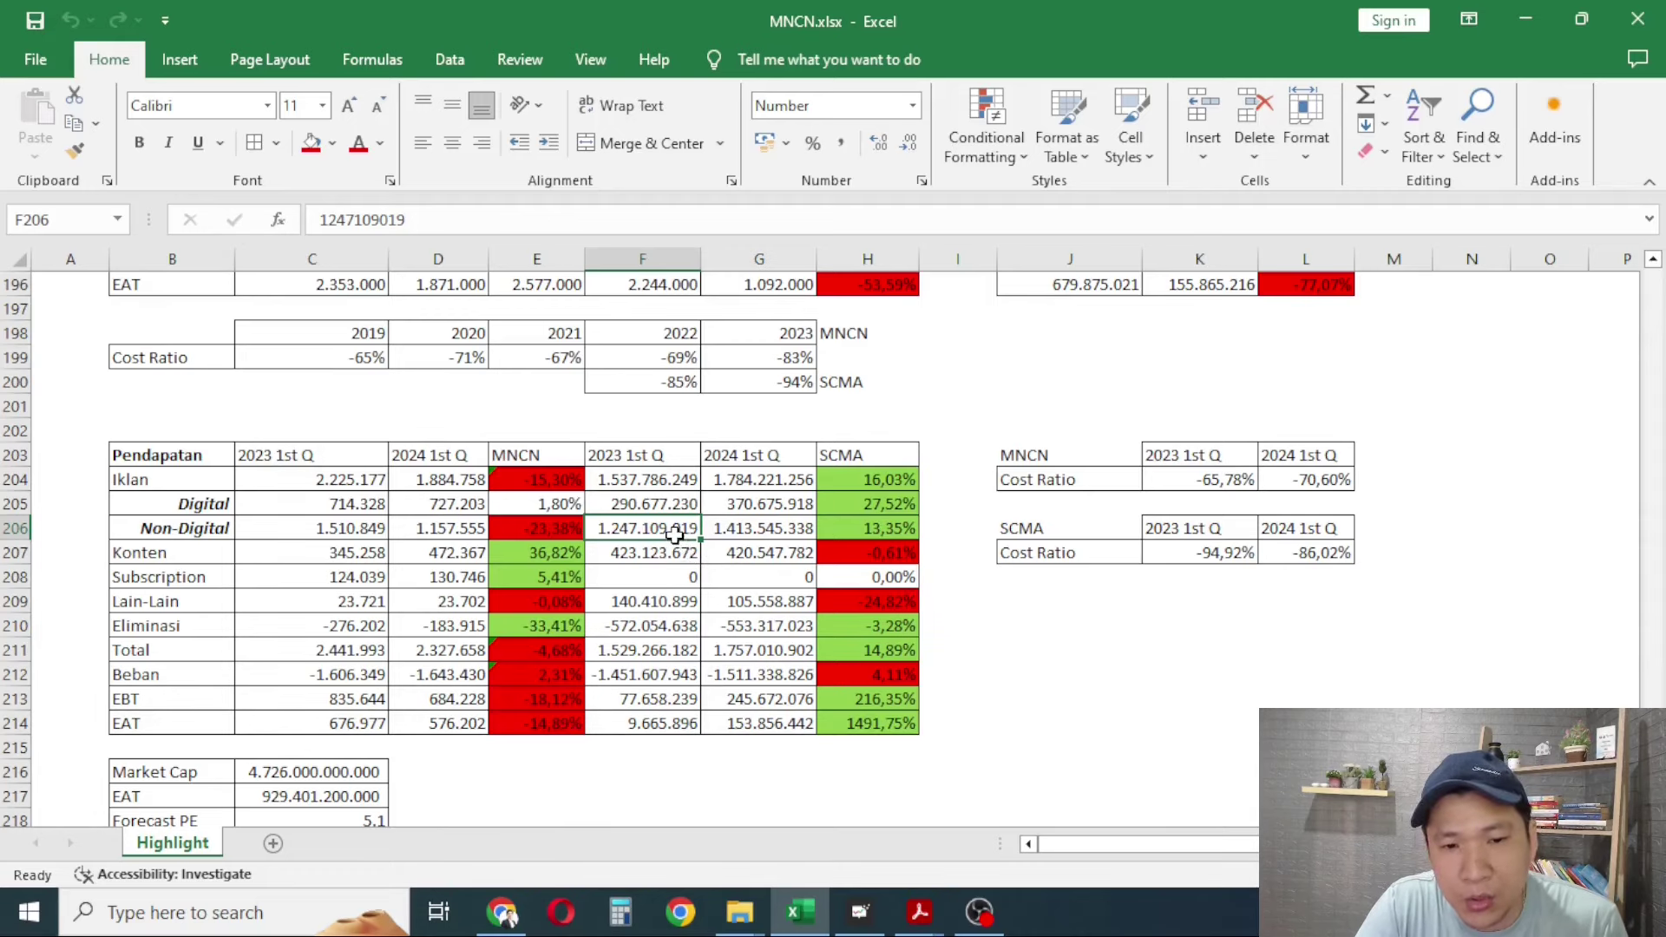
pyautogui.click(755, 528)
pyautogui.click(868, 532)
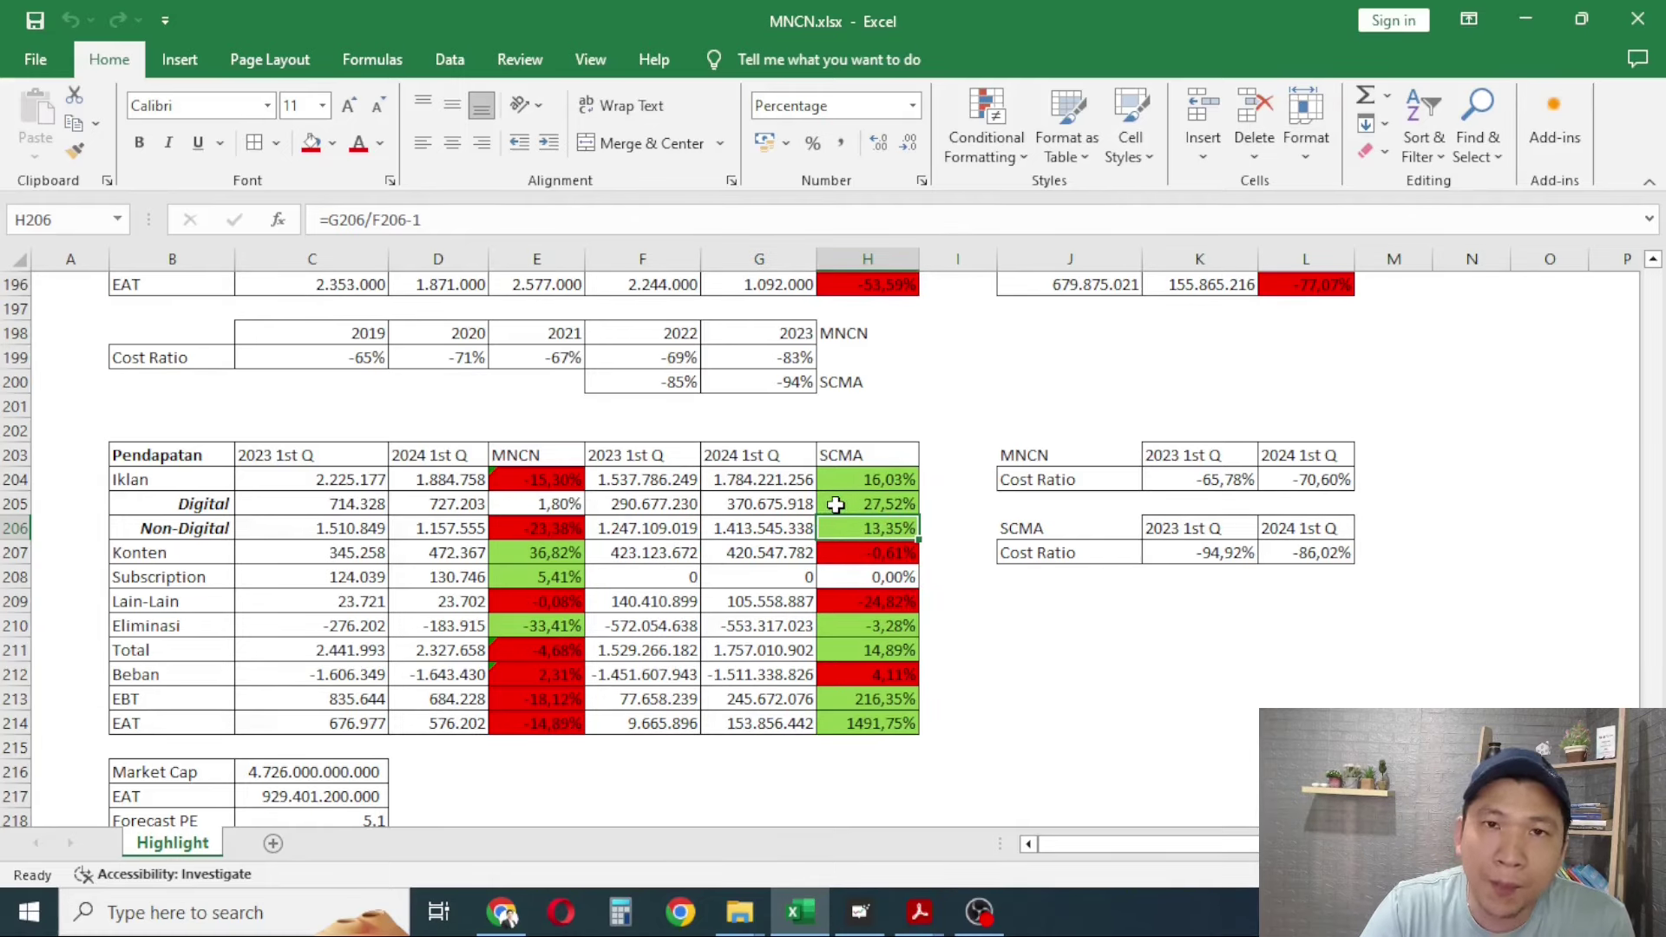
pyautogui.click(499, 528)
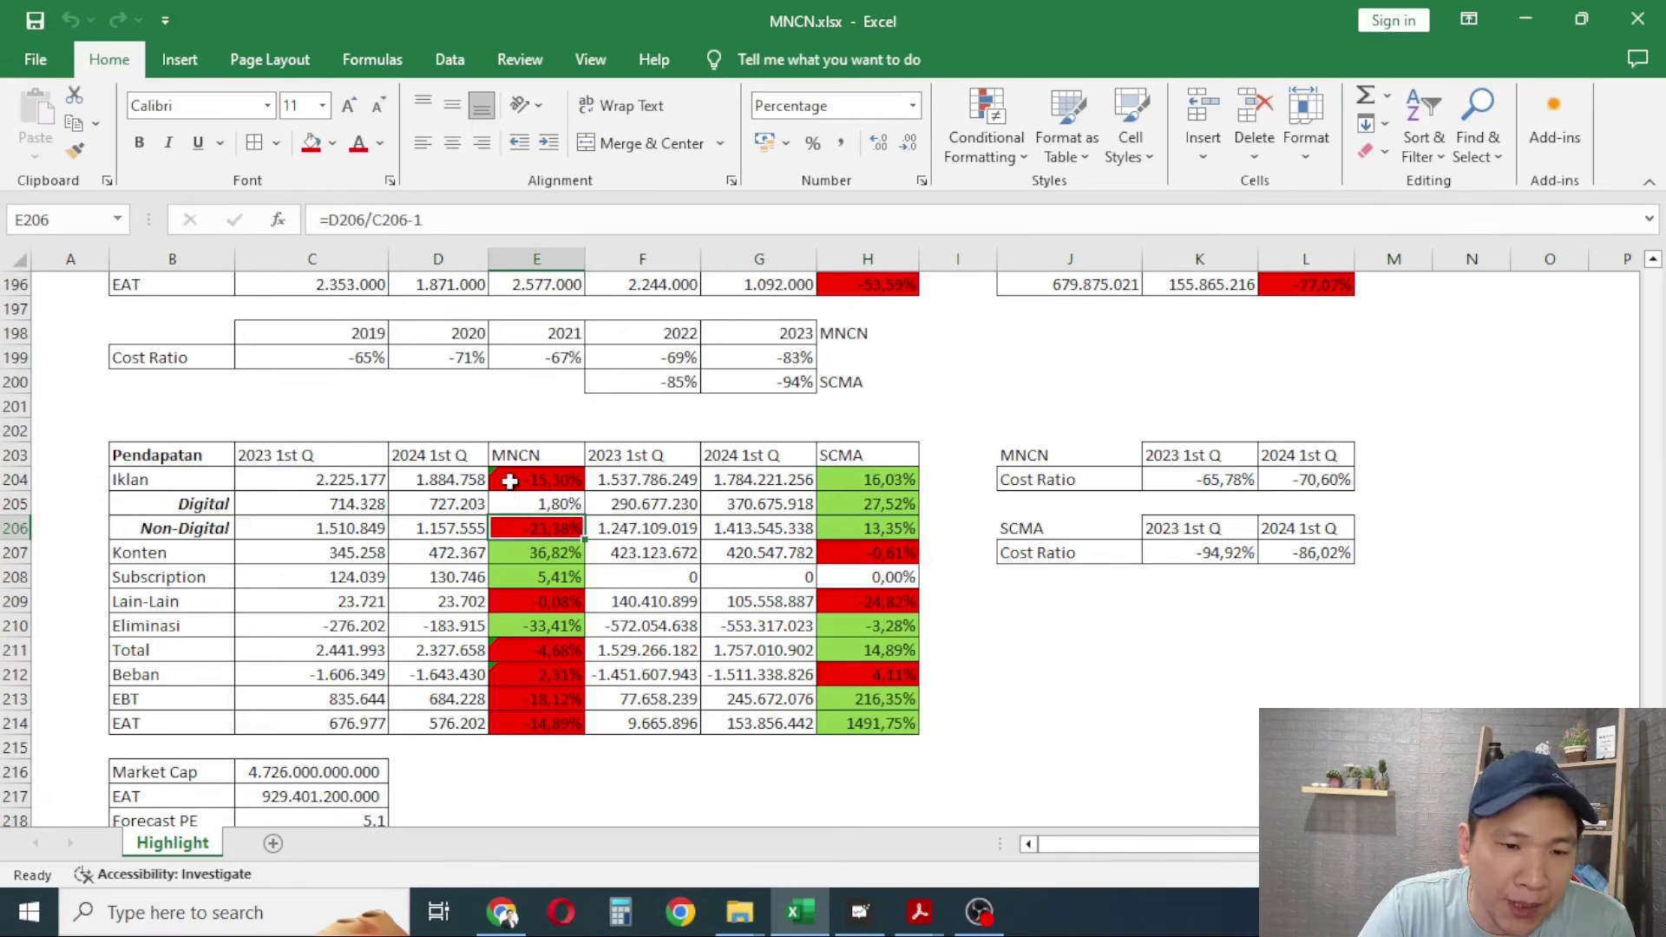
pyautogui.click(510, 481)
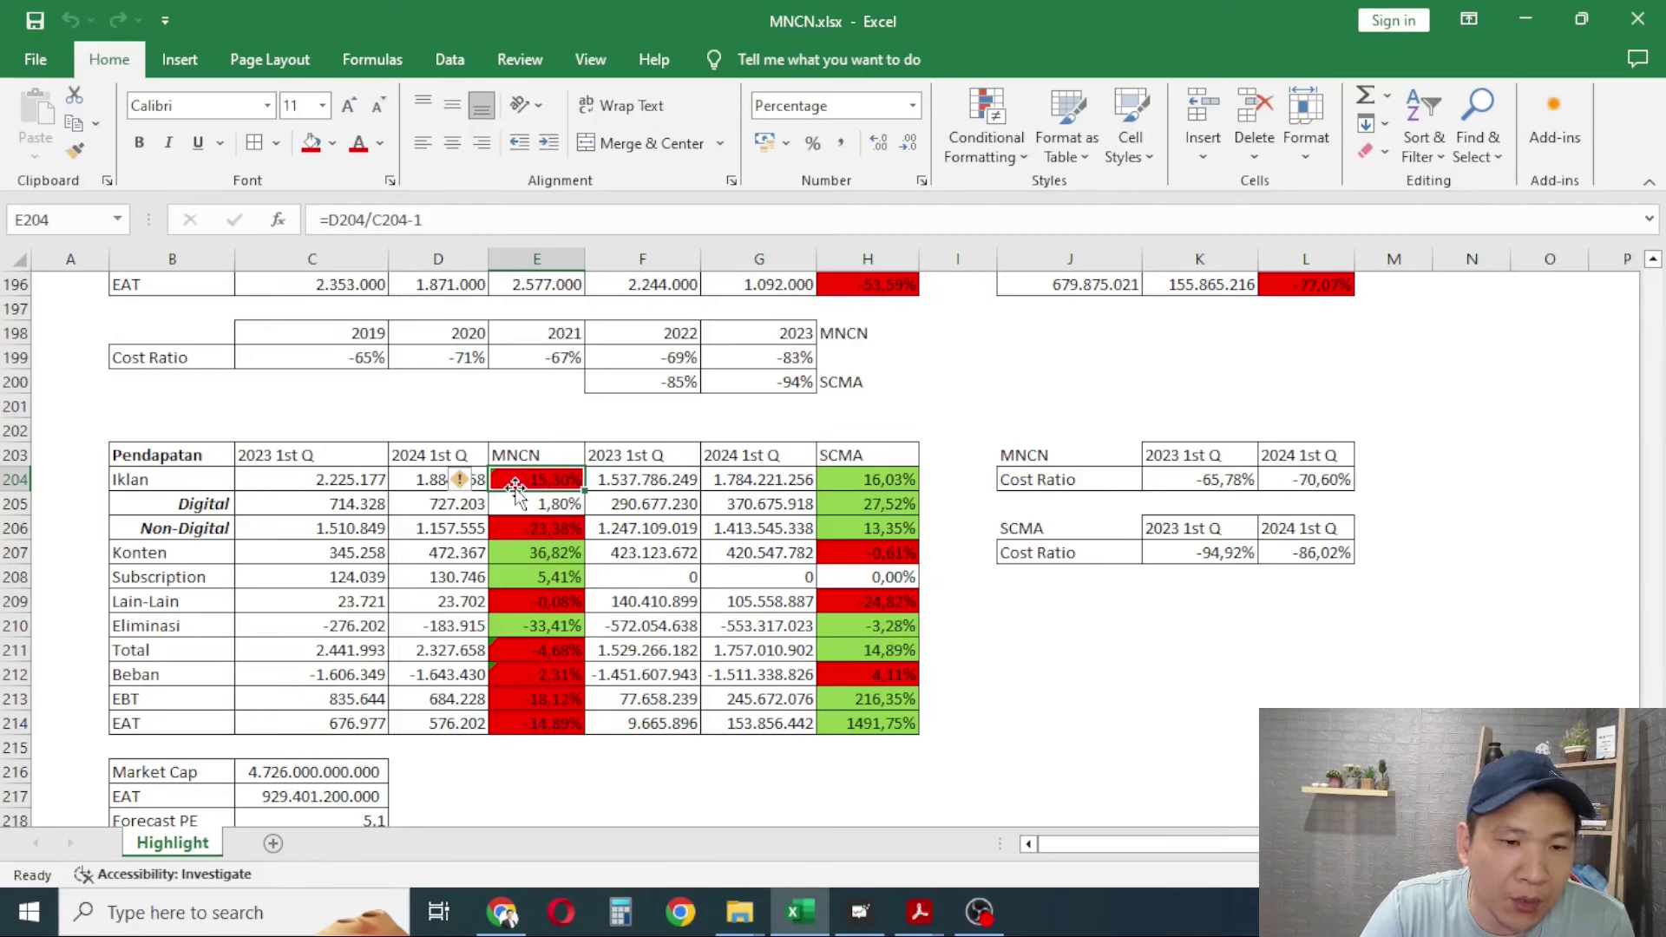
# Compare the Q1 2023 and Q1 2024 Konten revenue of MNCN and SCMA, and check MNCN's Q1 2023 Lain-Lain and Eliminasi
pyautogui.click(291, 574)
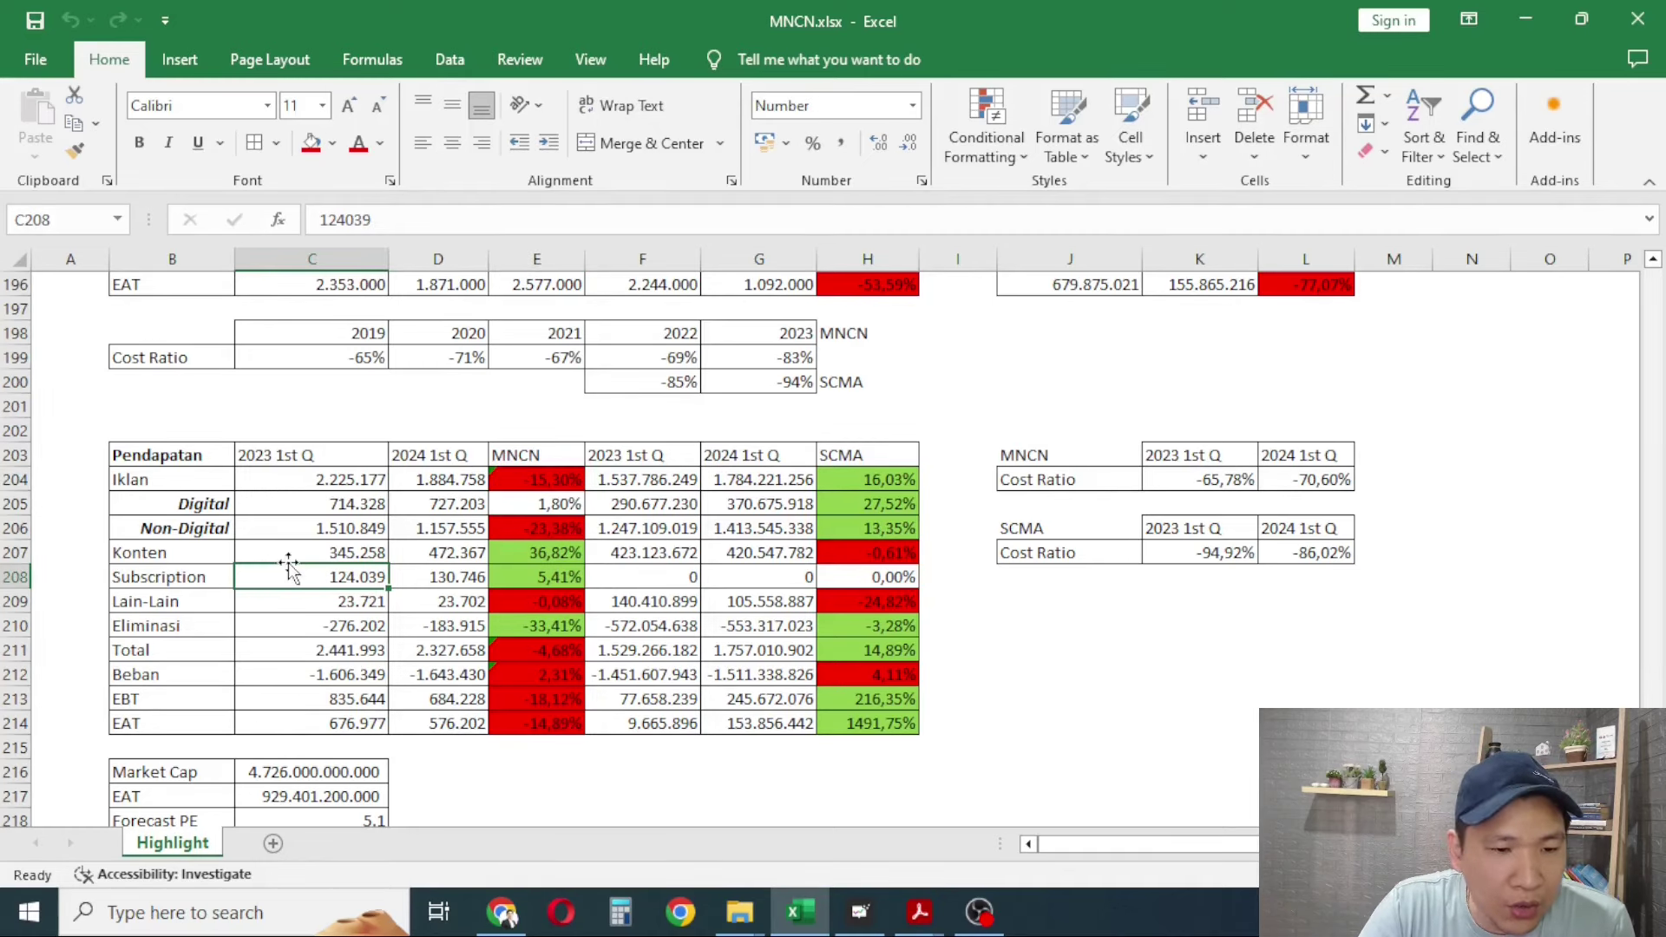
pyautogui.click(298, 554)
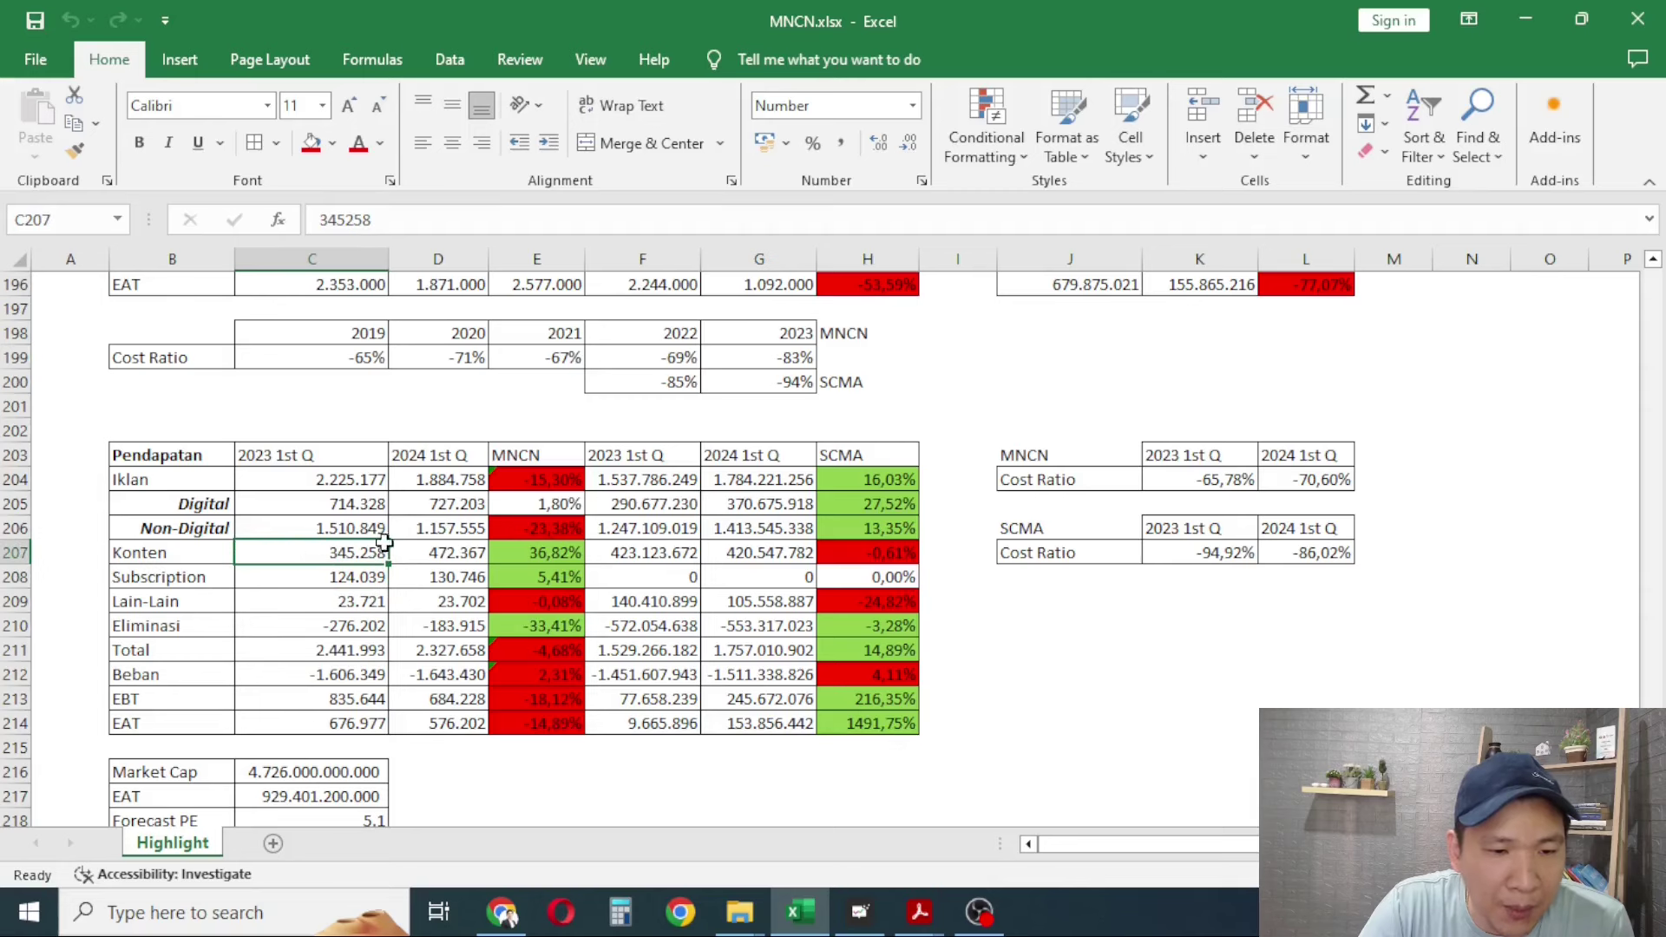
pyautogui.click(434, 552)
pyautogui.click(655, 555)
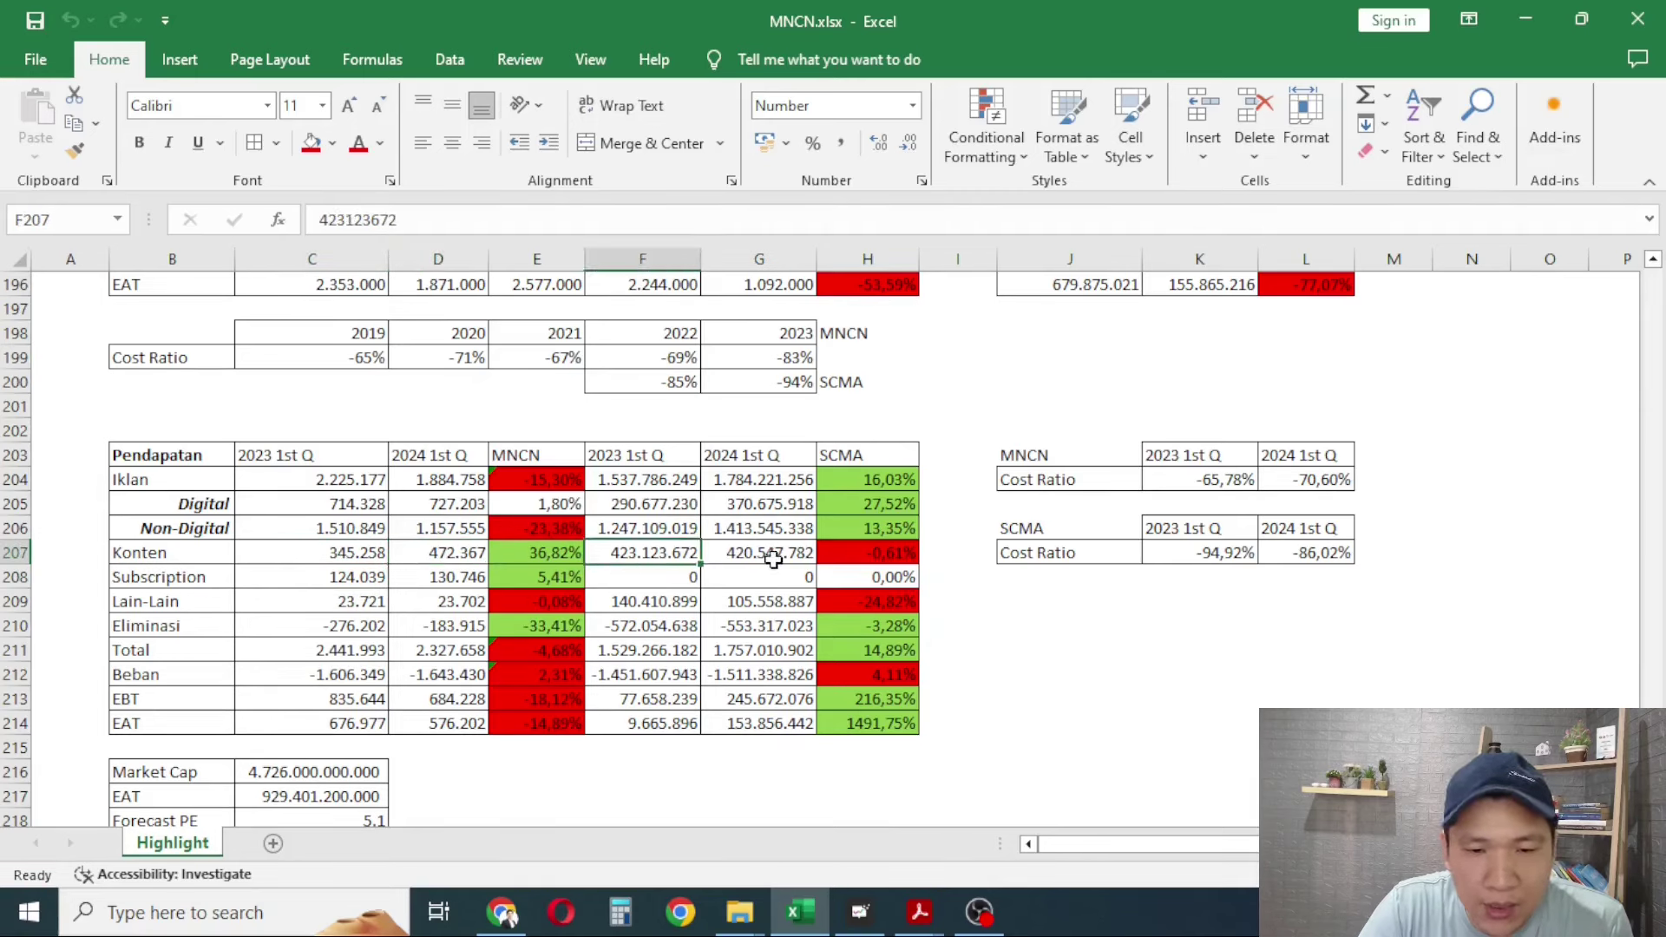
pyautogui.click(733, 560)
pyautogui.click(299, 604)
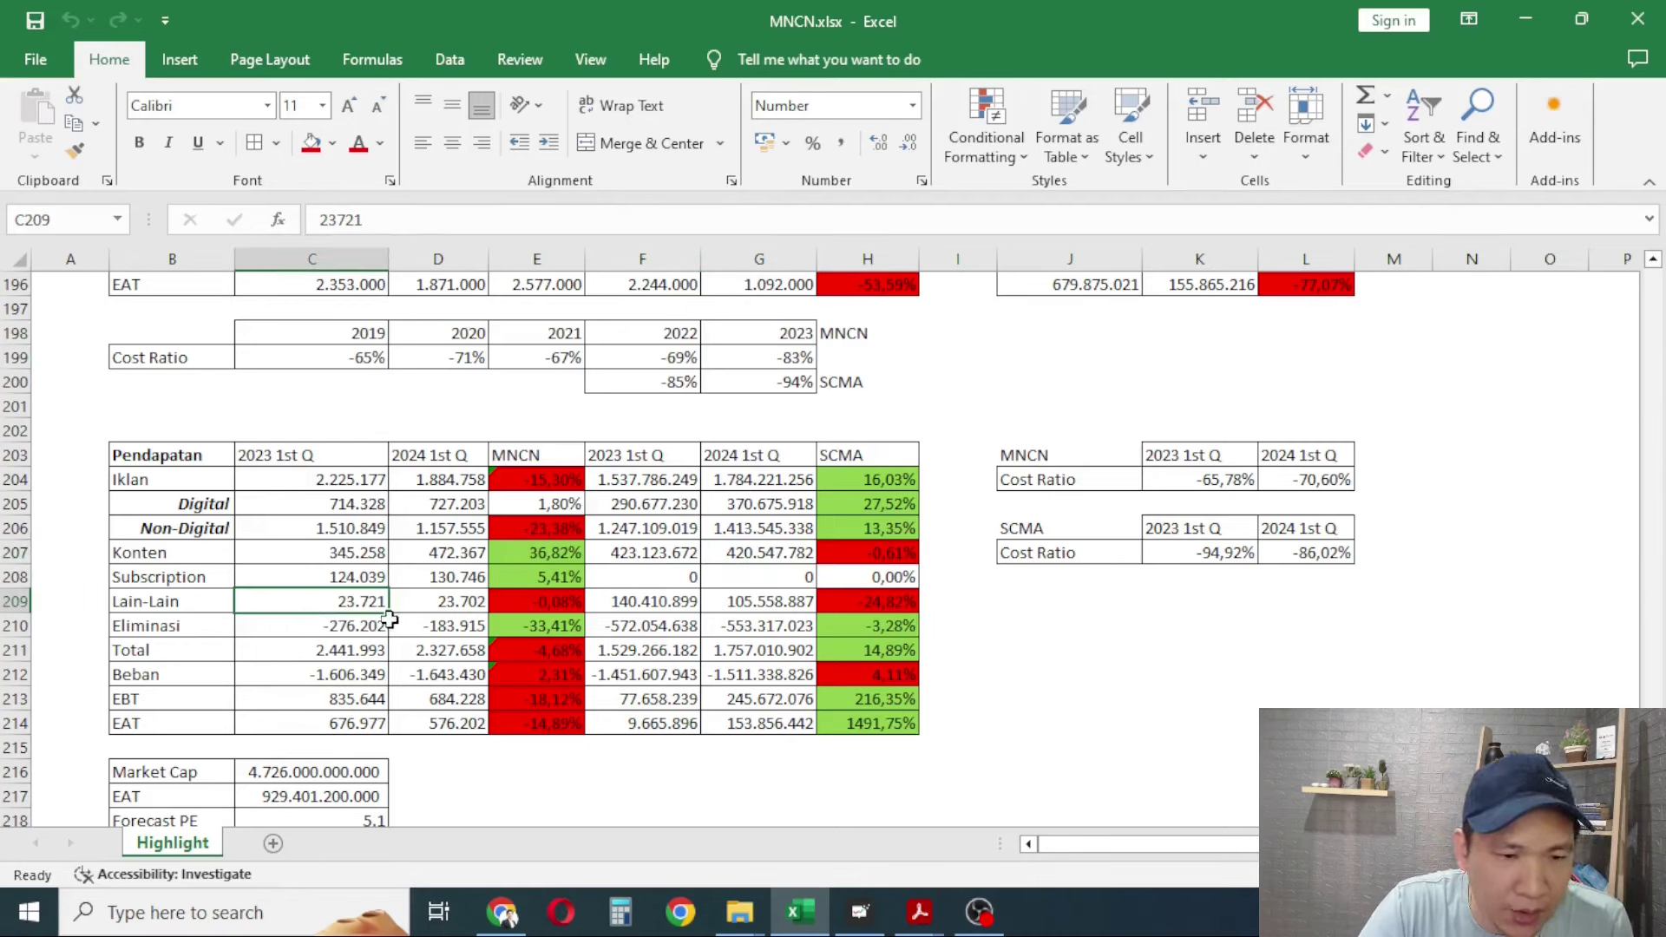
pyautogui.click(316, 627)
# Compare MNCN's and SCMA's Total revenue in Q1 2023 and Q1 2024 with the changes in E211 and H211
pyautogui.click(335, 660)
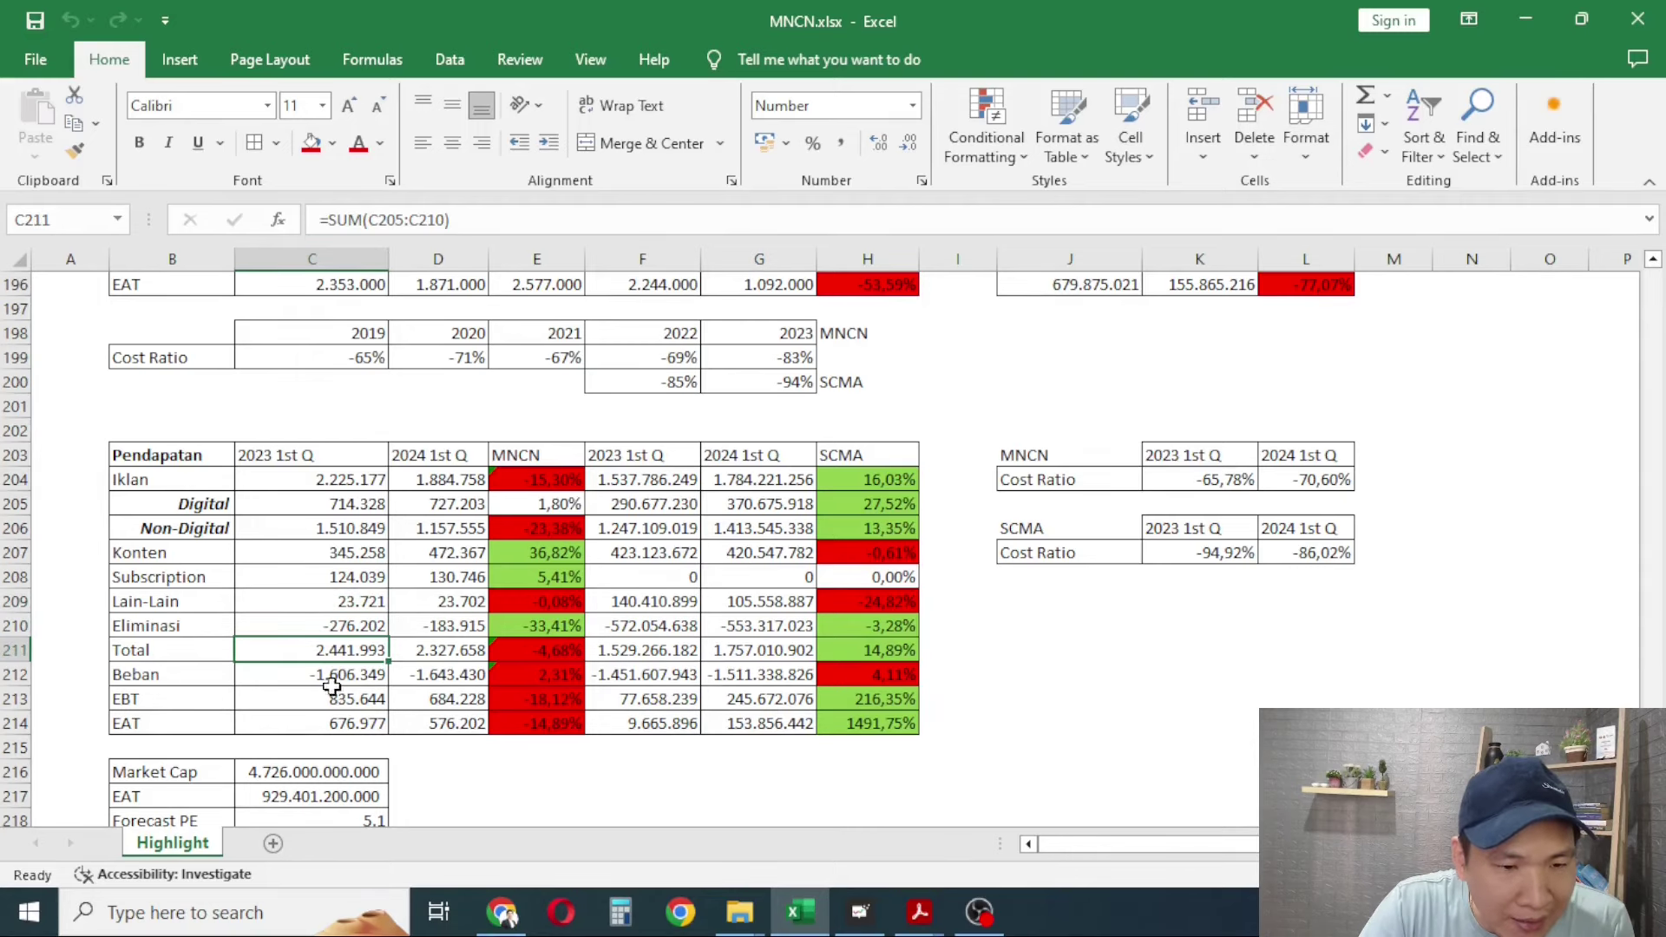
pyautogui.click(434, 655)
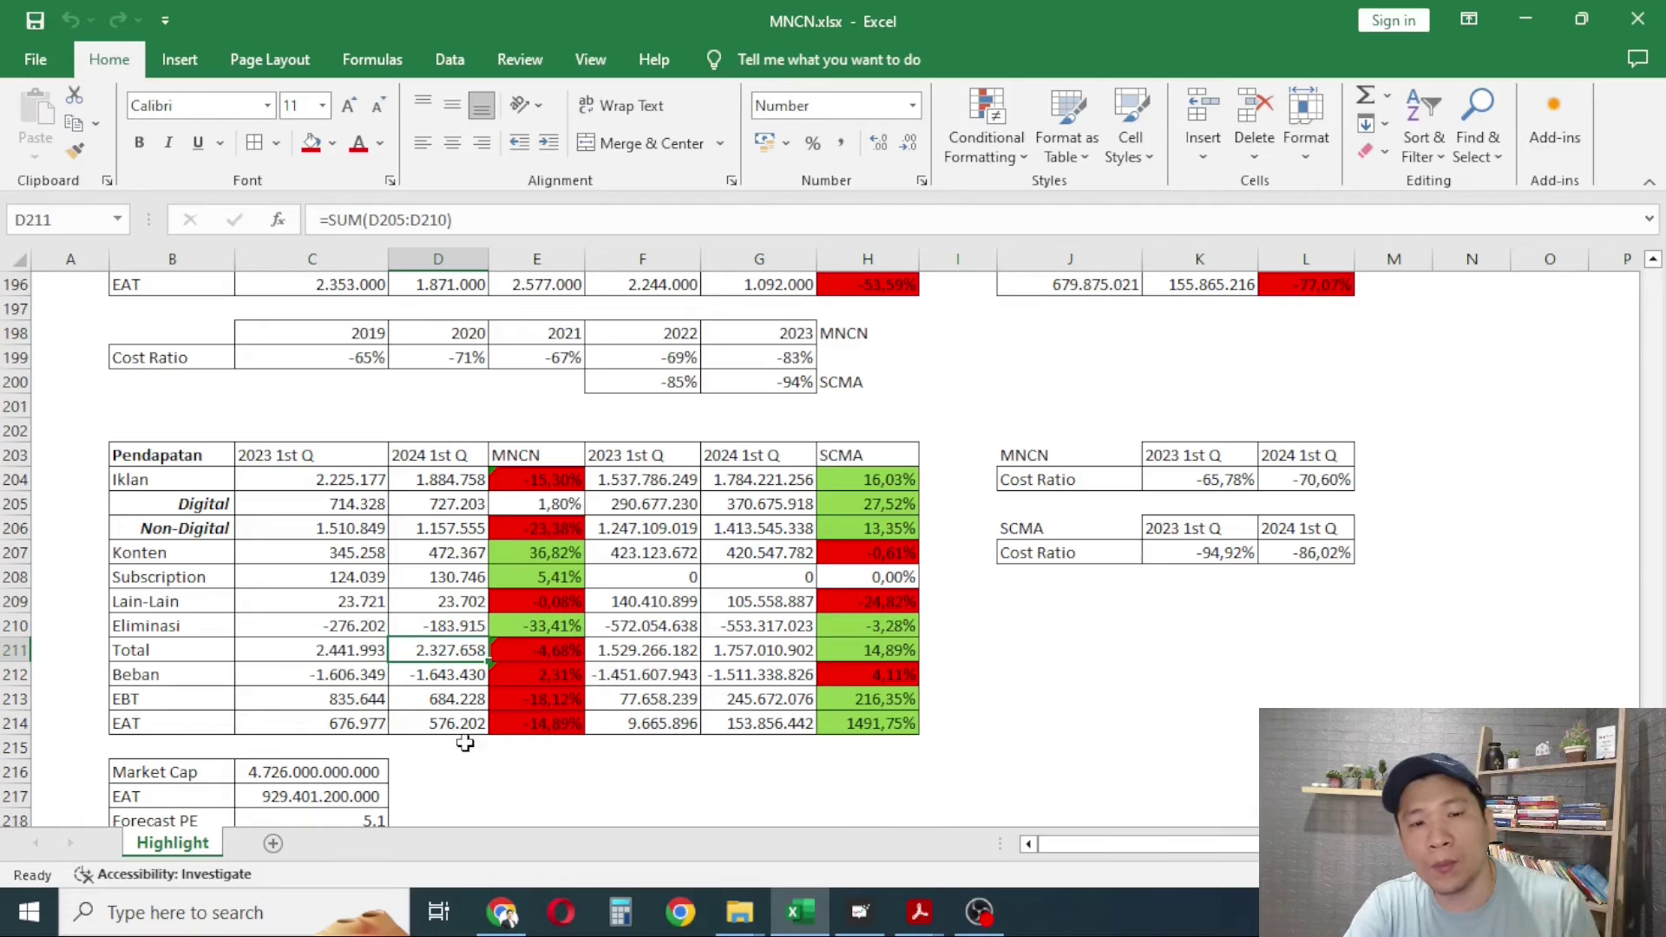
pyautogui.click(533, 654)
pyautogui.click(392, 657)
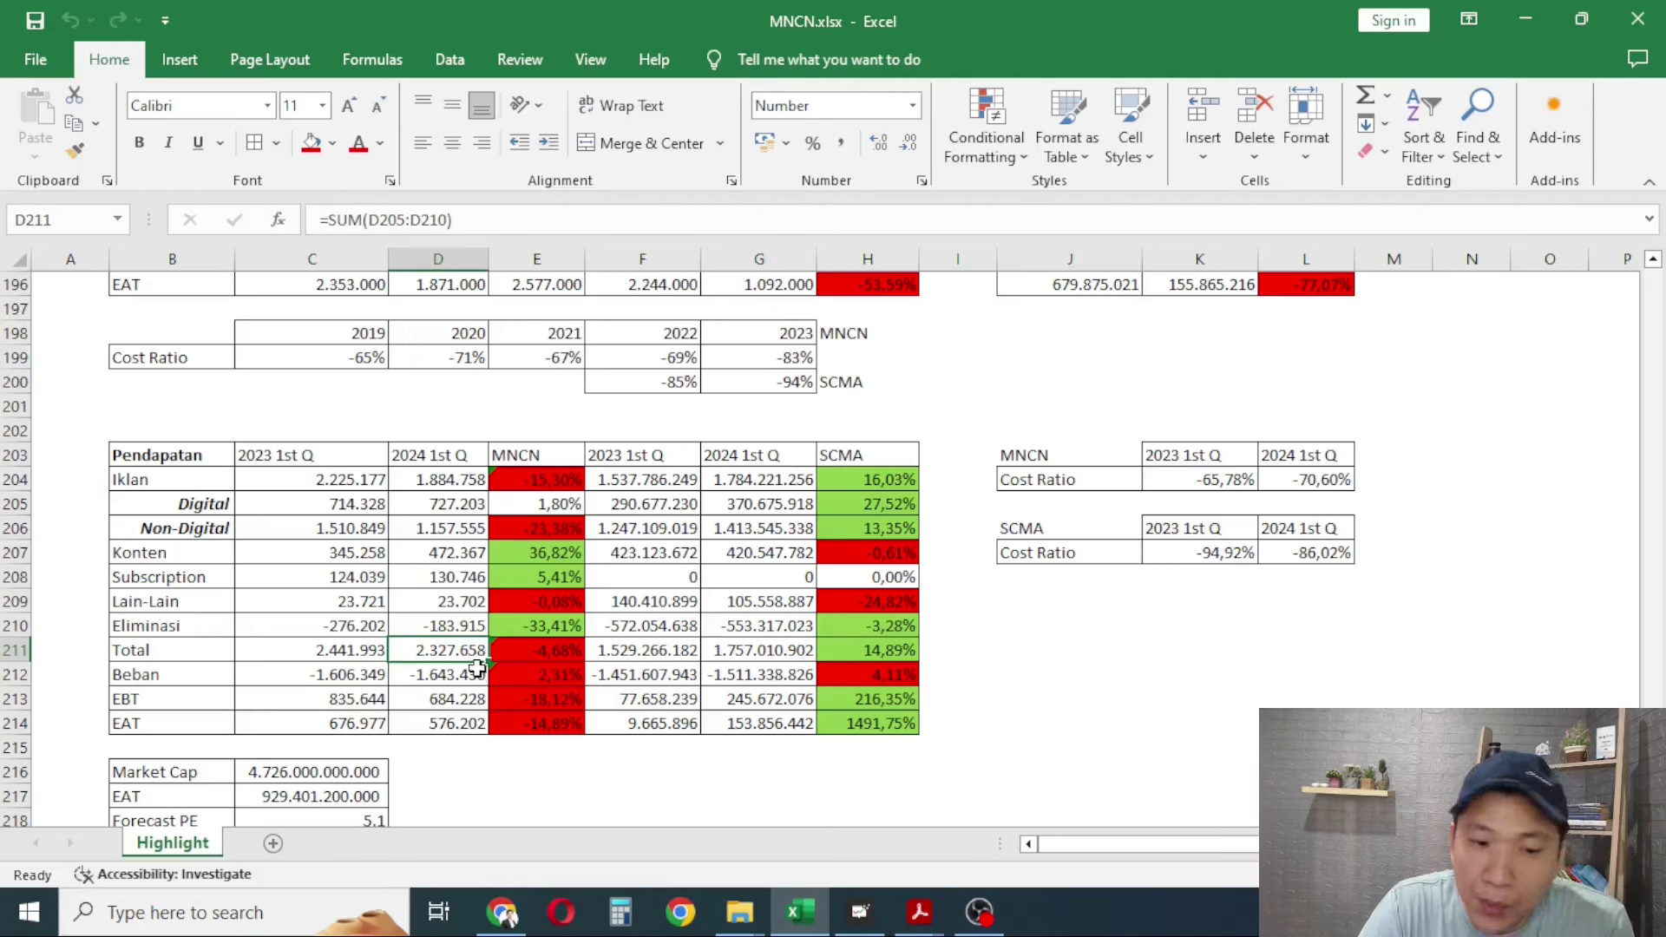
pyautogui.click(608, 657)
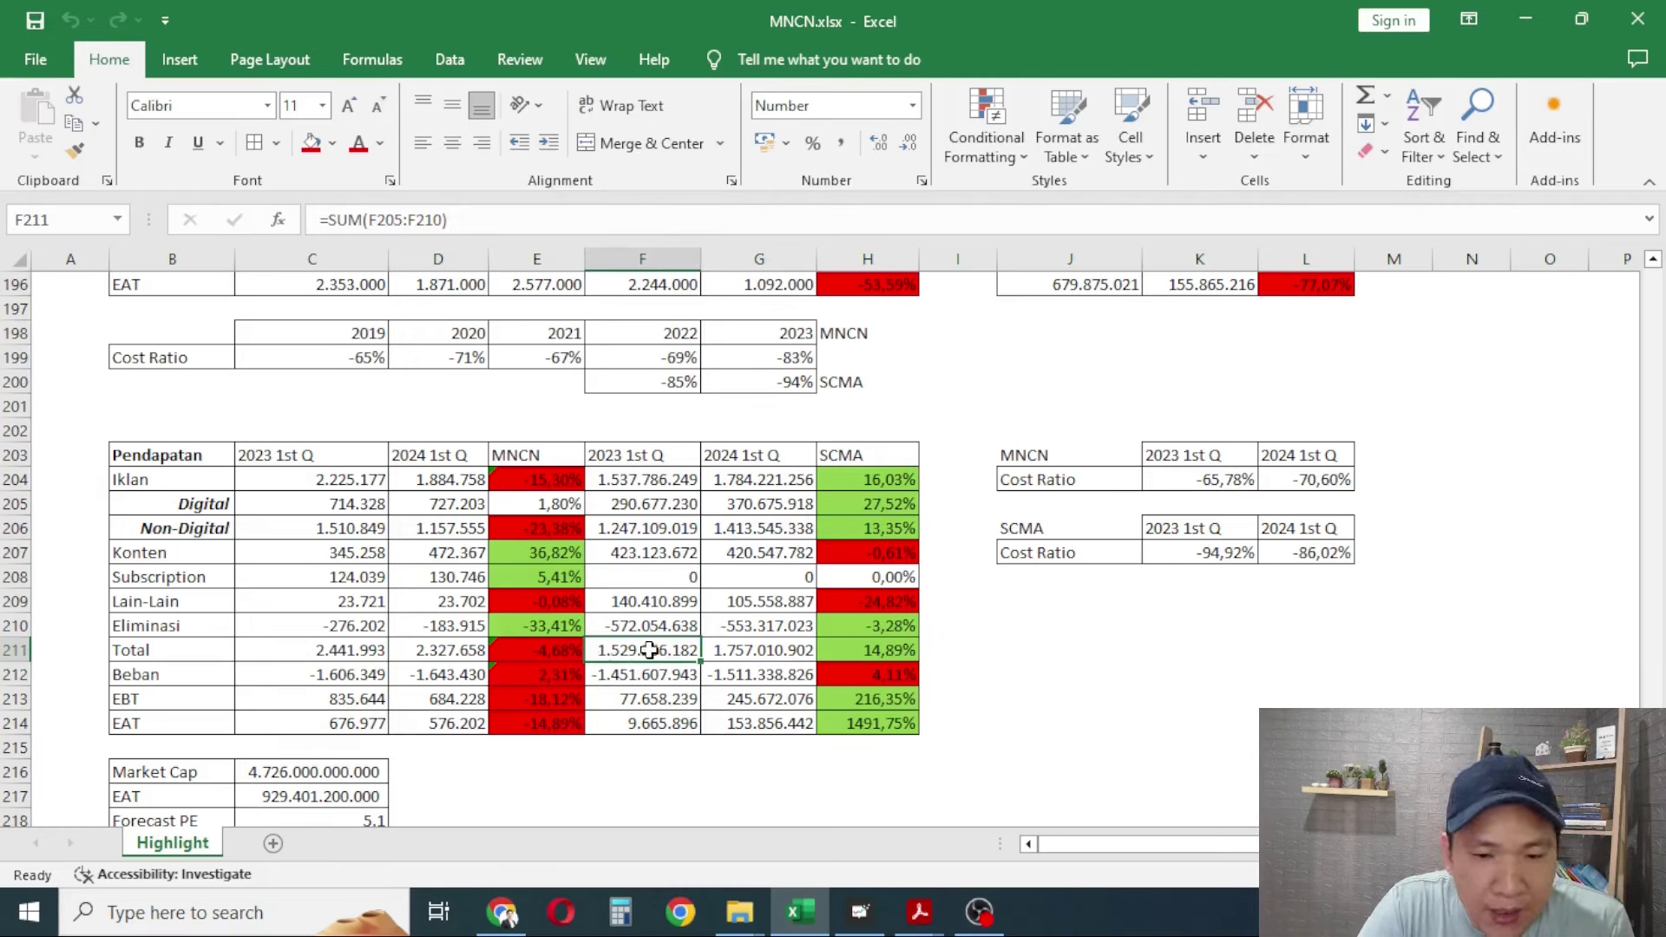
pyautogui.click(749, 650)
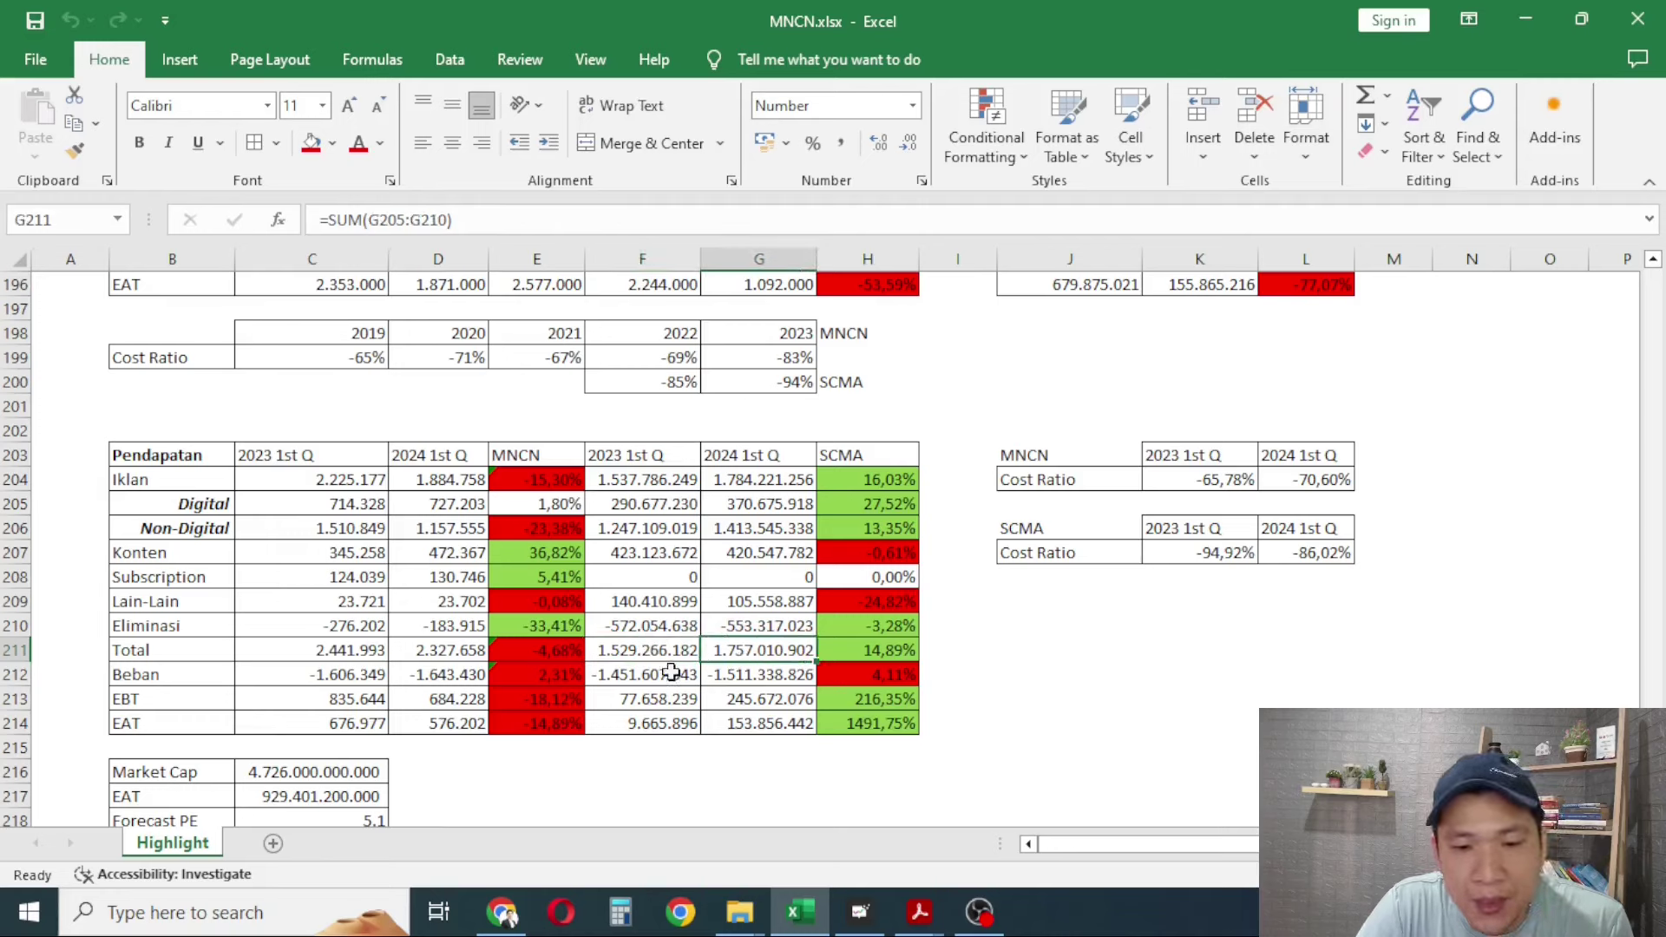
pyautogui.click(862, 657)
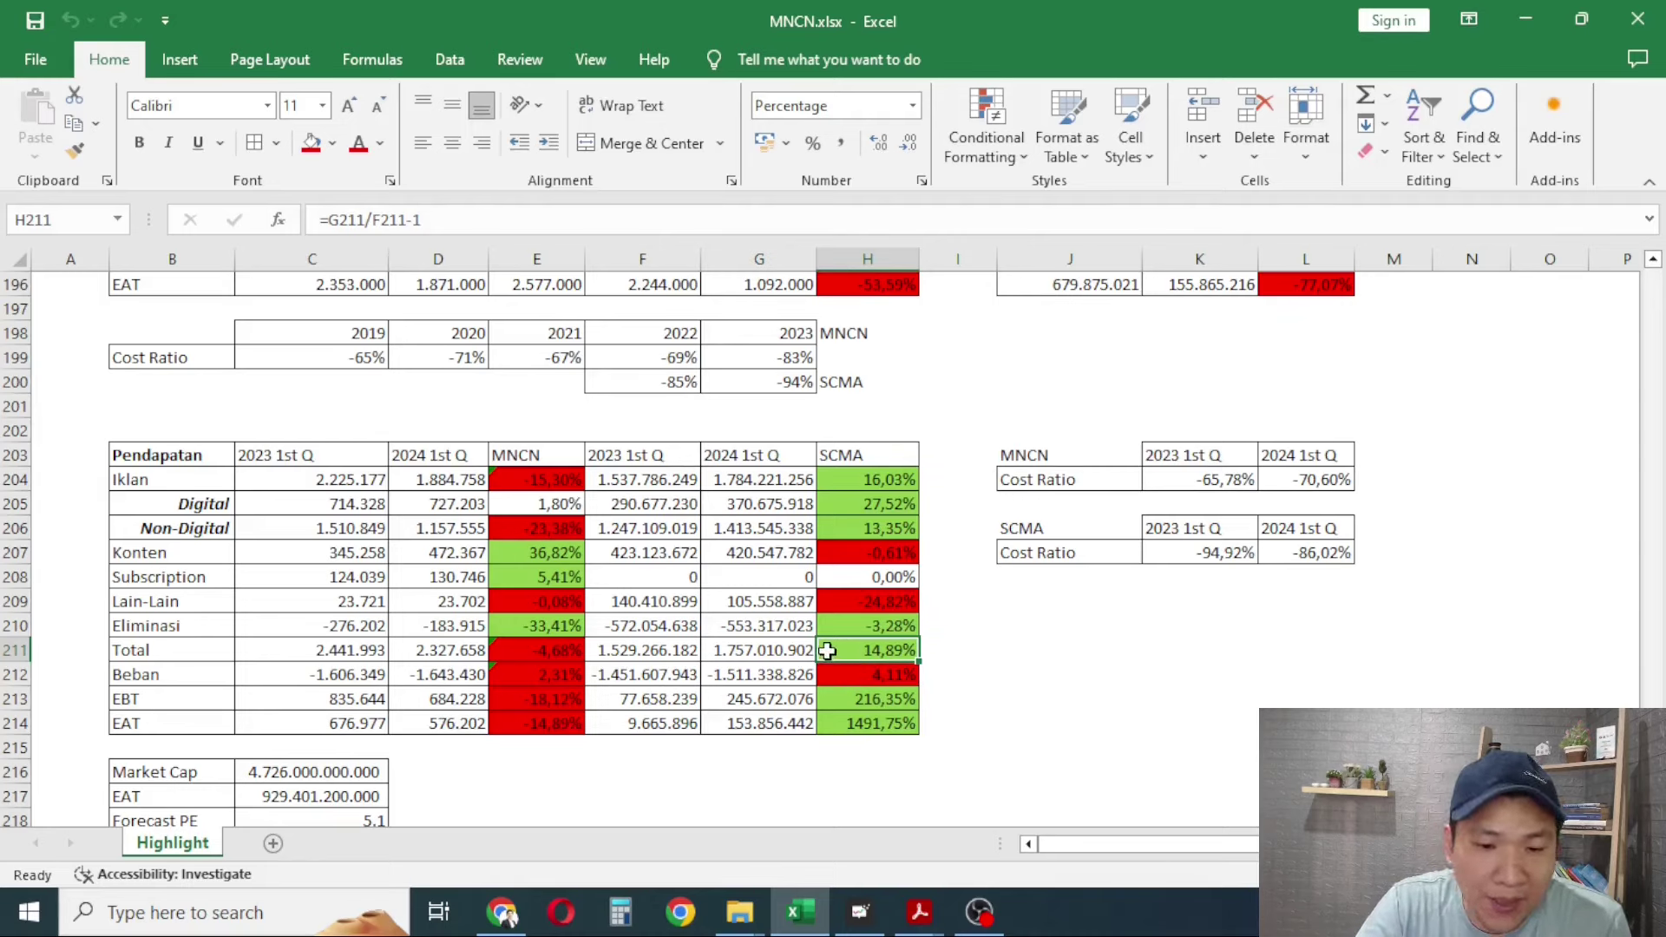
# Compare MNCN's Beban in Q1 2023 and Q1 2024 with the change in E212, and check SCMA's Q1 2023 Beban and change in H212
pyautogui.click(312, 682)
pyautogui.click(456, 682)
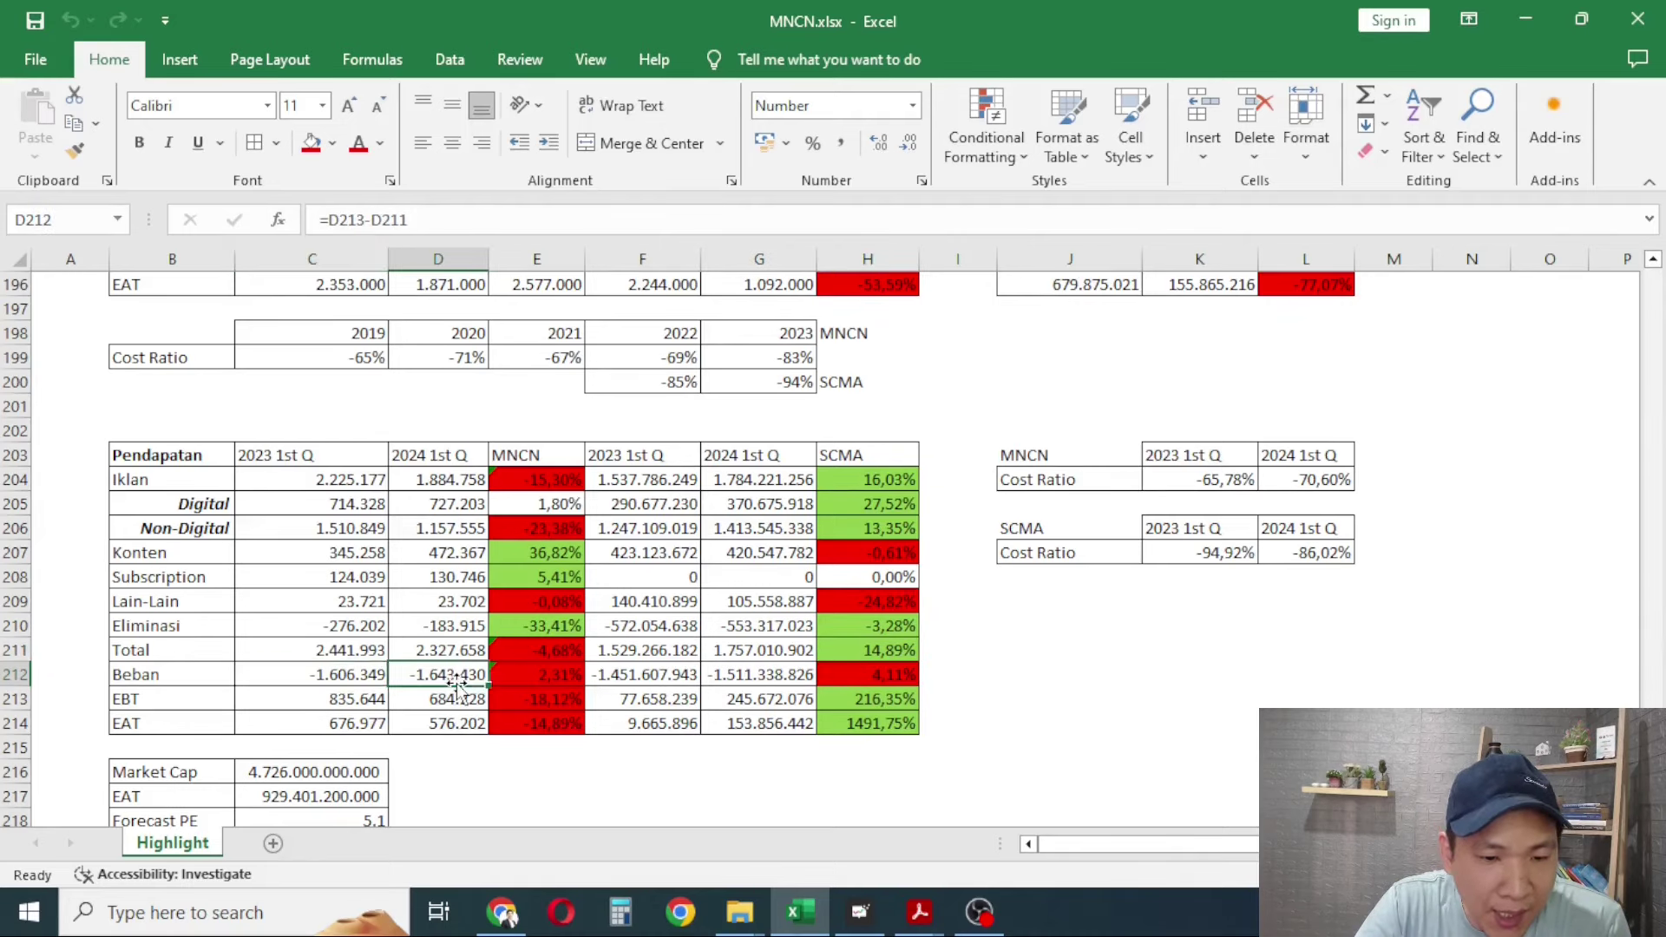
pyautogui.click(339, 681)
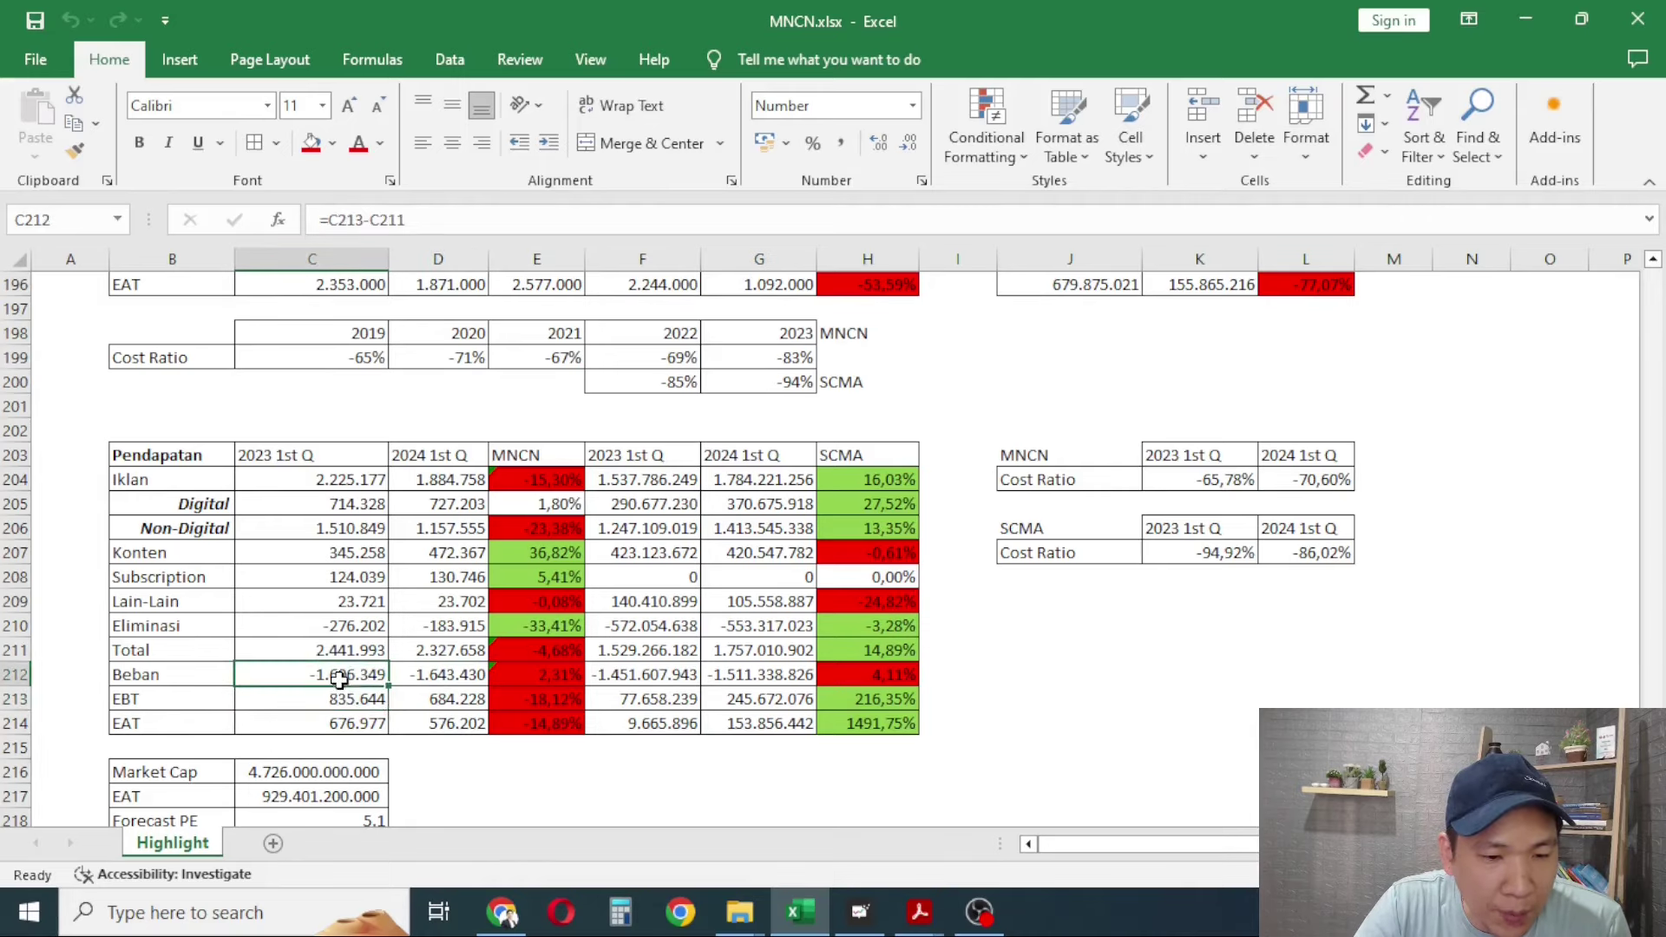
pyautogui.click(476, 684)
pyautogui.click(545, 677)
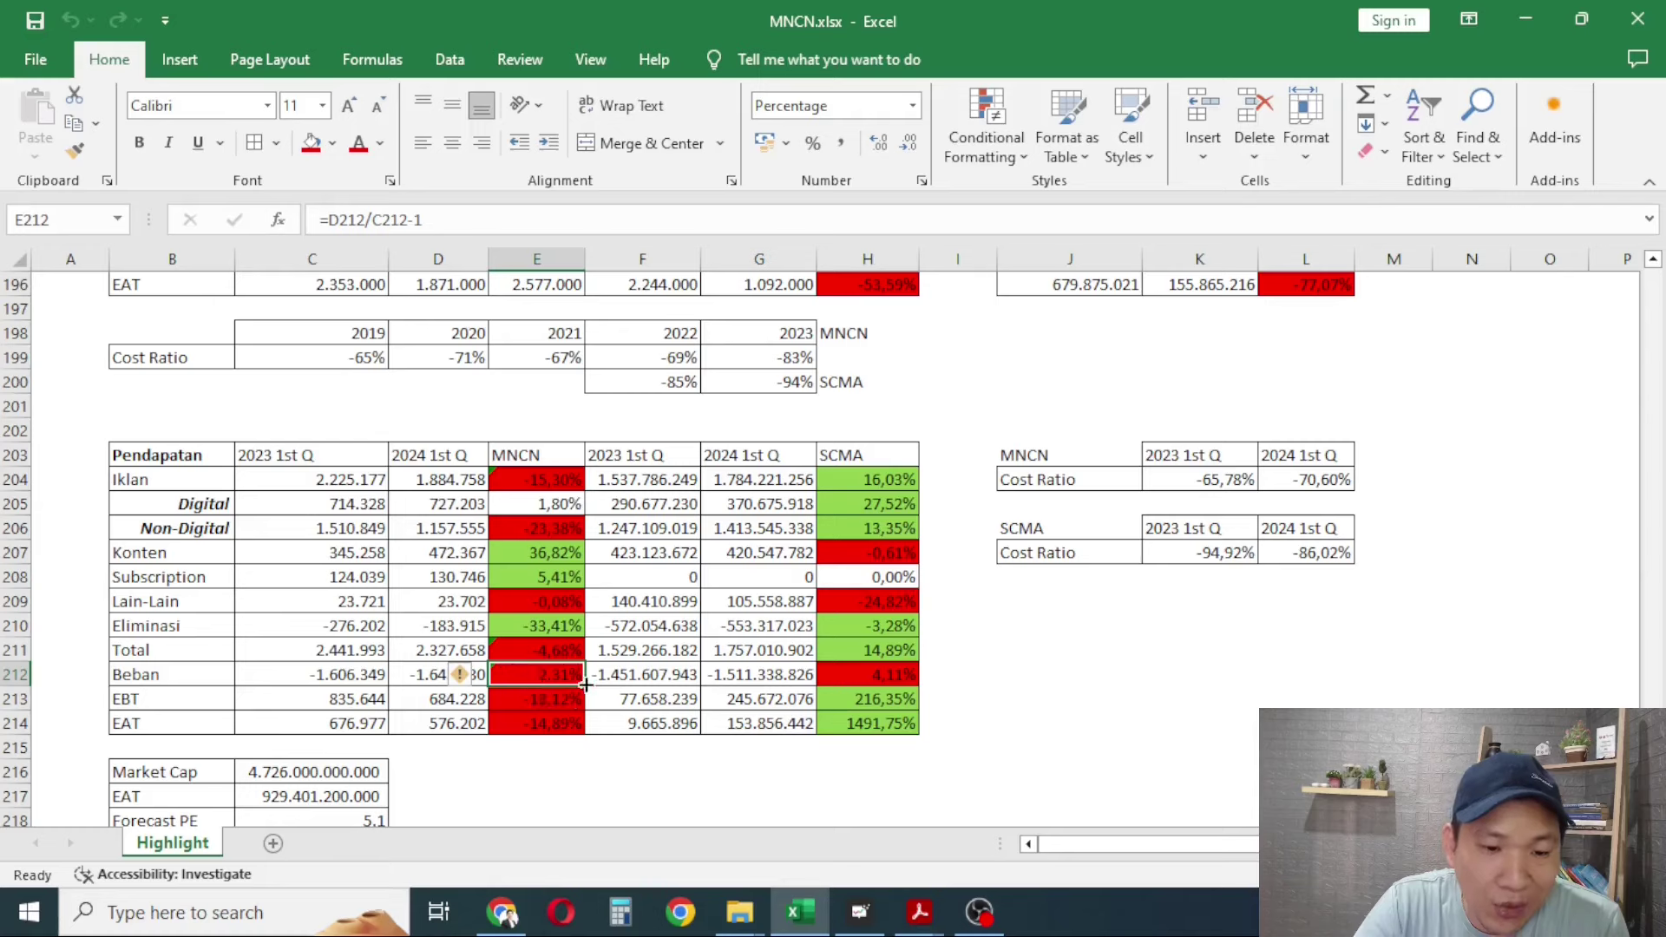
pyautogui.click(641, 679)
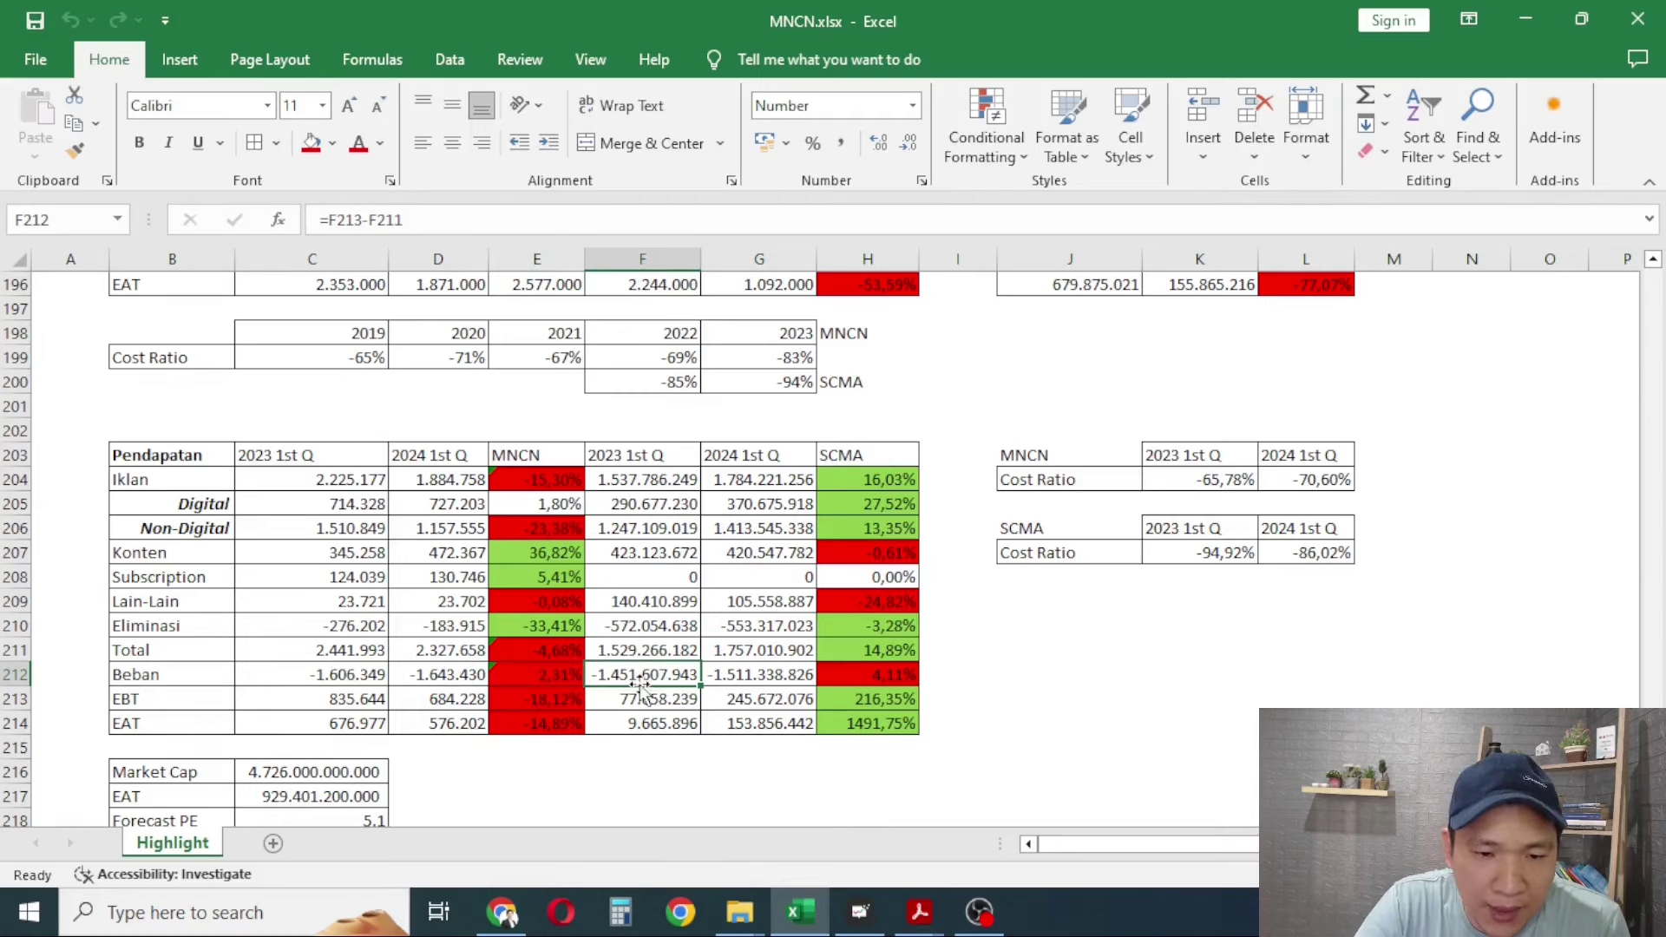
pyautogui.click(868, 682)
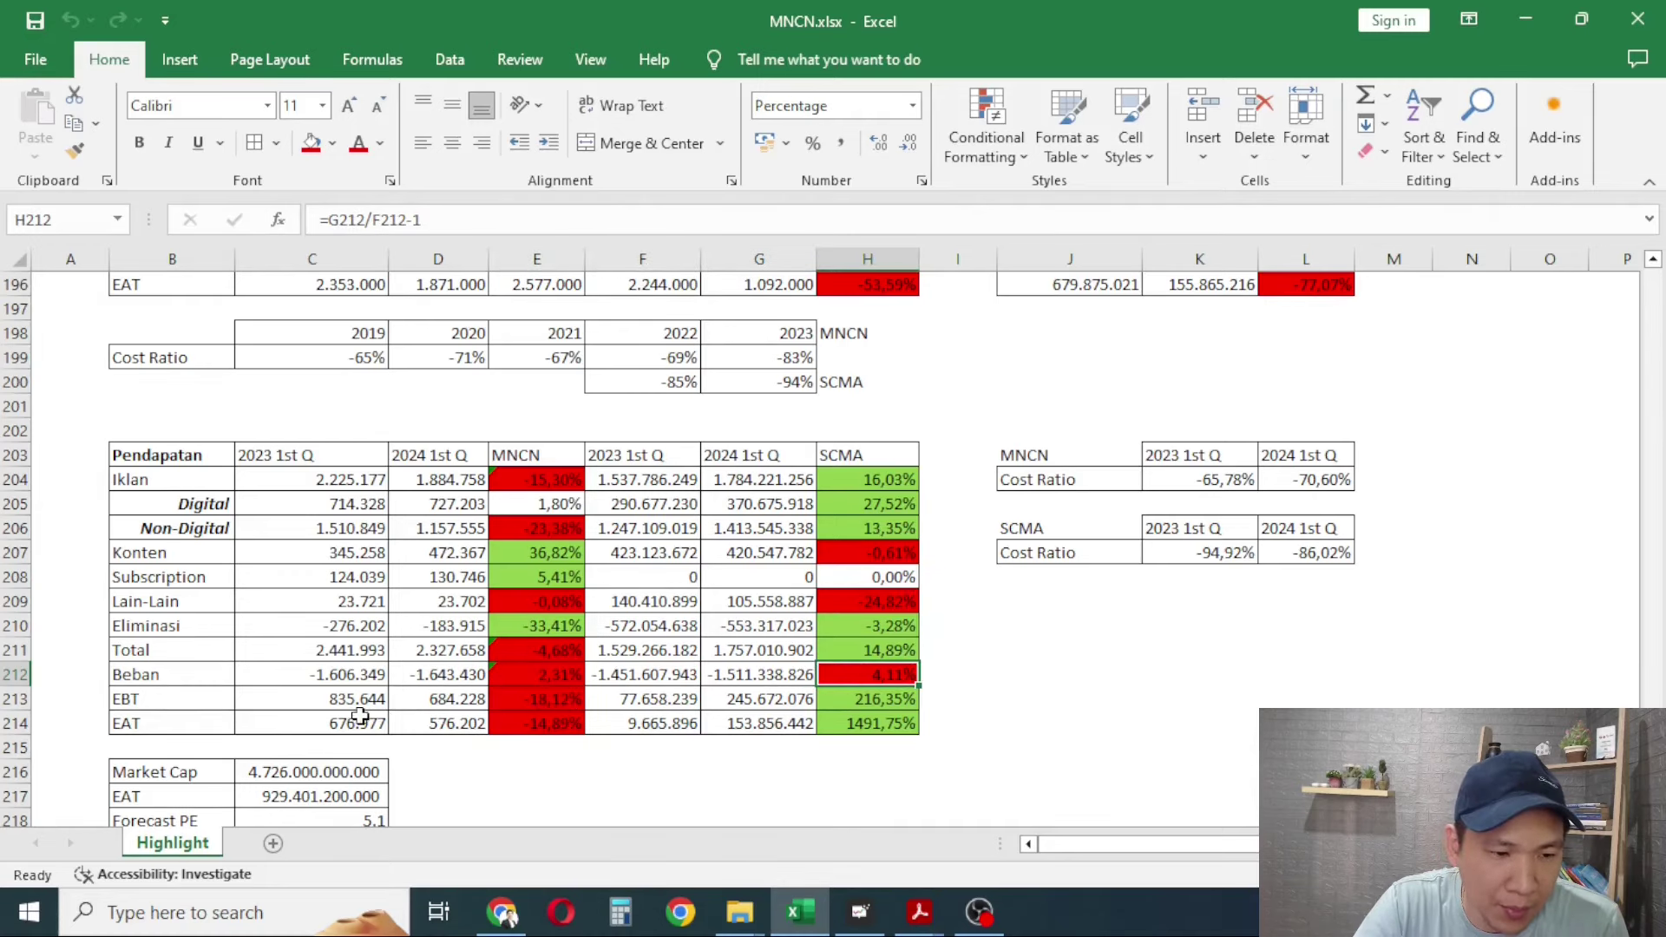
# Compare MNCN's EBT and EAT in Q1 2023 and Q1 2024 with the changes in E213:E214
pyautogui.click(334, 701)
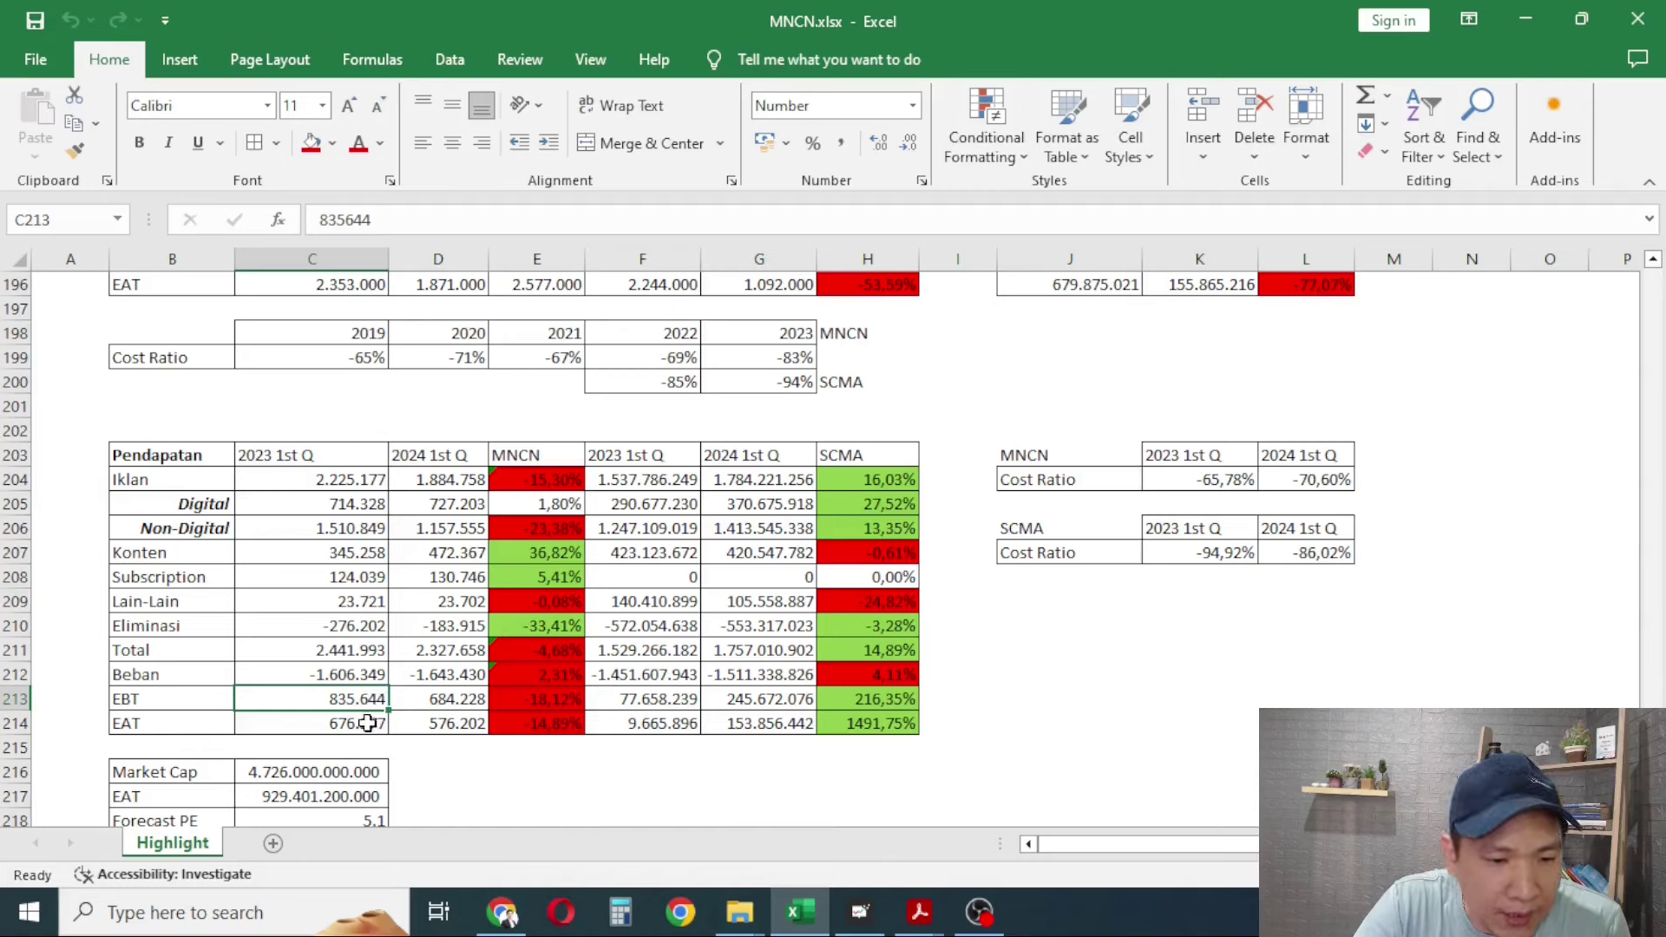
pyautogui.click(444, 702)
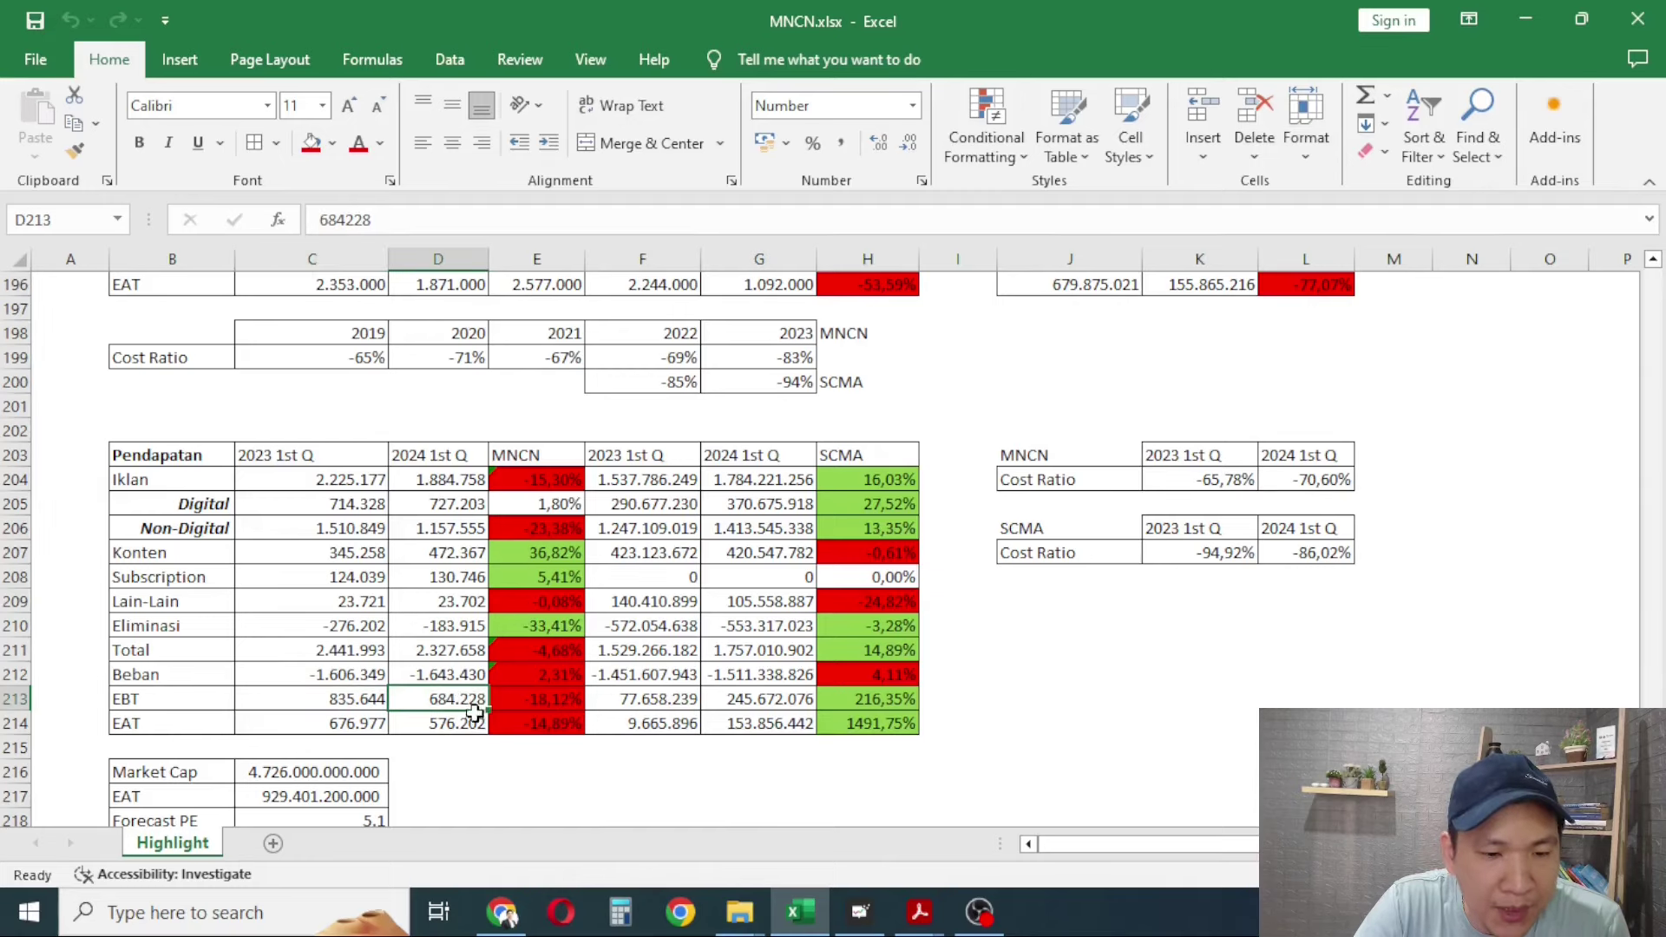
pyautogui.click(518, 709)
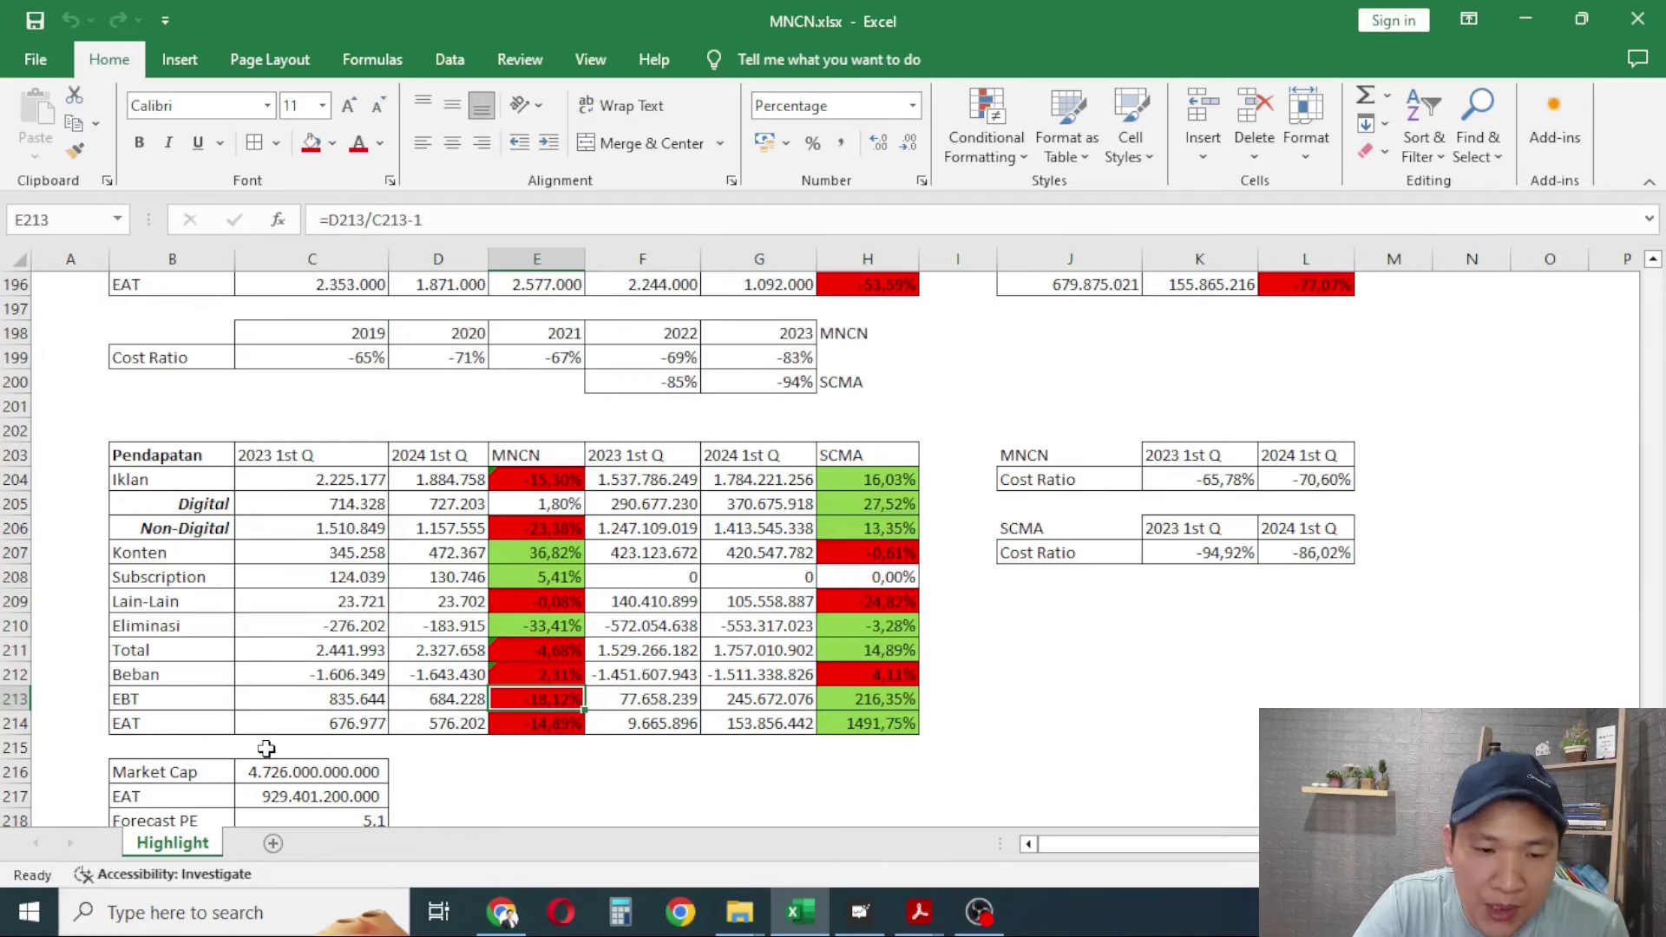
pyautogui.click(359, 729)
pyautogui.click(417, 723)
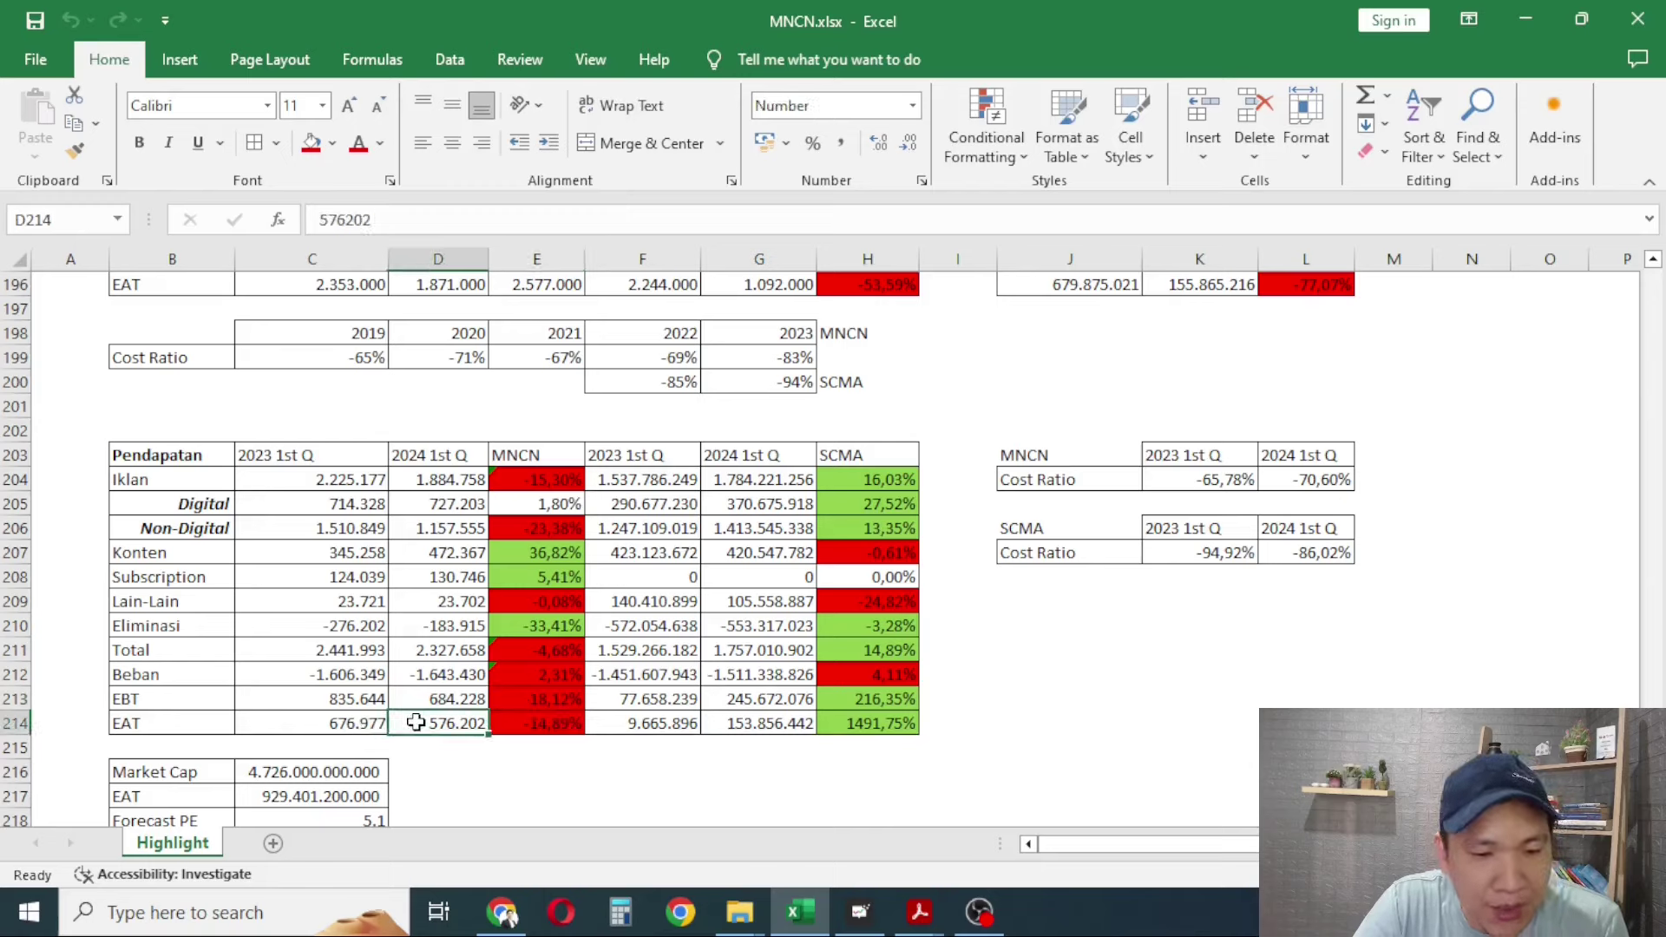
pyautogui.click(540, 726)
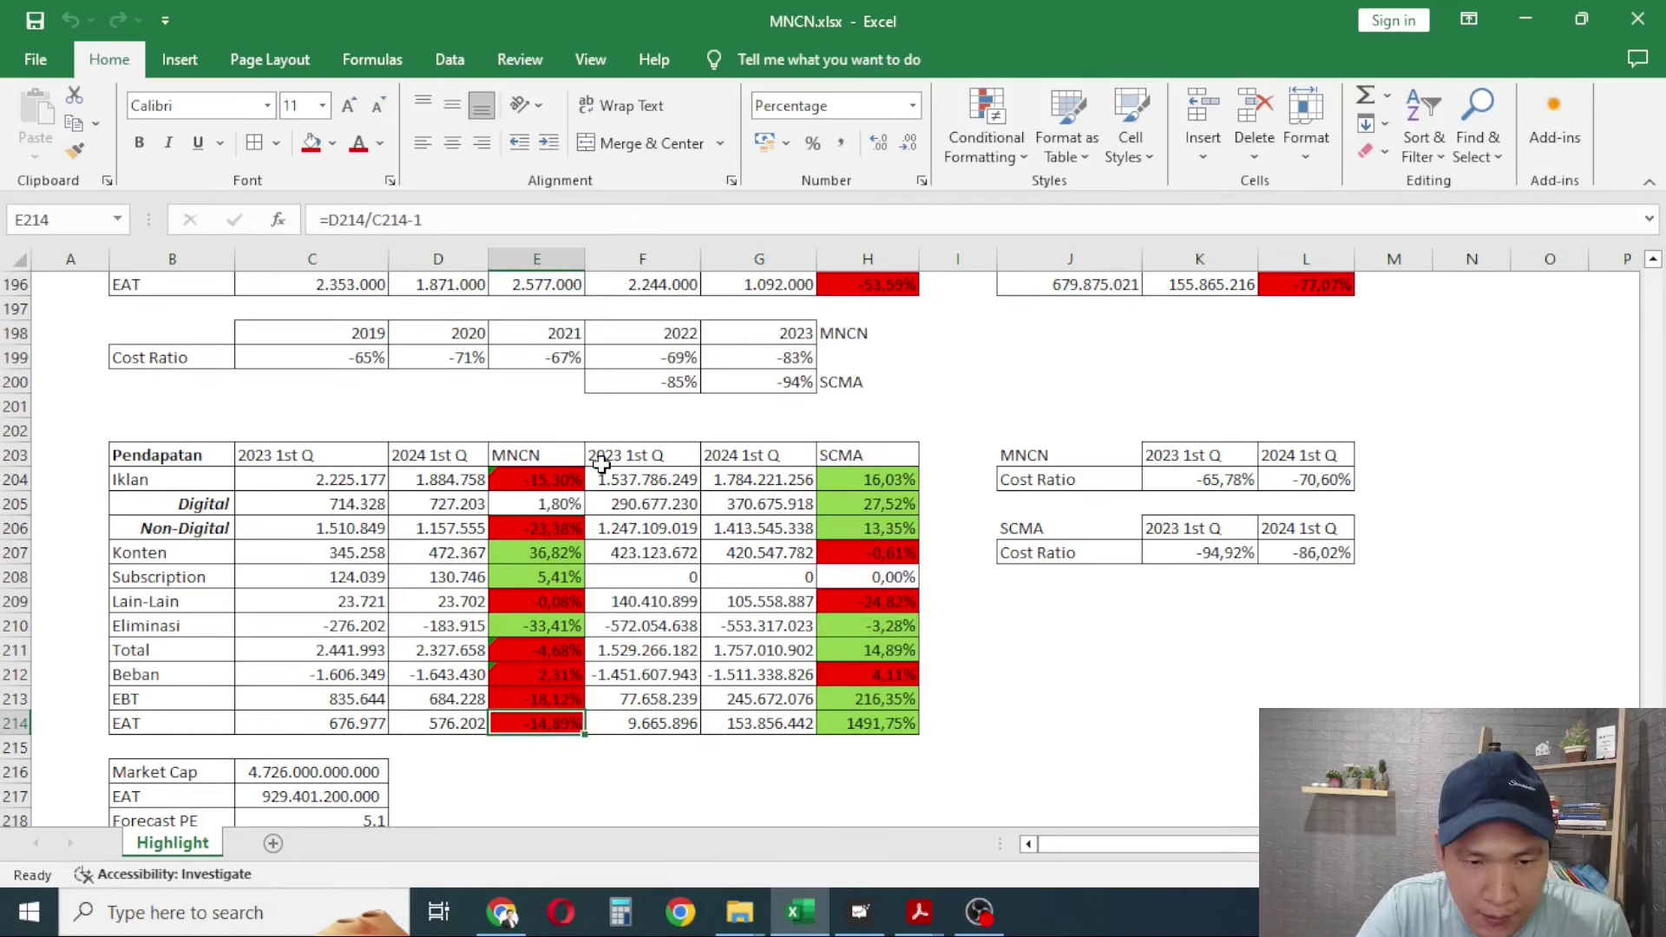
# Compare SCMA's EBT and EAT in Q1 2023 and Q1 2024, and check the EAT change in H214
pyautogui.click(639, 469)
pyautogui.click(877, 724)
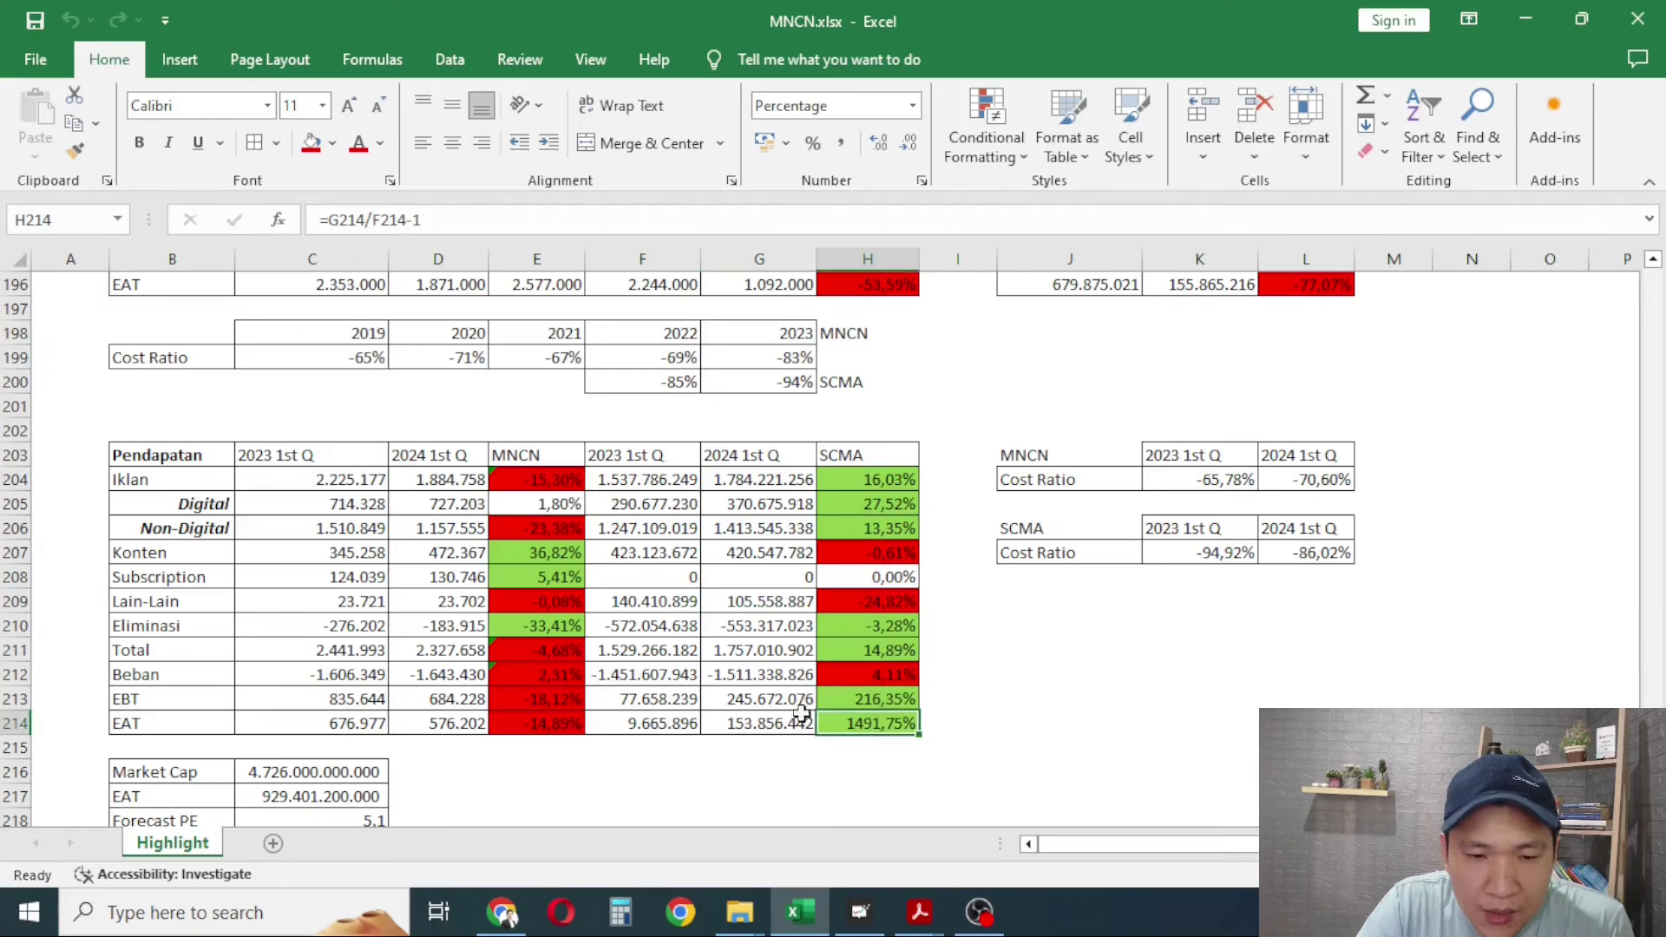
pyautogui.click(640, 699)
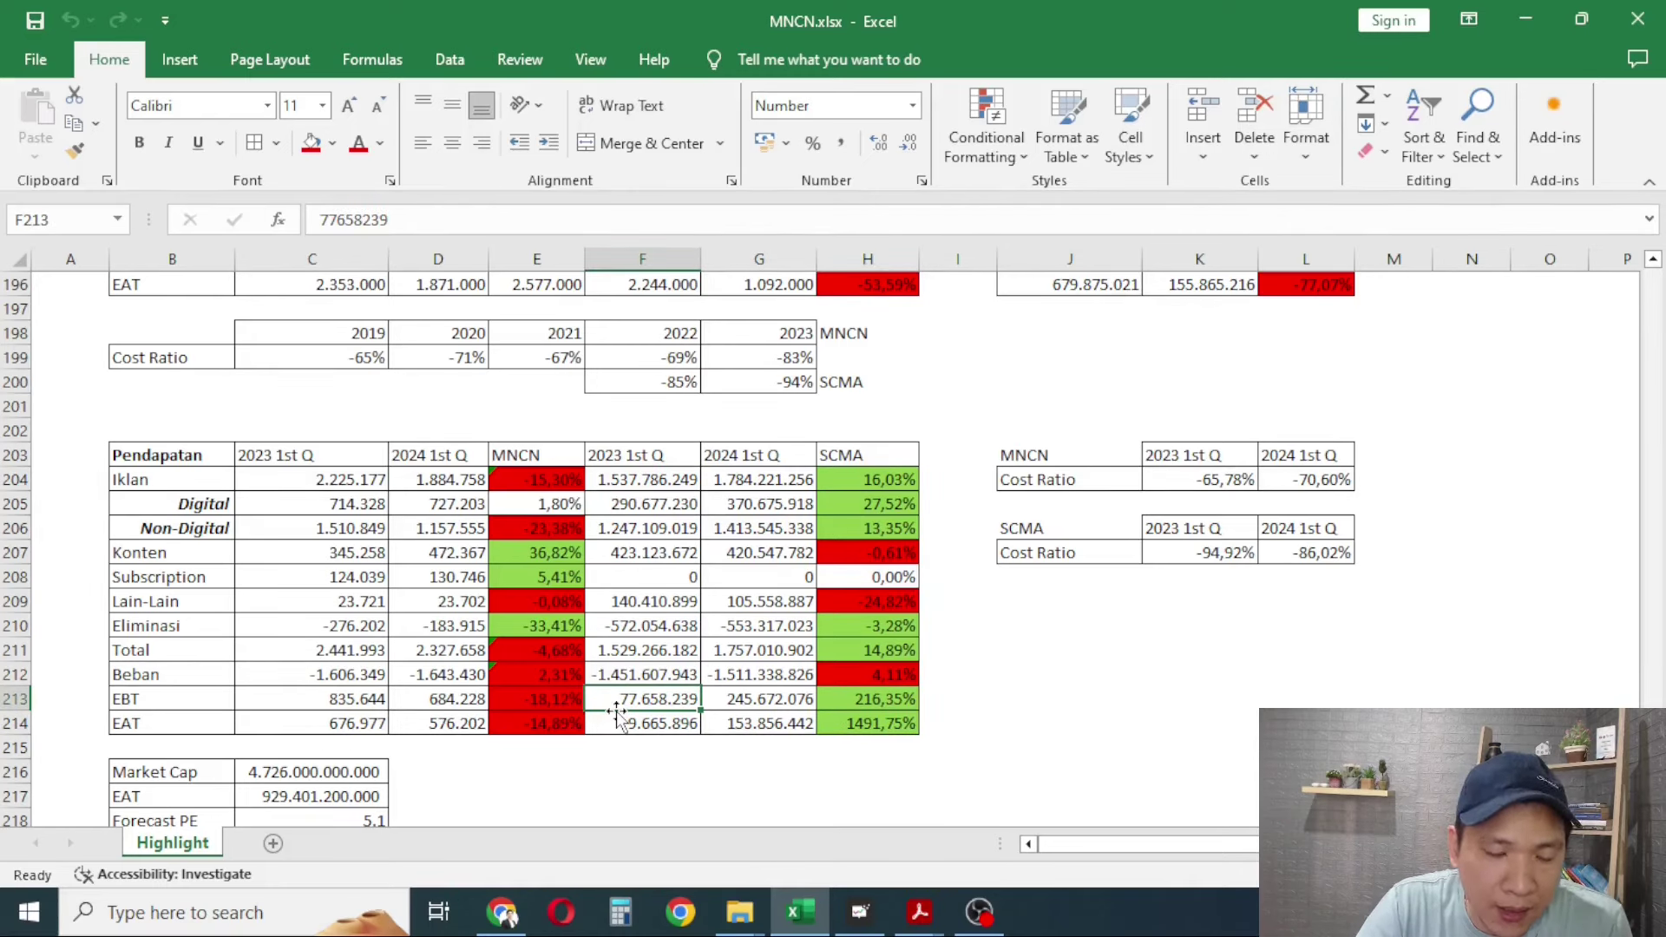
pyautogui.click(752, 699)
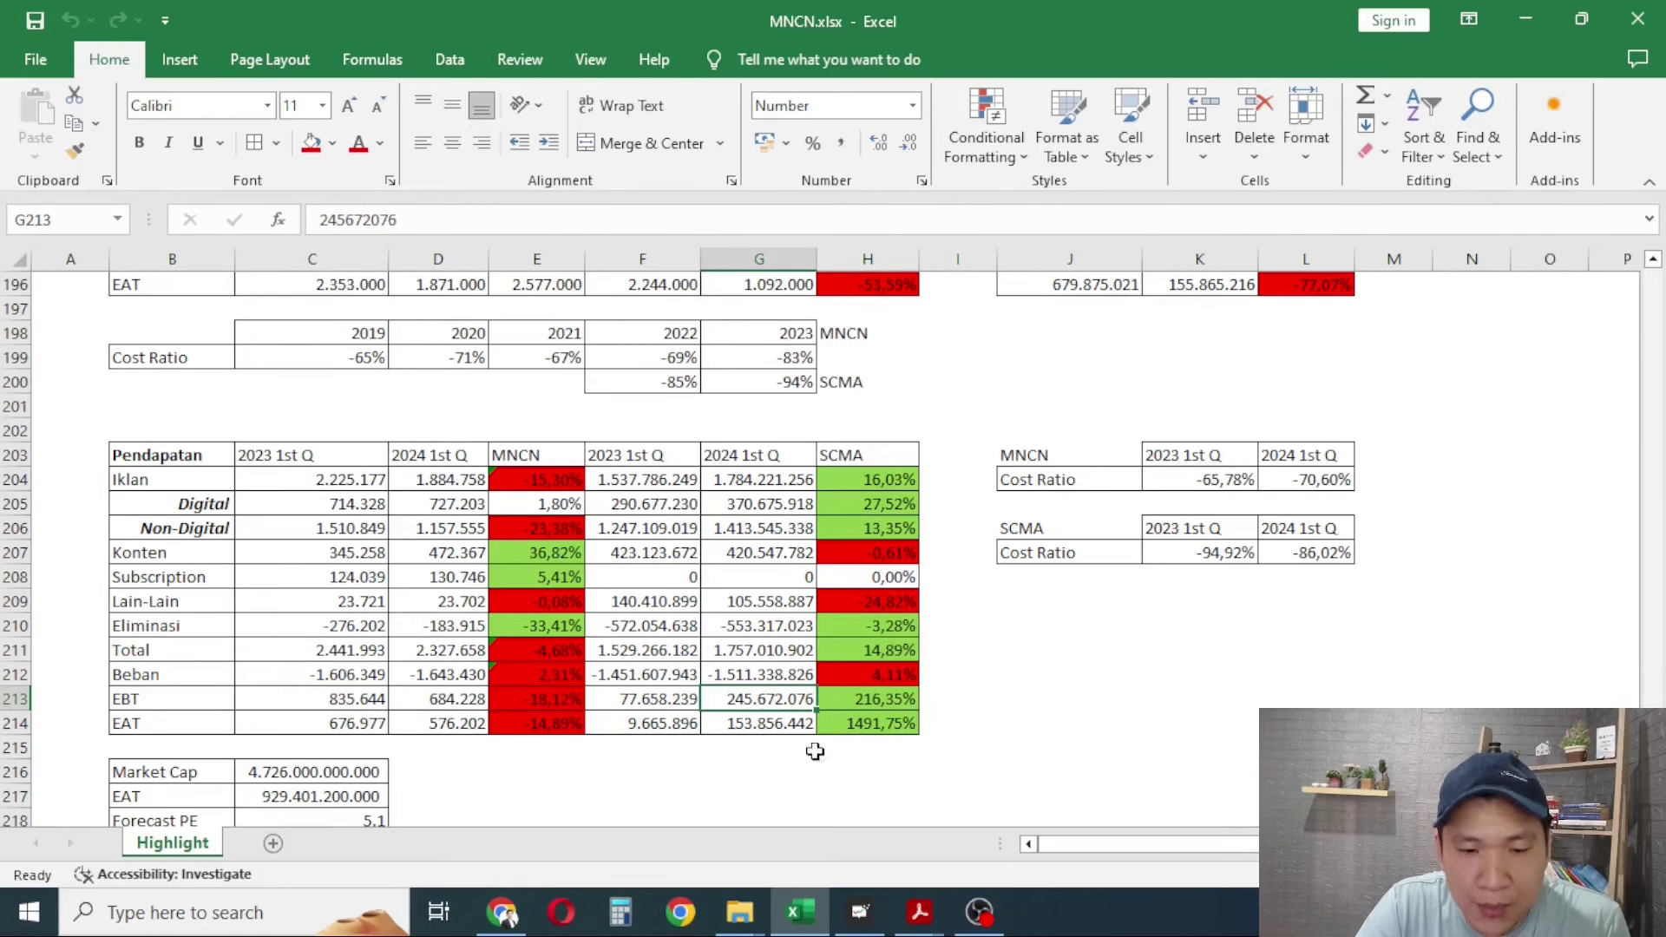
pyautogui.click(660, 728)
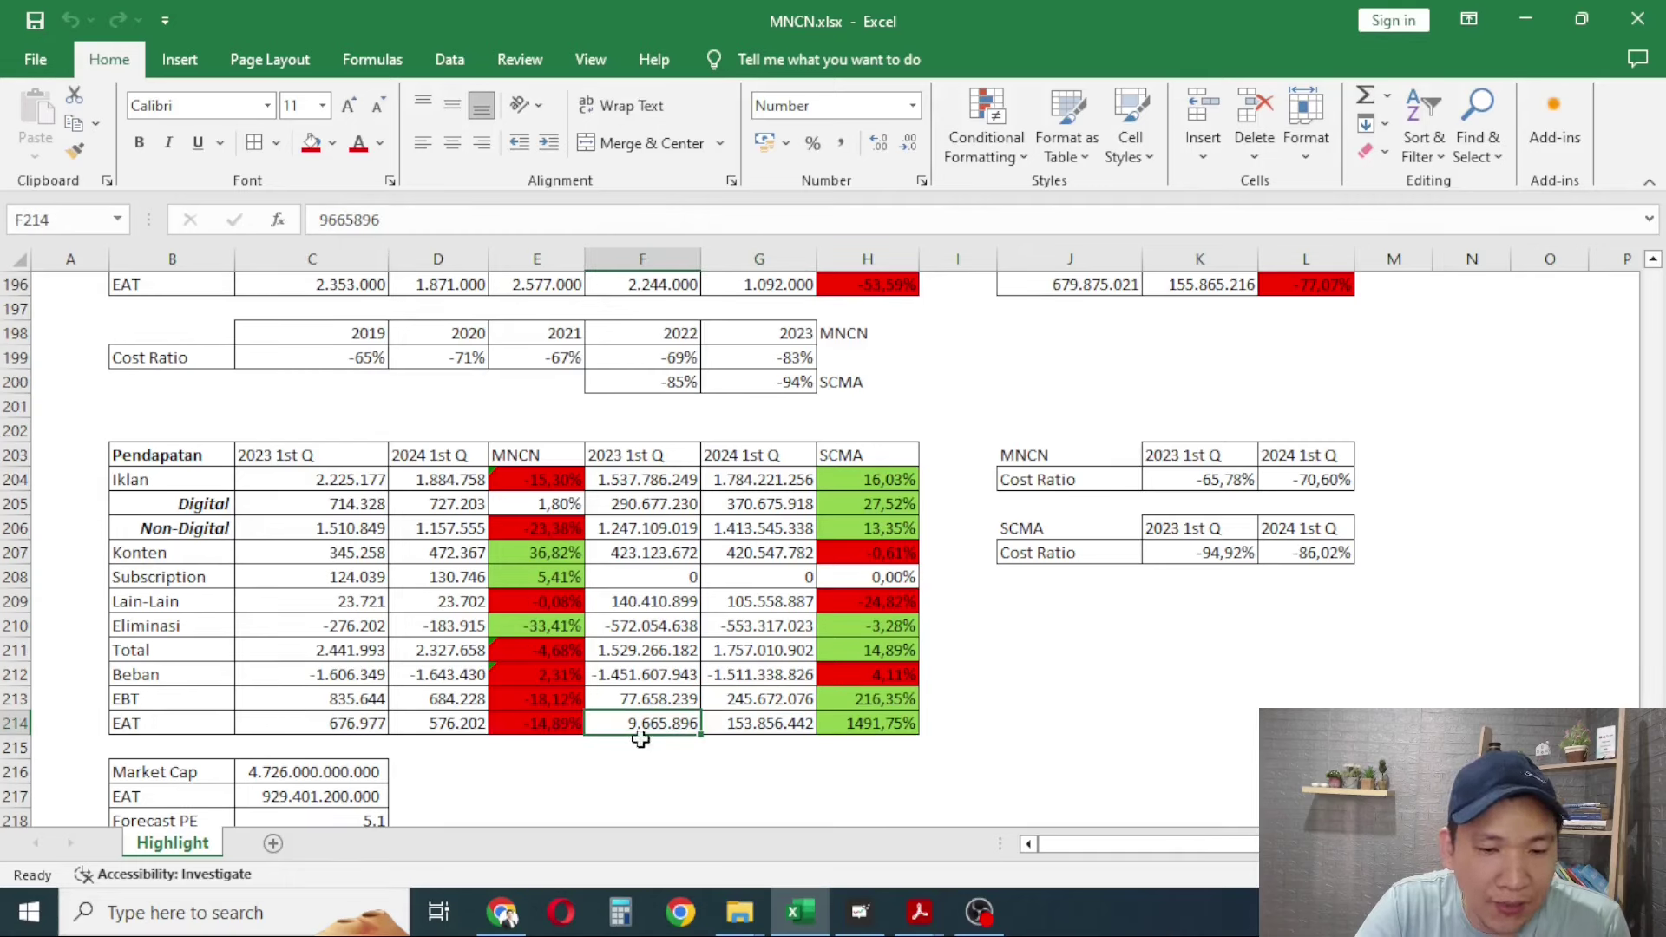
pyautogui.moveTo(744, 727); pyautogui.dragTo(747, 746)
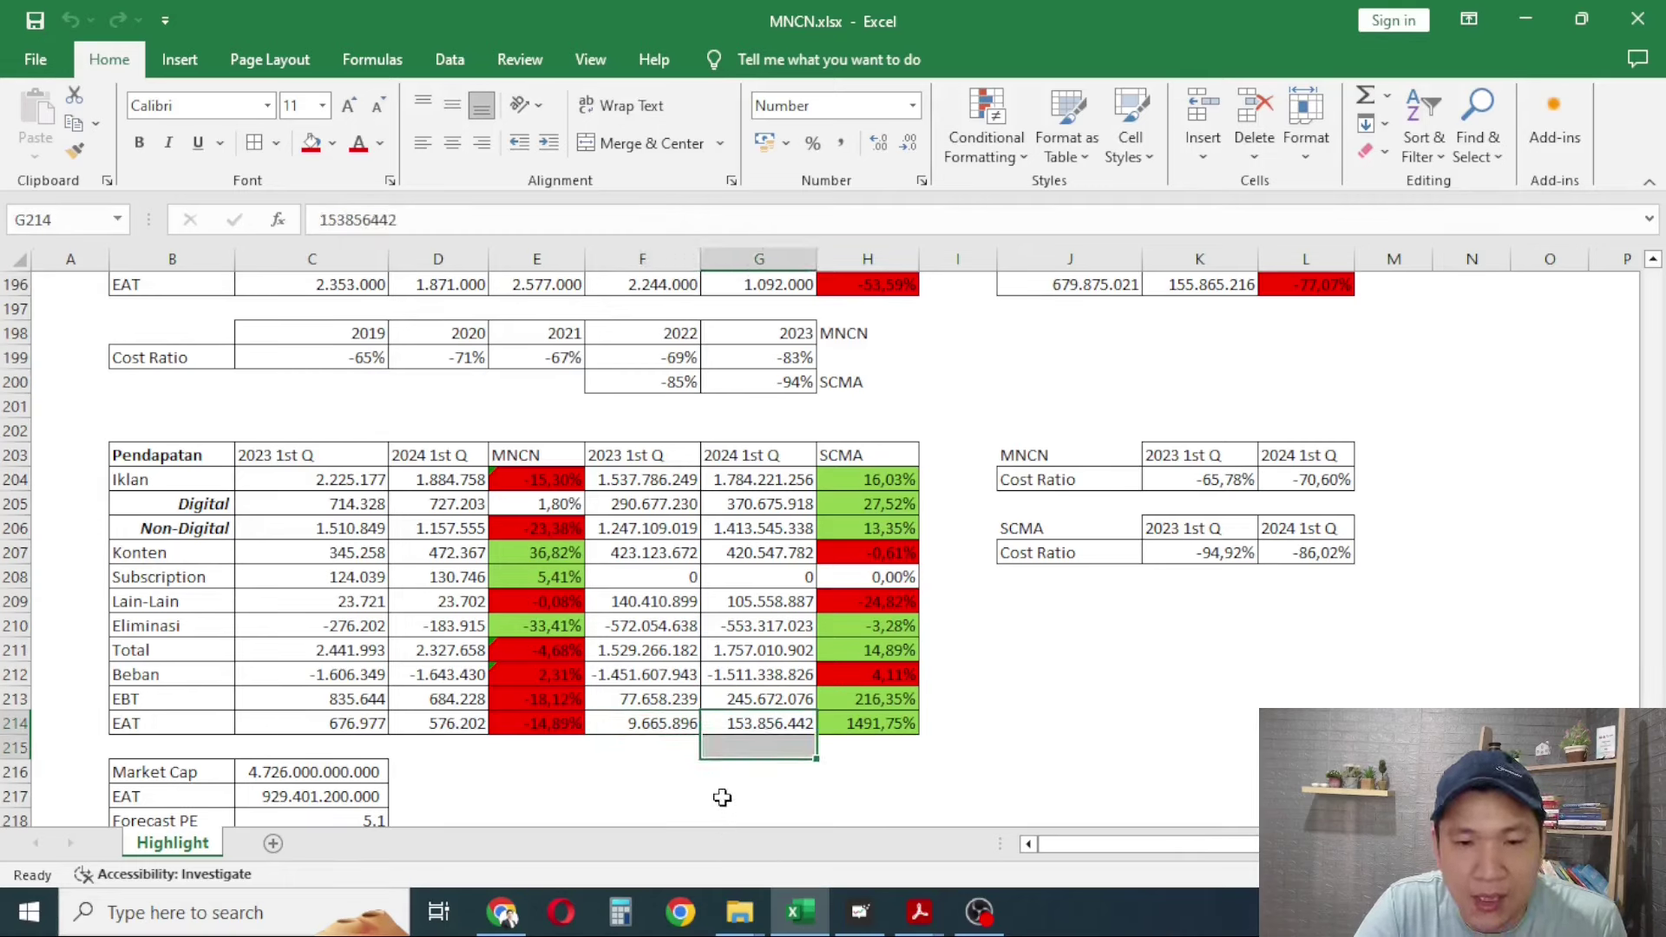
pyautogui.click(860, 724)
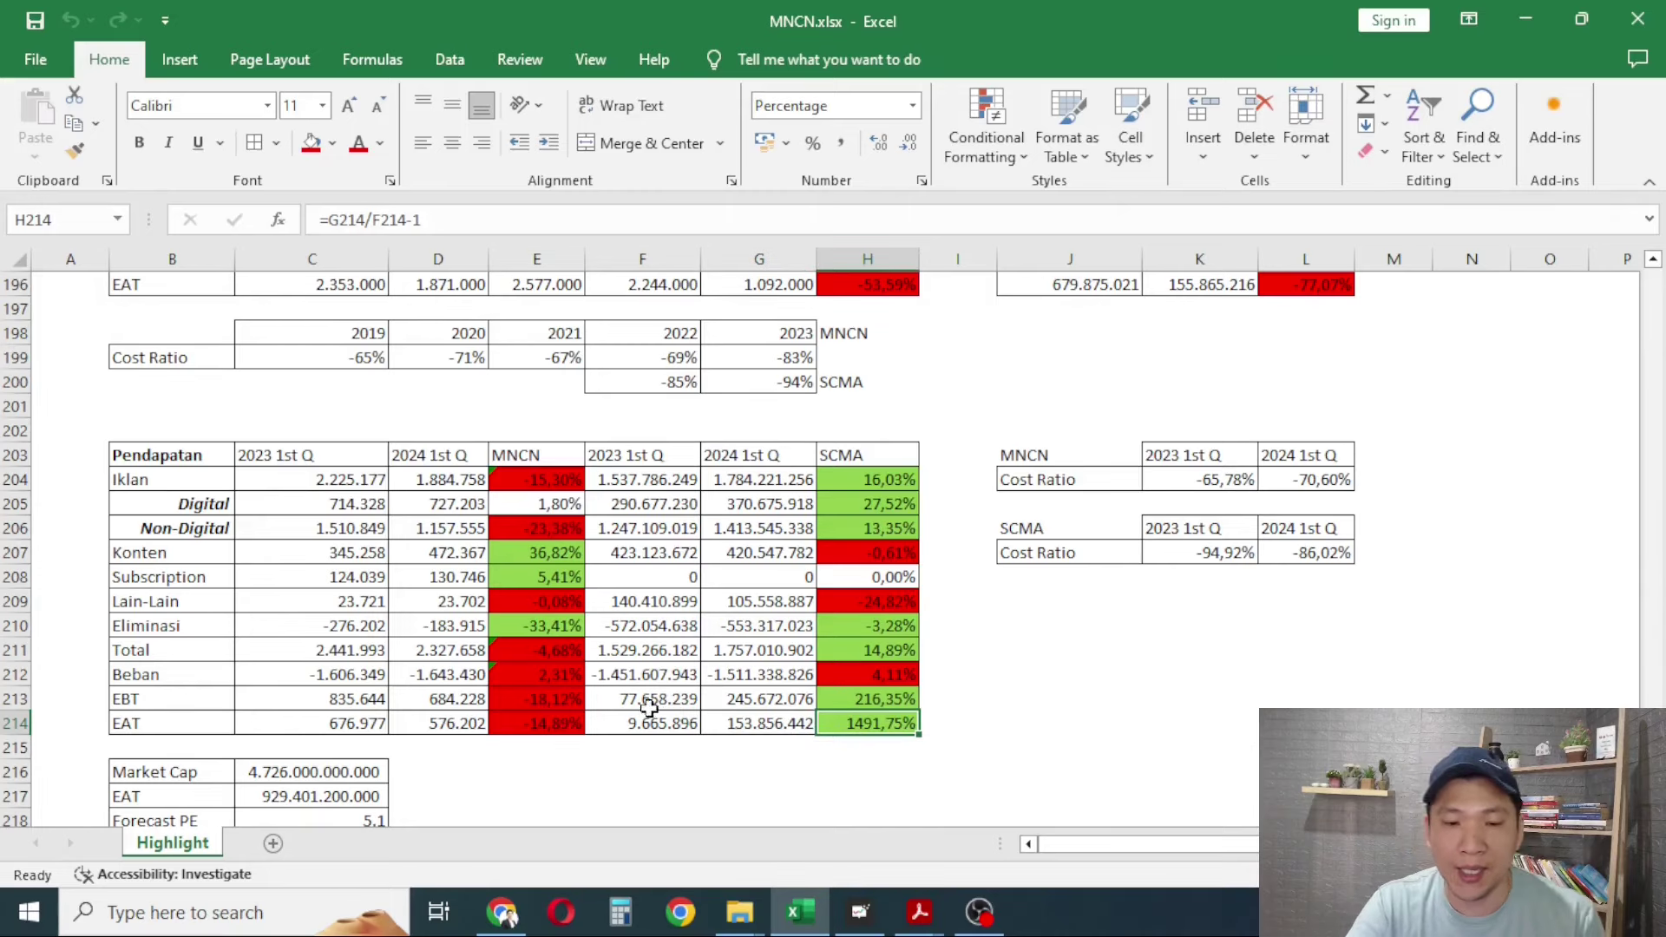
# Review SCMA's Q1 2023 and Q1 2024 EBT and EAT in F213:G214 together with the changes in H213:H214
pyautogui.moveTo(629, 708); pyautogui.dragTo(790, 723)
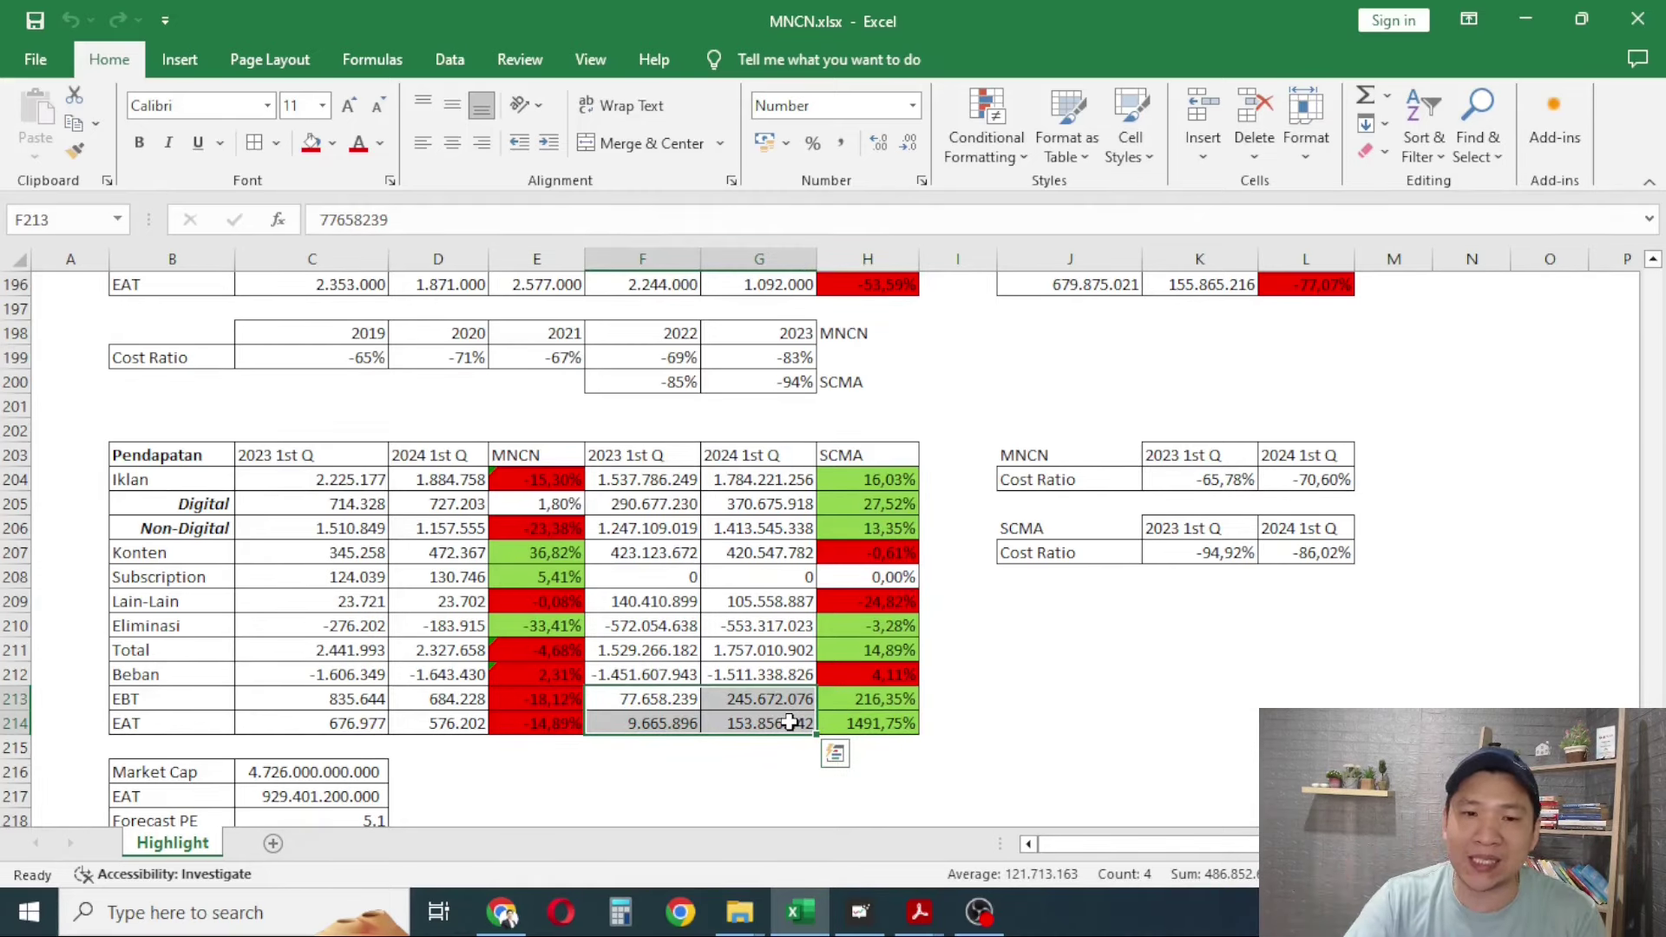
pyautogui.scroll(2, 764, 666)
pyautogui.scroll(-3, 764, 666)
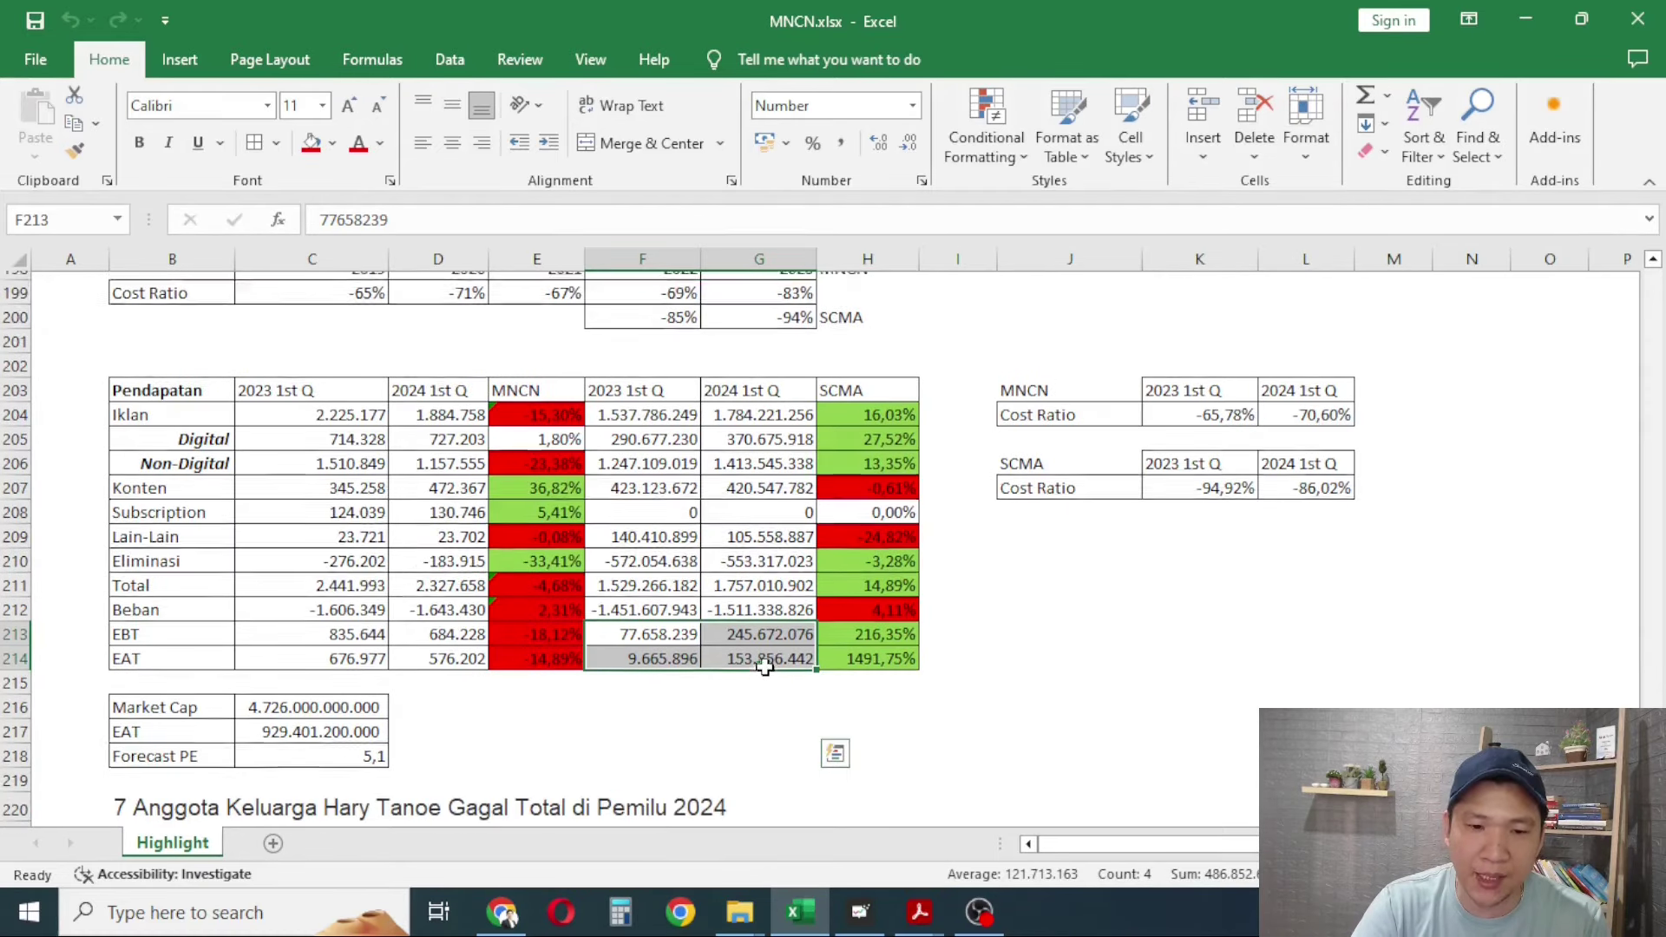
pyautogui.scroll(2, 790, 673)
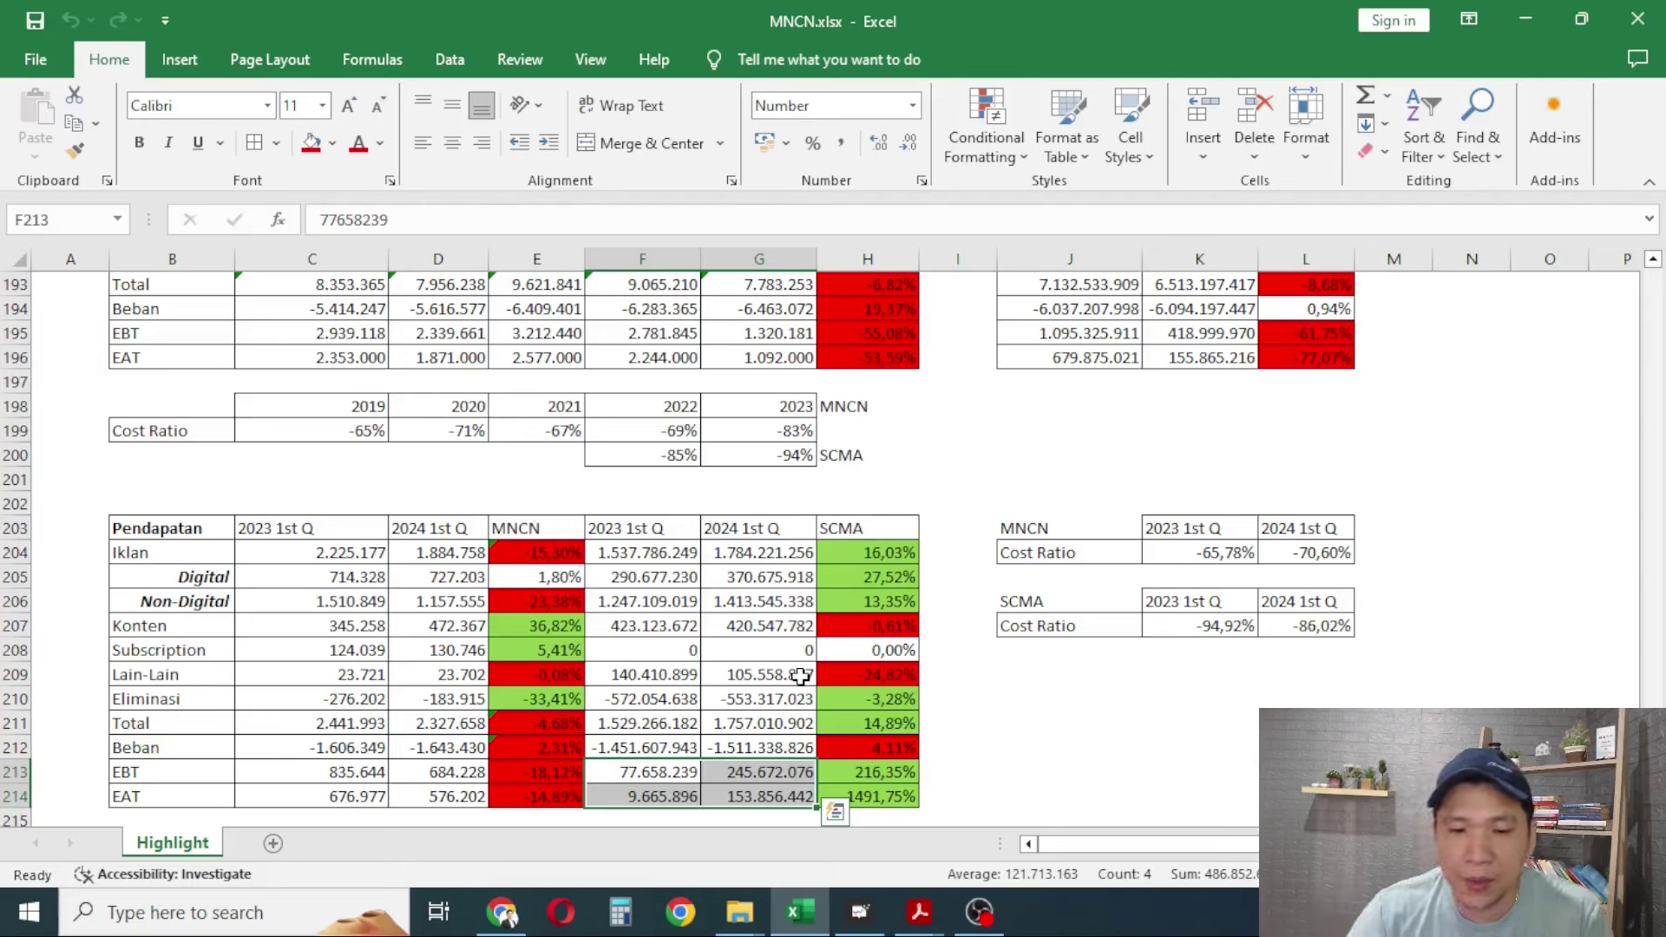
pyautogui.moveTo(898, 764); pyautogui.dragTo(868, 785)
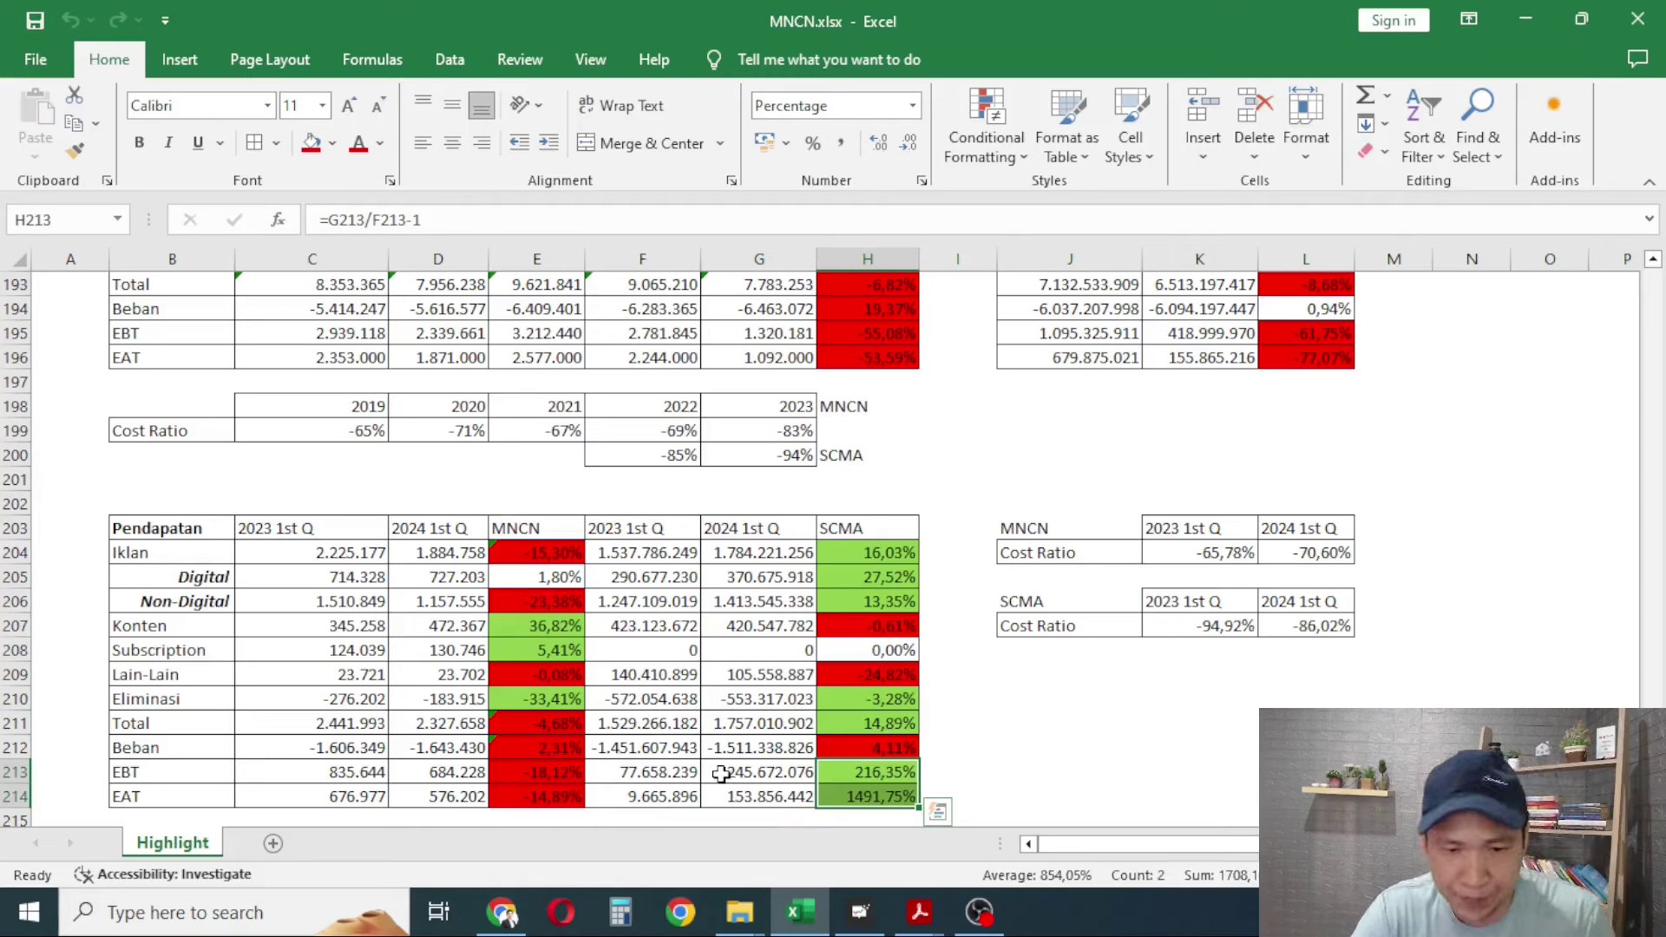
# Switch to the Layout Fundamental window and move SCMA directly beside MNCN in the valuation comparison table
pyautogui.click(857, 922)
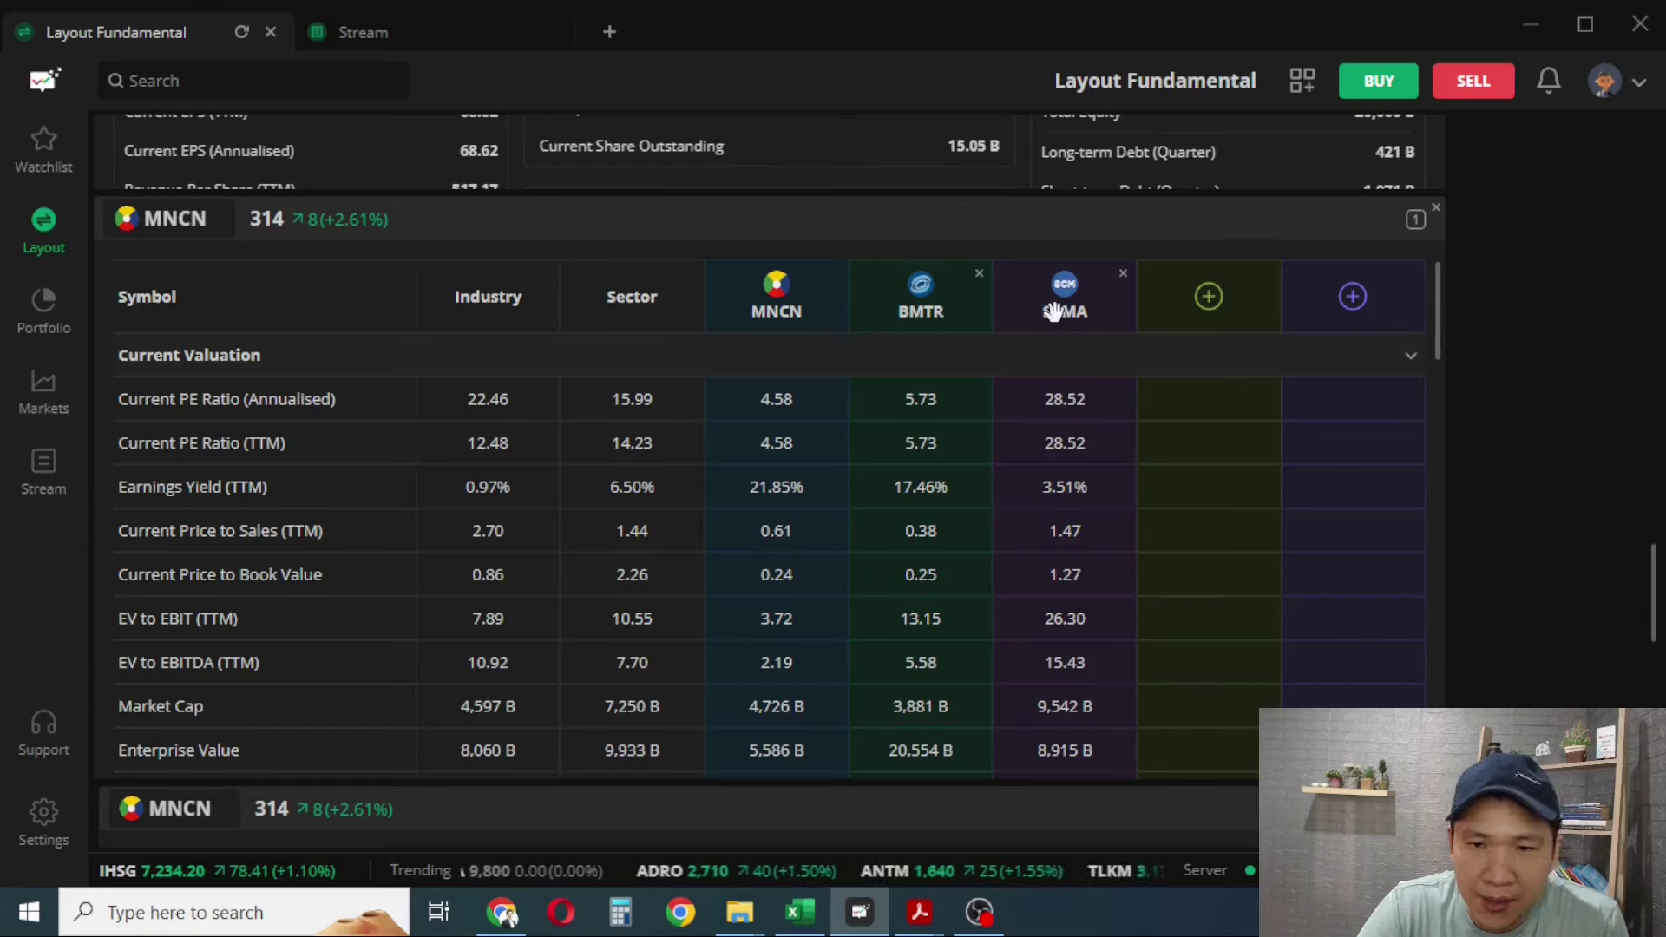
pyautogui.moveTo(1052, 295); pyautogui.dragTo(905, 300)
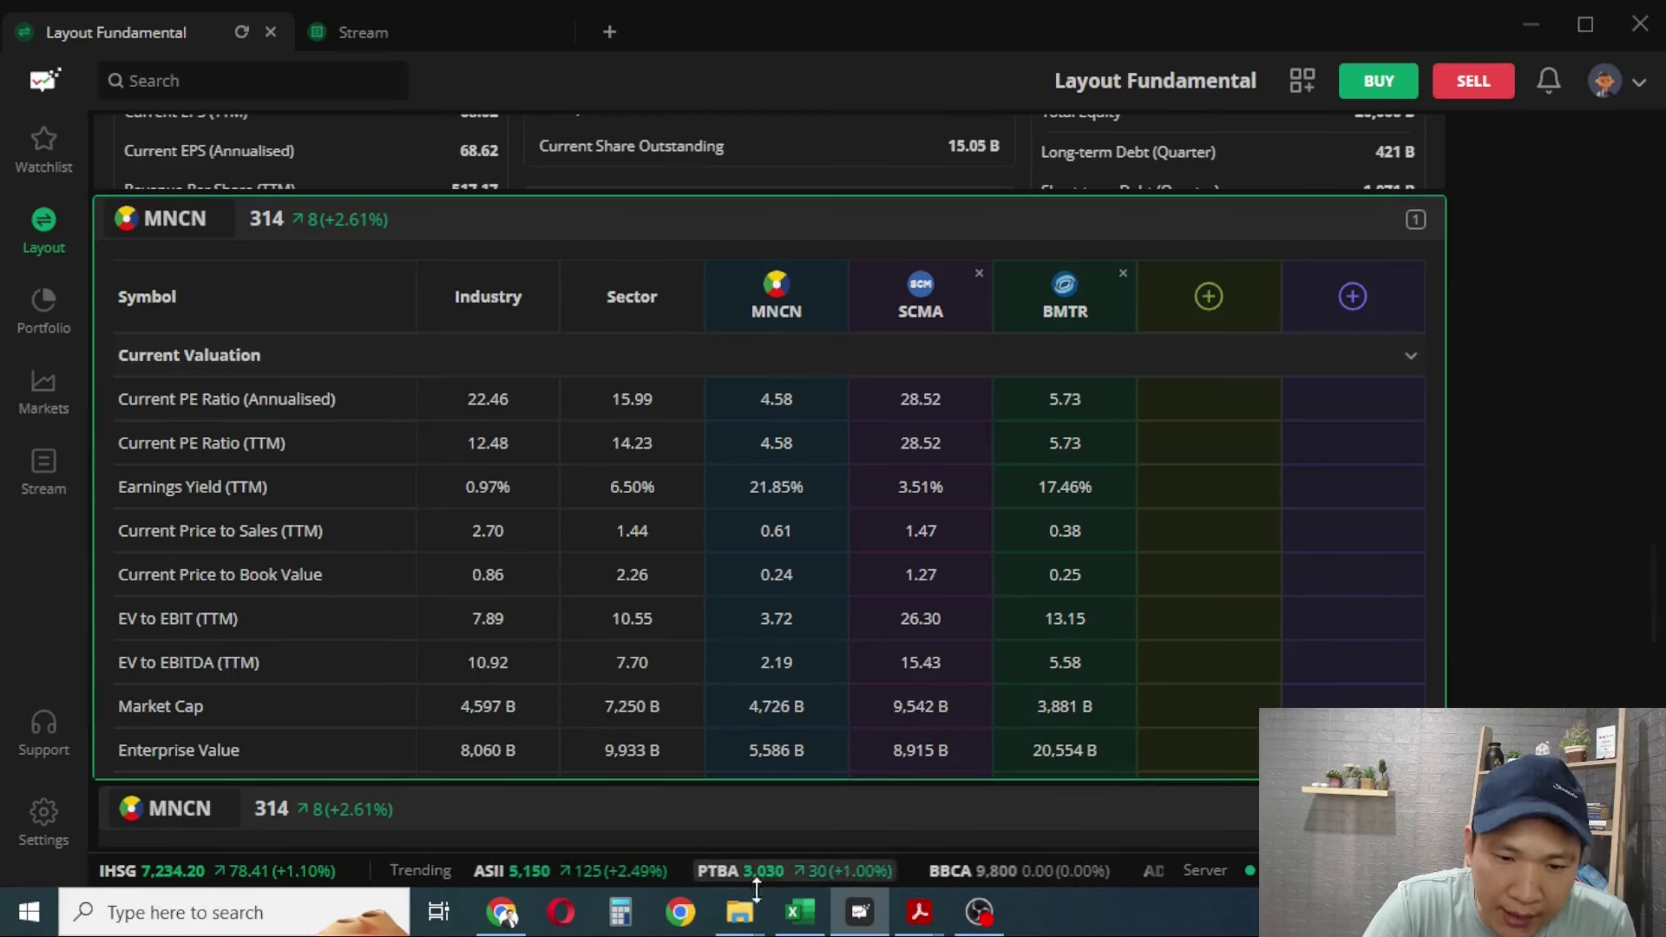
# Return to Excel and compare the Q1 2023 and Q1 2024 cost ratios of MNCN in K204:L204 and SCMA in K207:L207
pyautogui.click(796, 916)
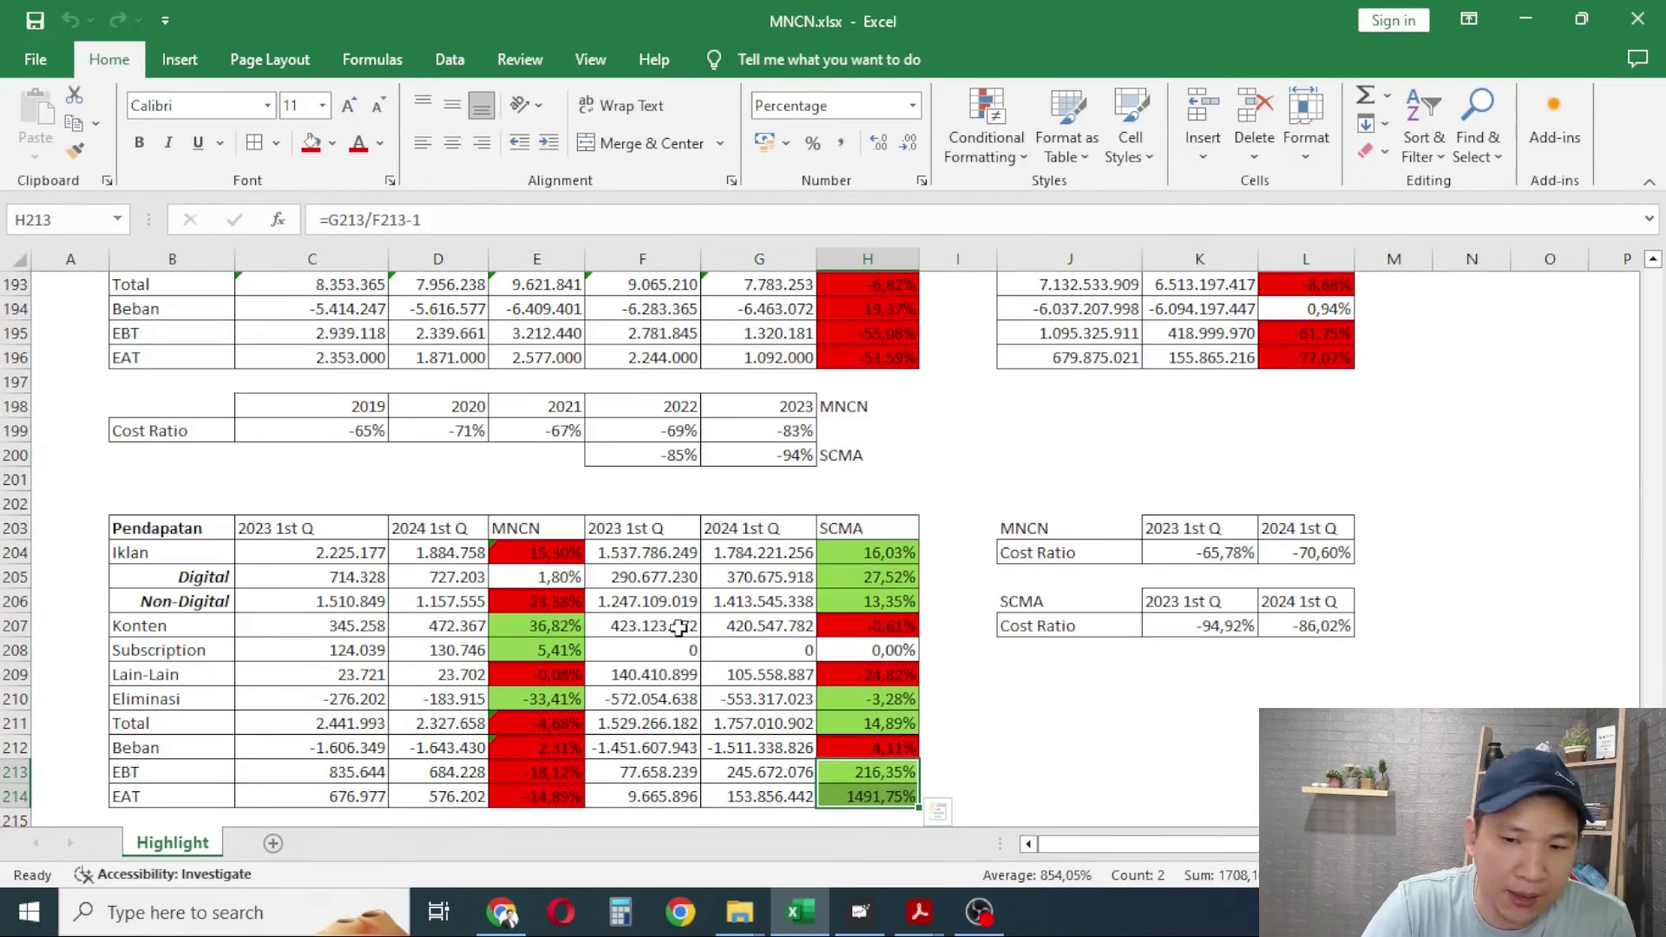
pyautogui.click(1179, 557)
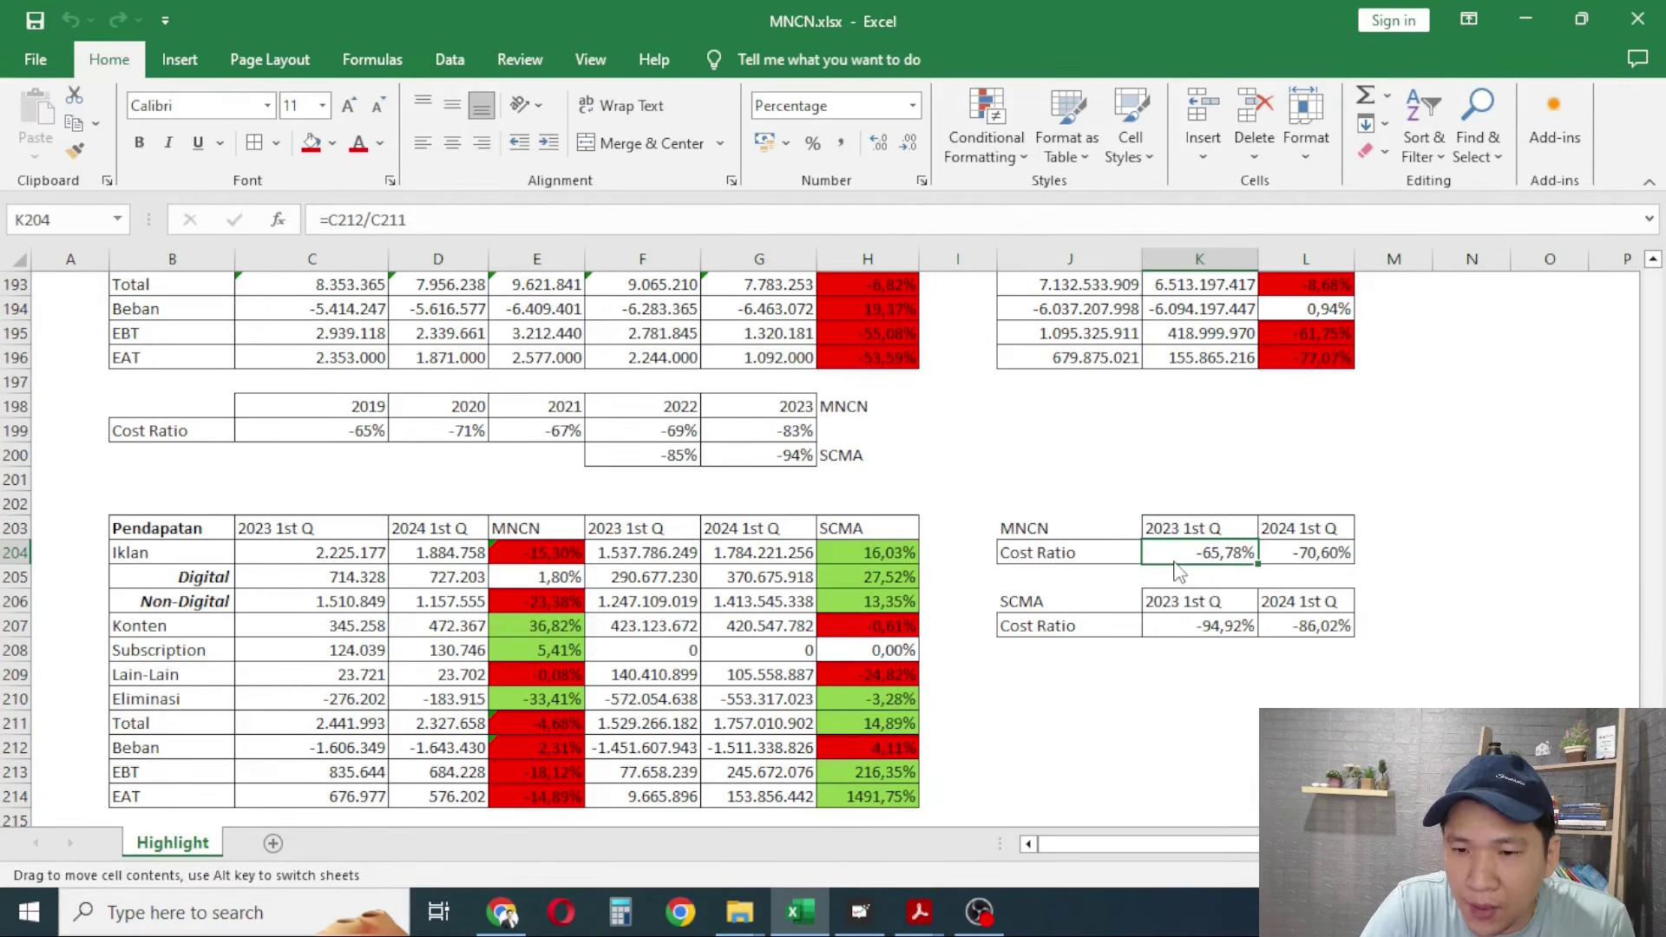
pyautogui.click(1288, 532)
pyautogui.click(1339, 552)
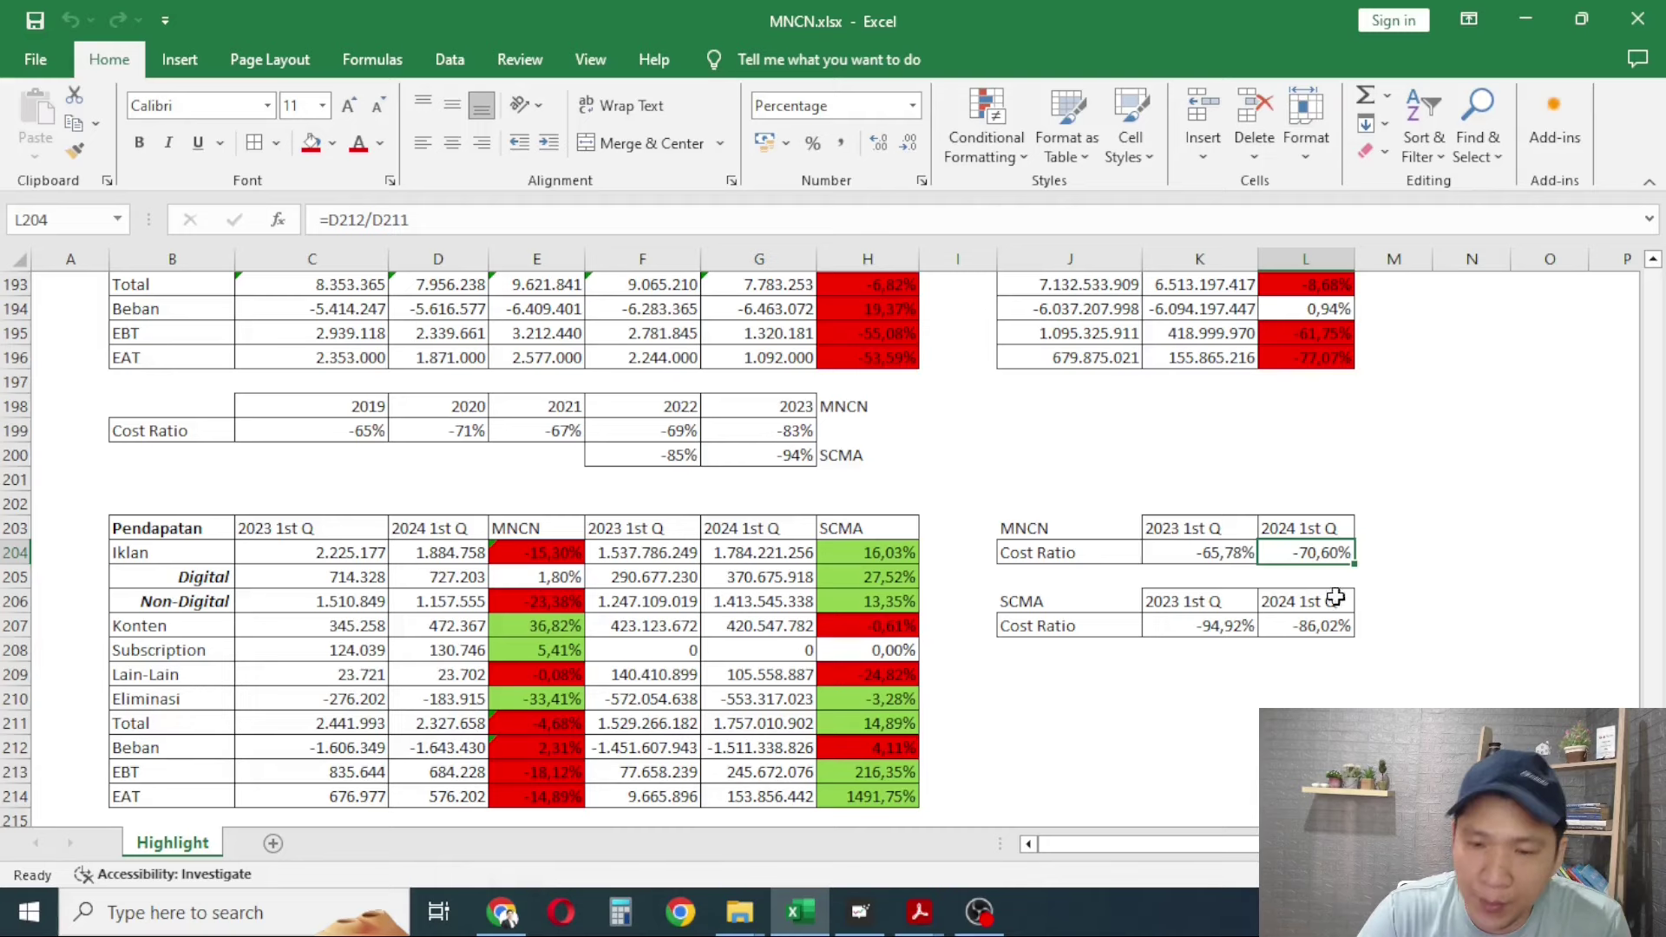
pyautogui.click(1054, 627)
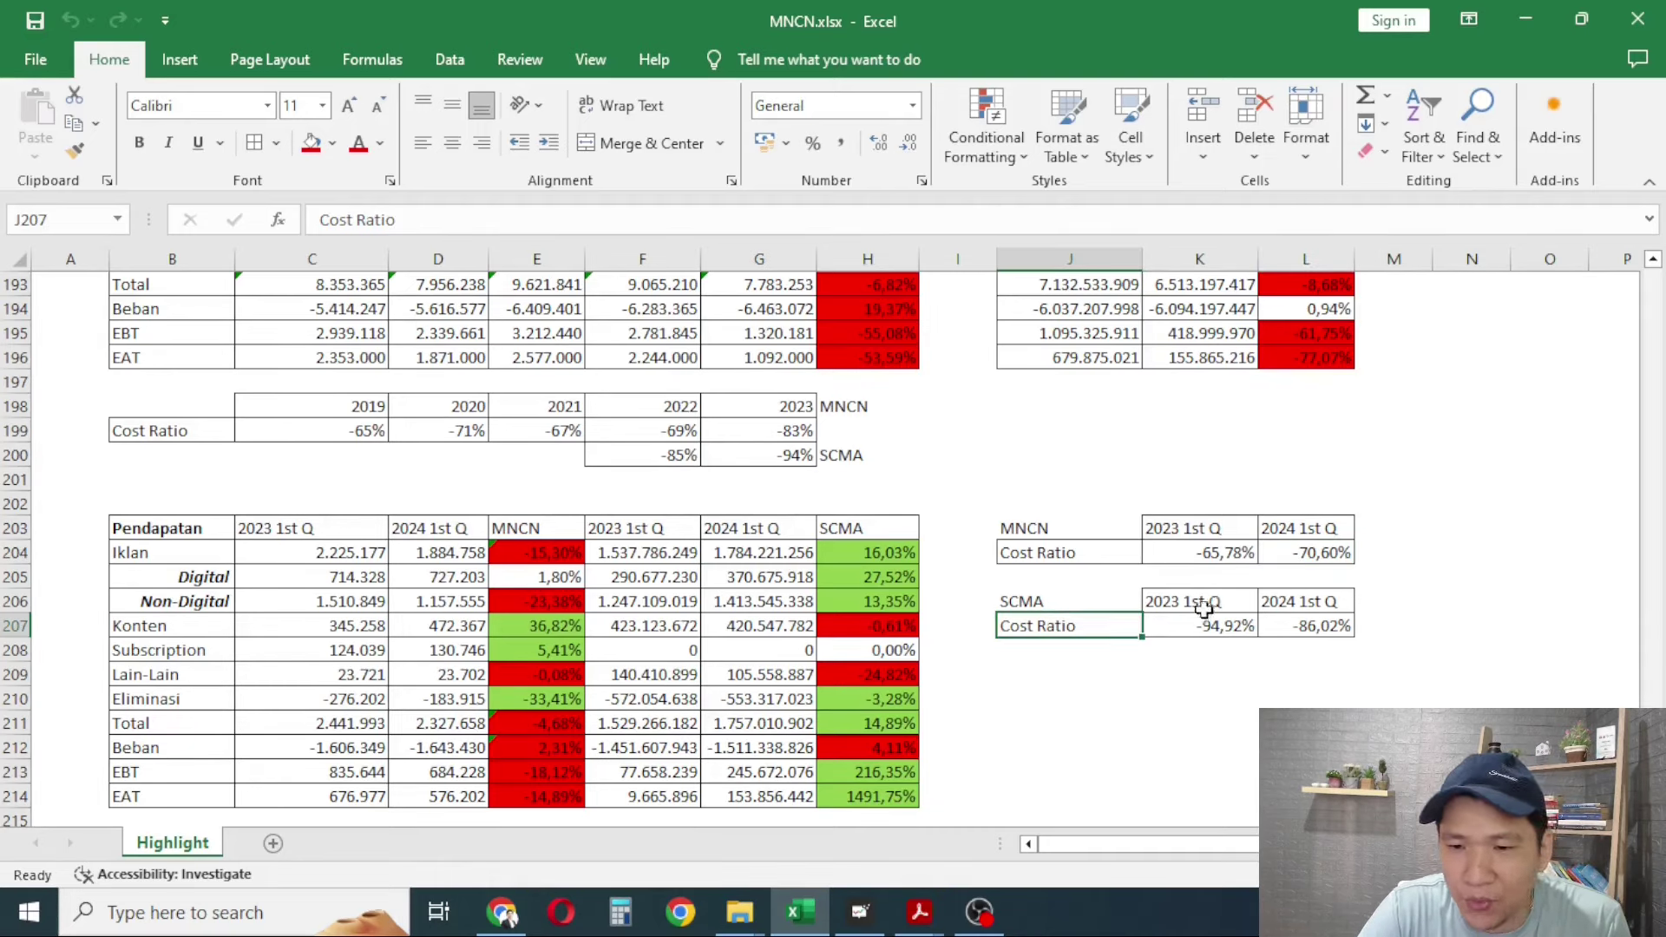
pyautogui.click(1172, 630)
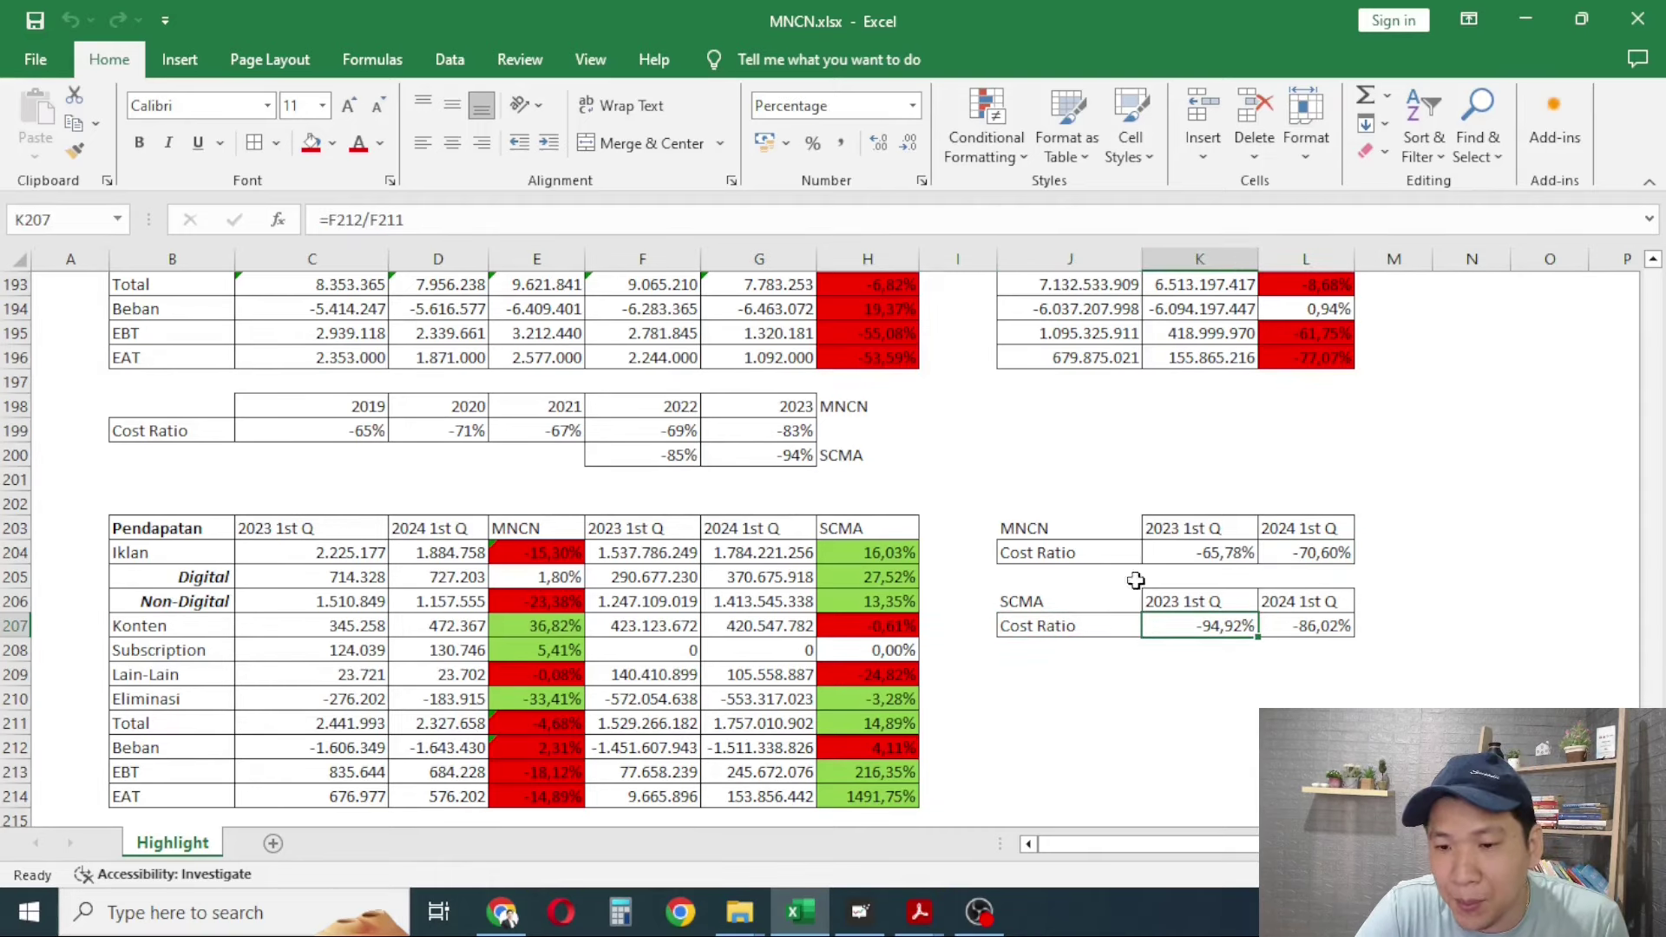
pyautogui.click(1312, 621)
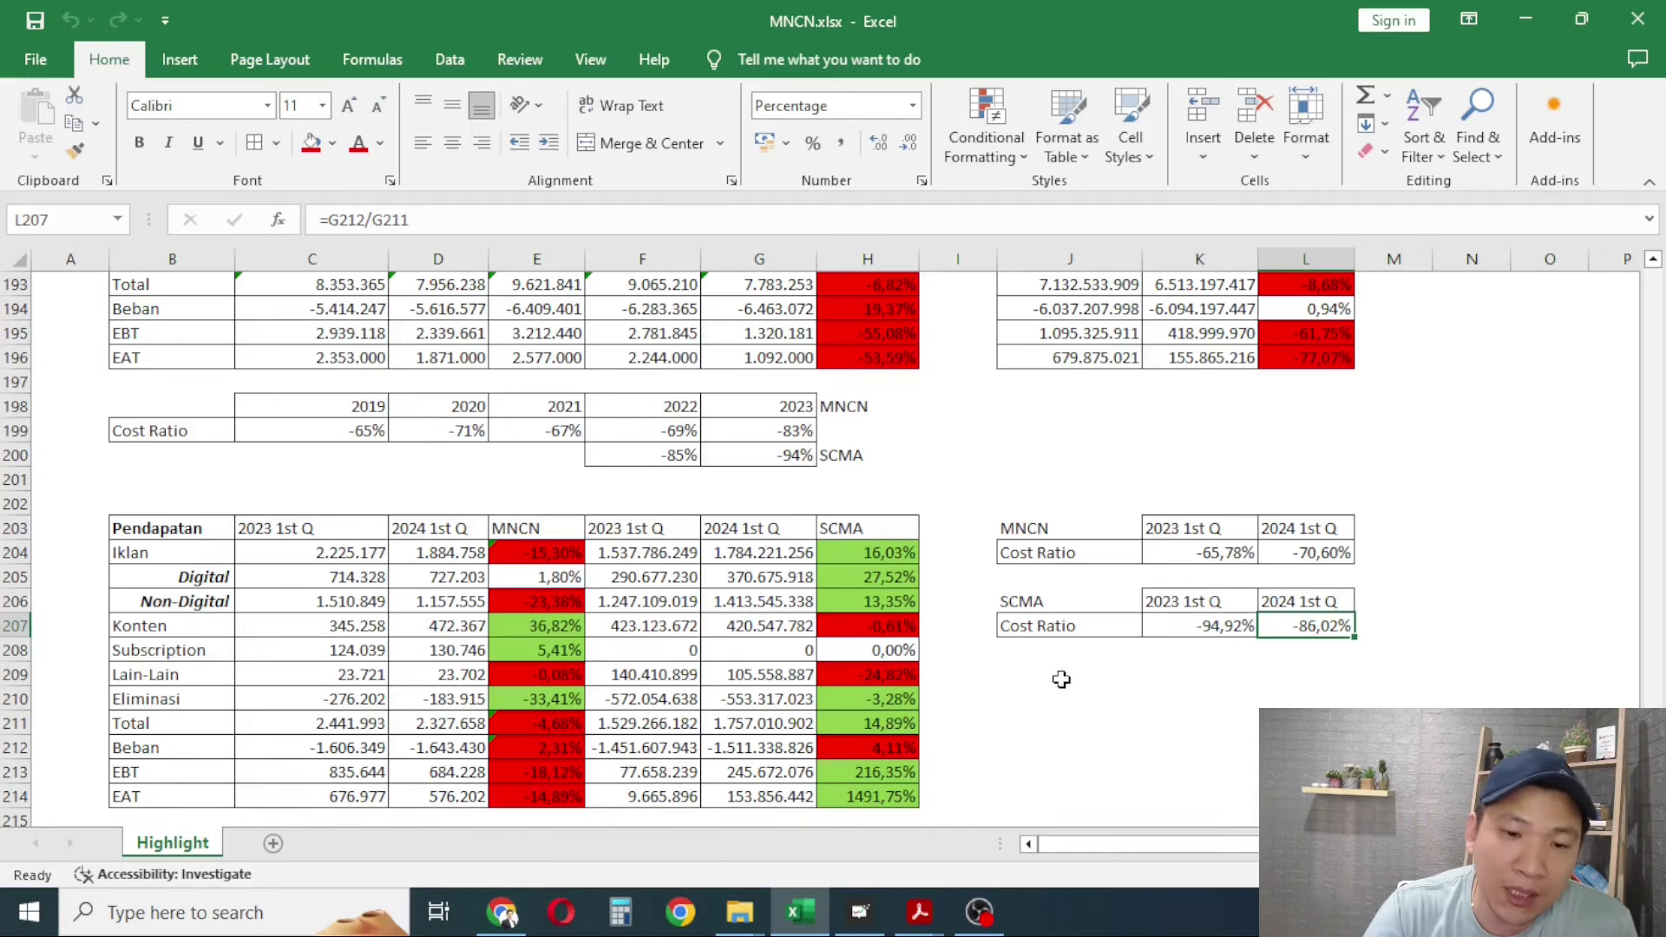
# Examine MNCN's Market Cap, projected EAT and Forecast PE in B216:C218, including the formulas in C217 and C218
pyautogui.scroll(-3, 779, 640)
pyautogui.scroll(1, 779, 641)
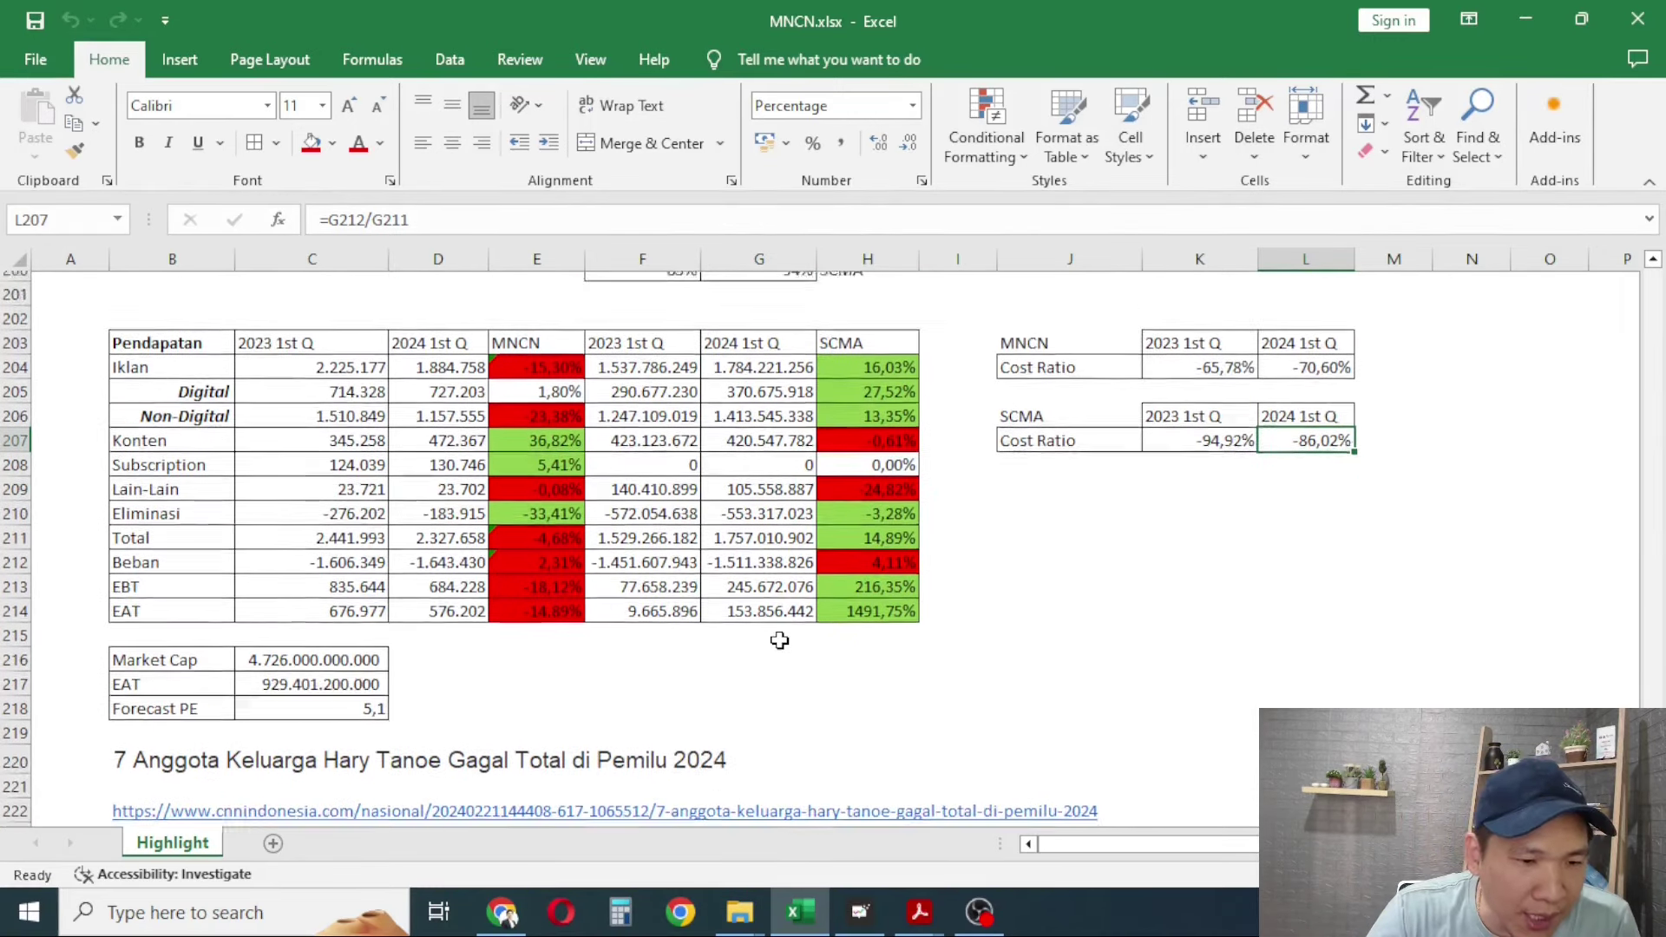
pyautogui.click(203, 700)
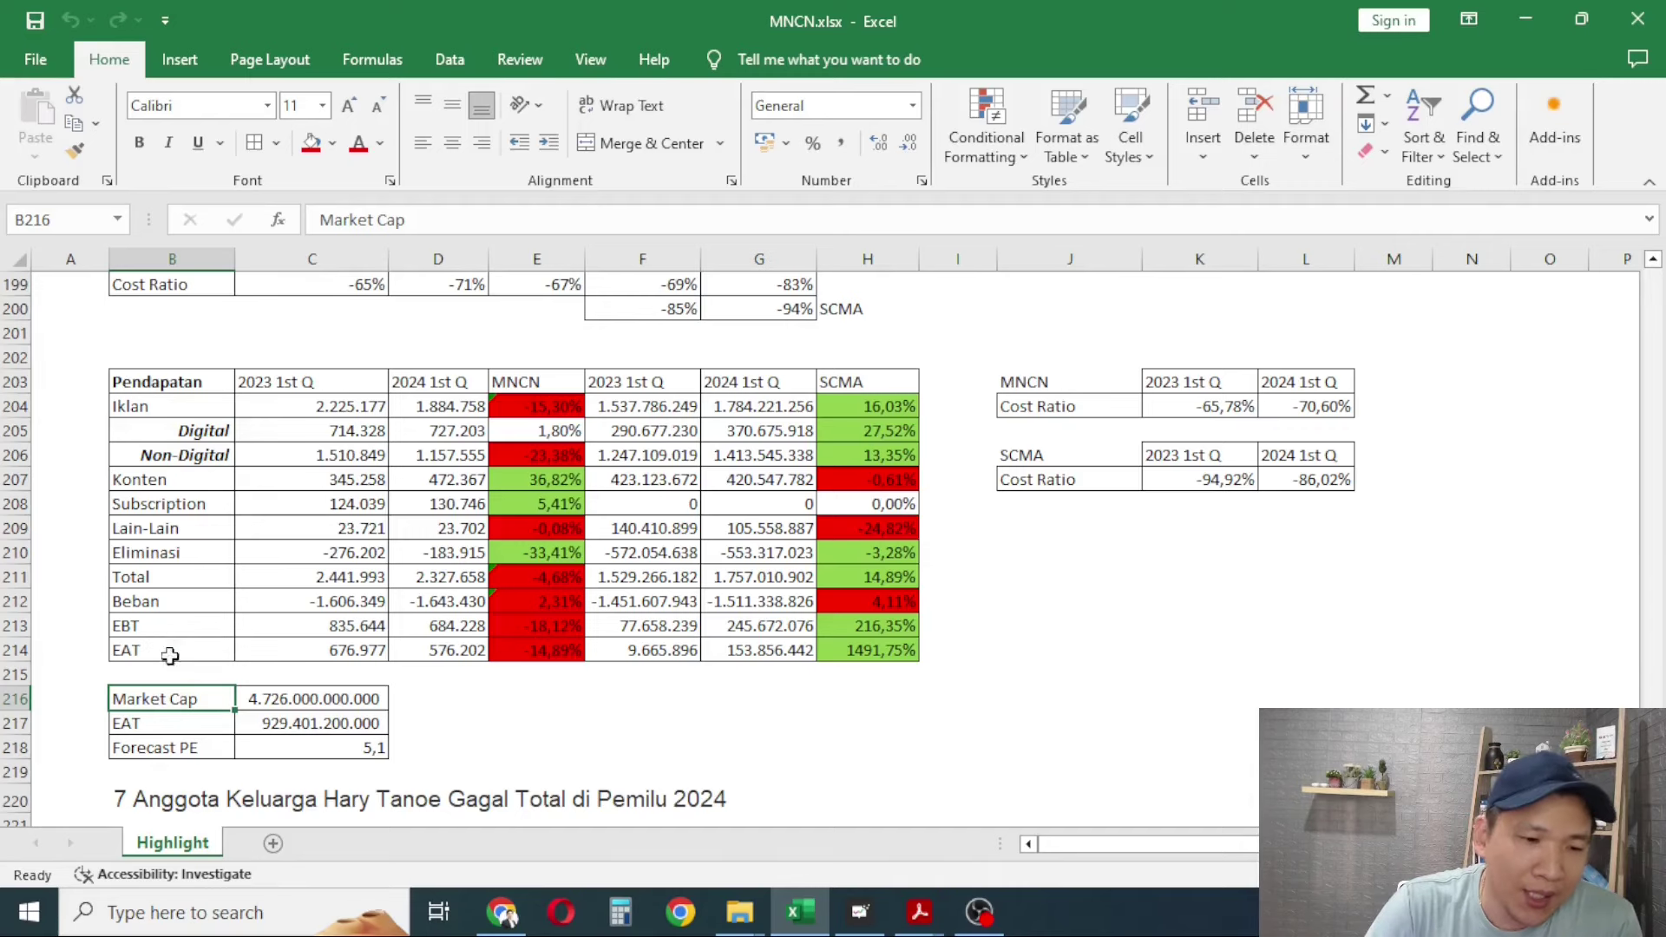
pyautogui.click(210, 729)
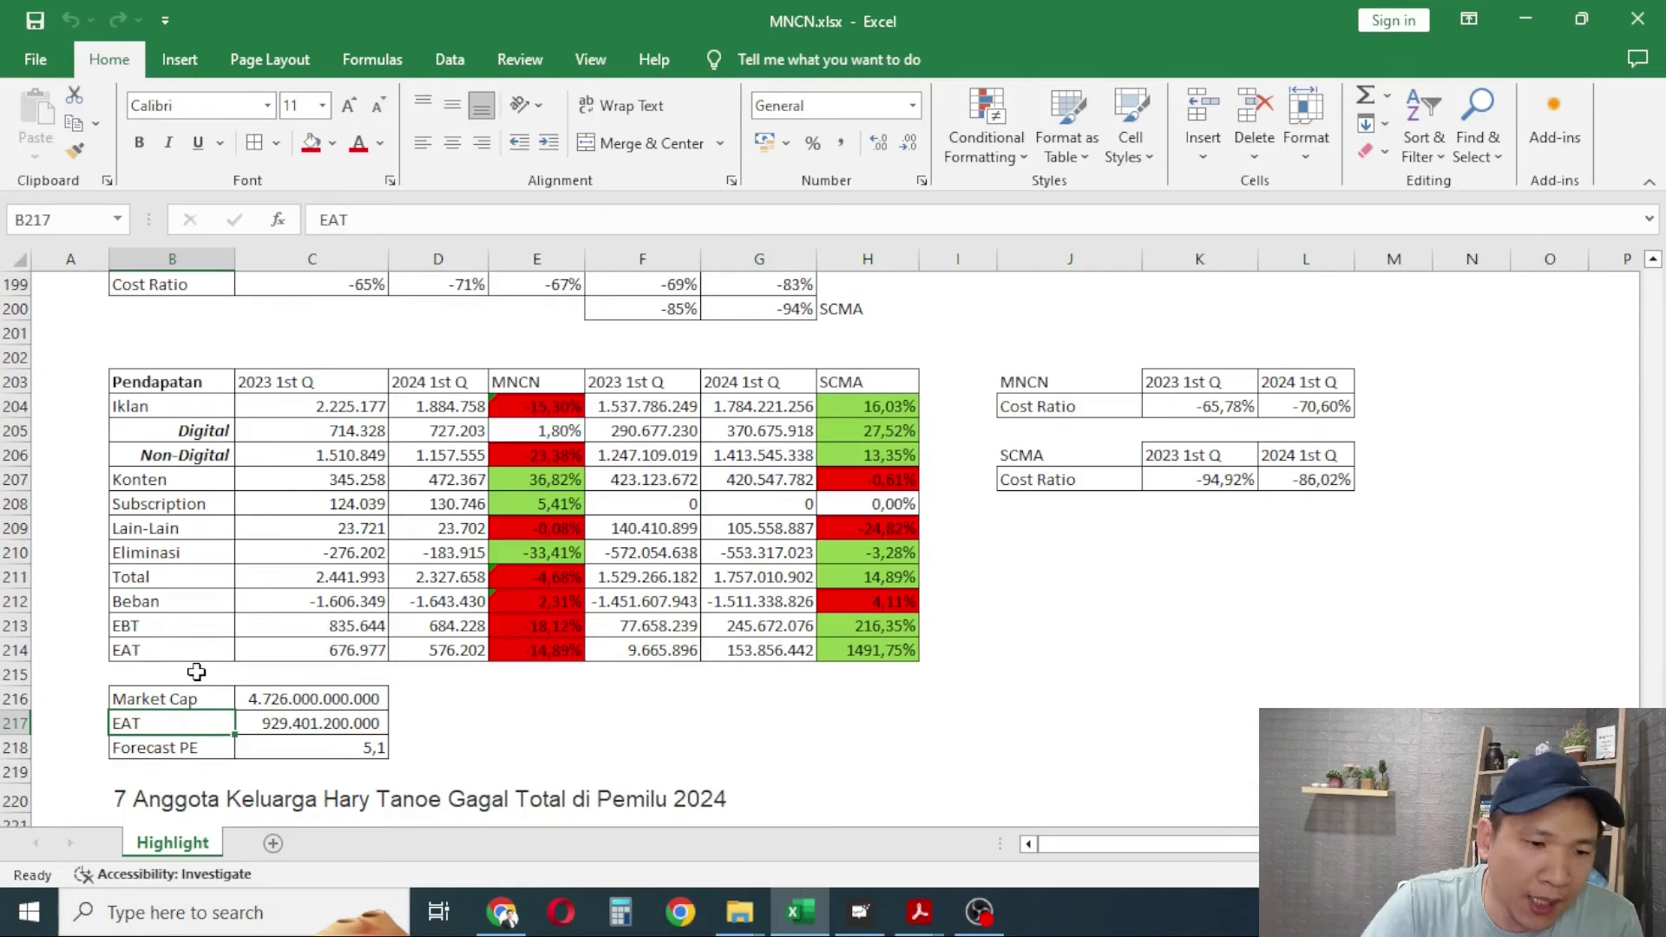
pyautogui.click(281, 733)
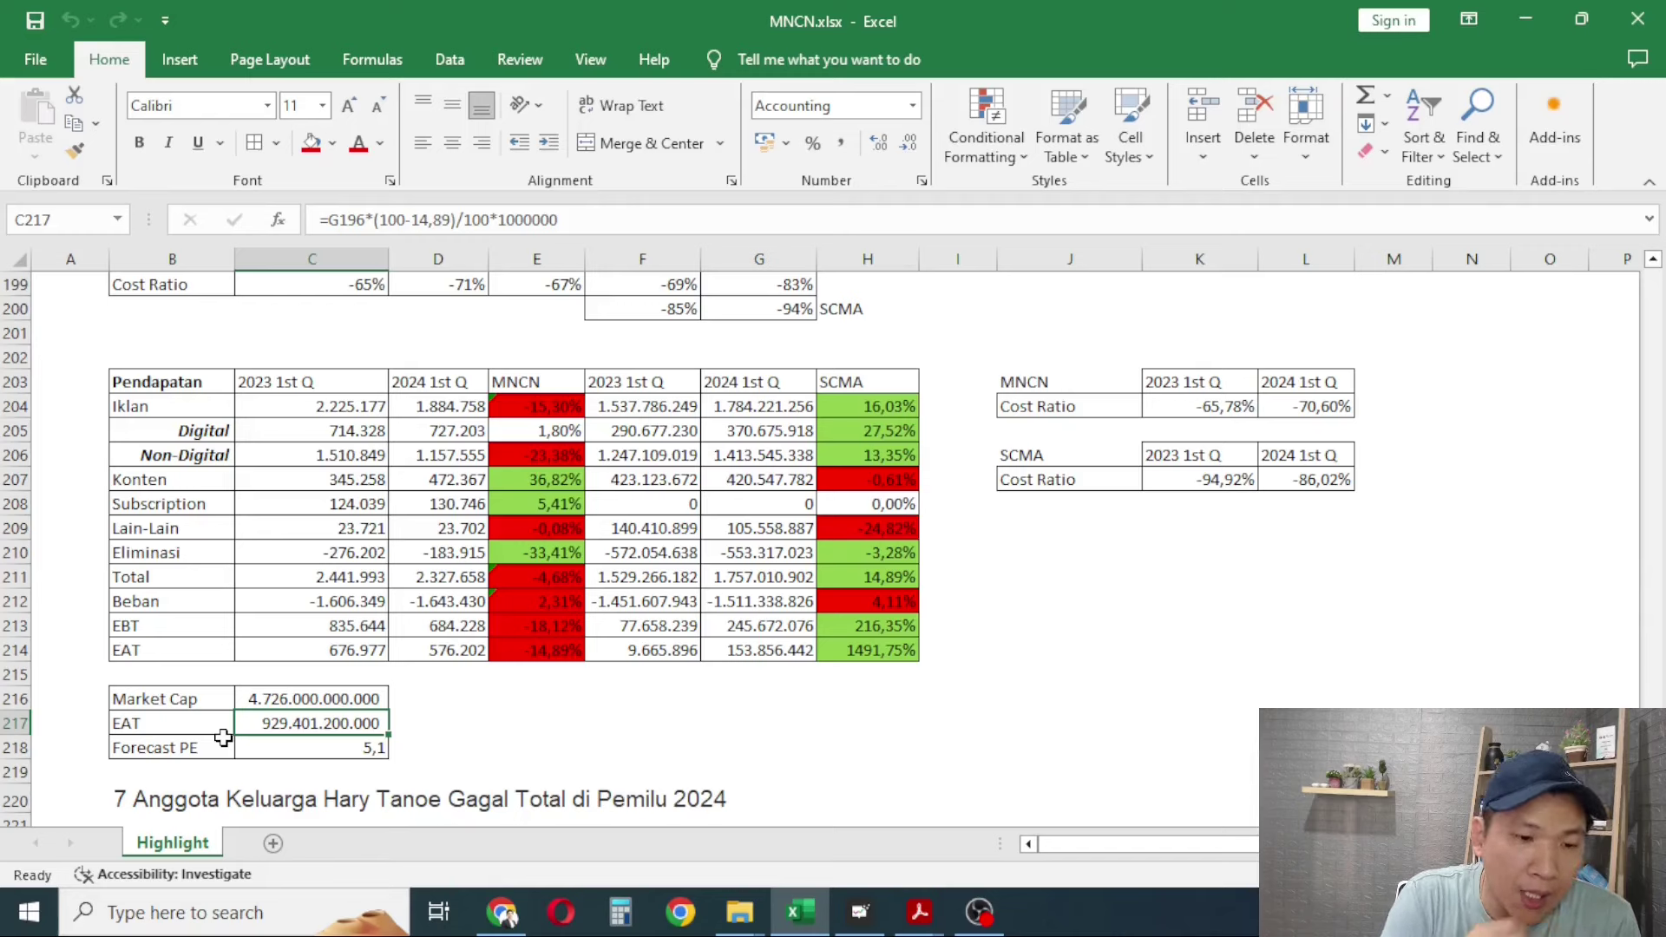
pyautogui.click(270, 739)
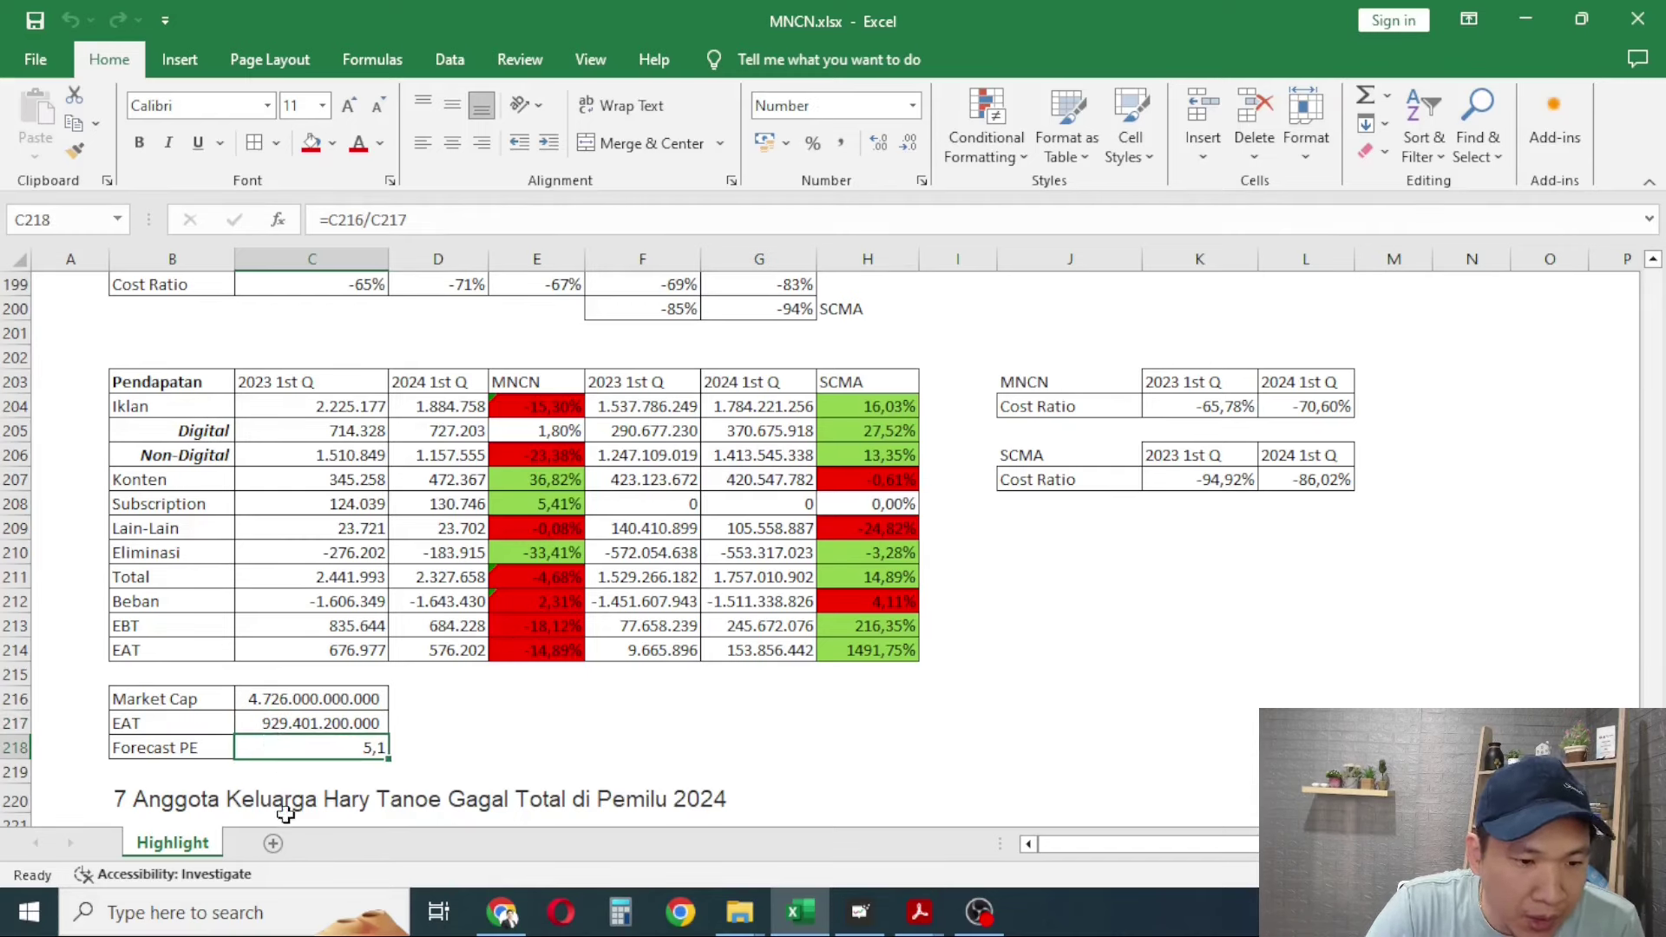
# Trace the projected EAT formula in C217 to MNCN's 2023 EAT in G196 and the first-quarter EAT change in E214
pyautogui.click(262, 728)
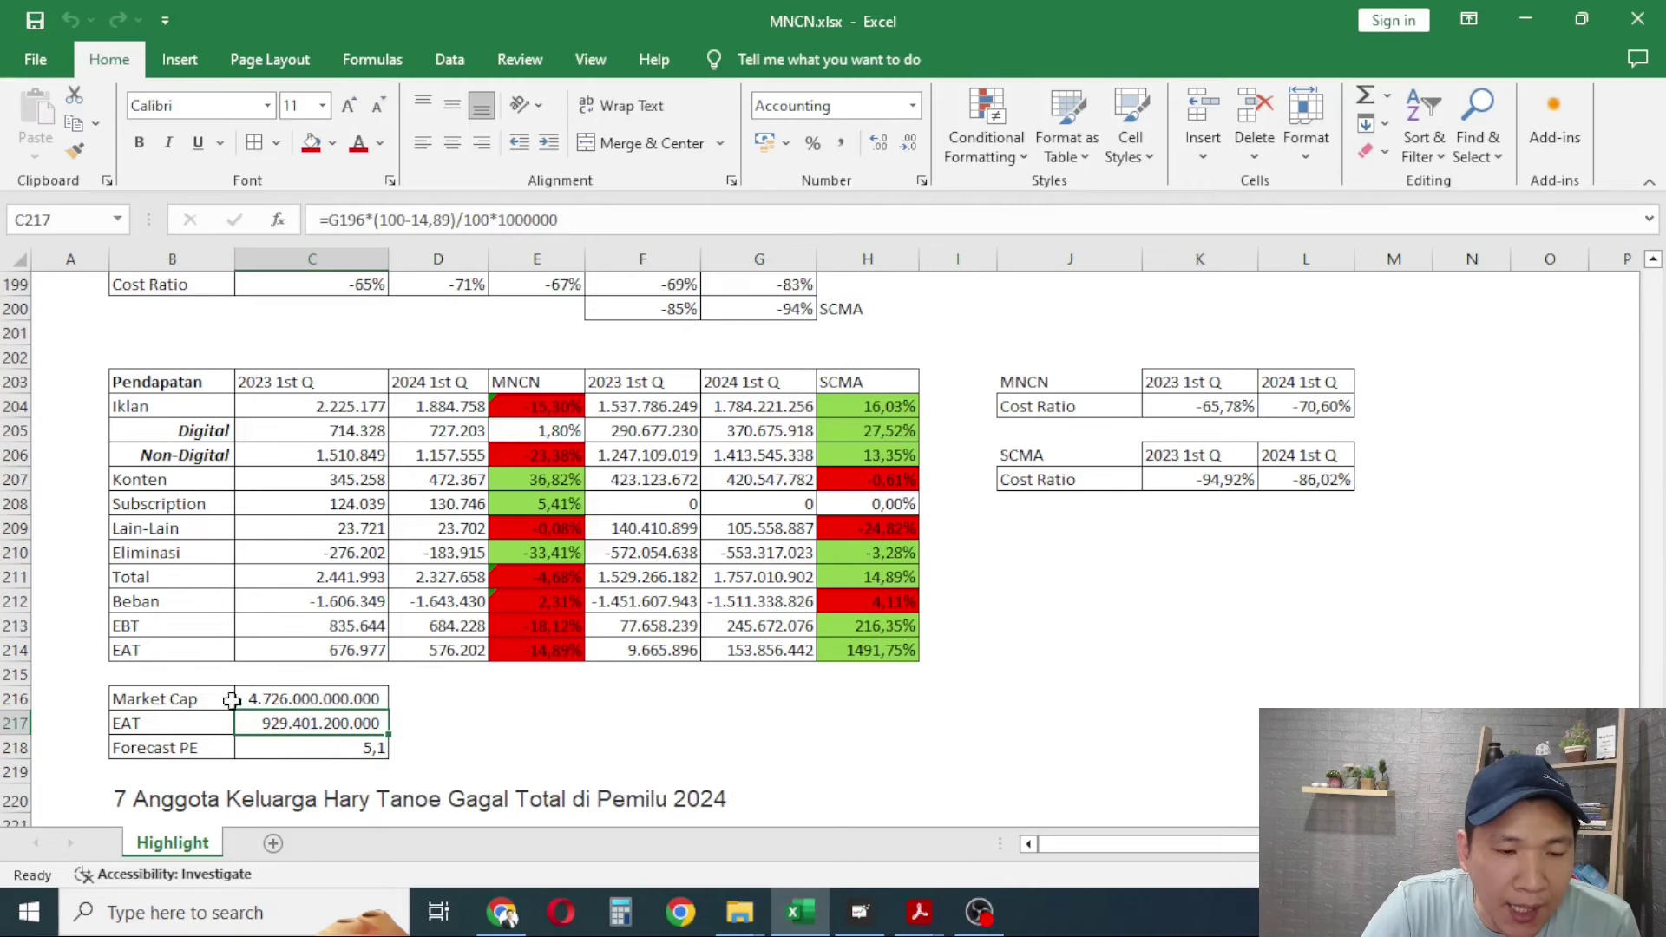
pyautogui.scroll(1, 296, 727)
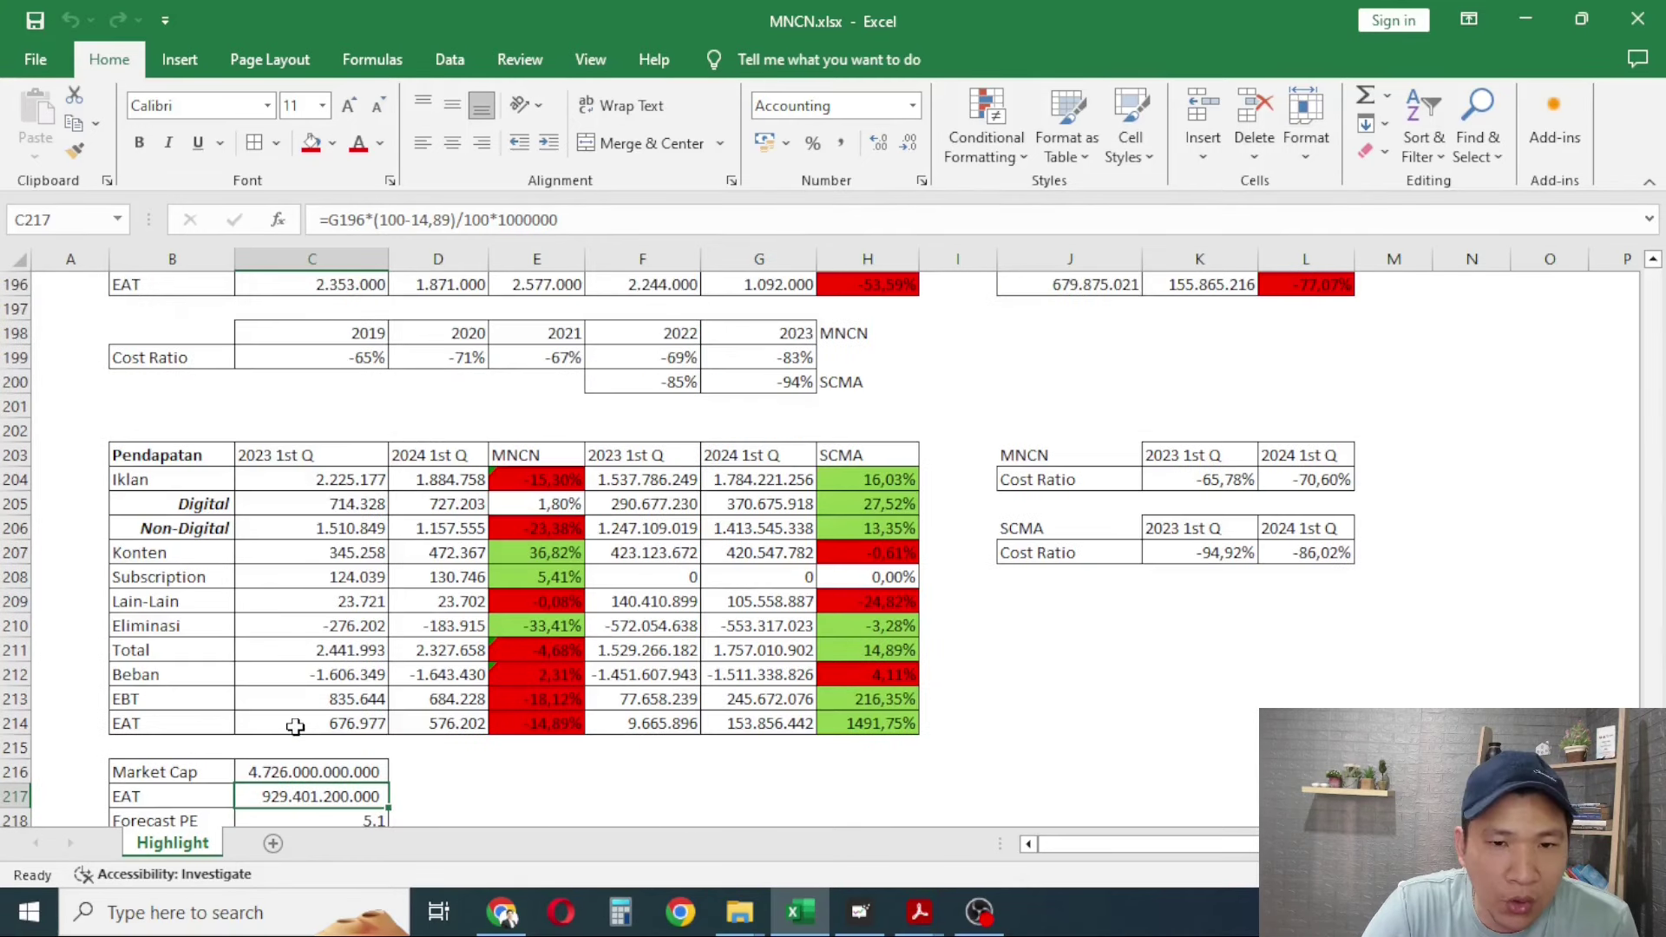
pyautogui.scroll(3, 668, 727)
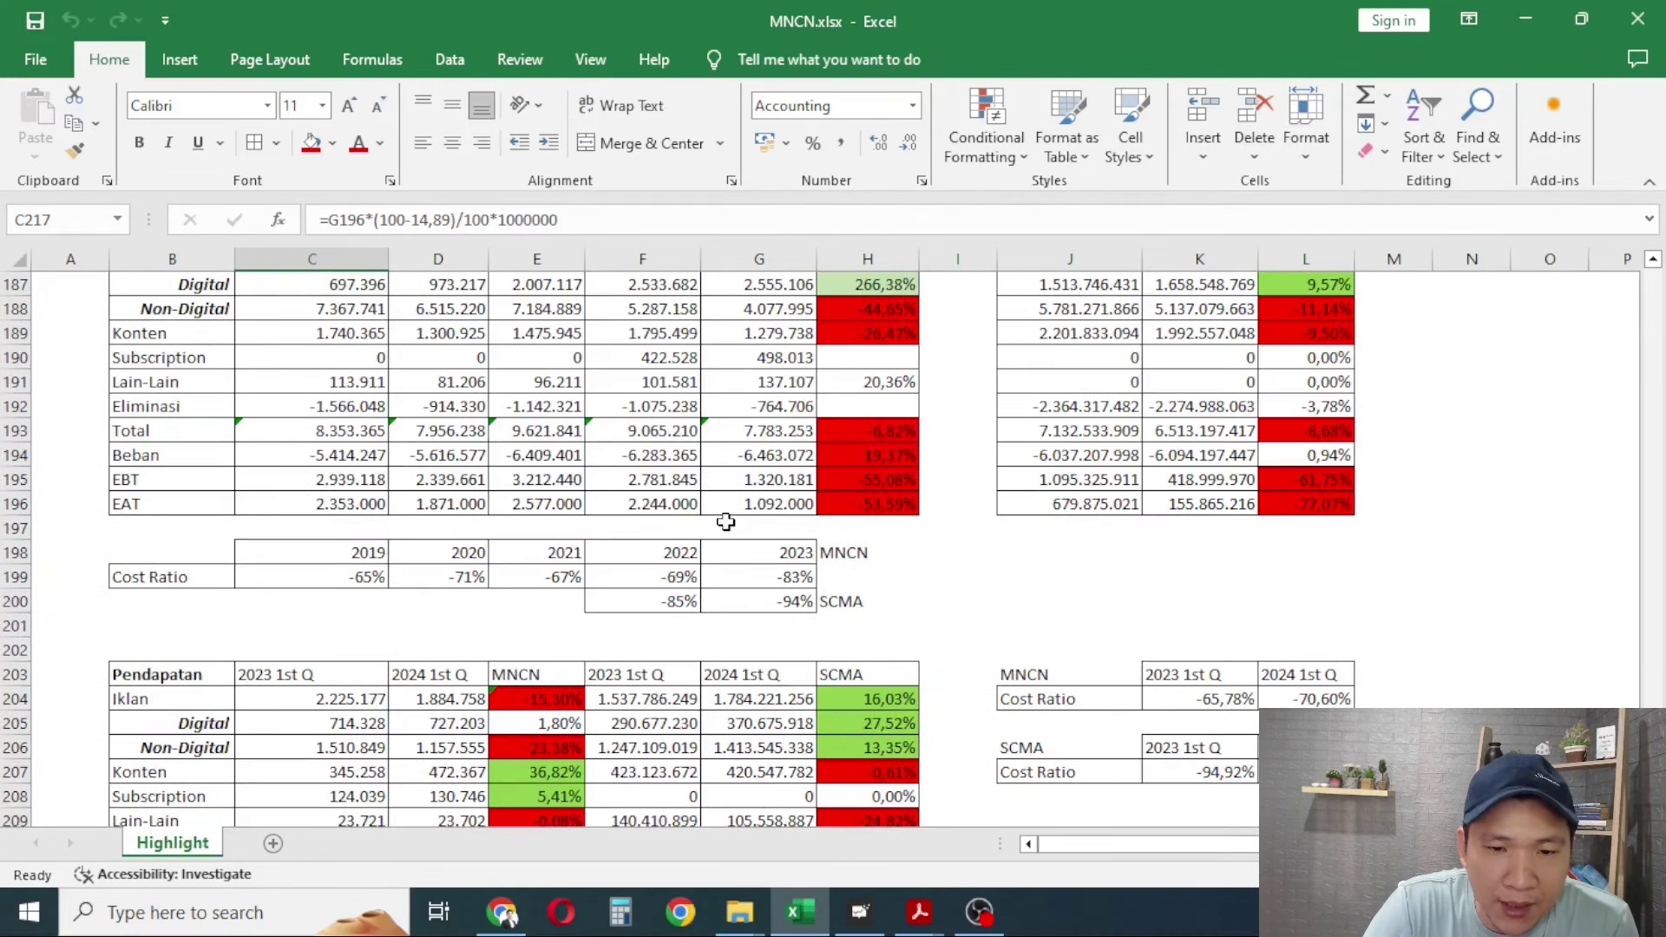
pyautogui.click(729, 505)
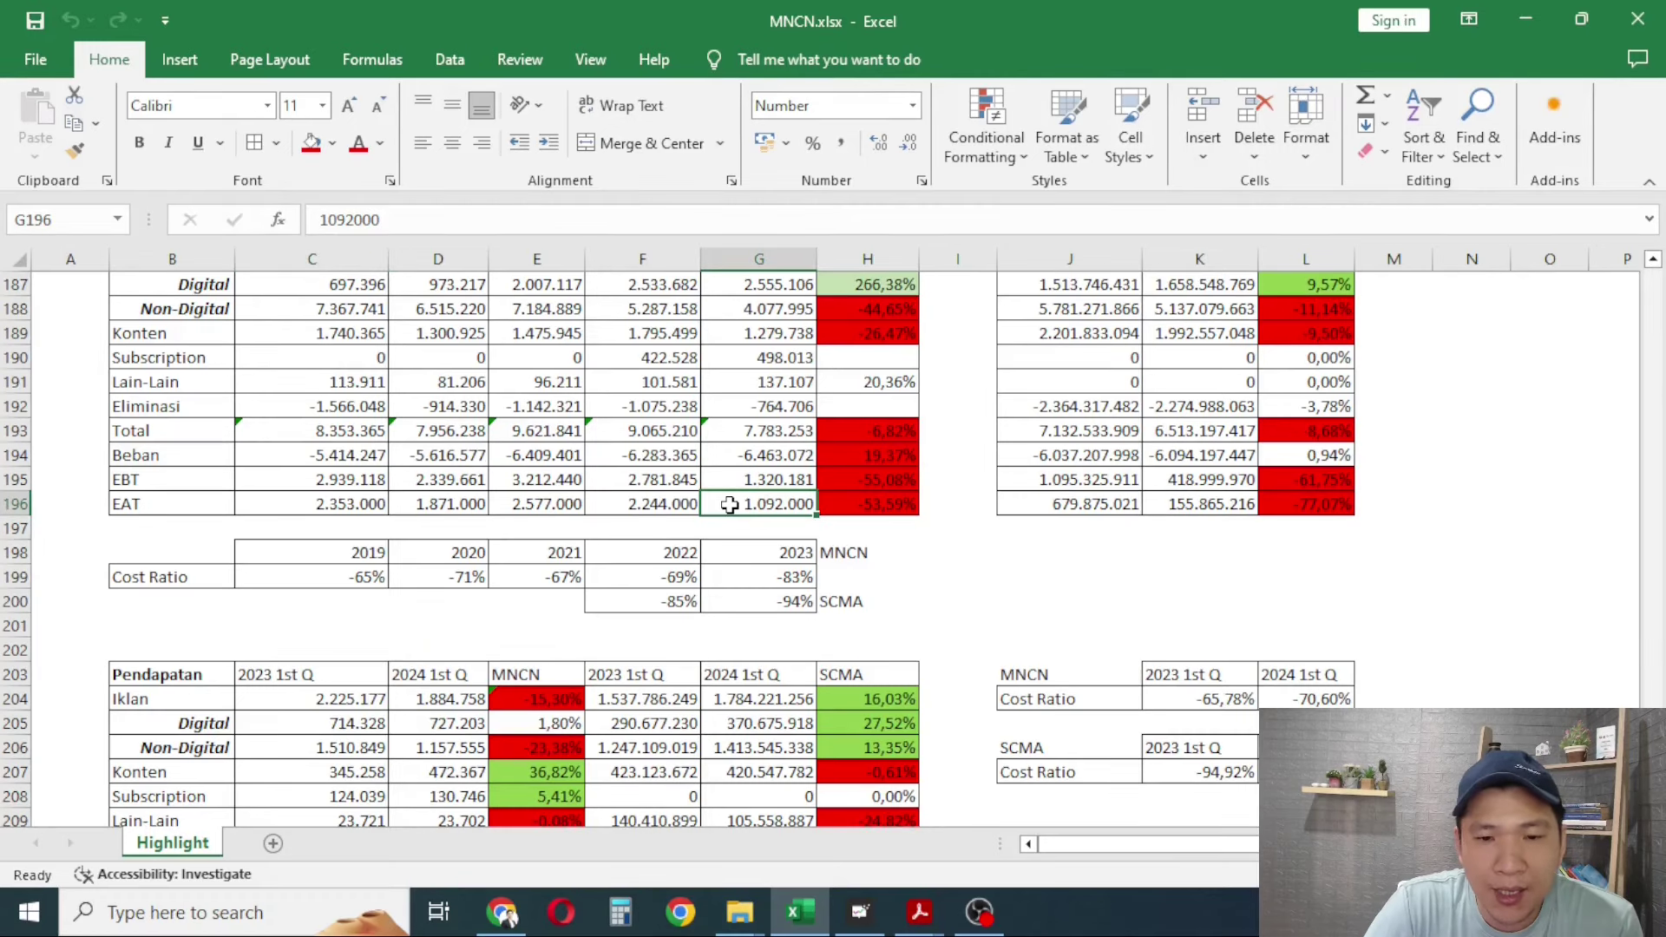
pyautogui.scroll(-2, 729, 506)
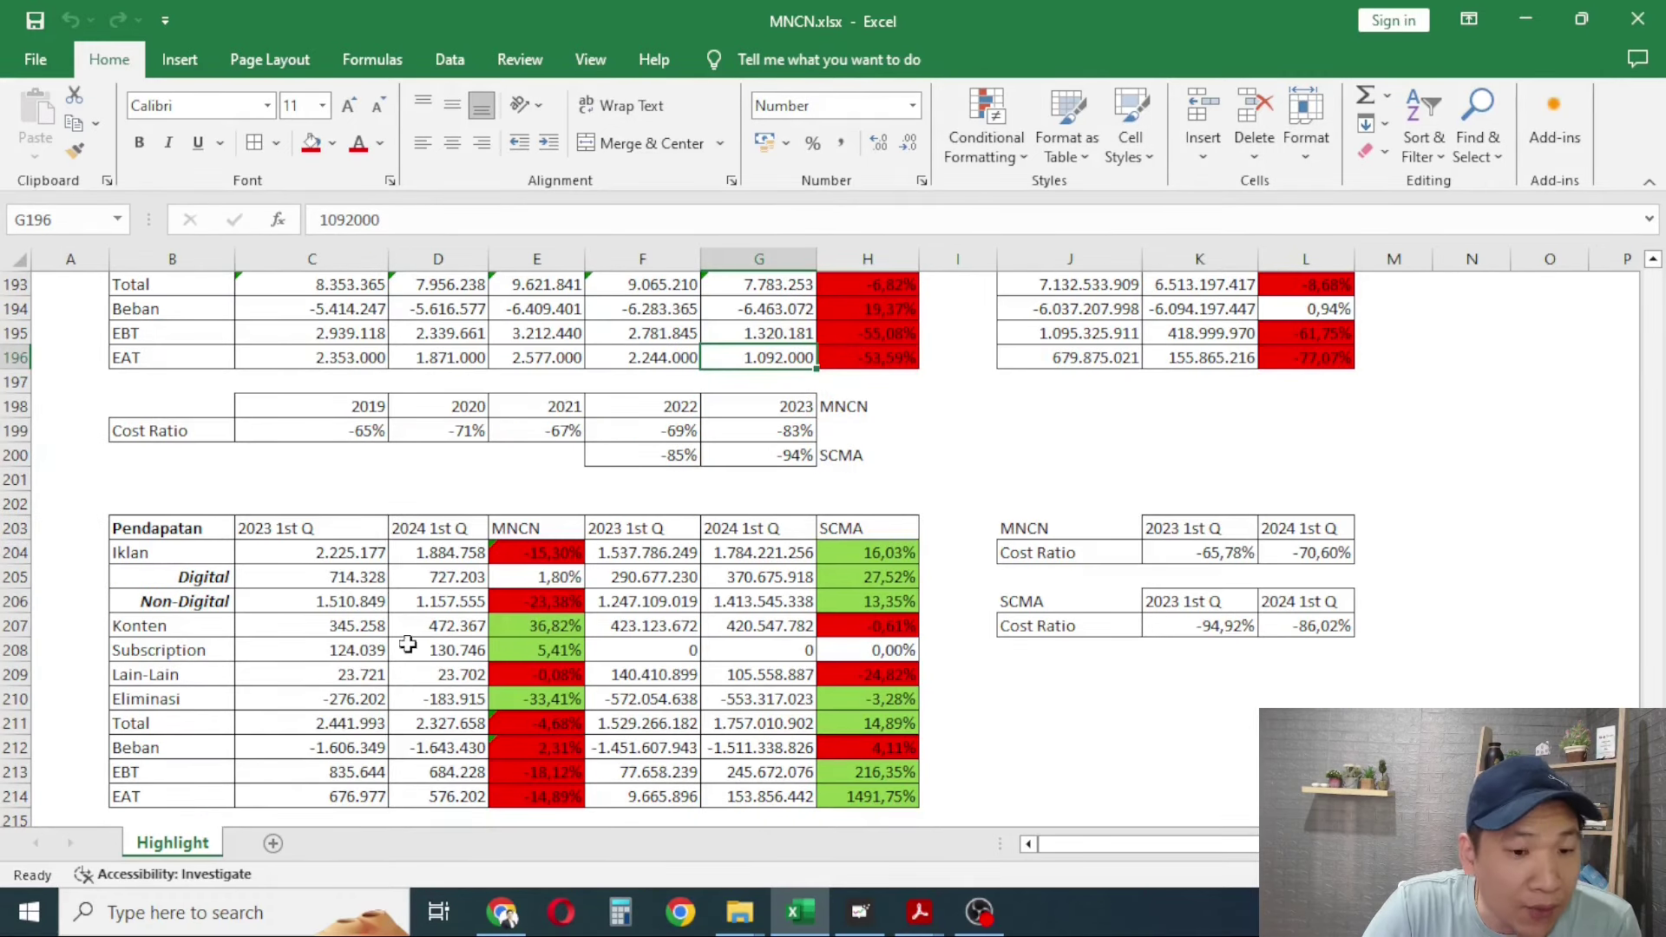
pyautogui.scroll(-3, 409, 644)
pyautogui.click(529, 583)
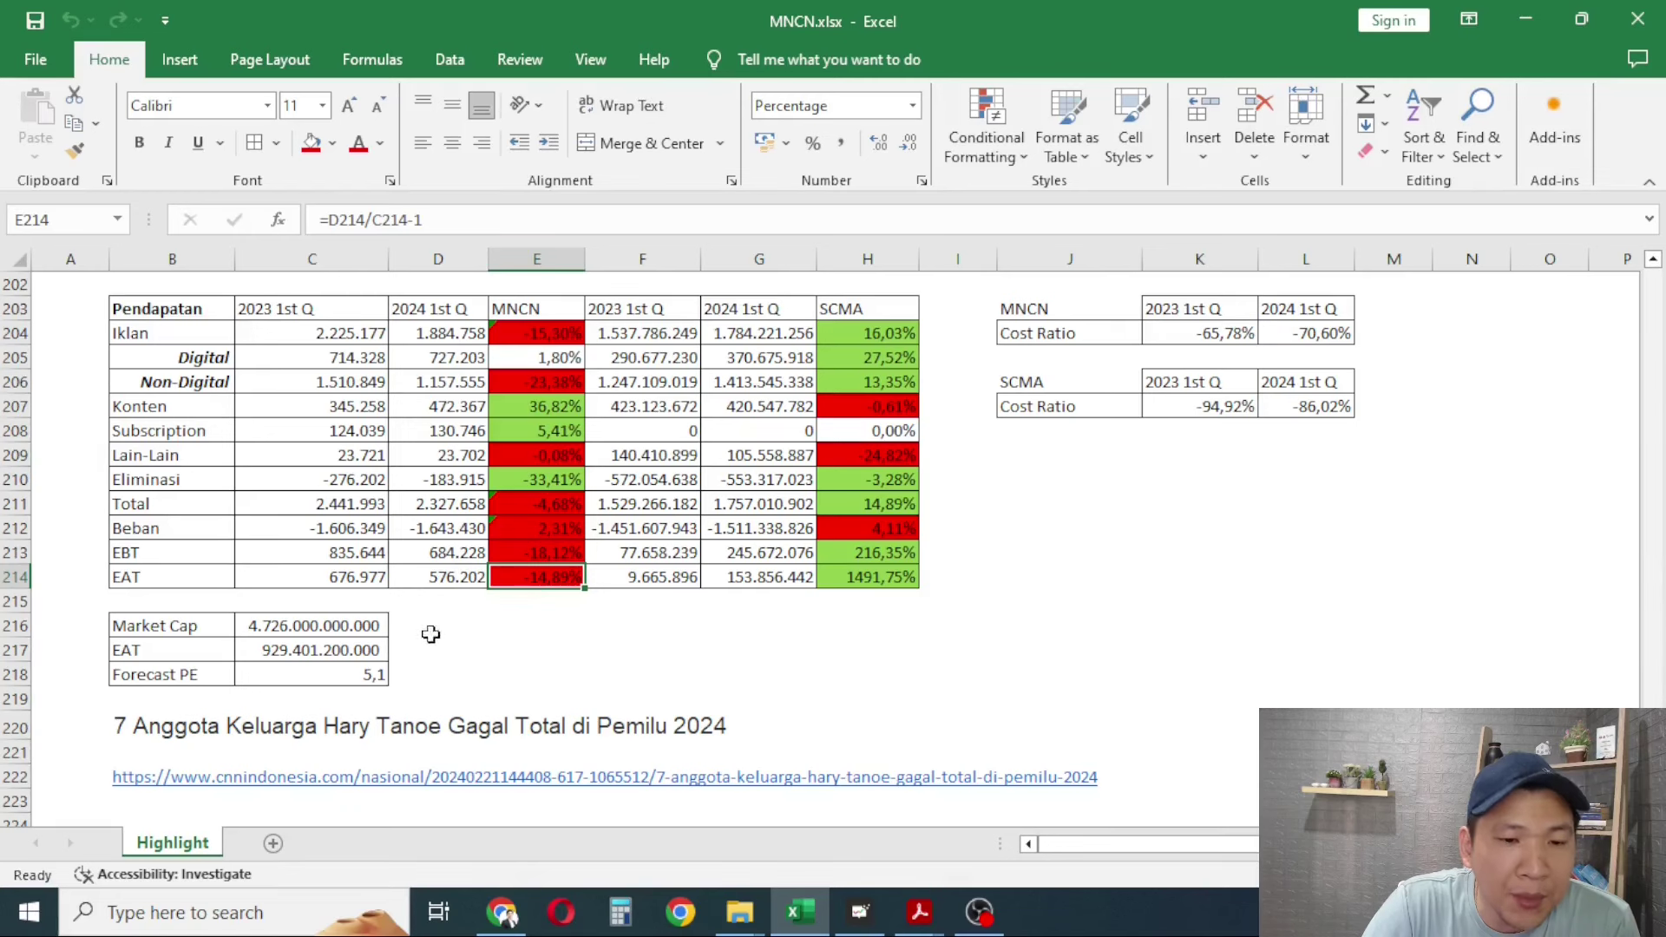
# Recheck the projected EAT and Forecast PE in C217:C218, and compare them with MNCN's Current PE Ratio in the Layout Fundamental window
pyautogui.scroll(1, 433, 643)
pyautogui.scroll(1, 433, 642)
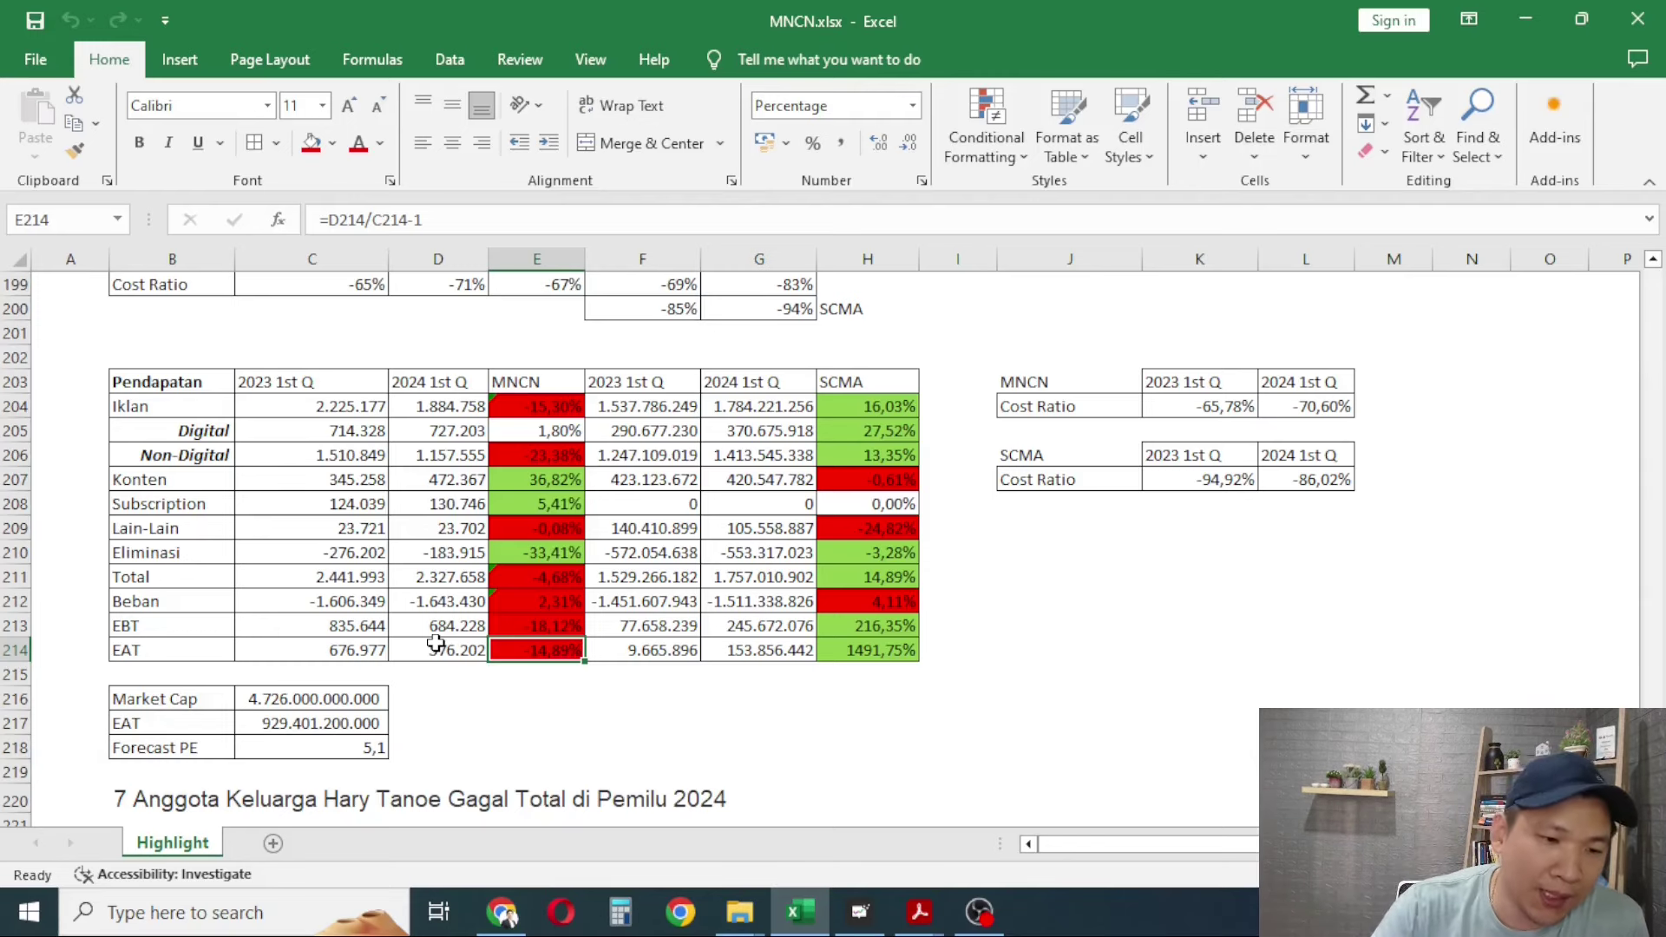
pyautogui.click(260, 726)
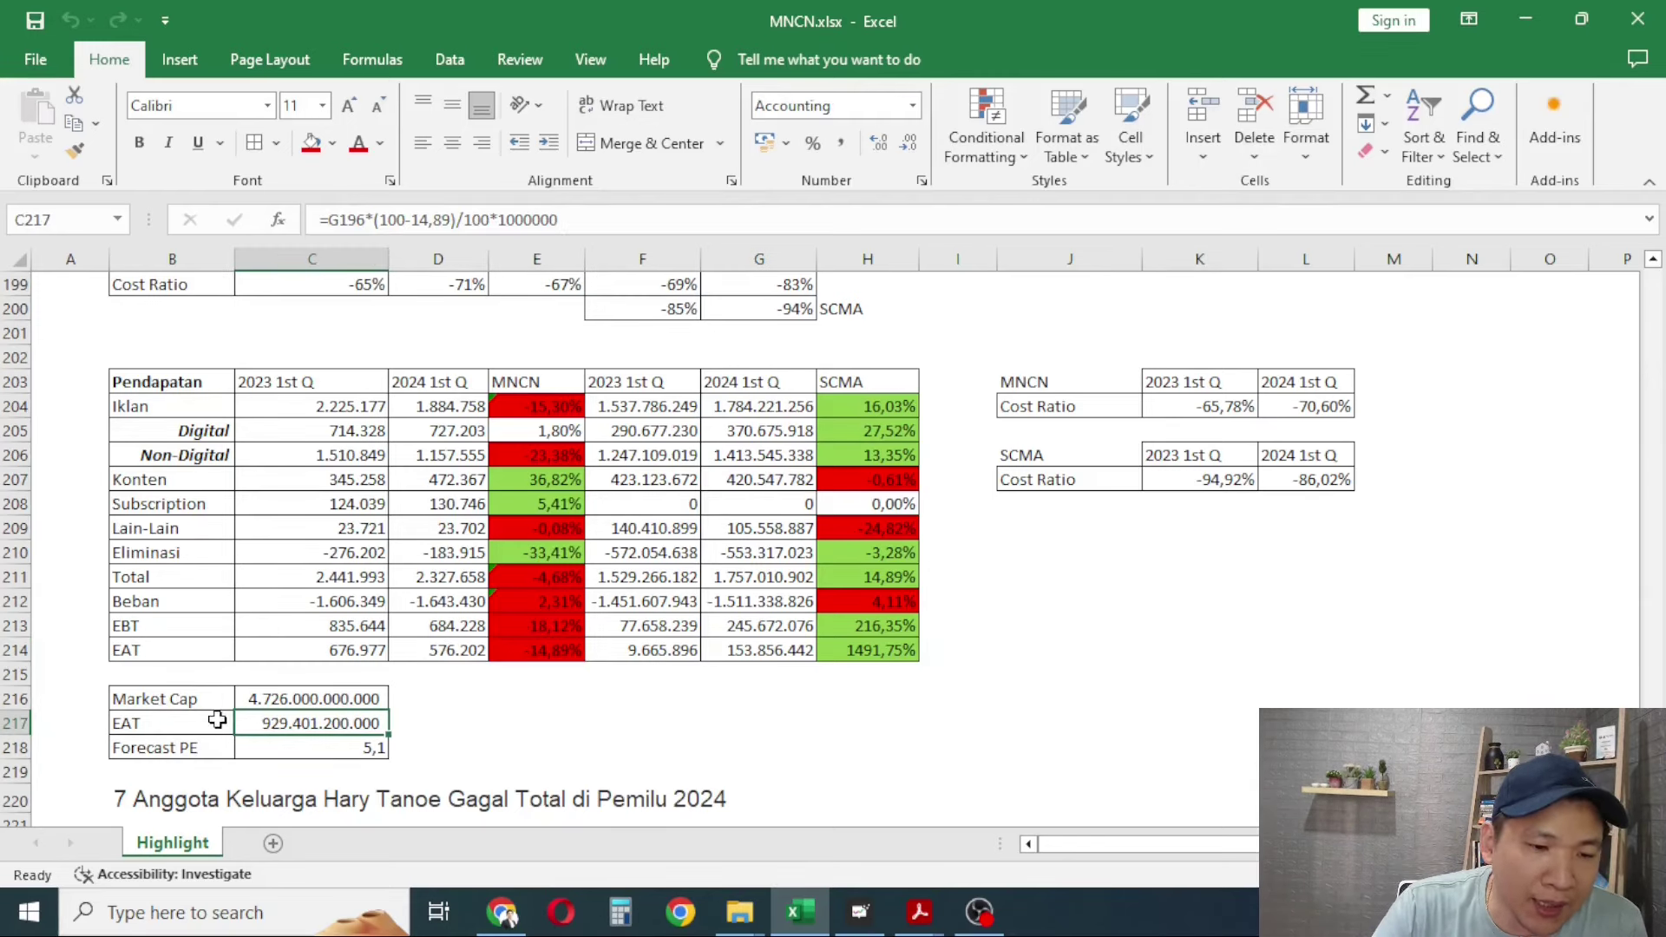
pyautogui.click(265, 749)
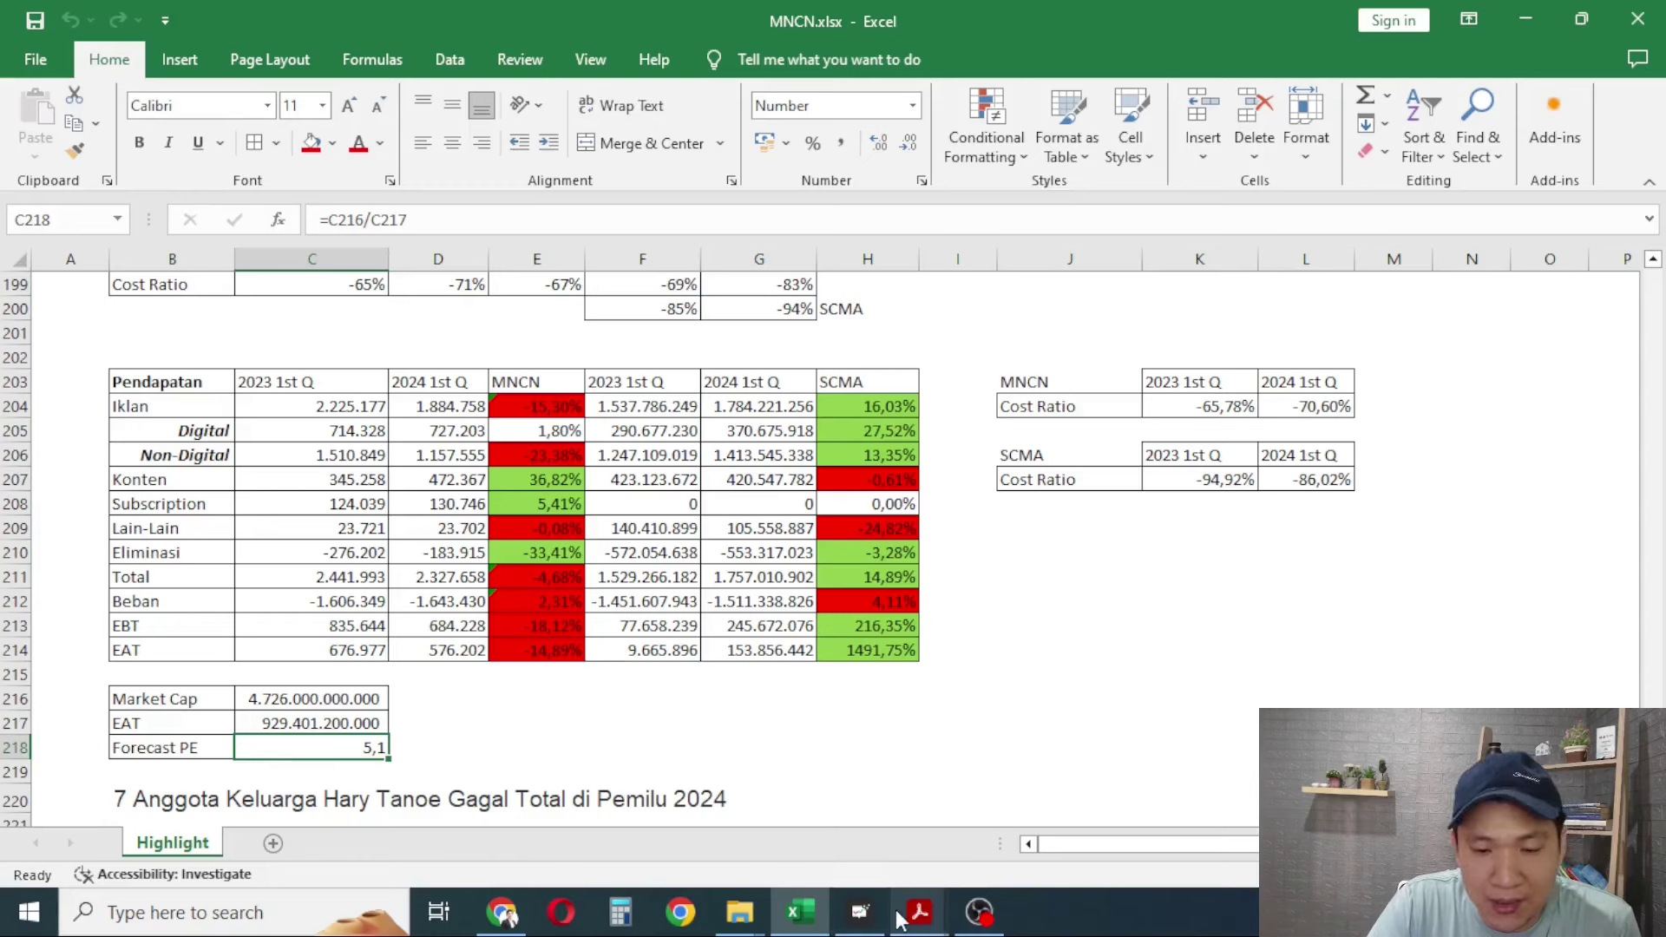
pyautogui.click(860, 912)
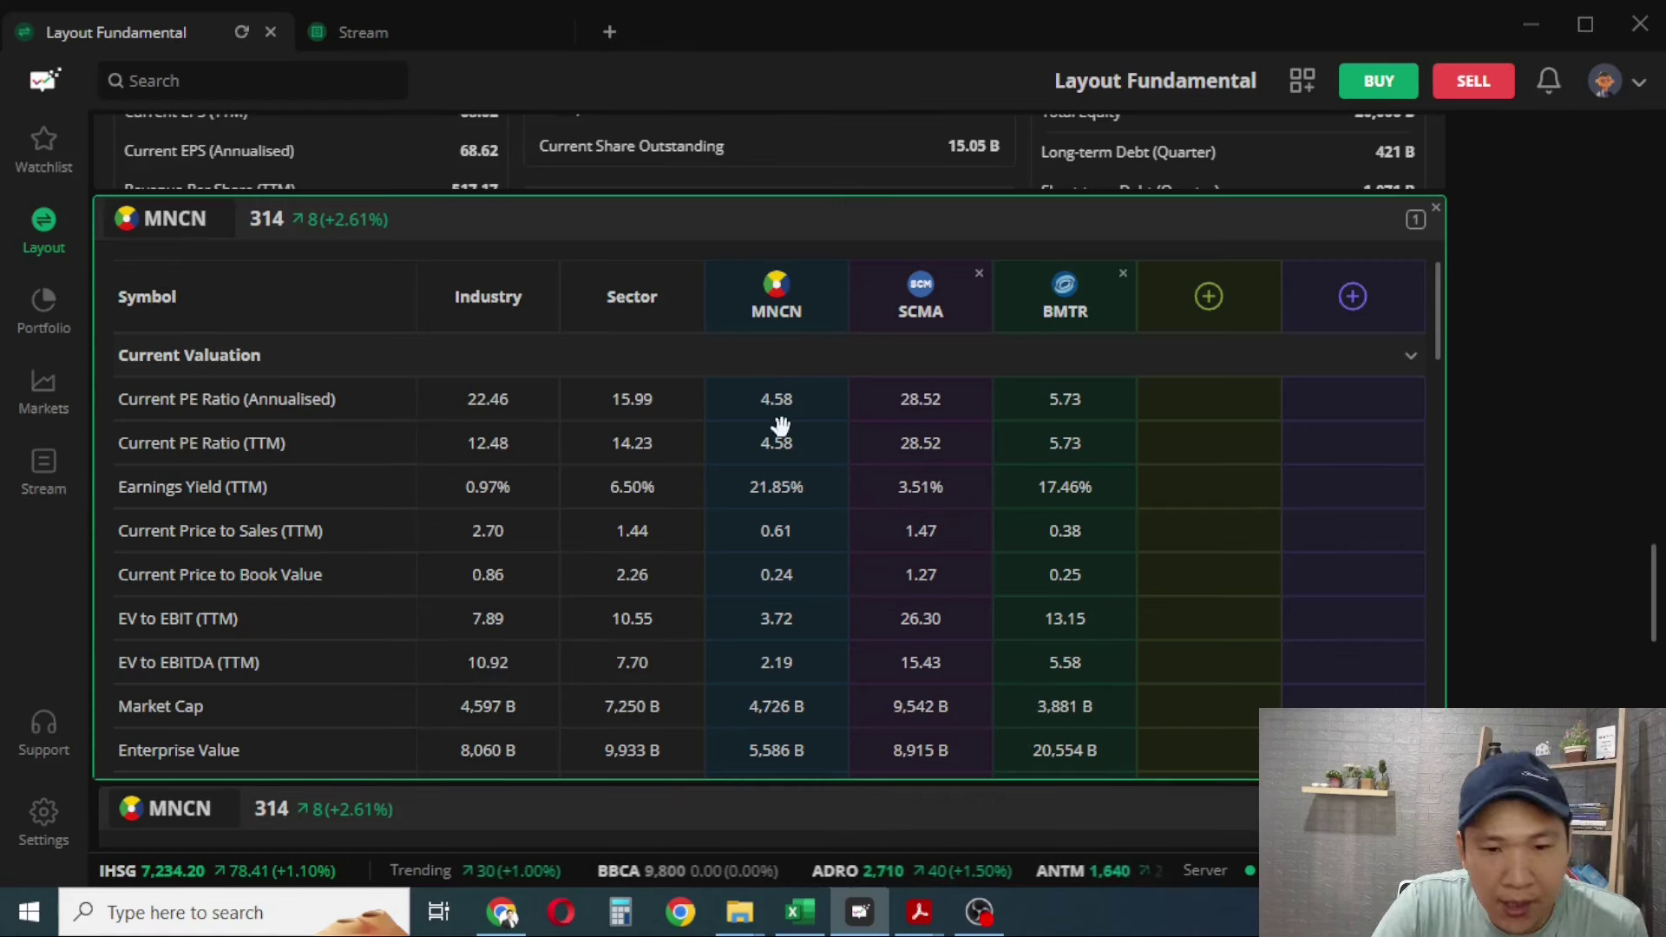
# Return to Excel and read the Pemilu 2024 news headline in B220 below the Forecast PE table
pyautogui.click(798, 912)
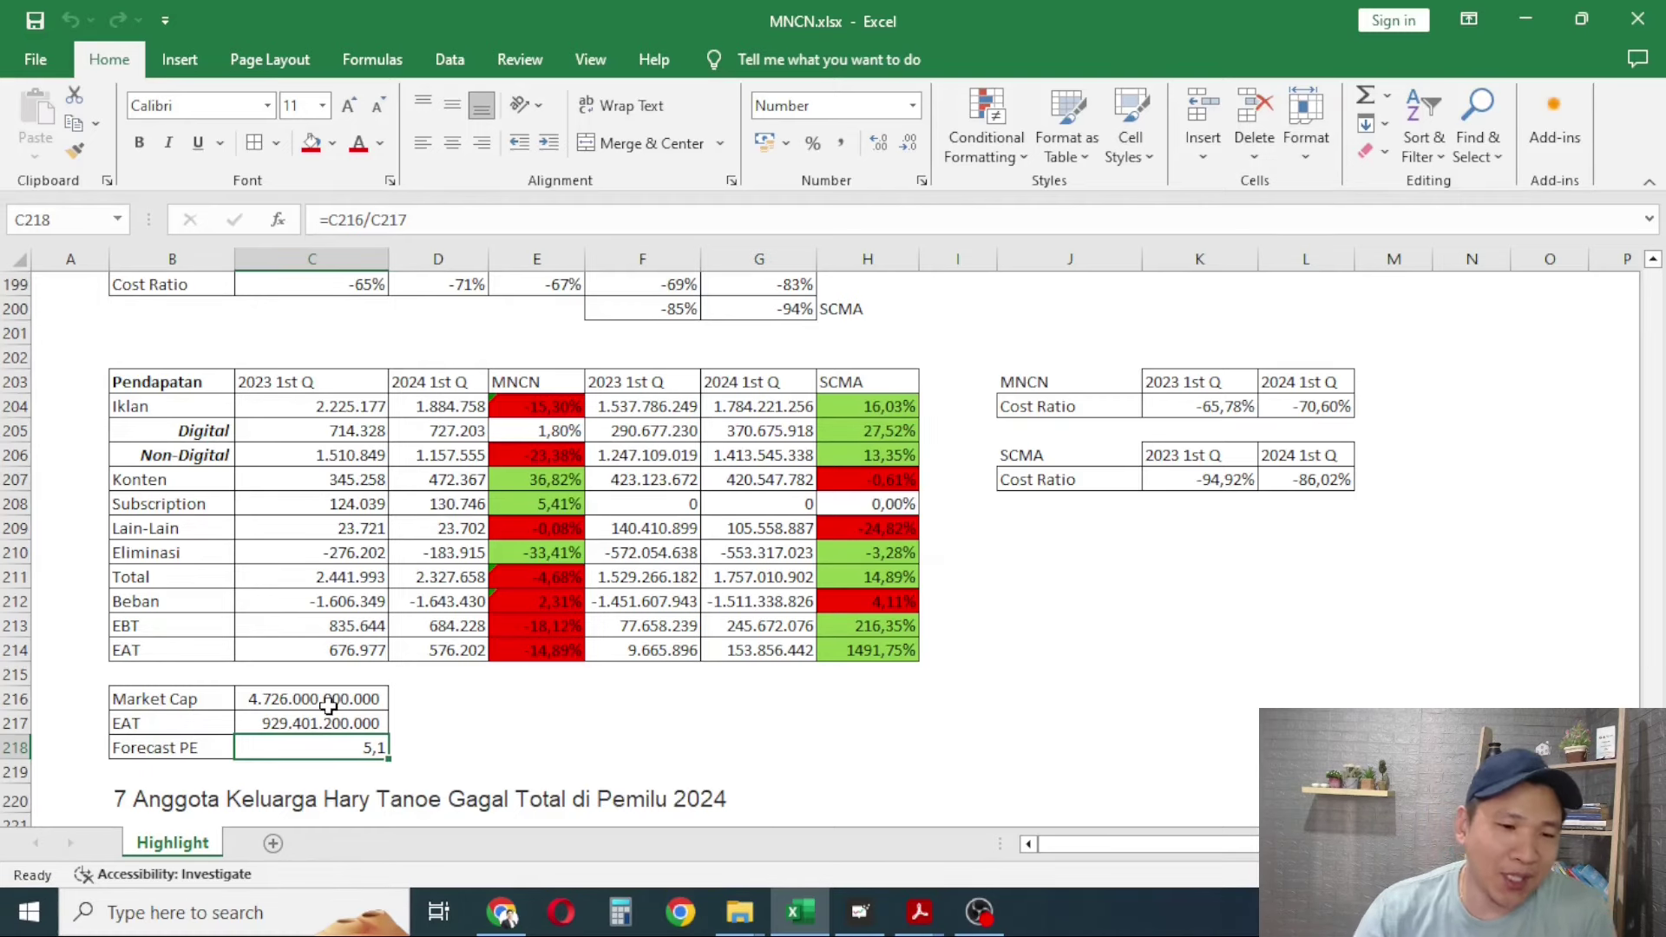
pyautogui.scroll(-3, 328, 705)
pyautogui.scroll(2, 328, 706)
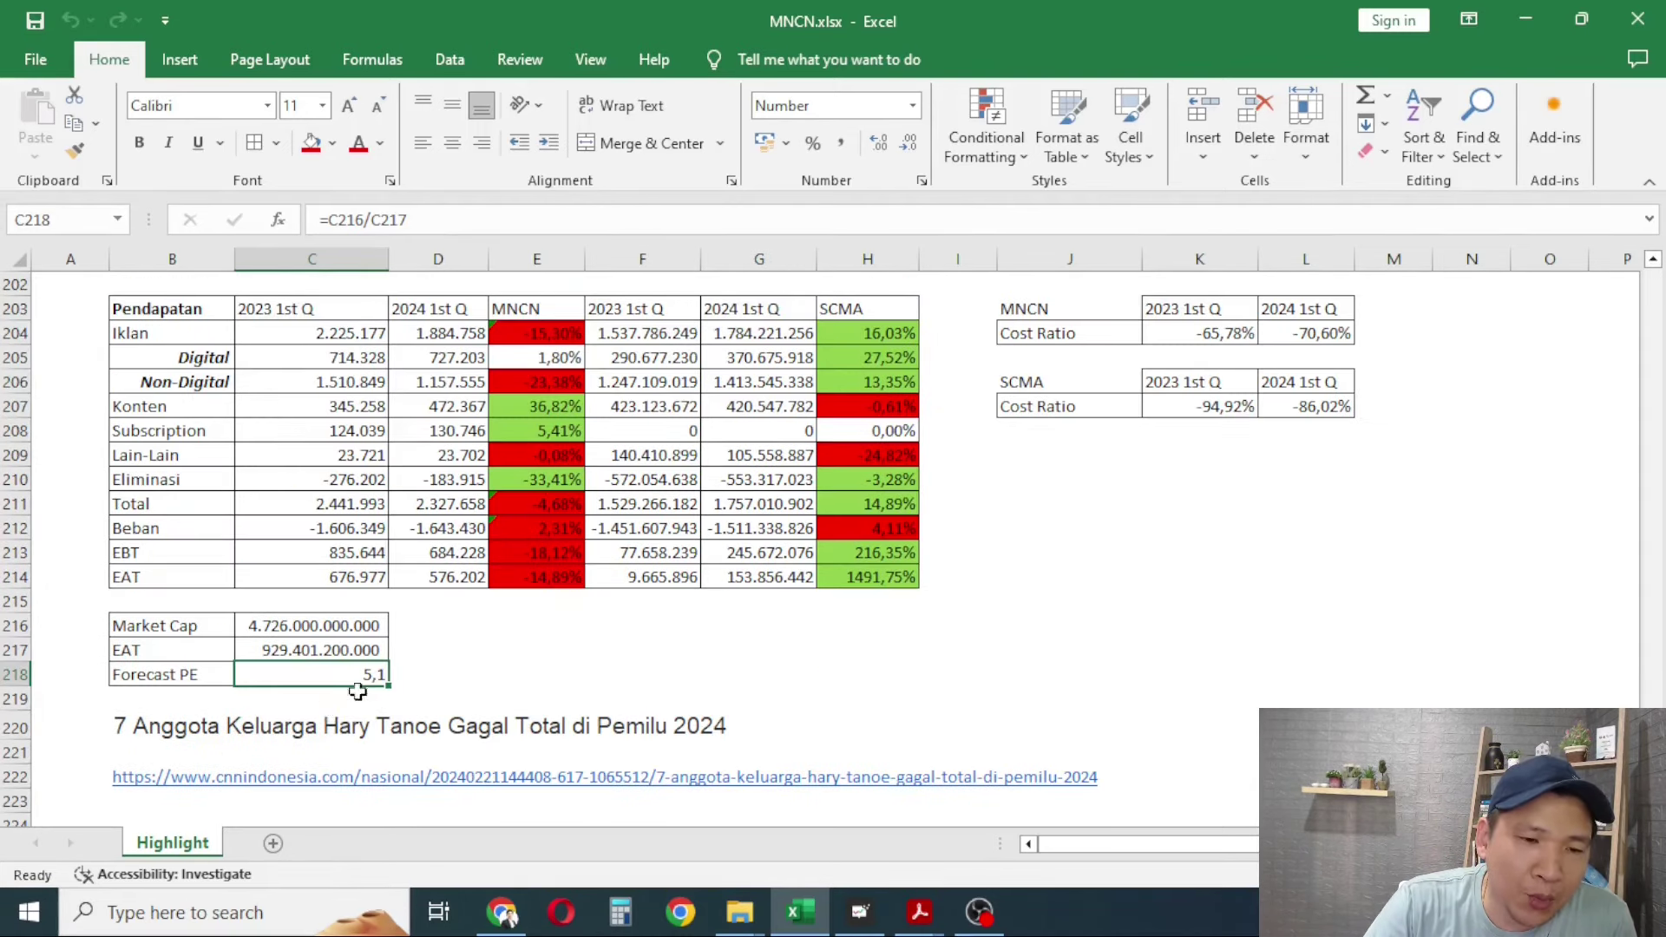
pyautogui.click(469, 677)
pyautogui.click(505, 672)
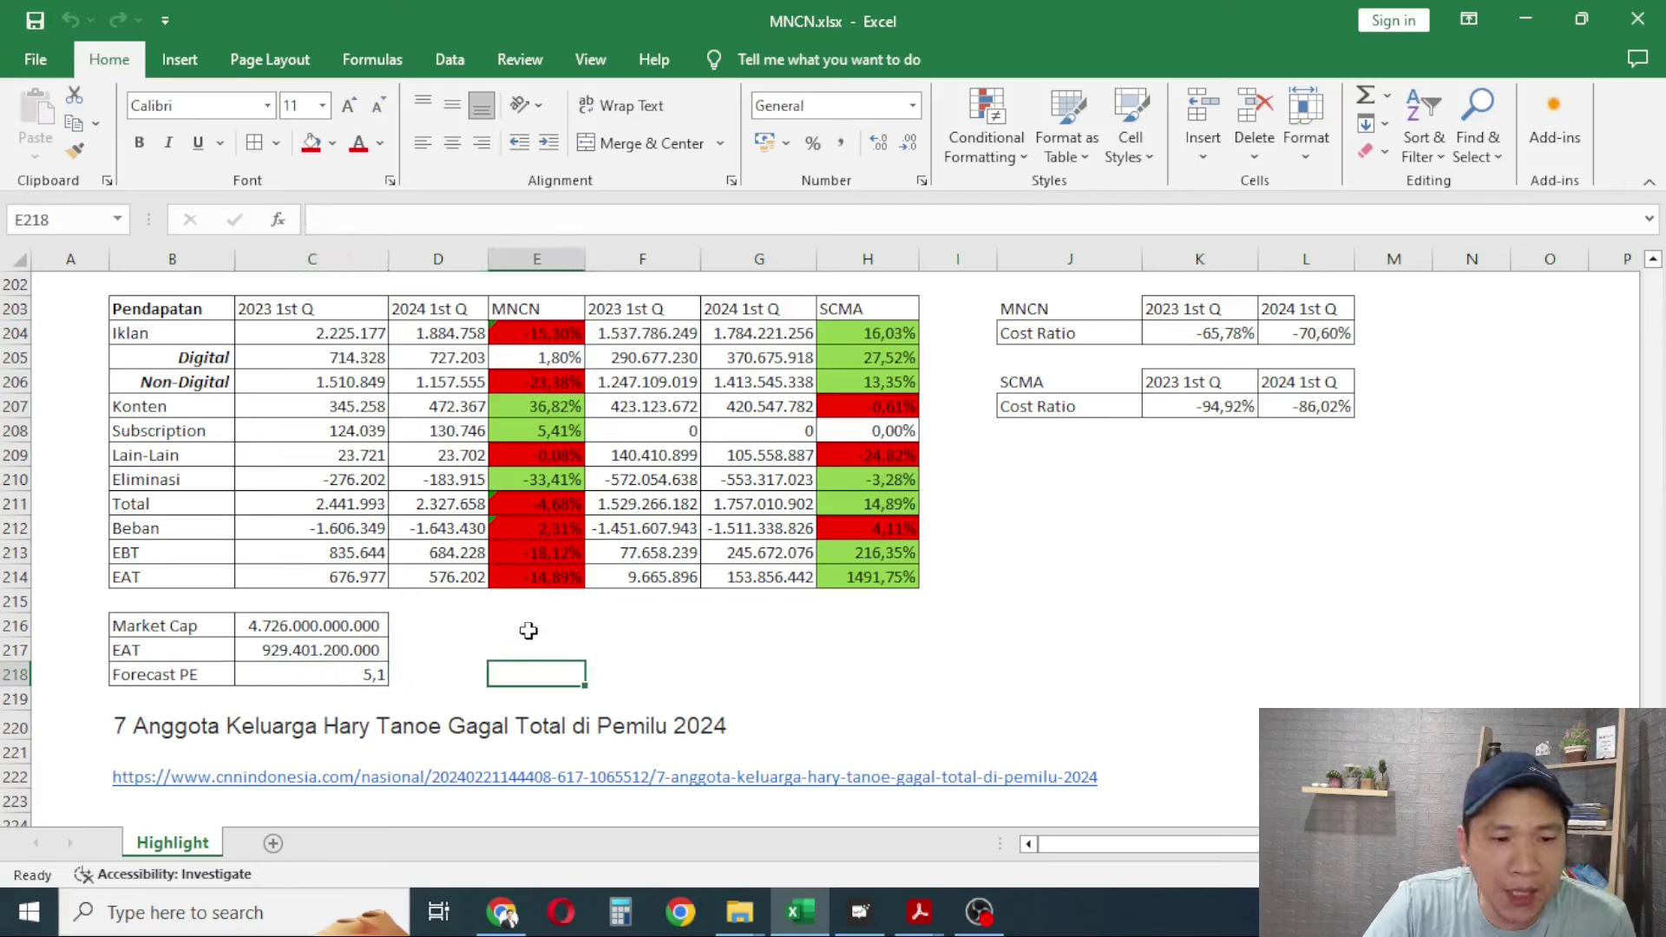
pyautogui.click(101, 731)
pyautogui.click(141, 726)
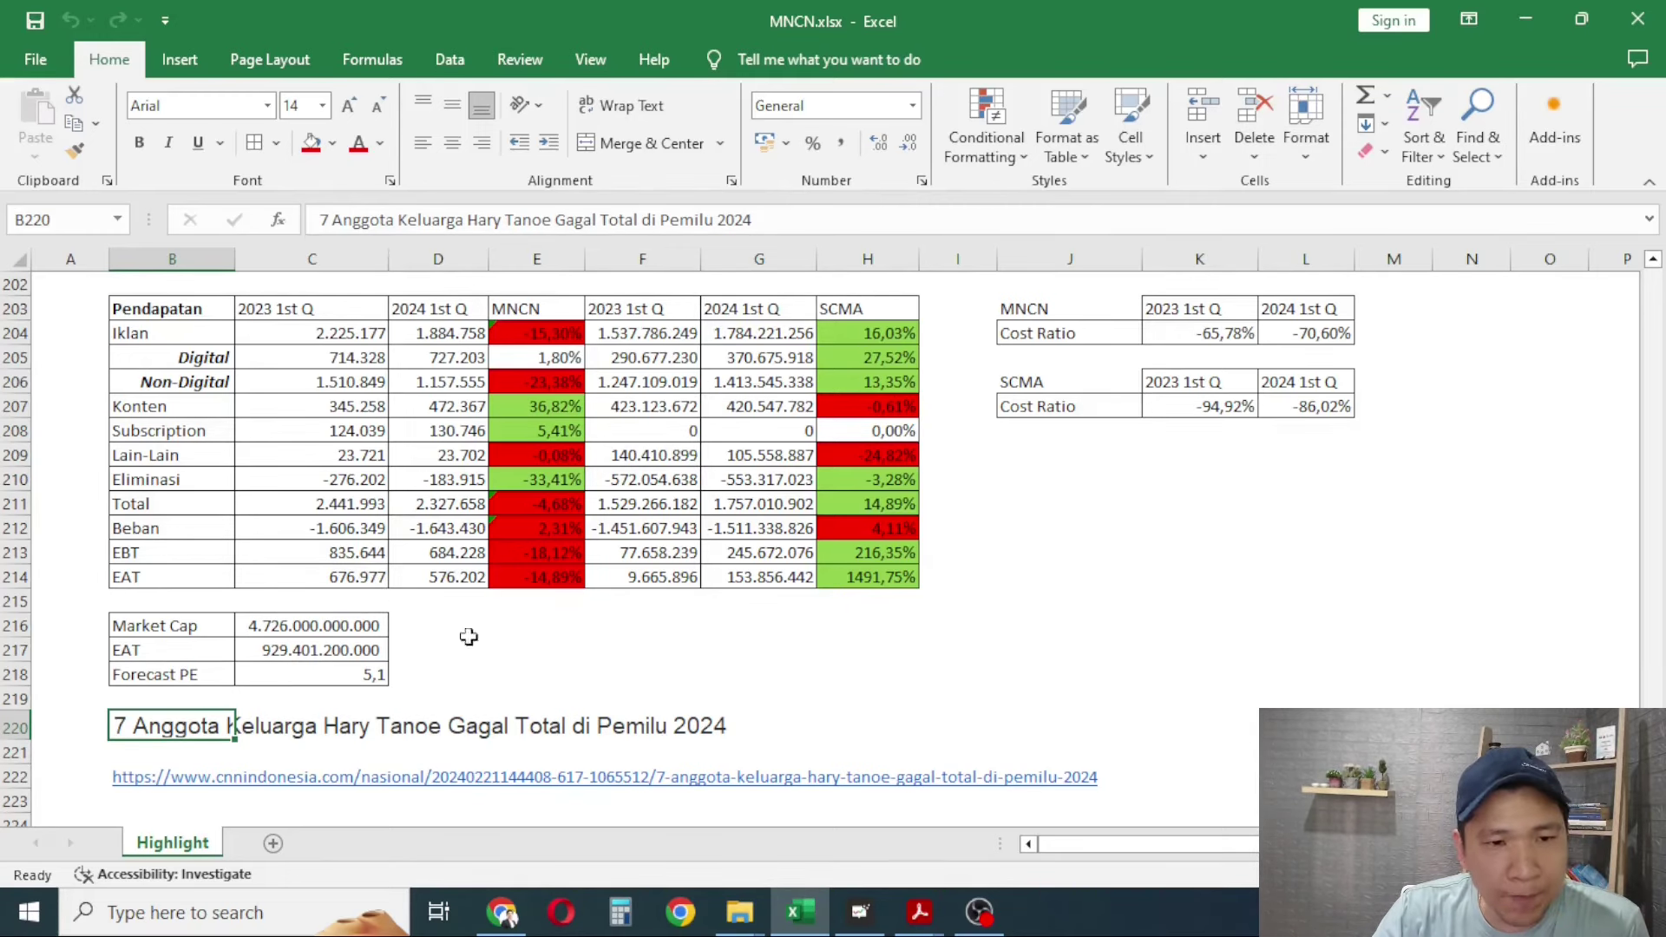
# Review MNCN's first-quarter figures in C203:D214 and its Beban change, then check SCMA's Iklan and Non-Digital results
pyautogui.moveTo(297, 315); pyautogui.dragTo(473, 580)
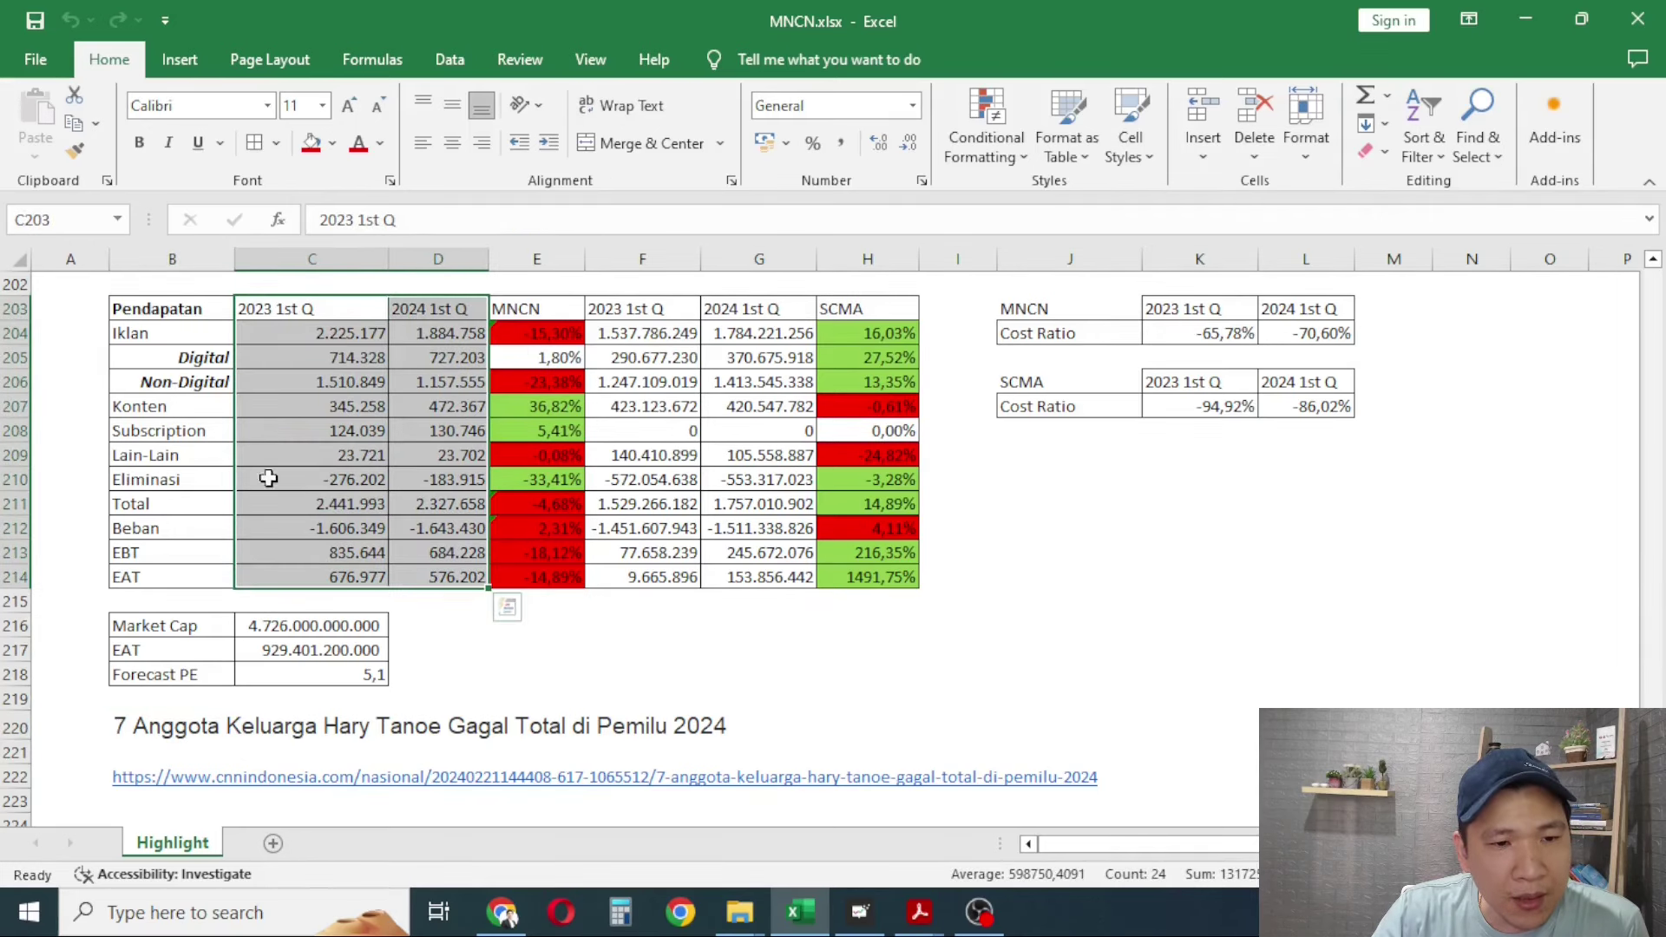
pyautogui.click(518, 536)
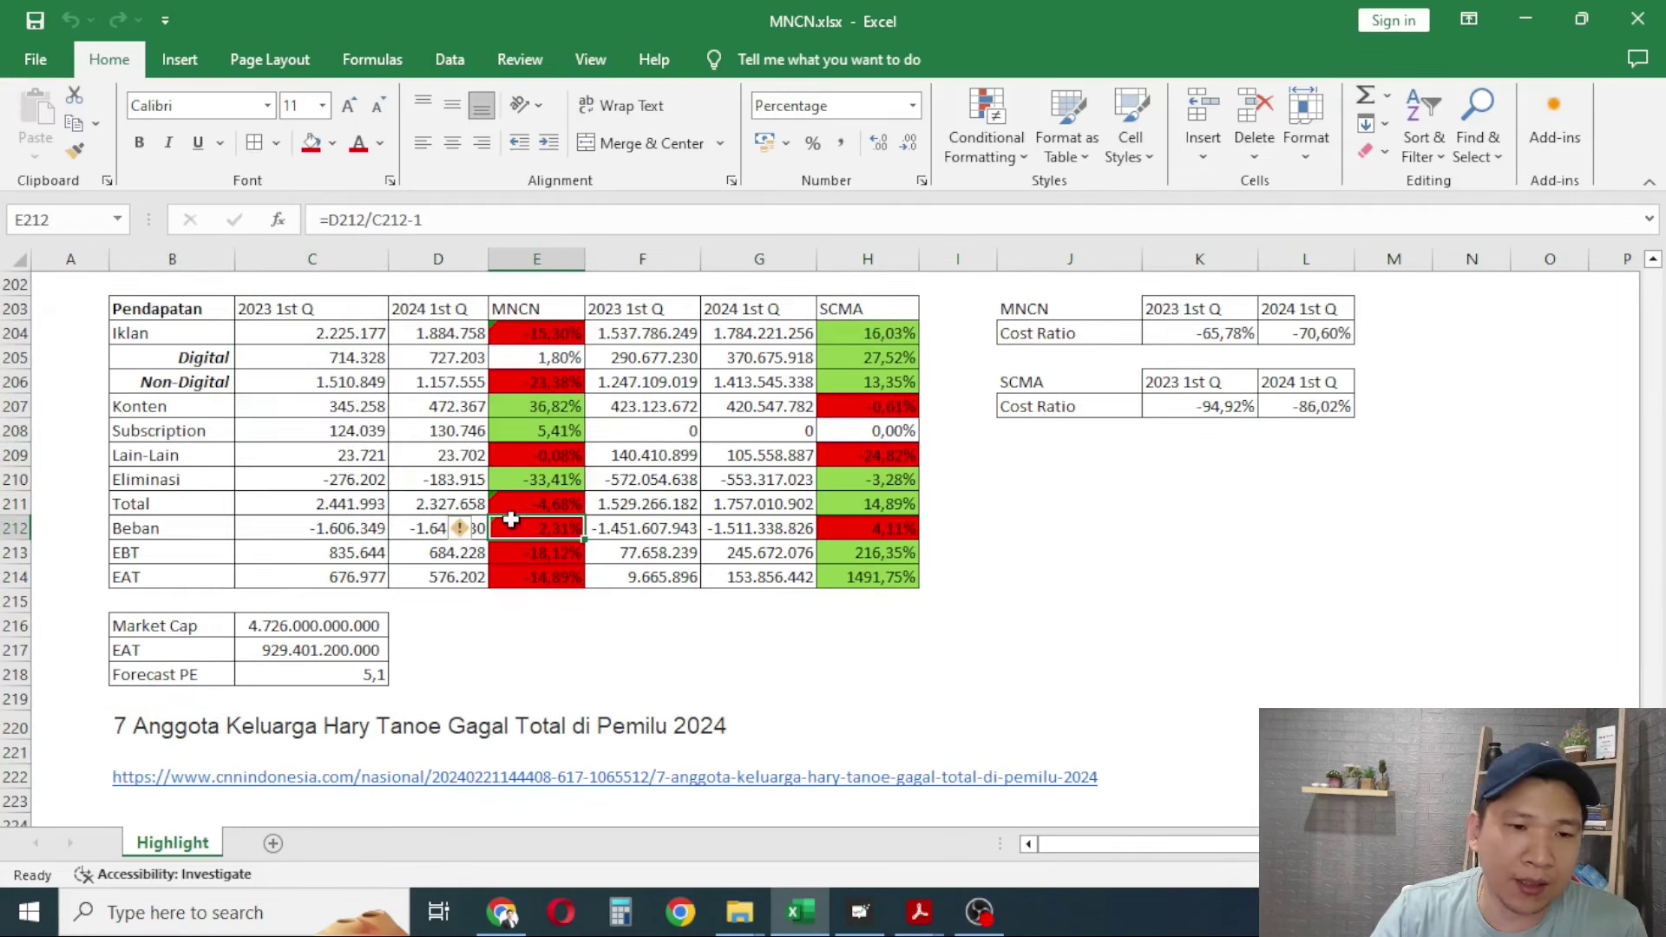
pyautogui.click(588, 331)
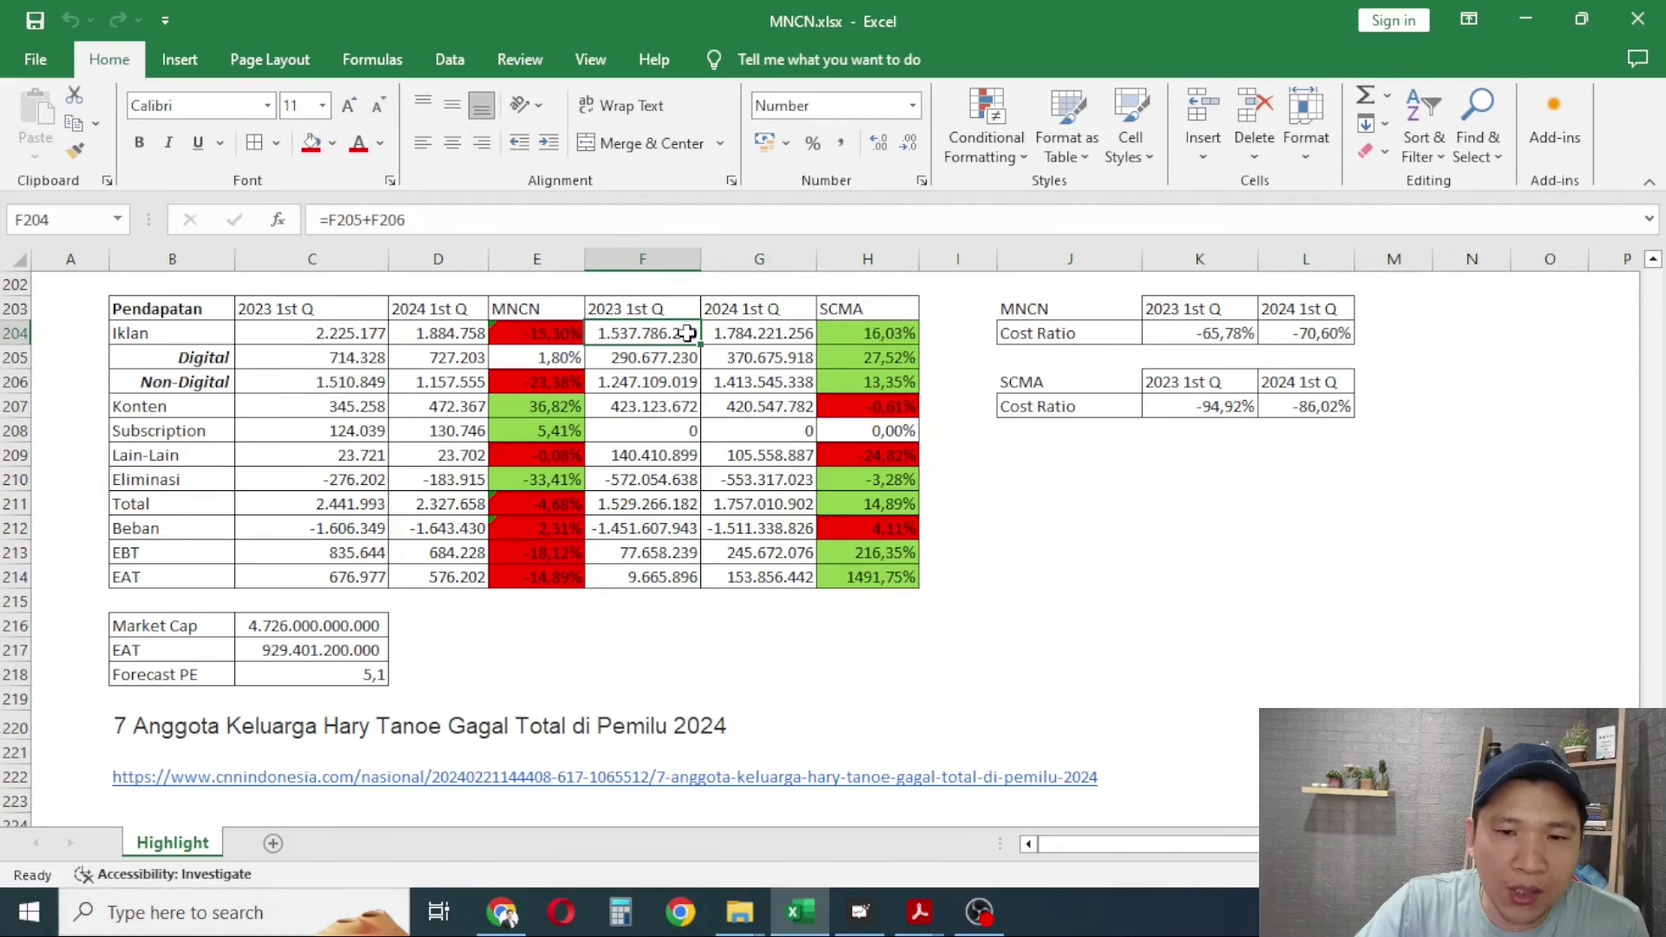
pyautogui.click(846, 380)
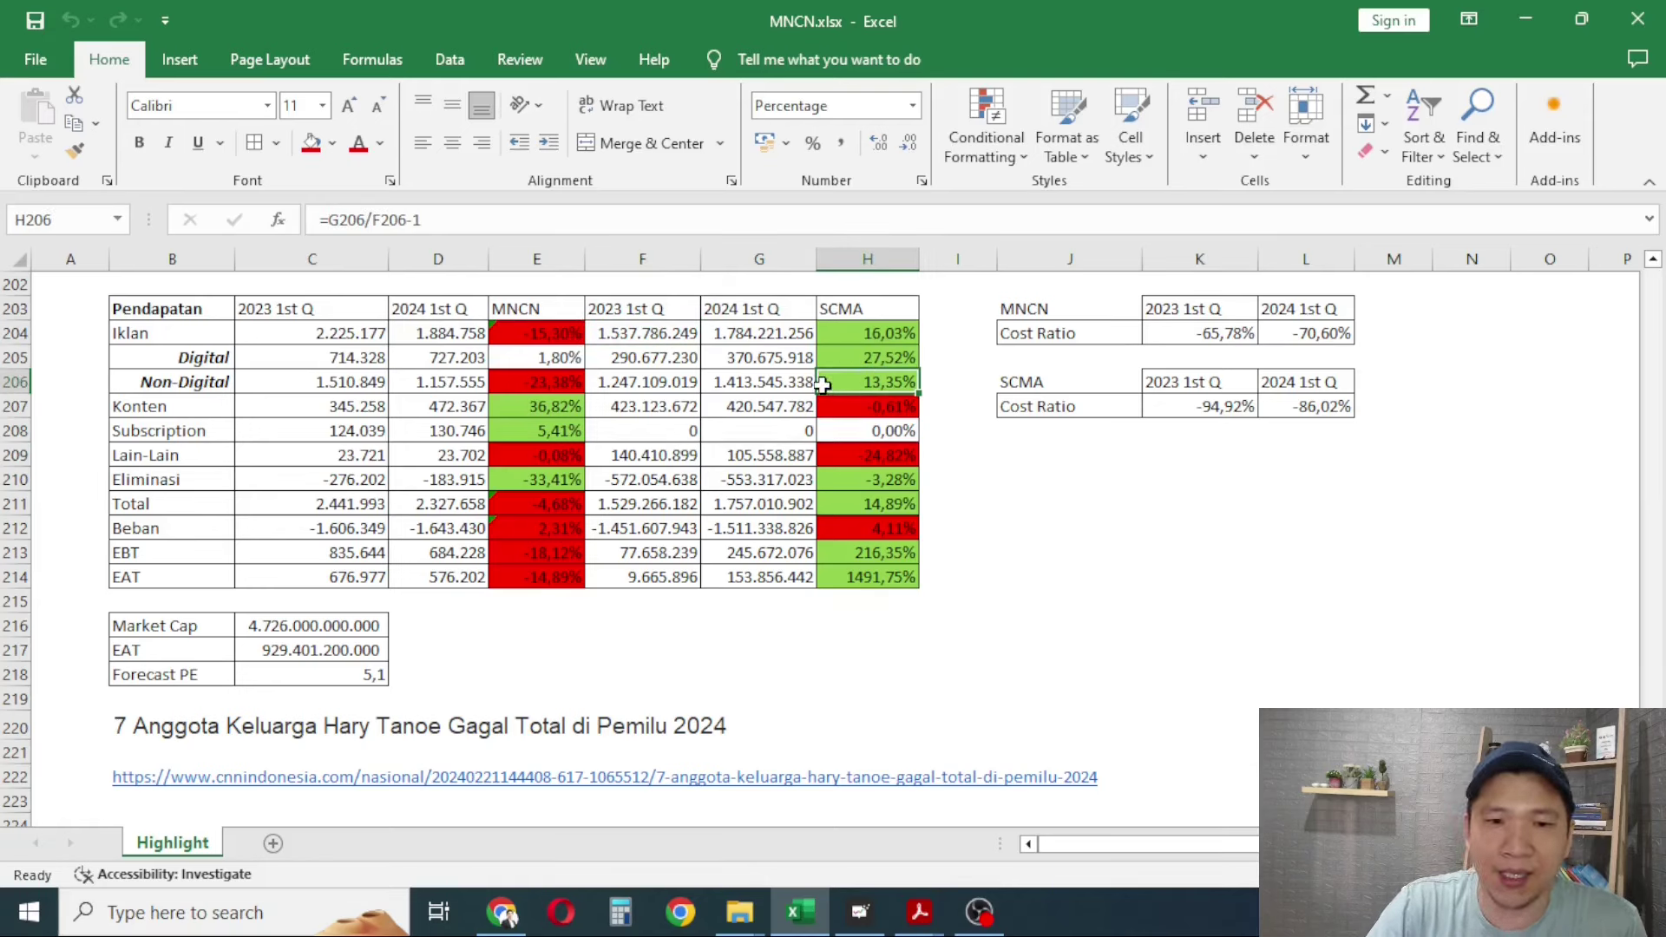
# Compare the first-quarter Iklan figures and growth of MNCN and SCMA across B204:H204
pyautogui.click(821, 335)
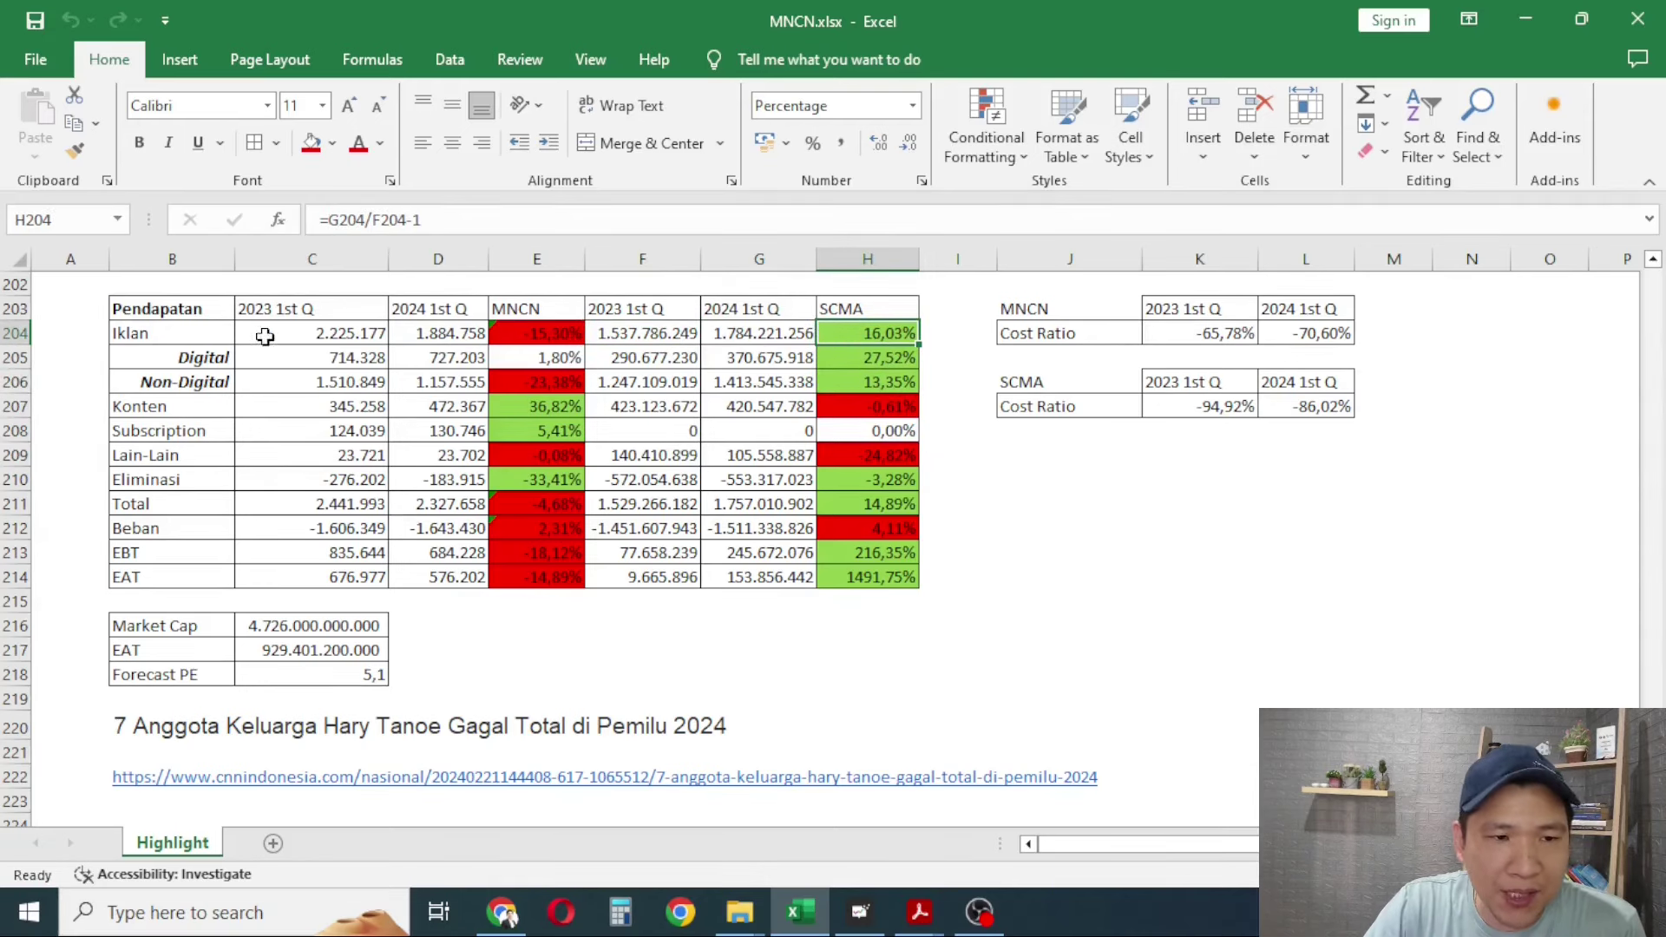
pyautogui.moveTo(161, 333); pyautogui.dragTo(848, 334)
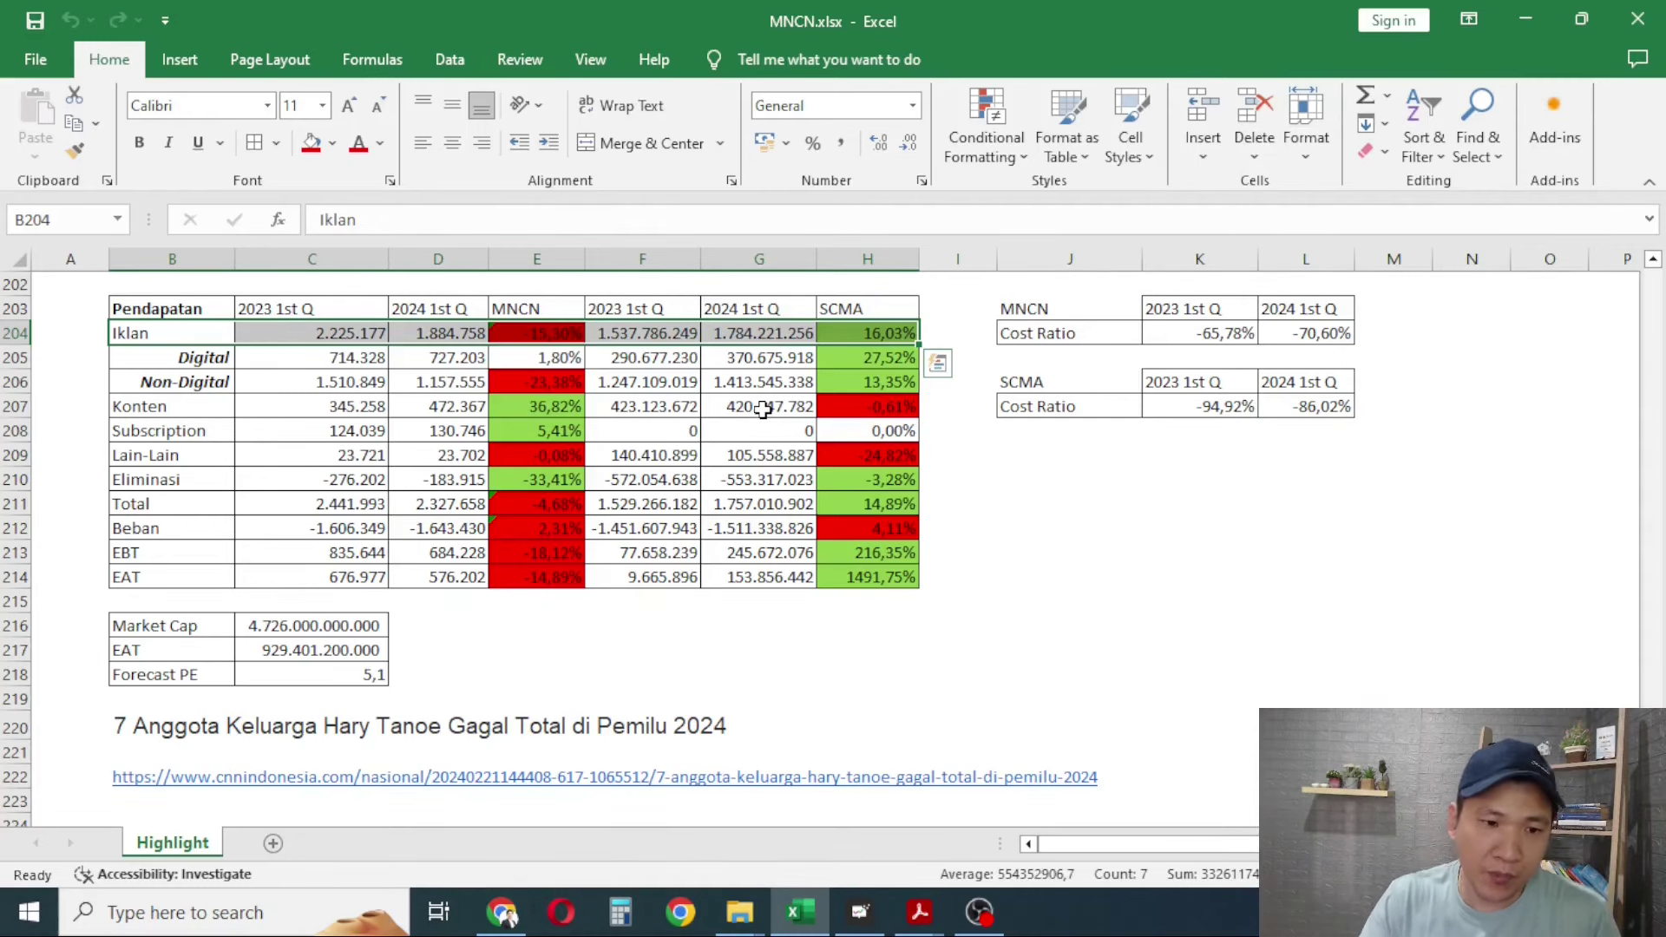
pyautogui.scroll(1, 763, 410)
pyautogui.scroll(-1, 692, 587)
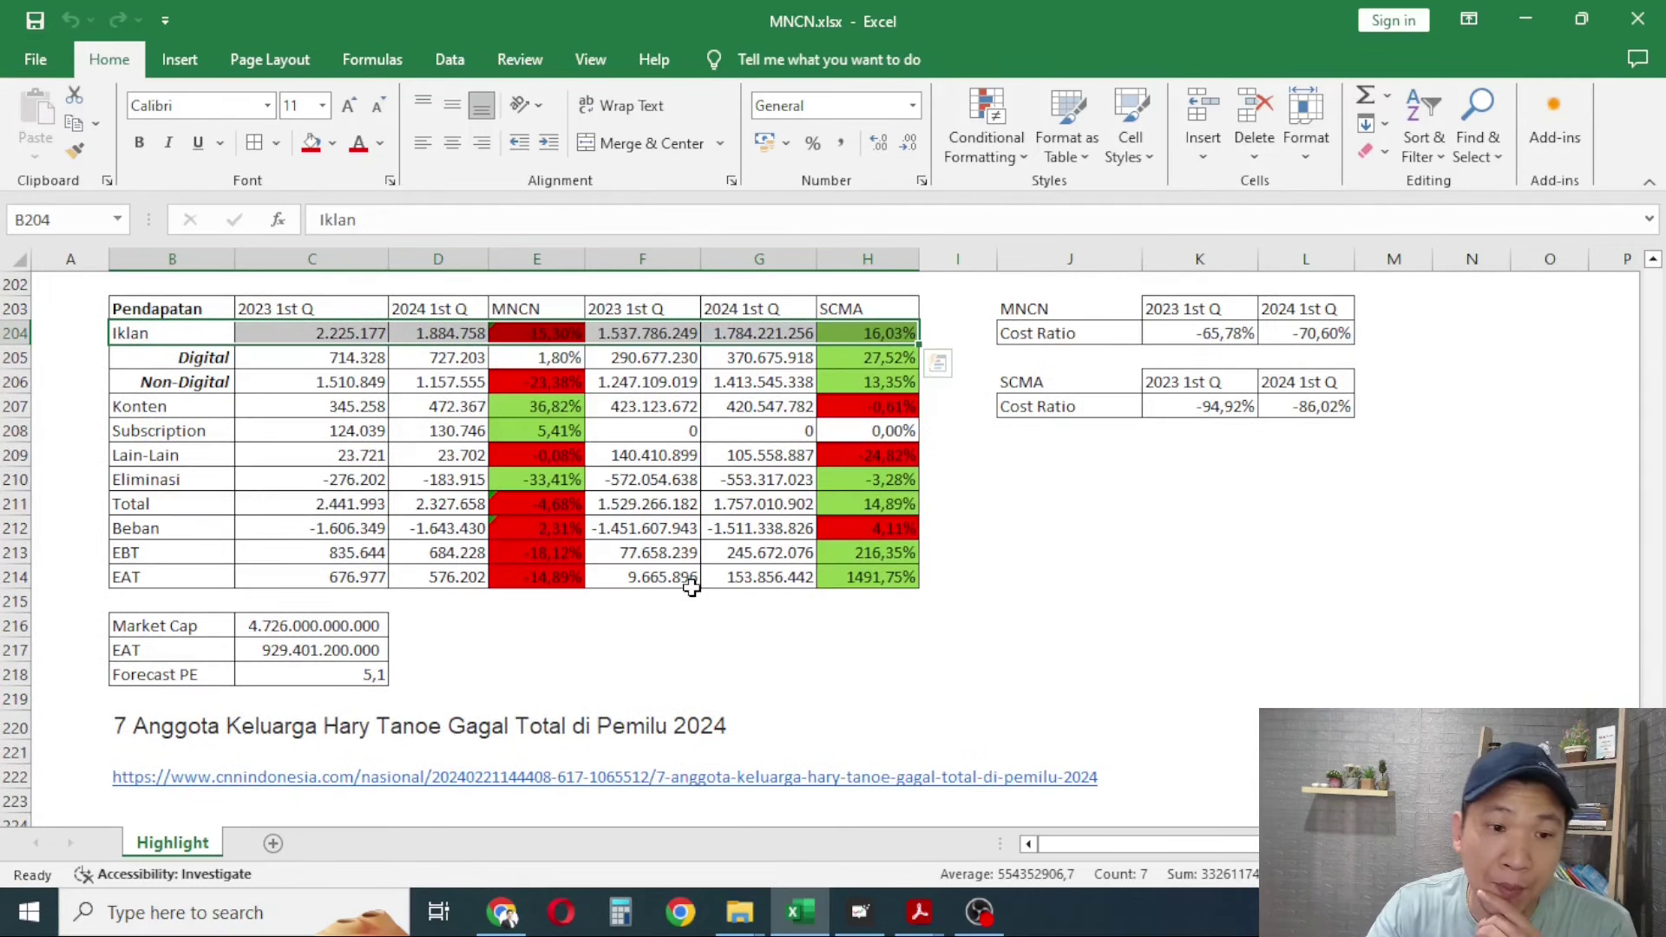
pyautogui.click(662, 646)
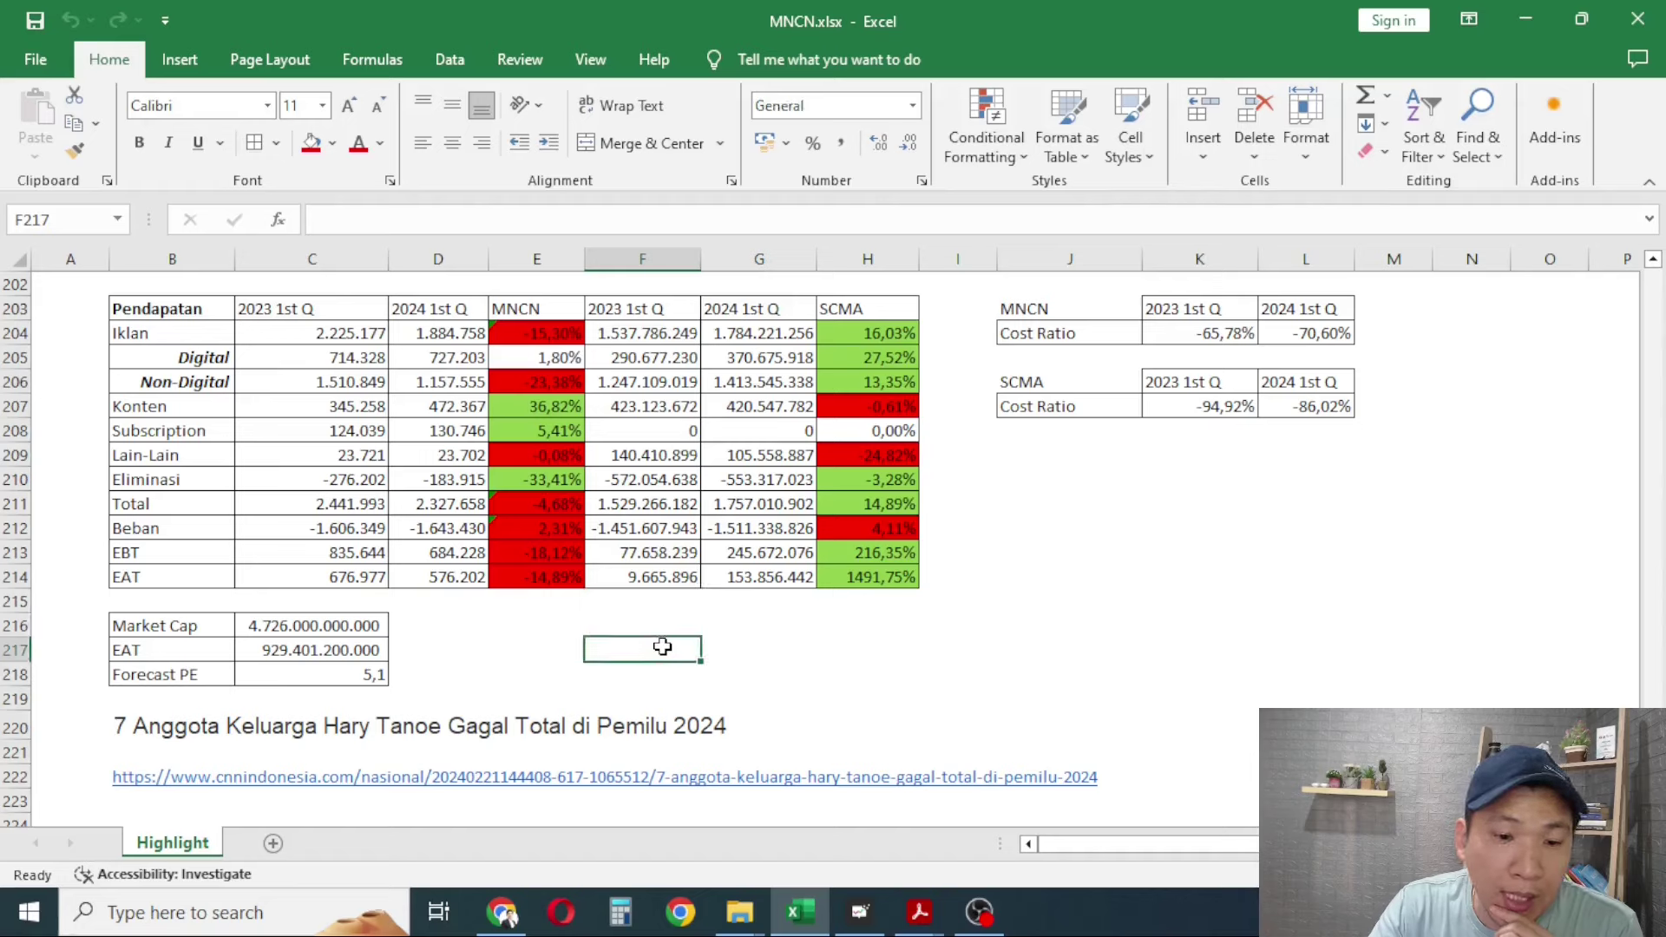
pyautogui.moveTo(556, 627); pyautogui.dragTo(681, 673)
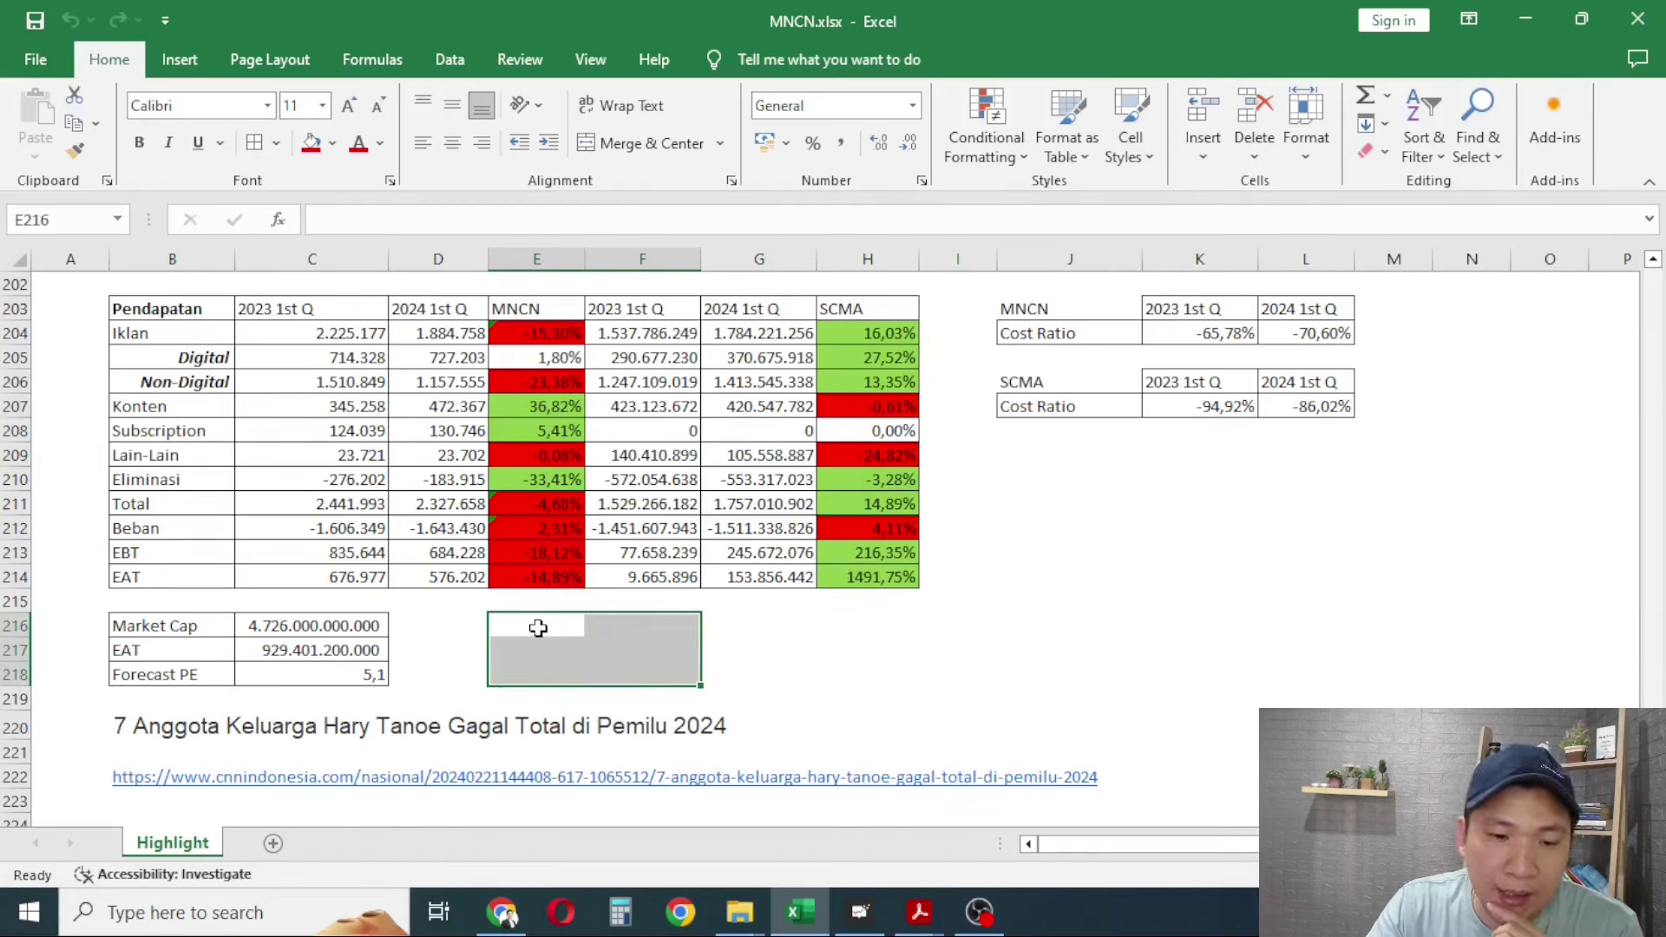
pyautogui.moveTo(538, 627); pyautogui.dragTo(833, 662)
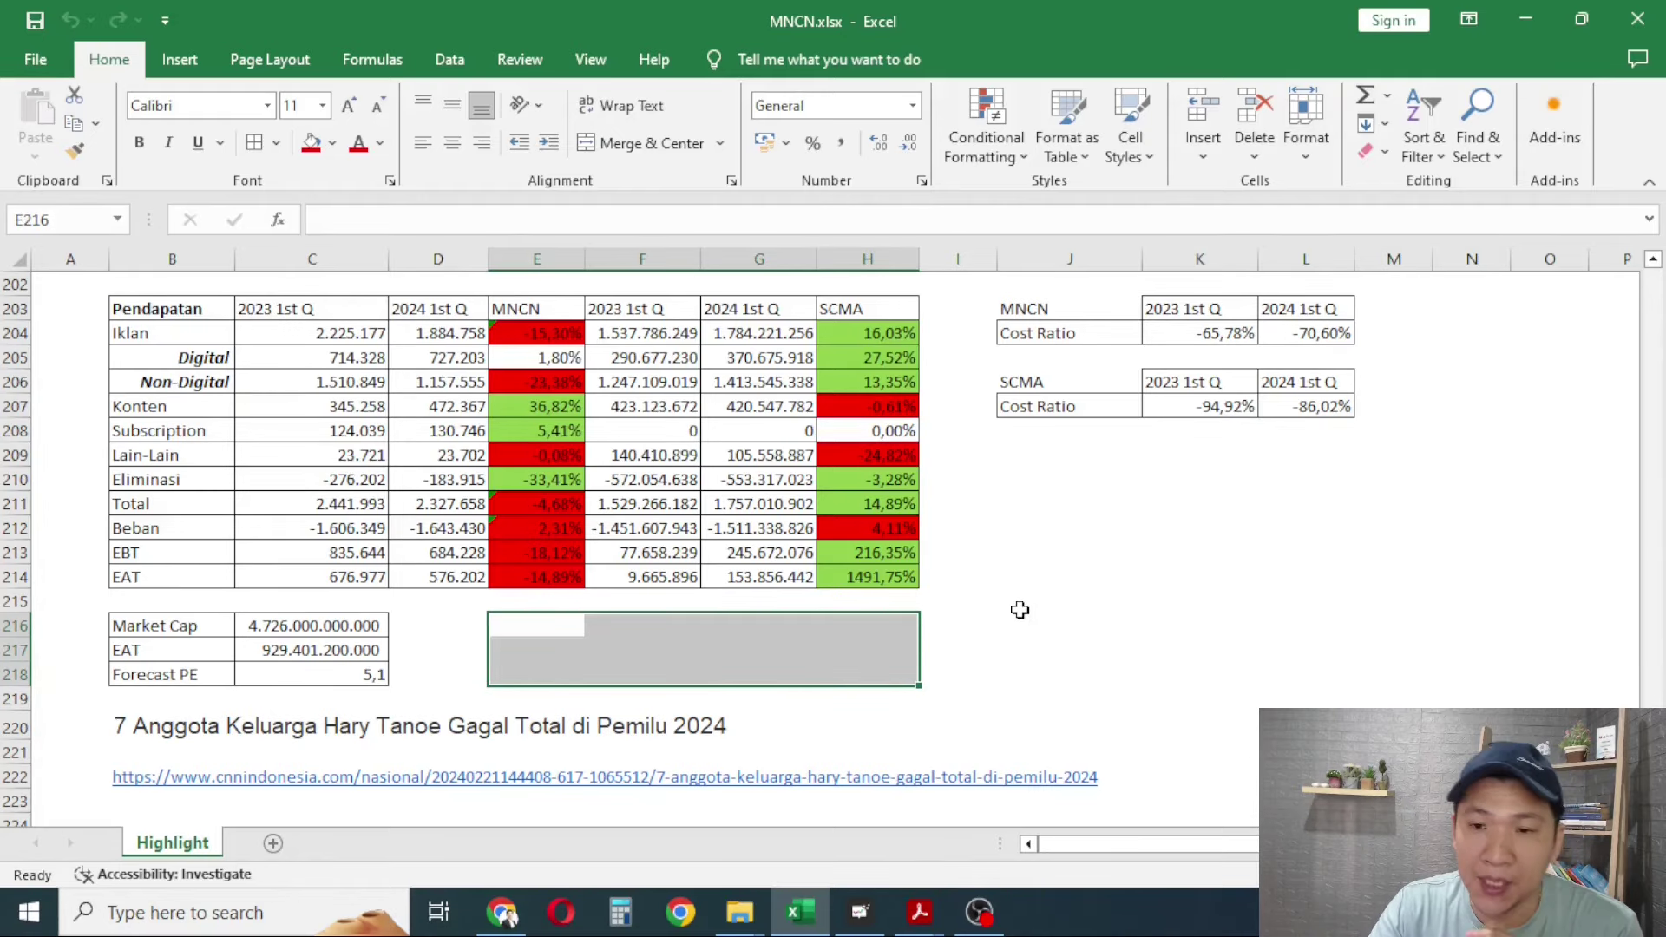
pyautogui.click(1020, 610)
pyautogui.scroll(5, 1024, 617)
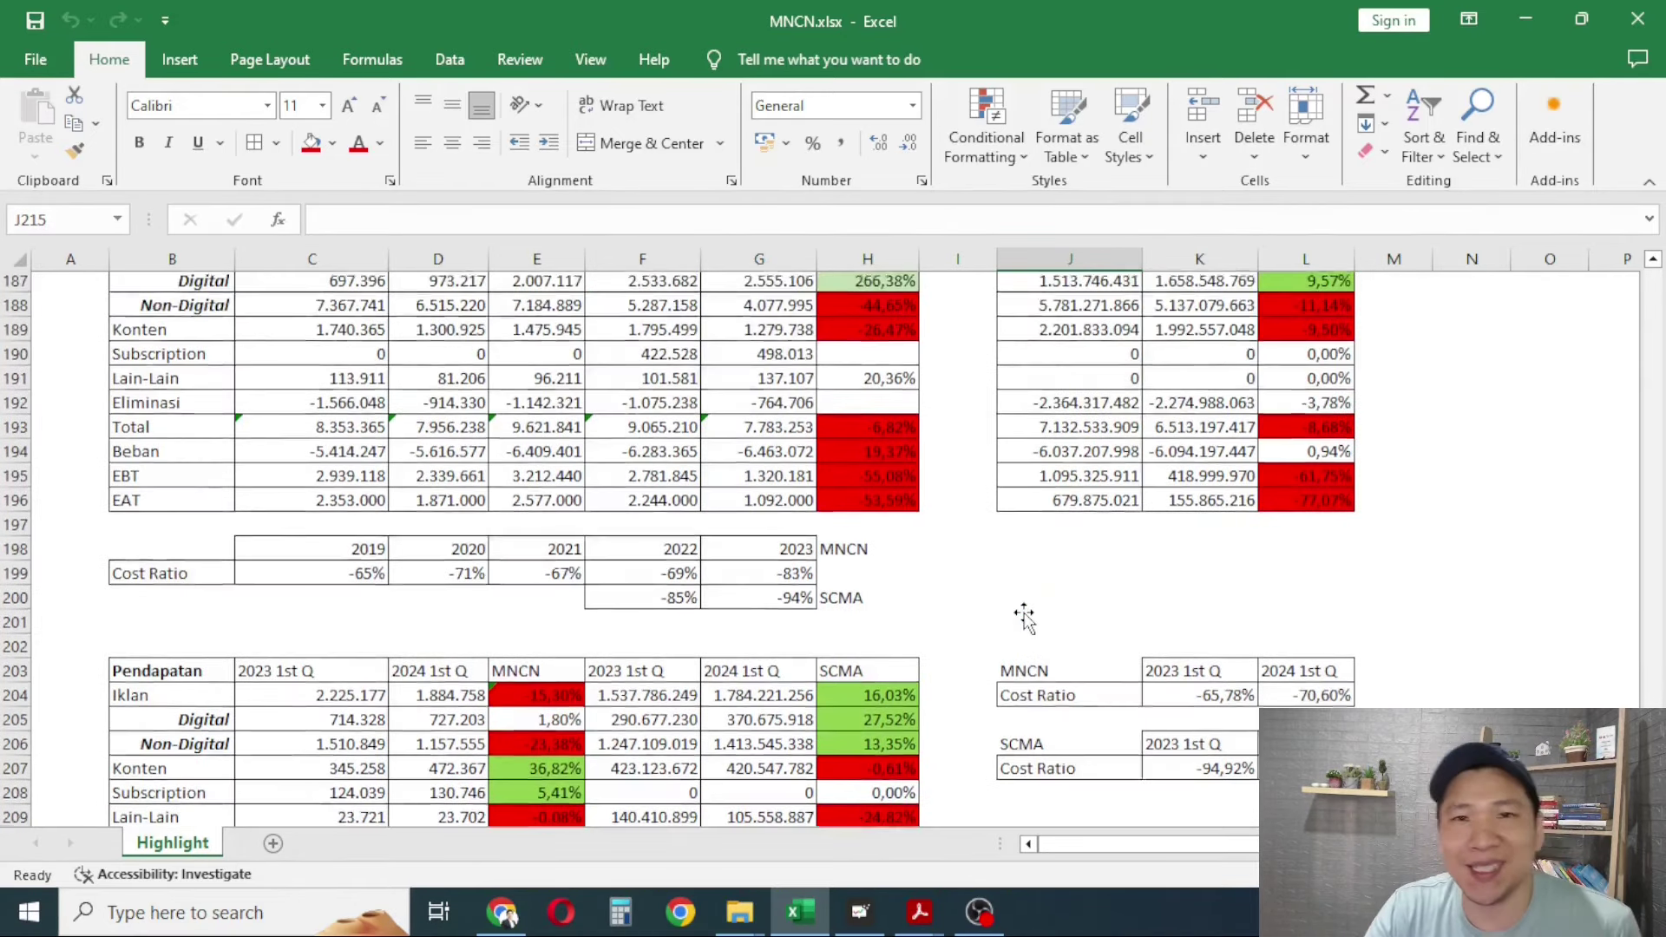